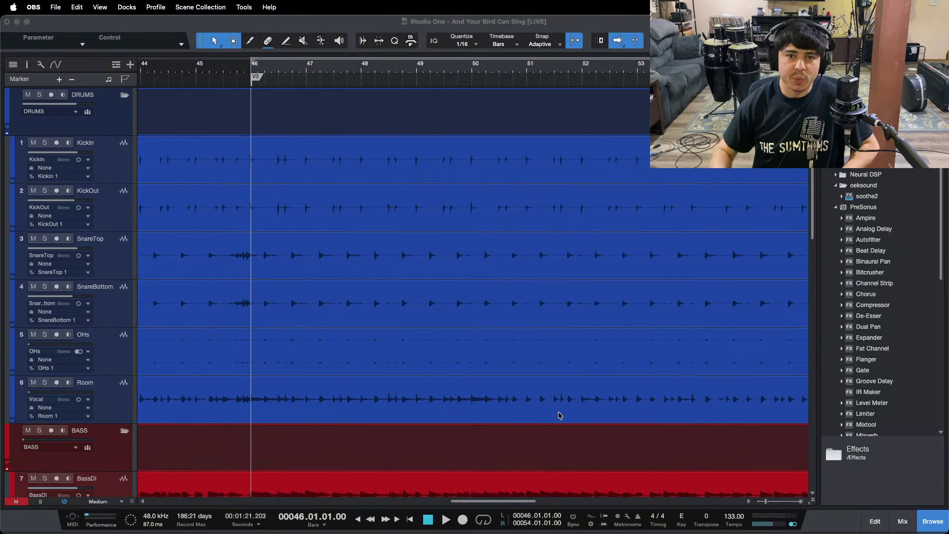
{"action": "left_click", "coordinate": [594, 22]}
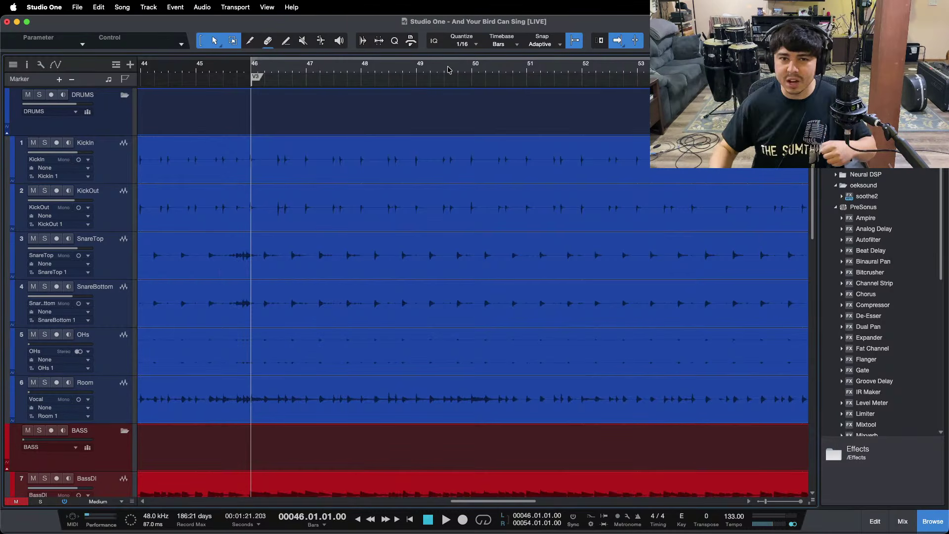
{"action": "mouse_move", "coordinate": [594, 519]}
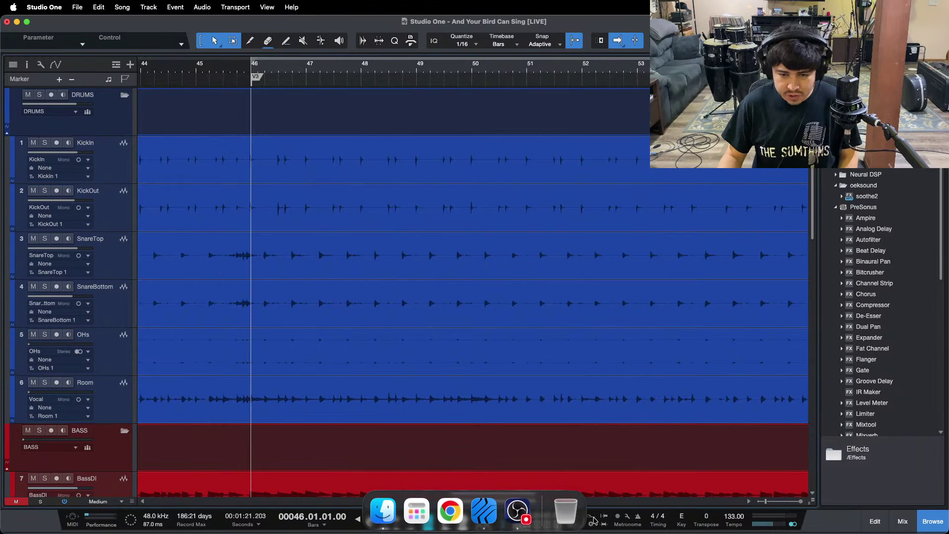
{"action": "left_click", "coordinate": [518, 511]}
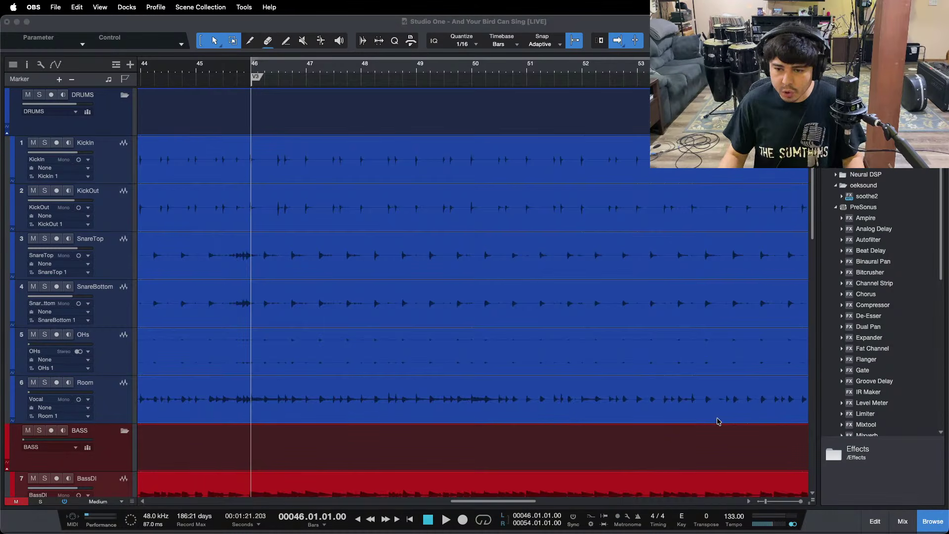
{"action": "left_click", "coordinate": [829, 513]}
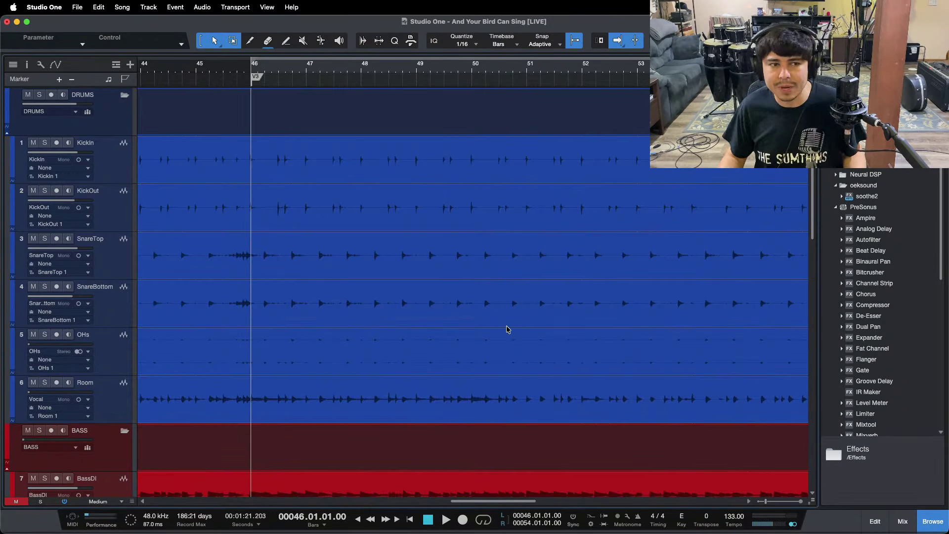
Look through the arrangement's drum, bass, electric guitar, vocal and reference tracks, and return to the drums
{"action": "scroll", "coordinate": [272, 346], "scroll_direction": "down", "scroll_amount": 5}
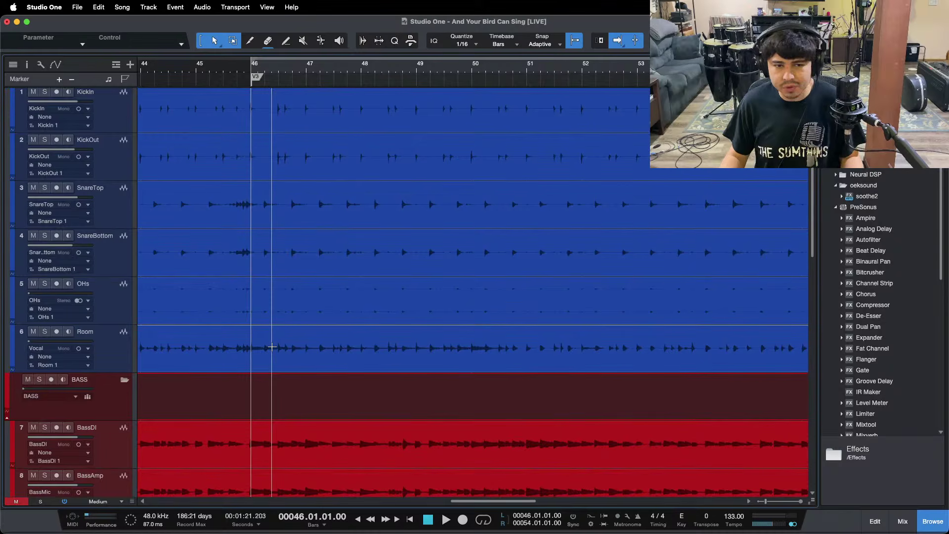
{"action": "scroll", "coordinate": [501, 388], "scroll_direction": "down", "scroll_amount": 4}
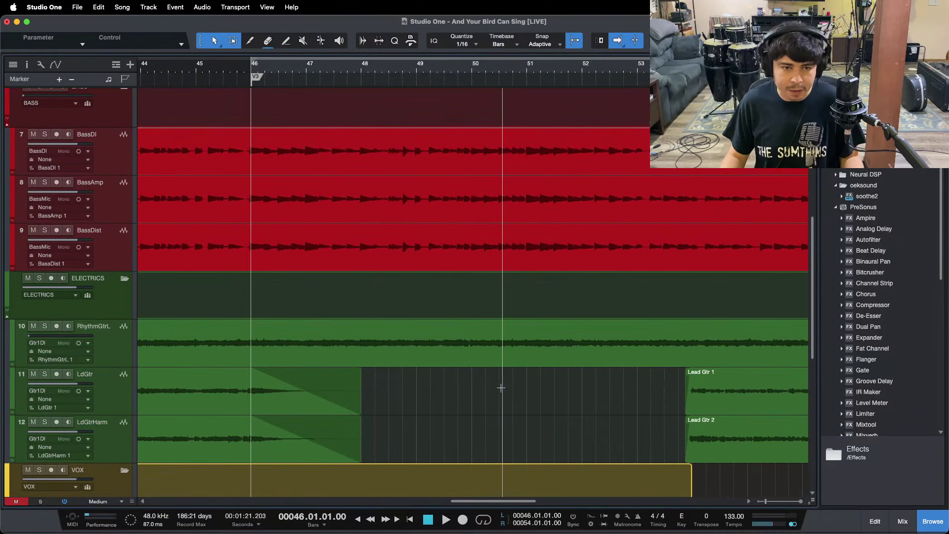
{"action": "scroll", "coordinate": [501, 388], "scroll_direction": "up", "scroll_amount": 9}
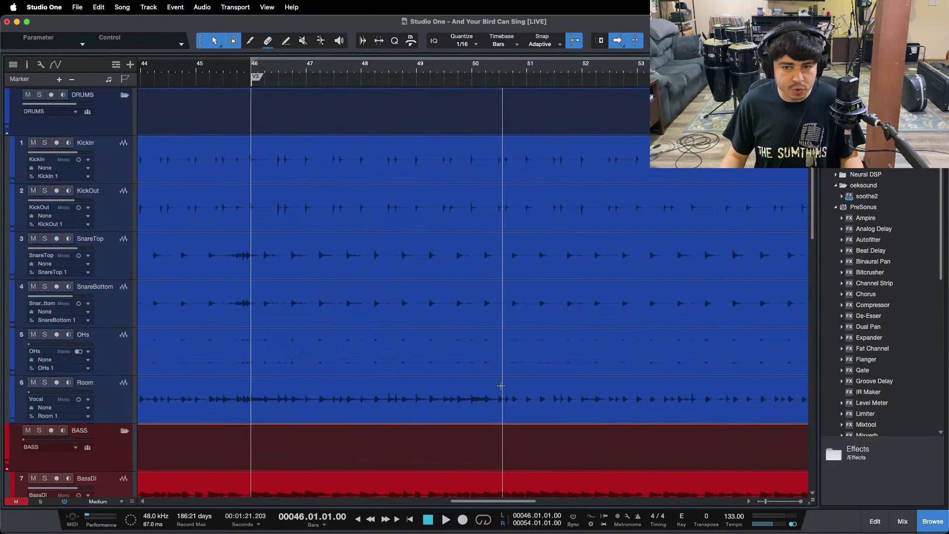
{"action": "scroll", "coordinate": [500, 390], "scroll_direction": "down", "scroll_amount": 1}
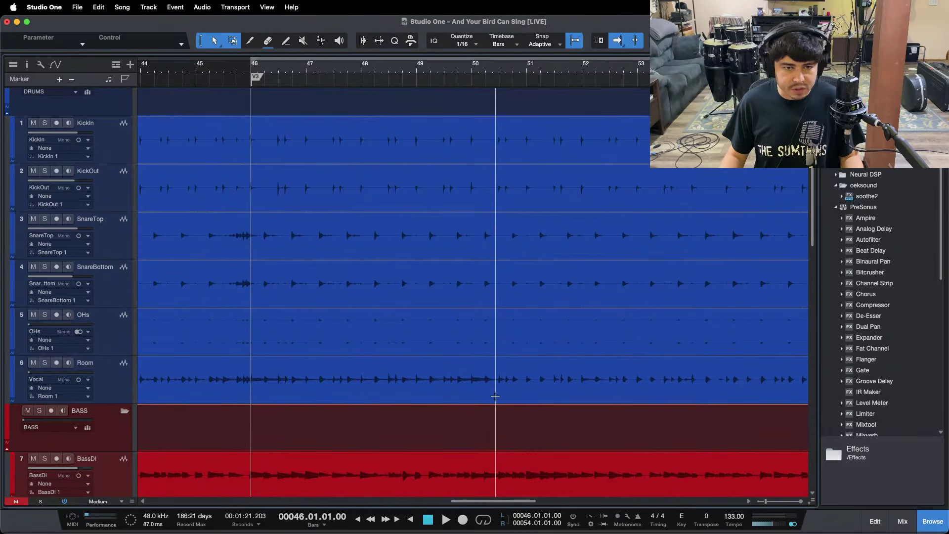
{"action": "scroll", "coordinate": [495, 395], "scroll_direction": "down", "scroll_amount": 2}
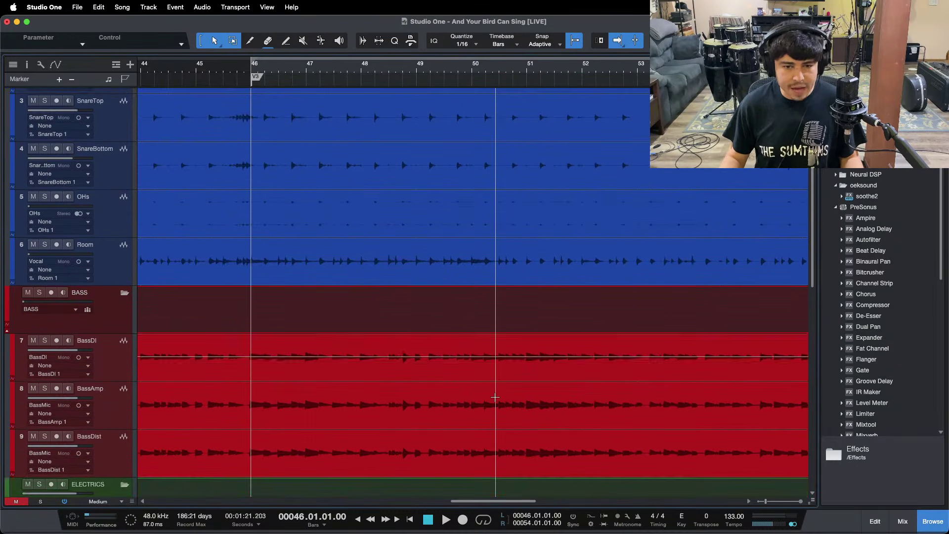
{"action": "scroll", "coordinate": [495, 397], "scroll_direction": "up", "scroll_amount": 1}
{"action": "scroll", "coordinate": [495, 398], "scroll_direction": "down", "scroll_amount": 5}
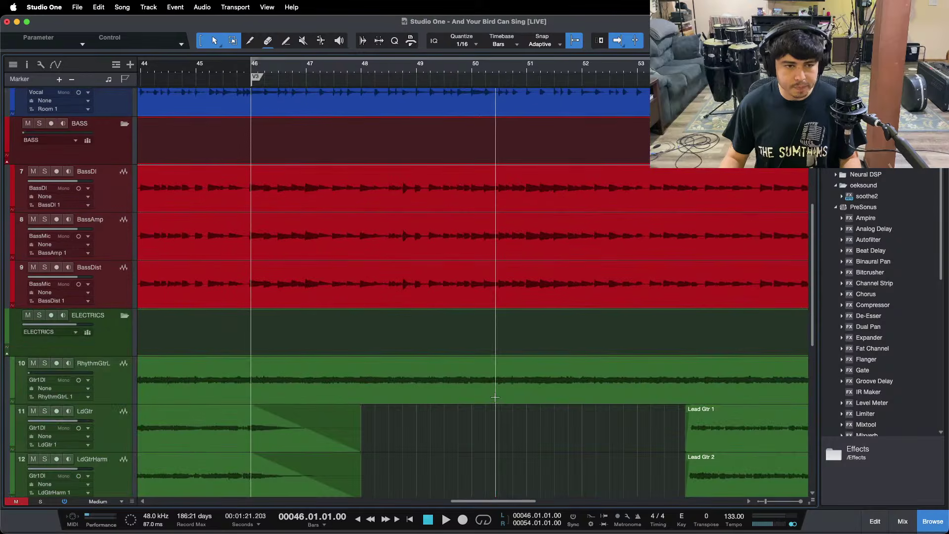
{"action": "scroll", "coordinate": [495, 398], "scroll_direction": "down", "scroll_amount": 4}
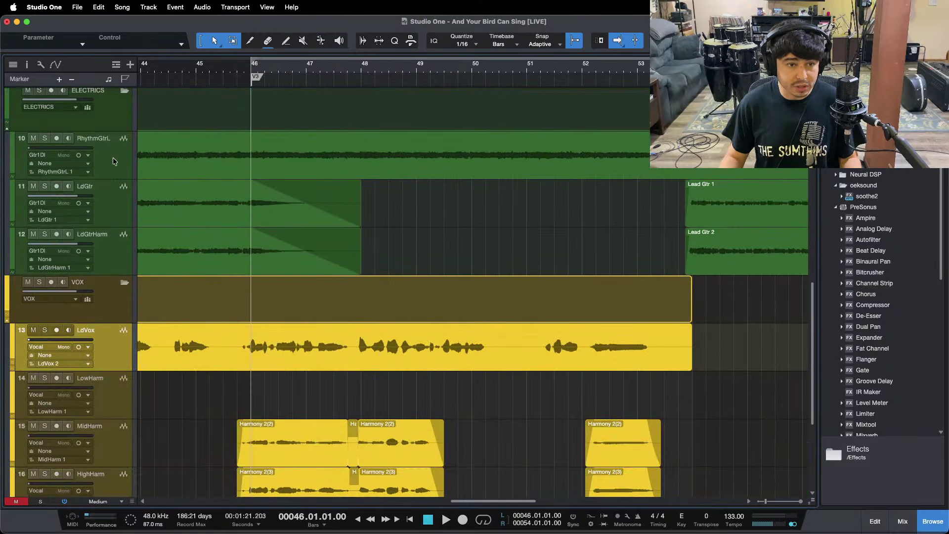
{"action": "scroll", "coordinate": [342, 350], "scroll_direction": "down", "scroll_amount": 3}
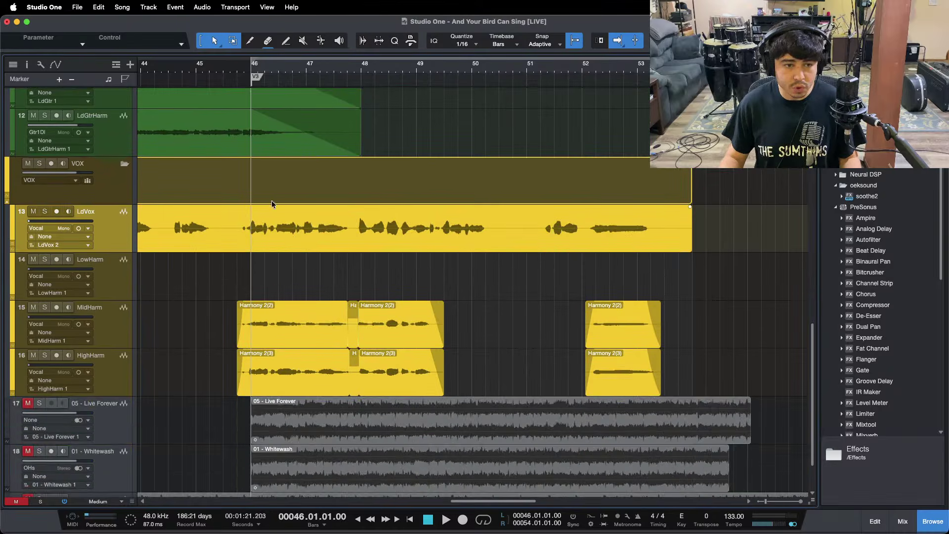
{"action": "scroll", "coordinate": [496, 354], "scroll_direction": "up", "scroll_amount": 1}
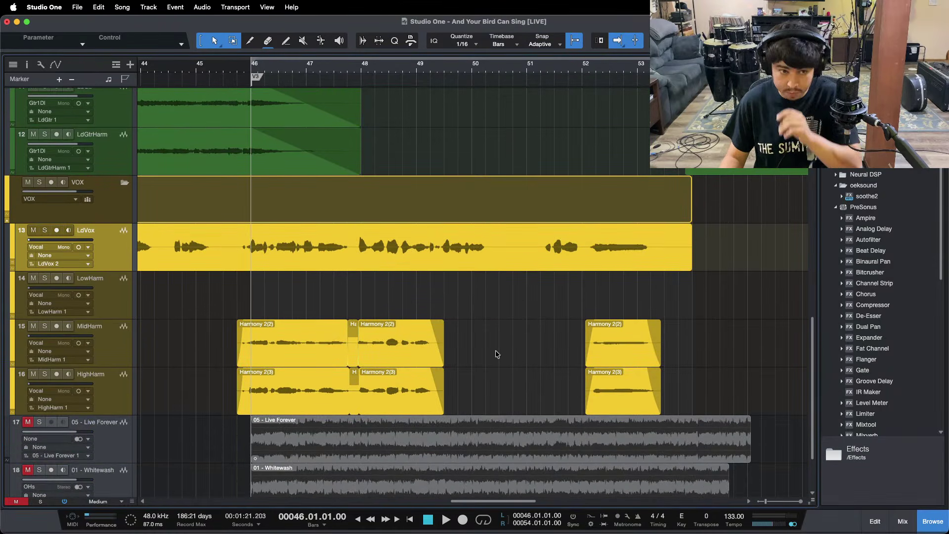
{"action": "scroll", "coordinate": [497, 354], "scroll_direction": "up", "scroll_amount": 15}
Save the song and show the mixer below the arrangement
{"action": "key", "text": "super+s"}
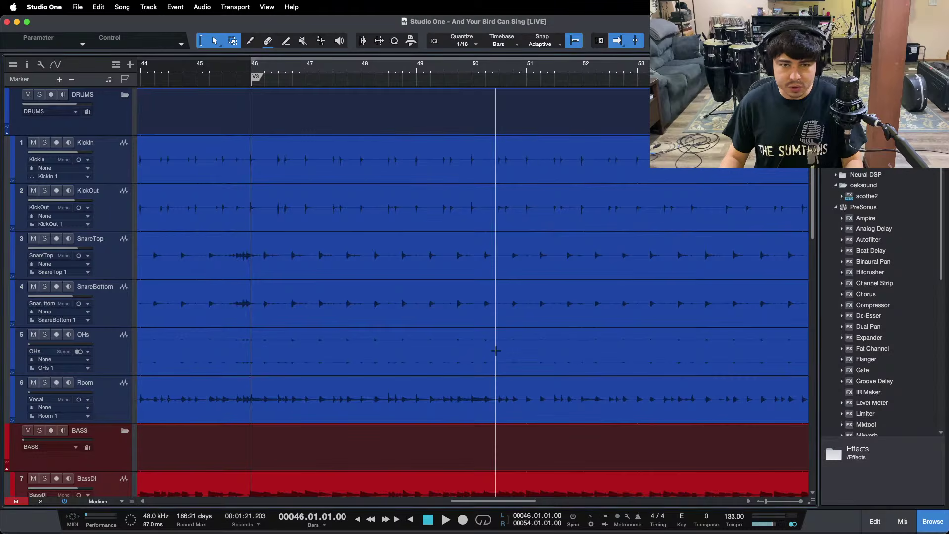
{"action": "key", "text": "F3"}
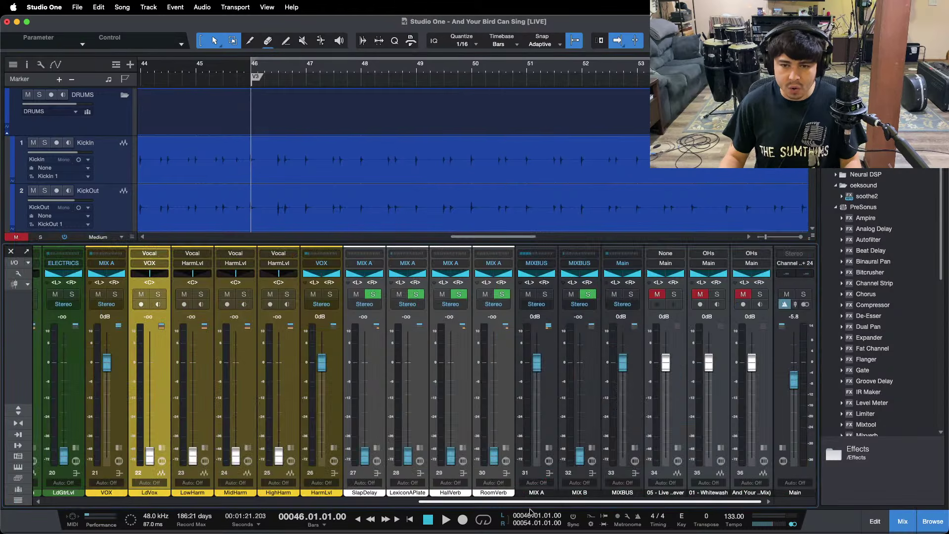
Expand the MIX A bus to show its inserts and sends, and open its Console Shaper
{"action": "left_click", "coordinate": [550, 448]}
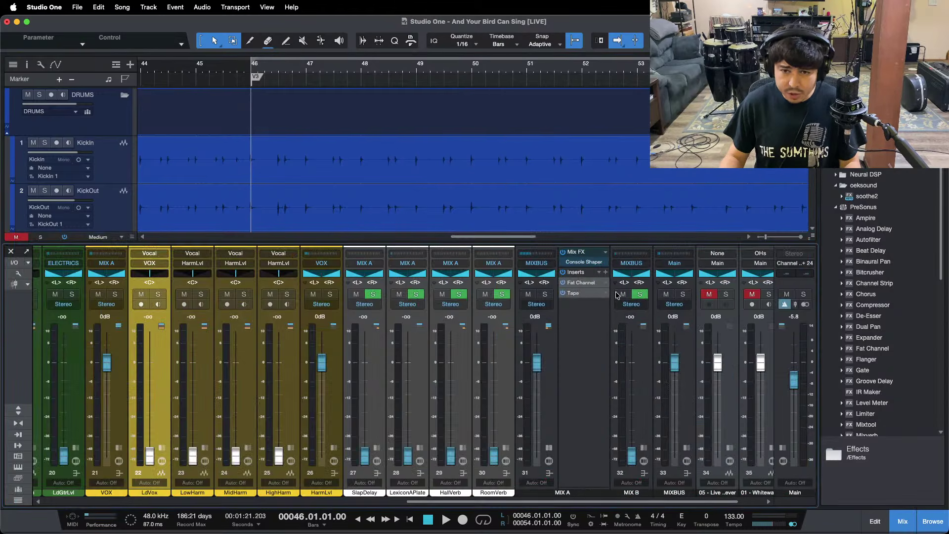
{"action": "left_click", "coordinate": [575, 262]}
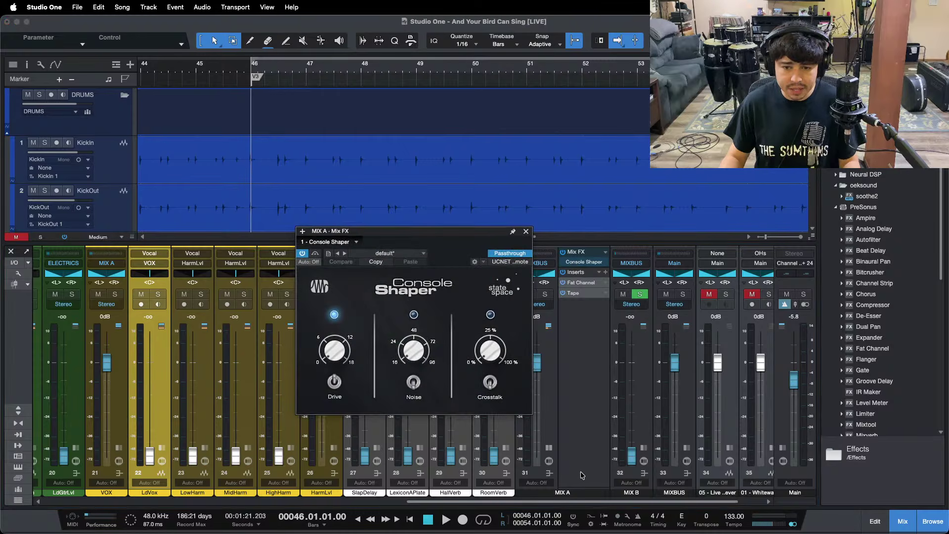
{"action": "left_click_drag", "start_coordinate": [581, 488], "coordinate": [579, 369]}
{"action": "left_click_drag", "start_coordinate": [452, 245], "coordinate": [478, 245]}
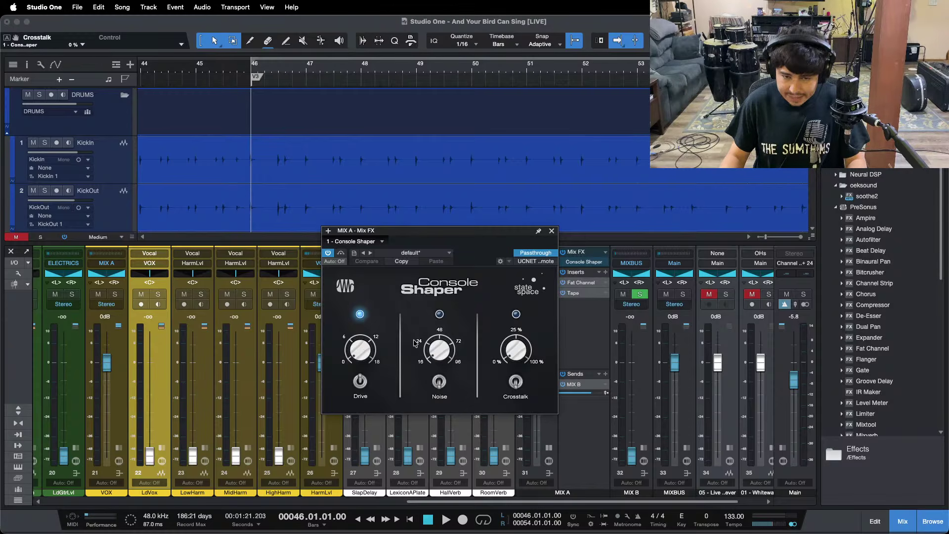
Audition Console Shaper's noise on MIX A with its amount at 96, and switch the noise off
{"action": "left_click", "coordinate": [434, 382]}
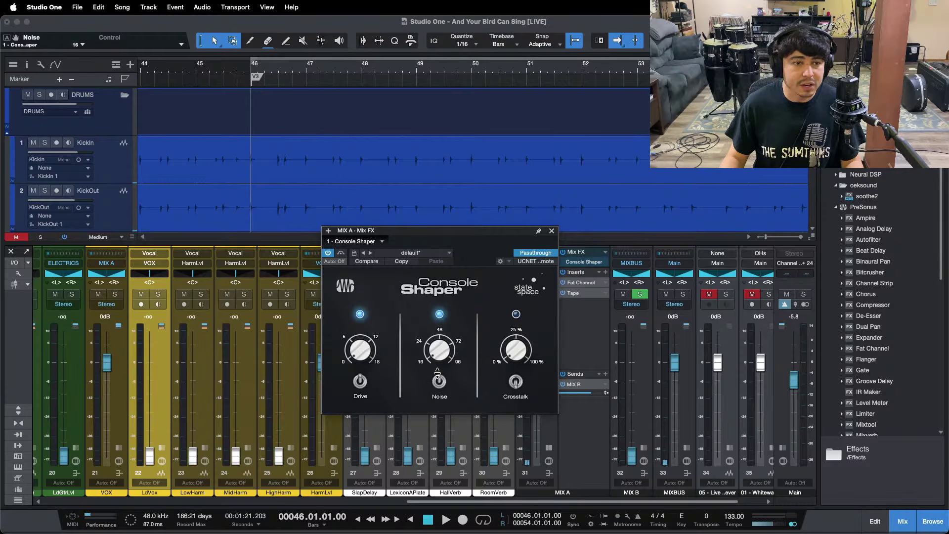
{"action": "left_click_drag", "start_coordinate": [439, 349], "coordinate": [451, 230]}
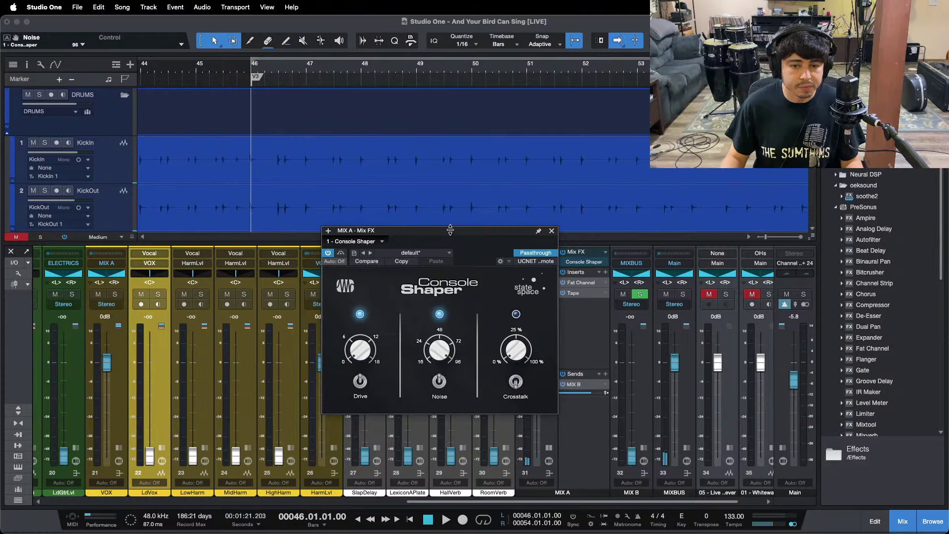
{"action": "left_click", "coordinate": [440, 381]}
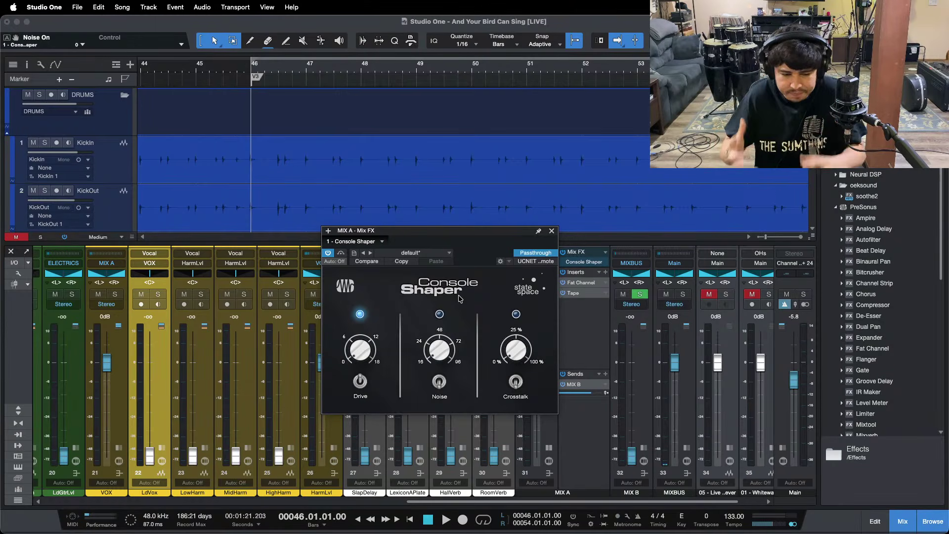
Open the Fat Channel insert on MIX A and show its compressor section
{"action": "left_click", "coordinate": [581, 286]}
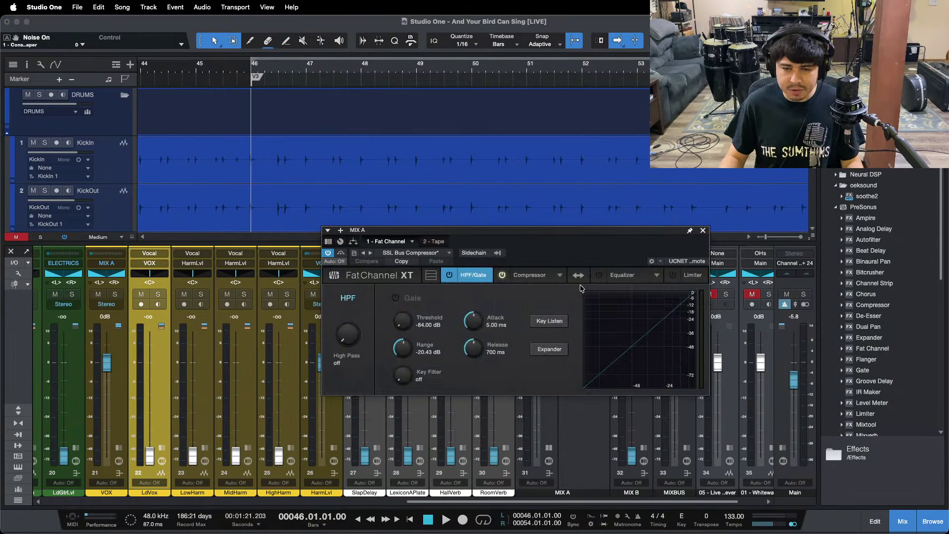
{"action": "left_click", "coordinate": [517, 280]}
{"action": "left_click_drag", "start_coordinate": [544, 254], "coordinate": [469, 265]}
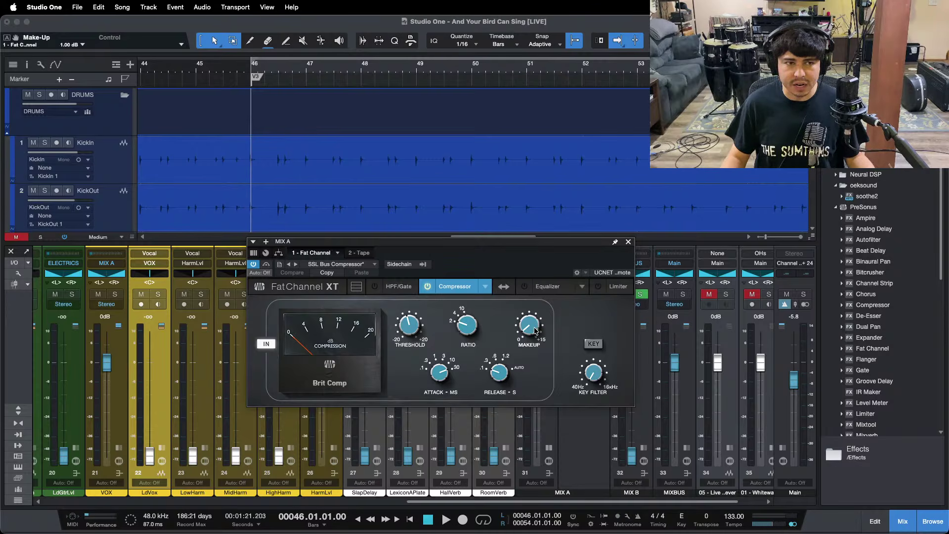
Examine the Tape insert on MIX A, including its amount, color type and tape speed, and close it
{"action": "left_click", "coordinate": [358, 253]}
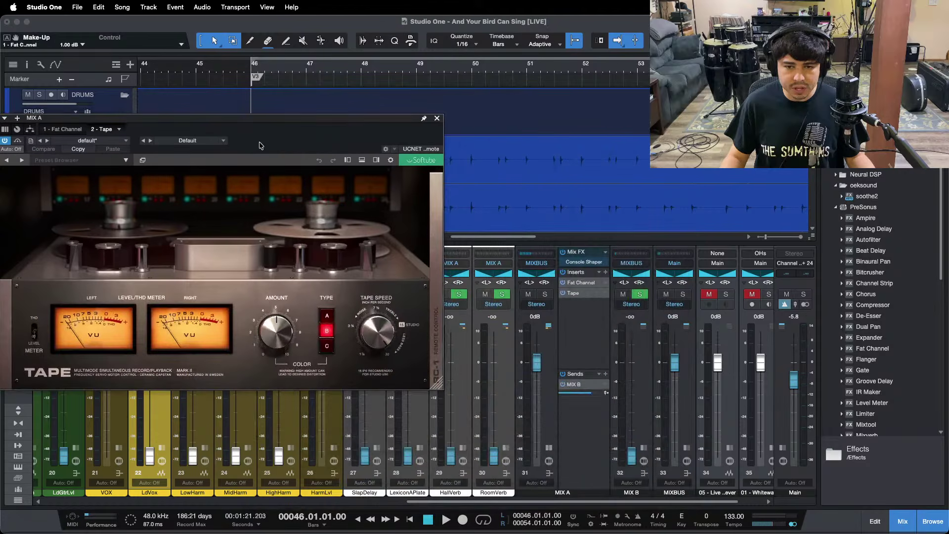
{"action": "left_click_drag", "start_coordinate": [261, 145], "coordinate": [504, 199]}
{"action": "mouse_move", "coordinate": [522, 382]}
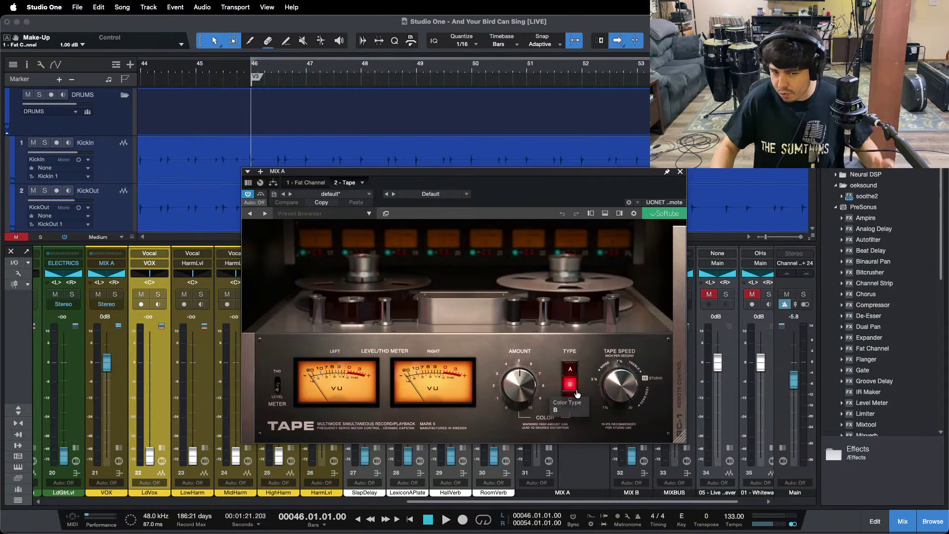
{"action": "mouse_move", "coordinate": [610, 389]}
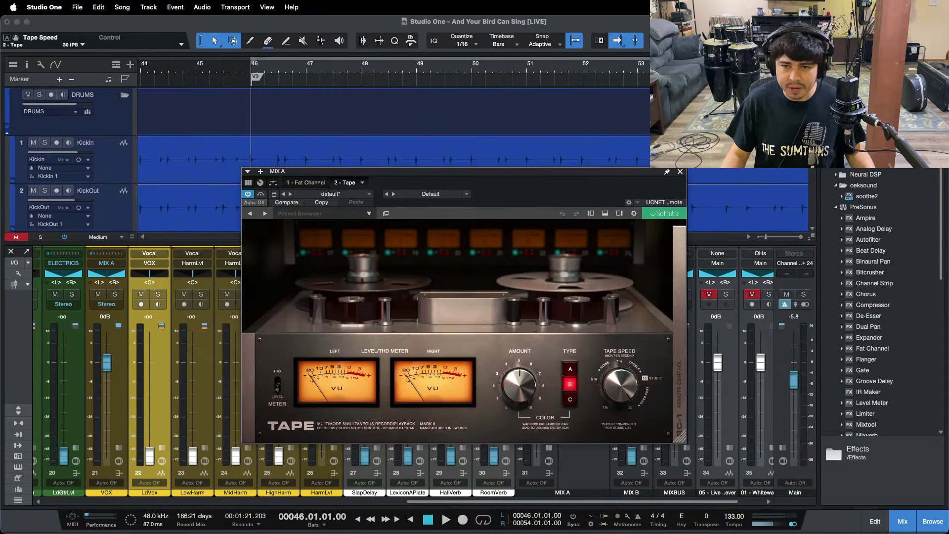
{"action": "left_click", "coordinate": [680, 172]}
Inspect MIX A's send to MIX B and the MIX B inserts, and collapse both bus channels
{"action": "left_click", "coordinate": [582, 348]}
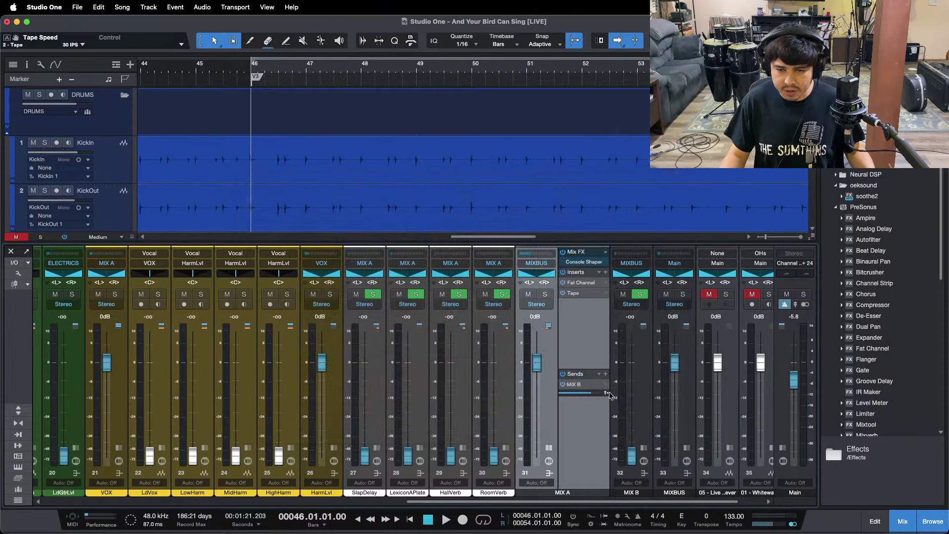
{"action": "left_click", "coordinate": [643, 449]}
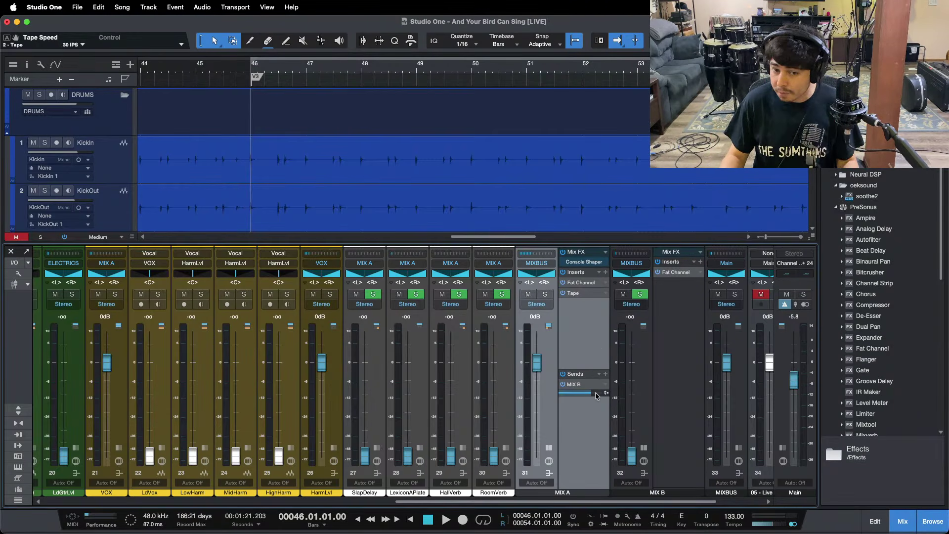
{"action": "left_click", "coordinate": [596, 394]}
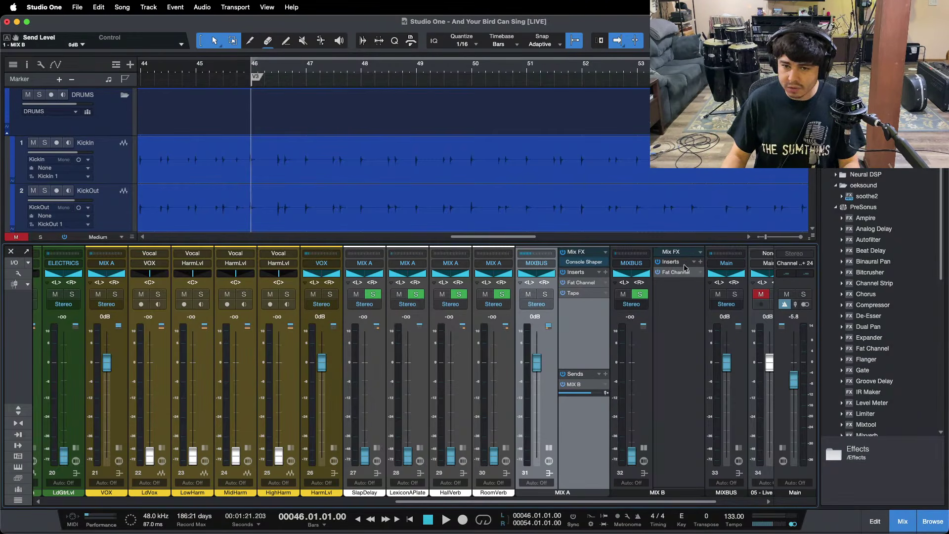
{"action": "left_click", "coordinate": [643, 448]}
{"action": "left_click", "coordinate": [549, 448]}
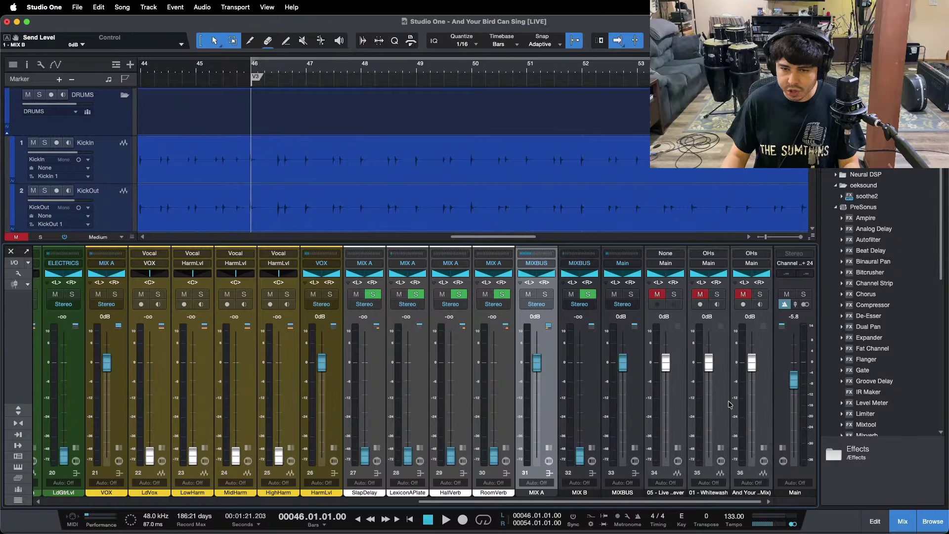
Expand the MIXBUS channel, examine the settings of its Limiter, and close the plug-in window
{"action": "left_click", "coordinate": [635, 448]}
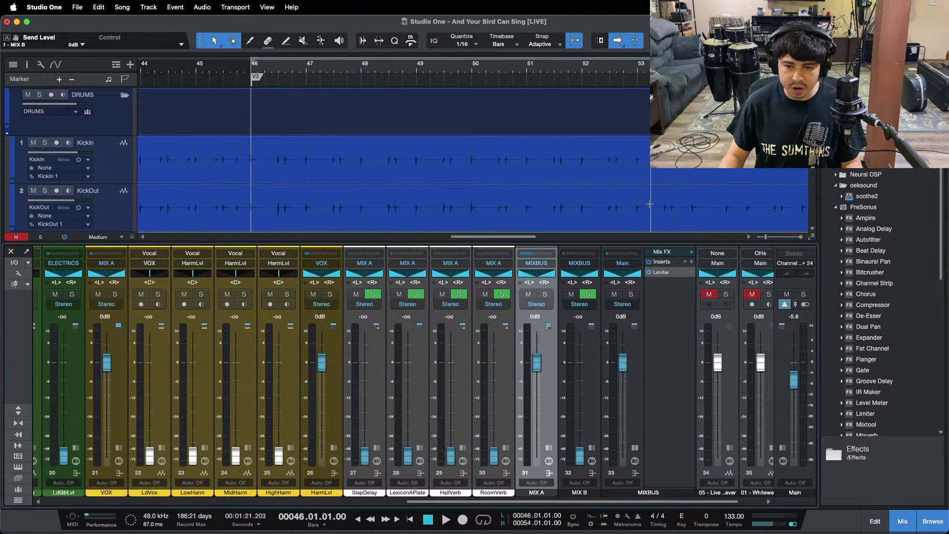
{"action": "left_click", "coordinate": [664, 274]}
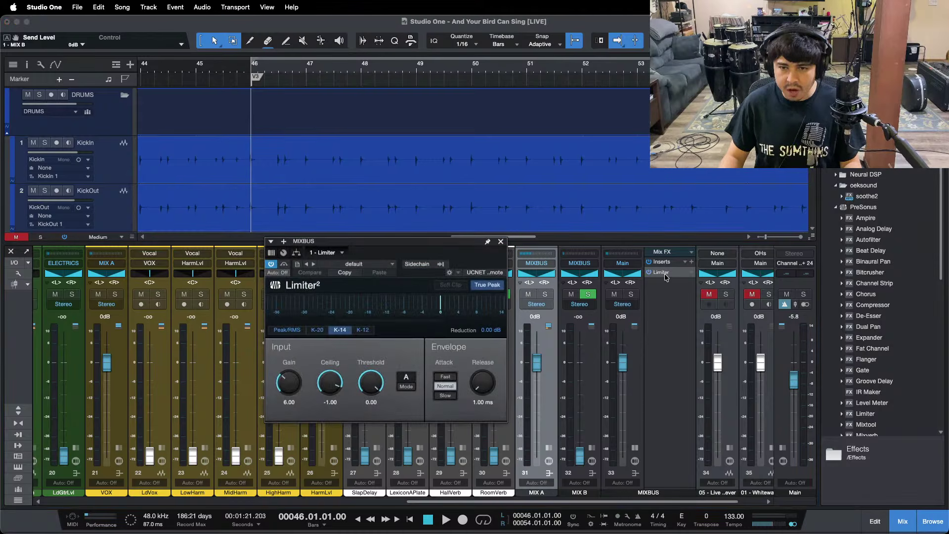
{"action": "left_click_drag", "start_coordinate": [455, 241], "coordinate": [568, 239]}
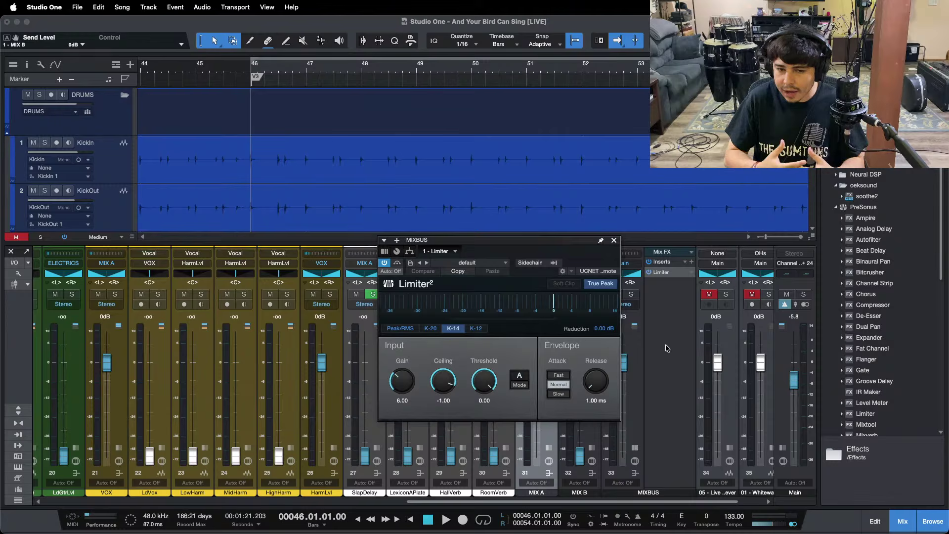
{"action": "left_click", "coordinate": [613, 241]}
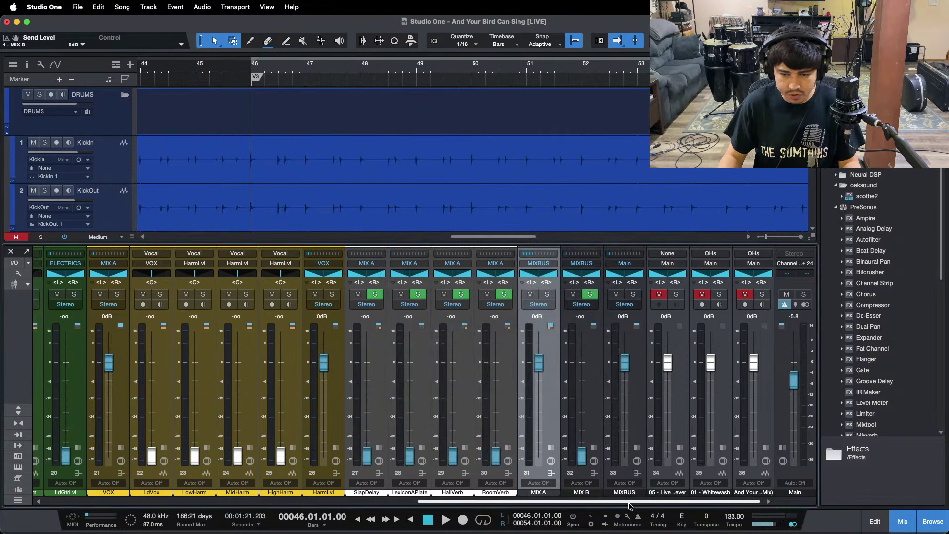
Select the KickLvl bus in the drum section of the mixer and set its fader to 0 dB
{"action": "left_click_drag", "start_coordinate": [618, 502], "coordinate": [138, 497]}
{"action": "left_click", "coordinate": [195, 409]}
{"action": "left_click", "coordinate": [197, 413], "text": "alt"}
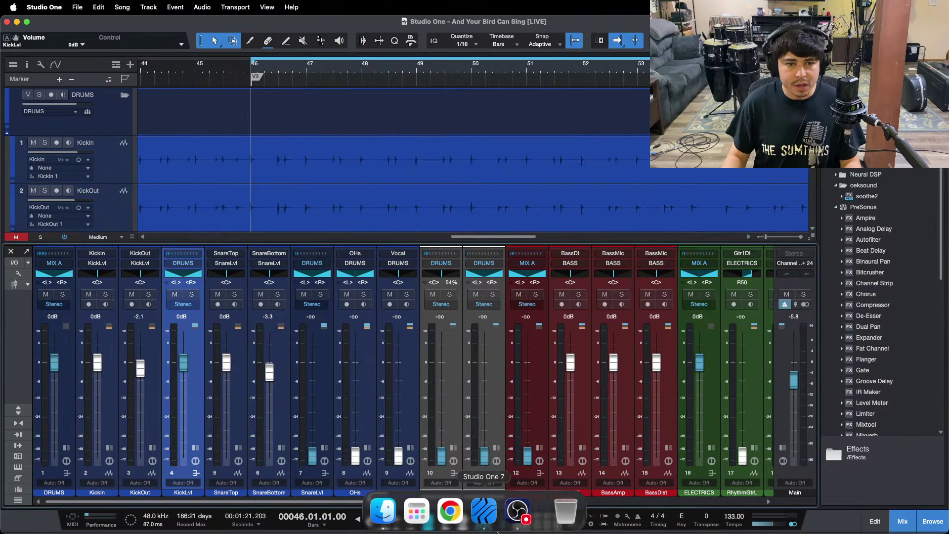
Start playback from bar 46 and open the Limiter insert on the KickLvl bus
{"action": "left_click", "coordinate": [519, 523]}
{"action": "left_click", "coordinate": [845, 520]}
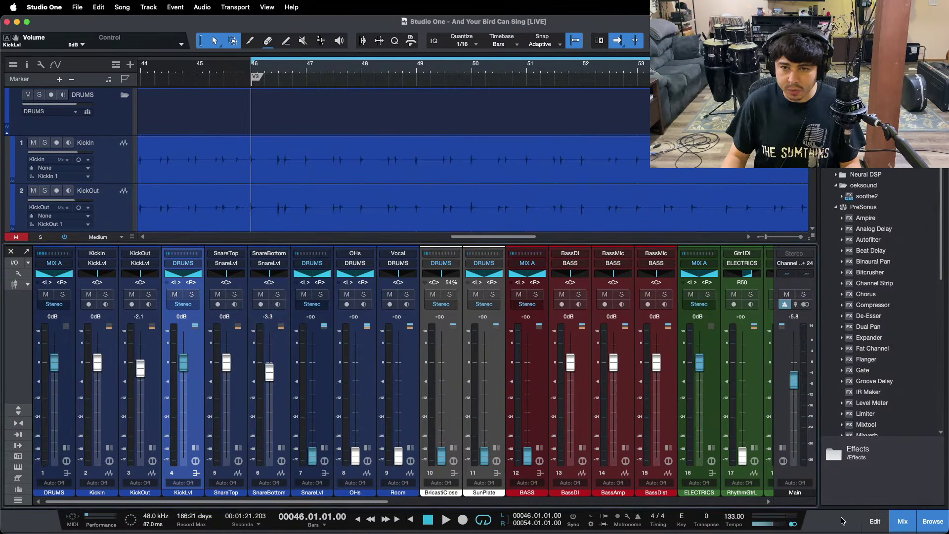
{"action": "key", "text": "space"}
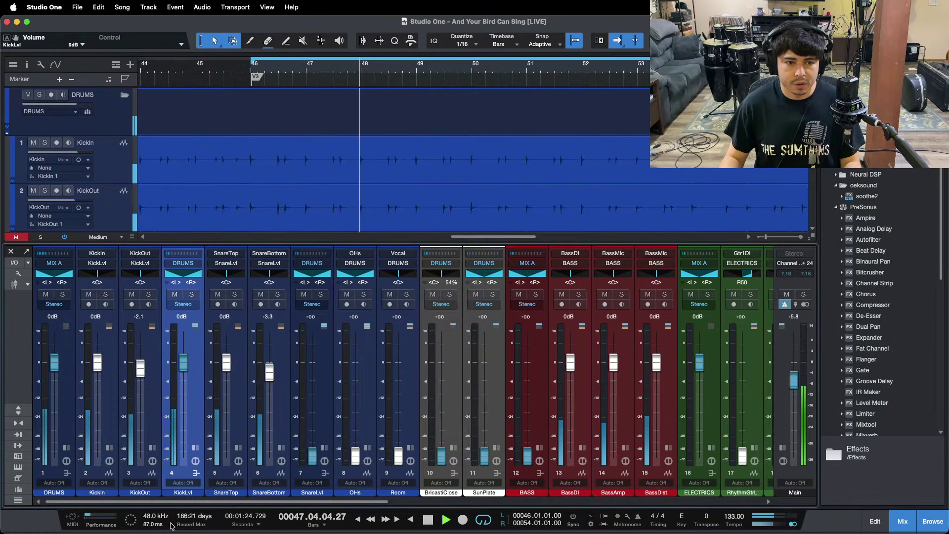
{"action": "left_click", "coordinate": [196, 448]}
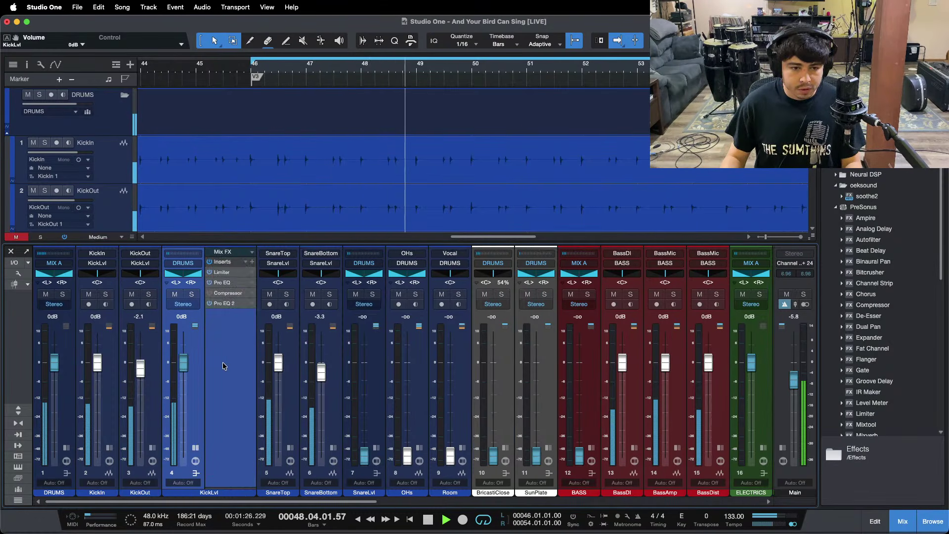
{"action": "left_click", "coordinate": [222, 272]}
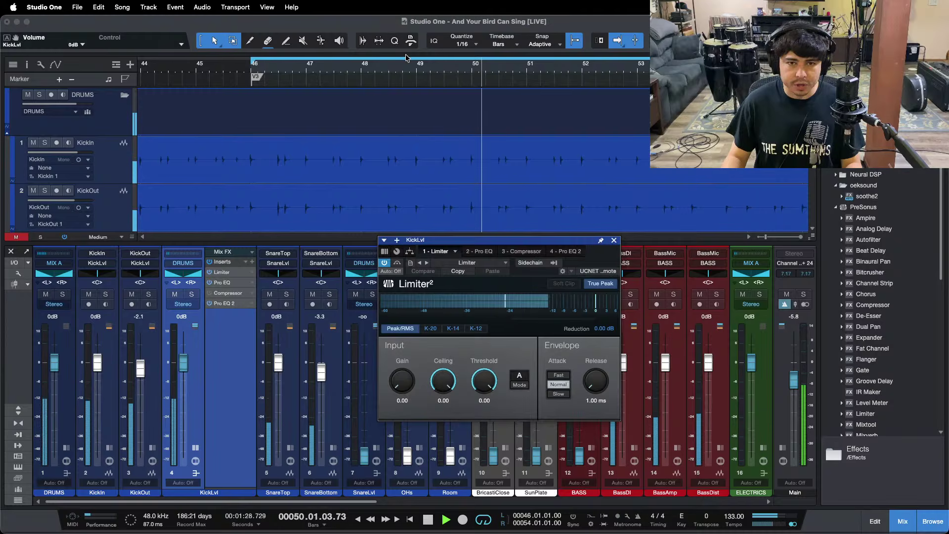
{"action": "left_click_drag", "start_coordinate": [408, 67], "coordinate": [470, 22]}
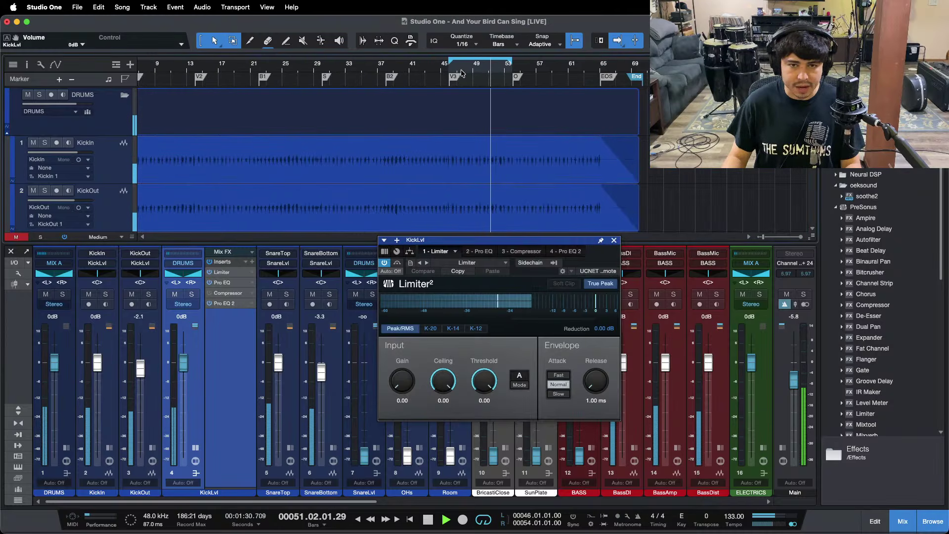
{"action": "scroll", "coordinate": [734, 178], "scroll_direction": "left", "scroll_amount": 3}
{"action": "key", "text": "f"}
{"action": "left_click", "coordinate": [559, 202]}
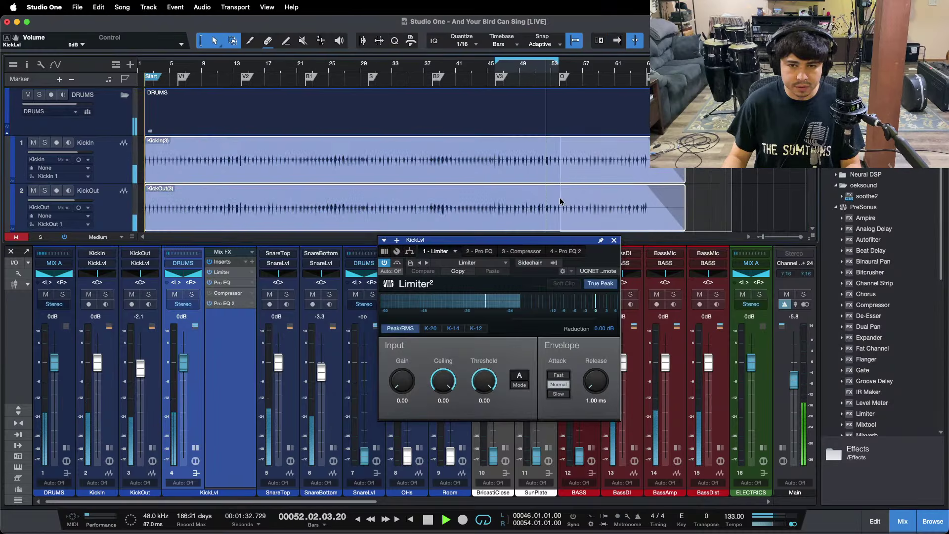
{"action": "left_click", "coordinate": [222, 273]}
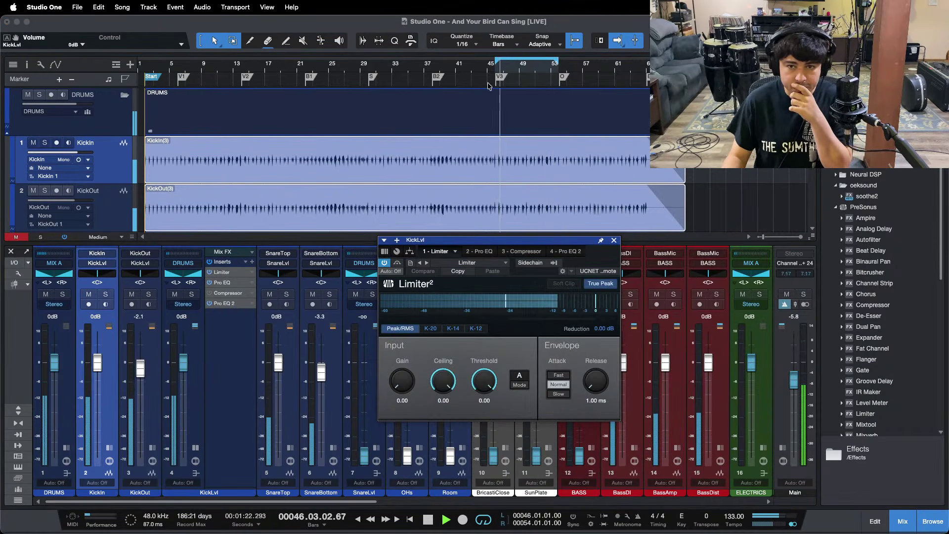
{"action": "scroll", "coordinate": [380, 100], "scroll_direction": "up", "scroll_amount": 5}
{"action": "key", "text": "f"}
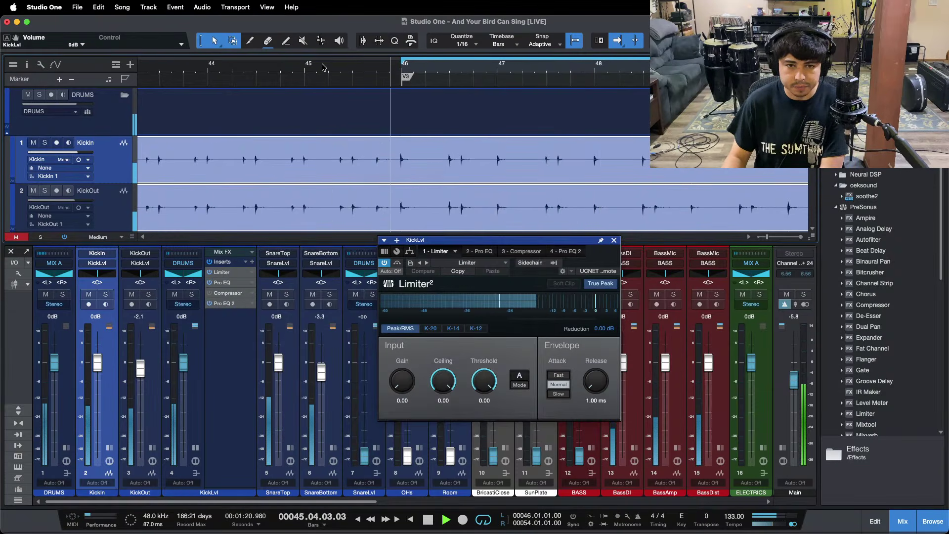
Set the ceiling of KickLvl's Limiter to -10 dB while auditioning the kick in playback
{"action": "key", "text": "space"}
{"action": "left_click_drag", "start_coordinate": [456, 379], "coordinate": [456, 408]}
{"action": "key", "text": "space"}
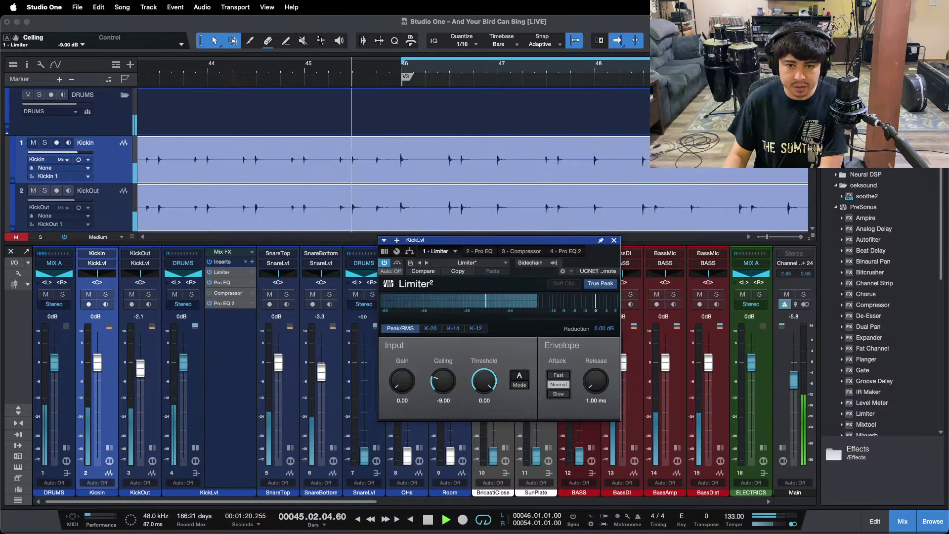
{"action": "key", "text": "space"}
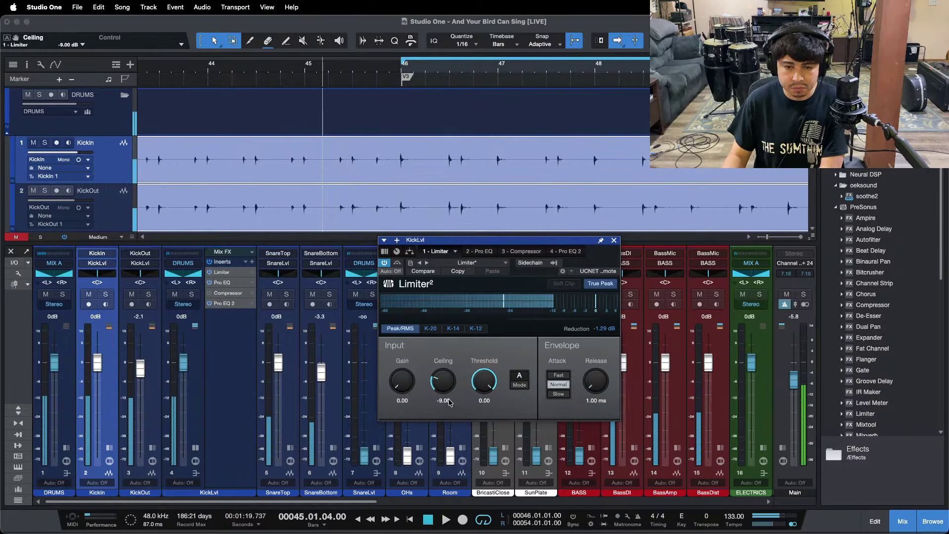
{"action": "left_click", "coordinate": [449, 402]}
{"action": "type", "text": "-10"}
{"action": "key", "text": "Return"}
{"action": "key", "text": "space"}
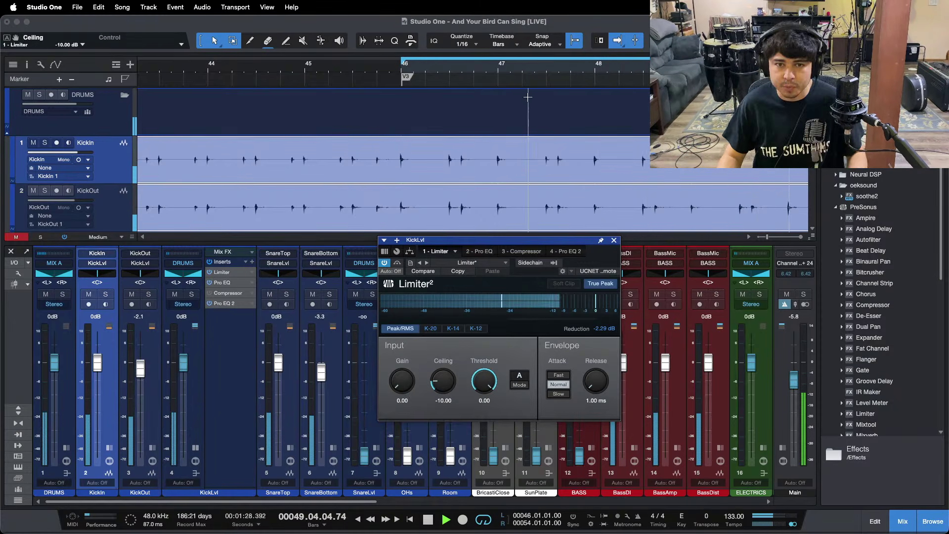
Switch off looping, listen to the last bars of the song around bars 60 to 65, and return playback to bar 46
{"action": "left_click_drag", "start_coordinate": [460, 73], "coordinate": [586, 35]}
{"action": "key", "text": "f"}
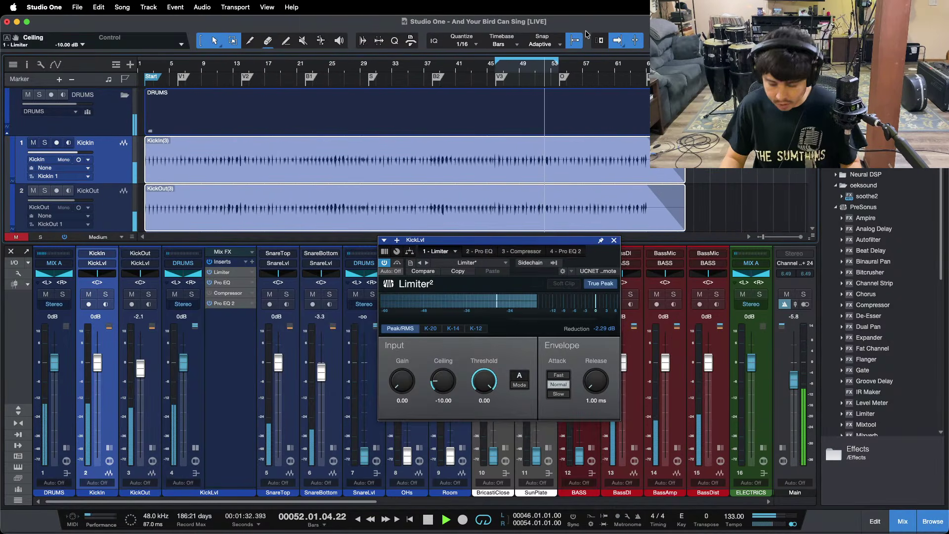
{"action": "key", "text": "/"}
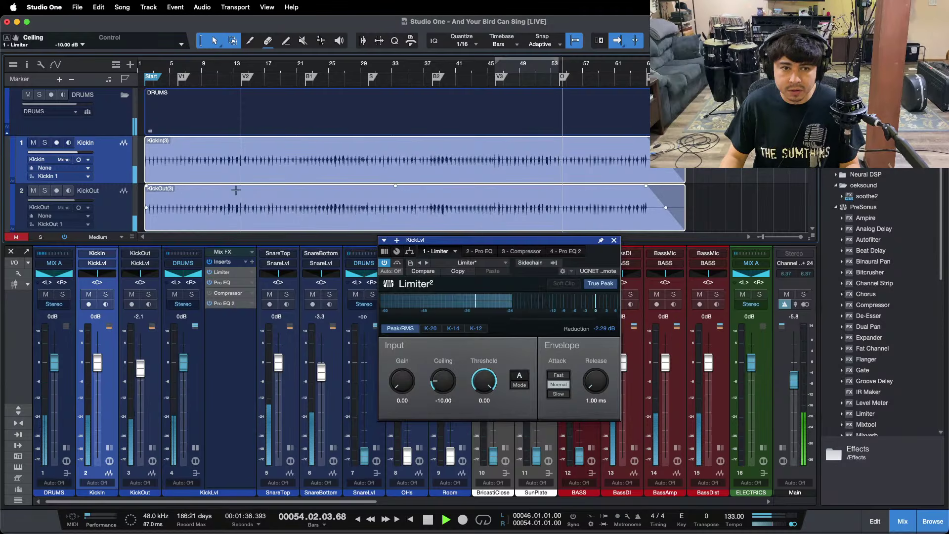
{"action": "left_click_drag", "start_coordinate": [590, 69], "coordinate": [566, 65]}
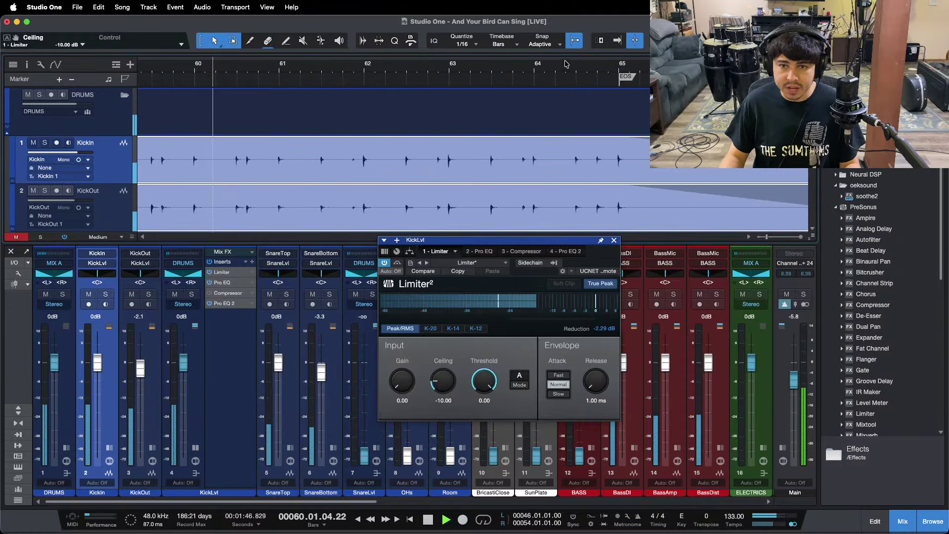
{"action": "left_click", "coordinate": [566, 64]}
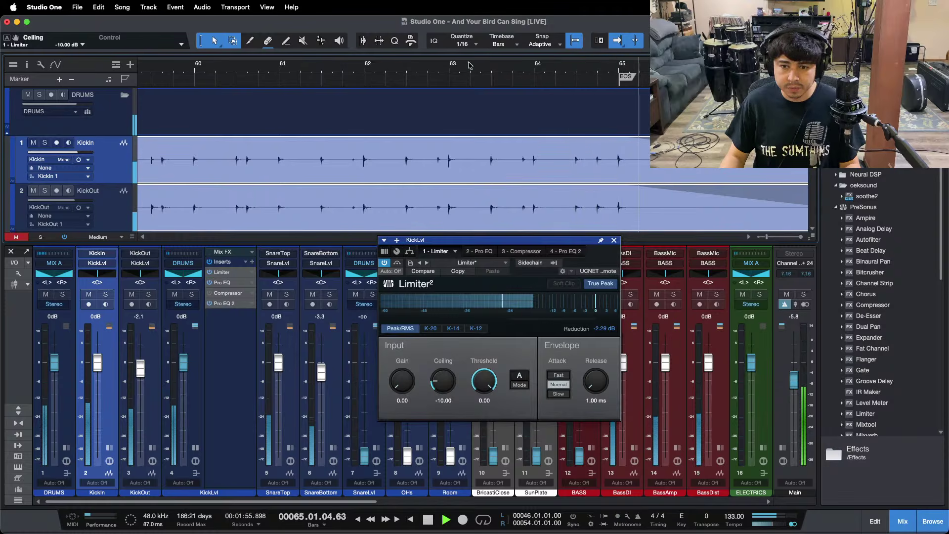
{"action": "left_click", "coordinate": [334, 64]}
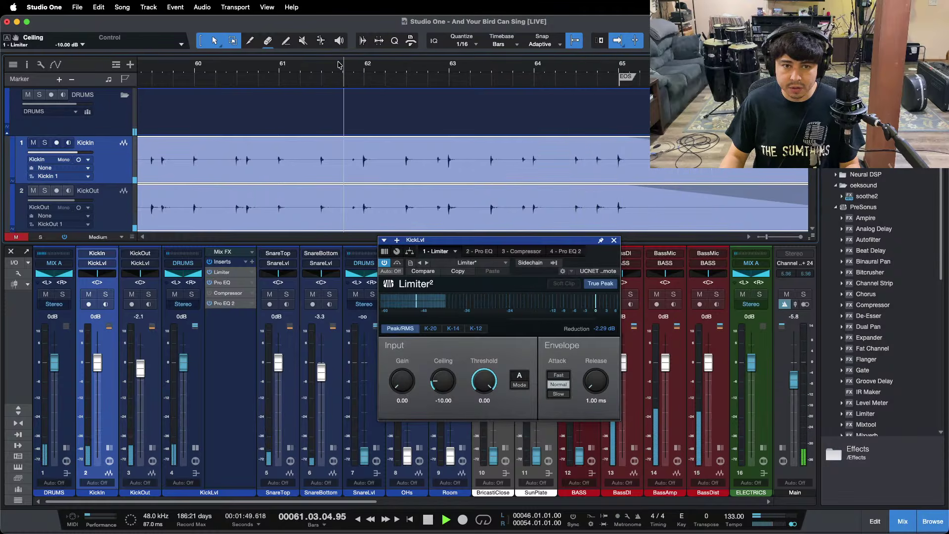
{"action": "left_click_drag", "start_coordinate": [339, 65], "coordinate": [653, 39]}
{"action": "key", "text": "KP_1"}
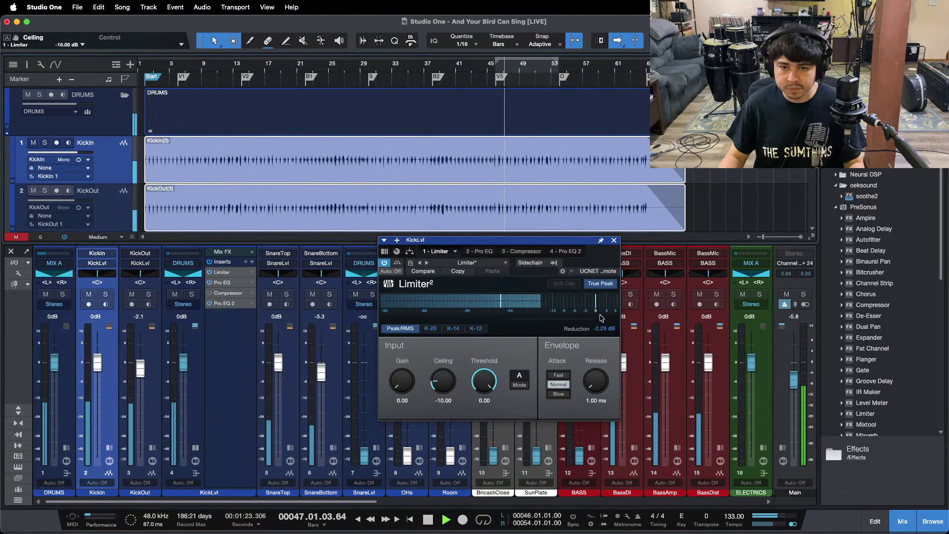
Duplicate the Limiter in KickLvl's inserts and set the copy's ceiling to -12 dB
{"action": "left_click_drag", "start_coordinate": [222, 272], "coordinate": [229, 282]}
{"action": "left_click", "coordinate": [444, 401]}
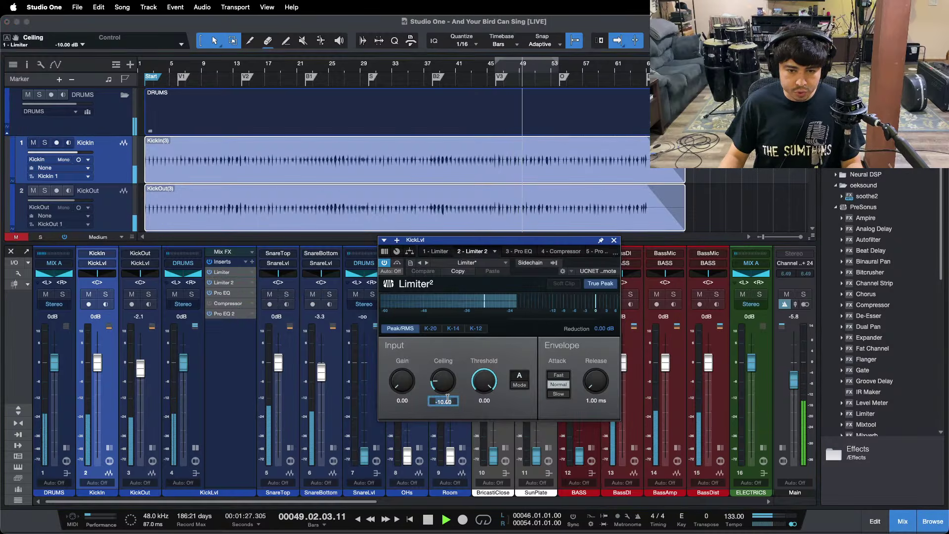
{"action": "type", "text": "-12"}
{"action": "key", "text": "Return"}
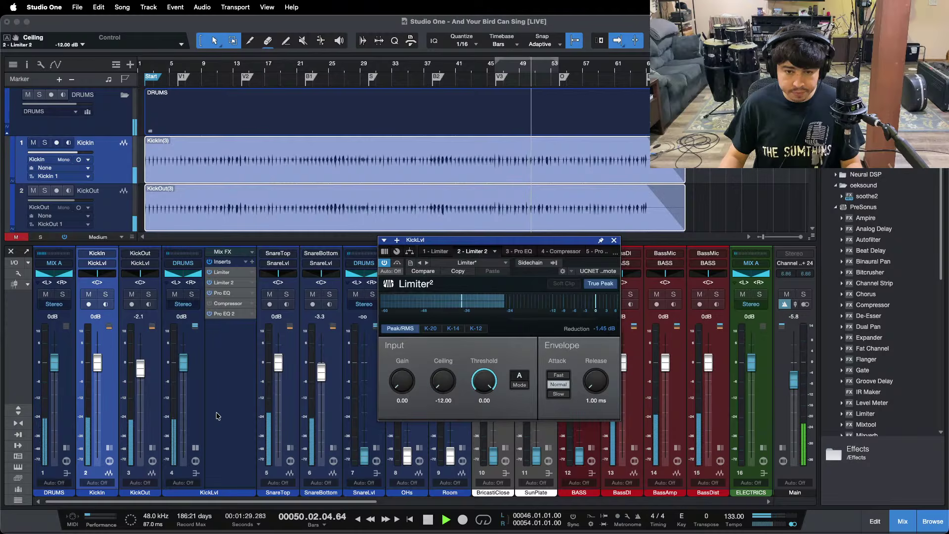
Raise the KickLvl bus fader to +1.7 dB and switch loop playback on
{"action": "left_click_drag", "start_coordinate": [187, 376], "coordinate": [186, 371]}
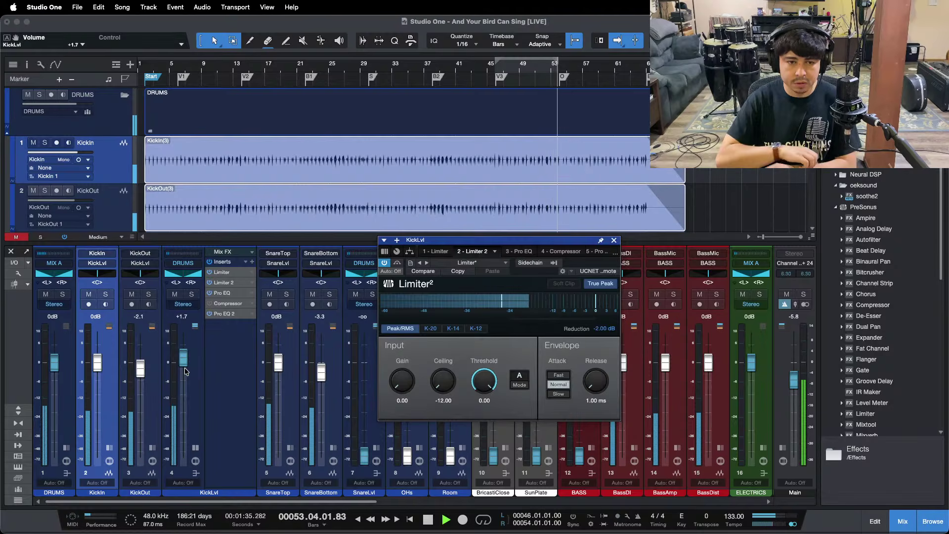
{"action": "key", "text": "/"}
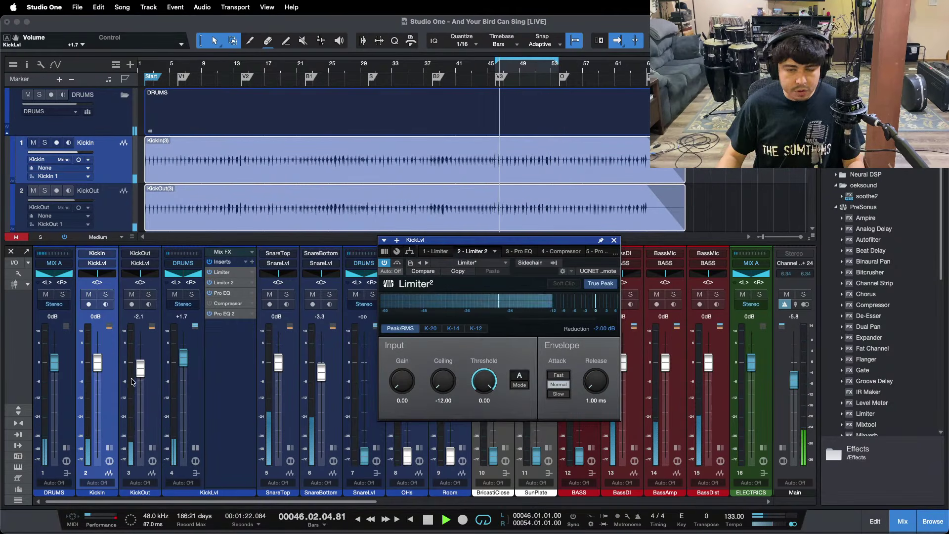
{"action": "double_click", "coordinate": [111, 441]}
{"action": "double_click", "coordinate": [110, 444]}
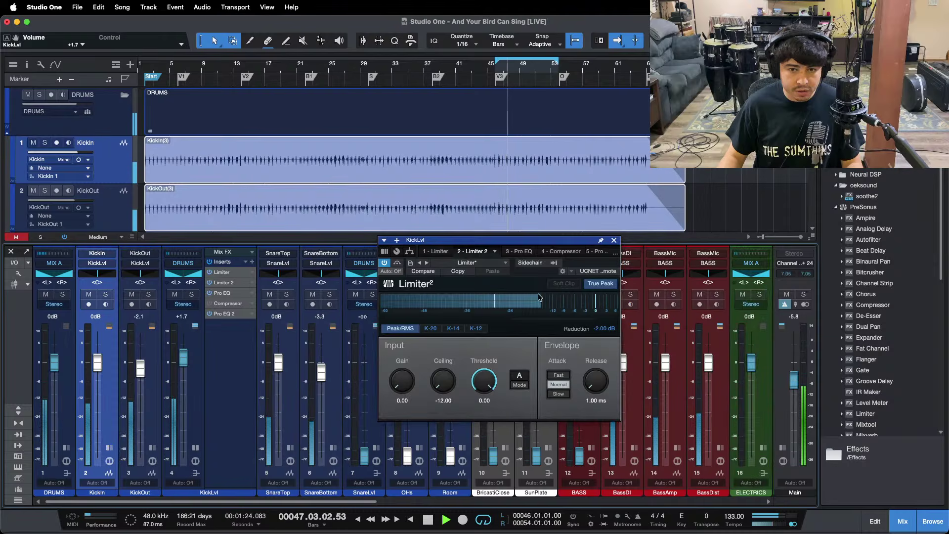
Solo KickIn and KickOut in turn to compare their spectra in KickLvl's first Pro EQ, and clear the solos
{"action": "left_click", "coordinate": [510, 252]}
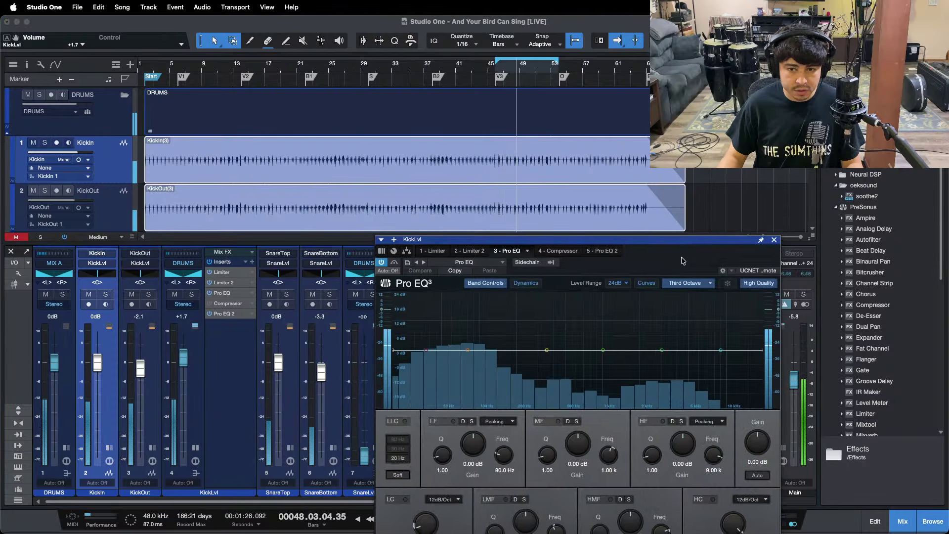
{"action": "left_click_drag", "start_coordinate": [529, 240], "coordinate": [451, 207]}
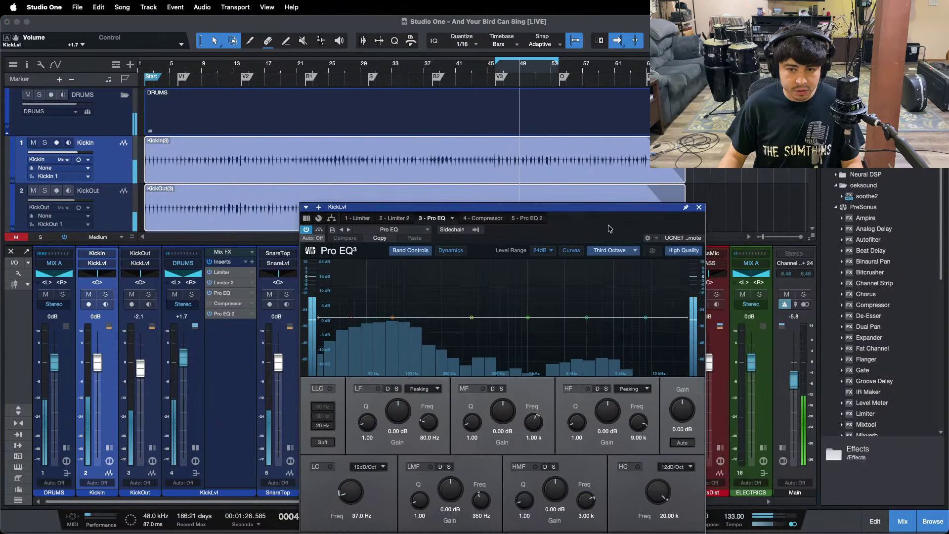
{"action": "left_click", "coordinate": [108, 296]}
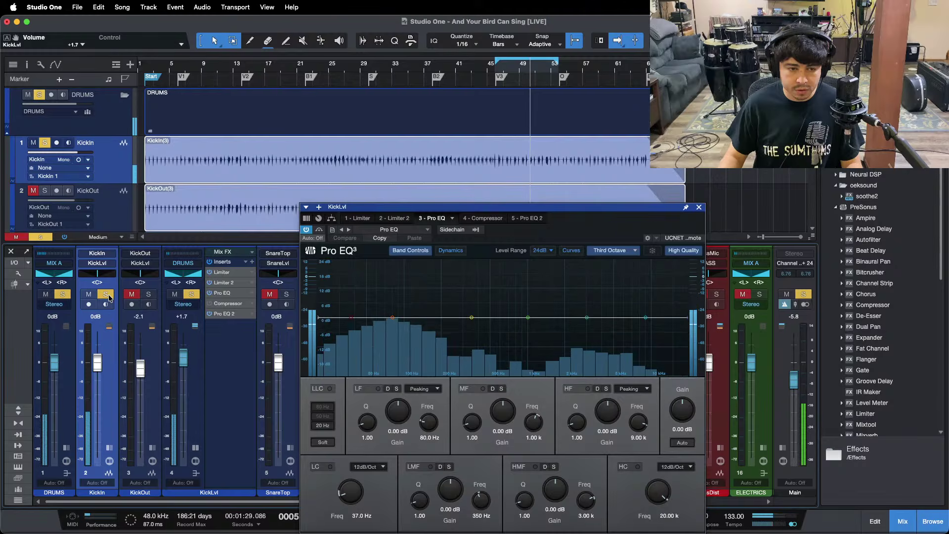
{"action": "left_click", "coordinate": [148, 294]}
{"action": "left_click", "coordinate": [108, 295]}
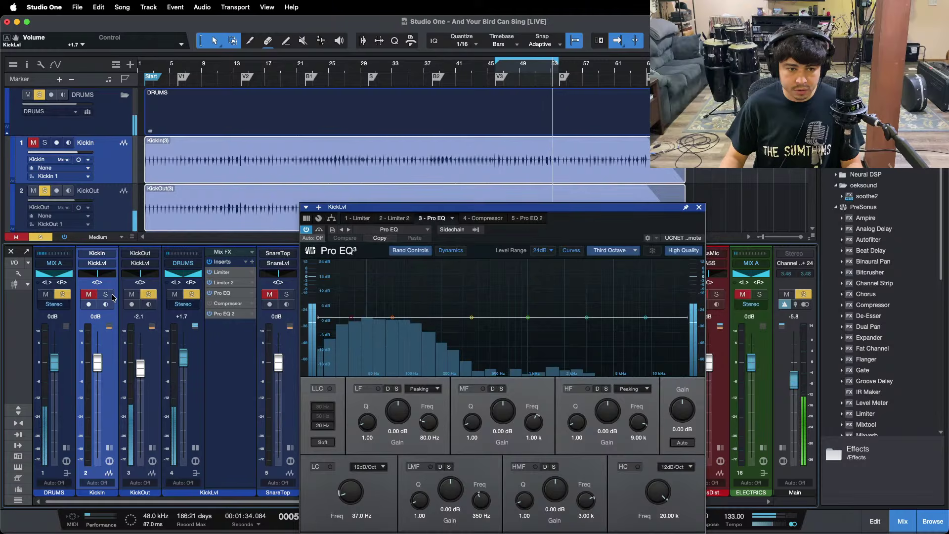
{"action": "left_click", "coordinate": [109, 295]}
{"action": "left_click", "coordinate": [699, 207]}
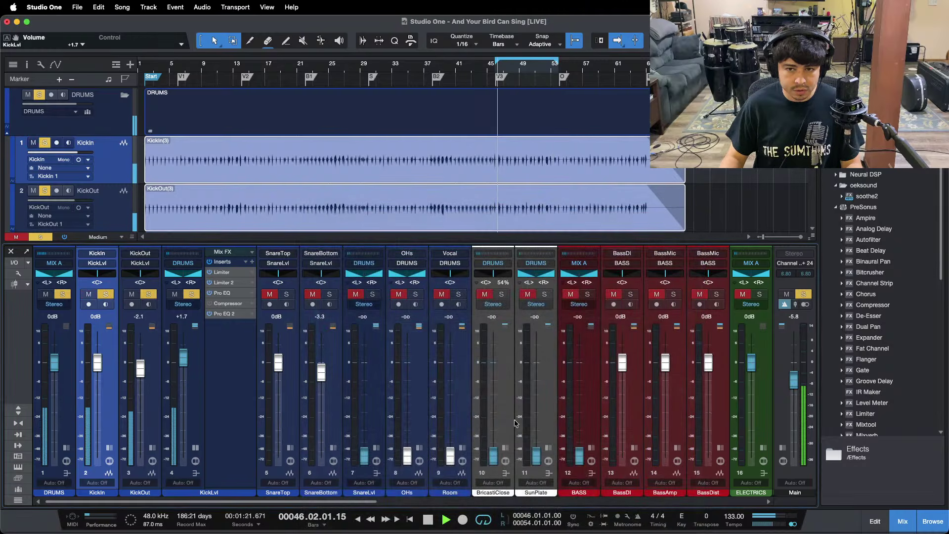
{"action": "key", "text": "shift+s"}
{"action": "left_click", "coordinate": [419, 449]}
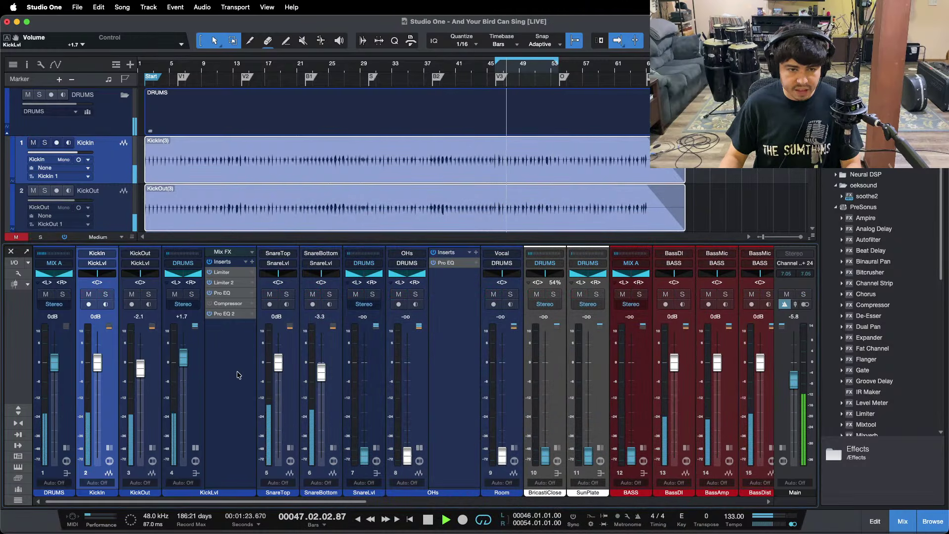
Enable the low cut in KickLvl's first Pro EQ and set its frequency to 28.3 Hz
{"action": "left_click", "coordinate": [222, 293]}
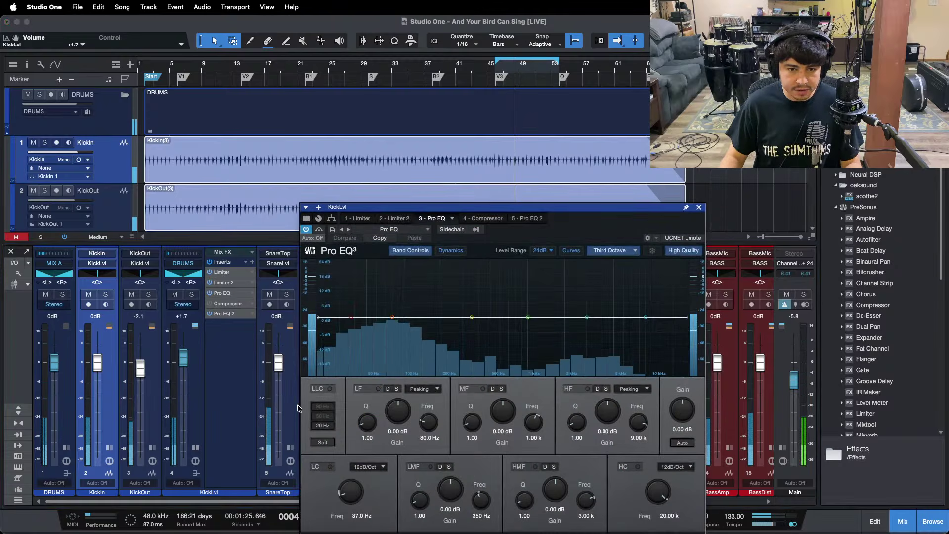
{"action": "left_click_drag", "start_coordinate": [352, 489], "coordinate": [350, 495]}
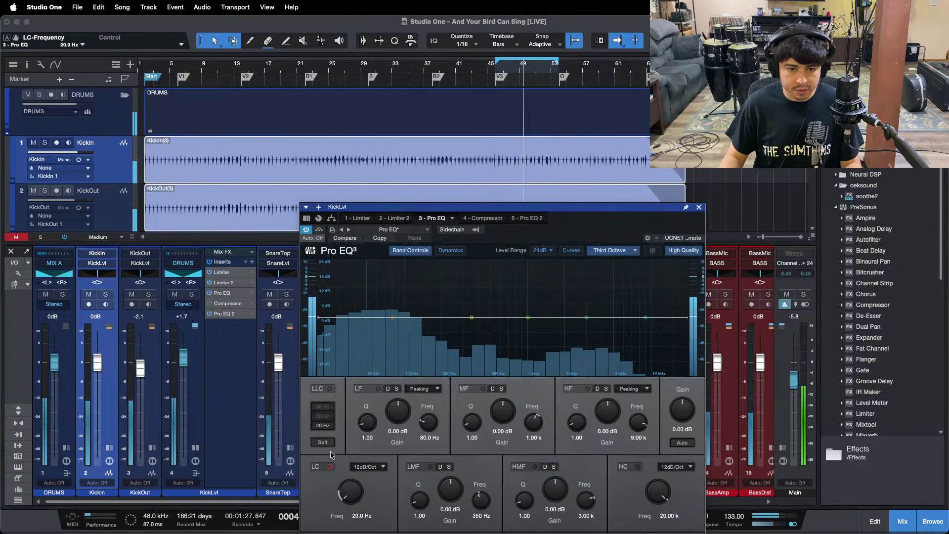
{"action": "left_click", "coordinate": [329, 468]}
{"action": "left_click_drag", "start_coordinate": [353, 494], "coordinate": [355, 491]}
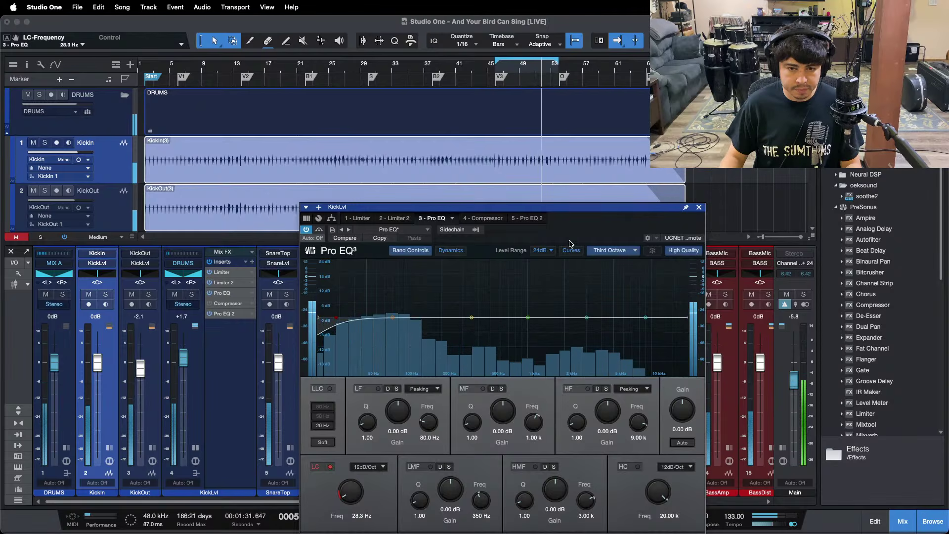
Switch the Pro EQ spectrum display to FFT Curve and set the LMF band's Q to 24
{"action": "left_click", "coordinate": [605, 252]}
{"action": "left_click", "coordinate": [603, 299]}
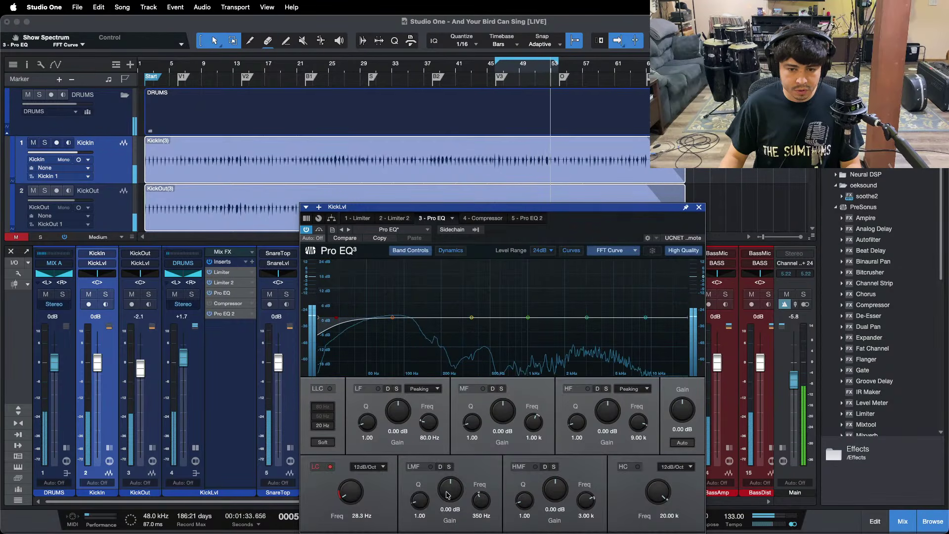
{"action": "left_click_drag", "start_coordinate": [423, 499], "coordinate": [423, 474]}
Sweep a boosted MF band with a Q of 24 to find the resonance, and cut it by 24 dB at 782 Hz
{"action": "left_click_drag", "start_coordinate": [528, 317], "coordinate": [515, 275]}
{"action": "left_click_drag", "start_coordinate": [477, 430], "coordinate": [520, 238]}
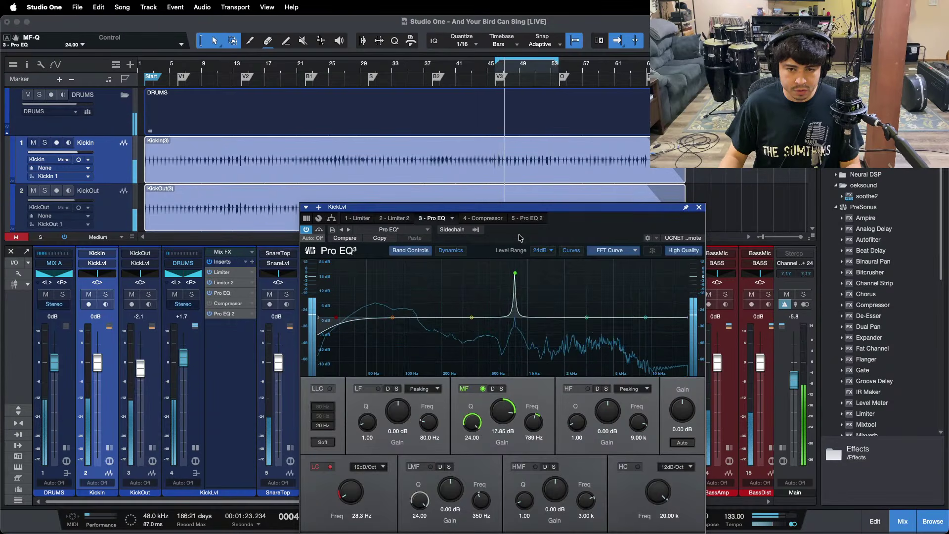
{"action": "left_click_drag", "start_coordinate": [517, 280], "coordinate": [515, 242]}
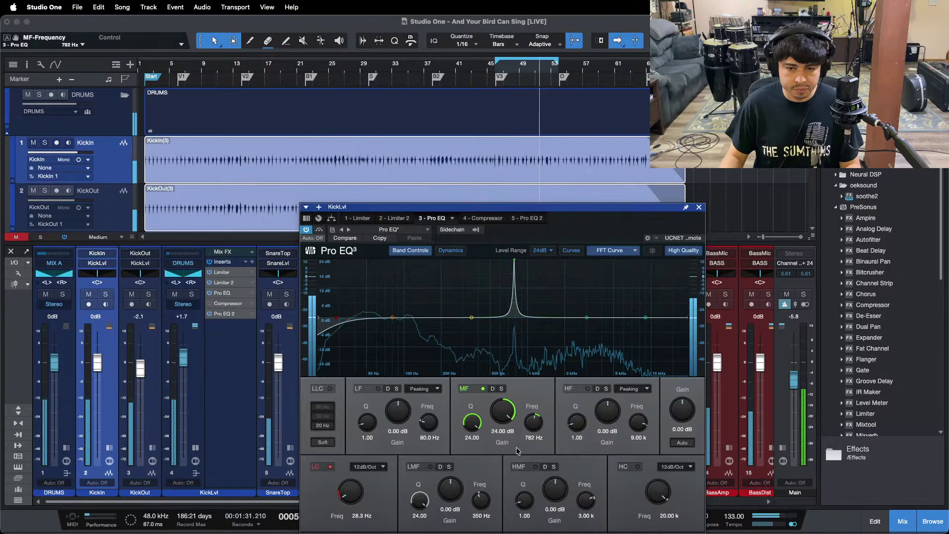
{"action": "left_click_drag", "start_coordinate": [503, 412], "coordinate": [494, 531]}
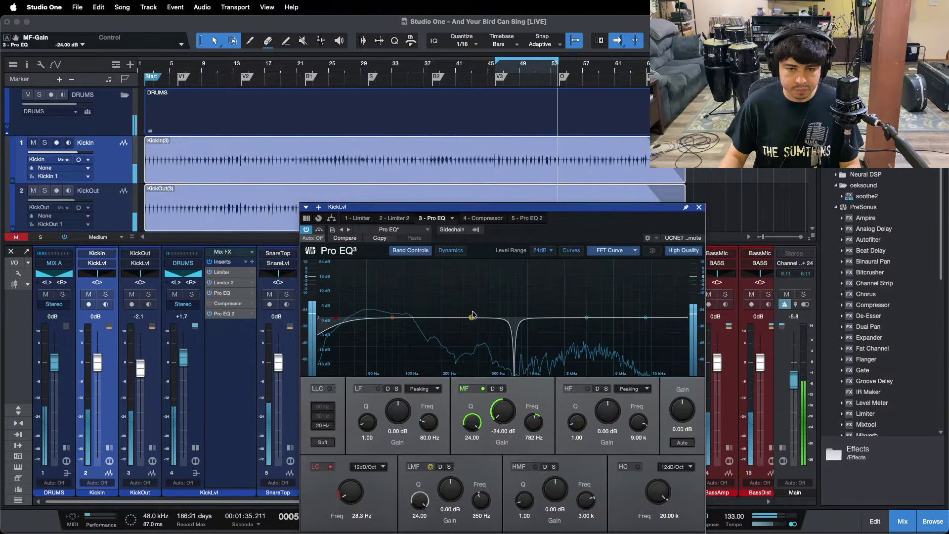
Find two more resonances with narrow boosts and cut each by 24 dB: LMF at 1.09 kHz and LF, with a Q of 24, at 1.41 kHz
{"action": "left_click_drag", "start_coordinate": [472, 318], "coordinate": [532, 243]}
{"action": "left_click_drag", "start_coordinate": [453, 484], "coordinate": [451, 515]}
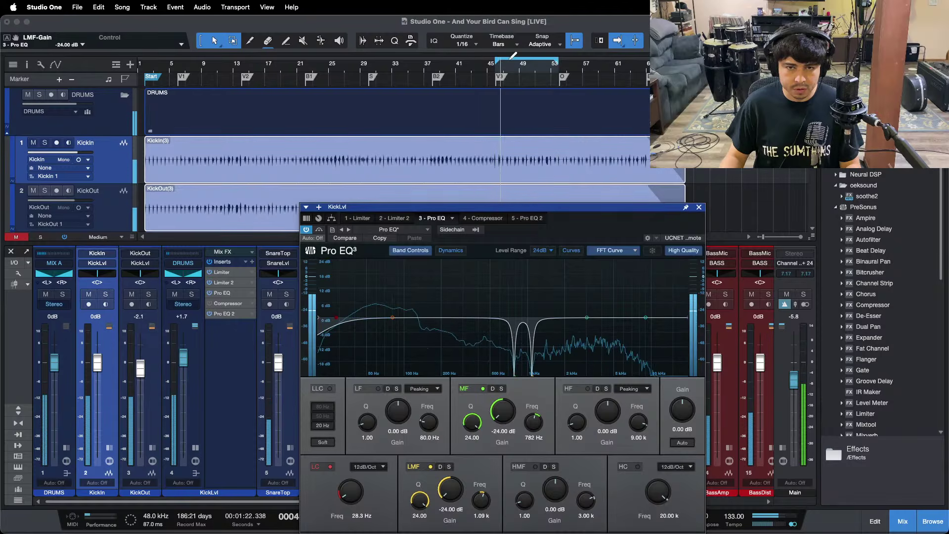
{"action": "left_click_drag", "start_coordinate": [520, 67], "coordinate": [396, 95]}
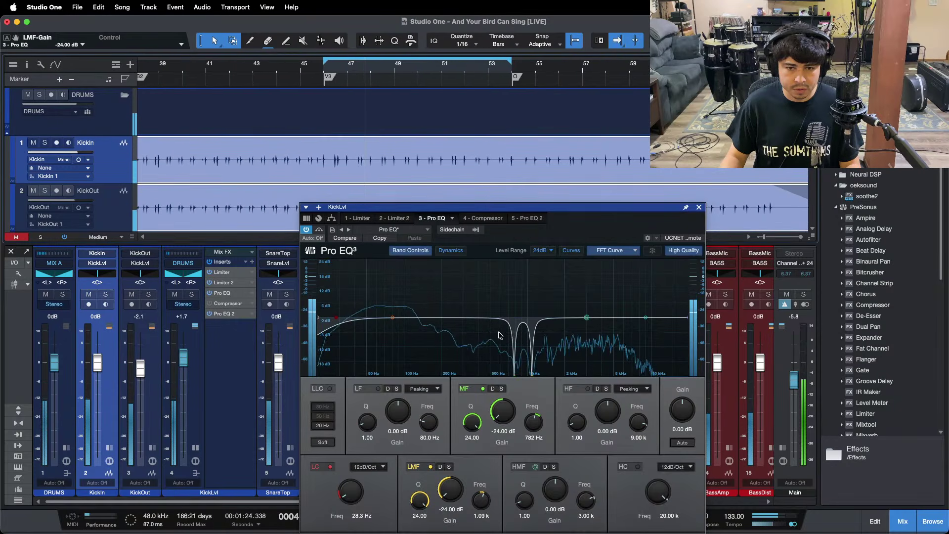
{"action": "left_click_drag", "start_coordinate": [389, 319], "coordinate": [539, 292]}
{"action": "left_click_drag", "start_coordinate": [368, 423], "coordinate": [529, 233]}
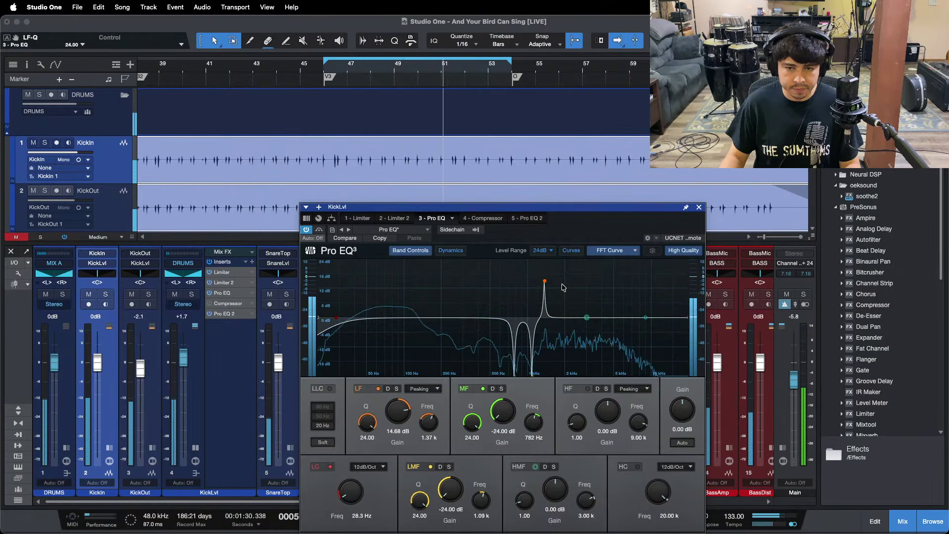
{"action": "left_click_drag", "start_coordinate": [548, 281], "coordinate": [547, 237]}
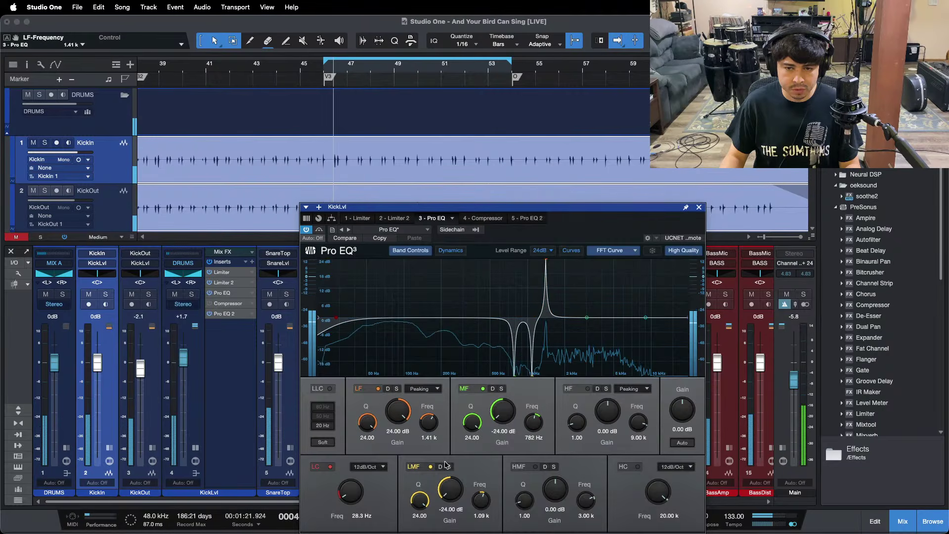
{"action": "left_click_drag", "start_coordinate": [397, 420], "coordinate": [383, 533]}
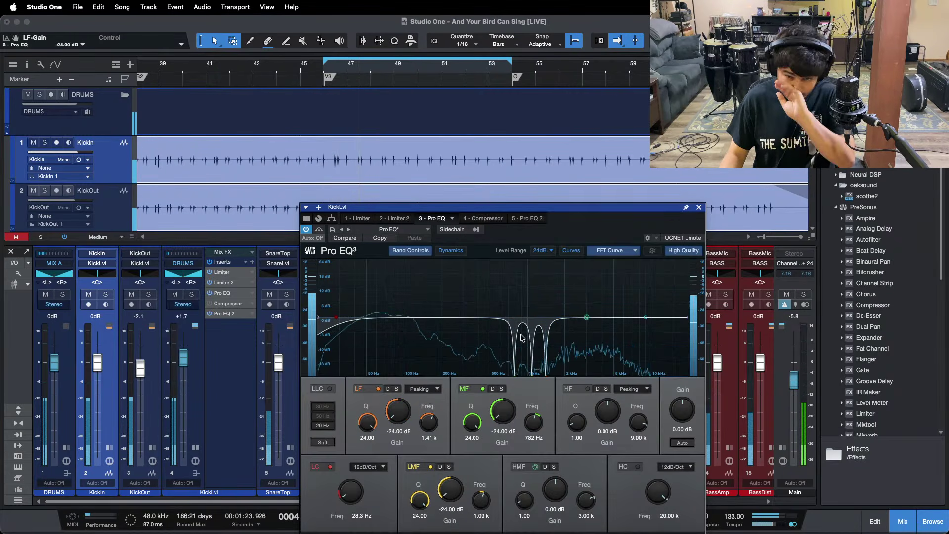
{"action": "left_click", "coordinate": [518, 513]}
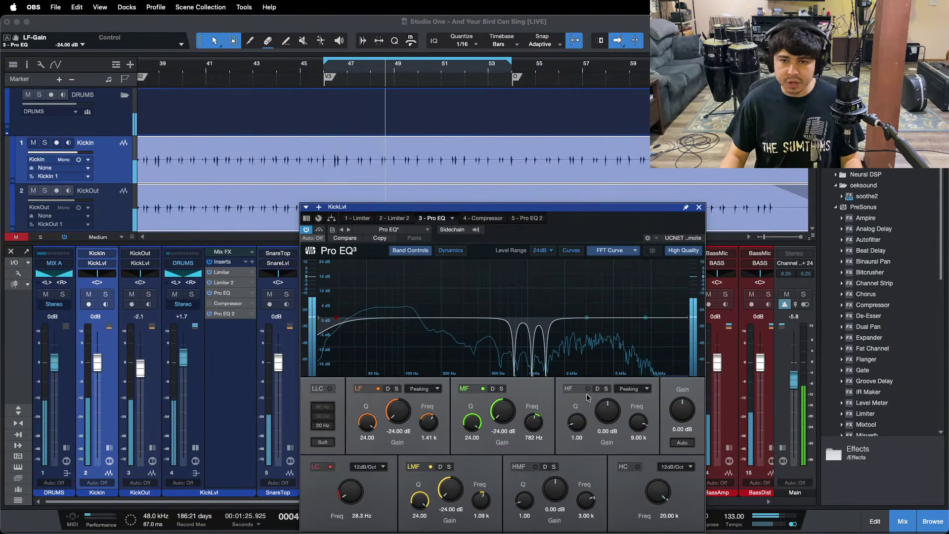
{"action": "left_click", "coordinate": [852, 483]}
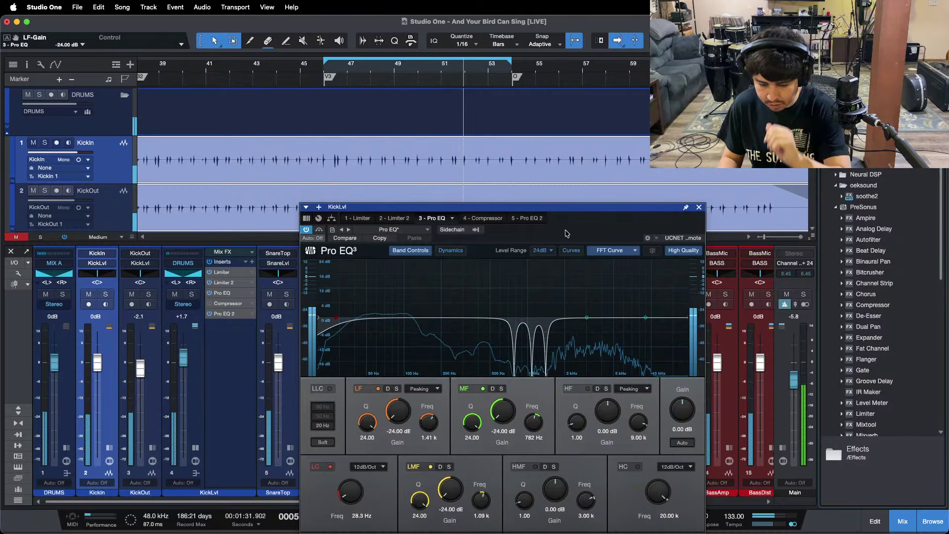
Enable KickLvl's Compressor and set its release to 56.2 ms and its threshold to -26.88 dB
{"action": "left_click_drag", "start_coordinate": [445, 206], "coordinate": [380, 136]}
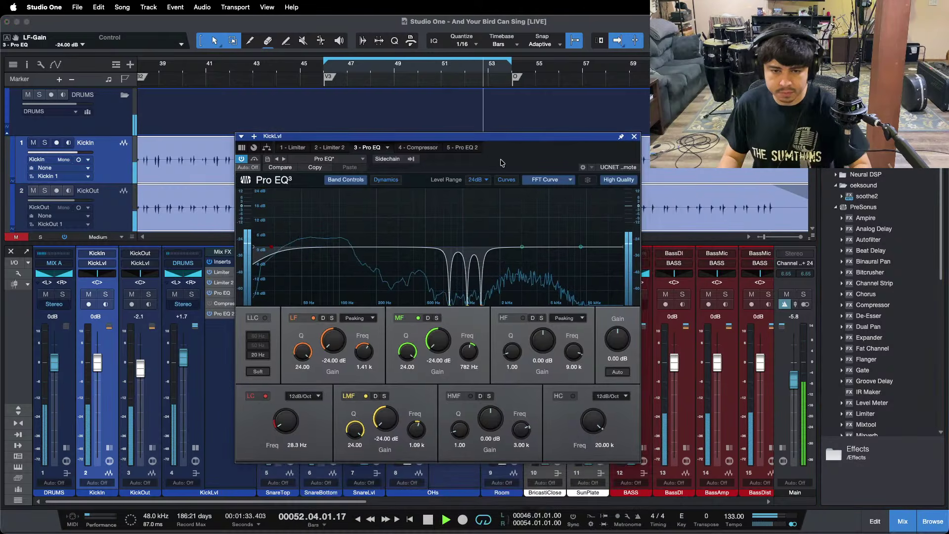
{"action": "left_click", "coordinate": [410, 147]}
{"action": "left_click", "coordinate": [242, 159]}
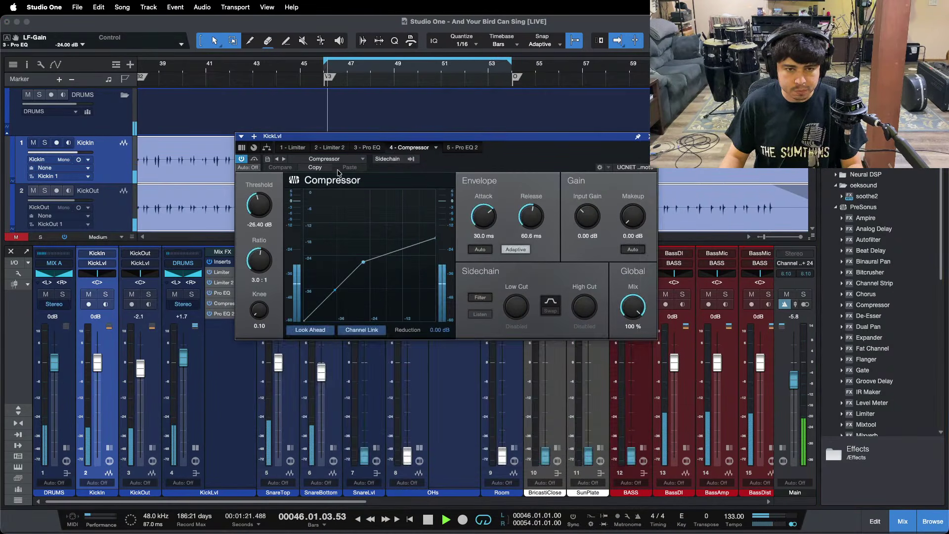
{"action": "left_click_drag", "start_coordinate": [563, 169], "coordinate": [572, 199]}
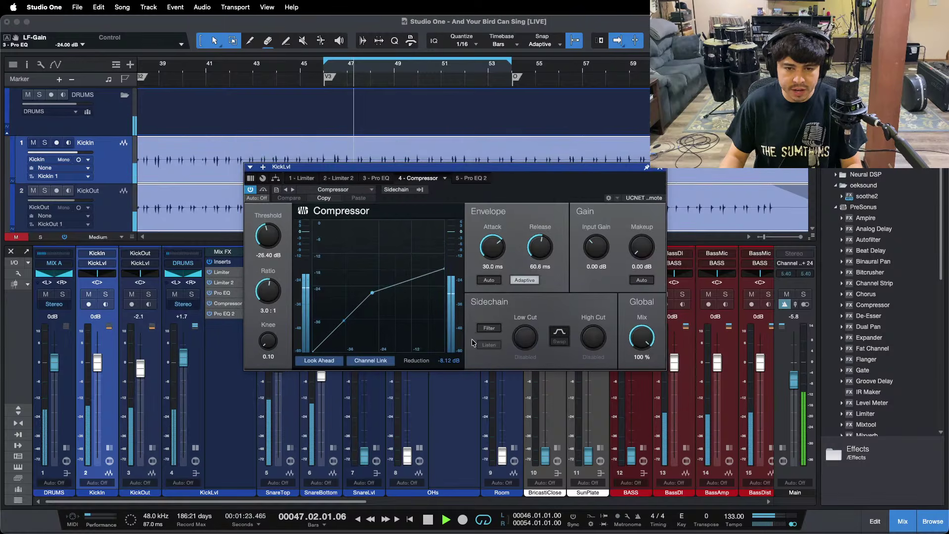
{"action": "left_click", "coordinate": [452, 362]}
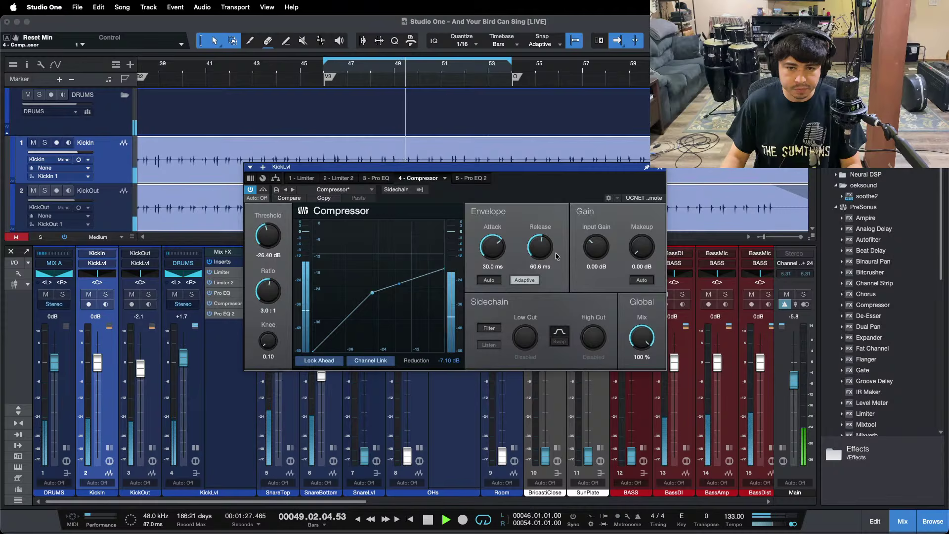
{"action": "left_click_drag", "start_coordinate": [546, 249], "coordinate": [547, 252]}
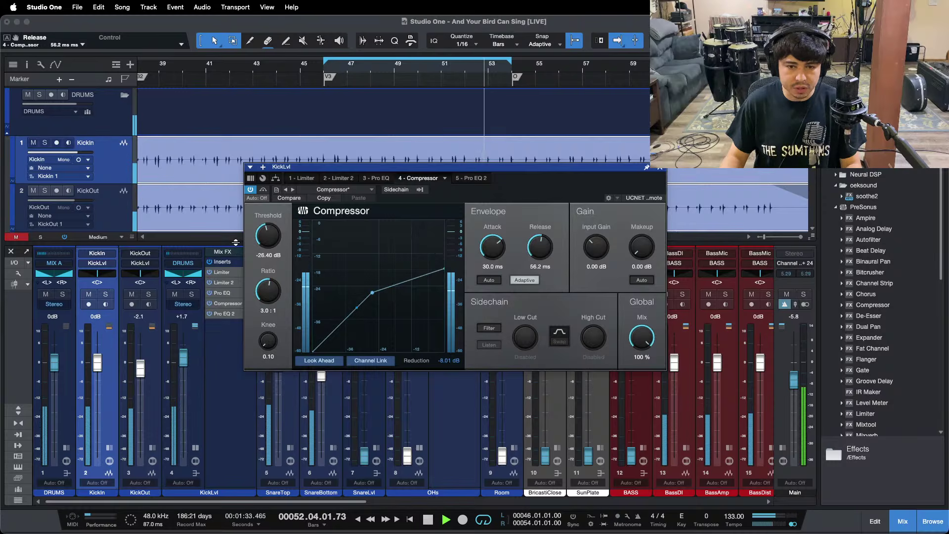
{"action": "scroll", "coordinate": [271, 243], "scroll_direction": "down", "scroll_amount": 2}
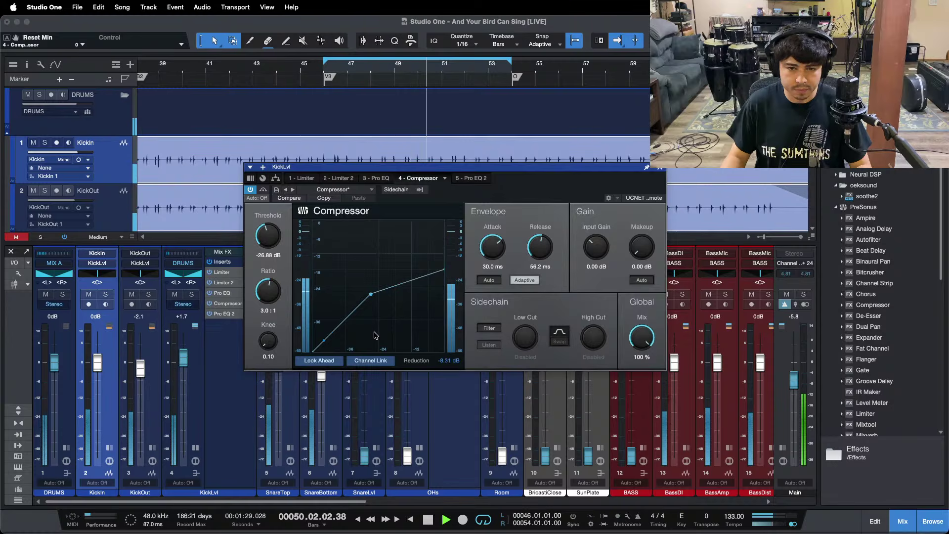
{"action": "mouse_move", "coordinate": [469, 530]}
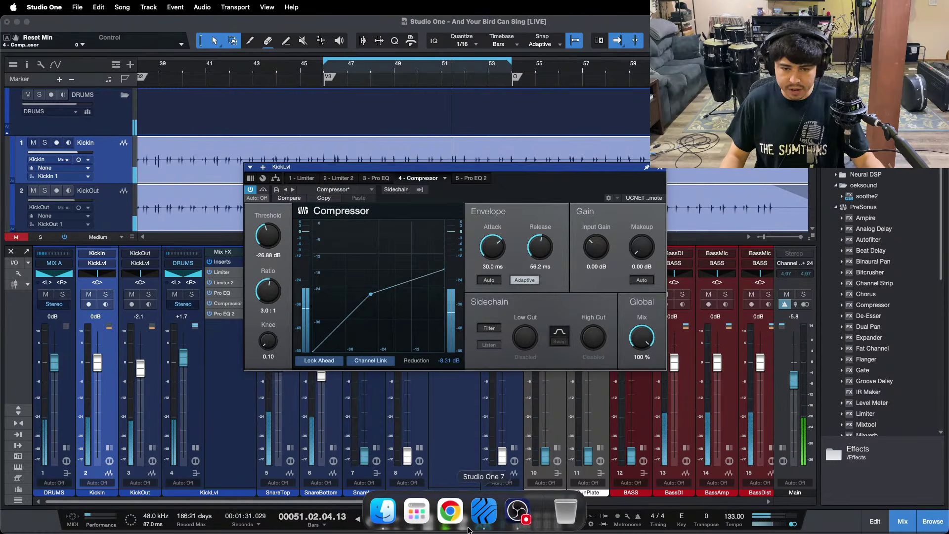
{"action": "left_click", "coordinate": [517, 512]}
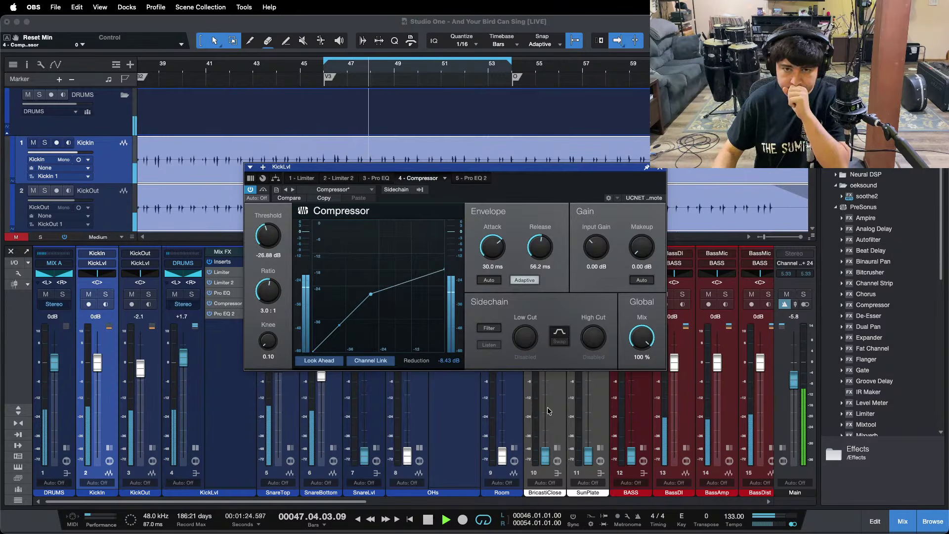
{"action": "left_click", "coordinate": [885, 477]}
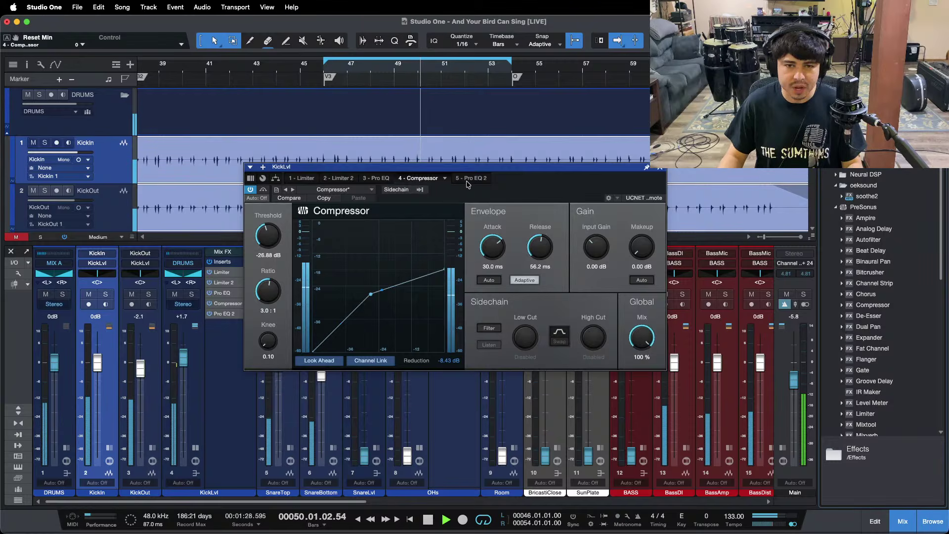
Boost the LF band at 80 Hz by 7.68 dB in KickLvl's second Pro EQ
{"action": "left_click", "coordinate": [225, 313]}
{"action": "left_click", "coordinate": [223, 384]}
{"action": "key", "text": "space"}
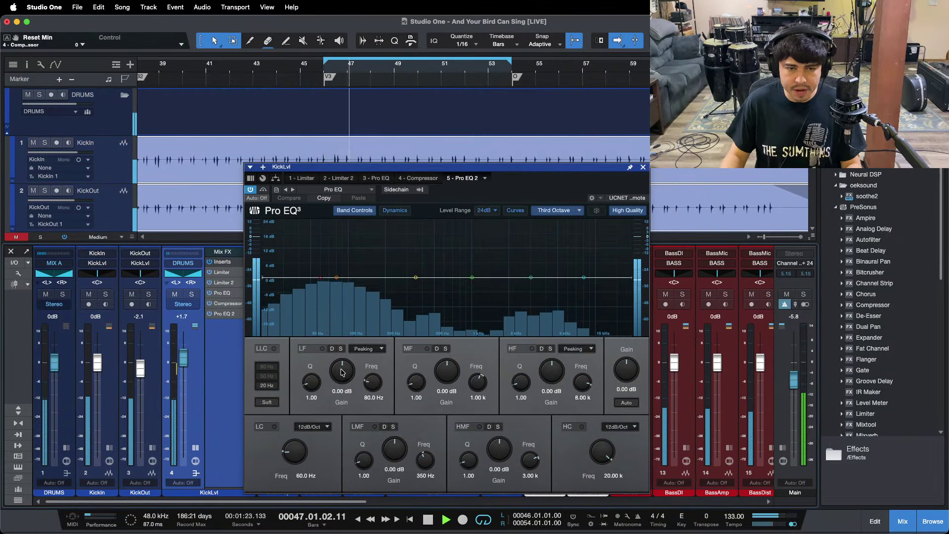
{"action": "mouse_move", "coordinate": [342, 371]}
{"action": "left_mouse_down"}
{"action": "mouse_move", "coordinate": [335, 391]}
{"action": "mouse_move", "coordinate": [345, 371]}
{"action": "left_mouse_up"}
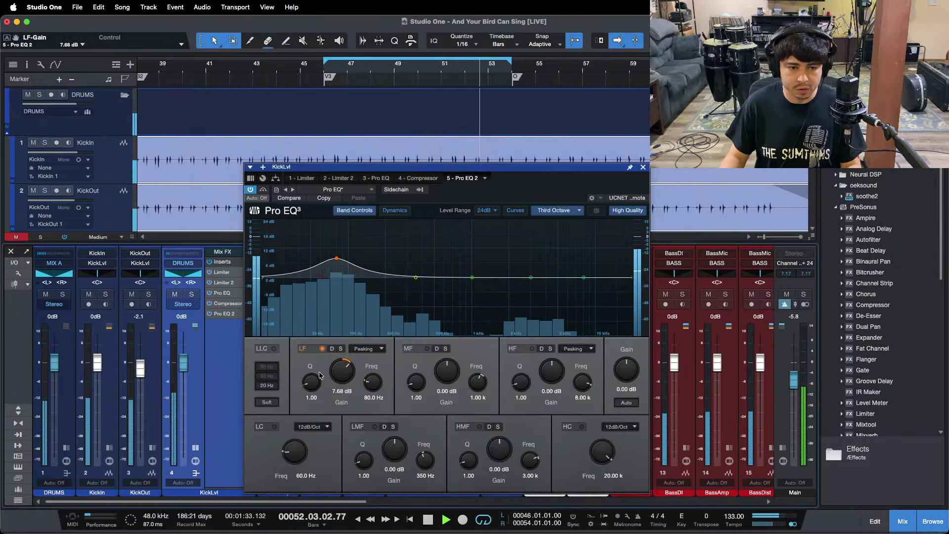
Raise the LF boost in KickLvl's second Pro EQ to 8.16 dB and lower the KickLvl fader to -1.7 dB
{"action": "left_click_drag", "start_coordinate": [182, 368], "coordinate": [183, 369]}
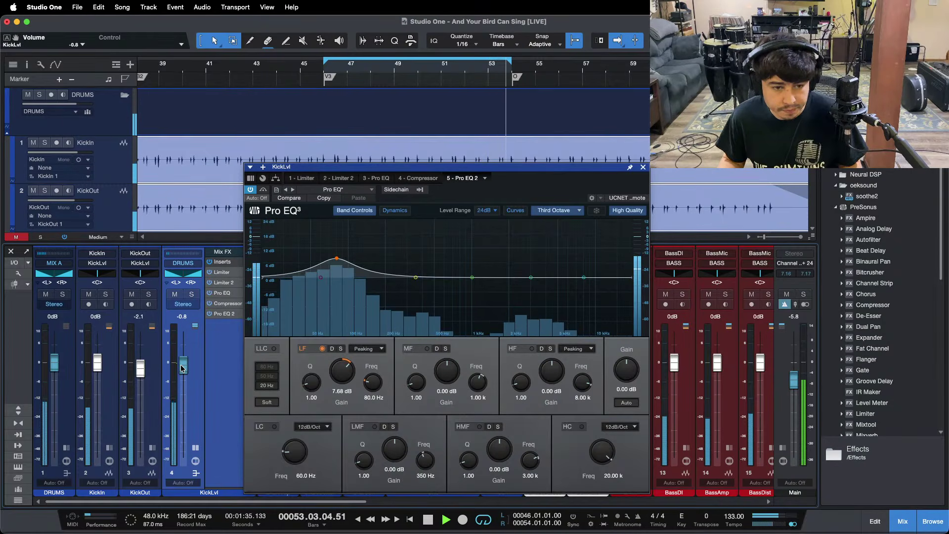
{"action": "scroll", "coordinate": [345, 373], "scroll_direction": "up", "scroll_amount": 2}
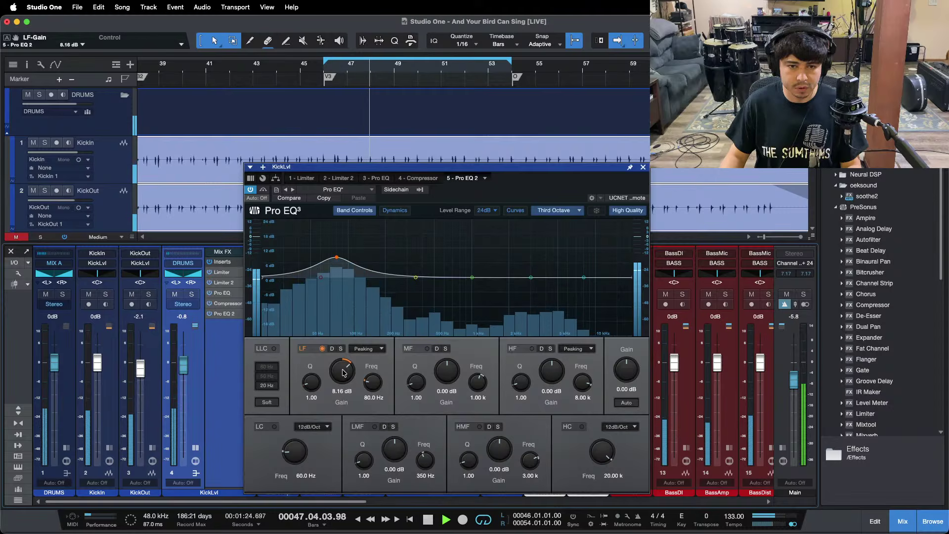
{"action": "left_click_drag", "start_coordinate": [184, 370], "coordinate": [185, 371]}
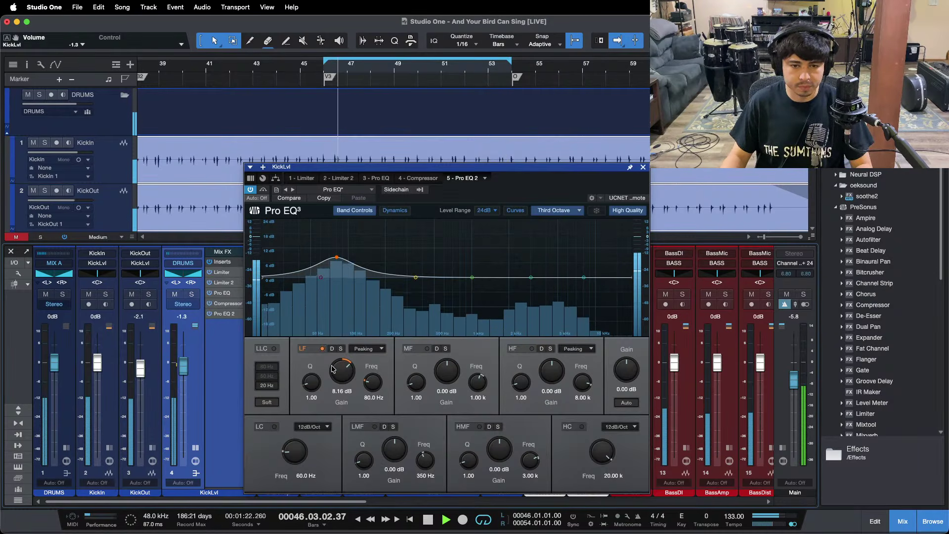
{"action": "left_click_drag", "start_coordinate": [336, 372], "coordinate": [336, 371]}
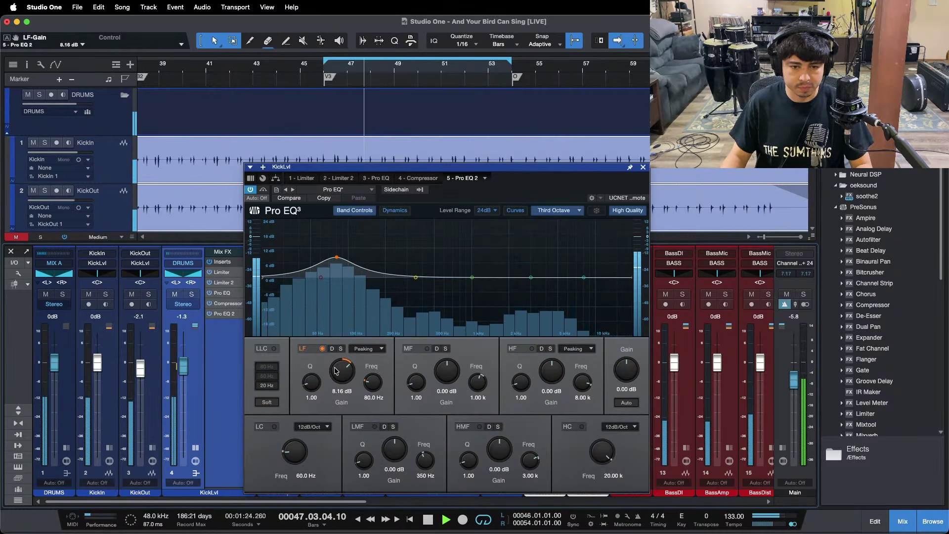
{"action": "left_click_drag", "start_coordinate": [183, 367], "coordinate": [182, 370]}
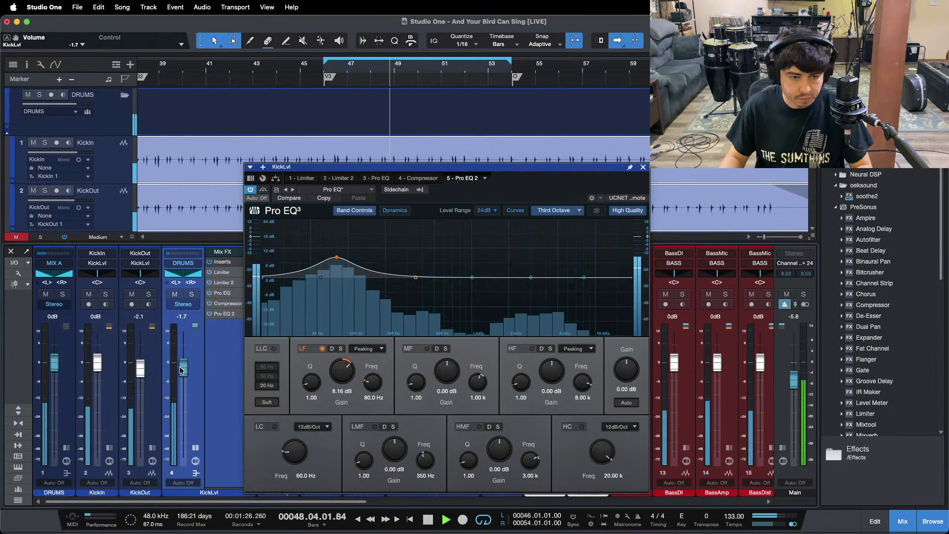
Boost the HF band at 9 kHz to 18.24 dB in KickLvl's first Pro EQ
{"action": "left_click", "coordinate": [376, 178]}
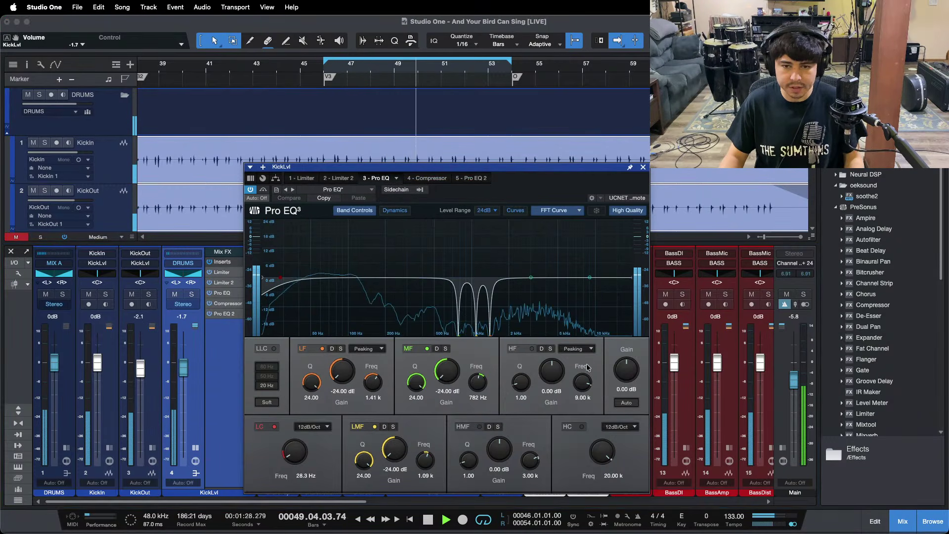
{"action": "left_click_drag", "start_coordinate": [551, 379], "coordinate": [551, 375]}
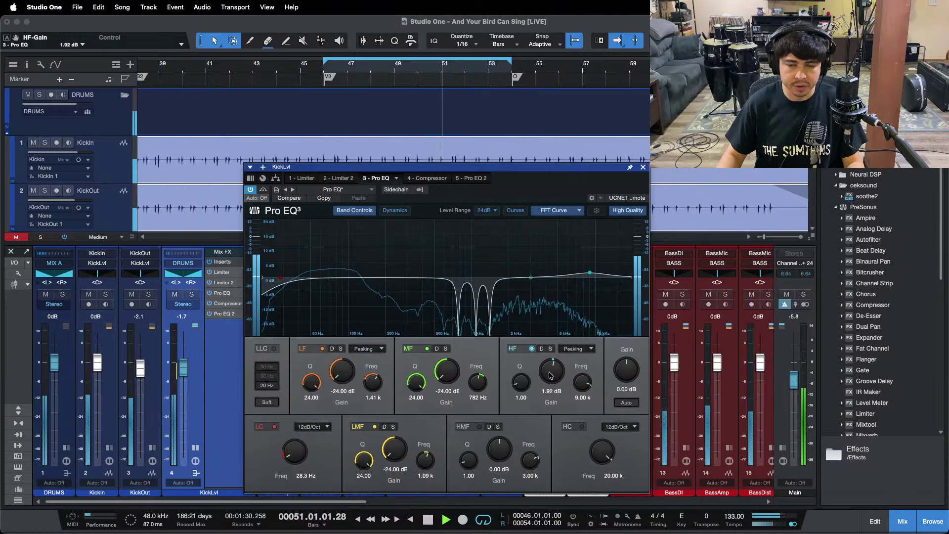
{"action": "scroll", "coordinate": [550, 375], "scroll_direction": "up", "scroll_amount": 3}
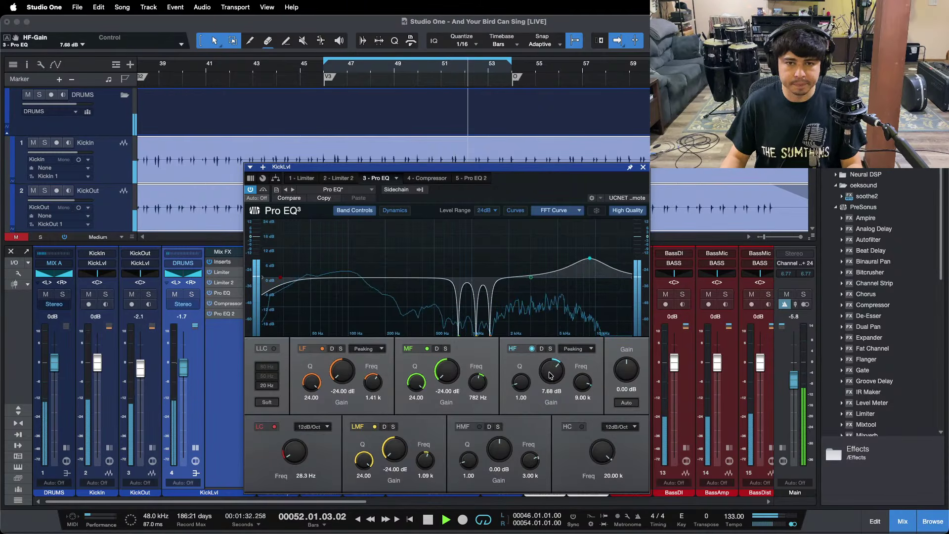
{"action": "scroll", "coordinate": [550, 376], "scroll_direction": "up", "scroll_amount": 8}
{"action": "scroll", "coordinate": [550, 376], "scroll_direction": "up", "scroll_amount": 6}
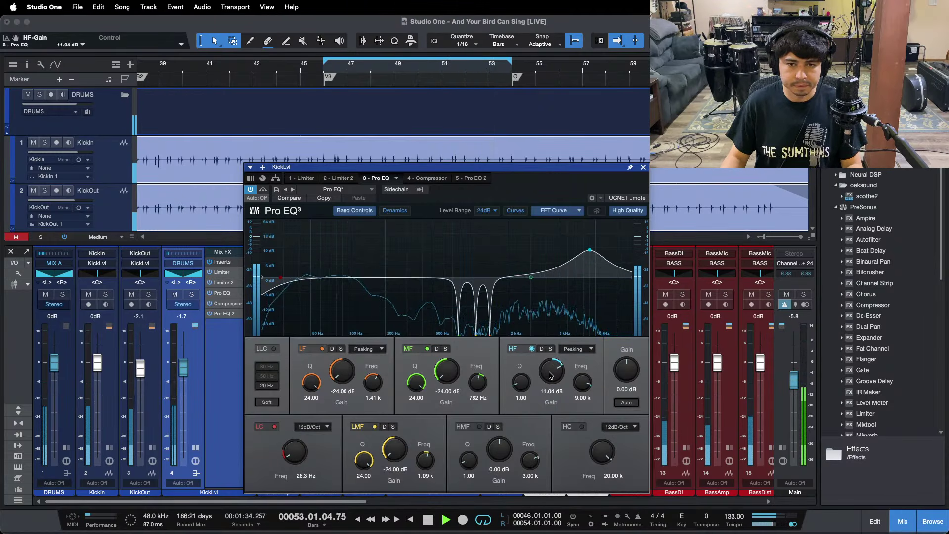
{"action": "scroll", "coordinate": [550, 375], "scroll_direction": "up", "scroll_amount": 5}
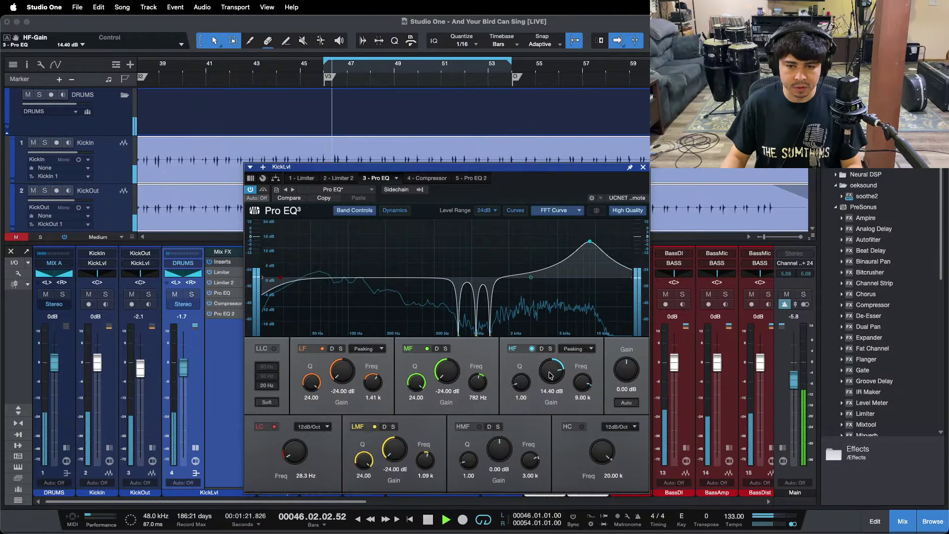
{"action": "scroll", "coordinate": [551, 376], "scroll_direction": "up", "scroll_amount": 1}
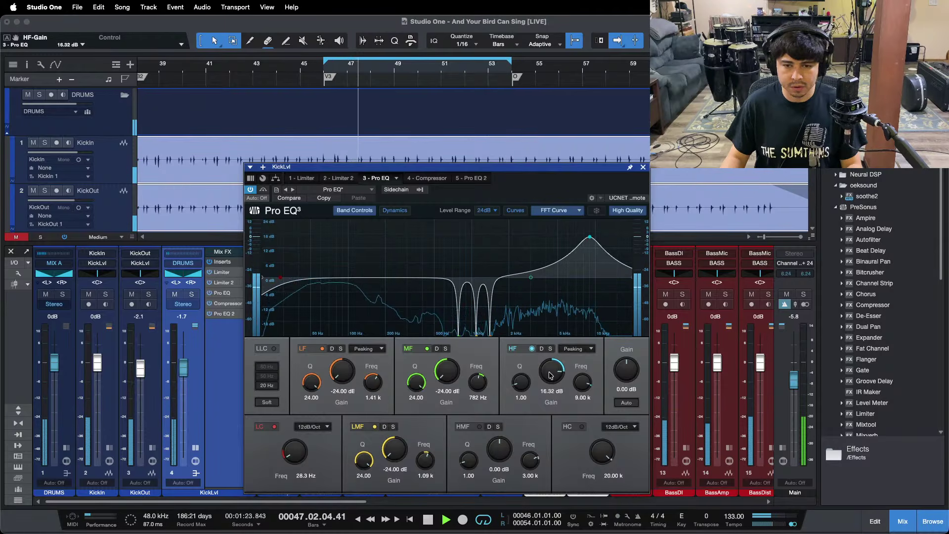
{"action": "scroll", "coordinate": [550, 375], "scroll_direction": "up", "scroll_amount": 1}
{"action": "scroll", "coordinate": [550, 375], "scroll_direction": "up", "scroll_amount": 1}
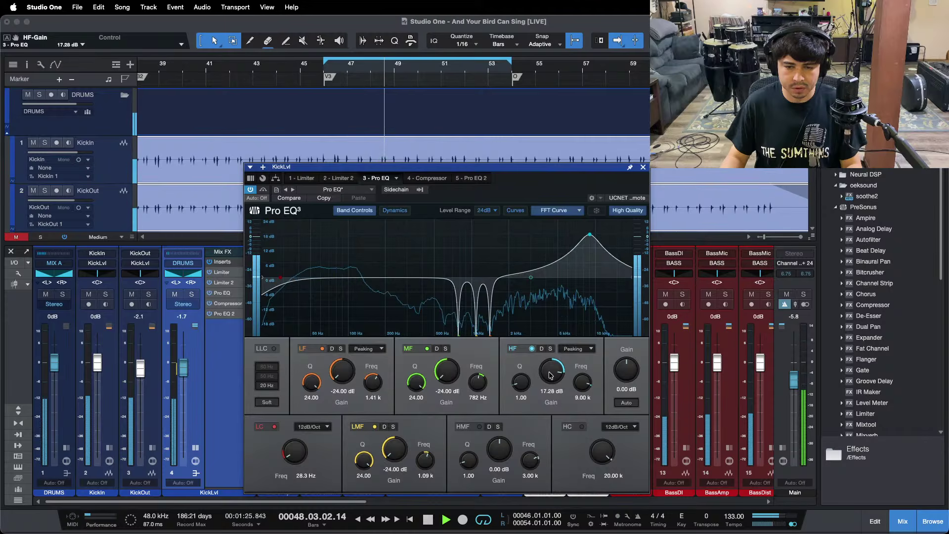
{"action": "scroll", "coordinate": [551, 375], "scroll_direction": "up", "scroll_amount": 2}
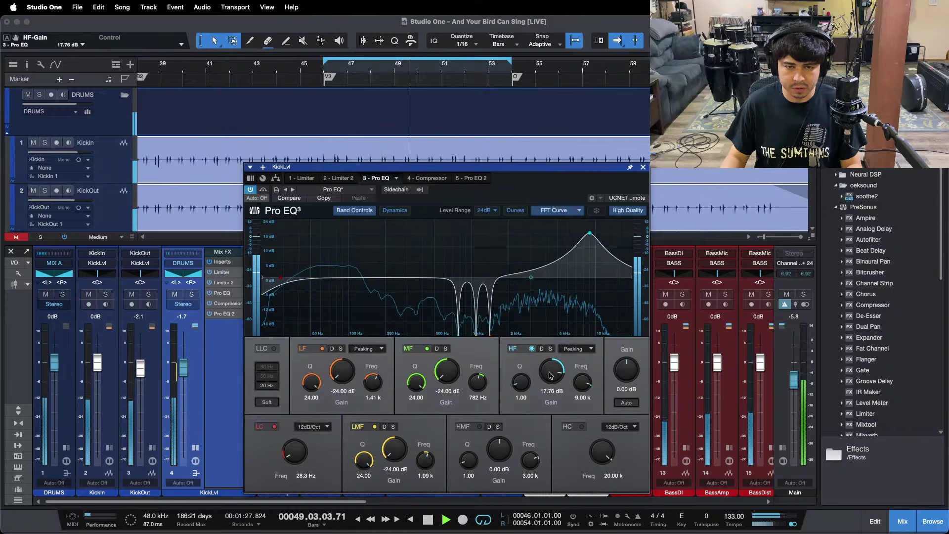
{"action": "mouse_move", "coordinate": [460, 533]}
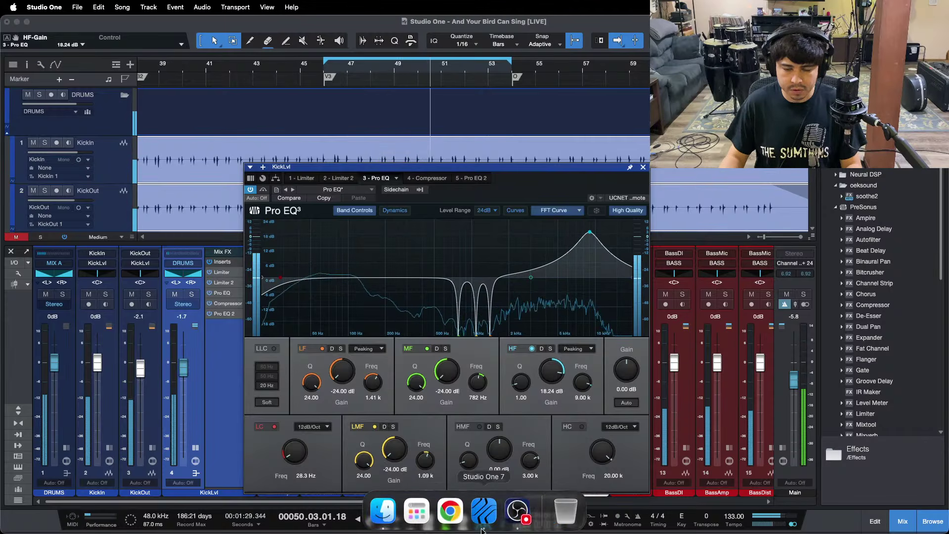
{"action": "left_click", "coordinate": [518, 515]}
{"action": "left_click", "coordinate": [683, 407]}
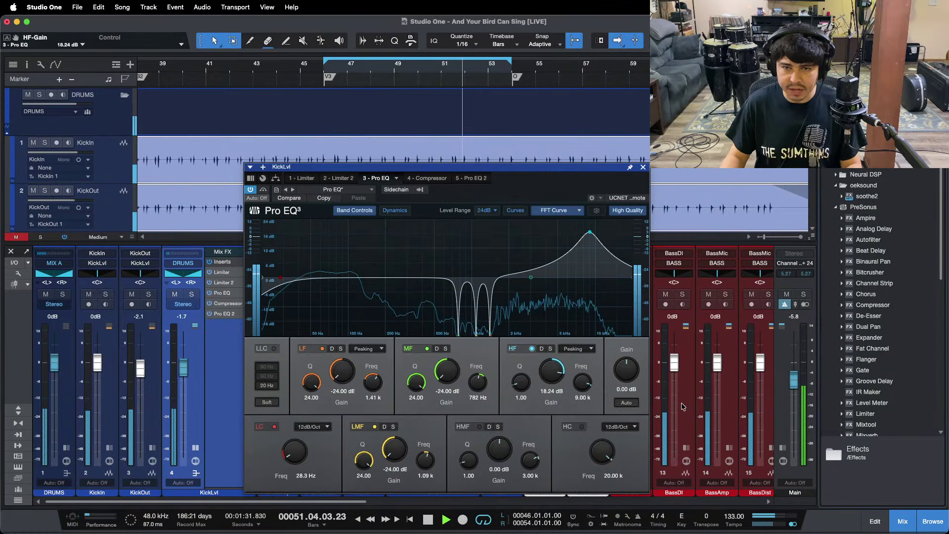
Raise the HF band's gain in KickLvl's first Pro EQ to 21.12 dB
{"action": "scroll", "coordinate": [553, 372], "scroll_direction": "up", "scroll_amount": 1}
{"action": "scroll", "coordinate": [553, 371], "scroll_direction": "up", "scroll_amount": 2}
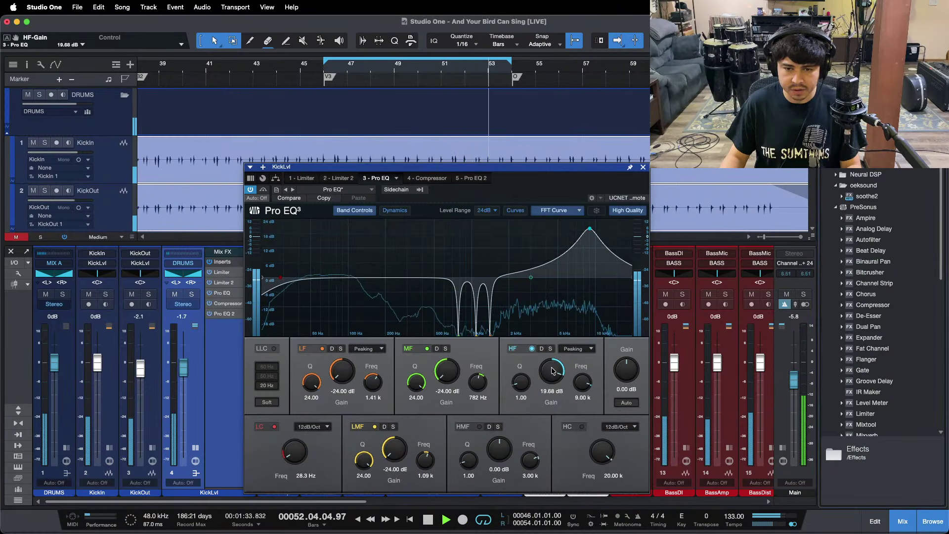
{"action": "scroll", "coordinate": [553, 371], "scroll_direction": "up", "scroll_amount": 1}
{"action": "scroll", "coordinate": [553, 371], "scroll_direction": "up", "scroll_amount": 2}
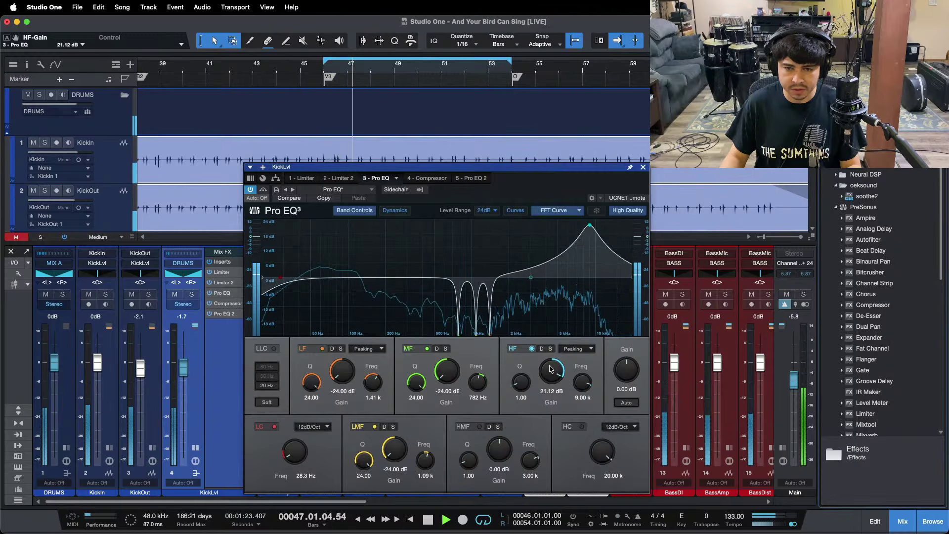
Raise the HF band's gain in KickLvl's first Pro EQ to 23.04 dB and close the plug-in window
{"action": "scroll", "coordinate": [551, 368], "scroll_direction": "up", "scroll_amount": 1}
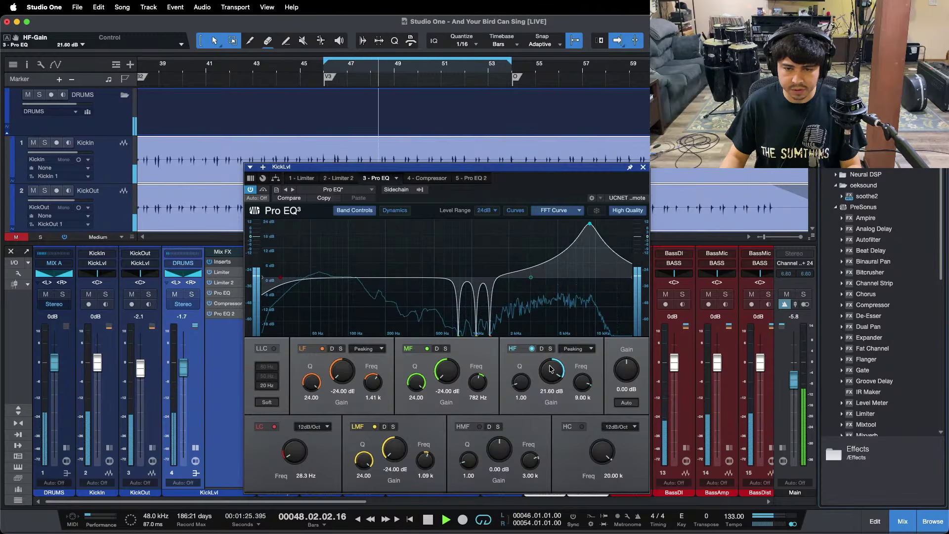
{"action": "scroll", "coordinate": [552, 368], "scroll_direction": "up", "scroll_amount": 1}
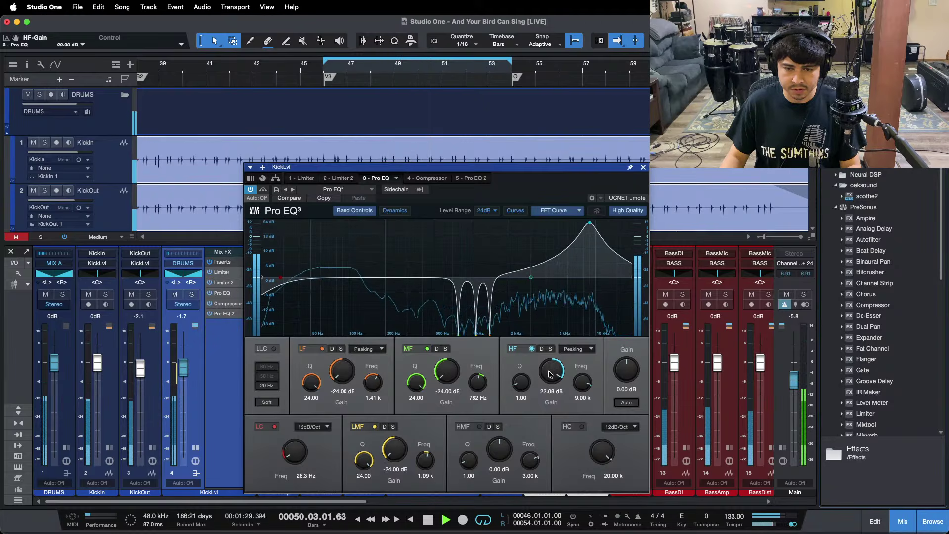
{"action": "scroll", "coordinate": [551, 374], "scroll_direction": "up", "scroll_amount": 1}
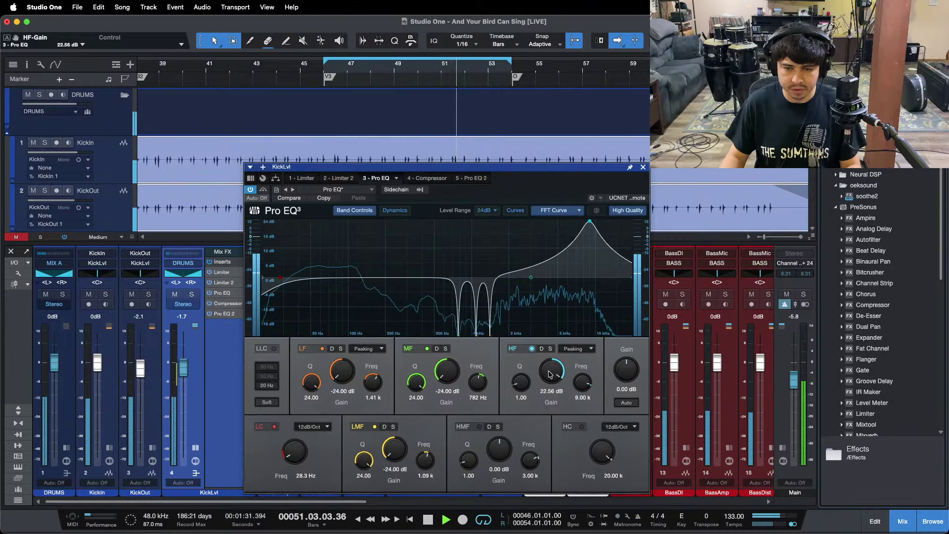
{"action": "scroll", "coordinate": [551, 375], "scroll_direction": "up", "scroll_amount": 1}
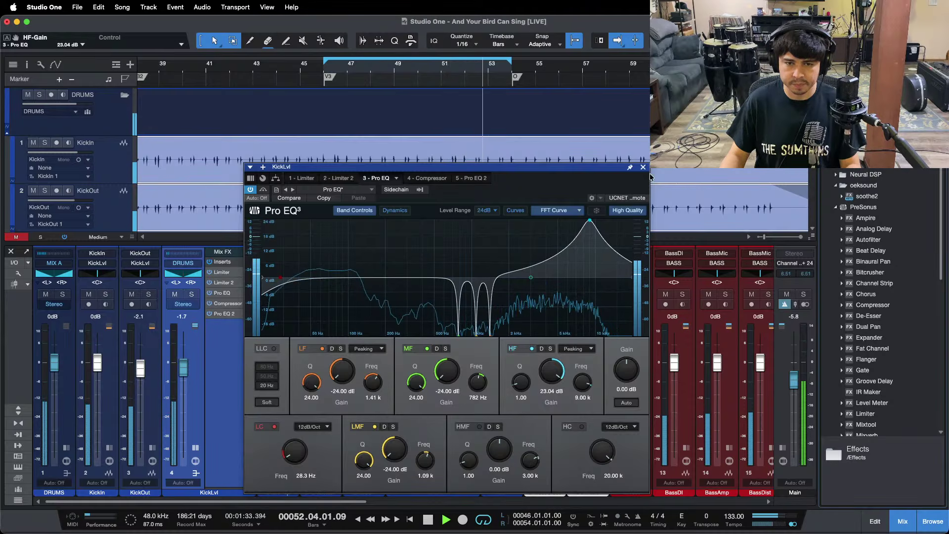
{"action": "key", "text": "Escape"}
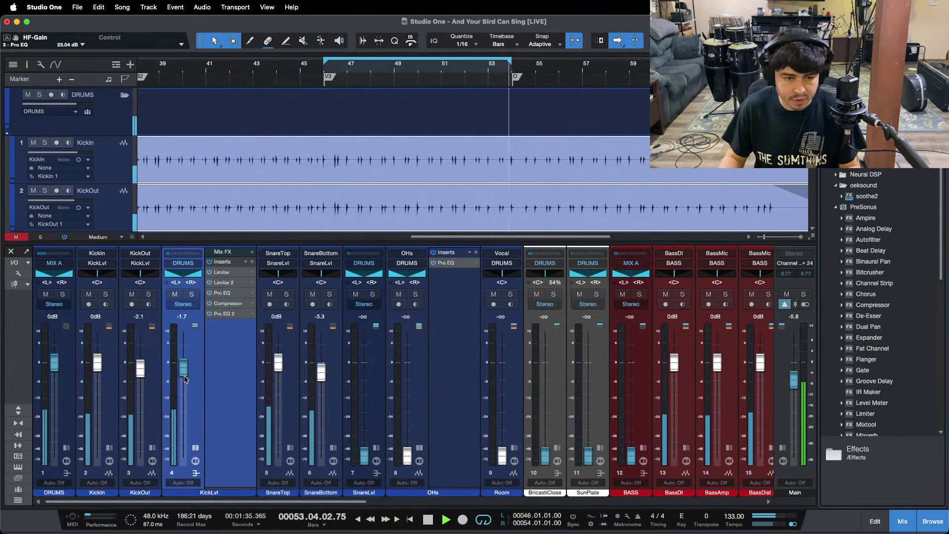
Insert a Limiter with default settings on the DRUMS bus and collapse KickLvl's insert rack
{"action": "left_click", "coordinate": [66, 448]}
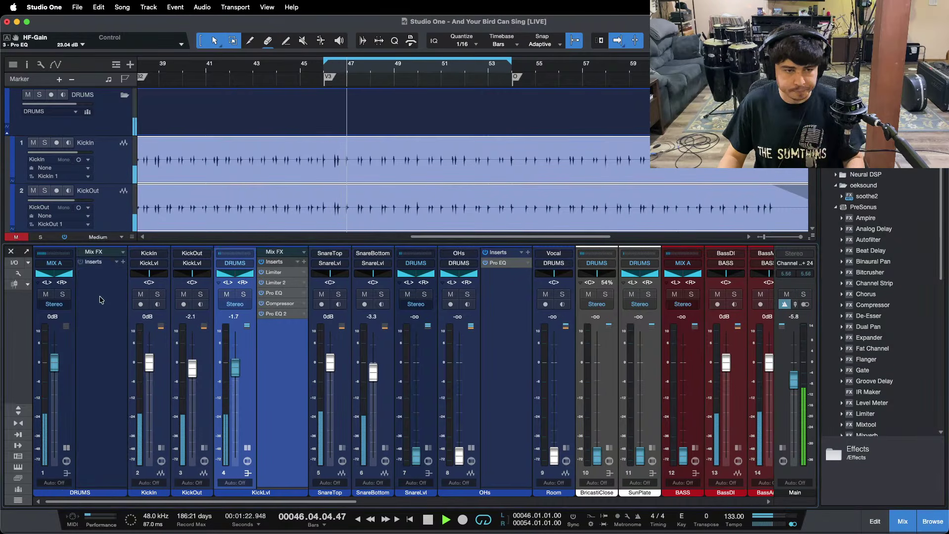
{"action": "left_click", "coordinate": [99, 299]}
{"action": "left_click_drag", "start_coordinate": [866, 413], "coordinate": [102, 298]}
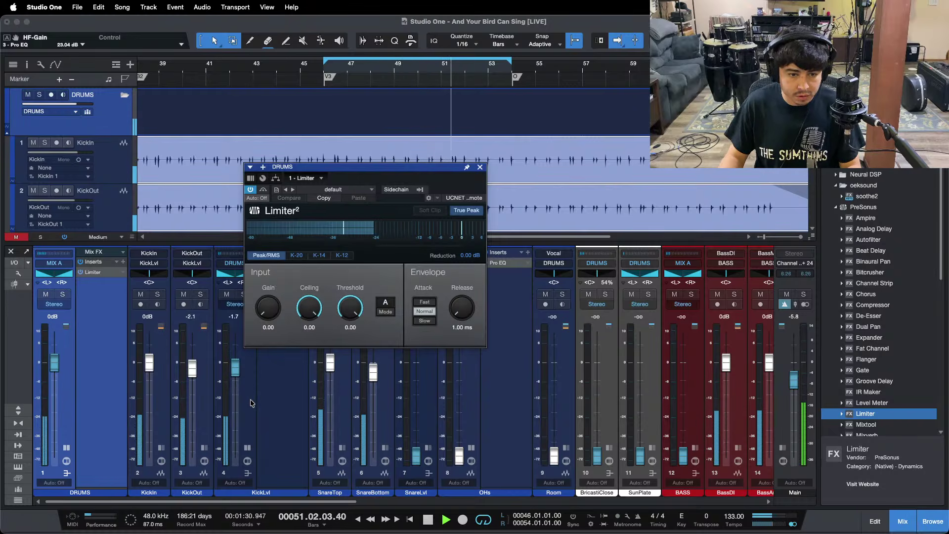
{"action": "left_click", "coordinate": [247, 447]}
{"action": "left_click", "coordinate": [480, 167]}
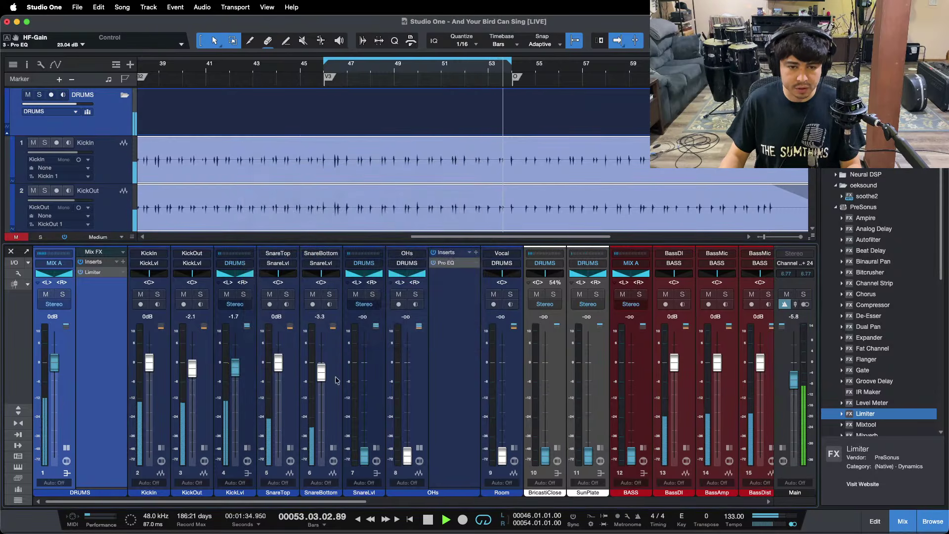
Bring the SnareLvl fader up to 0 dB and mute the KickLvl bus
{"action": "left_click_drag", "start_coordinate": [363, 455], "coordinate": [363, 362]}
{"action": "left_click", "coordinate": [226, 294]}
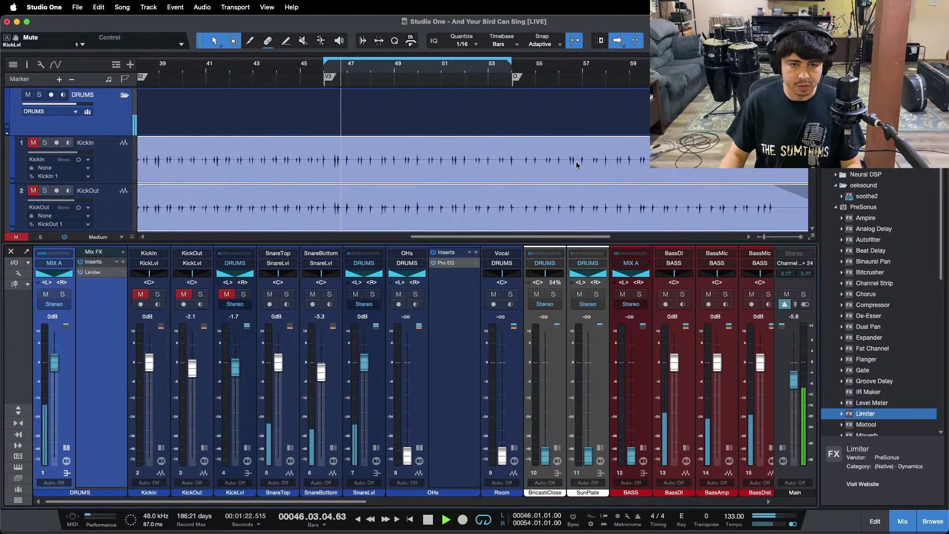
{"action": "scroll", "coordinate": [576, 165], "scroll_direction": "down", "scroll_amount": 3}
{"action": "scroll", "coordinate": [576, 164], "scroll_direction": "down", "scroll_amount": 2}
{"action": "left_click_drag", "start_coordinate": [528, 67], "coordinate": [678, 19]}
{"action": "left_click_drag", "start_coordinate": [720, 145], "coordinate": [642, 181]}
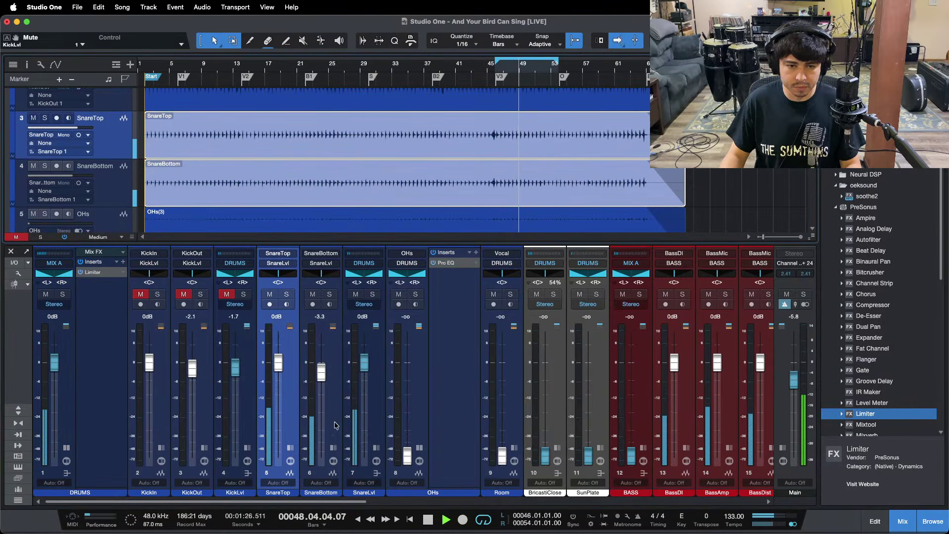
Set the ceiling of SnareLvl's Limiter to -11 dB while checking playback from around bar 60
{"action": "left_click", "coordinate": [376, 449]}
{"action": "left_click", "coordinate": [408, 262]}
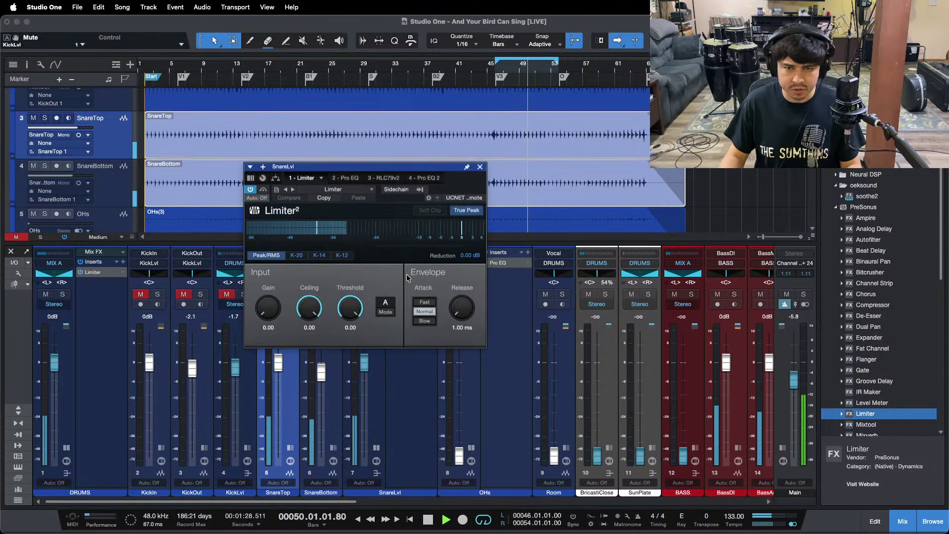
{"action": "left_click", "coordinate": [609, 68]}
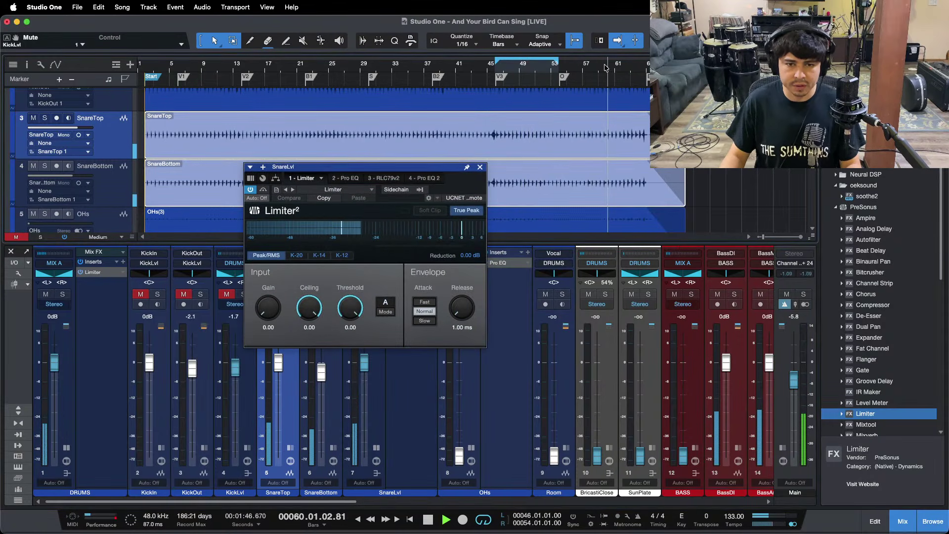
{"action": "left_click_drag", "start_coordinate": [301, 312], "coordinate": [317, 435]}
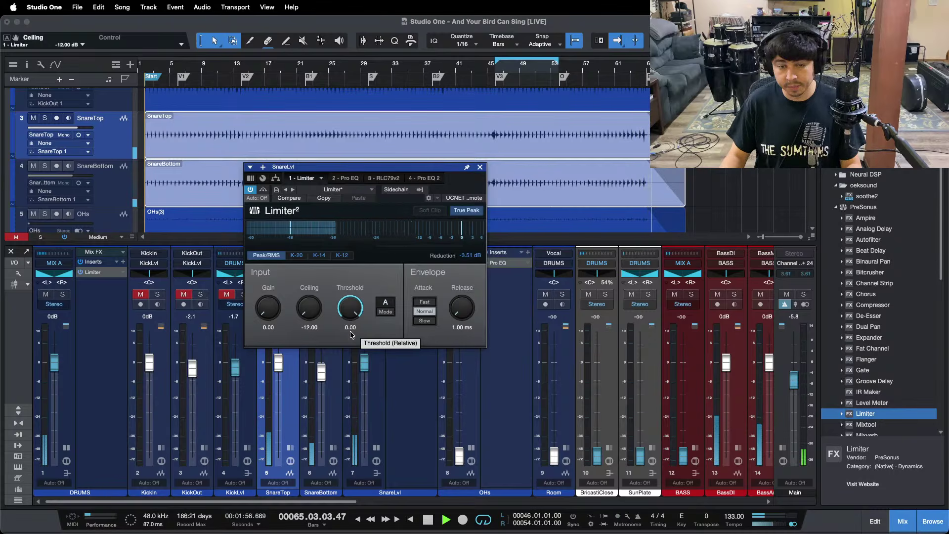
{"action": "key", "text": "space"}
{"action": "left_click", "coordinate": [310, 328]}
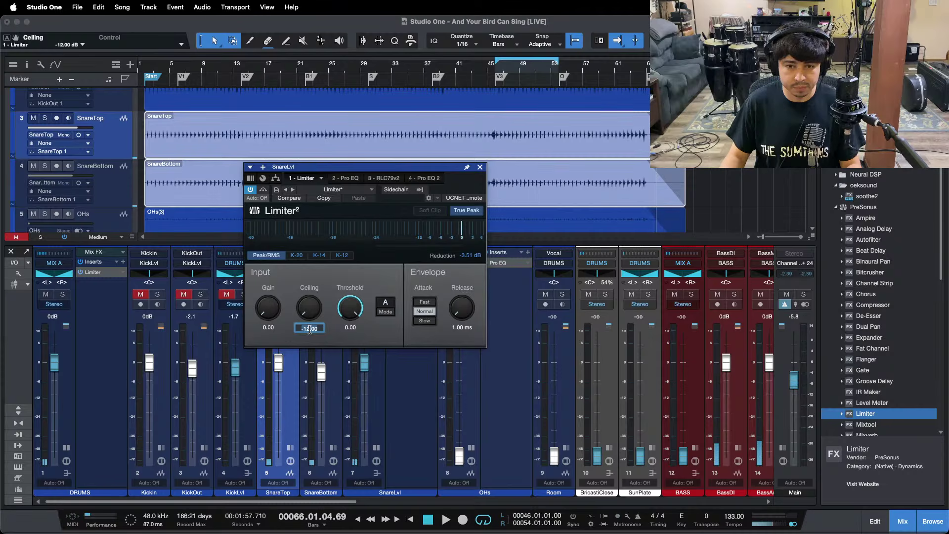
{"action": "type", "text": "-11"}
{"action": "key", "text": "Return"}
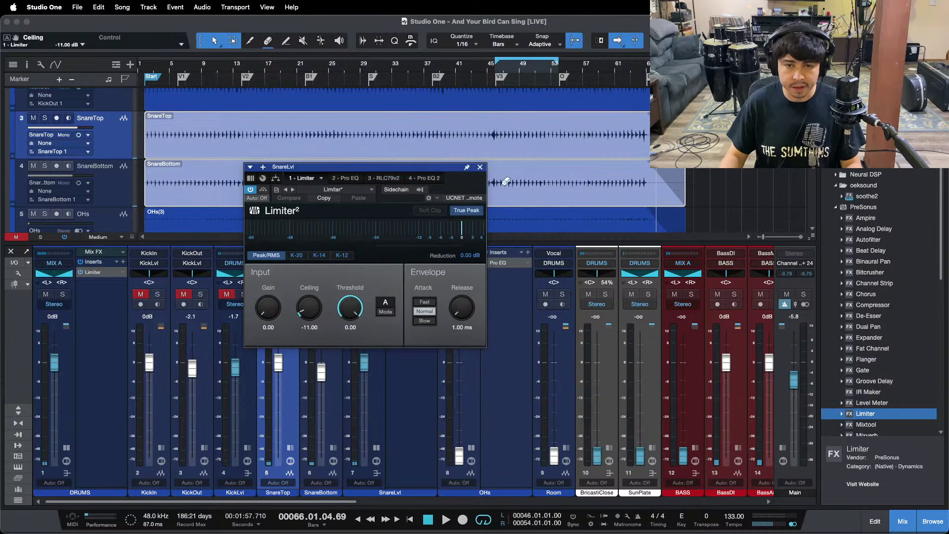
{"action": "left_click", "coordinate": [480, 168]}
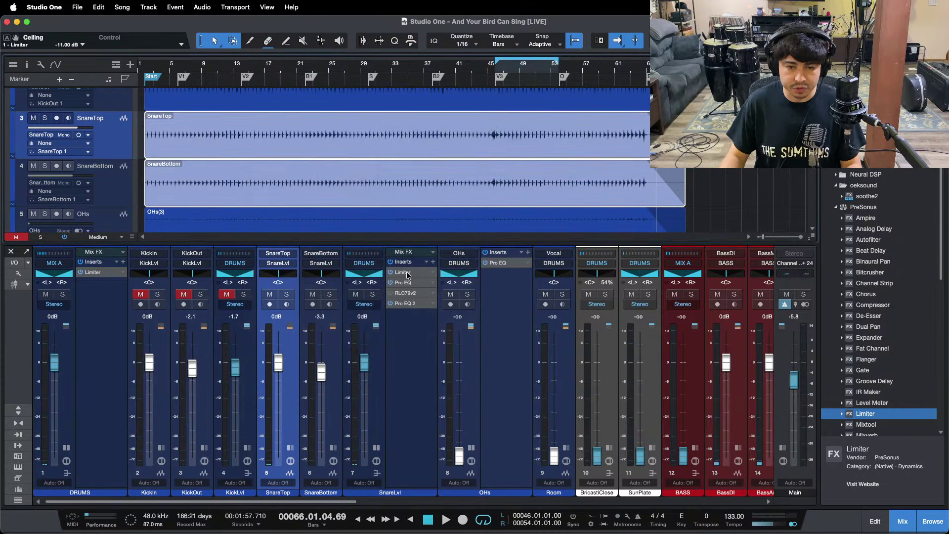
Duplicate the Limiter on SnareLvl and set the copy's ceiling to -12 dB and threshold to -1 dB
{"action": "left_click_drag", "start_coordinate": [408, 275], "coordinate": [410, 281]}
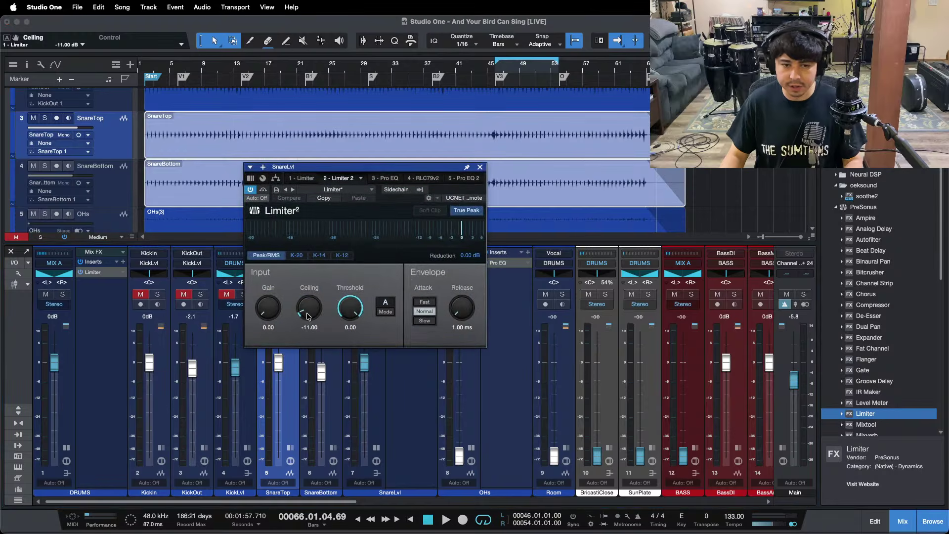
{"action": "left_click_drag", "start_coordinate": [306, 316], "coordinate": [360, 343]}
{"action": "left_click", "coordinate": [351, 328]}
{"action": "type", "text": "-1"}
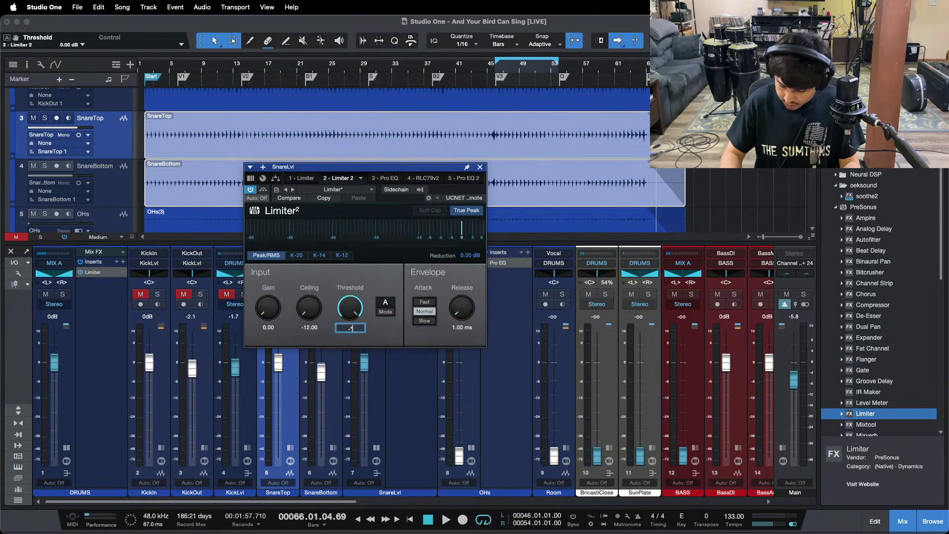
{"action": "type", "text": "2"}
{"action": "key", "text": "Return"}
{"action": "key", "text": "space"}
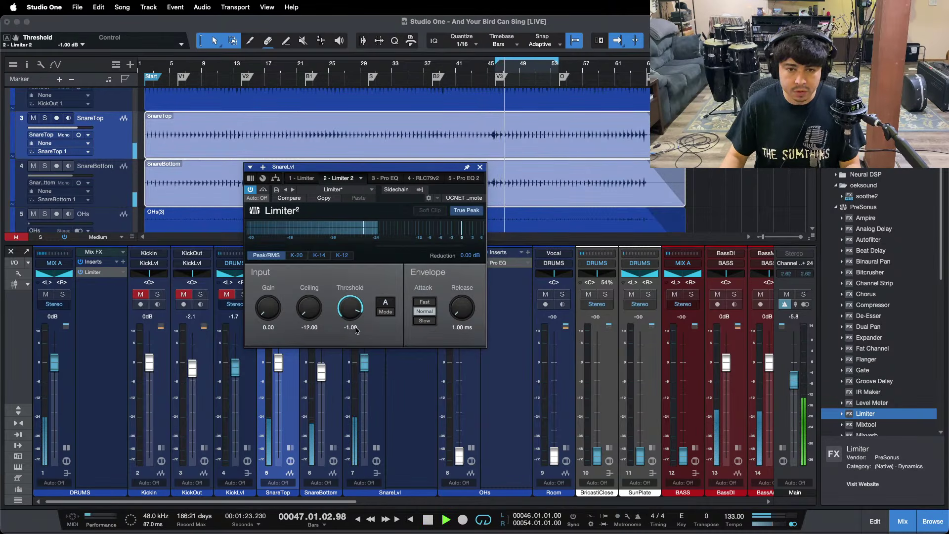
{"action": "left_click", "coordinate": [352, 328]}
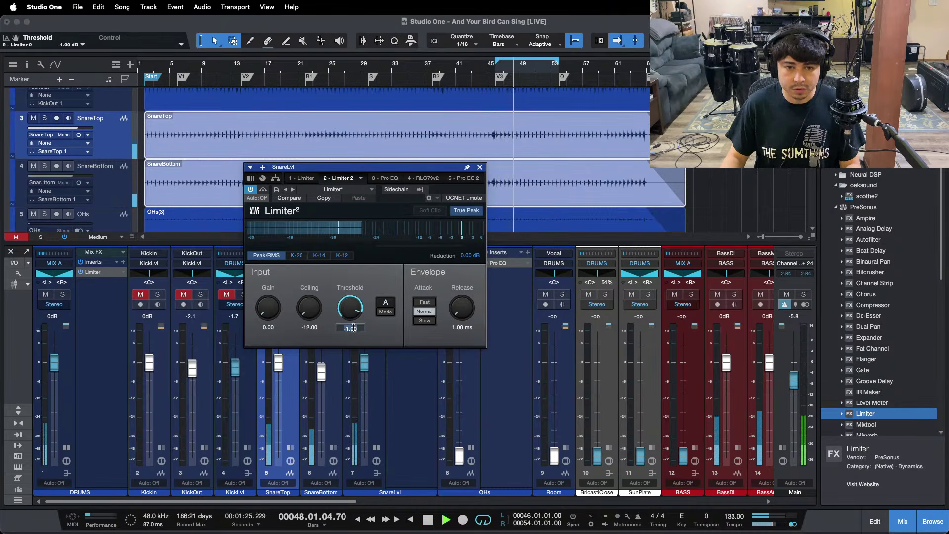
{"action": "key", "text": "Return"}
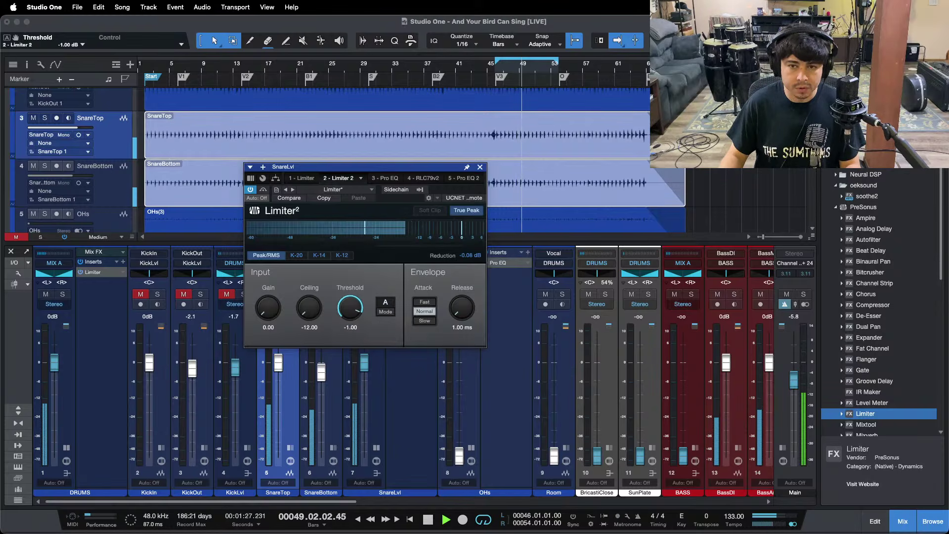
Lower the threshold of SnareLvl's second Limiter to -2 dB after checking playback near bar 64, and close it
{"action": "left_click", "coordinate": [638, 67]}
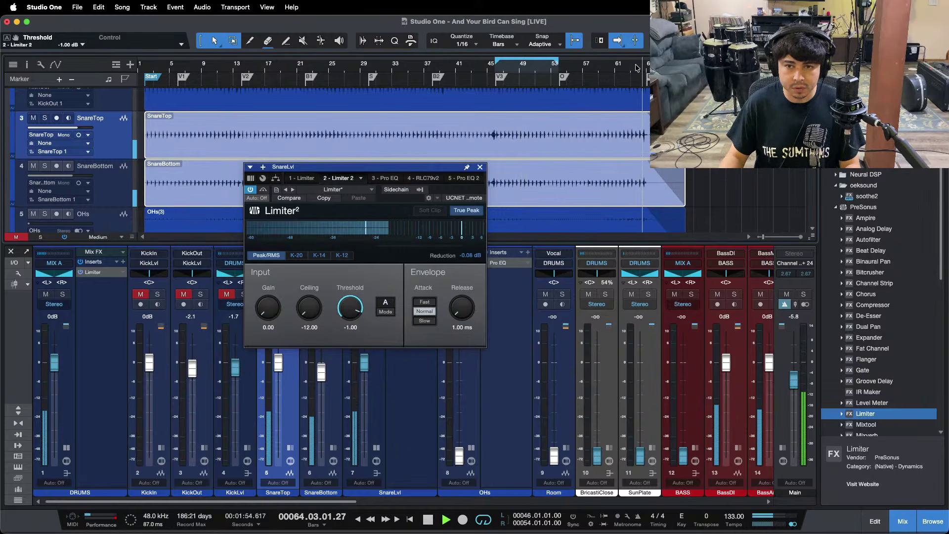
{"action": "left_click", "coordinate": [354, 325]}
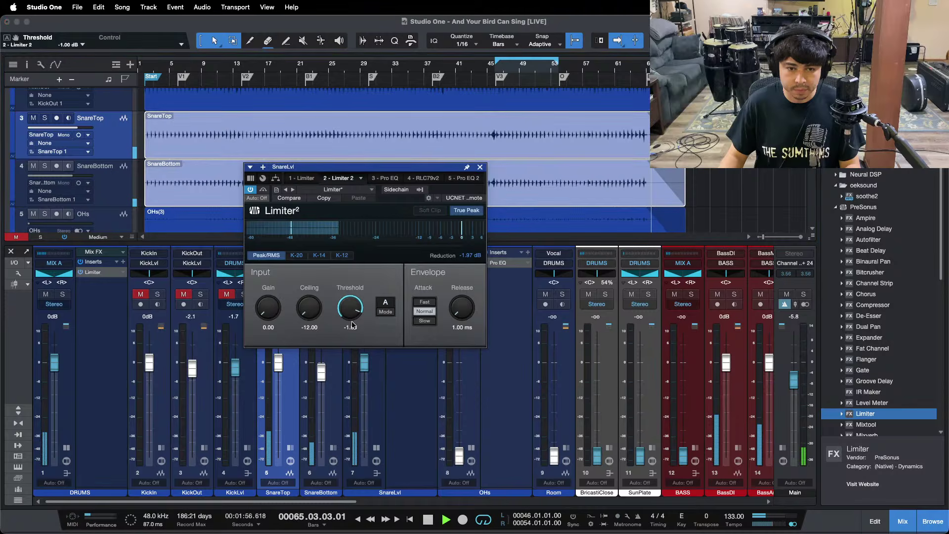
{"action": "type", "text": "-2"}
{"action": "key", "text": "Return"}
{"action": "key", "text": "KP_1"}
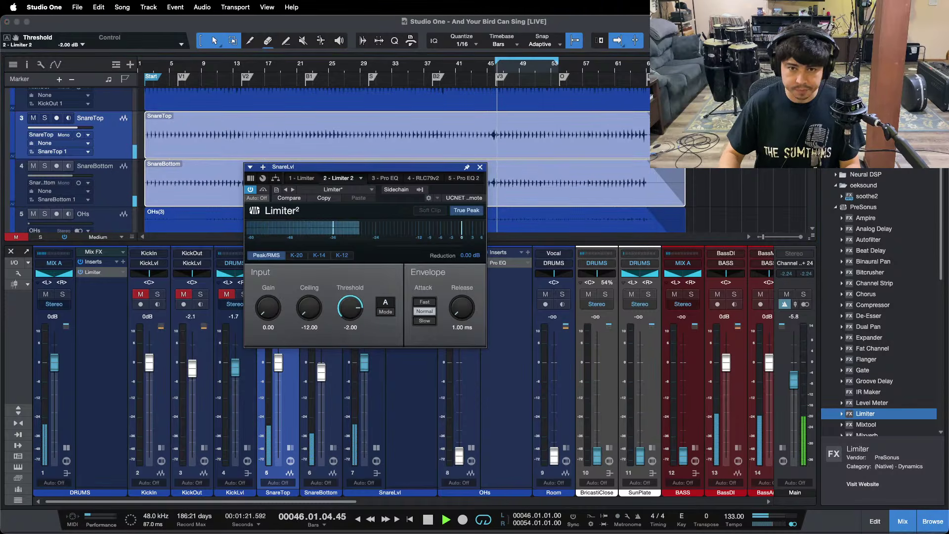
{"action": "left_click", "coordinate": [480, 167]}
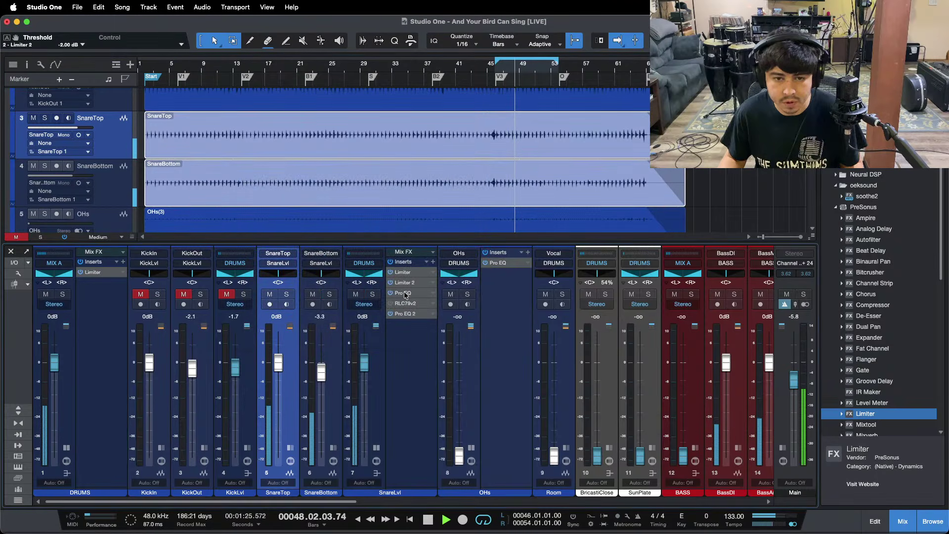
Enable the low cut in SnareLvl's first Pro EQ and switch its spectrum display to FFT Curve
{"action": "left_click", "coordinate": [403, 292]}
{"action": "left_click", "coordinate": [265, 430]}
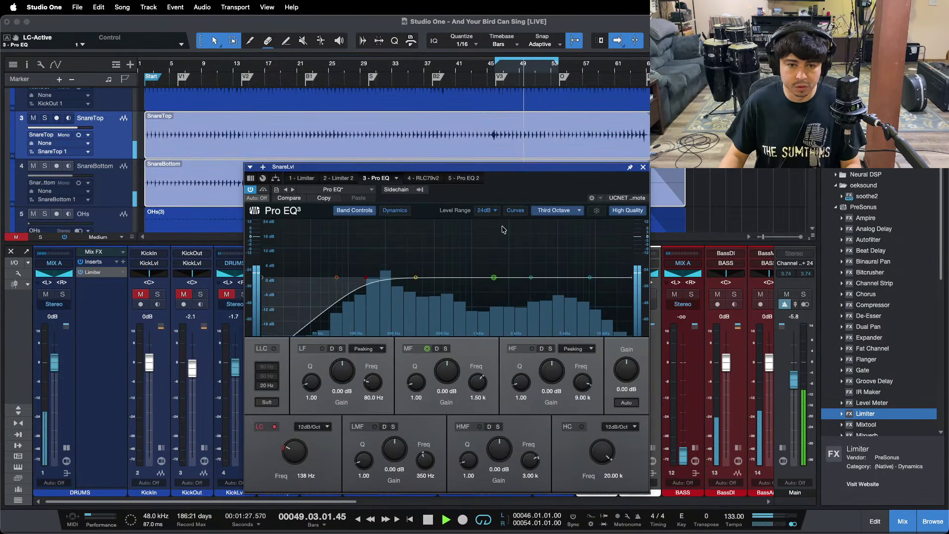
{"action": "left_click", "coordinate": [557, 210]}
{"action": "left_click", "coordinate": [548, 256]}
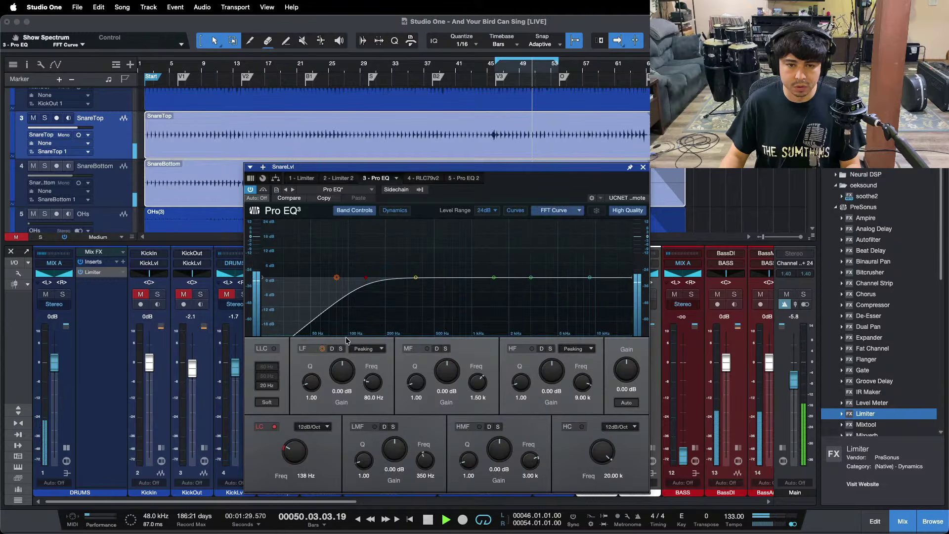
Locate the snare resonance with a boosted LF band at Q 24 and cut it to -24 dB at 247 Hz
{"action": "left_click_drag", "start_coordinate": [366, 277], "coordinate": [396, 193]}
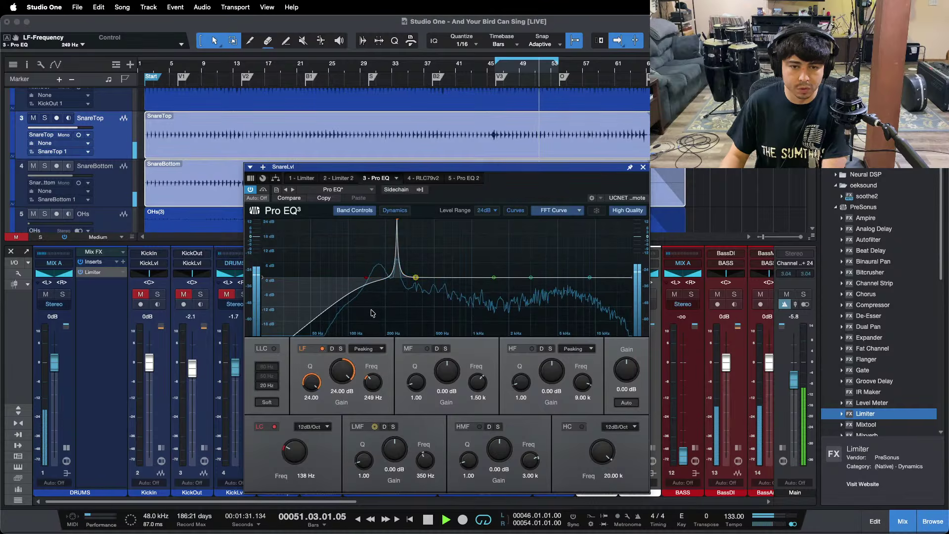
{"action": "left_click_drag", "start_coordinate": [341, 379], "coordinate": [348, 368]}
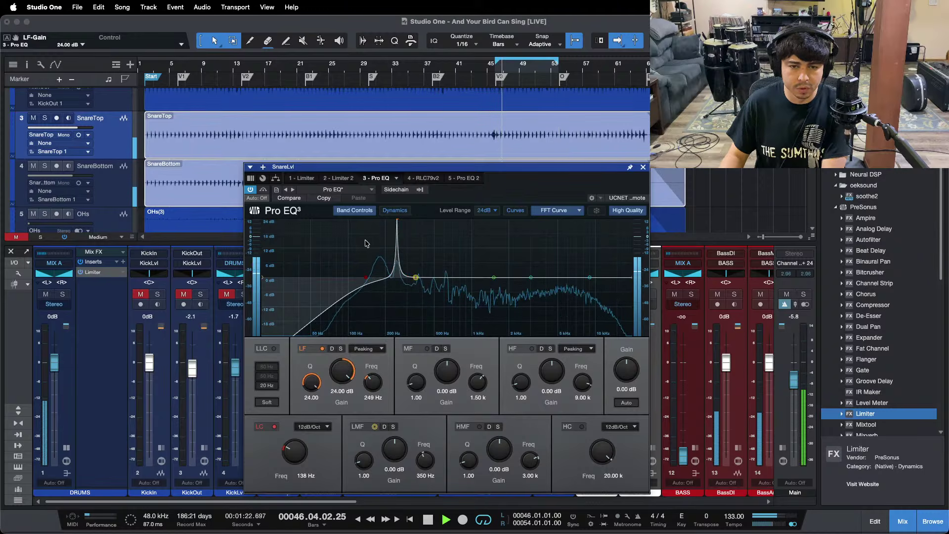
{"action": "left_click_drag", "start_coordinate": [397, 223], "coordinate": [397, 213]}
{"action": "key", "text": "KP_1"}
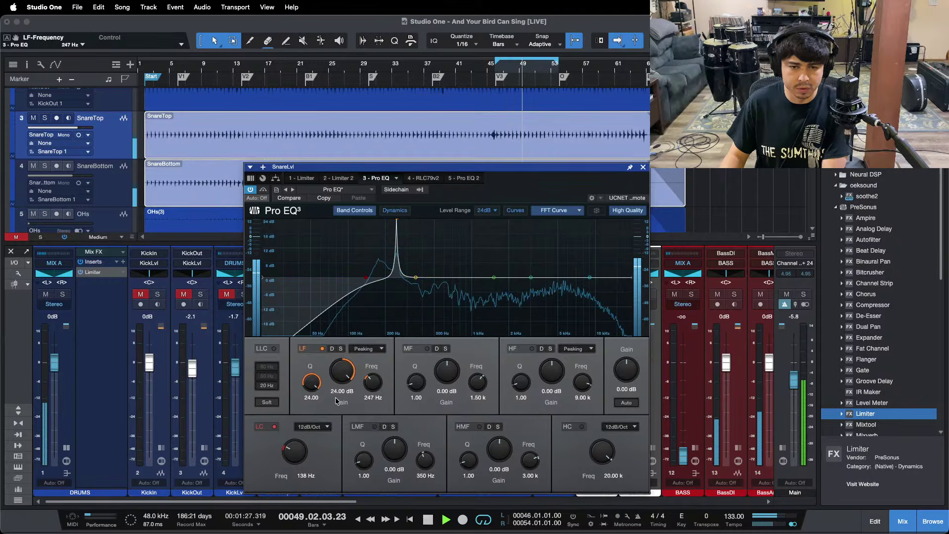
{"action": "left_click_drag", "start_coordinate": [342, 371], "coordinate": [331, 442]}
{"action": "left_click_drag", "start_coordinate": [342, 390], "coordinate": [338, 485]}
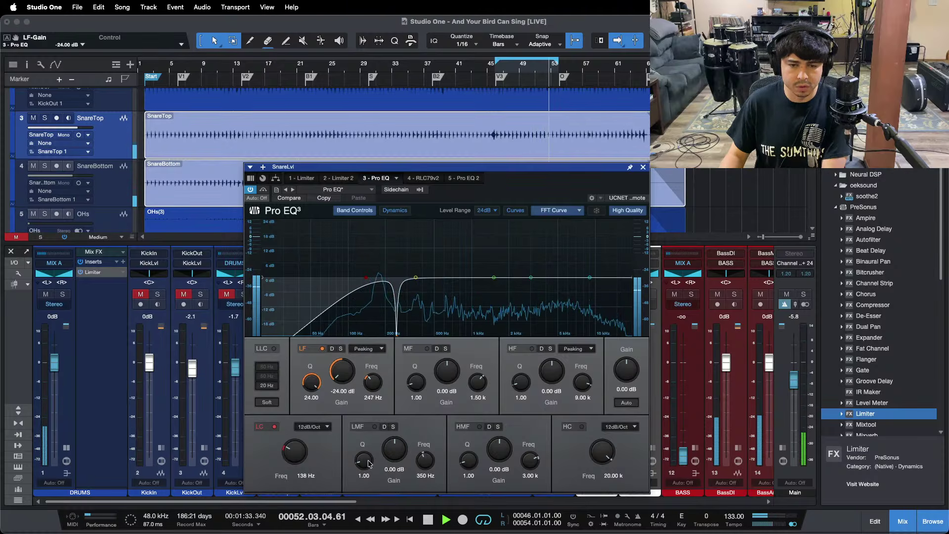
Focus playback on bars 46 to 54 and cut the SnareLvl Pro EQ's LMF band to -12 dB at 371 Hz with Q 24
{"action": "left_click_drag", "start_coordinate": [539, 73], "coordinate": [485, 100]}
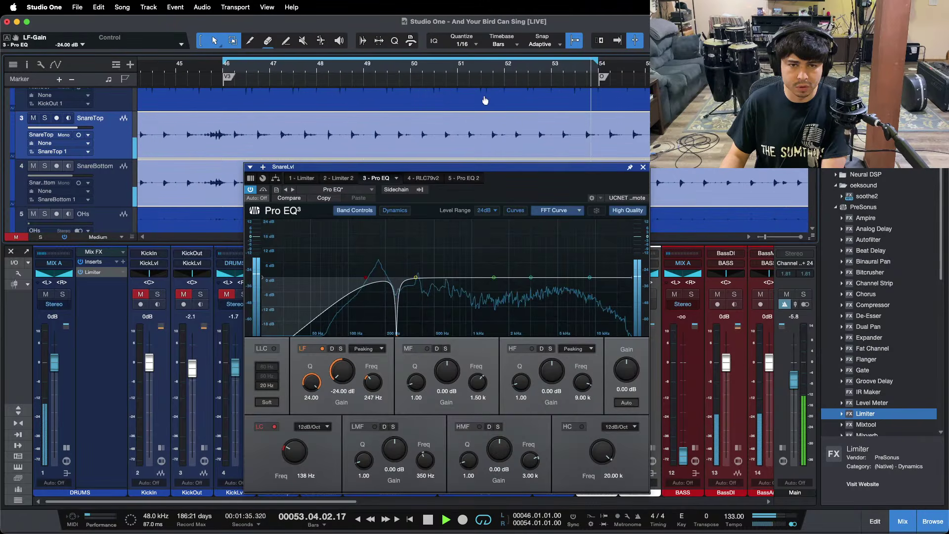
{"action": "key", "text": "f"}
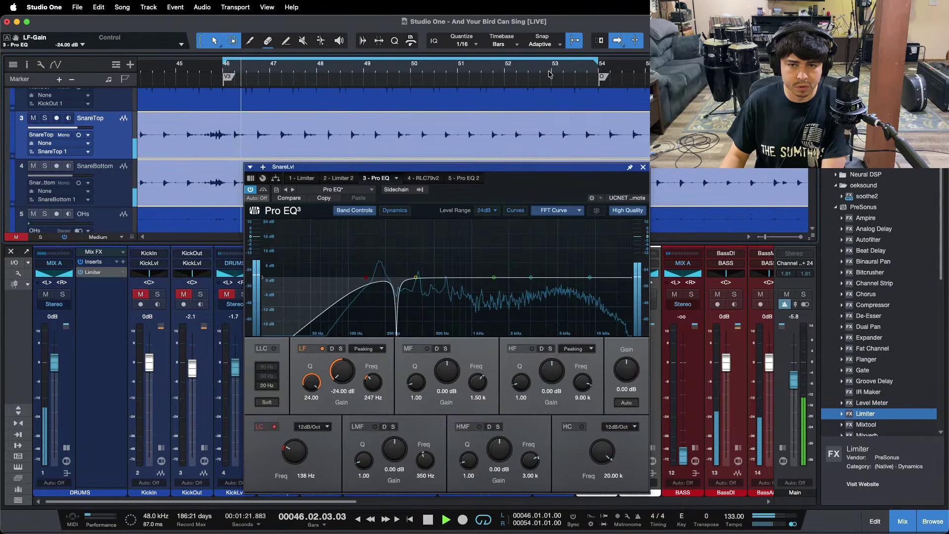
{"action": "key", "text": "space"}
{"action": "left_click", "coordinate": [576, 71]}
{"action": "key", "text": "space"}
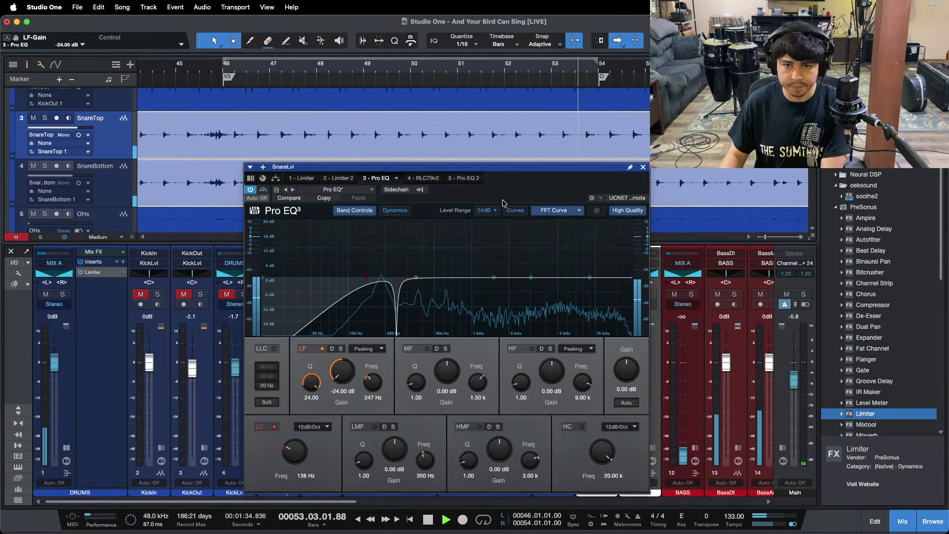
{"action": "mouse_move", "coordinate": [364, 466]}
{"action": "left_mouse_down"}
{"action": "mouse_move", "coordinate": [432, 273]}
{"action": "mouse_move", "coordinate": [415, 272]}
{"action": "mouse_move", "coordinate": [419, 203]}
{"action": "mouse_move", "coordinate": [419, 297]}
{"action": "left_mouse_up"}
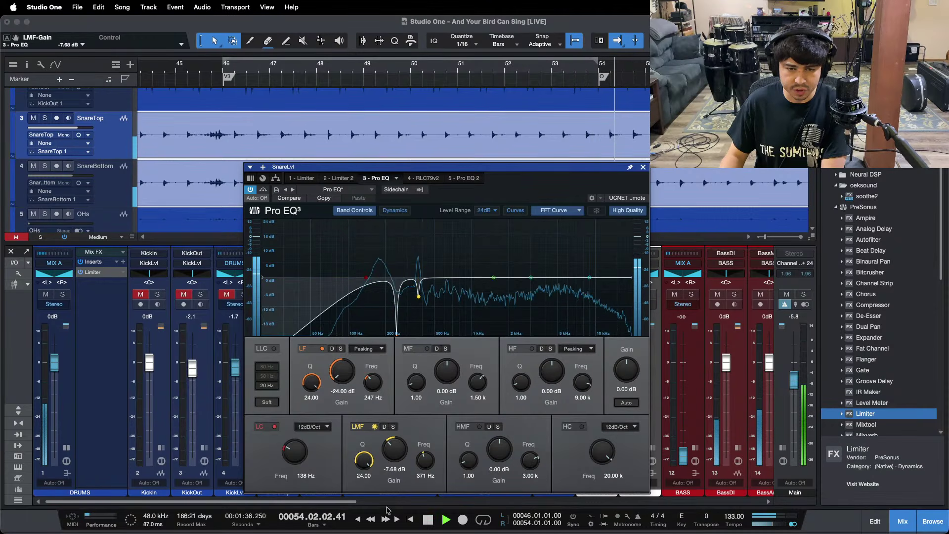
{"action": "scroll", "coordinate": [396, 450], "scroll_direction": "down", "scroll_amount": 3}
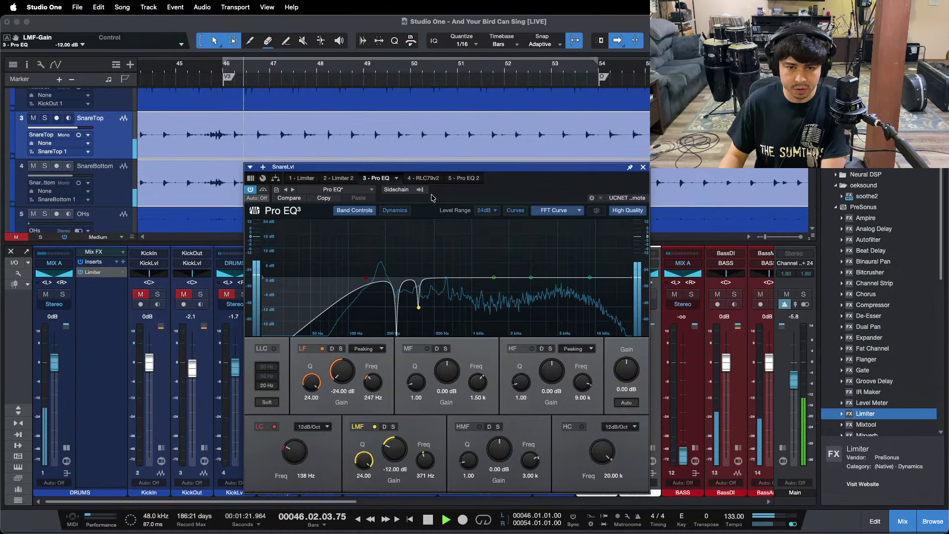
Enable the RLC79v2 compressor on SnareLvl and lower its threshold to -26.5 dB while looping bars 46 to 54
{"action": "left_click", "coordinate": [425, 179]}
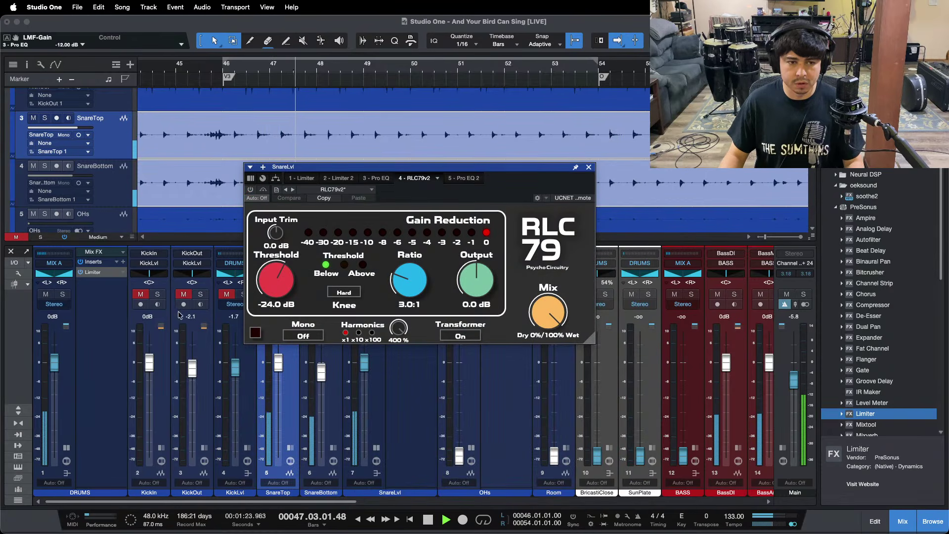
{"action": "left_click_drag", "start_coordinate": [507, 167], "coordinate": [525, 166]}
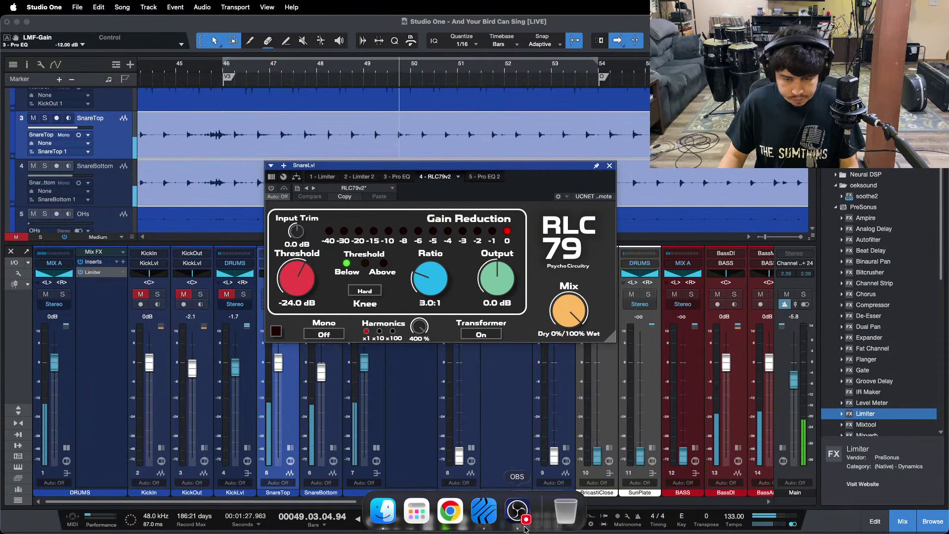
{"action": "left_click", "coordinate": [516, 508]}
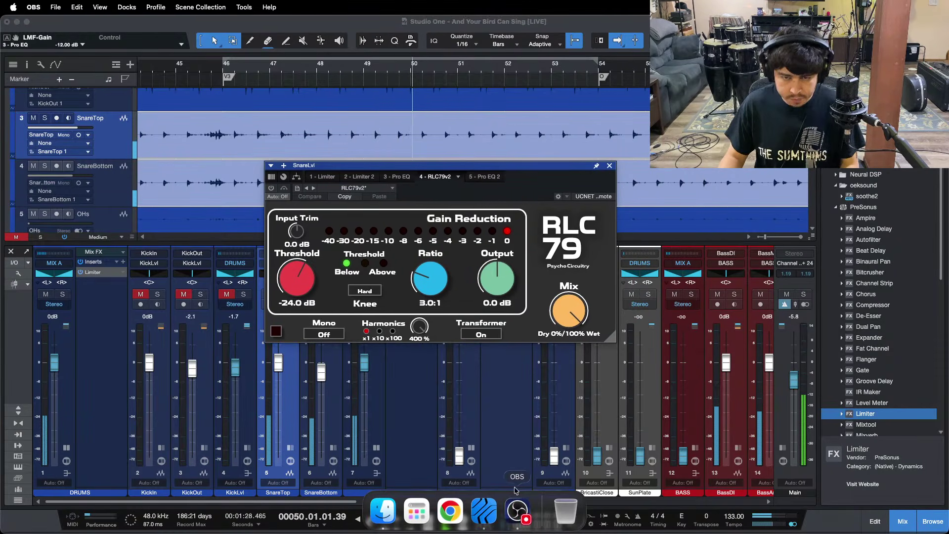
{"action": "left_click", "coordinate": [900, 490]}
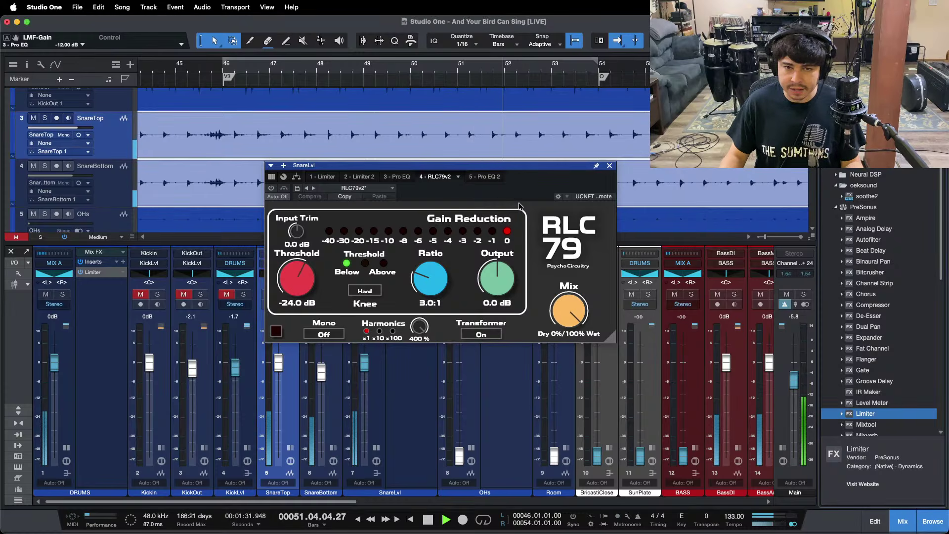
{"action": "left_click_drag", "start_coordinate": [515, 165], "coordinate": [554, 208]}
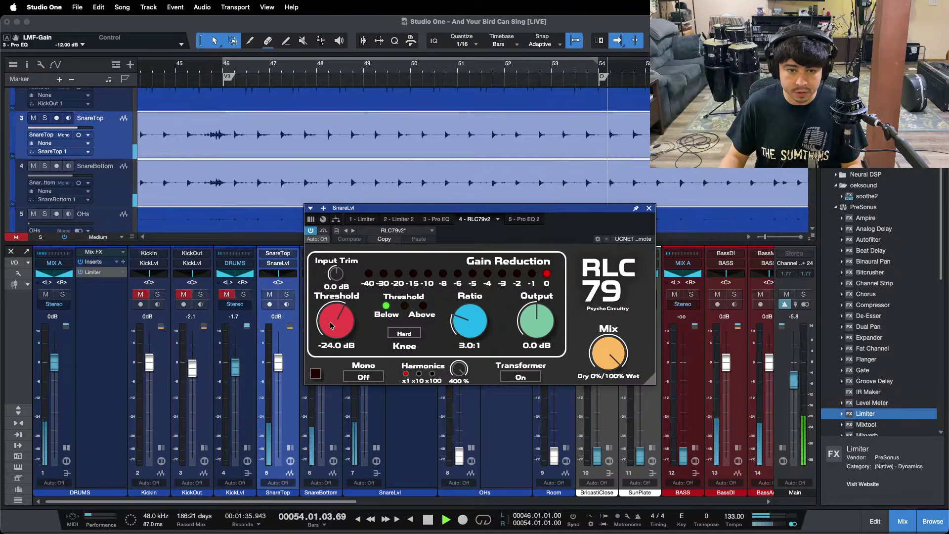
{"action": "scroll", "coordinate": [330, 322], "scroll_direction": "down", "scroll_amount": 2}
{"action": "scroll", "coordinate": [330, 321], "scroll_direction": "down", "scroll_amount": 1}
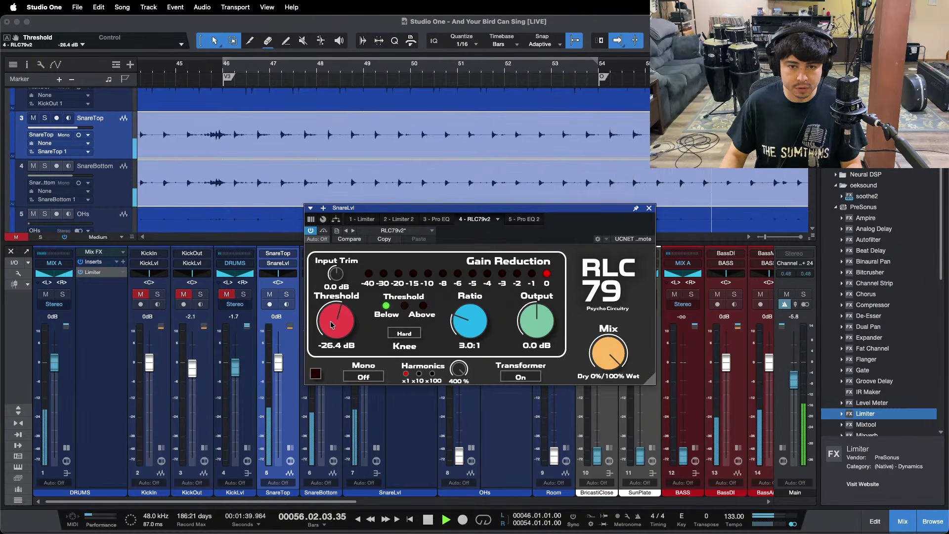
{"action": "key", "text": "KP_1"}
{"action": "key", "text": "slash"}
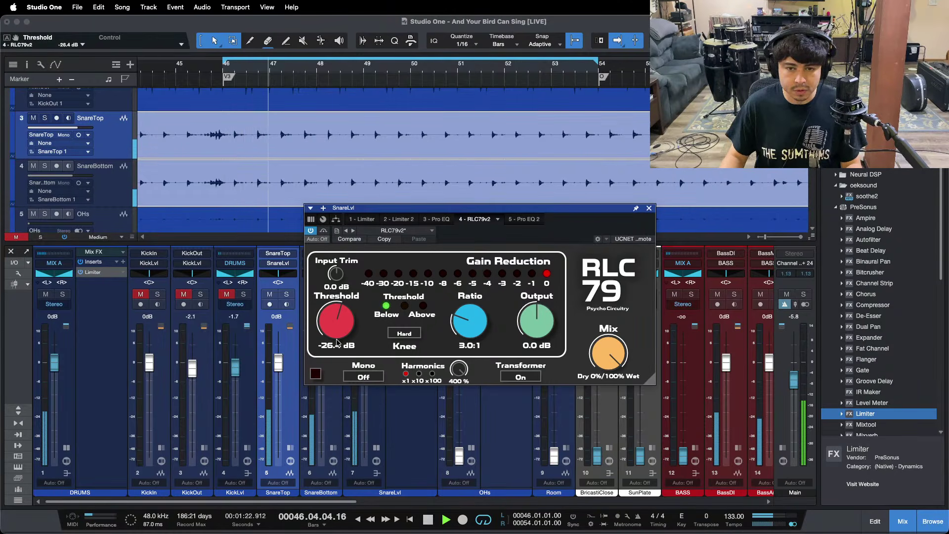
{"action": "scroll", "coordinate": [346, 311], "scroll_direction": "down", "scroll_amount": 1}
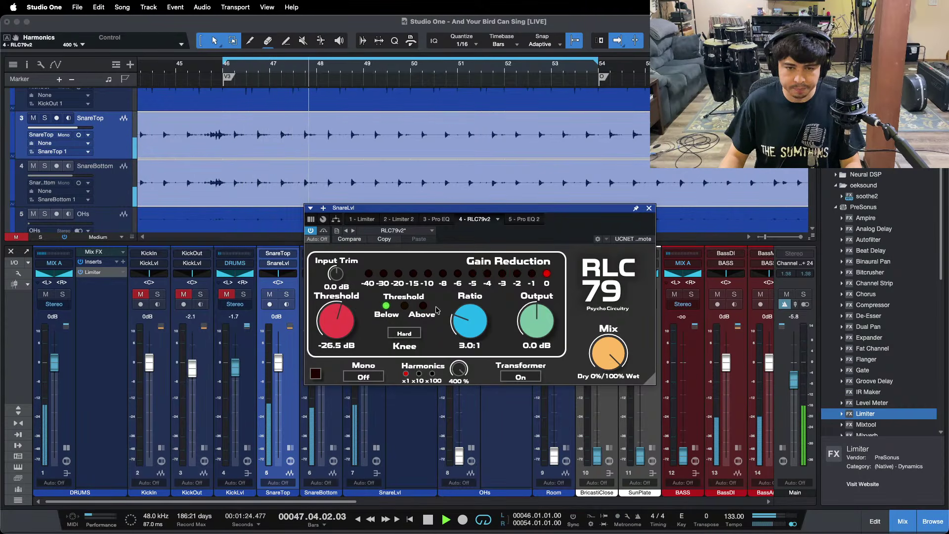
Audition the RLC79v2's harmonics multiplier at x10 and x100, and return it to x1
{"action": "left_click", "coordinate": [419, 374]}
{"action": "left_click", "coordinate": [432, 374]}
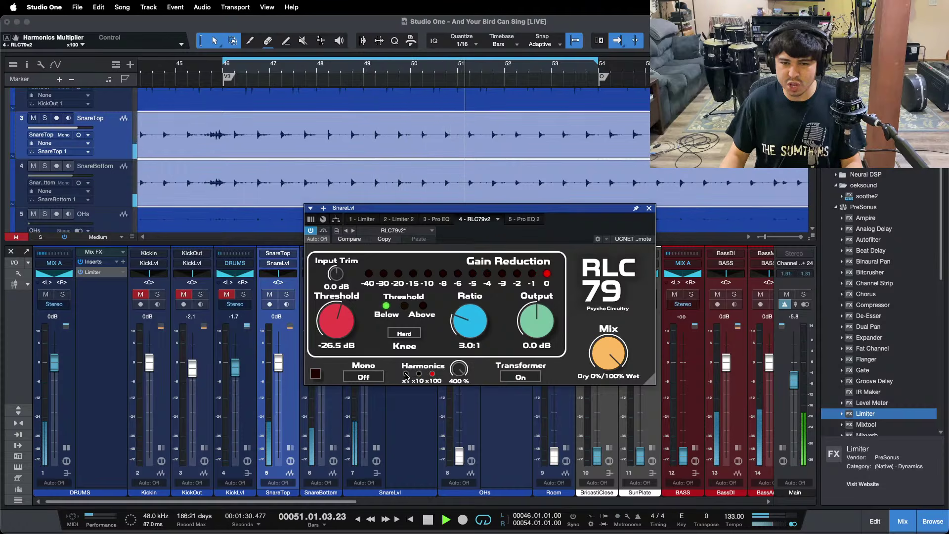
{"action": "left_click", "coordinate": [406, 375]}
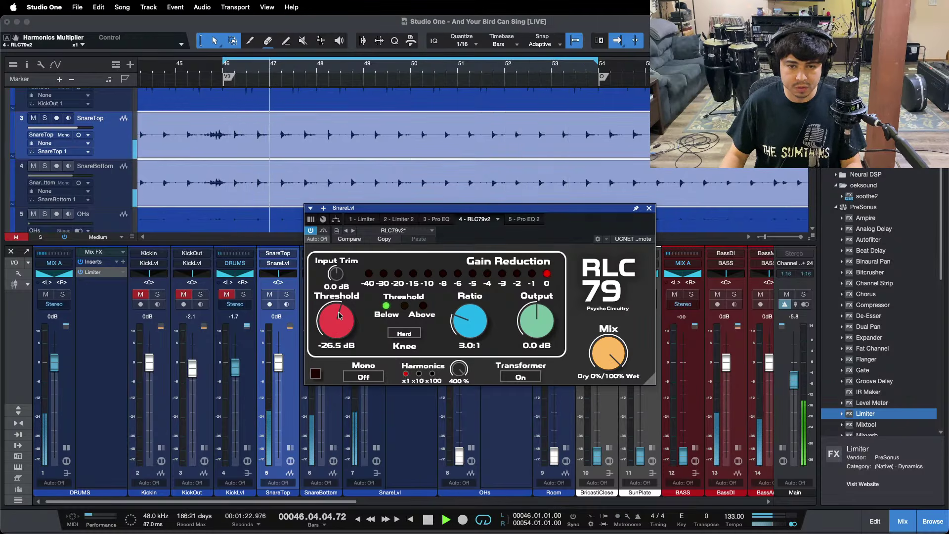
Boost the HF band of SnareLvl's first Pro EQ by 6.72 dB at 9 kHz
{"action": "left_click", "coordinate": [437, 219]}
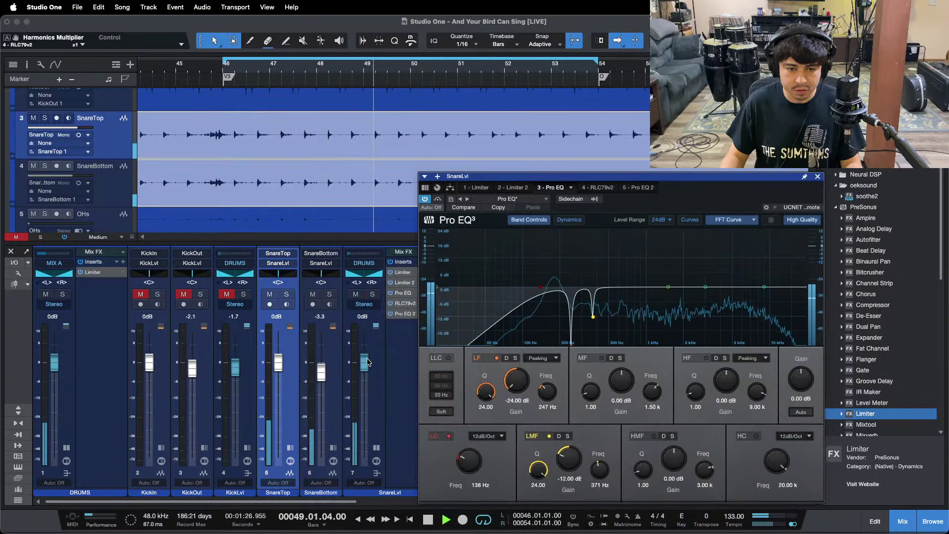
{"action": "left_click_drag", "start_coordinate": [700, 203], "coordinate": [474, 169]}
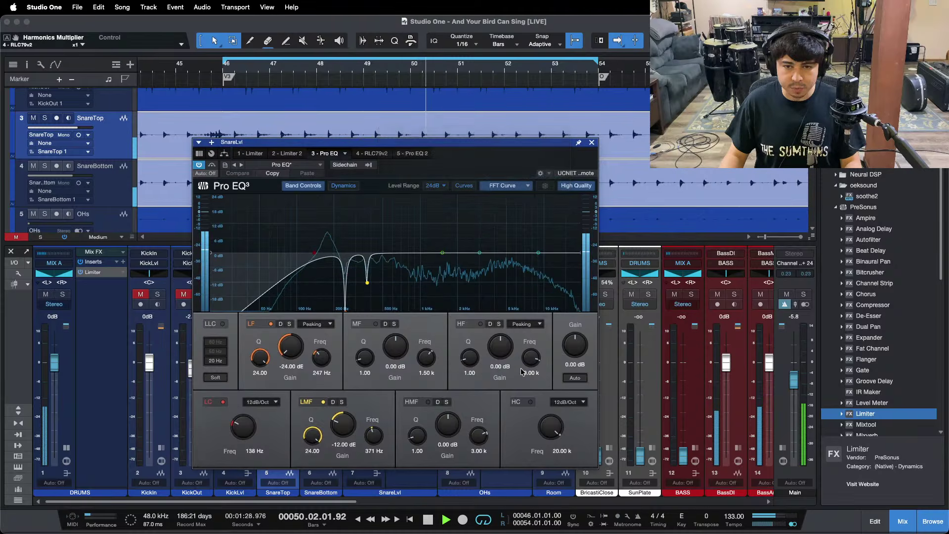
{"action": "left_click_drag", "start_coordinate": [501, 348], "coordinate": [501, 345]}
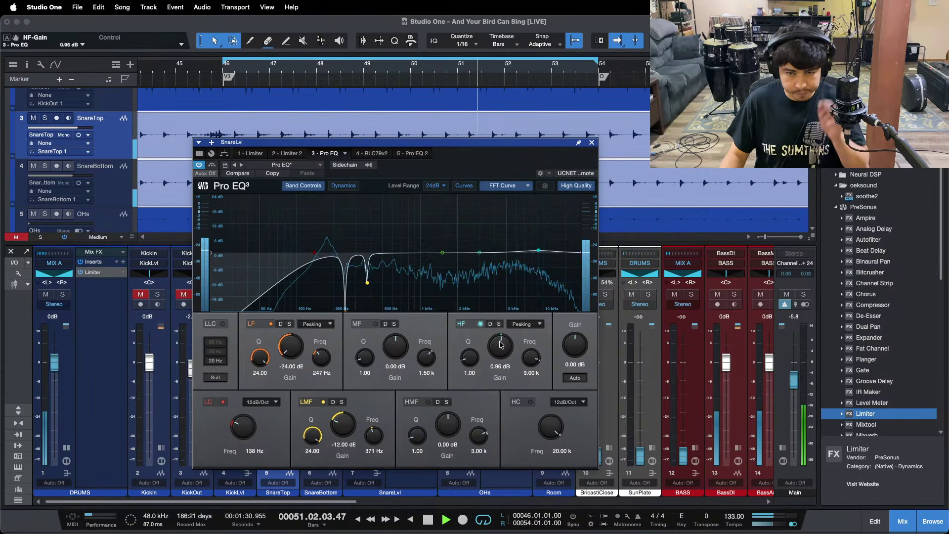
{"action": "scroll", "coordinate": [501, 344], "scroll_direction": "up", "scroll_amount": 4}
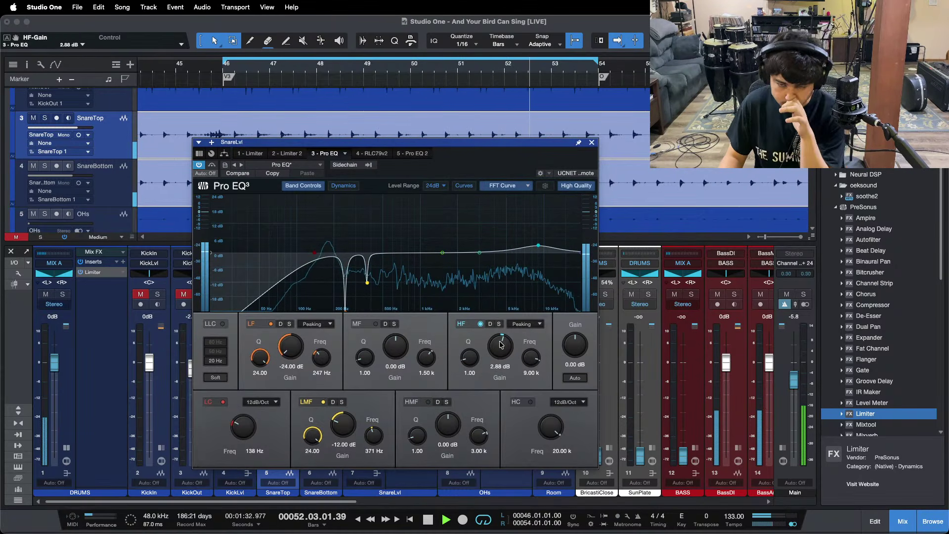
{"action": "scroll", "coordinate": [500, 345], "scroll_direction": "up", "scroll_amount": 6}
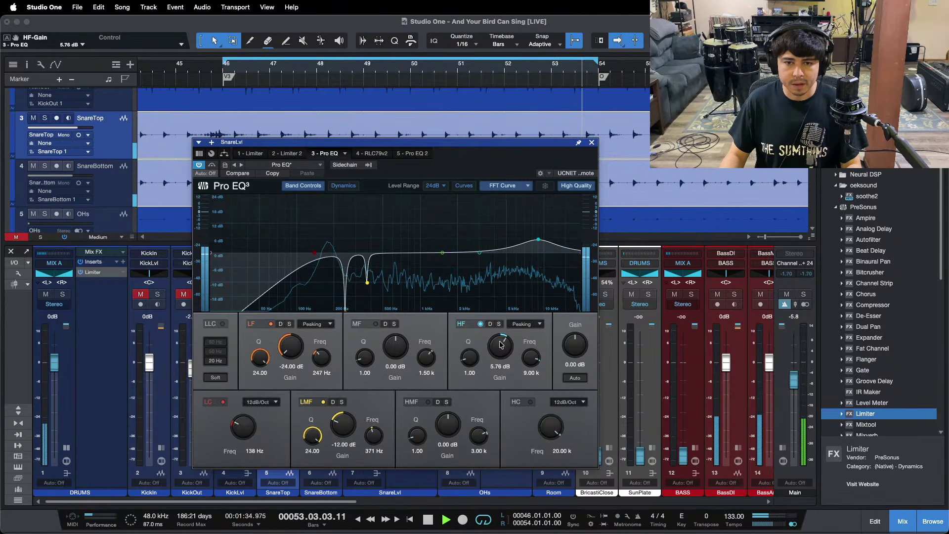
{"action": "scroll", "coordinate": [501, 345], "scroll_direction": "up", "scroll_amount": 2}
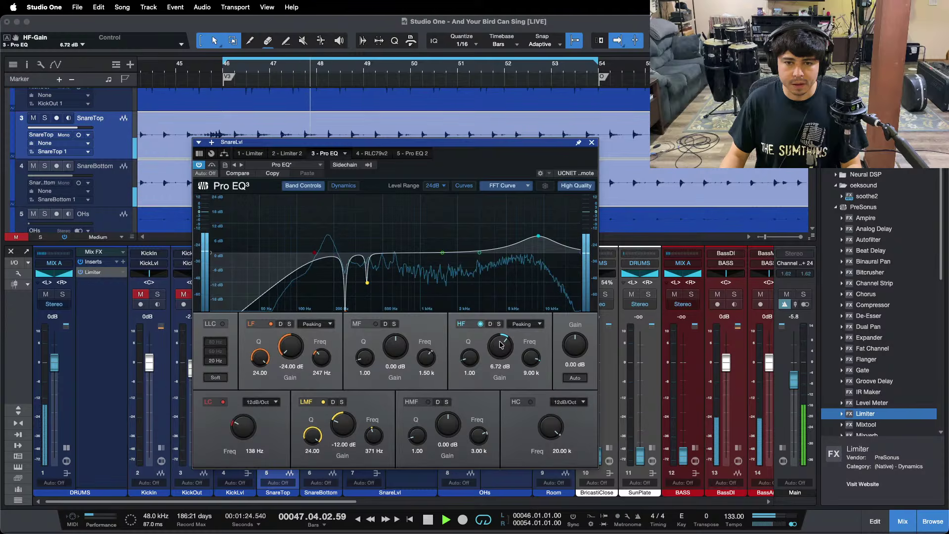
Add an HMF boost of 1.39 dB at 1.73 kHz with Q 0.70 to the snare EQ, and save the song
{"action": "left_click_drag", "start_coordinate": [480, 252], "coordinate": [452, 252]}
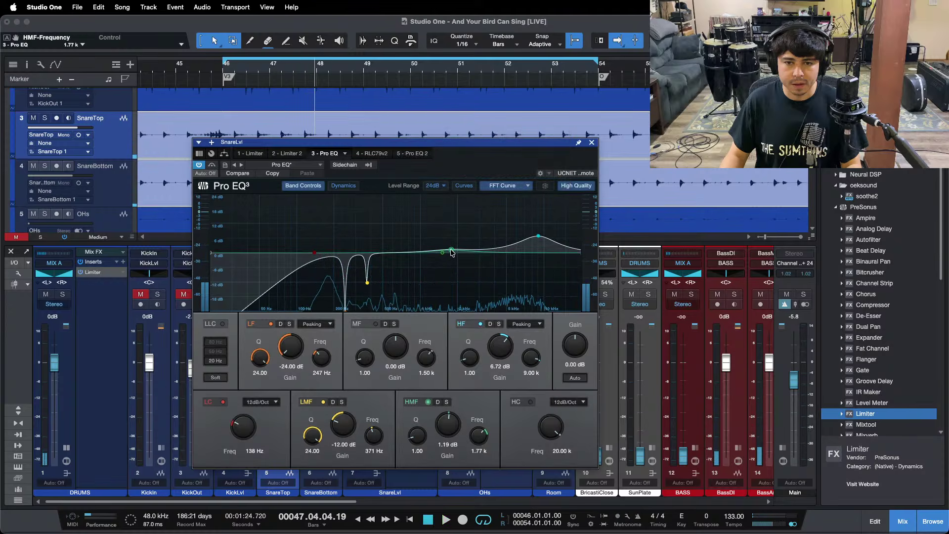
{"action": "scroll", "coordinate": [452, 253], "scroll_direction": "down", "scroll_amount": 3}
{"action": "key", "text": "super+s"}
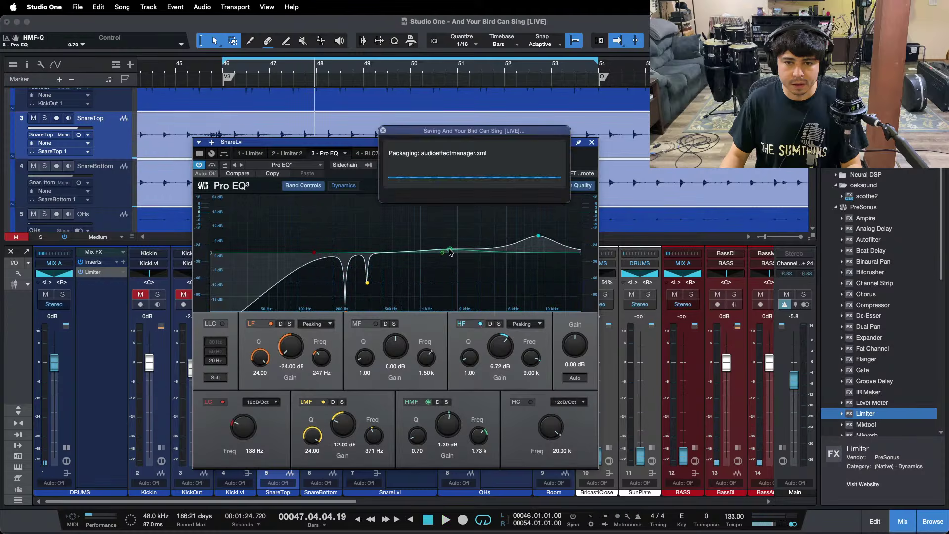
{"action": "left_click", "coordinate": [445, 247]}
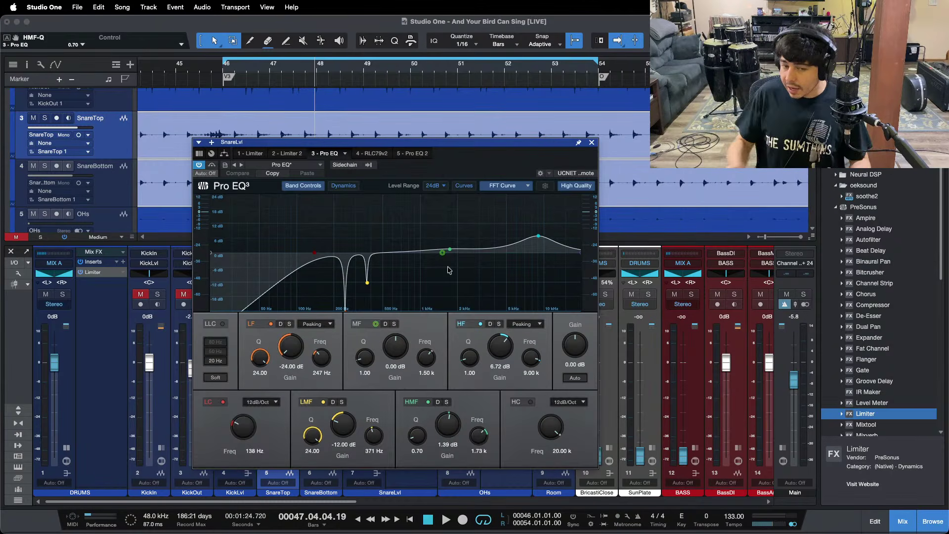
{"action": "key", "text": "super+s"}
{"action": "left_click", "coordinate": [519, 518]}
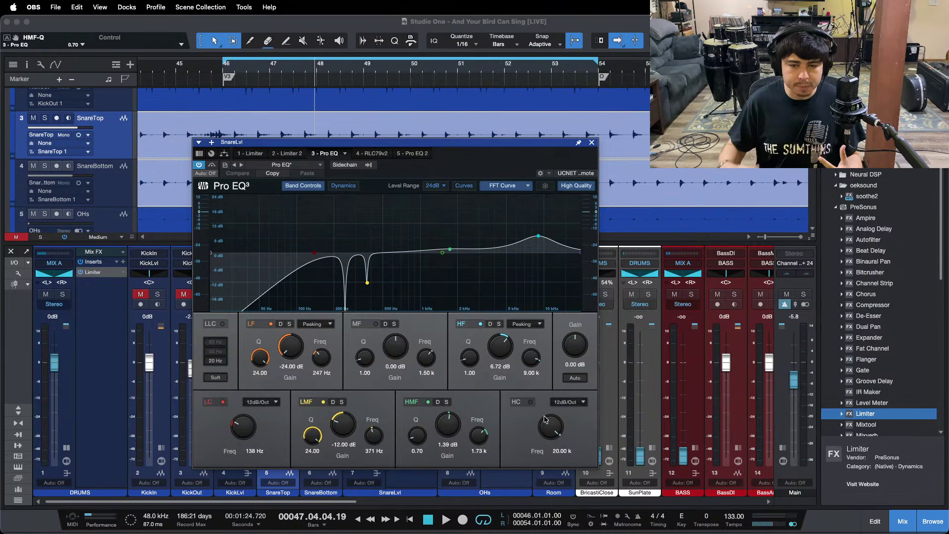
{"action": "left_click", "coordinate": [835, 518]}
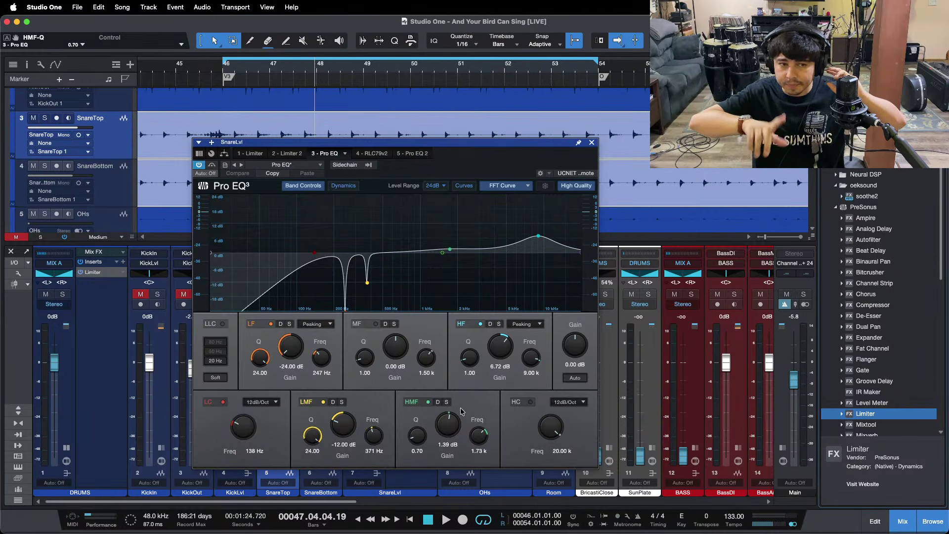
Raise the snare EQ's HMF gain to 8.16 dB while listening to the looped section
{"action": "key", "text": "space"}
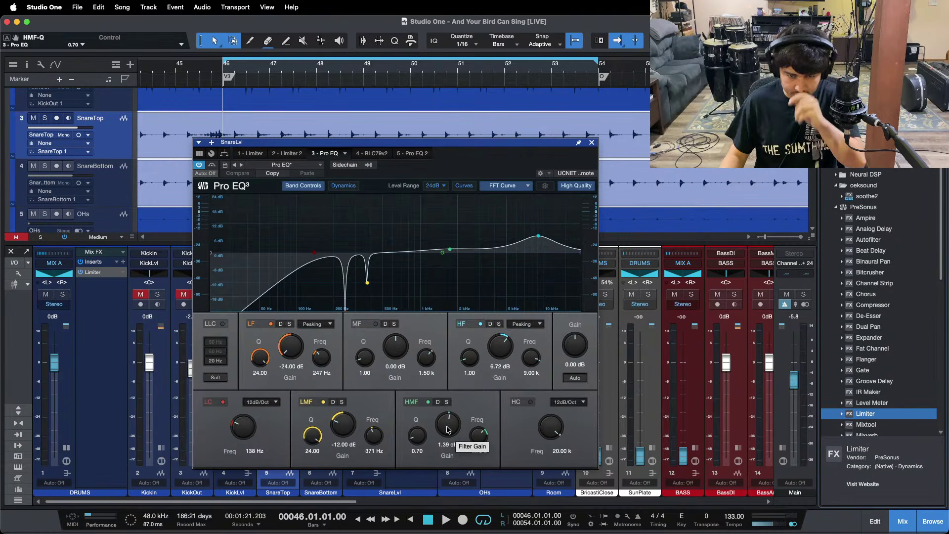
{"action": "scroll", "coordinate": [448, 430], "scroll_direction": "up", "scroll_amount": 3}
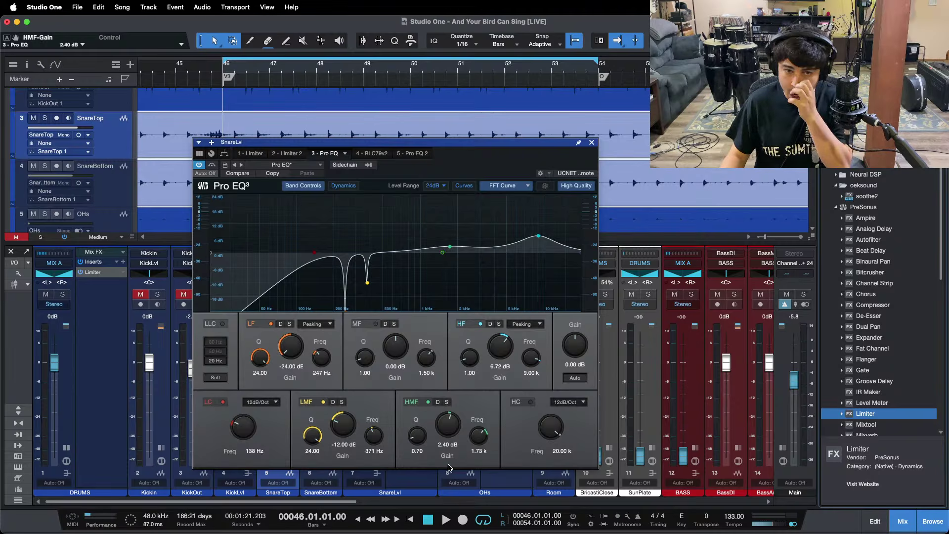
{"action": "key", "text": "space"}
{"action": "scroll", "coordinate": [448, 424], "scroll_direction": "up", "scroll_amount": 7}
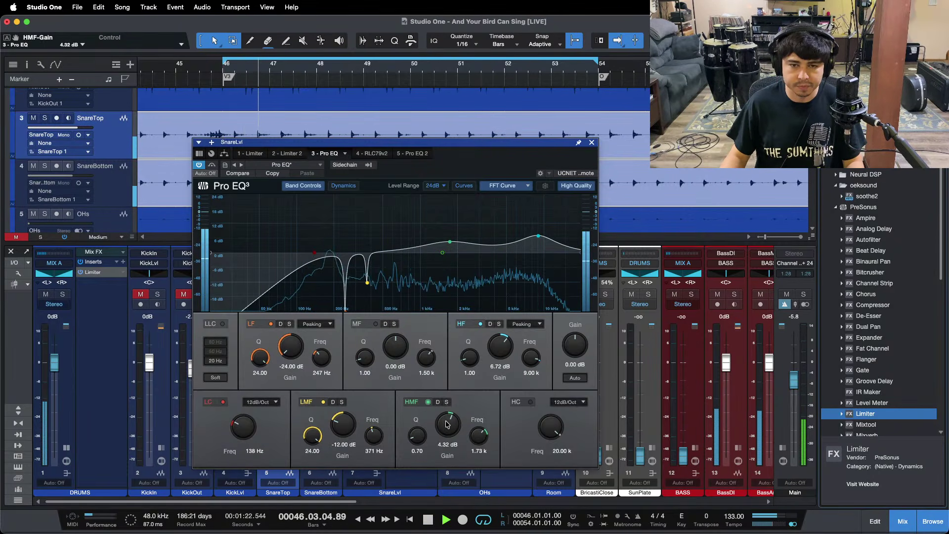
{"action": "scroll", "coordinate": [446, 425], "scroll_direction": "up", "scroll_amount": 7}
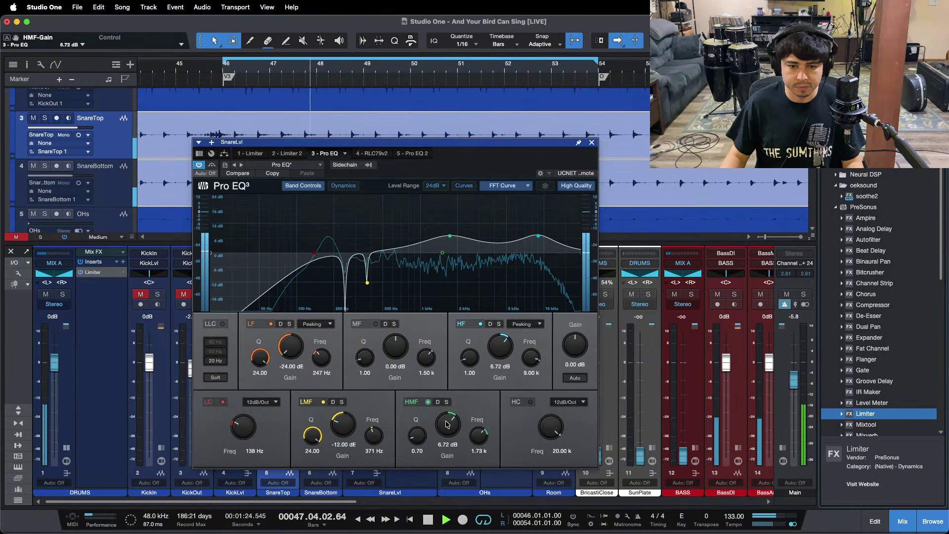
{"action": "scroll", "coordinate": [447, 424], "scroll_direction": "up", "scroll_amount": 3}
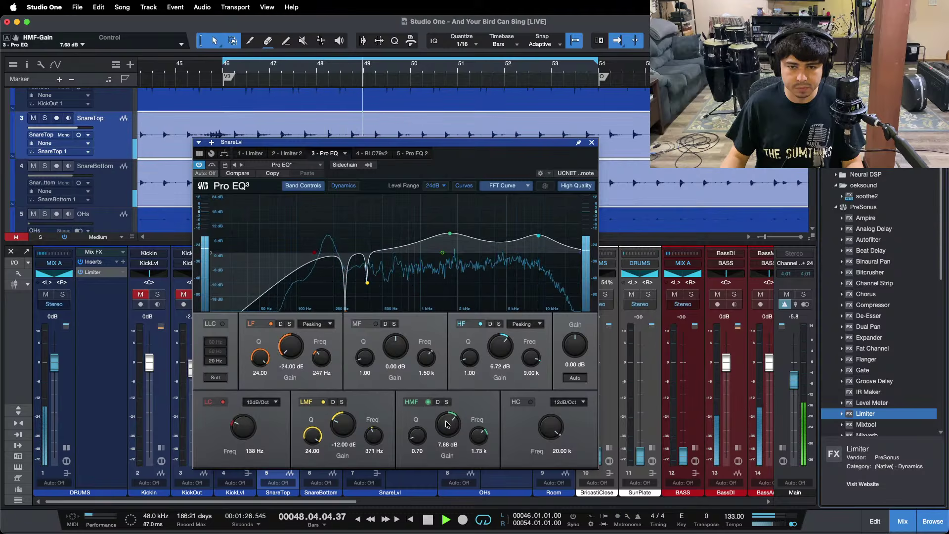
{"action": "key", "text": "space"}
{"action": "key", "text": "space"}
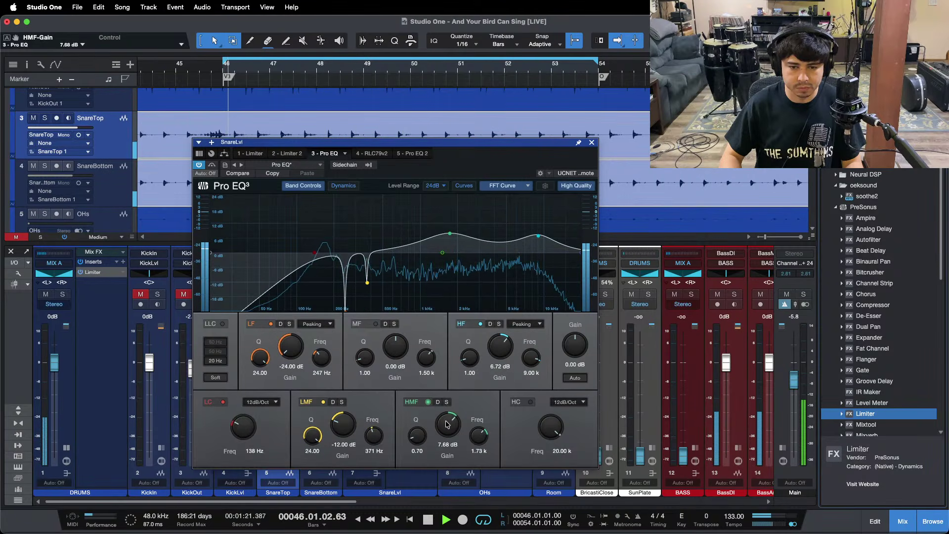
{"action": "scroll", "coordinate": [447, 424], "scroll_direction": "down", "scroll_amount": 1}
{"action": "scroll", "coordinate": [446, 424], "scroll_direction": "up", "scroll_amount": 1}
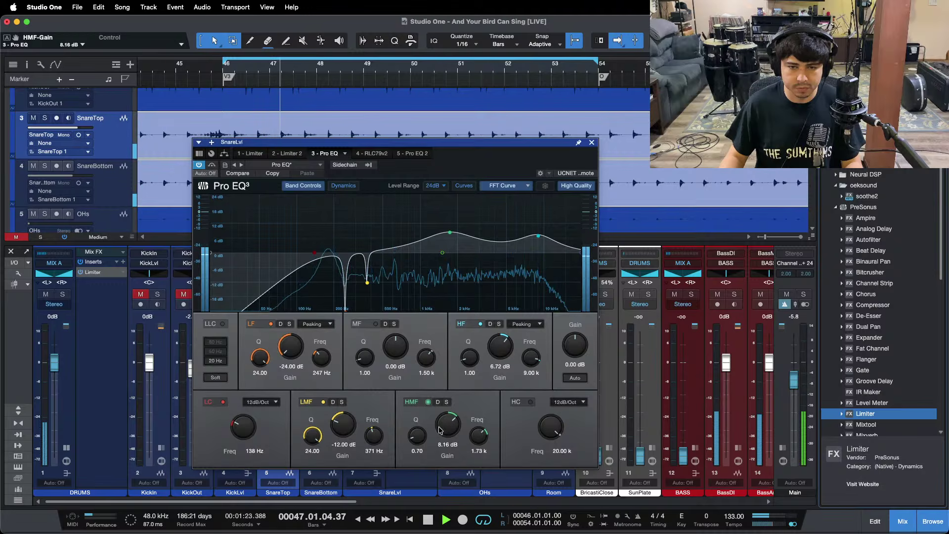
Stop playback and duplicate SnareLvl's second Limiter into the insert slot directly after the RLC79v2
{"action": "left_click", "coordinate": [368, 154]}
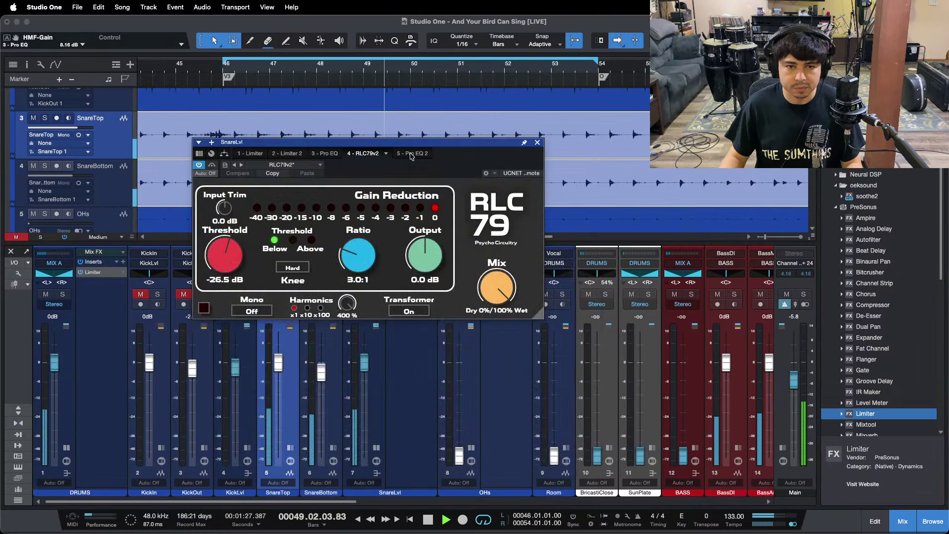
{"action": "left_click", "coordinate": [410, 153]}
{"action": "left_click_drag", "start_coordinate": [346, 142], "coordinate": [649, 131]}
{"action": "key", "text": "space"}
{"action": "left_click_drag", "start_coordinate": [404, 282], "coordinate": [412, 310]}
{"action": "left_click_drag", "start_coordinate": [696, 154], "coordinate": [546, 199]}
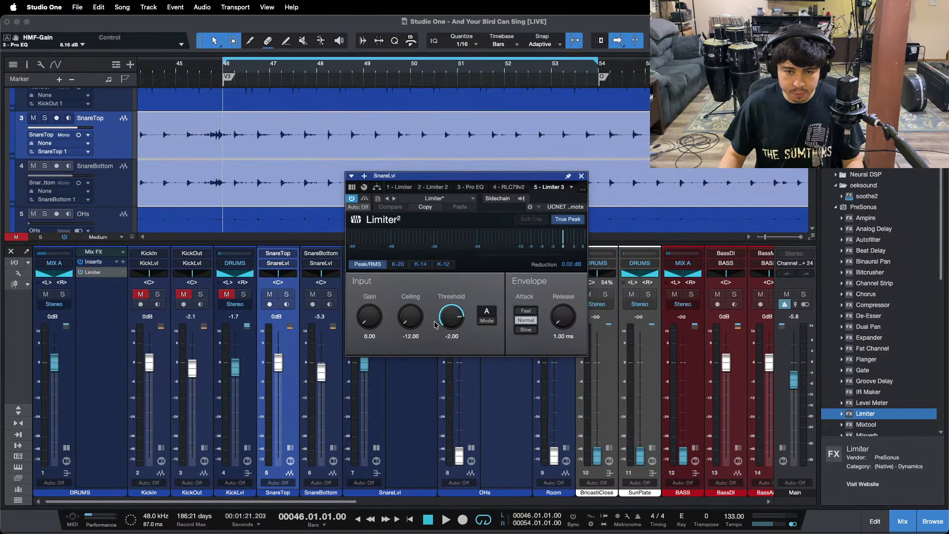
Try thresholds of 0 dB and -1 dB on SnareLvl's third Limiter while the section plays
{"action": "left_click_drag", "start_coordinate": [454, 321], "coordinate": [461, 319]}
{"action": "key", "text": "space"}
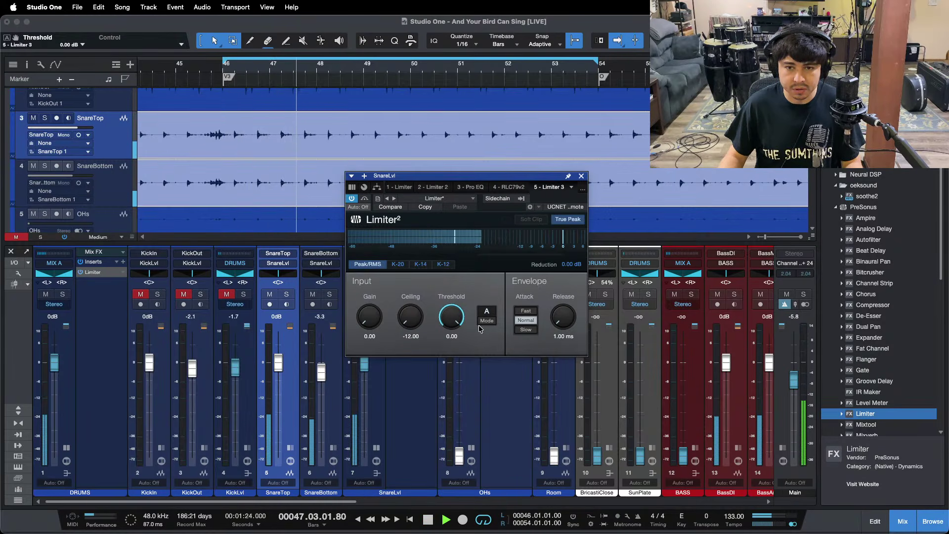
{"action": "left_click_drag", "start_coordinate": [511, 181], "coordinate": [575, 197]}
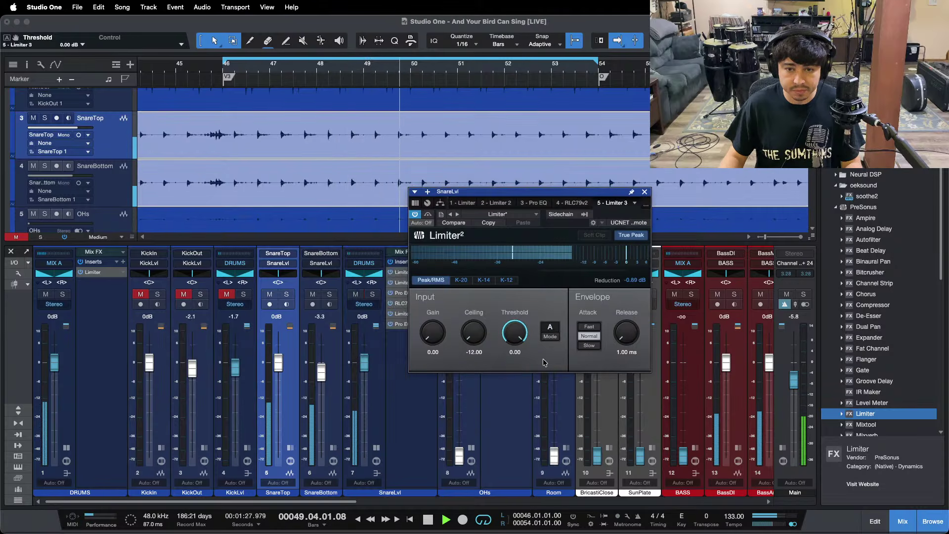
{"action": "left_click", "coordinate": [517, 350]}
{"action": "type", "text": "-1"}
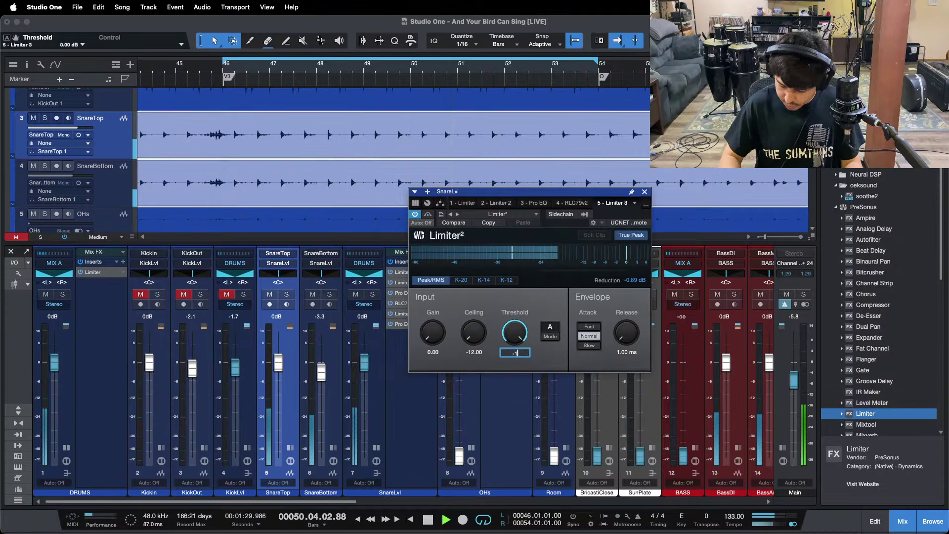
{"action": "key", "text": "Return"}
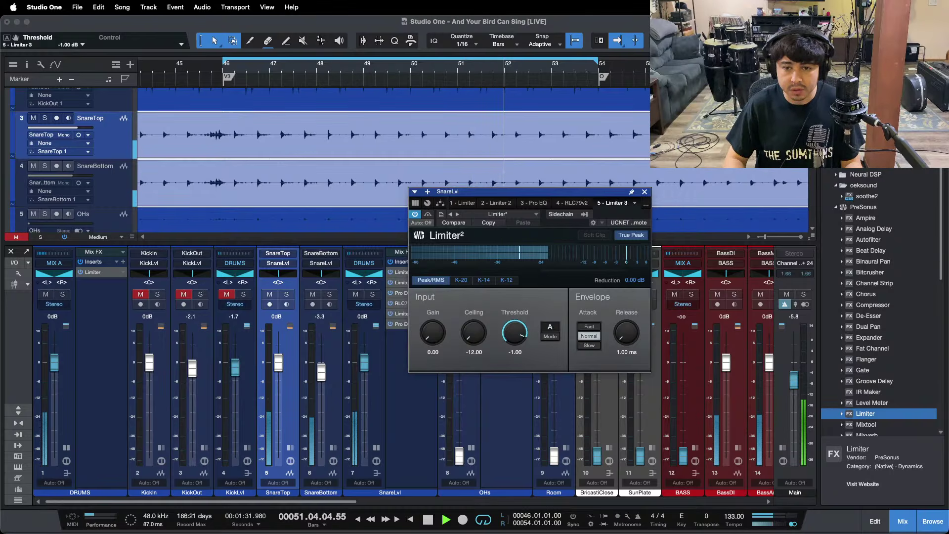
Set the threshold of SnareLvl's third Limiter to -2 dB
{"action": "left_click", "coordinate": [521, 355]}
{"action": "type", "text": "-12"}
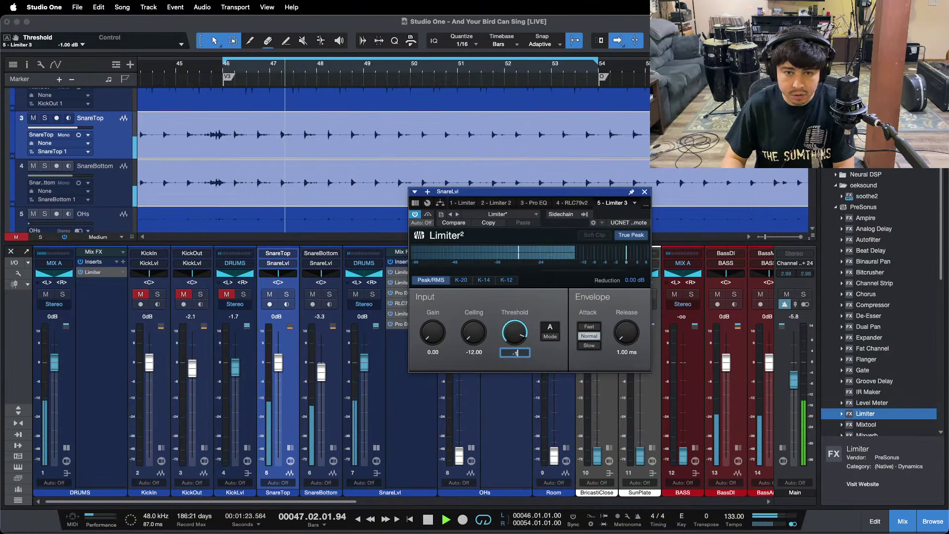
{"action": "key", "text": "Escape"}
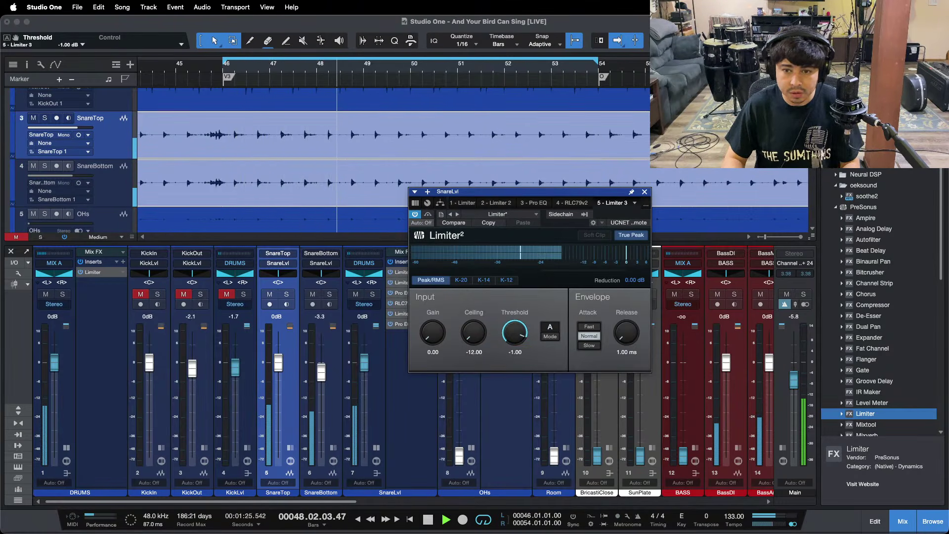
{"action": "left_click", "coordinate": [516, 355]}
{"action": "type", "text": "-2"}
{"action": "key", "text": "Return"}
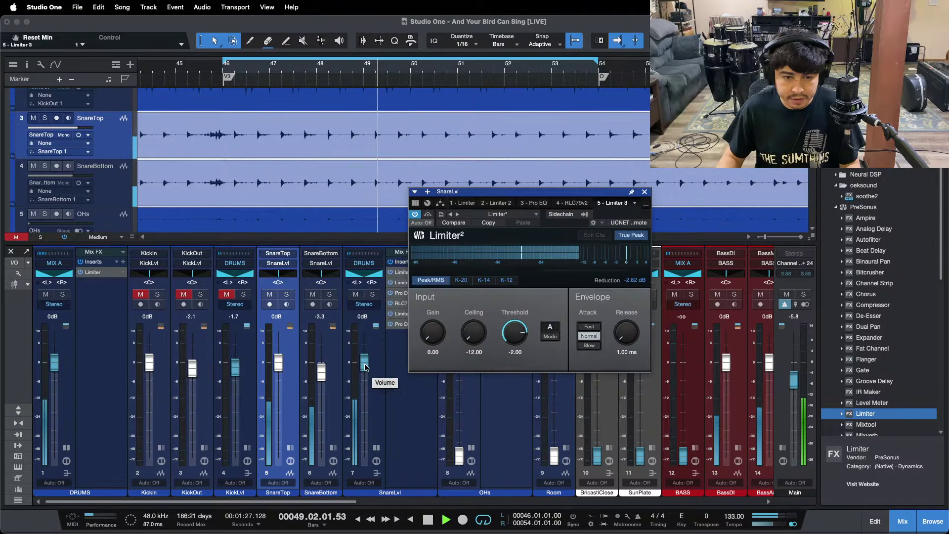
Boost the LF band of SnareLvl's second Pro EQ by 4.80 dB at 141 Hz and close the plug-in
{"action": "double_click", "coordinate": [401, 324]}
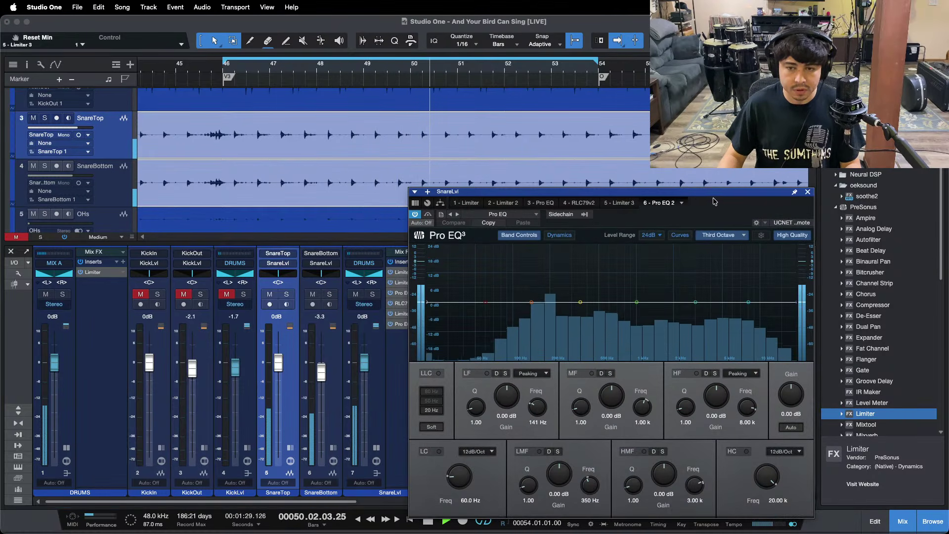
{"action": "left_click_drag", "start_coordinate": [711, 202], "coordinate": [615, 151]}
{"action": "left_click_drag", "start_coordinate": [407, 349], "coordinate": [410, 344]}
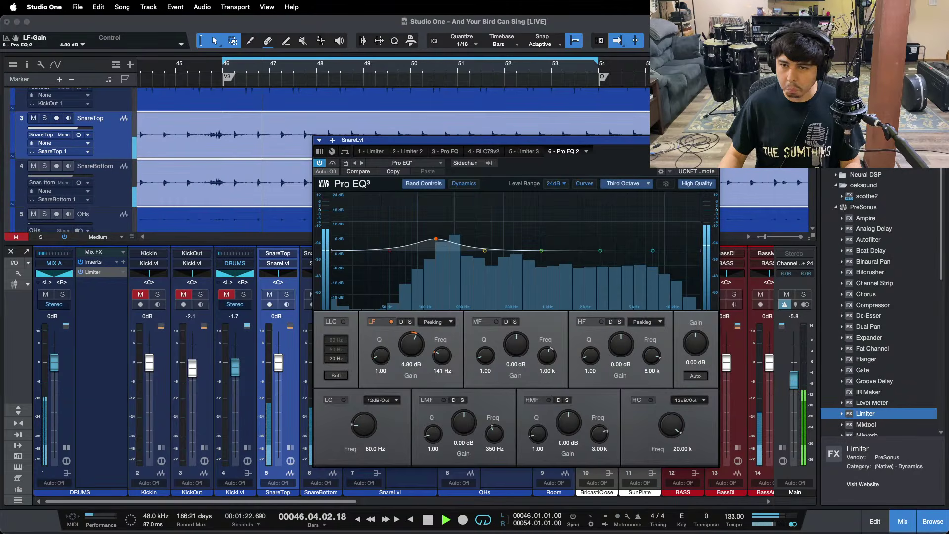
{"action": "left_click", "coordinate": [713, 140]}
Lower the SnareLvl fader to -1.3 dB while monitoring the level in the DRUMS bus Limiter
{"action": "left_click_drag", "start_coordinate": [366, 368], "coordinate": [367, 371]}
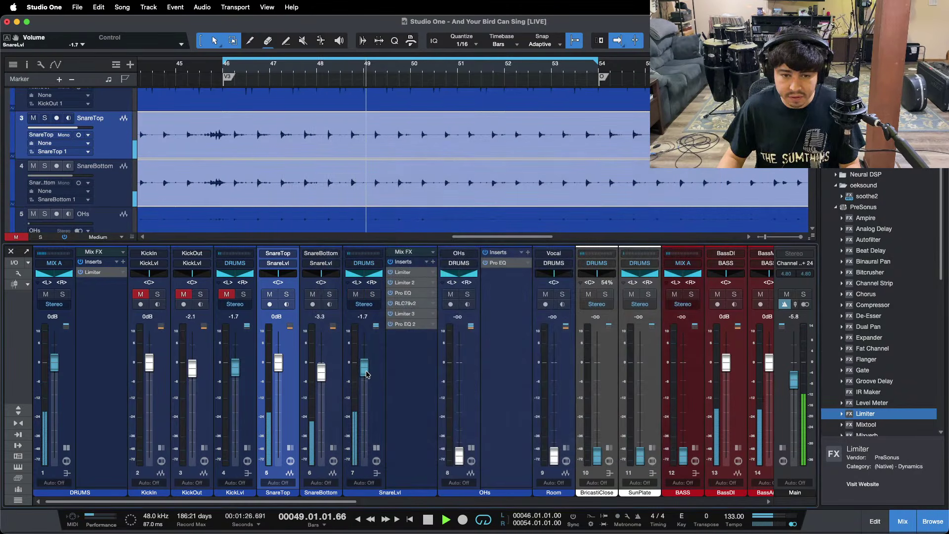
{"action": "left_click", "coordinate": [94, 272]}
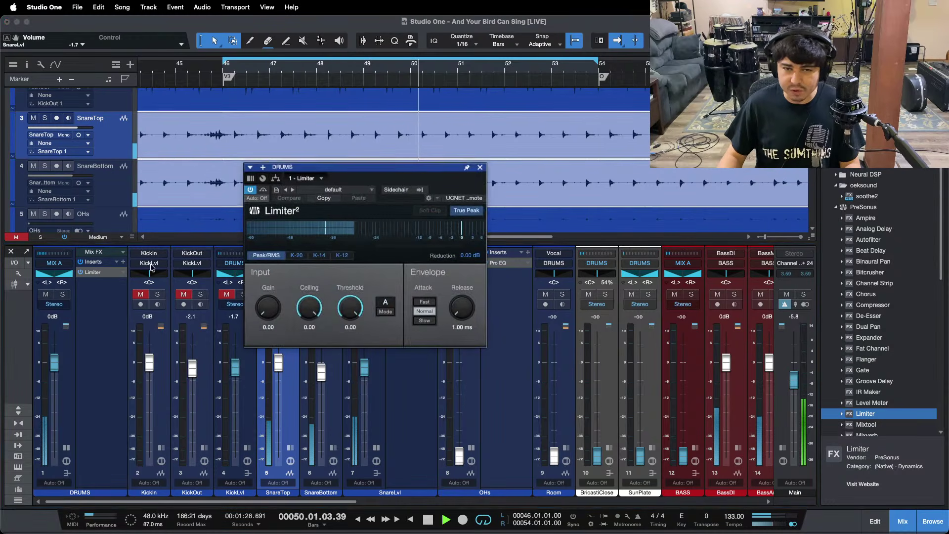
{"action": "left_click_drag", "start_coordinate": [446, 187], "coordinate": [645, 209]}
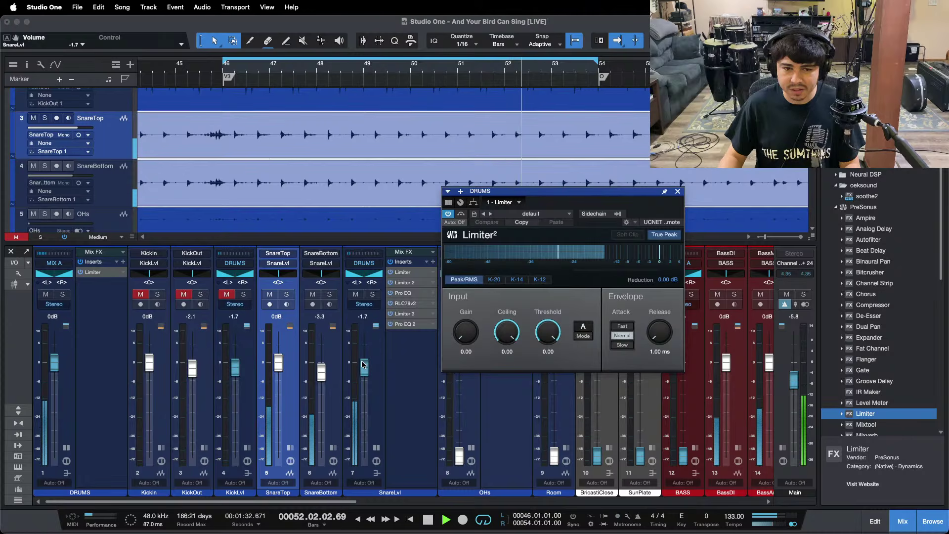
{"action": "left_click_drag", "start_coordinate": [364, 367], "coordinate": [364, 366]}
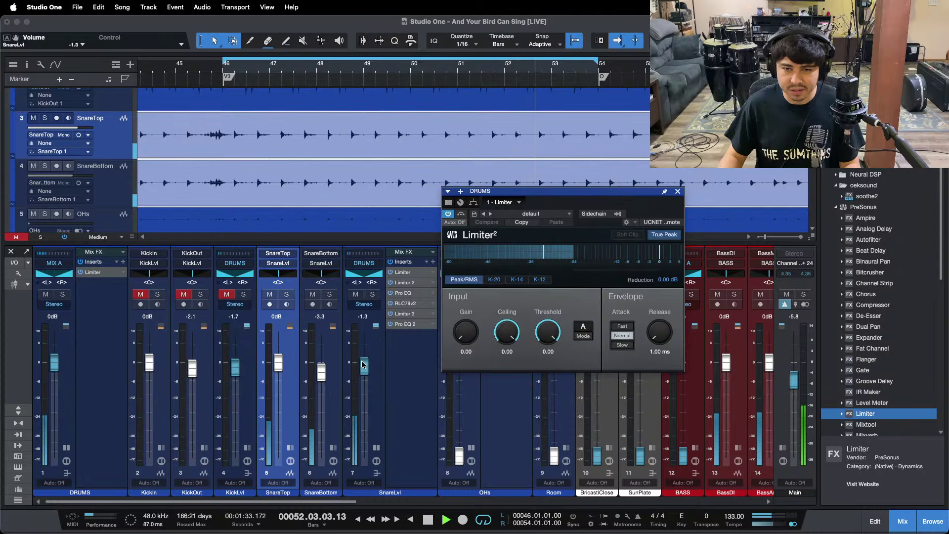
Unmute KickLvl, and put away SnareLvl's insert list and the DRUMS Limiter window
{"action": "left_click", "coordinate": [226, 294]}
{"action": "left_click", "coordinate": [376, 448]}
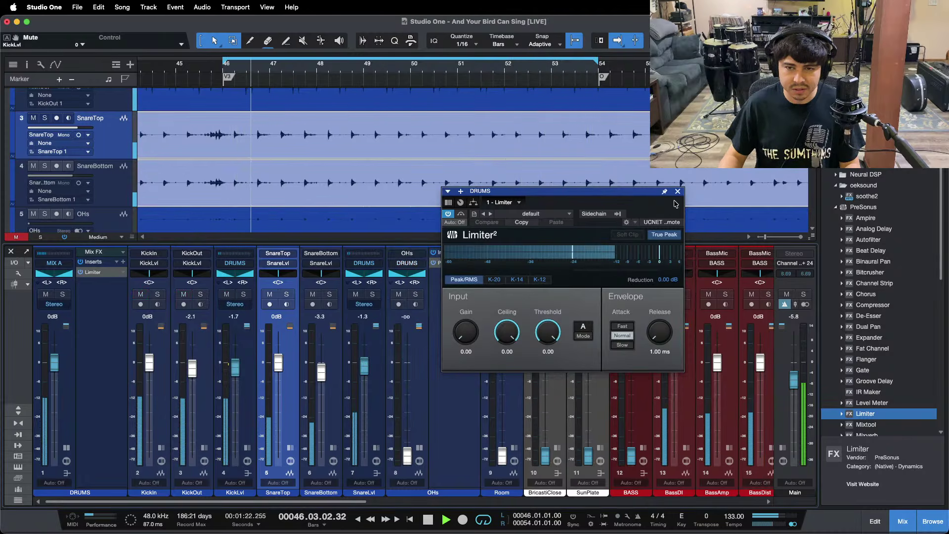
{"action": "left_click", "coordinate": [678, 191]}
{"action": "mouse_move", "coordinate": [514, 532]}
{"action": "left_click", "coordinate": [517, 512]}
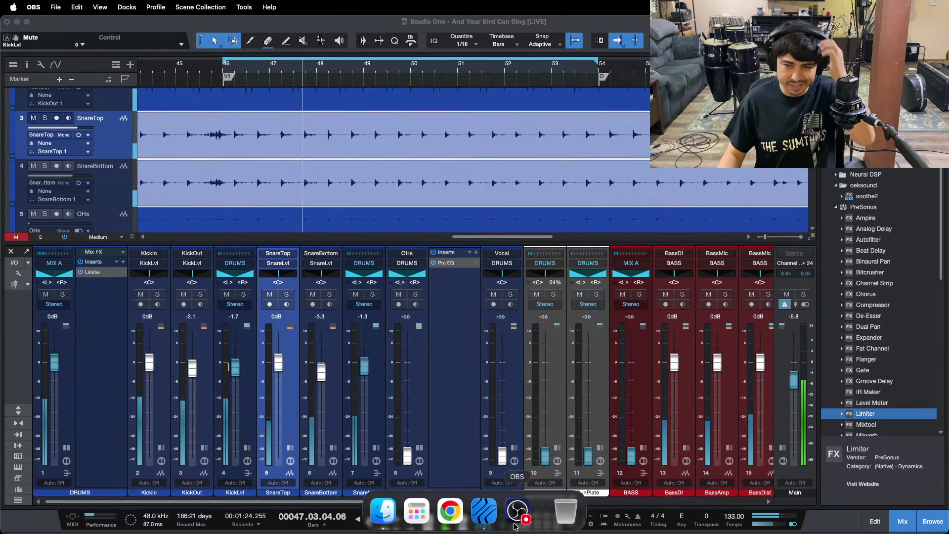
{"action": "left_click", "coordinate": [941, 498]}
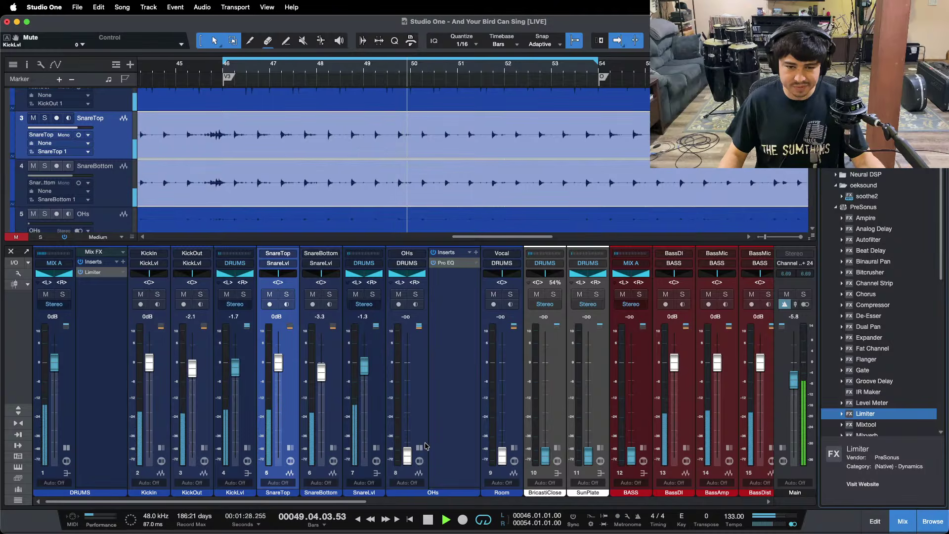
Solo the OHs channel and bring its fader up to 0 dB, with its Pro EQ open
{"action": "left_click_drag", "start_coordinate": [407, 455], "coordinate": [407, 377]}
{"action": "left_click", "coordinate": [416, 295]}
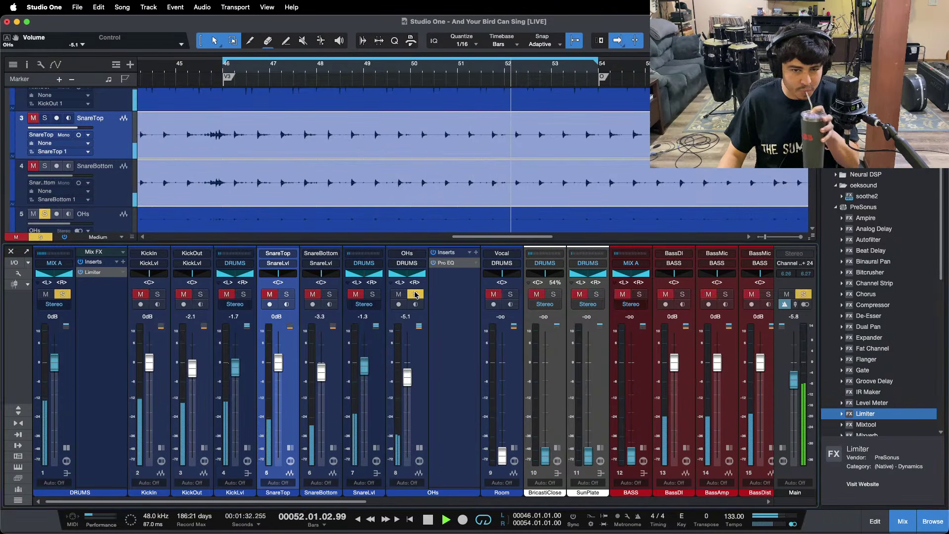
{"action": "mouse_move", "coordinate": [797, 527]}
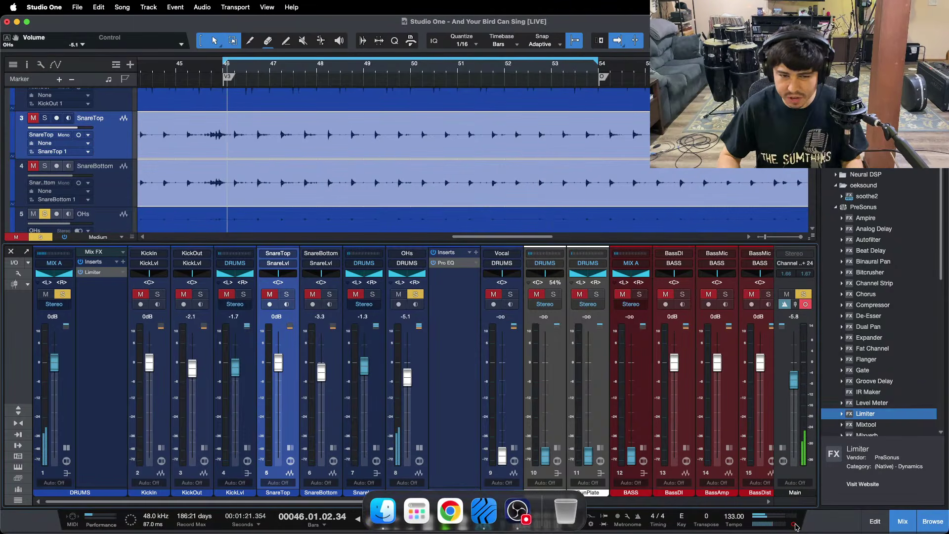
{"action": "left_click", "coordinate": [450, 263]}
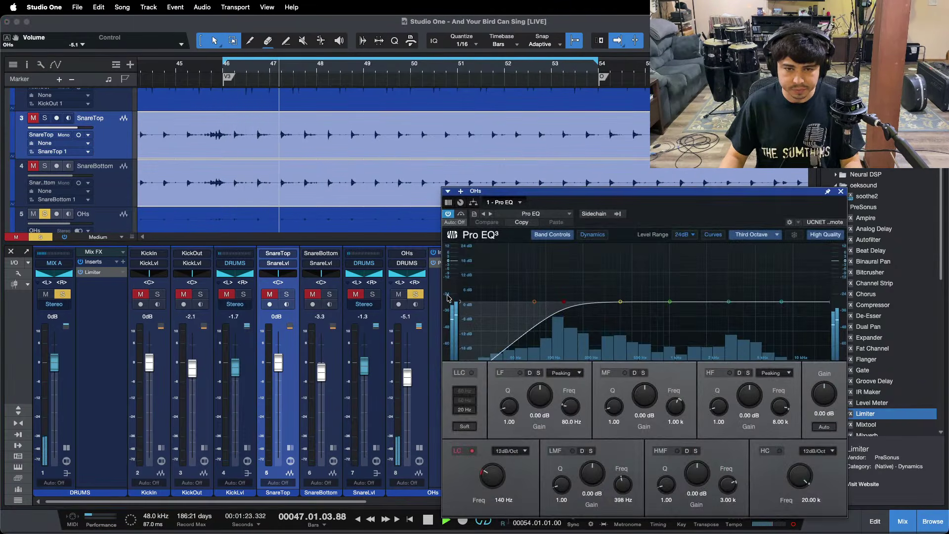
{"action": "left_click_drag", "start_coordinate": [593, 189], "coordinate": [545, 182]}
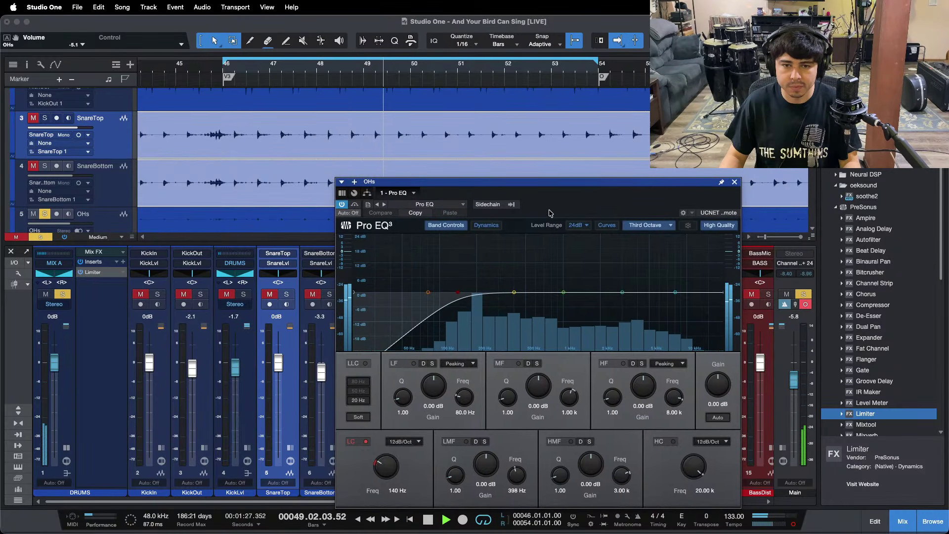
{"action": "left_click_drag", "start_coordinate": [470, 181], "coordinate": [581, 179]}
{"action": "left_click", "coordinate": [407, 378], "text": "super"}
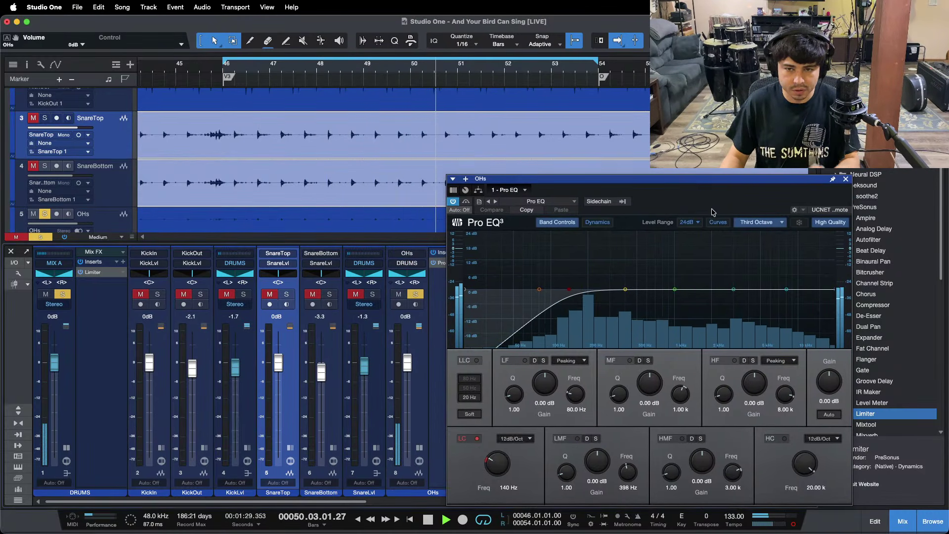
Cut the LMF band of the OHs Pro EQ by 15.36 dB at 398 Hz and raise its low cut to 182 Hz
{"action": "left_click_drag", "start_coordinate": [711, 209], "coordinate": [488, 183]}
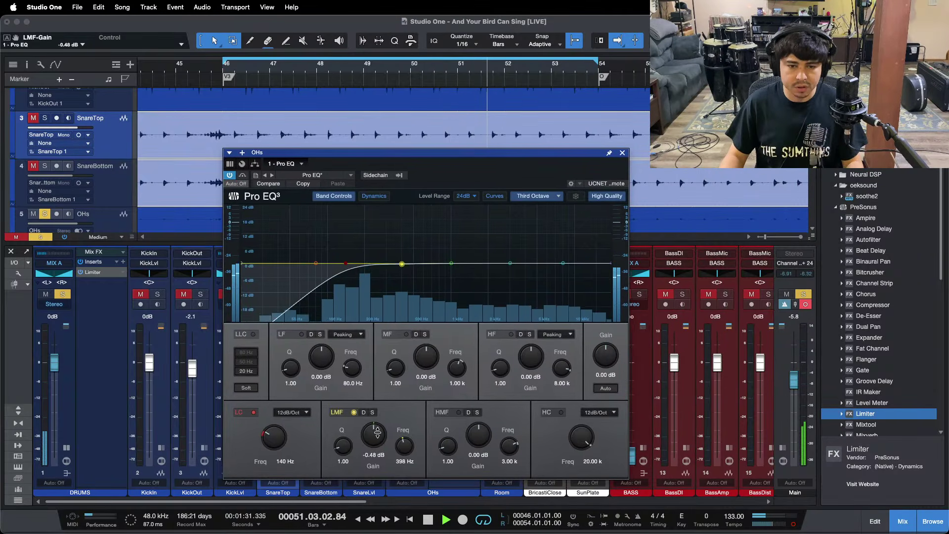
{"action": "left_click_drag", "start_coordinate": [374, 433], "coordinate": [376, 436]}
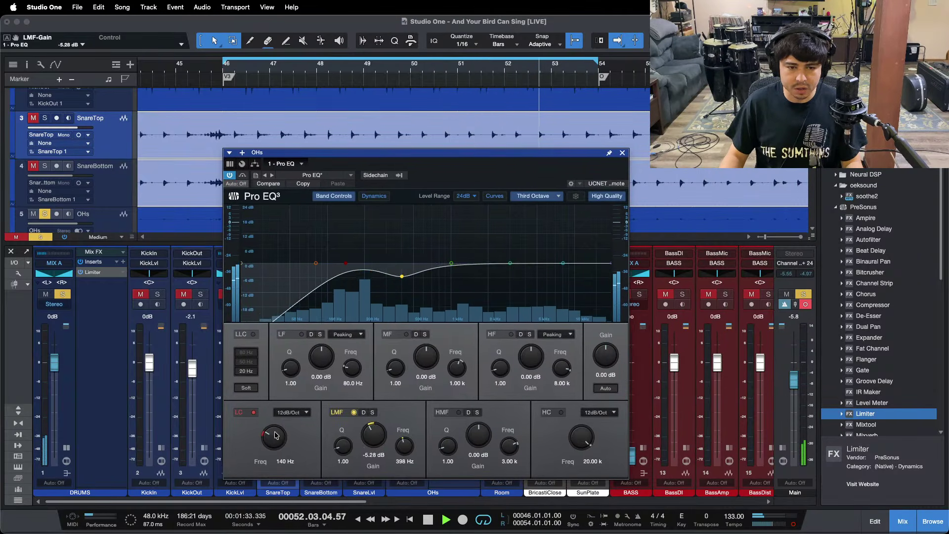
{"action": "left_click_drag", "start_coordinate": [275, 435], "coordinate": [271, 434]}
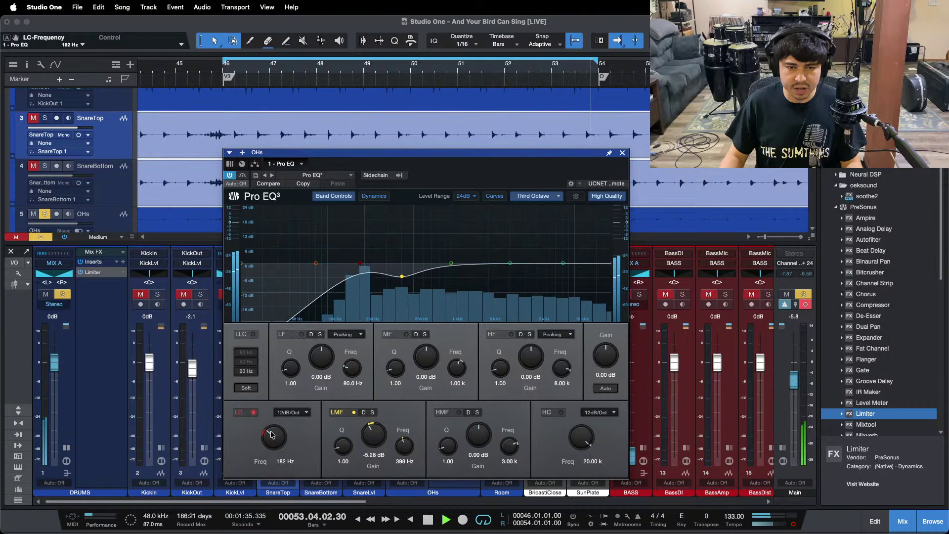
{"action": "left_click_drag", "start_coordinate": [392, 434], "coordinate": [388, 432]}
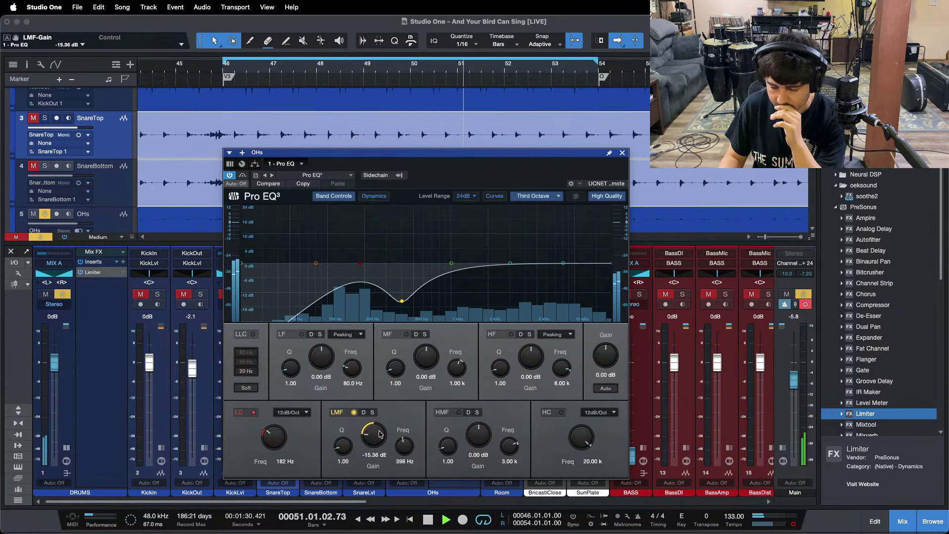
Stop playback, place the start position at bar 45 beat 4, and switch the OHs EQ analyzer to FFT Curve
{"action": "left_click", "coordinate": [203, 70]}
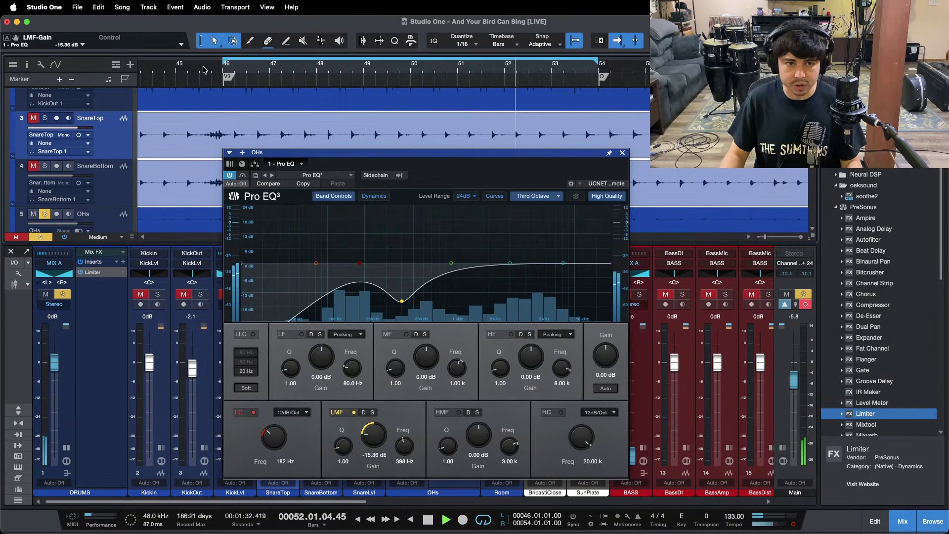
{"action": "left_click_drag", "start_coordinate": [208, 70], "coordinate": [252, 95]}
{"action": "key", "text": "space"}
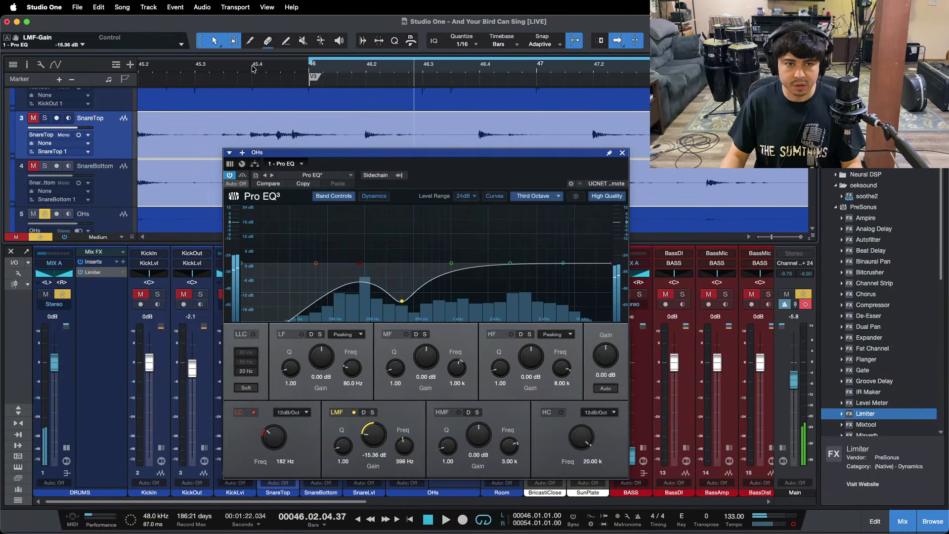
{"action": "left_click", "coordinate": [558, 196]}
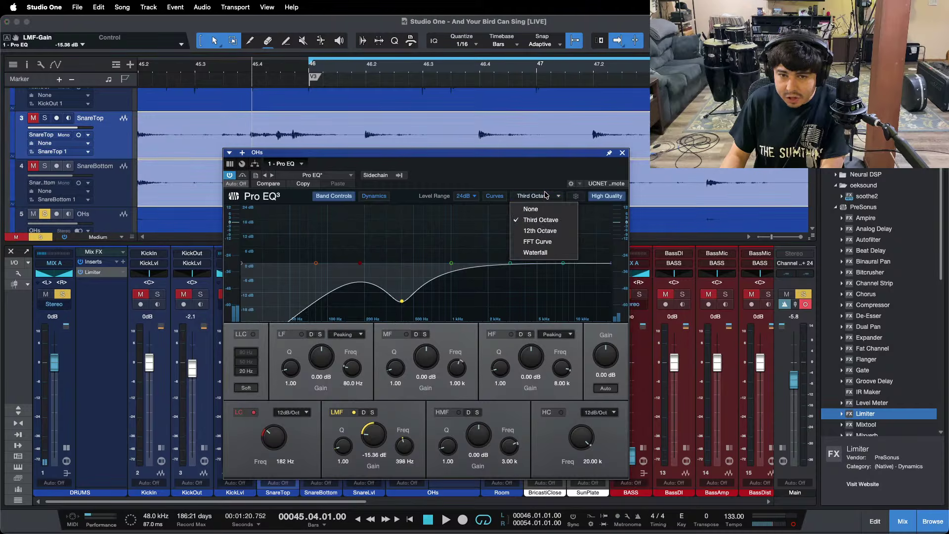
{"action": "left_click", "coordinate": [540, 238]}
Sweep the OHs EQ's HMF band at Q 24 for a harsh resonance, and cut it by 12 dB at 4.18 kHz
{"action": "left_click_drag", "start_coordinate": [449, 446], "coordinate": [449, 386]}
{"action": "key", "text": "space"}
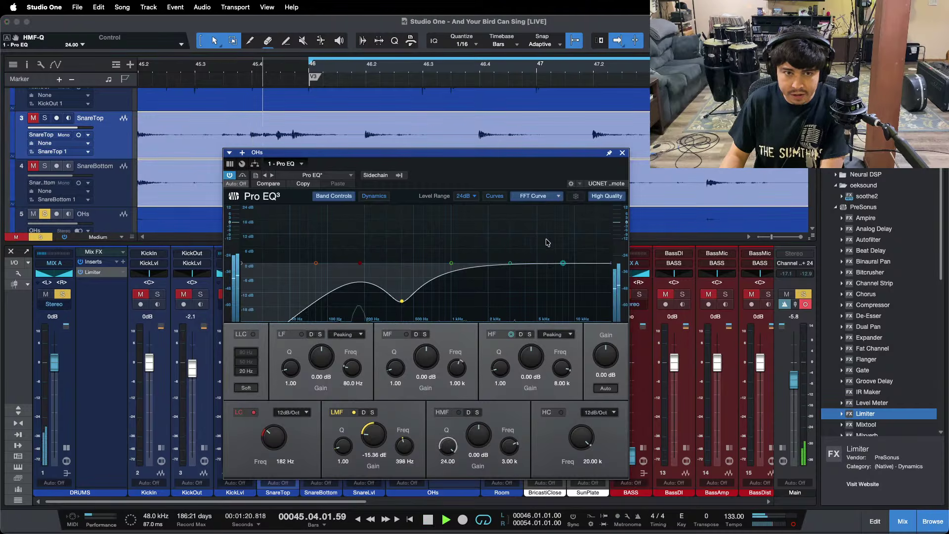
{"action": "left_click_drag", "start_coordinate": [508, 264], "coordinate": [527, 186]}
{"action": "key", "text": "space"}
{"action": "key", "text": "space"}
{"action": "key", "text": "space"}
{"action": "key", "text": "space"}
{"action": "key", "text": "space"}
{"action": "key", "text": "space"}
{"action": "key", "text": "space"}
{"action": "key", "text": "space"}
{"action": "key", "text": "space"}
{"action": "key", "text": "space"}
{"action": "key", "text": "KP_0"}
{"action": "left_click_drag", "start_coordinate": [476, 440], "coordinate": [468, 507]}
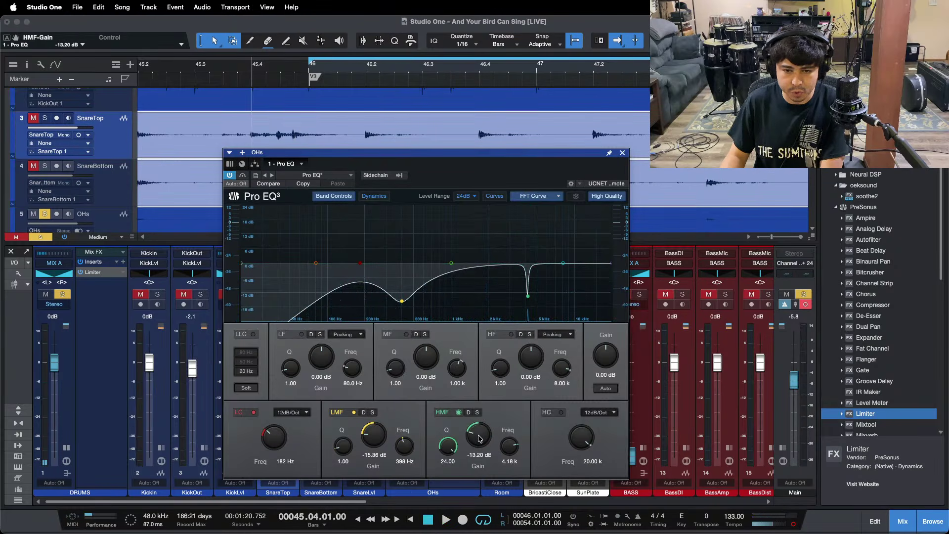
{"action": "key", "text": "space"}
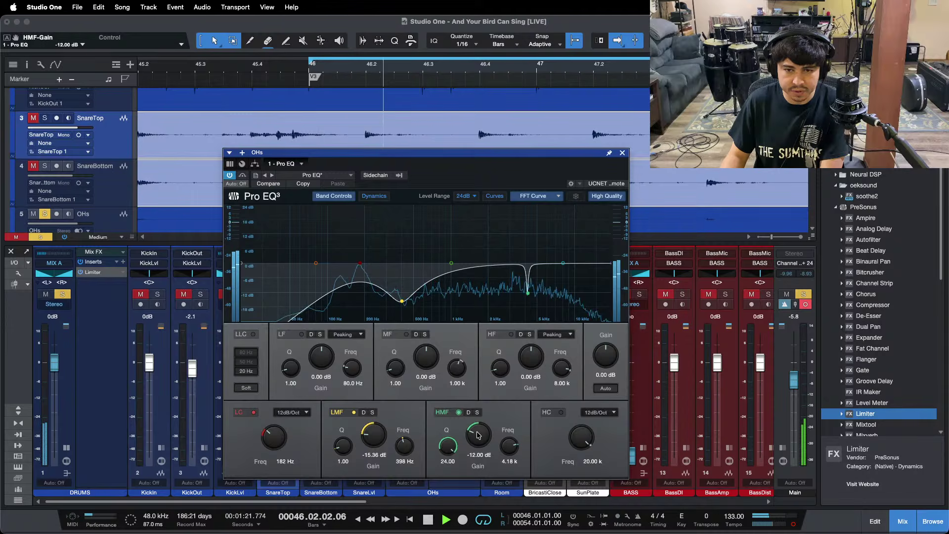
Sweep the OHs EQ's MF band at Q 24 for another resonance, and cut it by 12 dB at 3.17 kHz
{"action": "left_click_drag", "start_coordinate": [509, 71], "coordinate": [354, 42]}
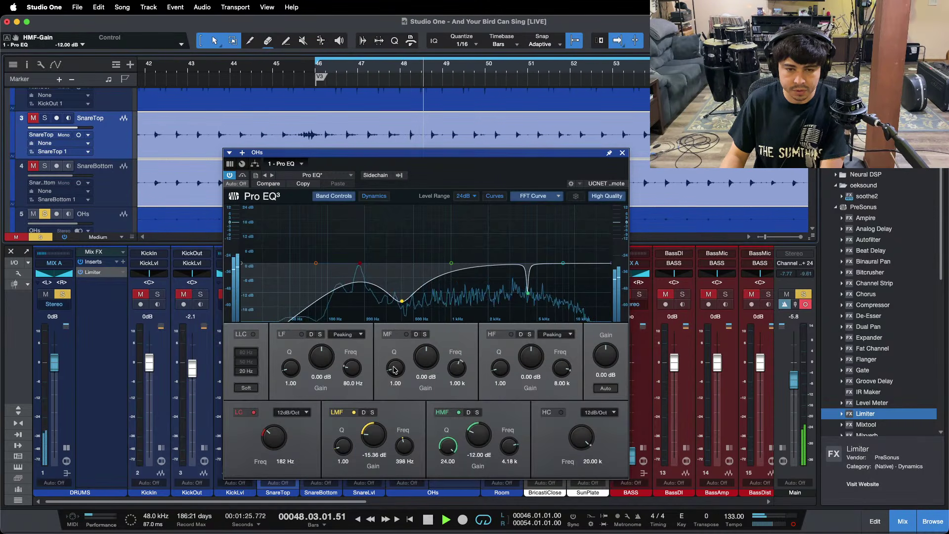
{"action": "left_click_drag", "start_coordinate": [394, 370], "coordinate": [482, 178]}
{"action": "left_click_drag", "start_coordinate": [455, 266], "coordinate": [513, 192]}
{"action": "key", "text": "space"}
{"action": "key", "text": "space"}
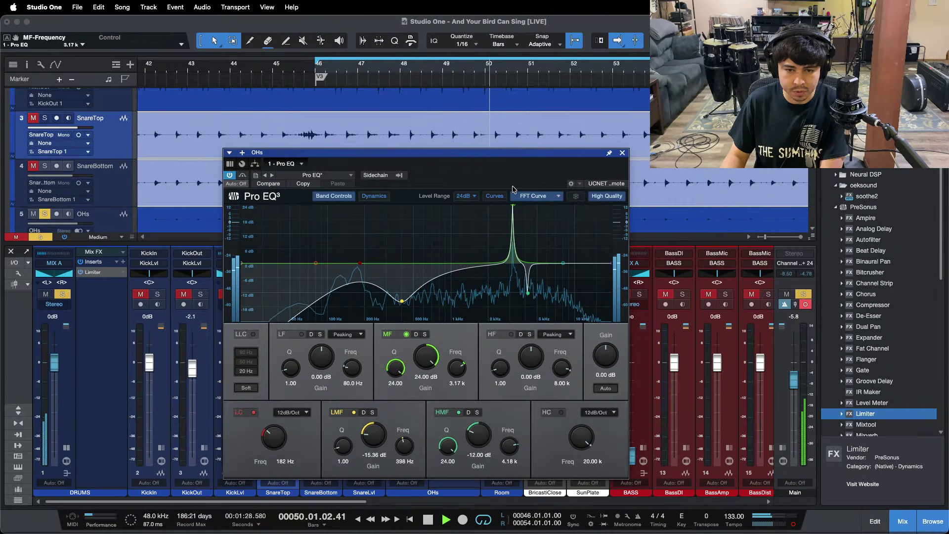
{"action": "left_click_drag", "start_coordinate": [426, 355], "coordinate": [420, 418]}
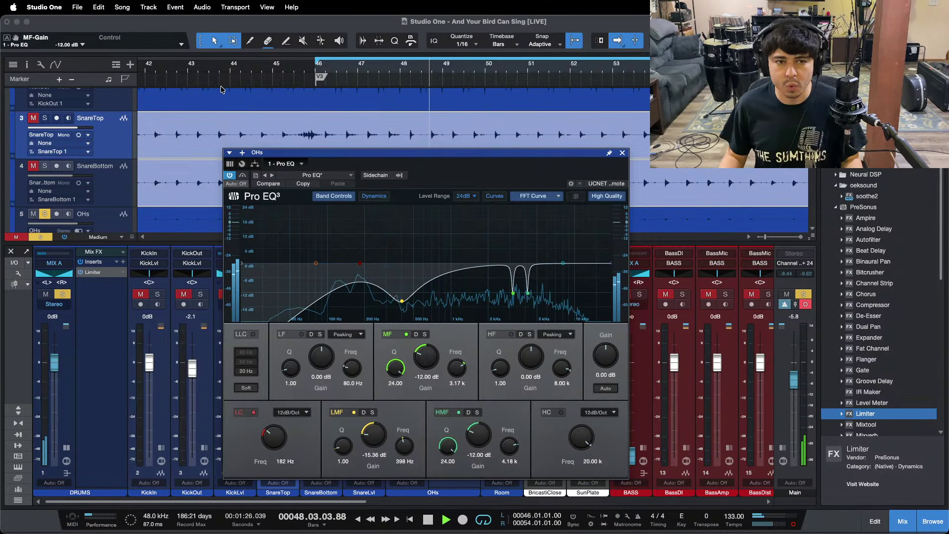
{"action": "left_click", "coordinate": [277, 67]}
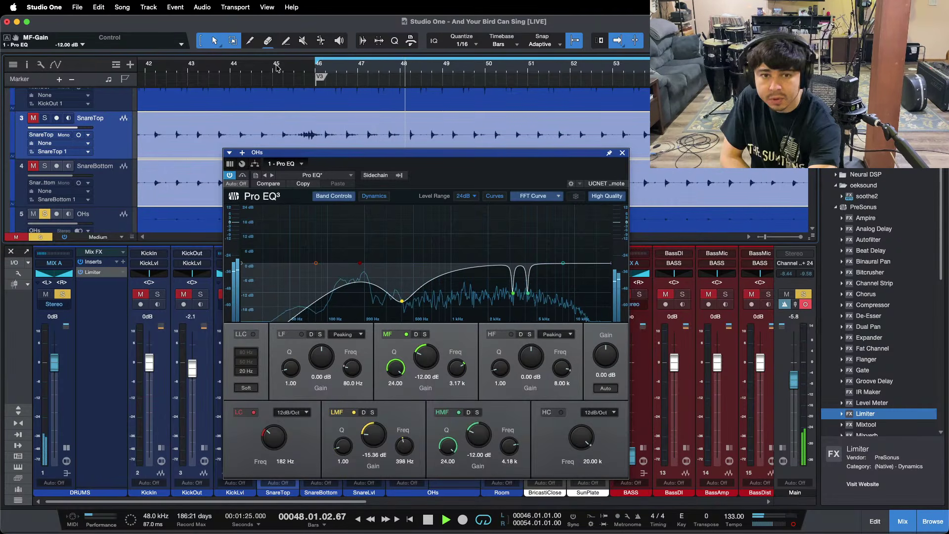
{"action": "mouse_move", "coordinate": [463, 532]}
{"action": "left_click", "coordinate": [517, 515]}
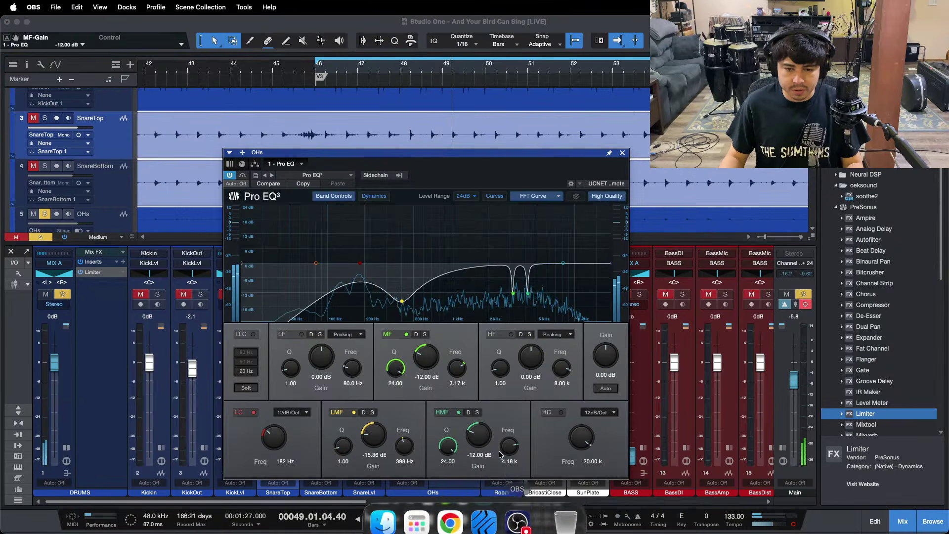
{"action": "left_click", "coordinate": [816, 480]}
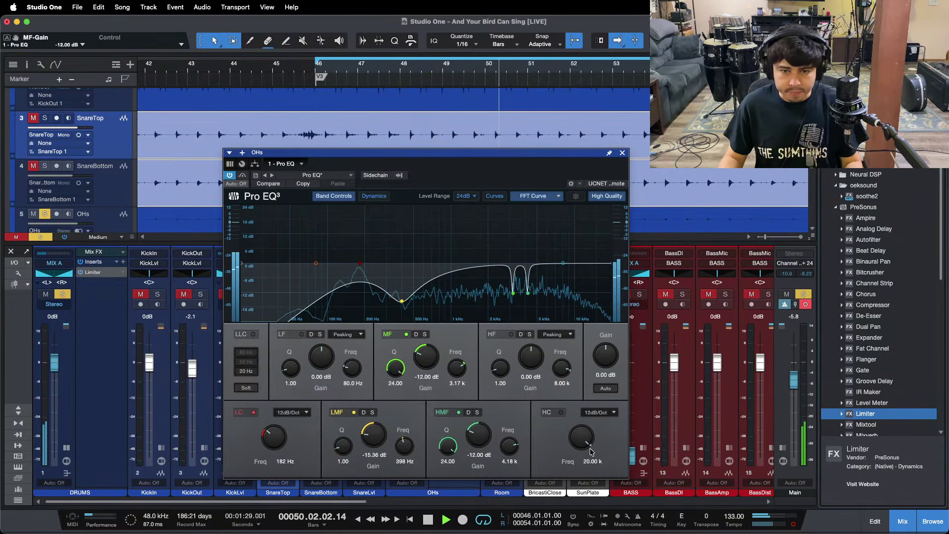
Close the OHs EQ, raise the OHs channel fader to +2.1 dB and collapse the channel's inserts
{"action": "left_click", "coordinate": [622, 153]}
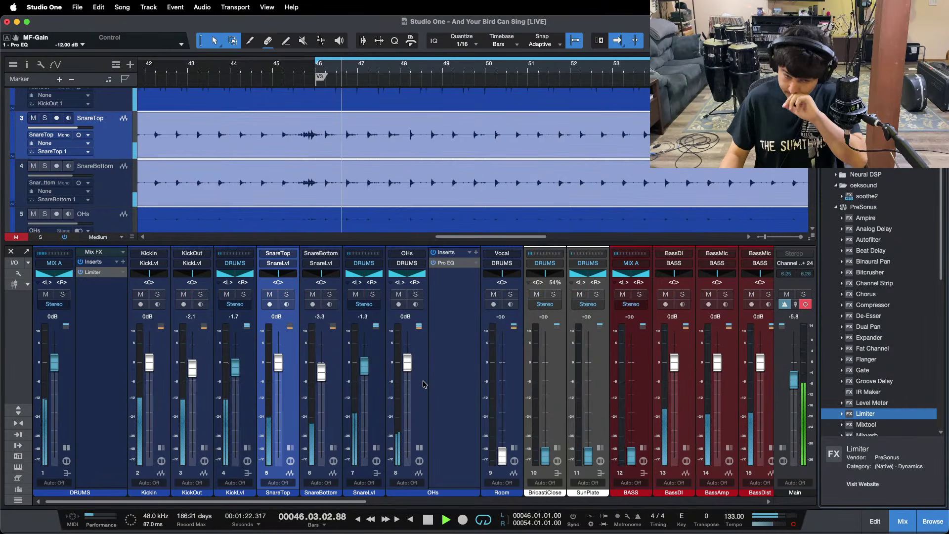
{"action": "left_click_drag", "start_coordinate": [407, 370], "coordinate": [407, 363]}
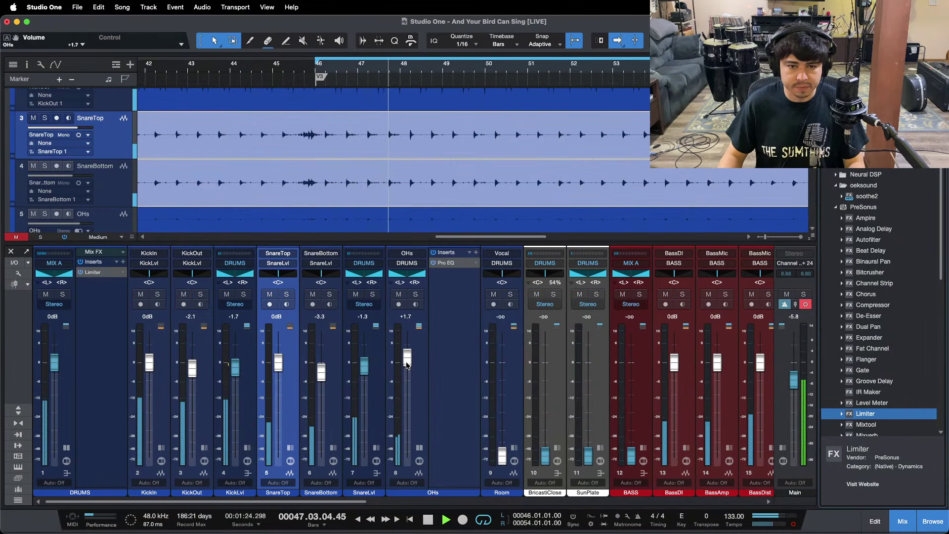
{"action": "left_click", "coordinate": [419, 448]}
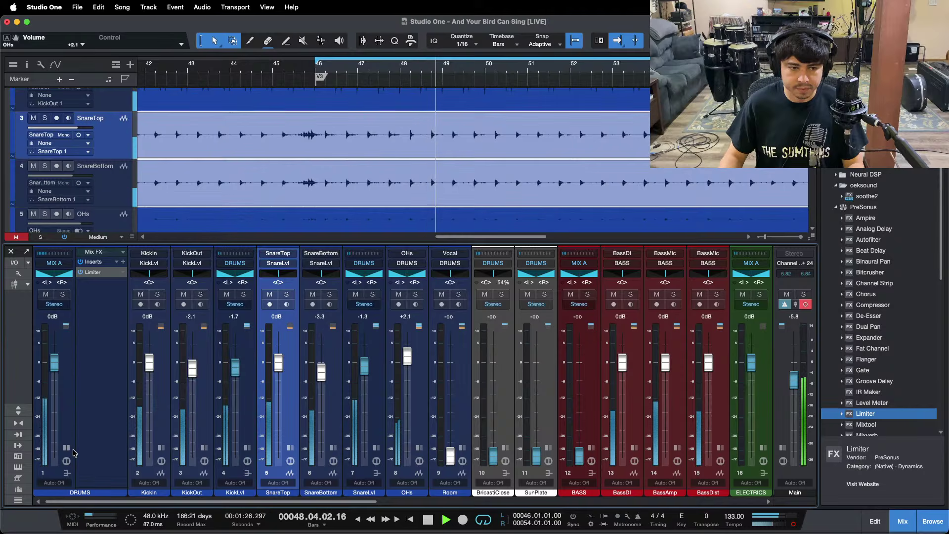
With the whole song in view, compare the drums with the OHs muted and unmuted while raising the OHs fader to +2.9 dB
{"action": "key", "text": "F3"}
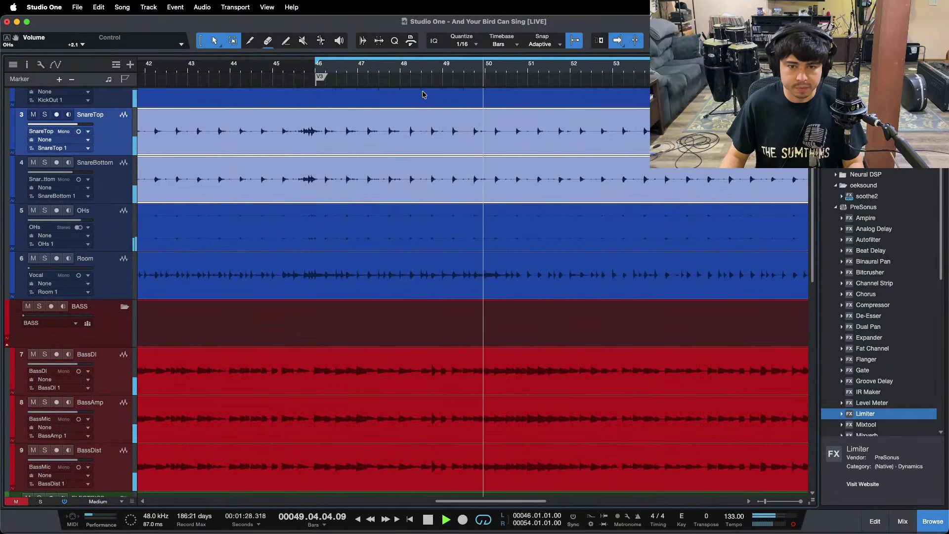
{"action": "key", "text": "shift+z"}
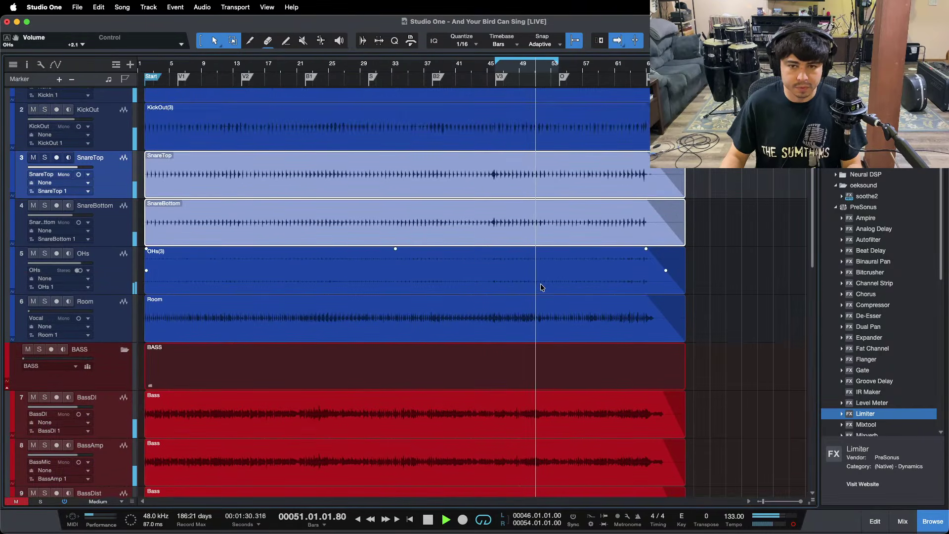
{"action": "key", "text": "F3"}
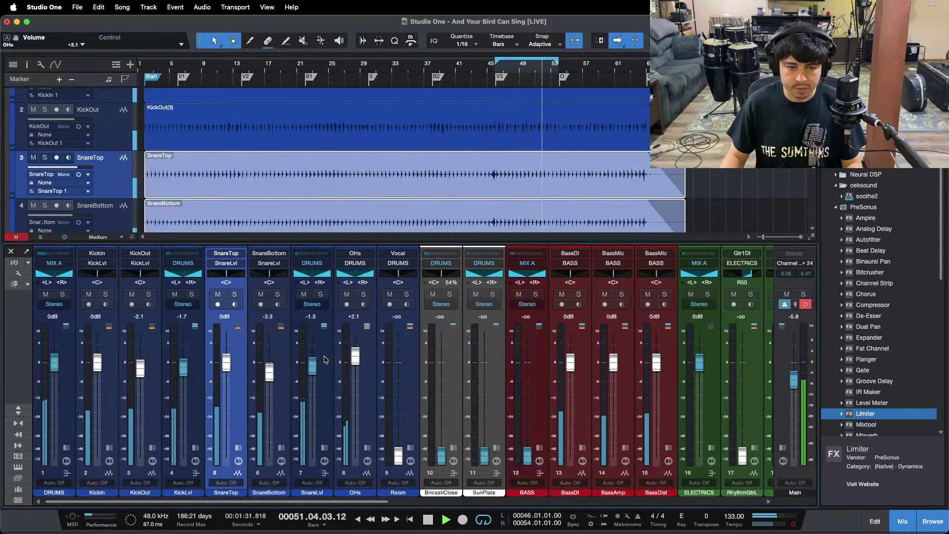
{"action": "left_click", "coordinate": [347, 296]}
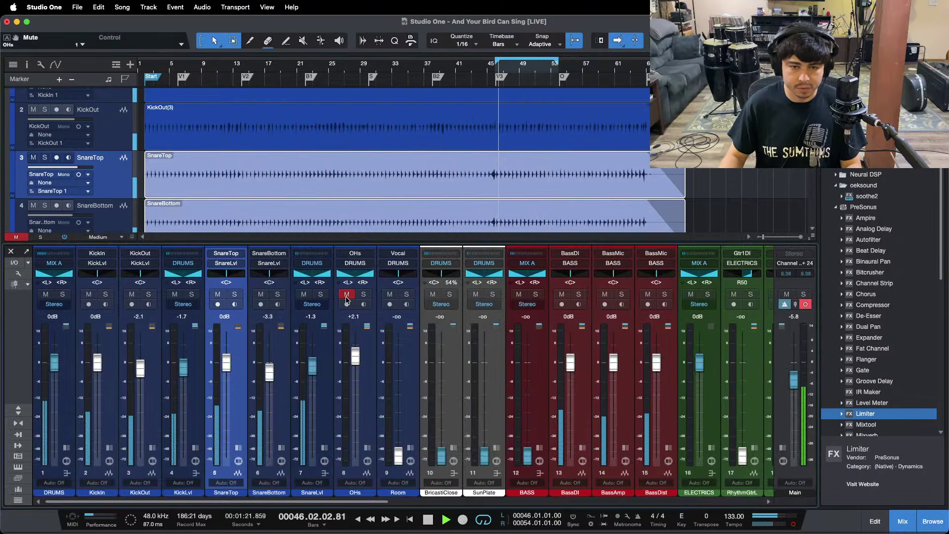
{"action": "left_click", "coordinate": [346, 296]}
{"action": "left_click_drag", "start_coordinate": [356, 357], "coordinate": [356, 356]}
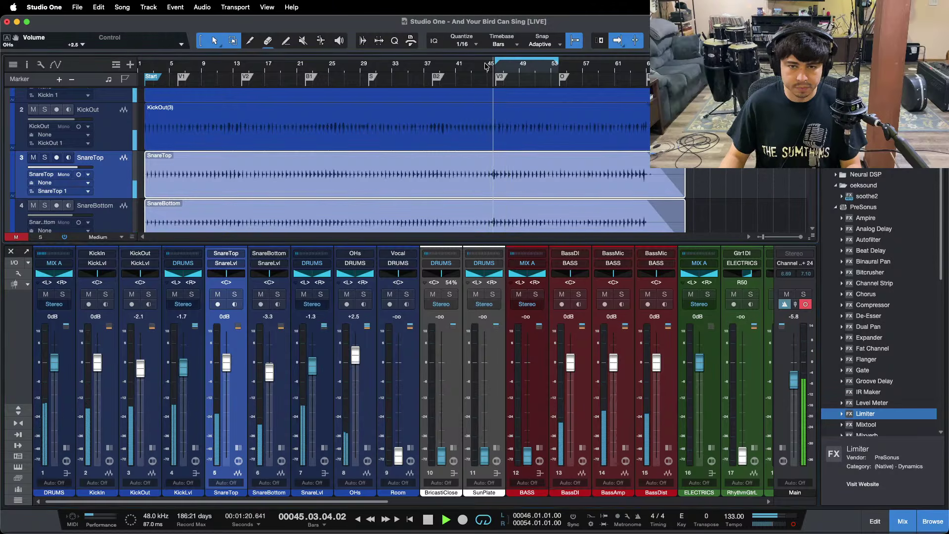
{"action": "left_click_drag", "start_coordinate": [355, 354], "coordinate": [356, 352]}
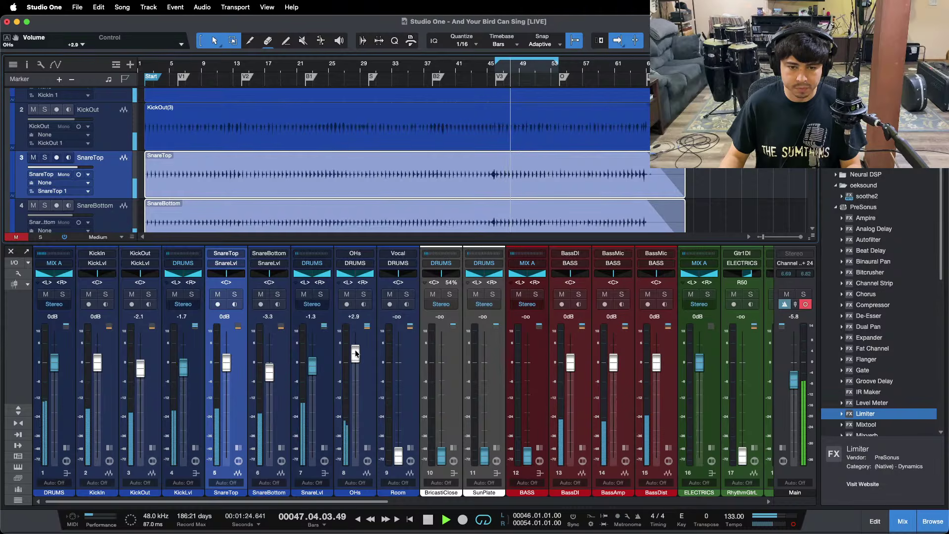
{"action": "left_click", "coordinate": [347, 294]}
{"action": "left_click", "coordinate": [347, 294]}
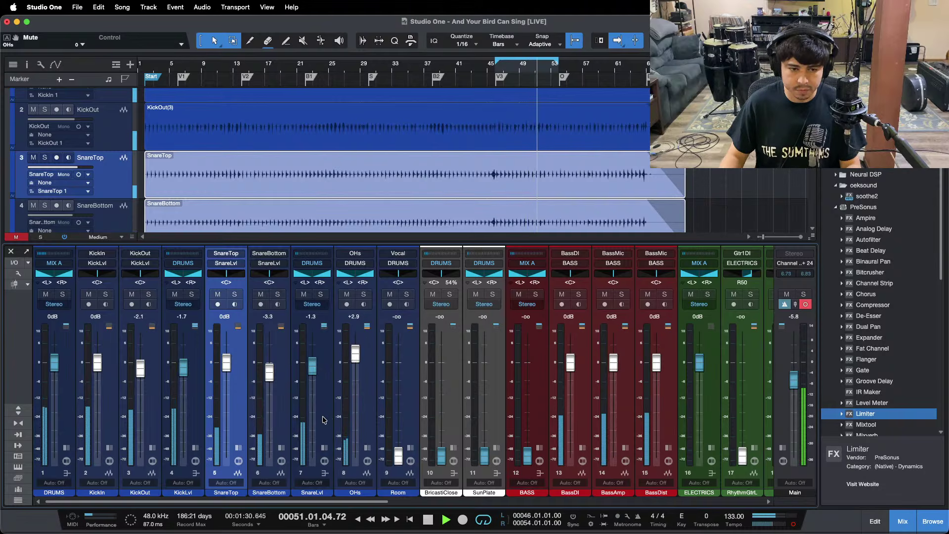
Check the DRUMS bus level in its Limiter with looping off, and raise the OHs fader to +3.3 dB
{"action": "left_click", "coordinate": [67, 448]}
{"action": "left_click", "coordinate": [92, 272]}
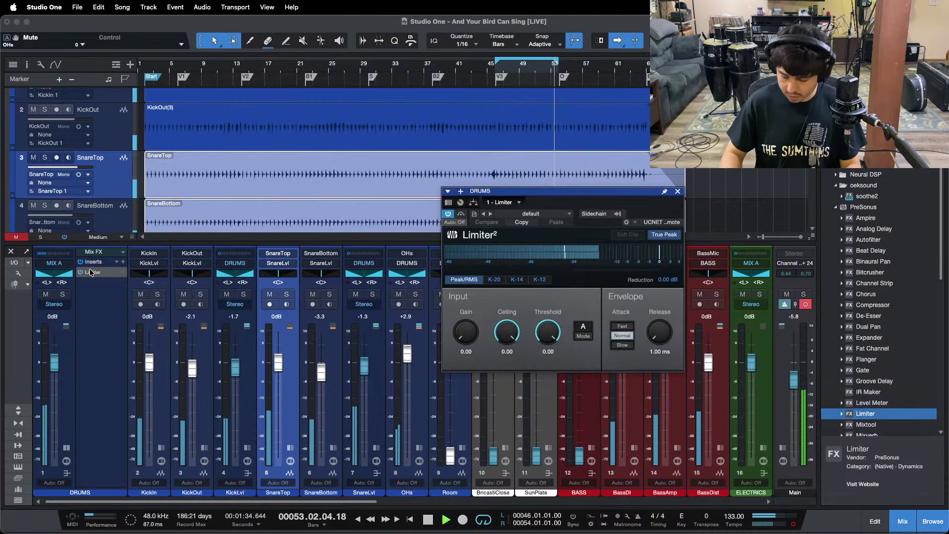
{"action": "left_click", "coordinate": [534, 70]}
{"action": "left_click", "coordinate": [534, 70]}
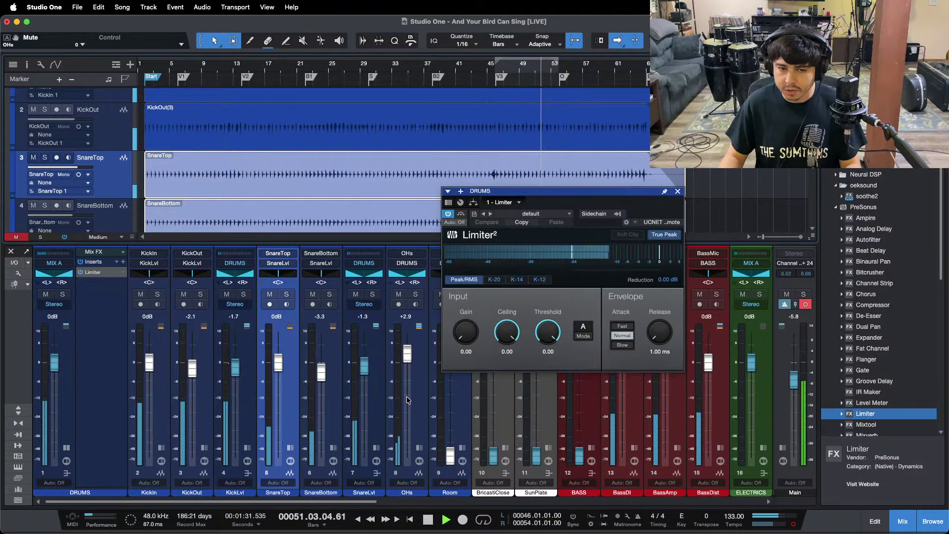
{"action": "left_click_drag", "start_coordinate": [408, 354], "coordinate": [407, 353]}
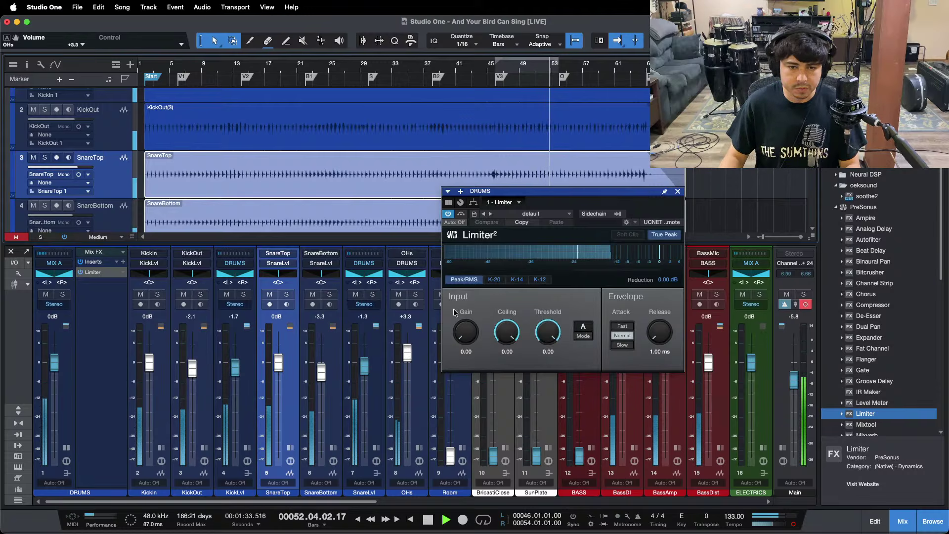
{"action": "left_click", "coordinate": [677, 192]}
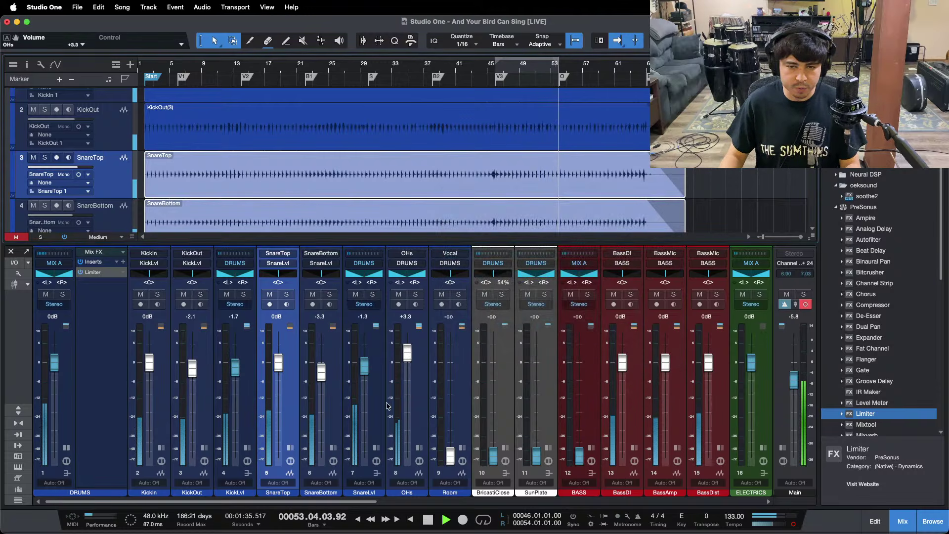
{"action": "key", "text": "KP_Divide"}
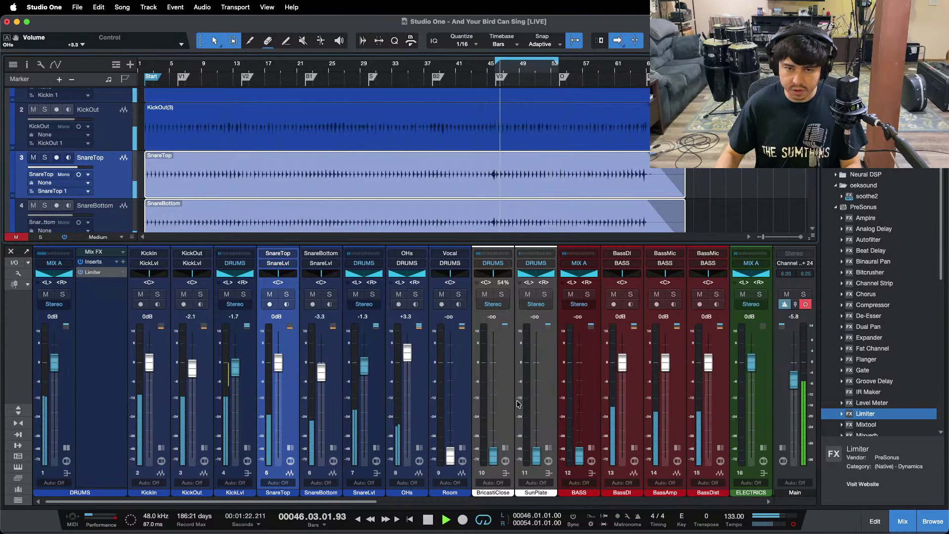
Set the Room channel fader to 0 dB, then solo the channel and open its Pro EQ
{"action": "left_click_drag", "start_coordinate": [532, 77], "coordinate": [498, 101]}
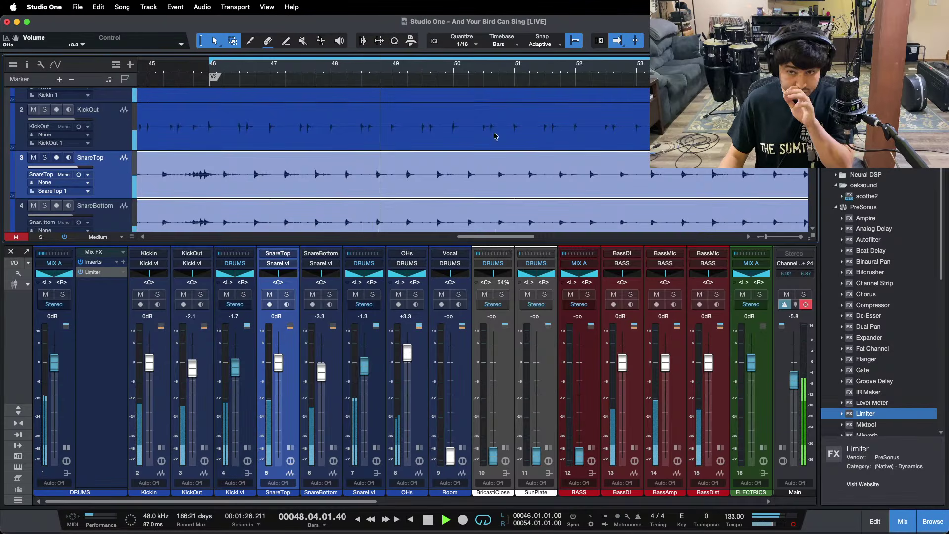
{"action": "mouse_move", "coordinate": [513, 514]}
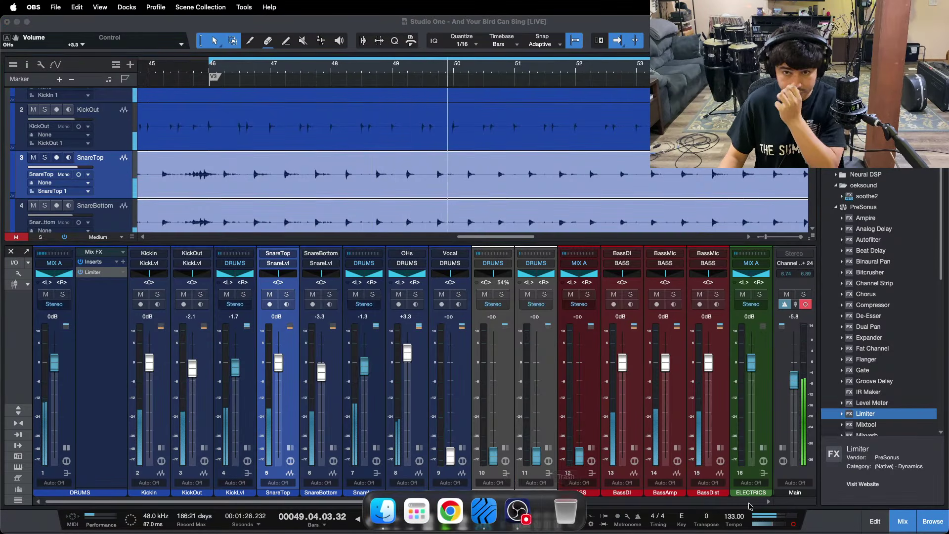
{"action": "left_click", "coordinate": [450, 455], "text": "super"}
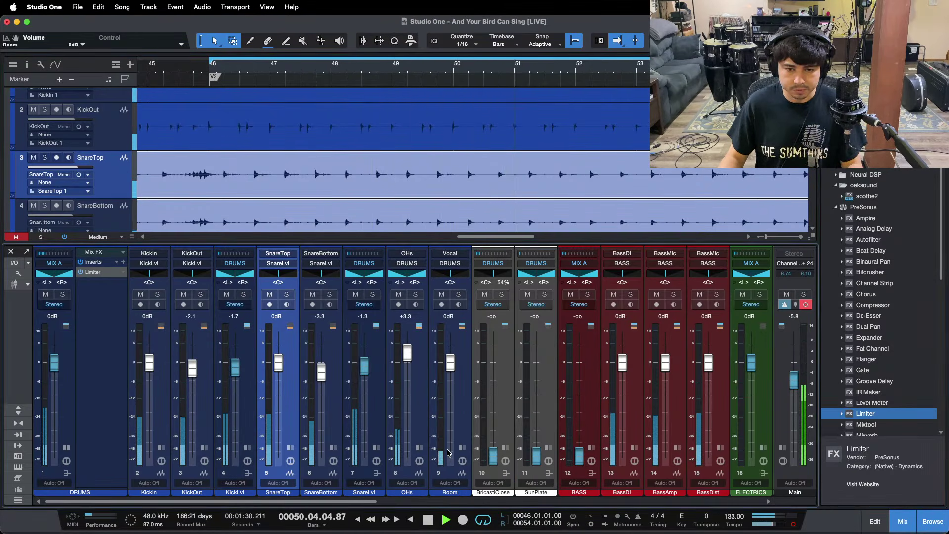
{"action": "left_click", "coordinate": [462, 448]}
{"action": "left_click", "coordinate": [486, 346]}
{"action": "key", "text": "s"}
{"action": "double_click", "coordinate": [494, 263]}
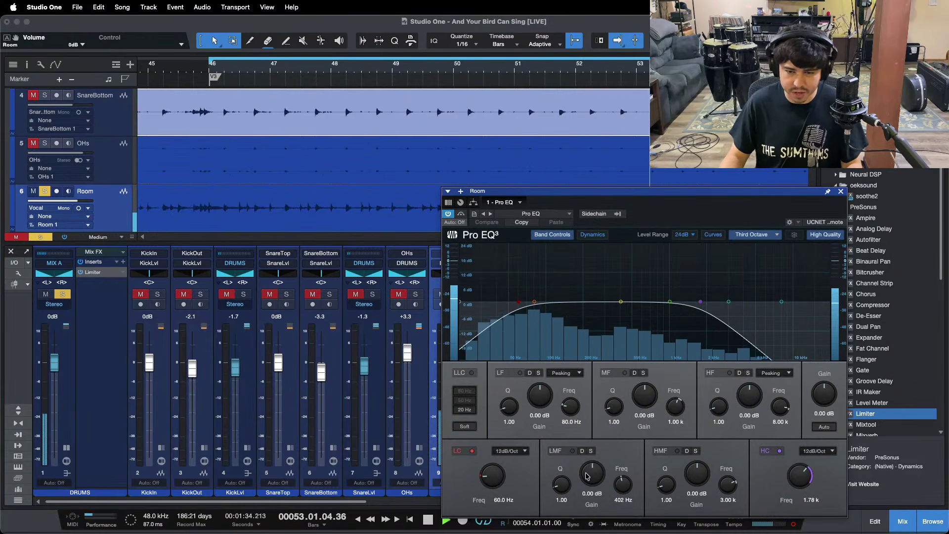
Cut the LMF band of the Room Pro EQ by 19.20 dB at 402 Hz and close the EQ
{"action": "left_click_drag", "start_coordinate": [585, 471], "coordinate": [585, 495]}
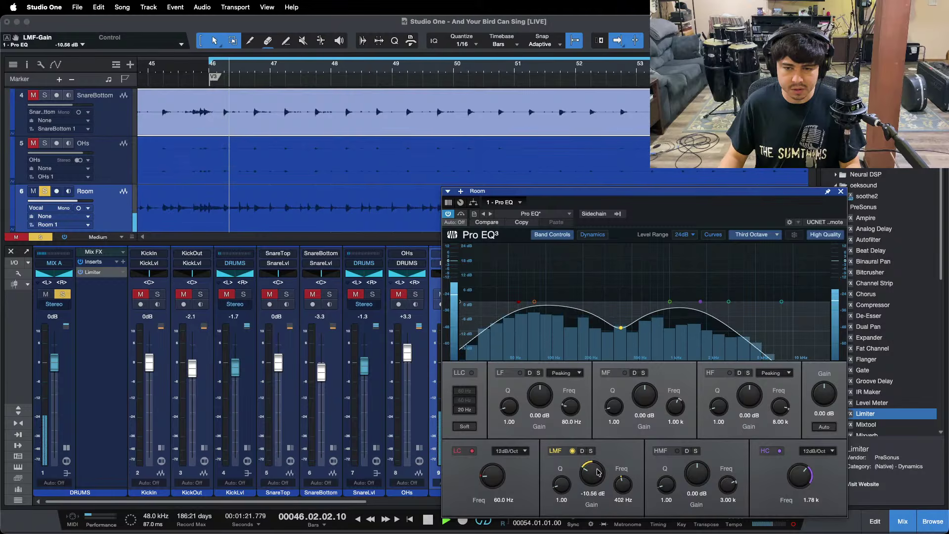
{"action": "scroll", "coordinate": [597, 472], "scroll_direction": "down", "scroll_amount": 6}
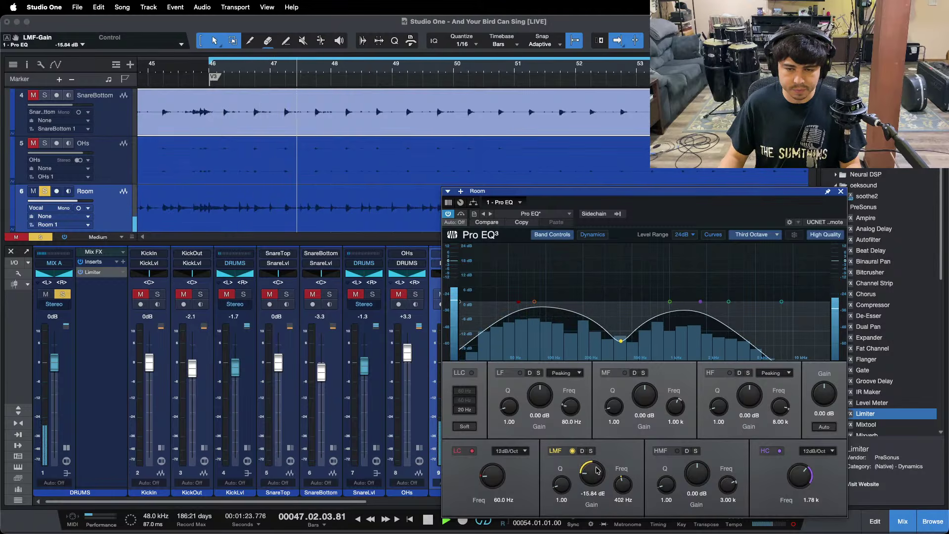
{"action": "scroll", "coordinate": [597, 471], "scroll_direction": "down", "scroll_amount": 3}
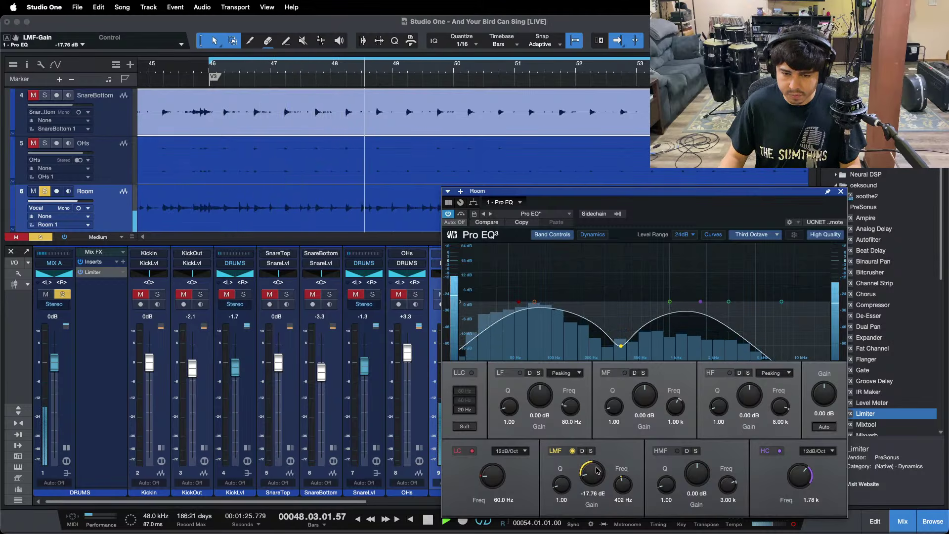
{"action": "scroll", "coordinate": [597, 470], "scroll_direction": "down", "scroll_amount": 2}
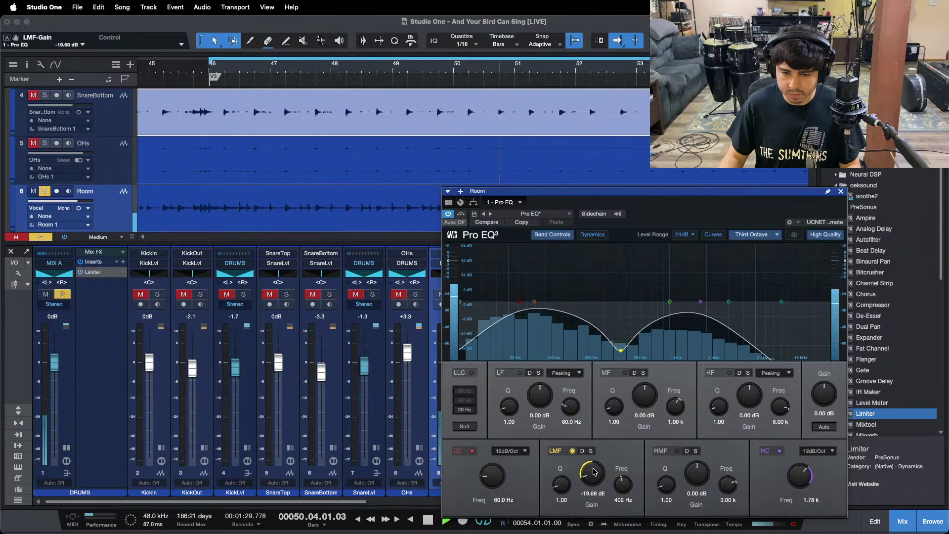
{"action": "left_click", "coordinate": [841, 193]}
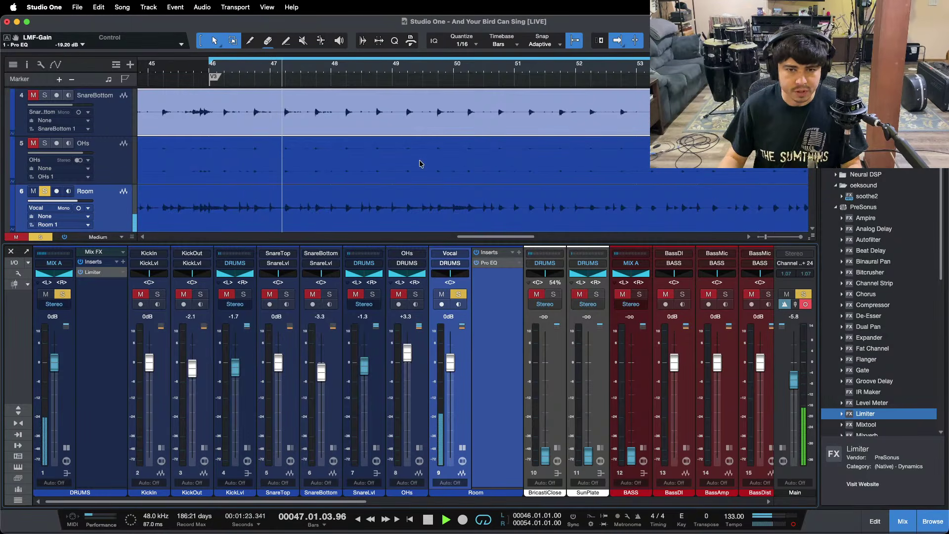
{"action": "left_click", "coordinate": [490, 262]}
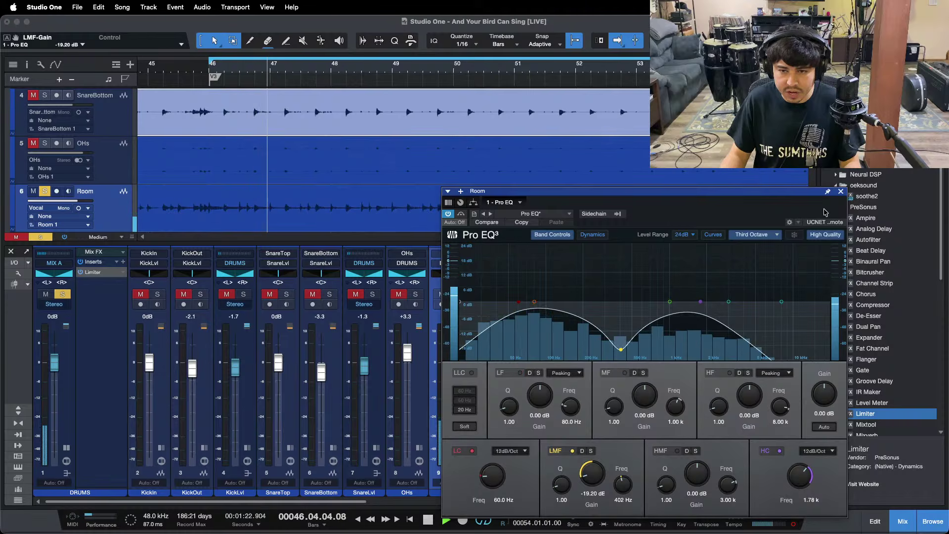
{"action": "left_click", "coordinate": [841, 191]}
Unsolo the Room channel and blend it into the full drums with its fader at -10.8 dB
{"action": "key", "text": "s"}
{"action": "left_click_drag", "start_coordinate": [448, 367], "coordinate": [448, 423]}
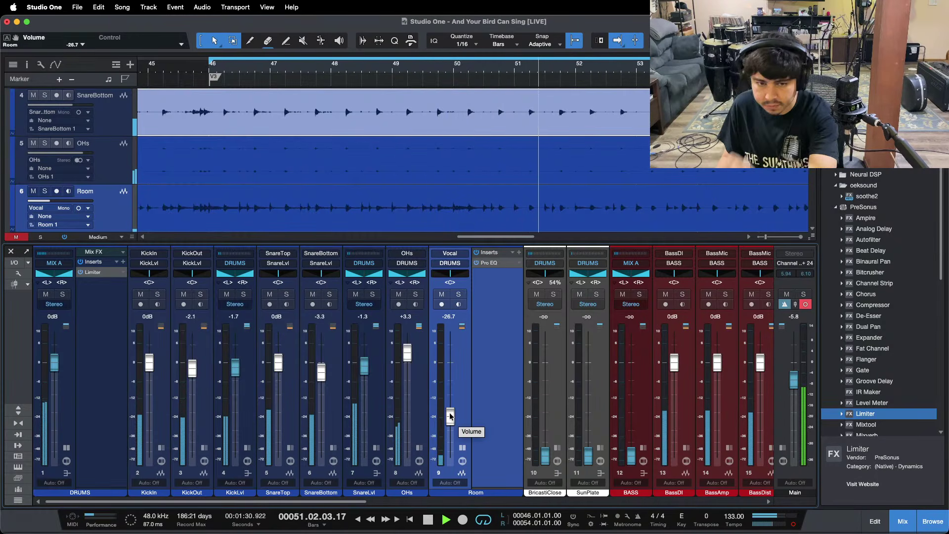
{"action": "scroll", "coordinate": [450, 416], "scroll_direction": "up", "scroll_amount": 3}
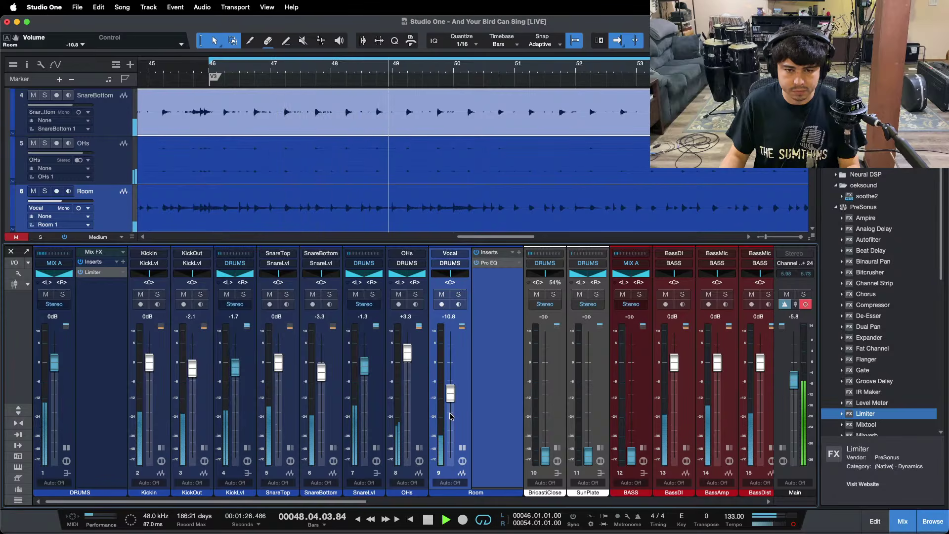
{"action": "left_click_drag", "start_coordinate": [450, 417], "coordinate": [451, 361]}
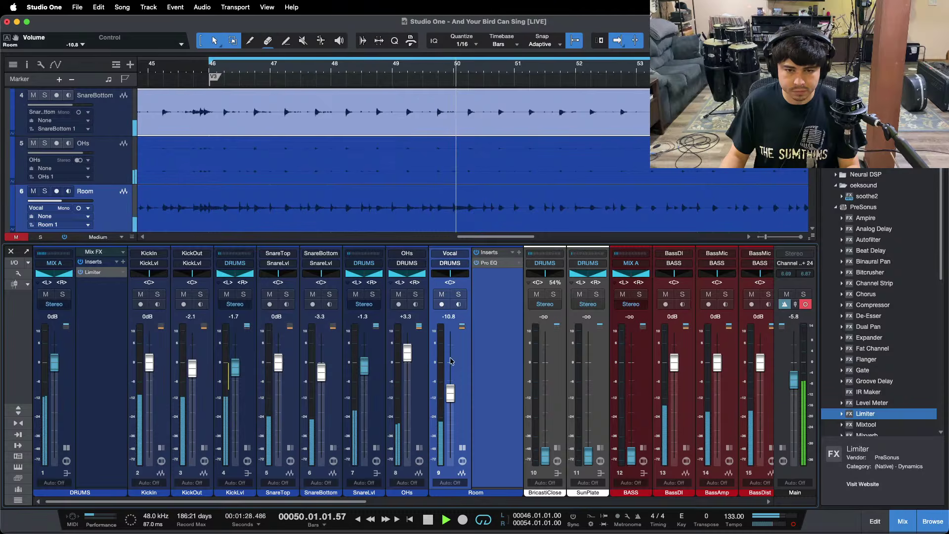
Compare the drums with the Room channel muted and soloed, and raise its fader to -8.3 dB
{"action": "left_click", "coordinate": [442, 295]}
{"action": "left_click", "coordinate": [442, 295]}
{"action": "left_click", "coordinate": [459, 294]}
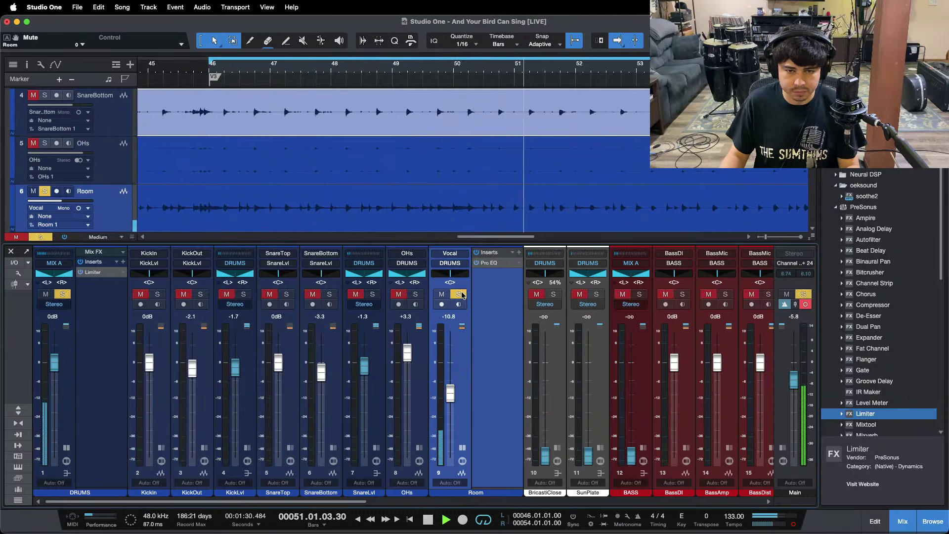
{"action": "left_click", "coordinate": [460, 295]}
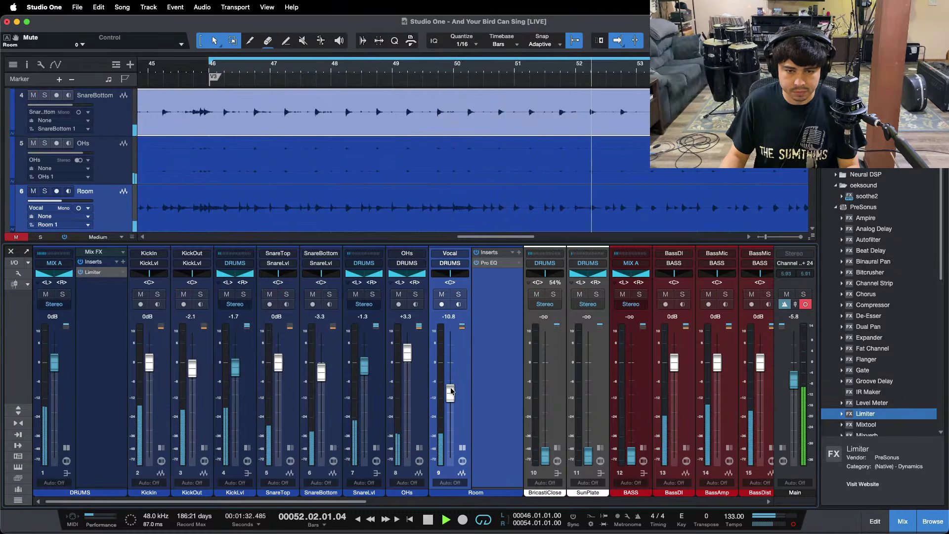
{"action": "left_click_drag", "start_coordinate": [450, 394], "coordinate": [452, 391]}
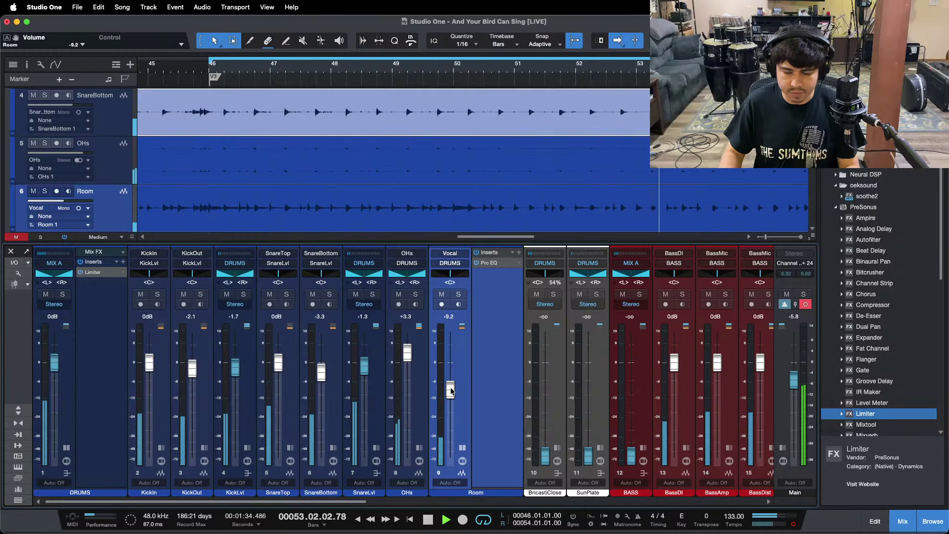
{"action": "scroll", "coordinate": [451, 391], "scroll_direction": "up", "scroll_amount": 1}
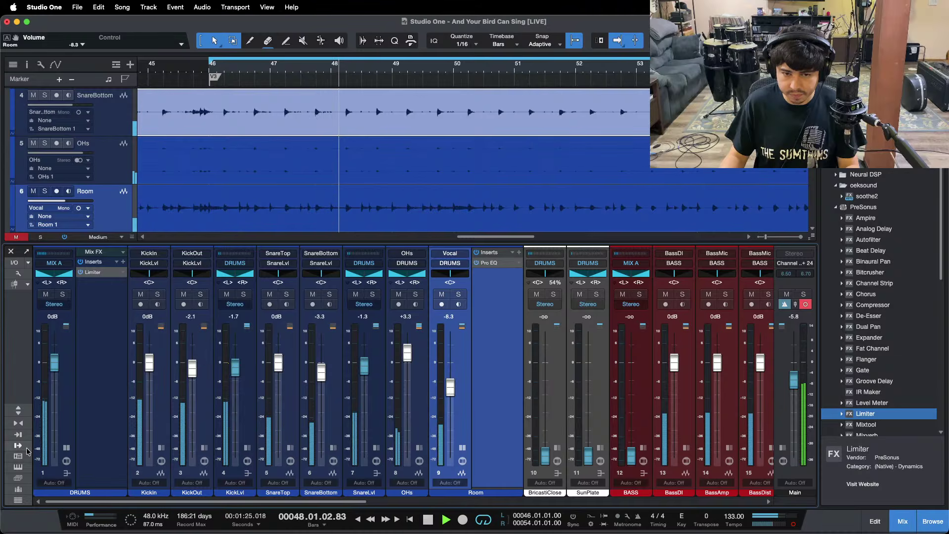
Compare the drums with the Room channel muted, raise its fader to -7.5 dB, and collapse the DRUMS and Room insert racks
{"action": "left_click", "coordinate": [66, 448]}
{"action": "left_click", "coordinate": [391, 295]}
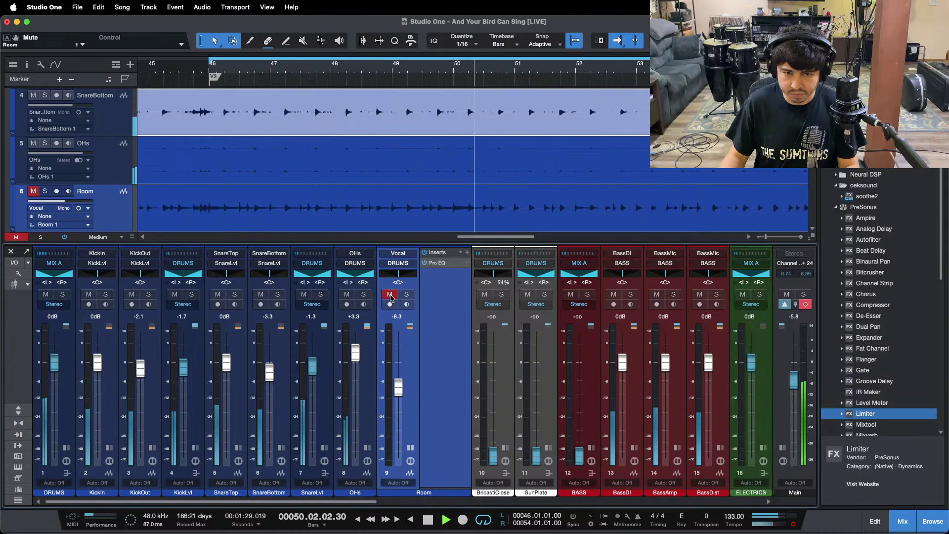
{"action": "left_click", "coordinate": [390, 296]}
{"action": "scroll", "coordinate": [399, 365], "scroll_direction": "up", "scroll_amount": 2}
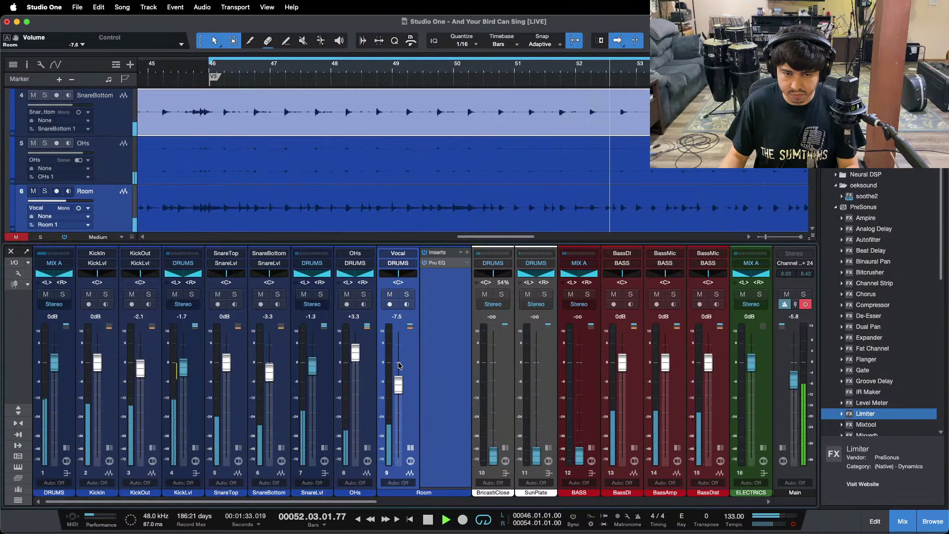
{"action": "left_click", "coordinate": [410, 447]}
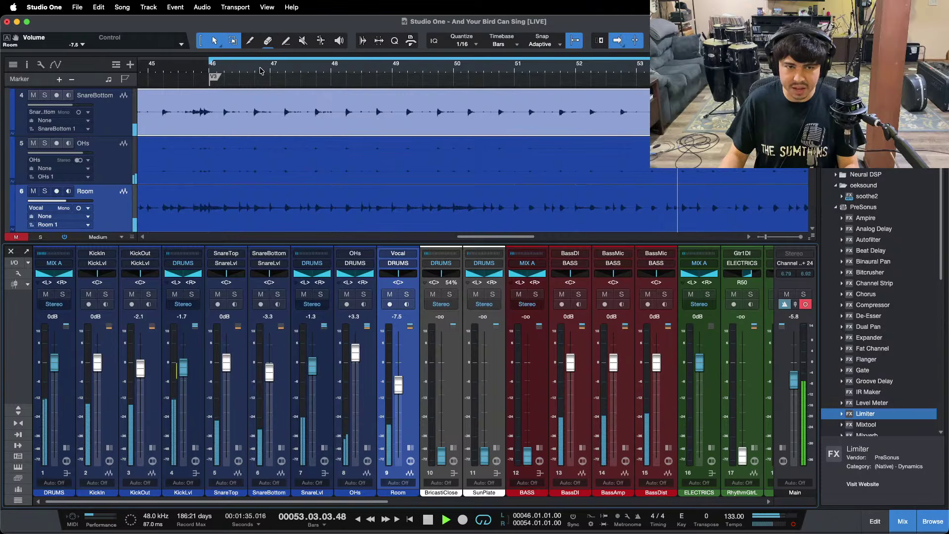
Turn off looping and listen to the drums from an earlier section of the song
{"action": "left_click_drag", "start_coordinate": [261, 71], "coordinate": [483, 29]}
{"action": "key", "text": "f"}
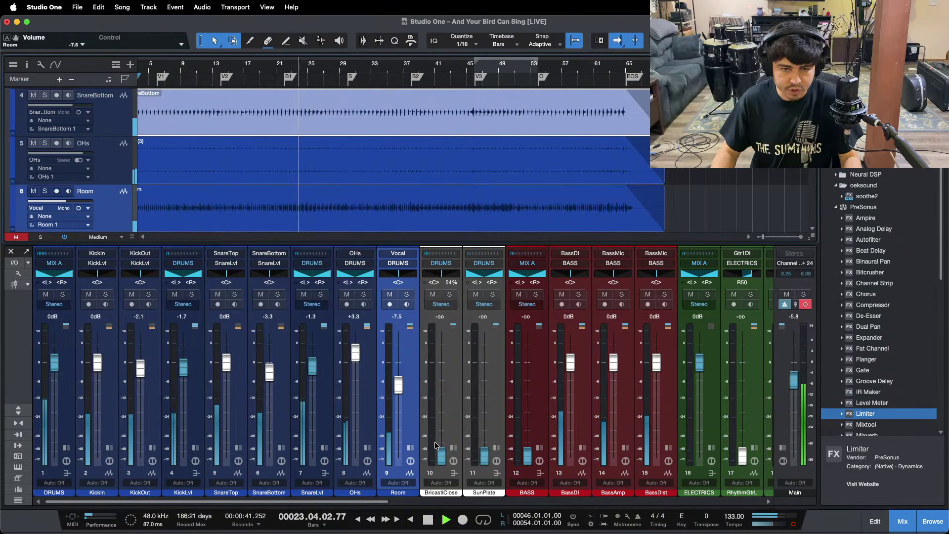
{"action": "left_click", "coordinate": [519, 517]}
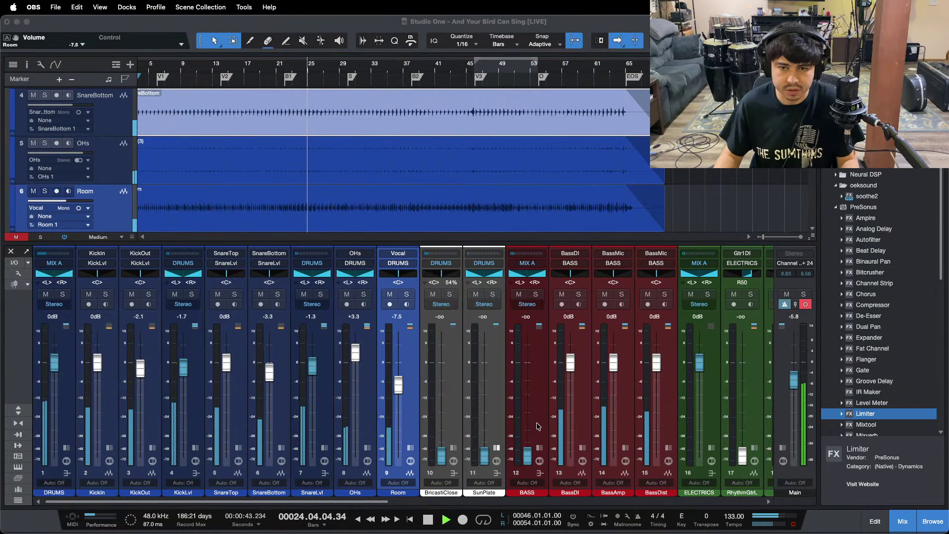
{"action": "left_click", "coordinate": [904, 482]}
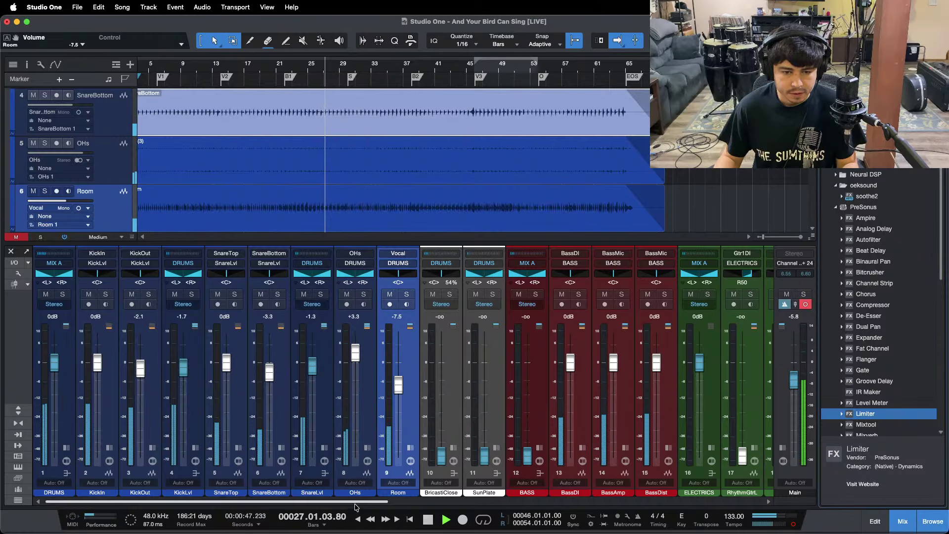
{"action": "key", "text": "space"}
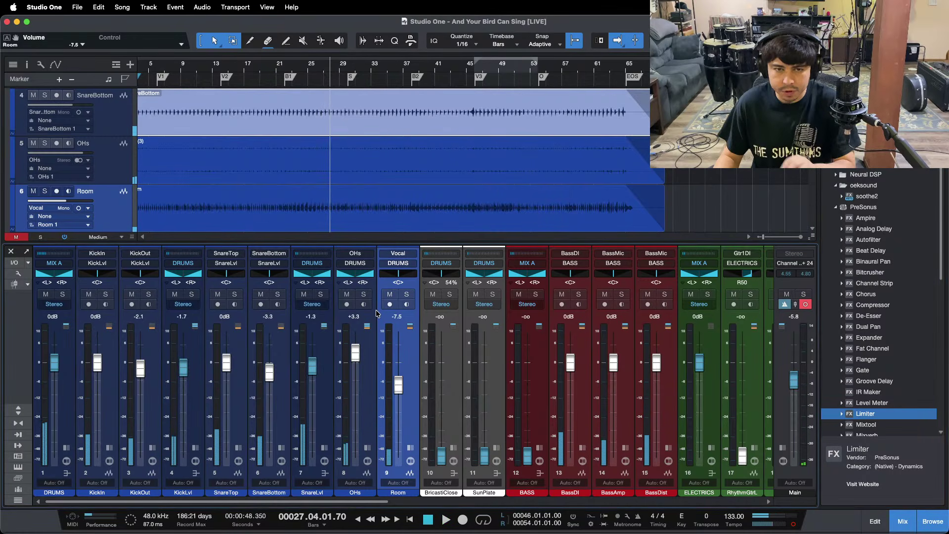
Compare the drums with the Room channel soloed and muted, and set its fader to -7.1 dB
{"action": "left_click", "coordinate": [408, 295]}
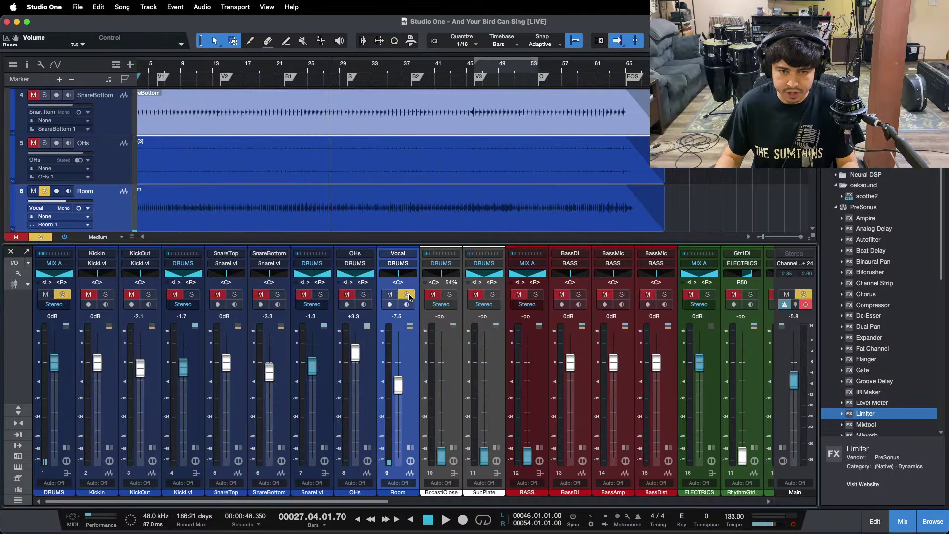
{"action": "key", "text": "space"}
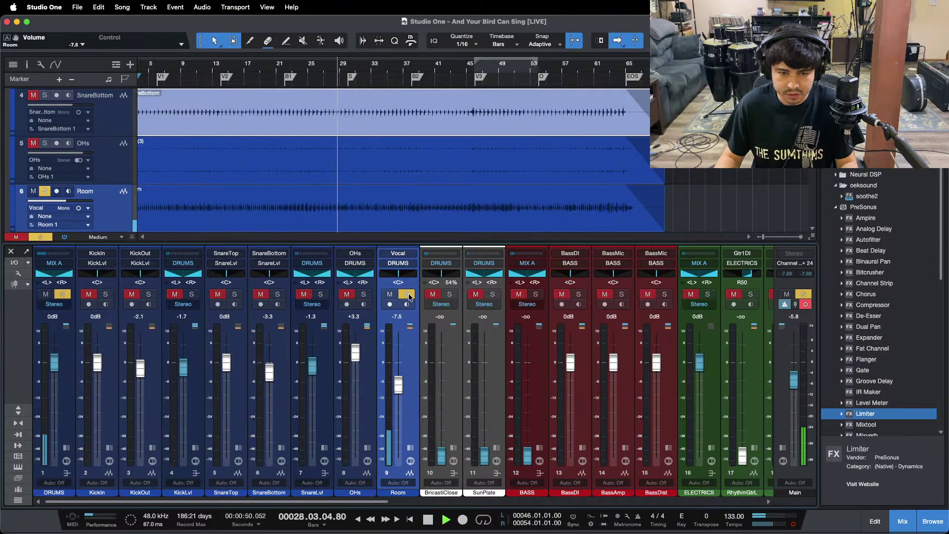
{"action": "left_click", "coordinate": [407, 295]}
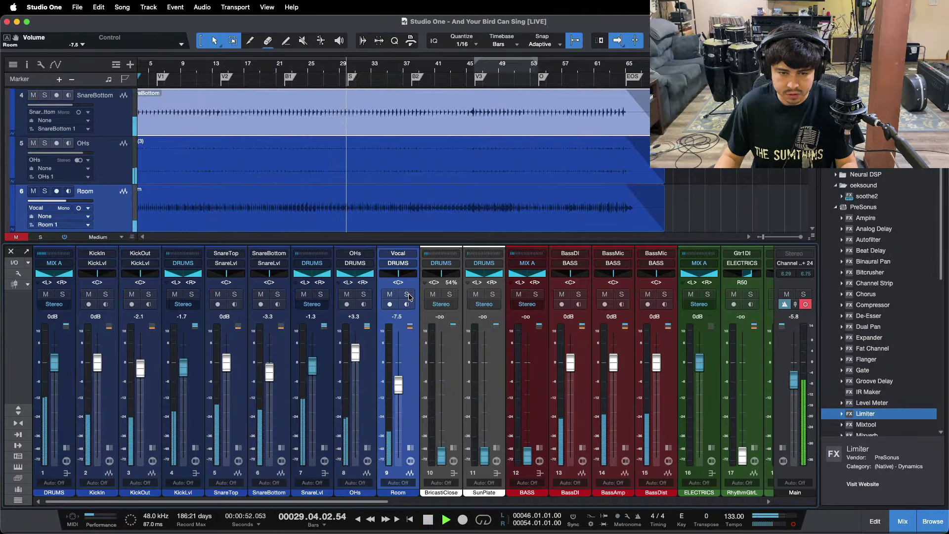
{"action": "left_click", "coordinate": [391, 295]}
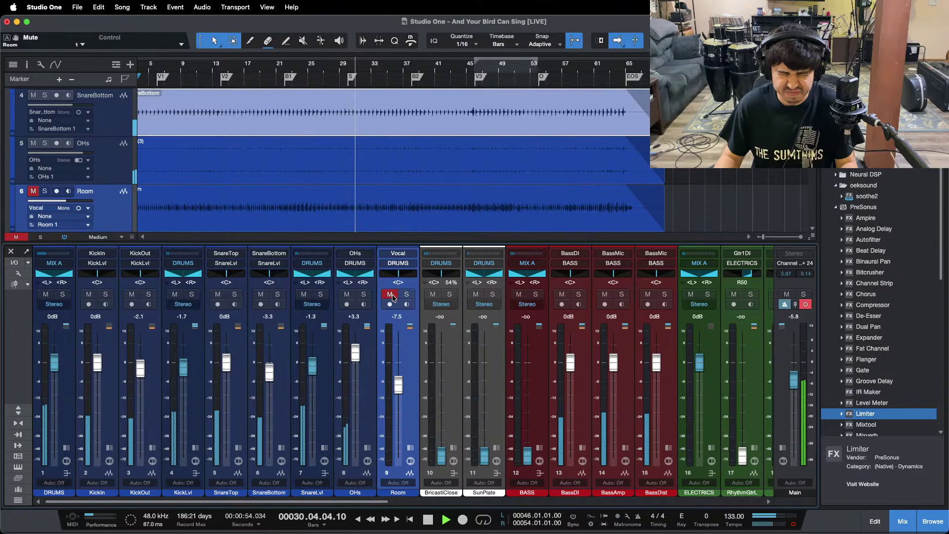
{"action": "left_click", "coordinate": [392, 295]}
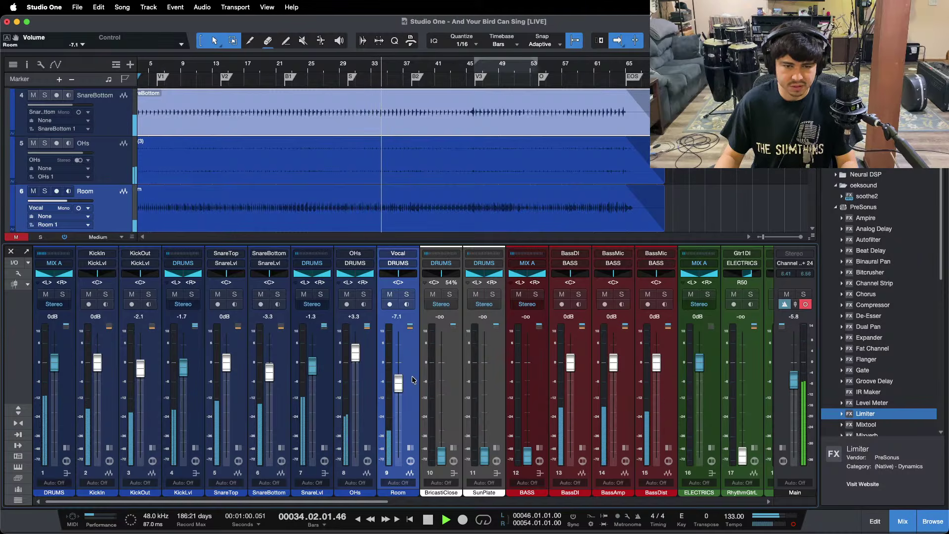
Raise the BricastiClose reverb fader to +3.3 dB and check the settings of its Open AIR insert
{"action": "left_click_drag", "start_coordinate": [441, 461], "coordinate": [442, 400]}
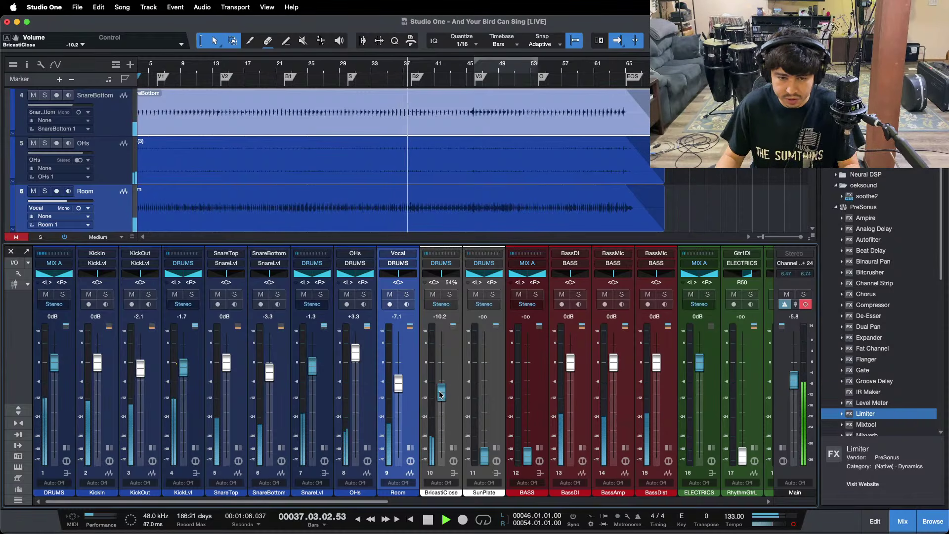
{"action": "left_click_drag", "start_coordinate": [441, 394], "coordinate": [443, 351]}
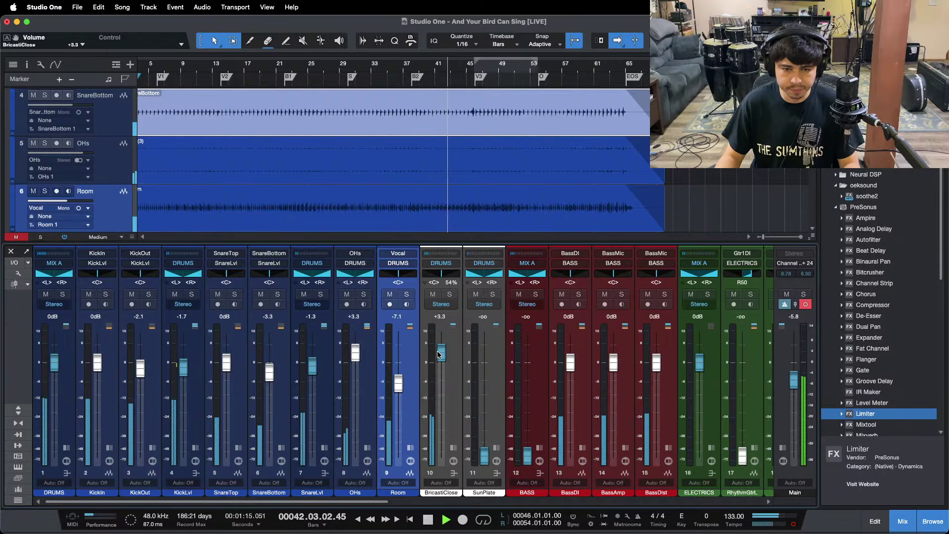
{"action": "left_click", "coordinate": [454, 448]}
{"action": "double_click", "coordinate": [488, 274]}
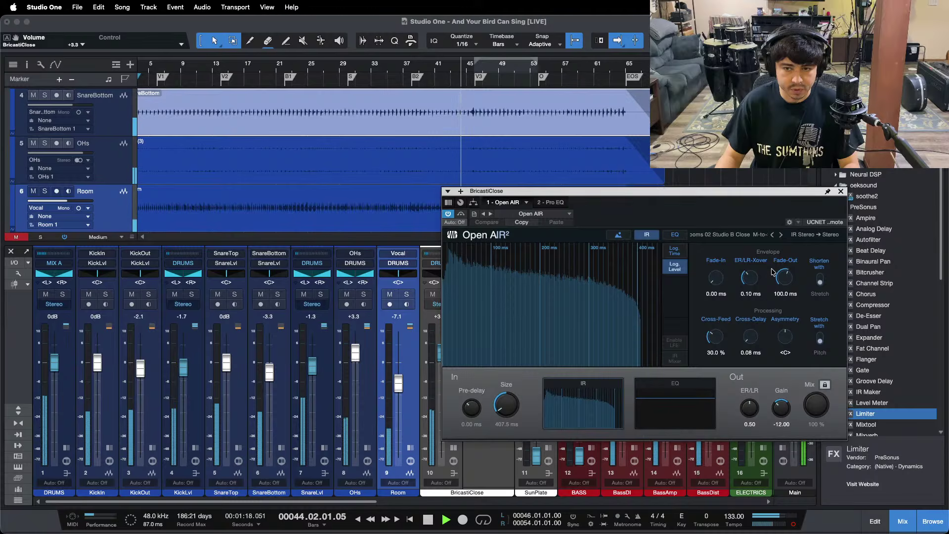
{"action": "left_click", "coordinate": [841, 192]}
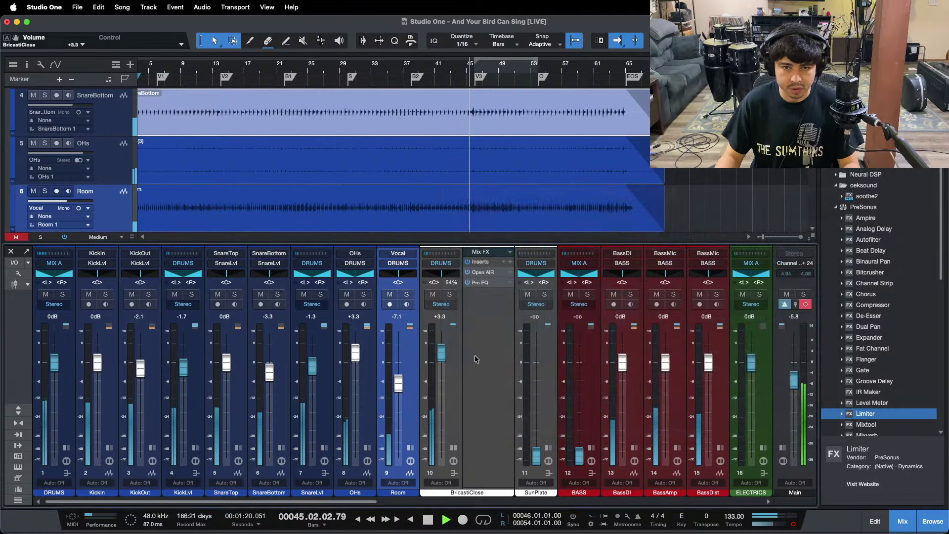
{"action": "key", "text": "space"}
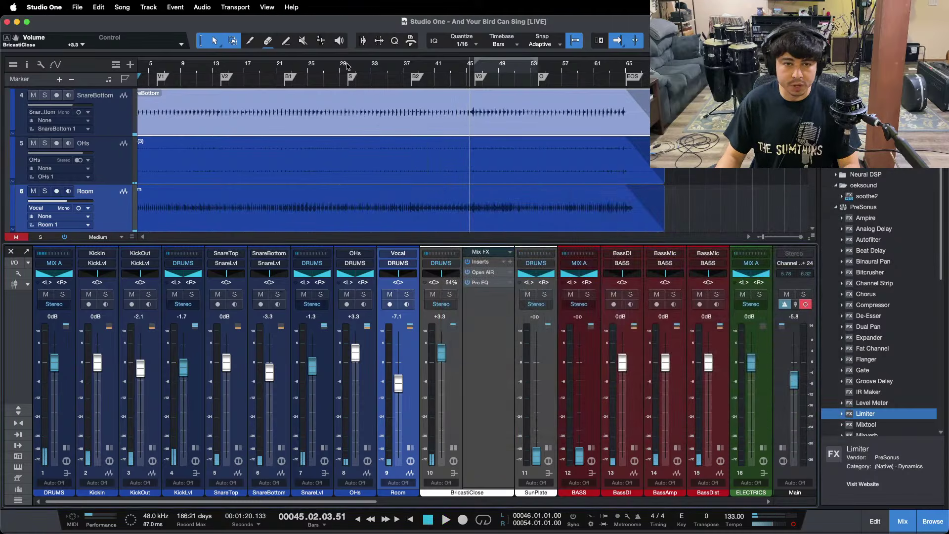
{"action": "left_click", "coordinate": [347, 65]}
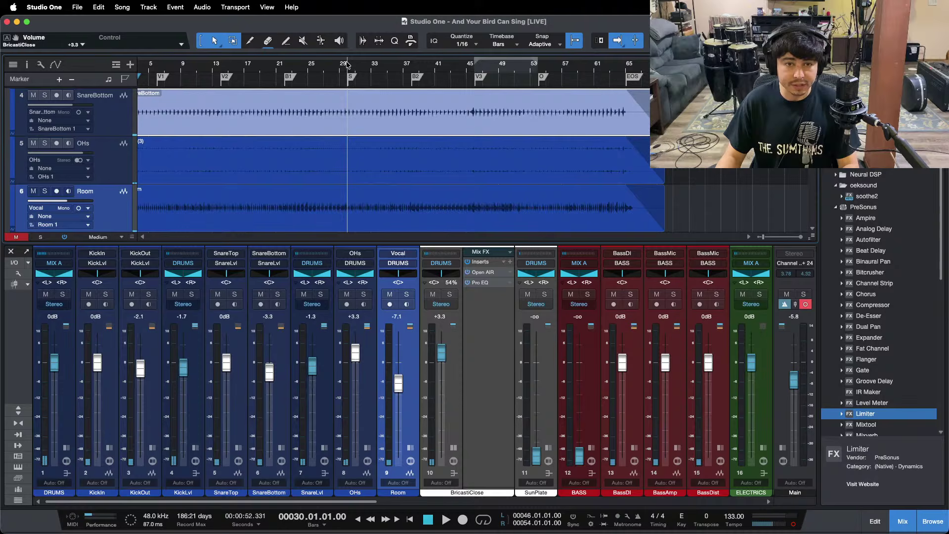
{"action": "left_click", "coordinate": [453, 449]}
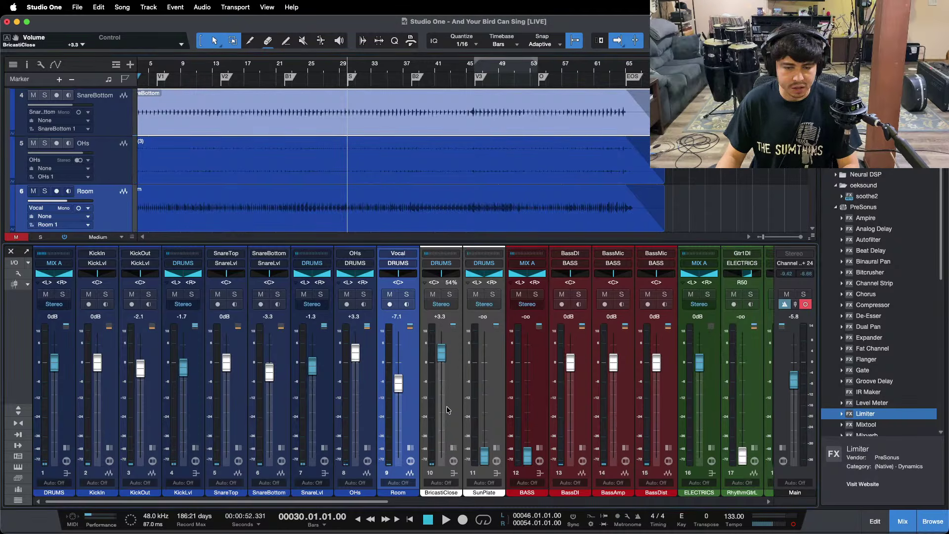
Save the song, hide the mixer to show the full arrangement, and play the drums from bar 22
{"action": "left_click", "coordinate": [286, 73]}
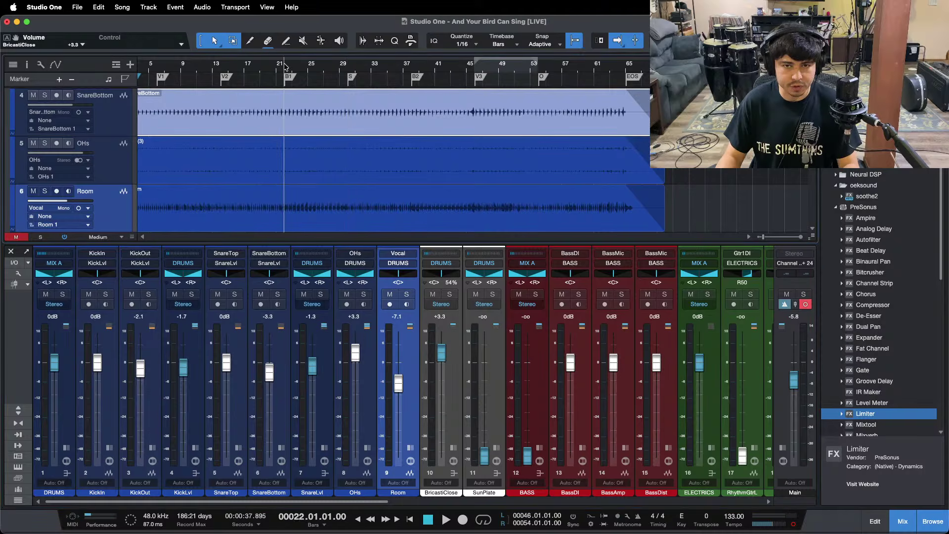
{"action": "scroll", "coordinate": [321, 124], "scroll_direction": "left", "scroll_amount": 1}
{"action": "key", "text": "super+s"}
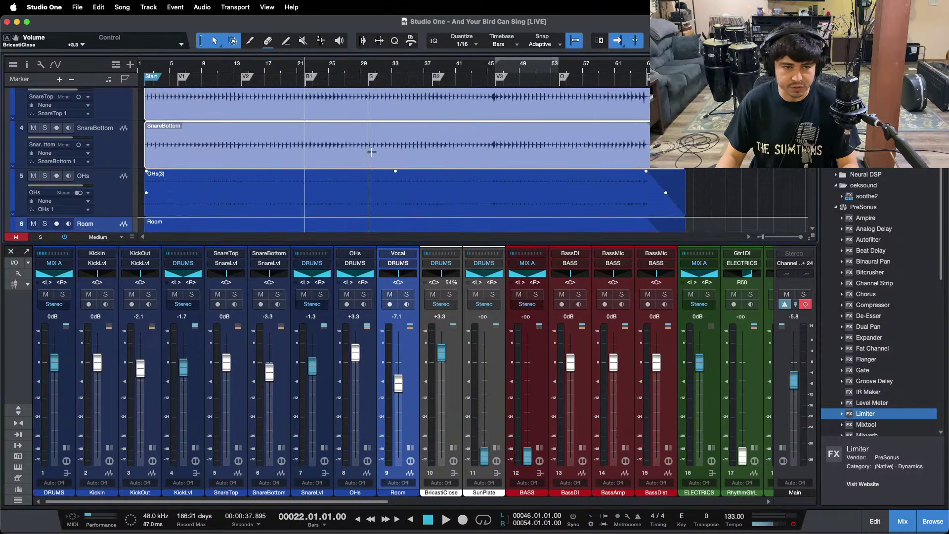
{"action": "key", "text": "F3"}
{"action": "key", "text": "super+s"}
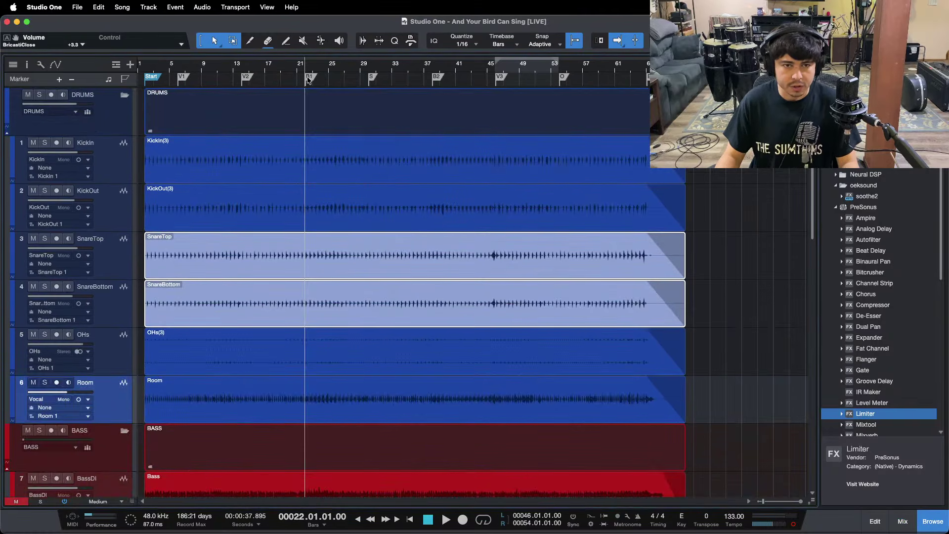
{"action": "key", "text": "space"}
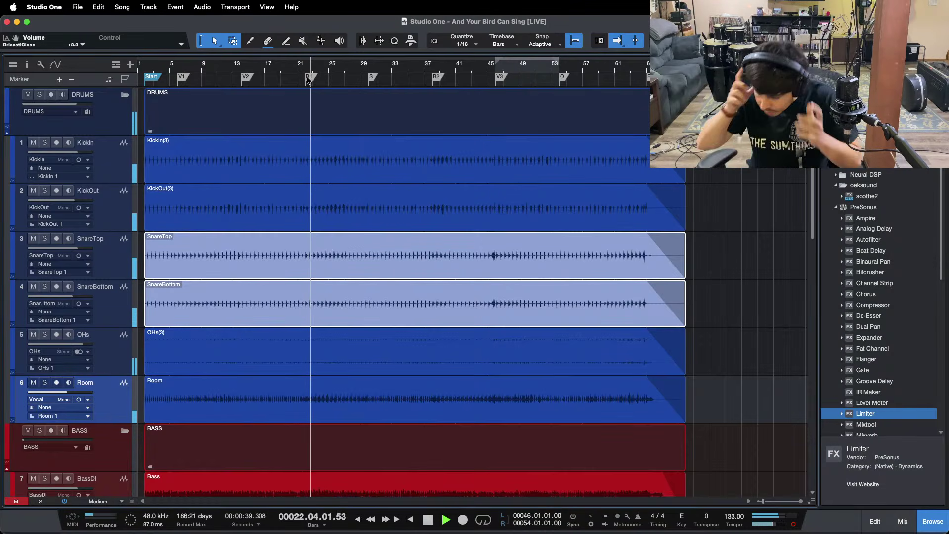
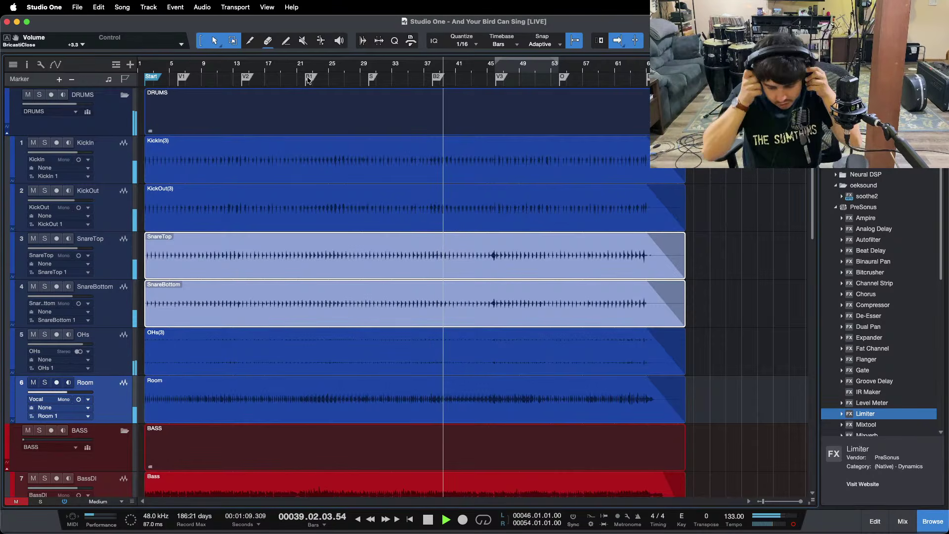
{"action": "mouse_move", "coordinate": [450, 529]}
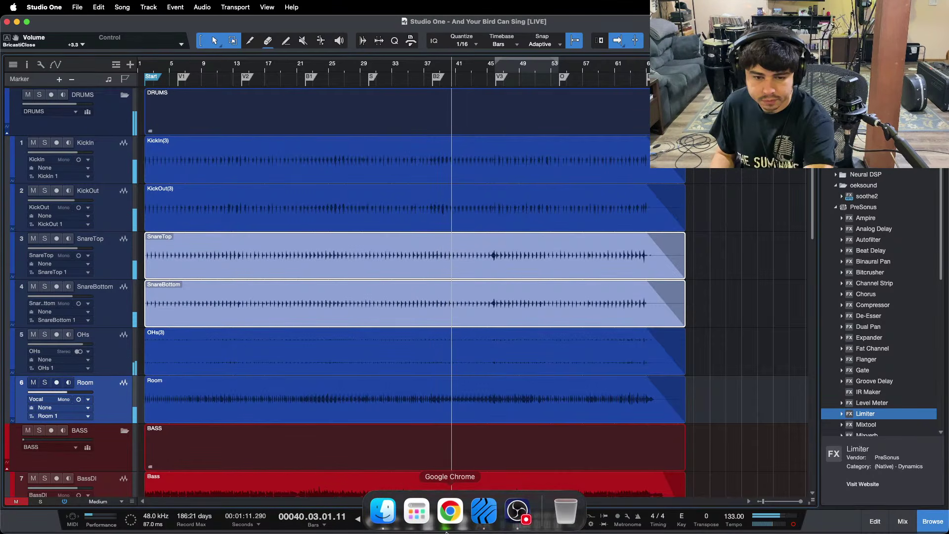
{"action": "left_click", "coordinate": [527, 520]}
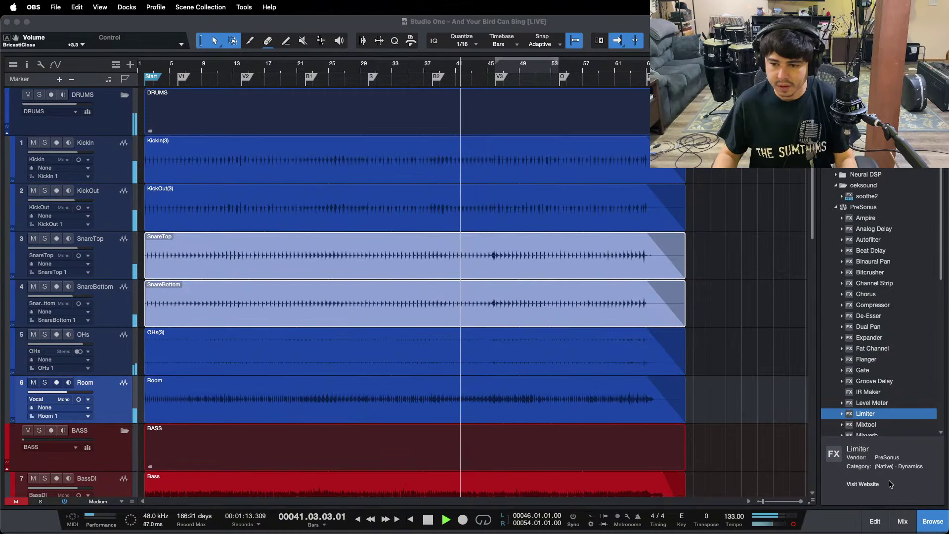
{"action": "left_click", "coordinate": [726, 342]}
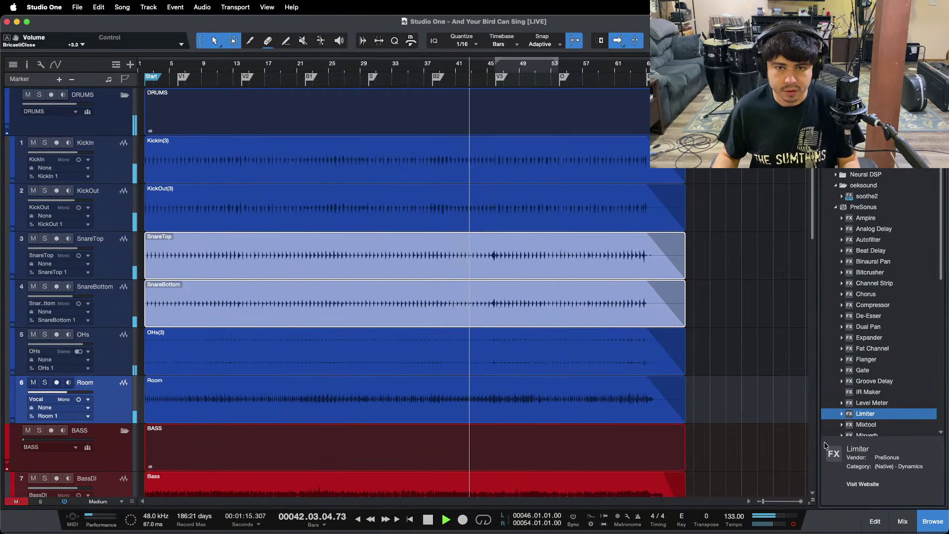
Play from bar 22, set the BASS bus fader to 0 dB and pull the BassDist track's volume fully down
{"action": "scroll", "coordinate": [712, 320], "scroll_direction": "down", "scroll_amount": 3}
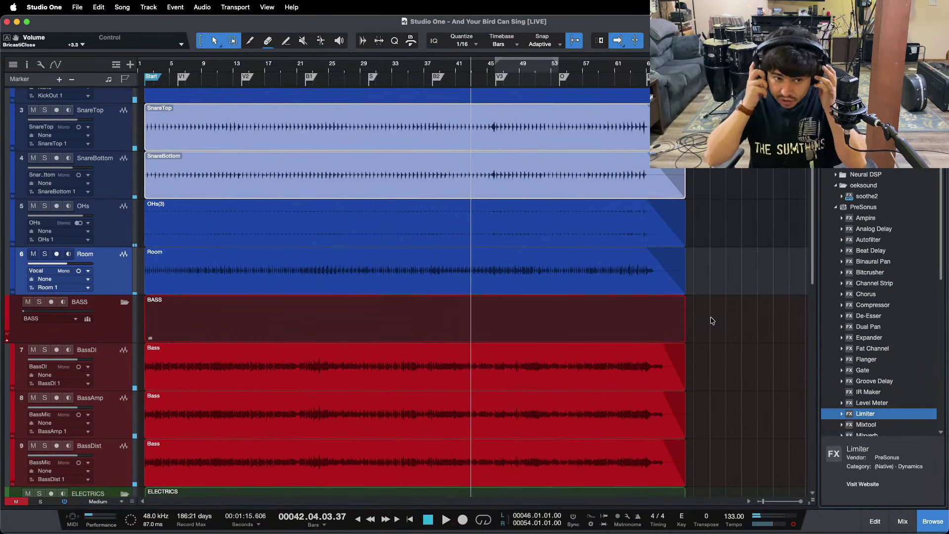
{"action": "scroll", "coordinate": [711, 319], "scroll_direction": "down", "scroll_amount": 2}
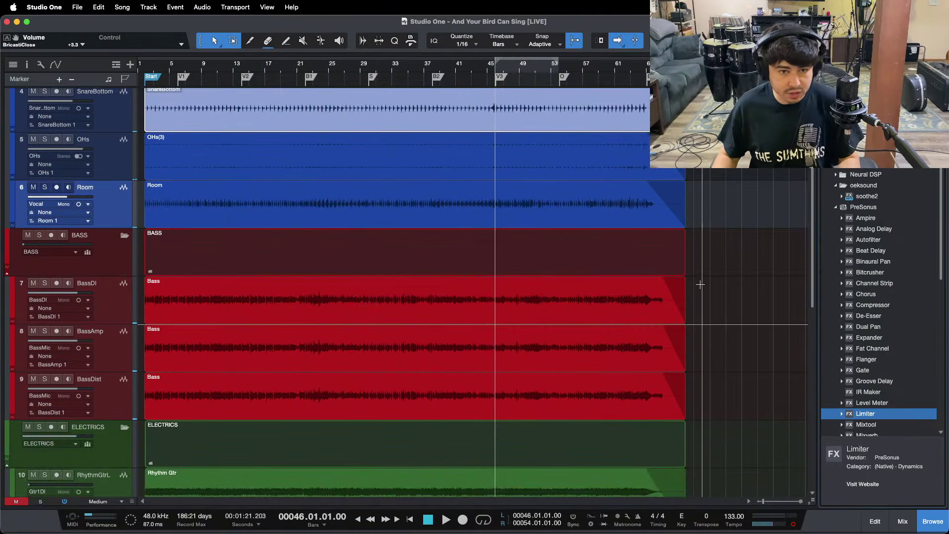
{"action": "left_click", "coordinate": [306, 65]}
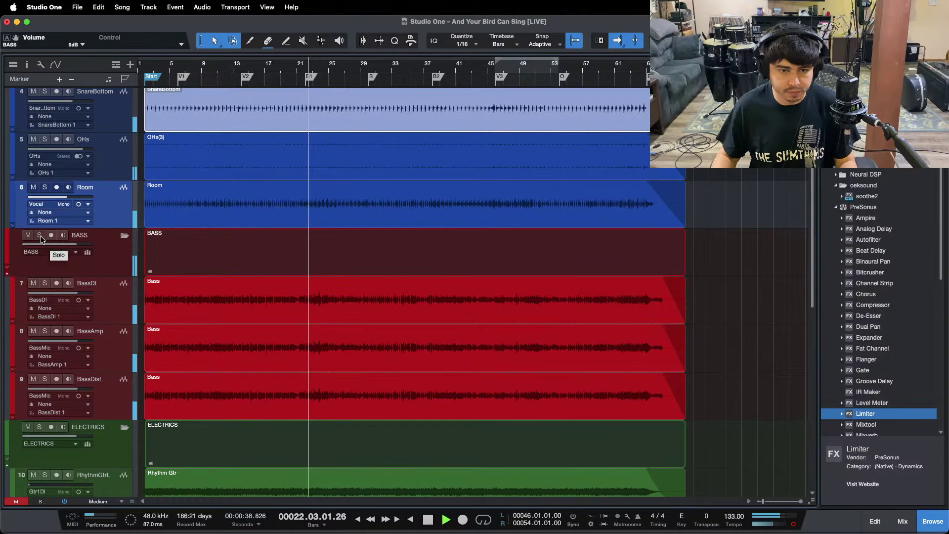
{"action": "left_click_drag", "start_coordinate": [77, 392], "coordinate": [24, 390]}
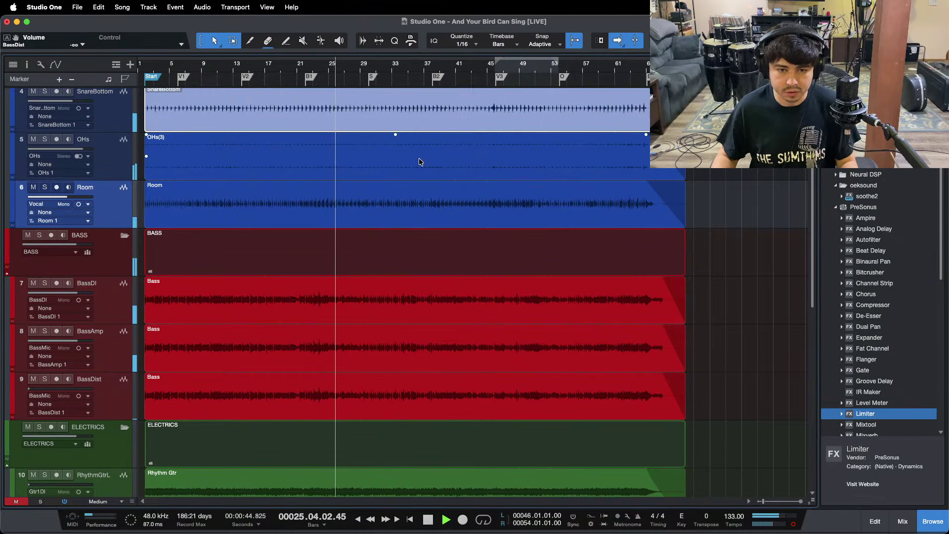
Play from bar 46 and solo the BASS bus in the mixer with its insert rack expanded
{"action": "left_click", "coordinate": [494, 69]}
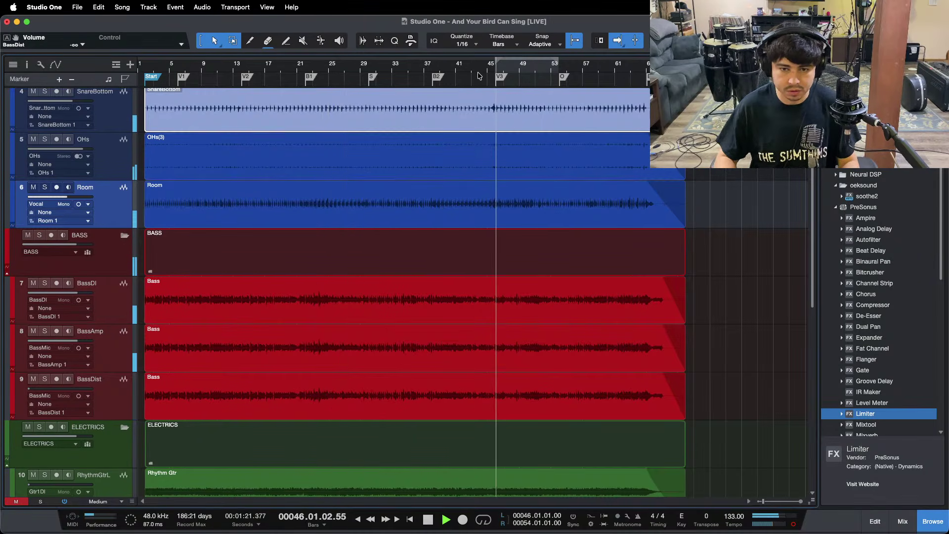
{"action": "key", "text": "F3"}
{"action": "left_click", "coordinate": [538, 473]}
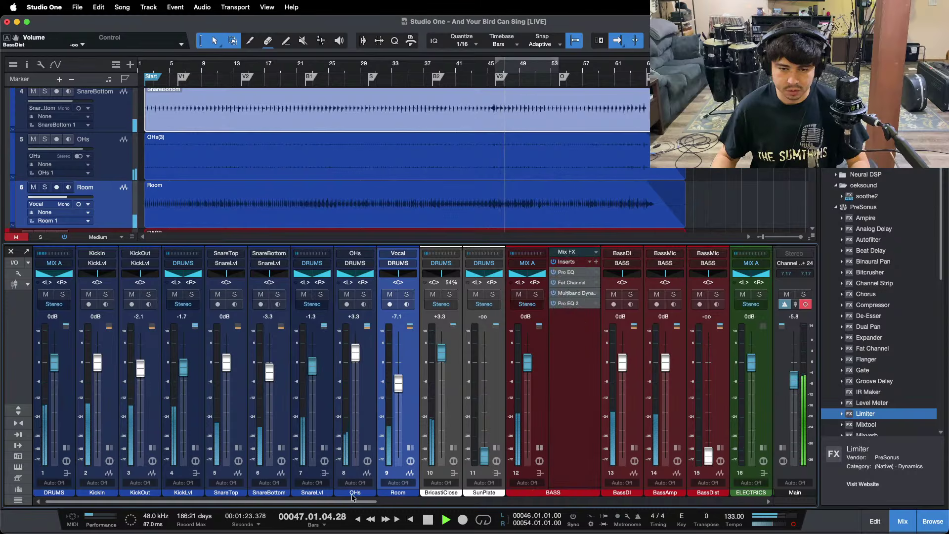
{"action": "scroll", "coordinate": [423, 373], "scroll_direction": "right", "scroll_amount": 5}
{"action": "left_click", "coordinate": [402, 363]}
{"action": "key", "text": "s"}
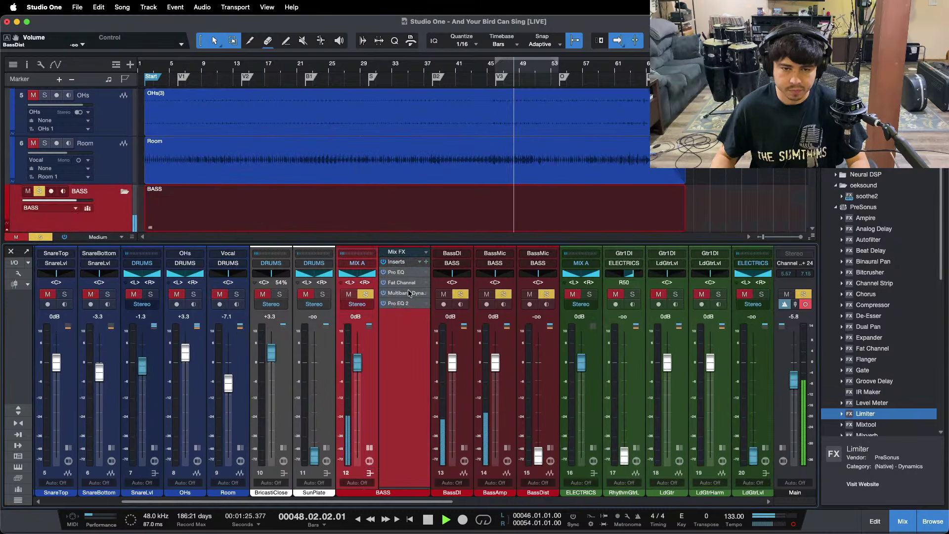
{"action": "left_click_drag", "start_coordinate": [542, 74], "coordinate": [502, 100]}
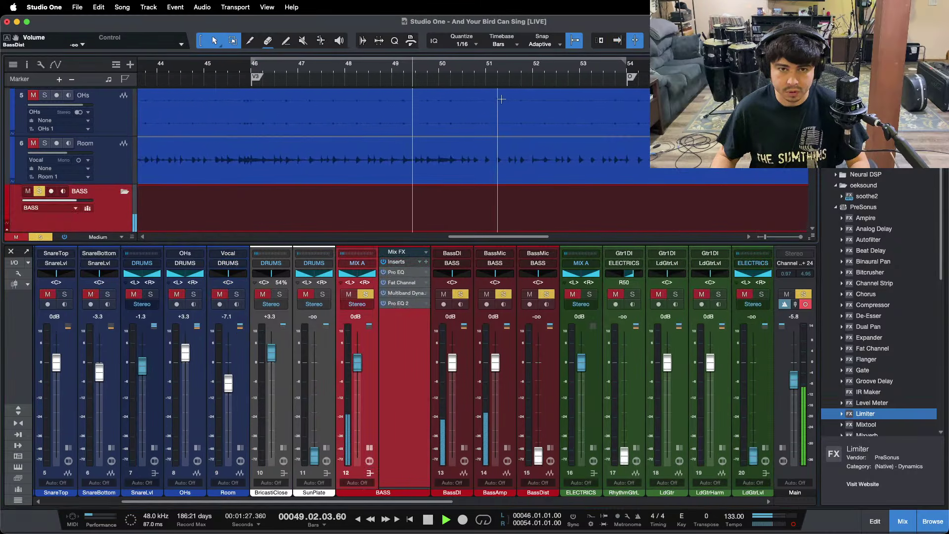
Loop bars 46 to 54 and open the BASS bus's first Pro EQ to examine its curve
{"action": "key", "text": "f"}
{"action": "left_click", "coordinate": [398, 272]}
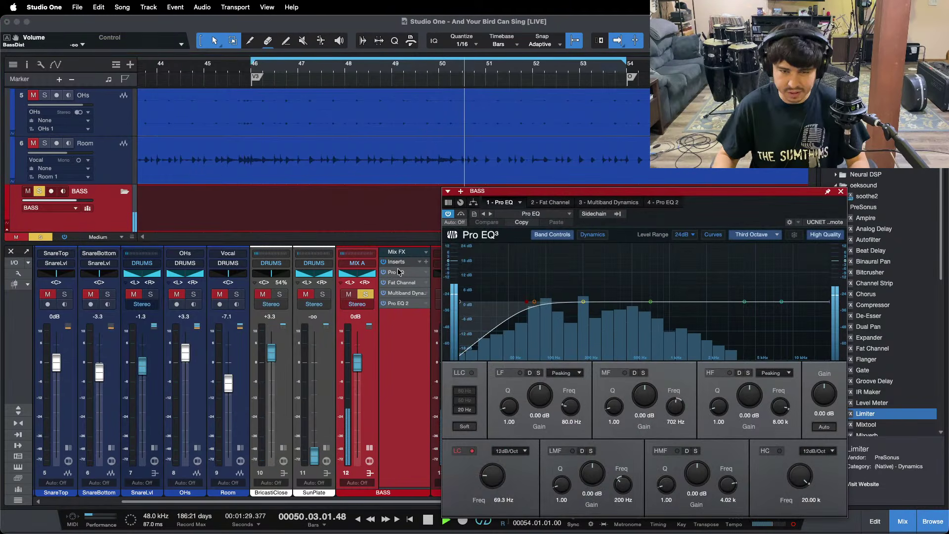
{"action": "left_click_drag", "start_coordinate": [554, 206], "coordinate": [428, 198]}
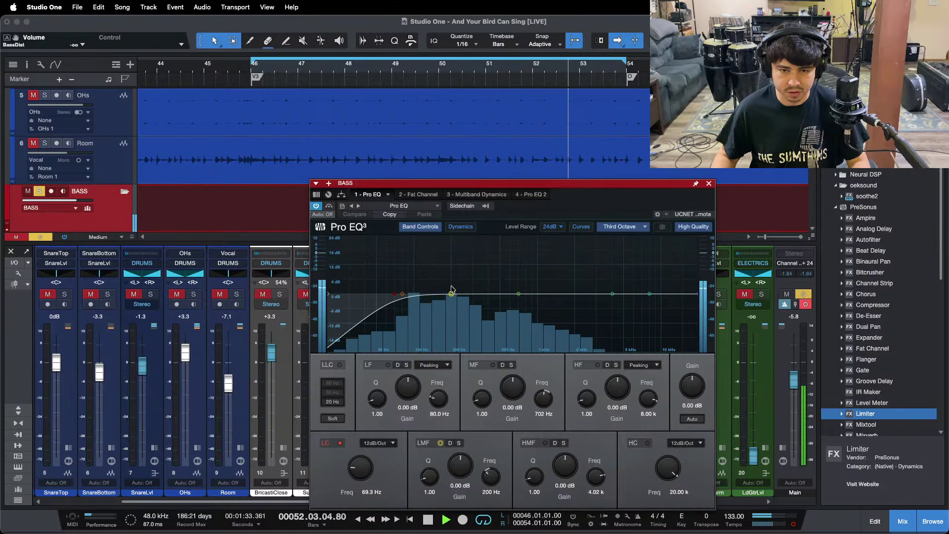
Enable the compressor in the BASS bus's Fat Channel, stop playback and save the song
{"action": "left_click", "coordinate": [424, 196]}
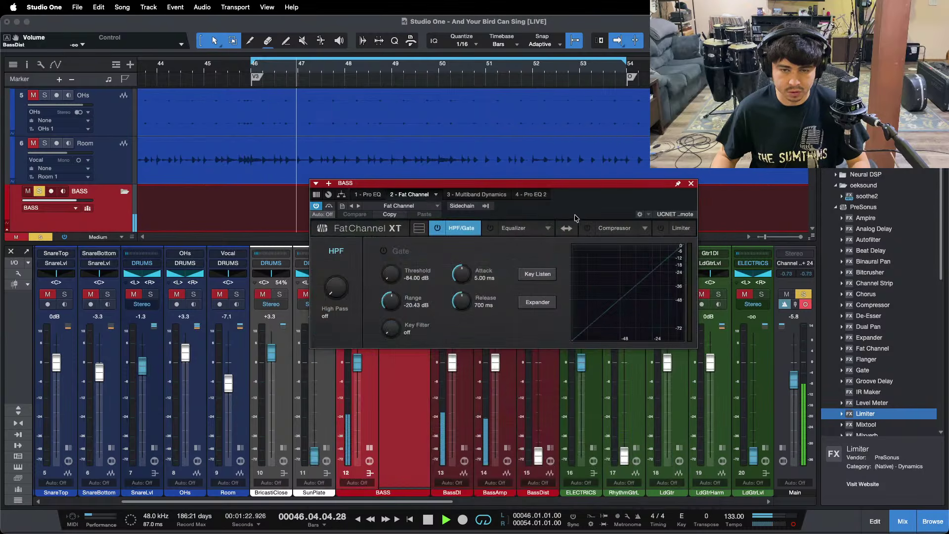
{"action": "left_click", "coordinate": [592, 228]}
{"action": "left_click", "coordinate": [589, 227]}
{"action": "left_click_drag", "start_coordinate": [585, 206], "coordinate": [567, 227]}
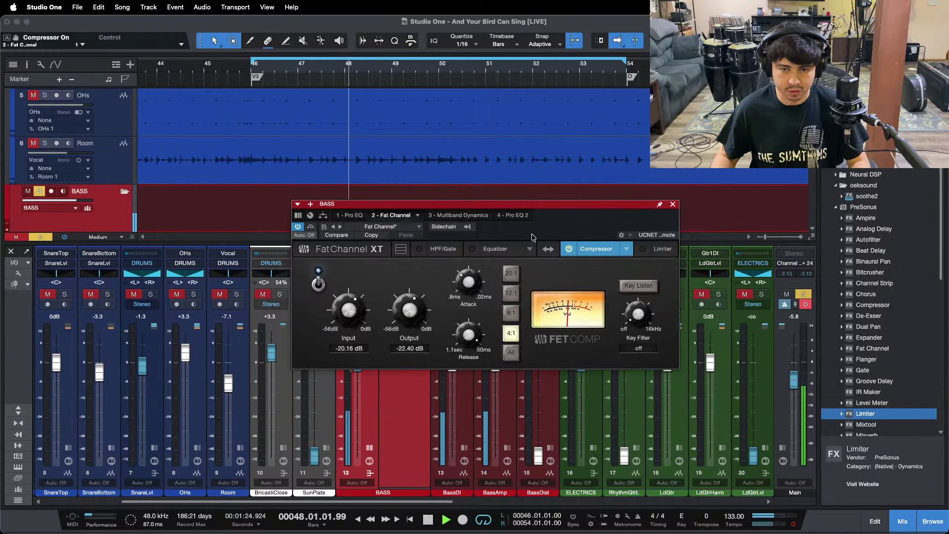
{"action": "key", "text": "space"}
{"action": "key", "text": "super+s"}
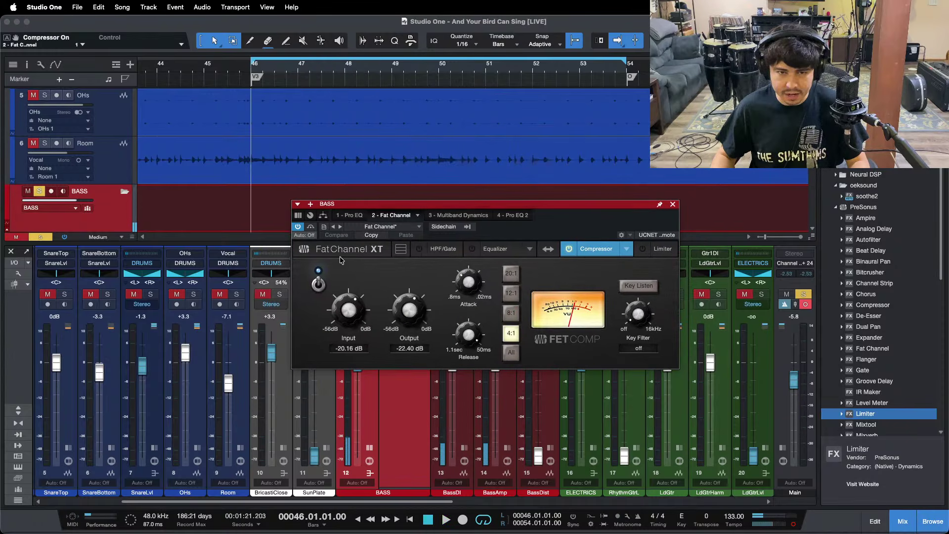
Try boosting and cutting the 200 Hz LMF band in the first Pro EQ, resetting its gain and switching the band off
{"action": "left_click", "coordinate": [356, 215]}
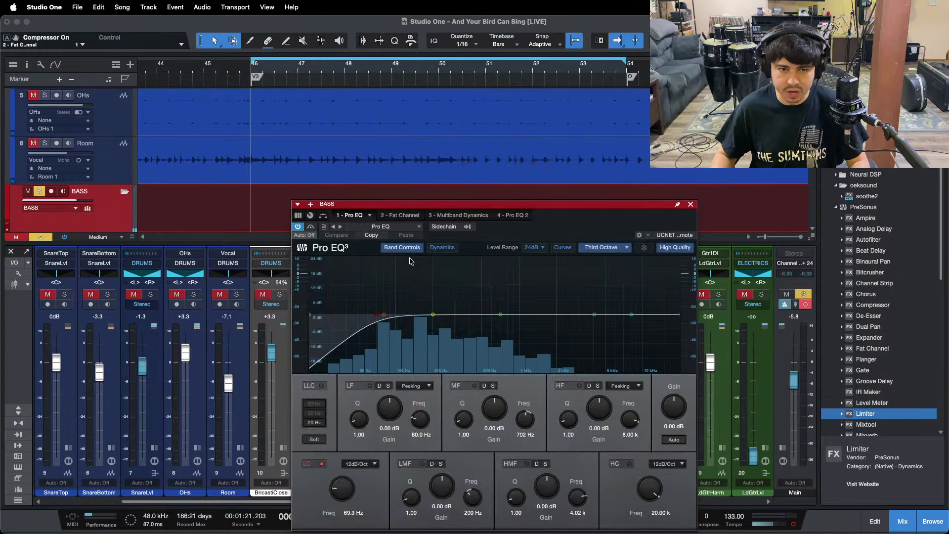
{"action": "left_click", "coordinate": [413, 216]}
{"action": "left_click", "coordinate": [351, 215]}
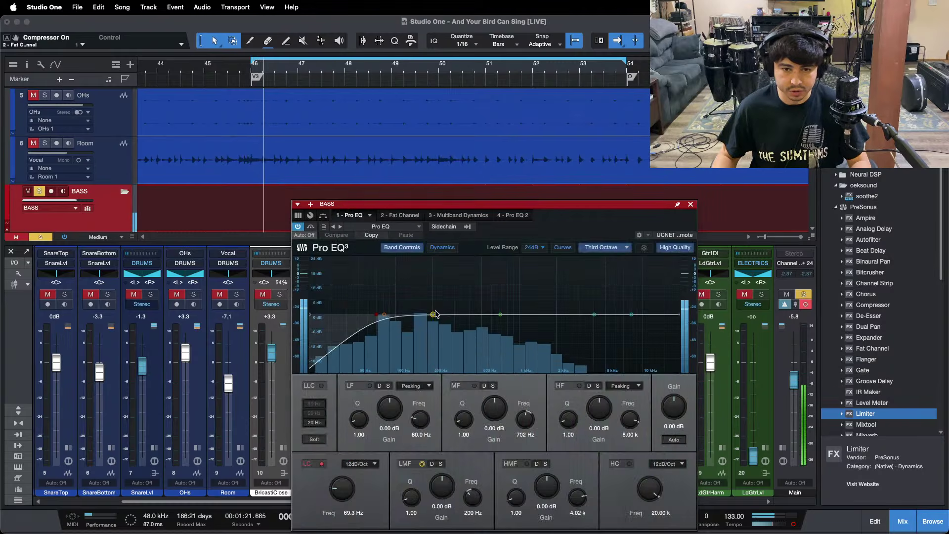
{"action": "left_click_drag", "start_coordinate": [434, 314], "coordinate": [433, 273]}
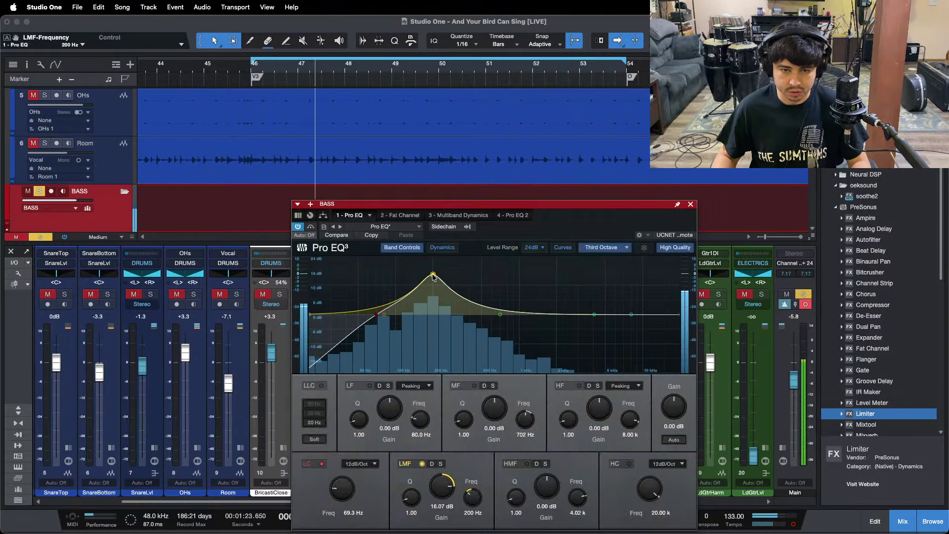
{"action": "double_click", "coordinate": [443, 489]}
{"action": "scroll", "coordinate": [443, 489], "scroll_direction": "down", "scroll_amount": 8}
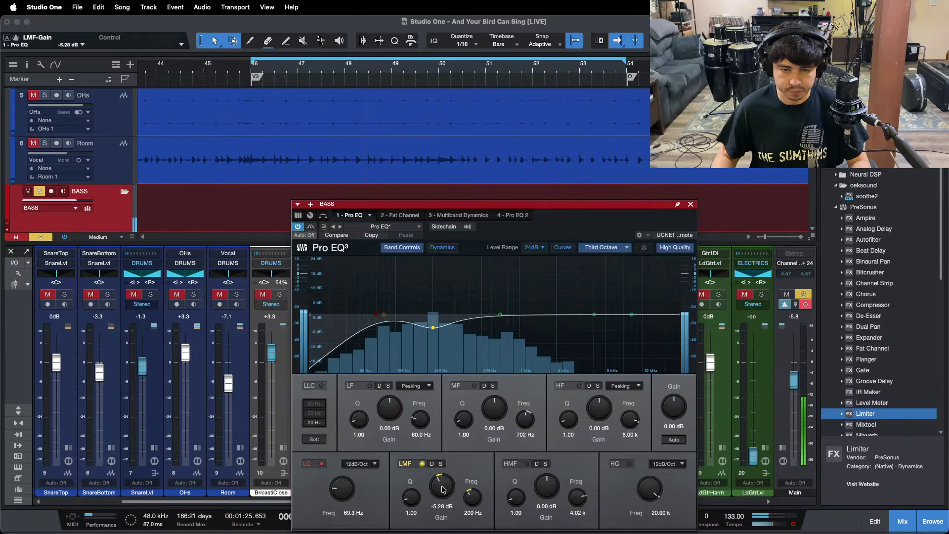
{"action": "scroll", "coordinate": [443, 489], "scroll_direction": "down", "scroll_amount": 1}
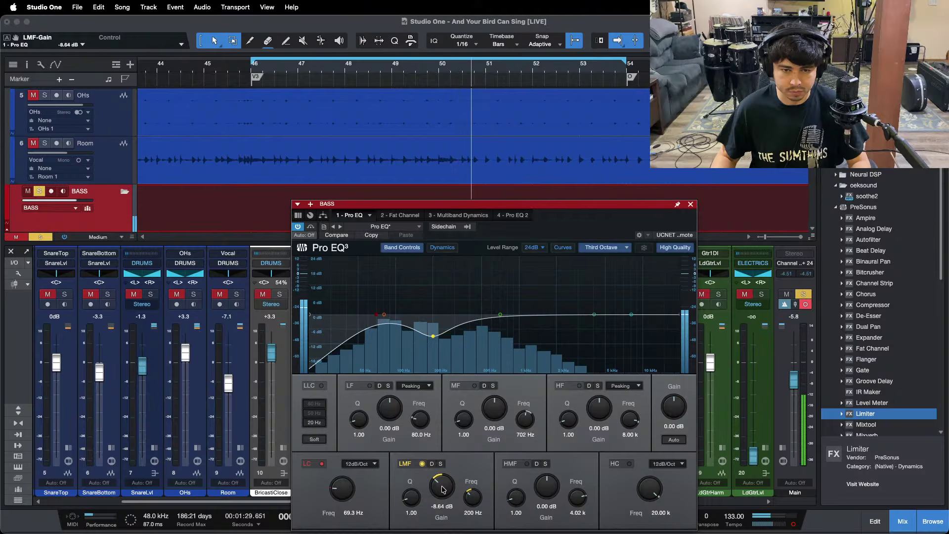
{"action": "double_click", "coordinate": [443, 489]}
{"action": "left_click", "coordinate": [420, 463]}
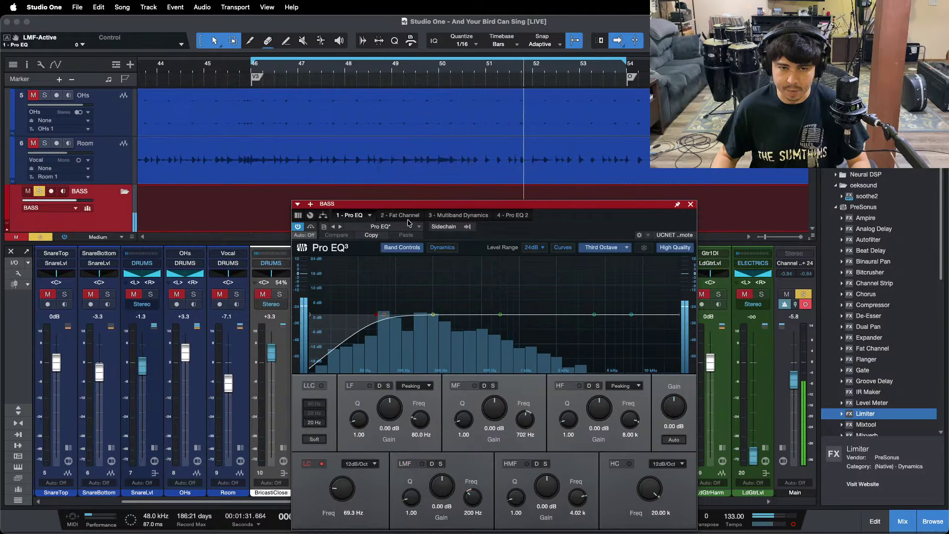
Play the bass from bar 22 and set the Fat Channel compressor's input to -16.24 dB and output to -26.32 dB
{"action": "left_click", "coordinate": [394, 215]}
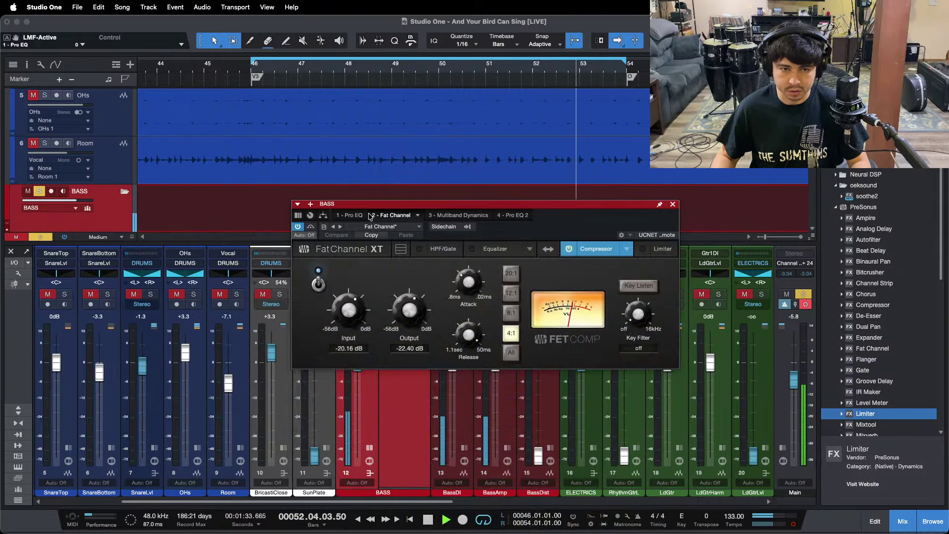
{"action": "scroll", "coordinate": [443, 151], "scroll_direction": "down", "scroll_amount": 4}
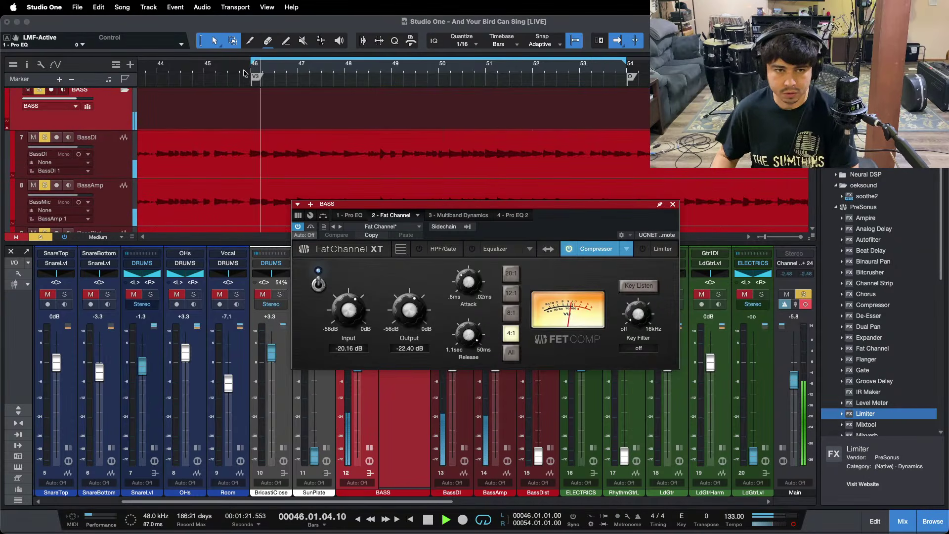
{"action": "left_click_drag", "start_coordinate": [254, 70], "coordinate": [334, 101]}
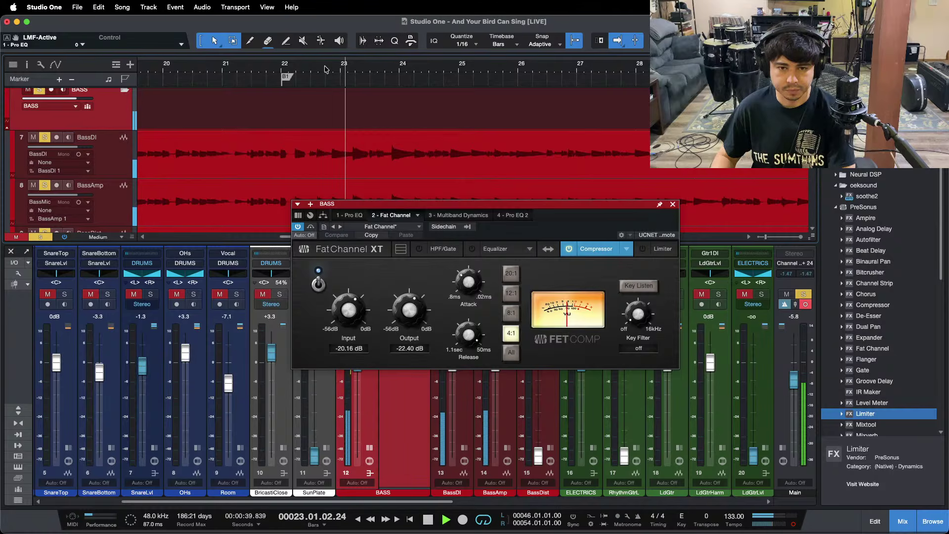
{"action": "scroll", "coordinate": [352, 297], "scroll_direction": "up", "scroll_amount": 1}
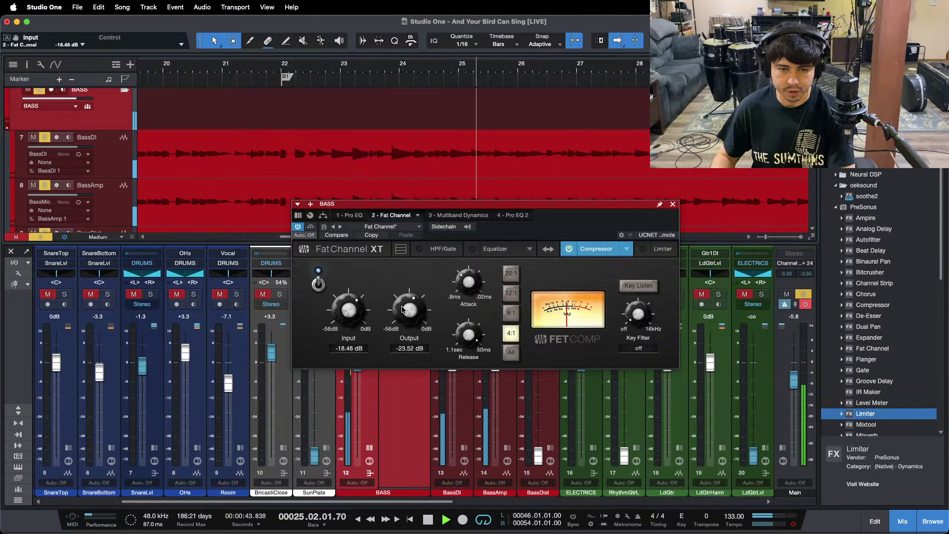
{"action": "scroll", "coordinate": [403, 309], "scroll_direction": "down", "scroll_amount": 1}
{"action": "scroll", "coordinate": [372, 317], "scroll_direction": "up", "scroll_amount": 1}
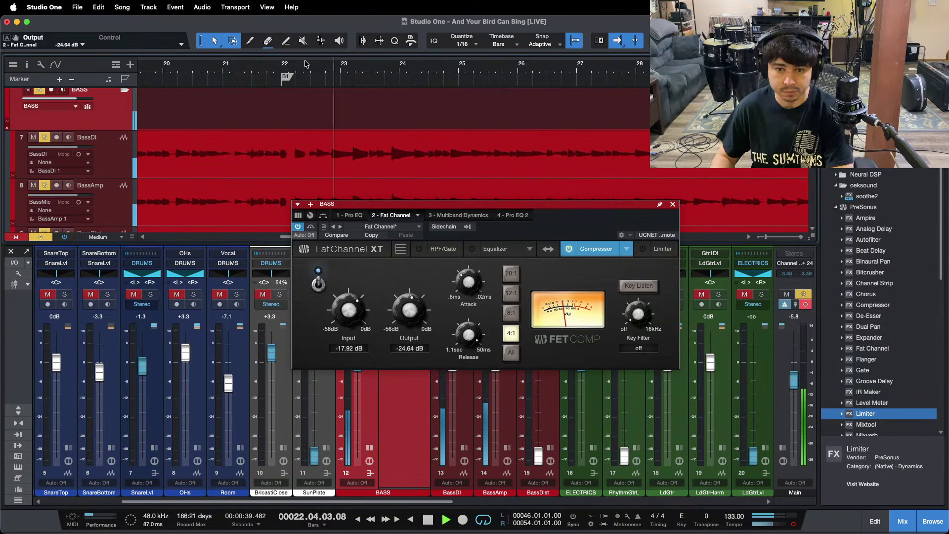
{"action": "scroll", "coordinate": [346, 301], "scroll_direction": "up", "scroll_amount": 1}
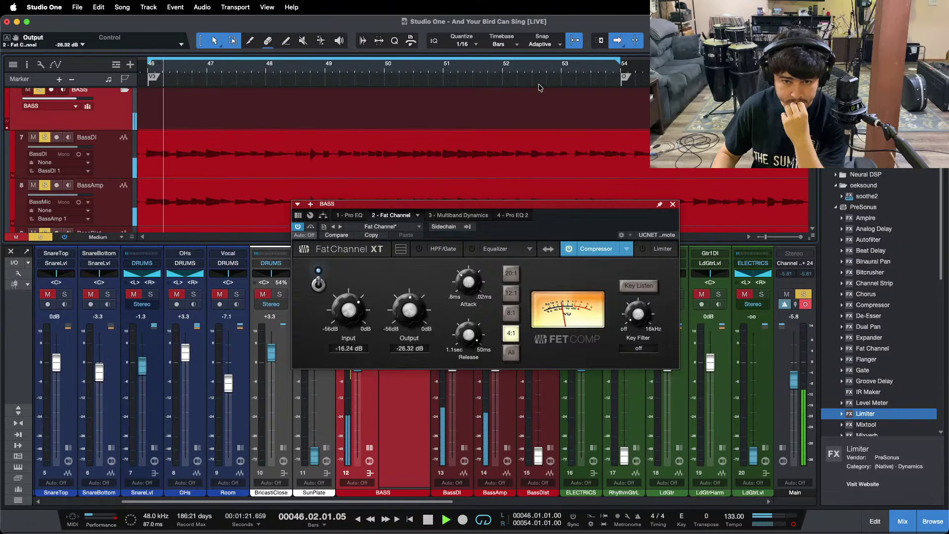
In Multiband Dynamics, audition the low band alone, enable Edit All Relative and lower the low threshold to -29.04, ending the band solo
{"action": "left_click", "coordinate": [460, 216]}
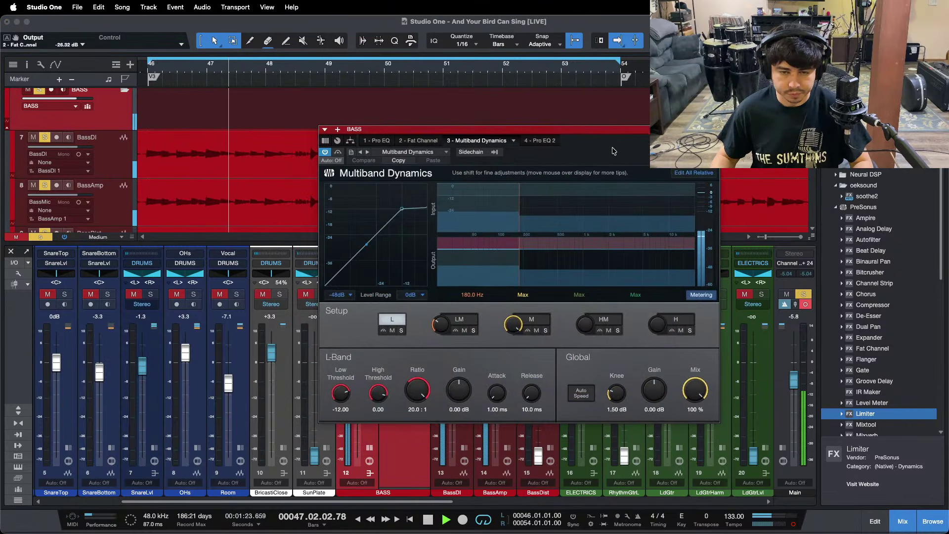
{"action": "left_click", "coordinate": [401, 330]}
{"action": "left_click", "coordinate": [464, 331]}
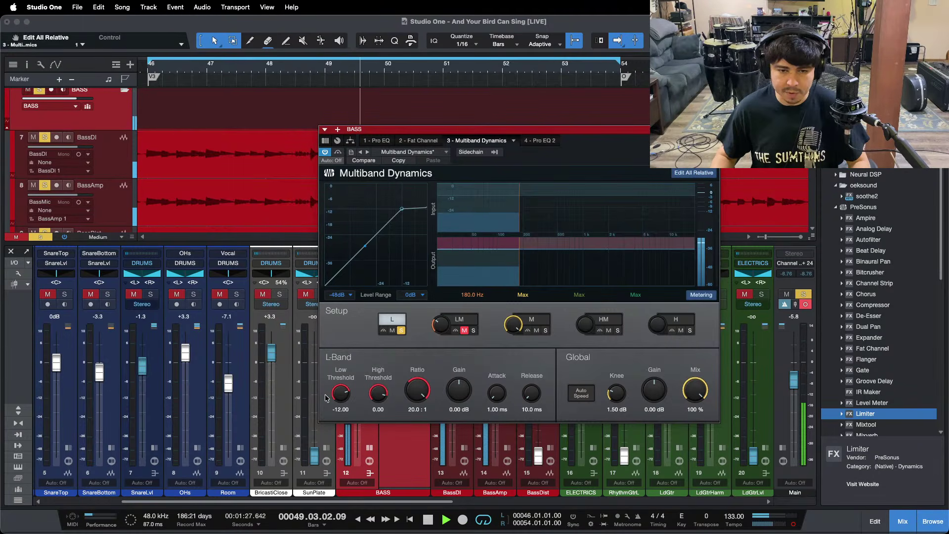
{"action": "left_click_drag", "start_coordinate": [342, 391], "coordinate": [344, 394]}
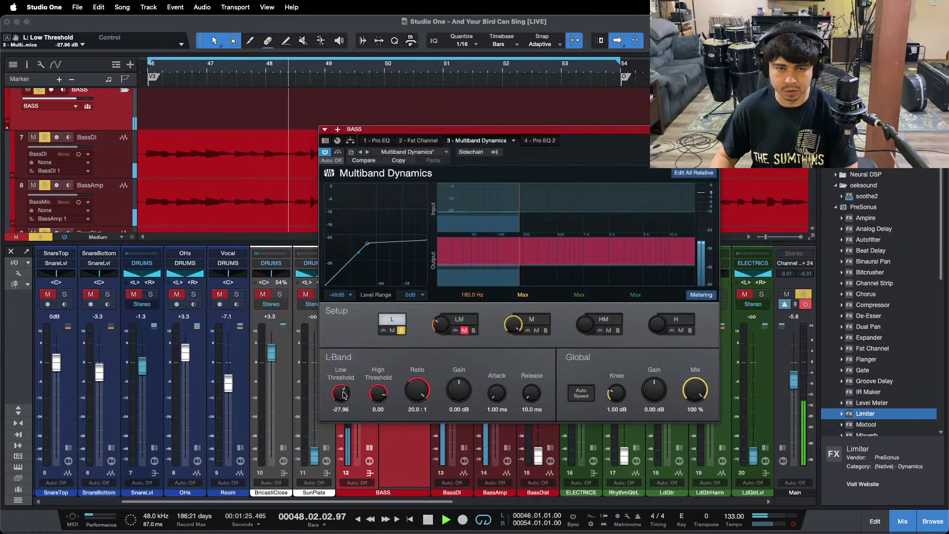
{"action": "left_click_drag", "start_coordinate": [345, 394], "coordinate": [344, 394]}
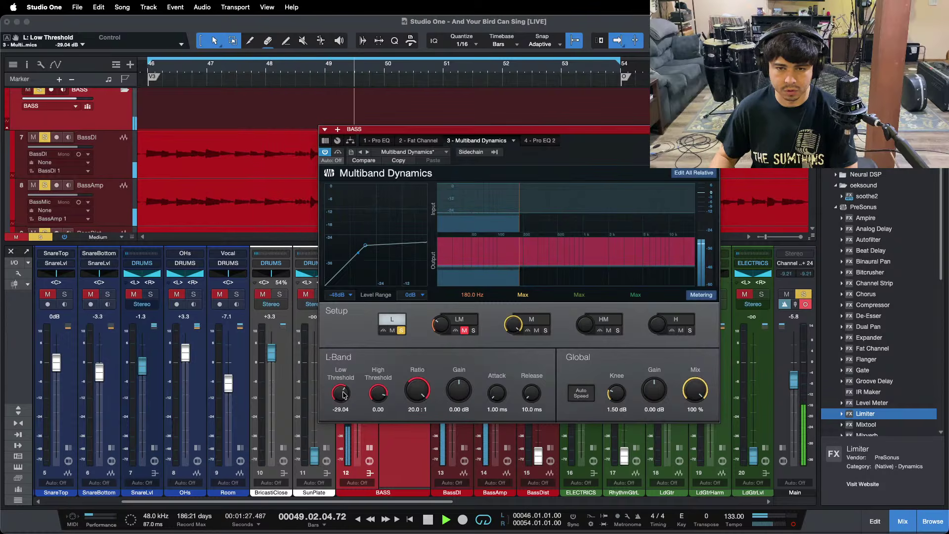
{"action": "left_click", "coordinate": [402, 331]}
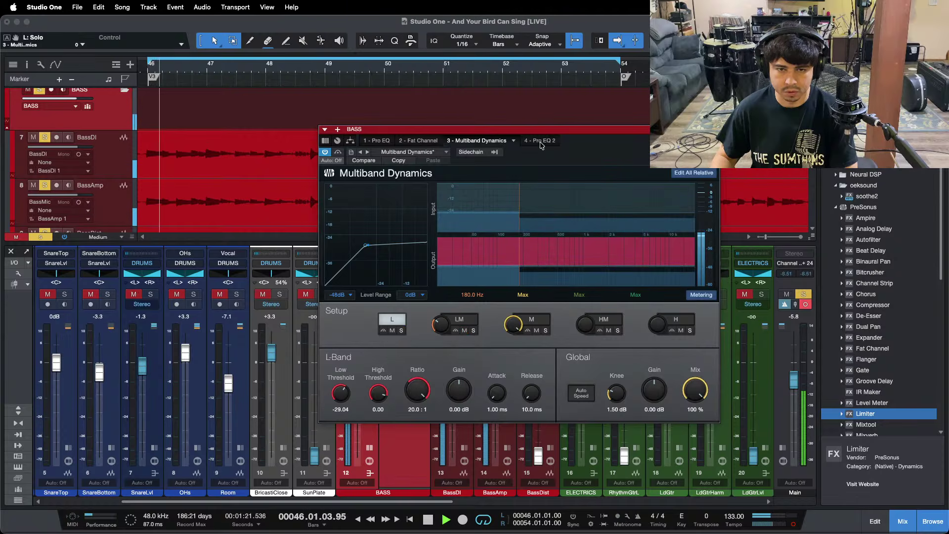
Boost the LF band at 80 Hz by 10.56 dB in the BASS bus's Pro EQ 2, restarting playback to compare
{"action": "left_click_drag", "start_coordinate": [540, 130], "coordinate": [662, 118]}
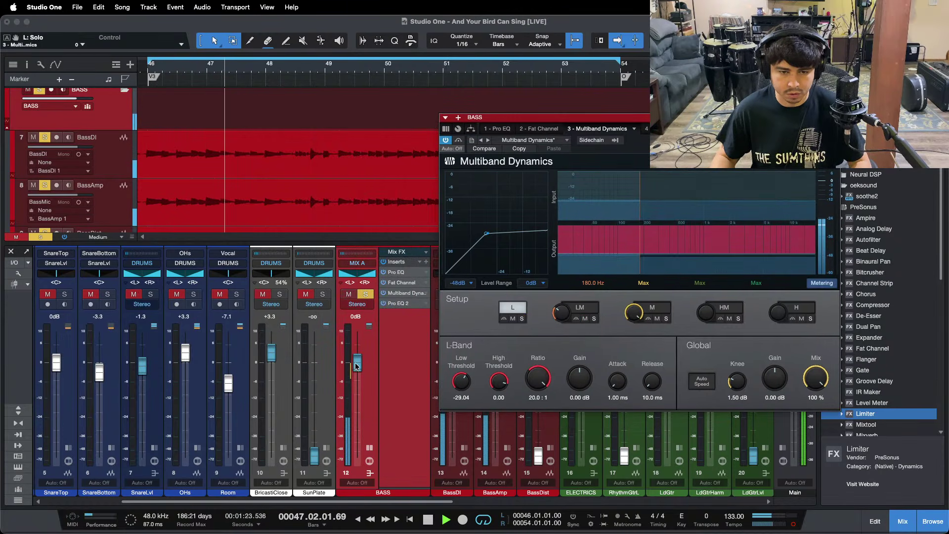
{"action": "left_click", "coordinate": [658, 128]}
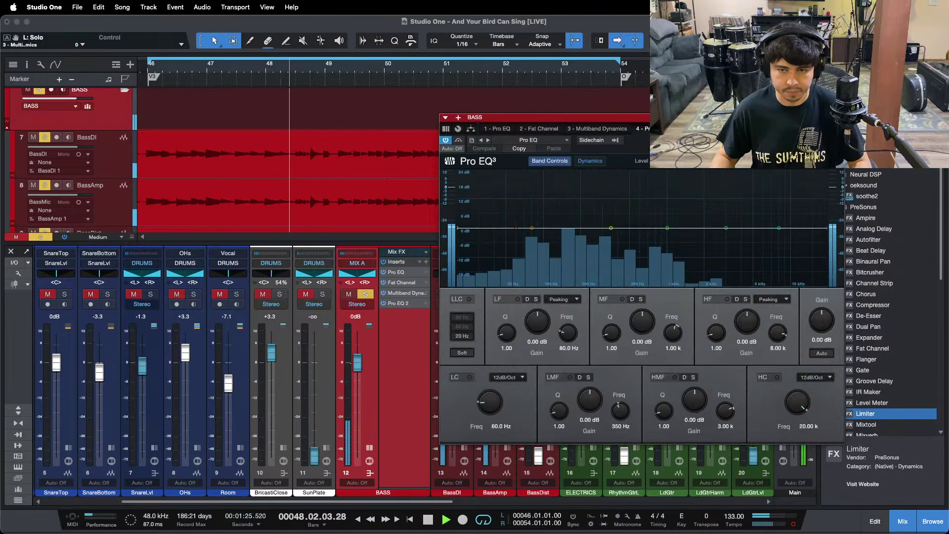
{"action": "left_click_drag", "start_coordinate": [619, 118], "coordinate": [484, 118]}
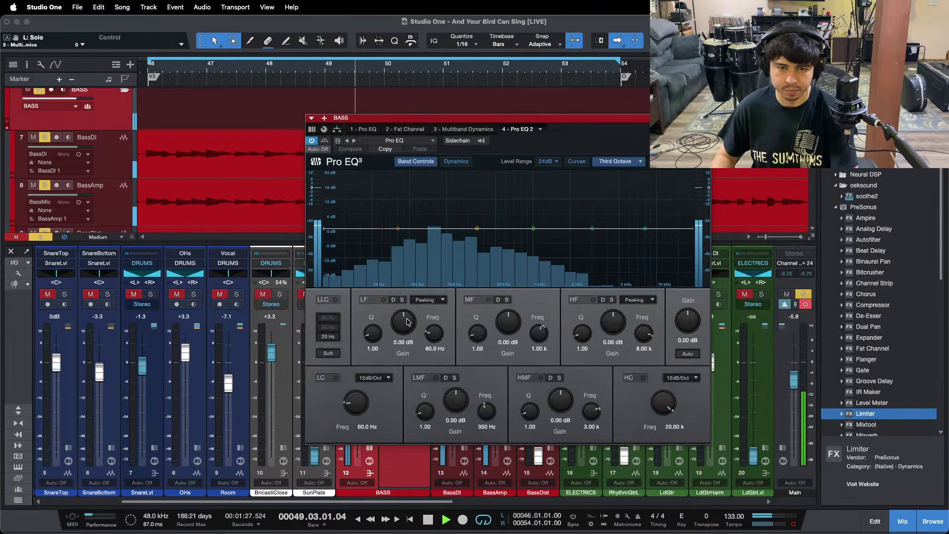
{"action": "key", "text": "space"}
{"action": "key", "text": "space"}
{"action": "scroll", "coordinate": [408, 322], "scroll_direction": "up", "scroll_amount": 4}
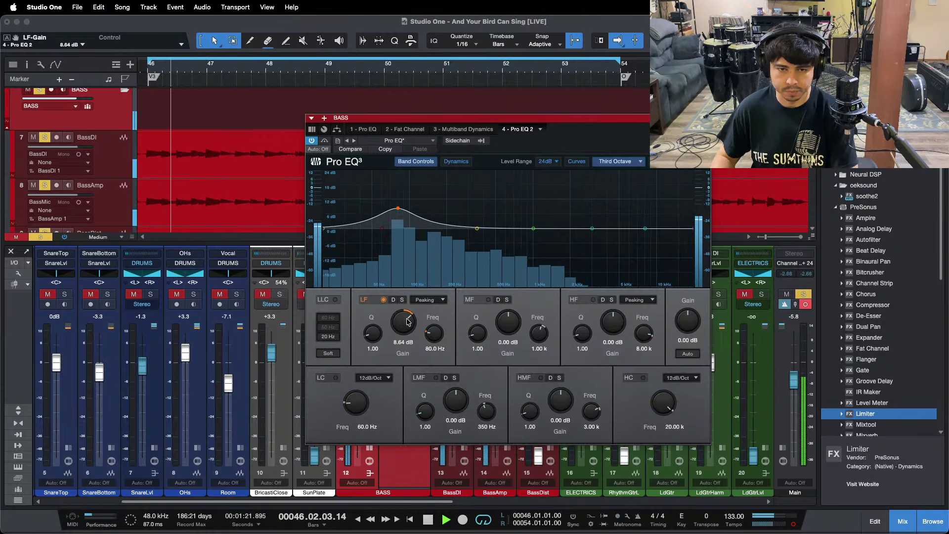
{"action": "scroll", "coordinate": [408, 323], "scroll_direction": "up", "scroll_amount": 1}
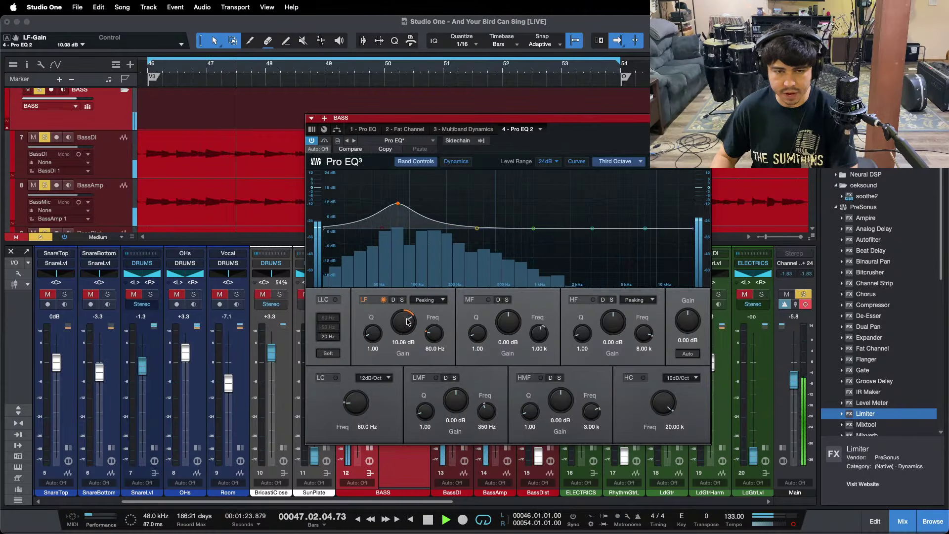
{"action": "key", "text": "space"}
{"action": "key", "text": "space"}
{"action": "scroll", "coordinate": [407, 323], "scroll_direction": "up", "scroll_amount": 1}
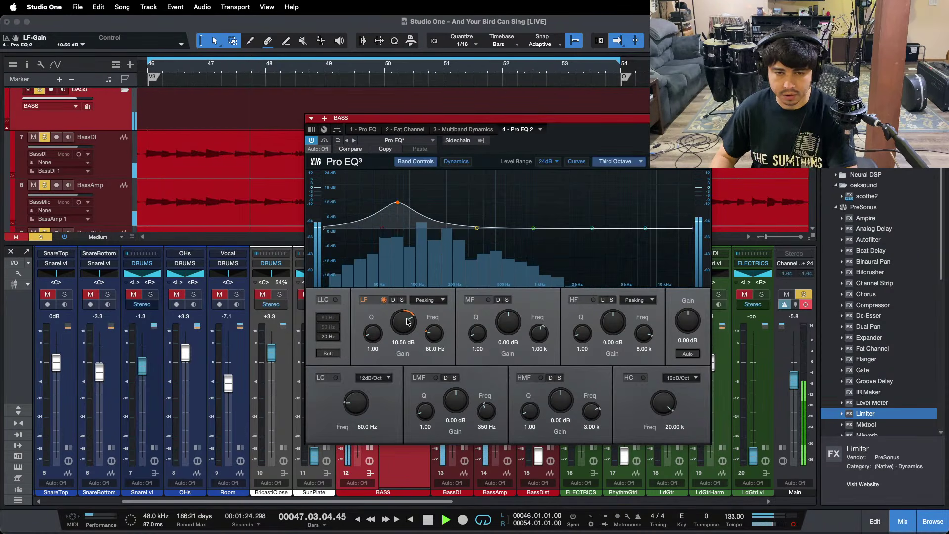
{"action": "key", "text": "space"}
{"action": "key", "text": "space"}
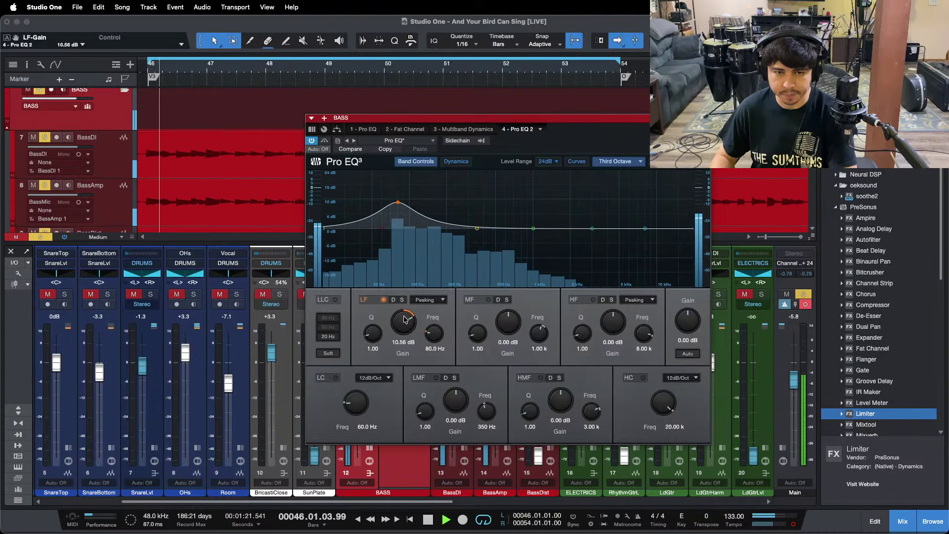
Lower the BASS bus fader to -3.3 dB while the loop plays
{"action": "left_click_drag", "start_coordinate": [608, 128], "coordinate": [734, 132]}
{"action": "scroll", "coordinate": [360, 367], "scroll_direction": "down", "scroll_amount": 3}
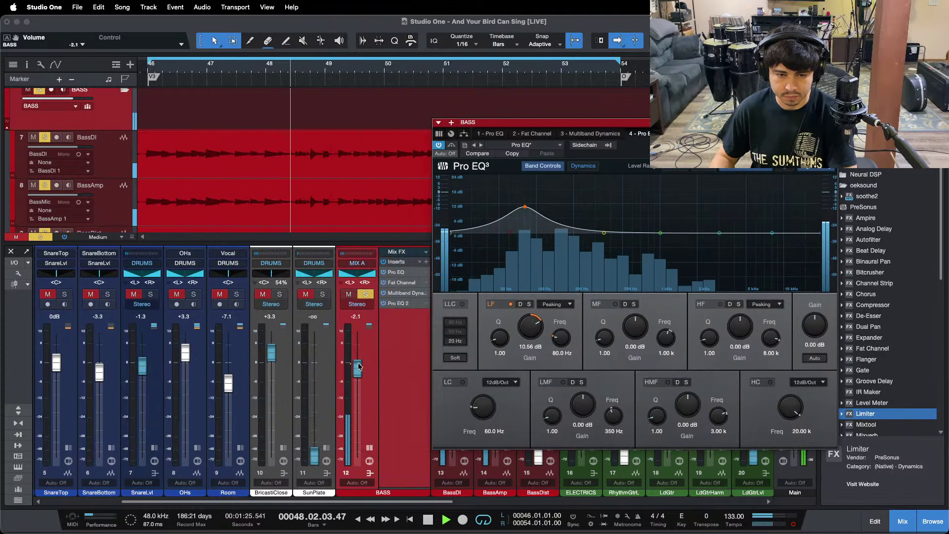
{"action": "scroll", "coordinate": [359, 367], "scroll_direction": "down", "scroll_amount": 1}
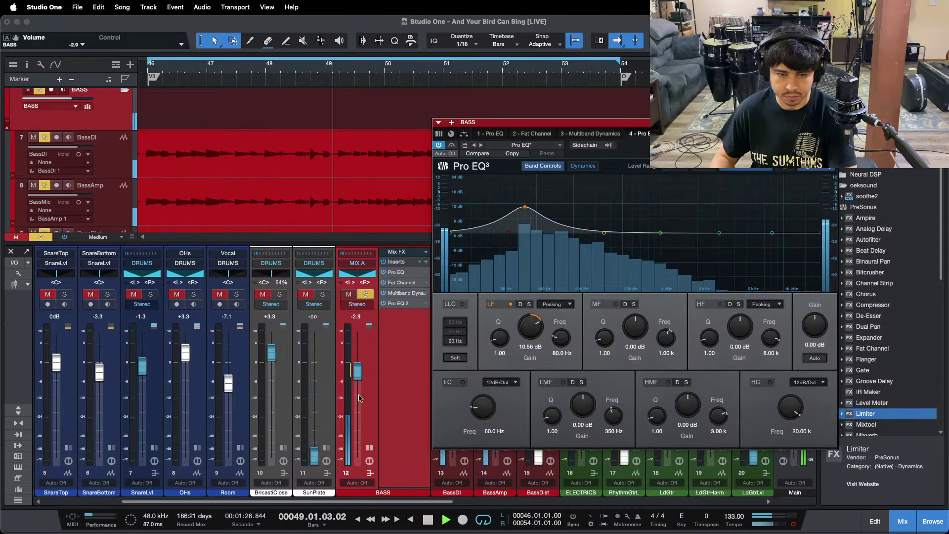
{"action": "scroll", "coordinate": [359, 377], "scroll_direction": "down", "scroll_amount": 1}
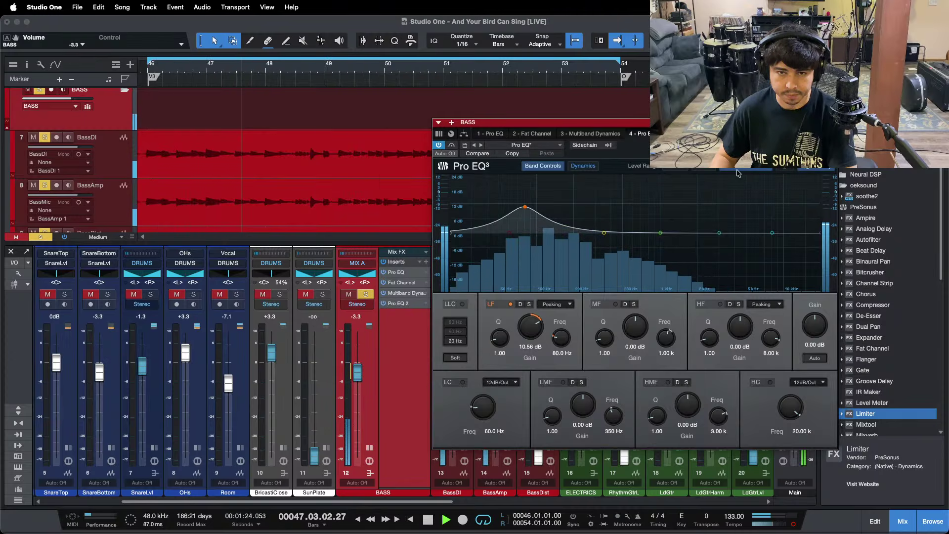
Boost the MF band at 702 Hz by 4.80 dB in the BASS bus's first Pro EQ
{"action": "left_click_drag", "start_coordinate": [514, 123], "coordinate": [403, 117]}
{"action": "left_click", "coordinate": [386, 128]}
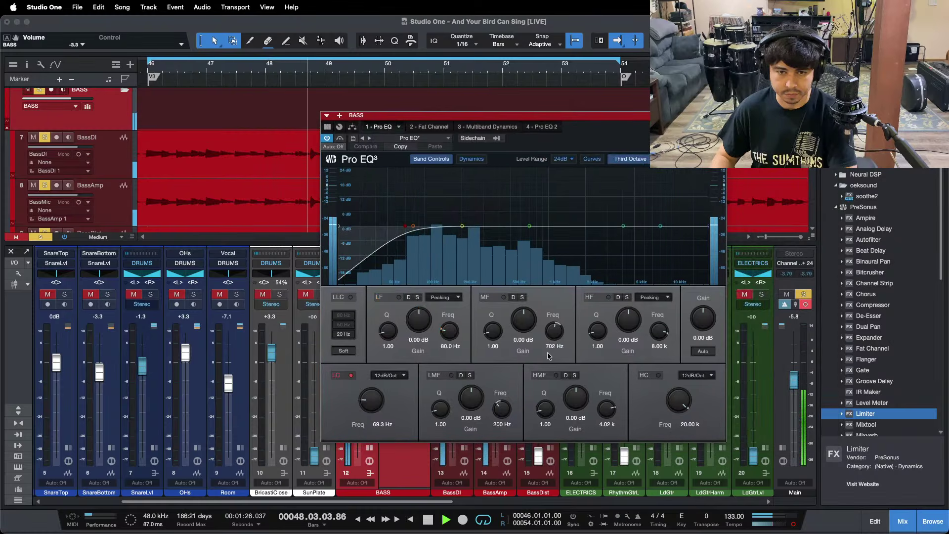
{"action": "left_click_drag", "start_coordinate": [521, 330], "coordinate": [520, 325]}
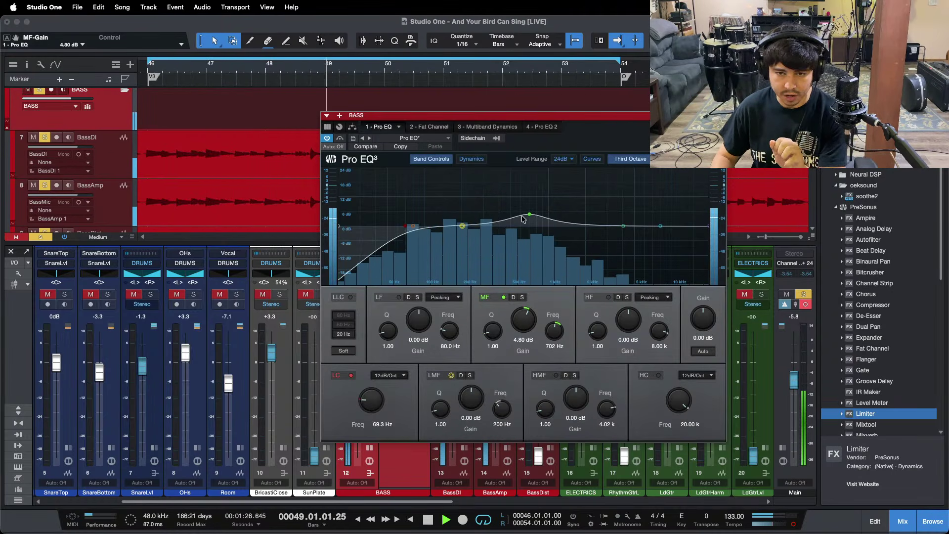
{"action": "left_click", "coordinate": [525, 517]}
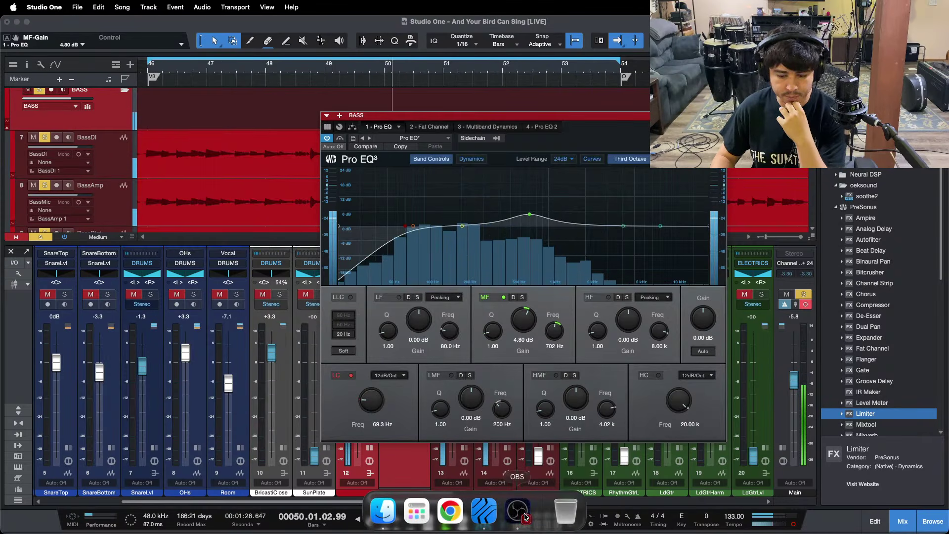
{"action": "left_click", "coordinate": [904, 483]}
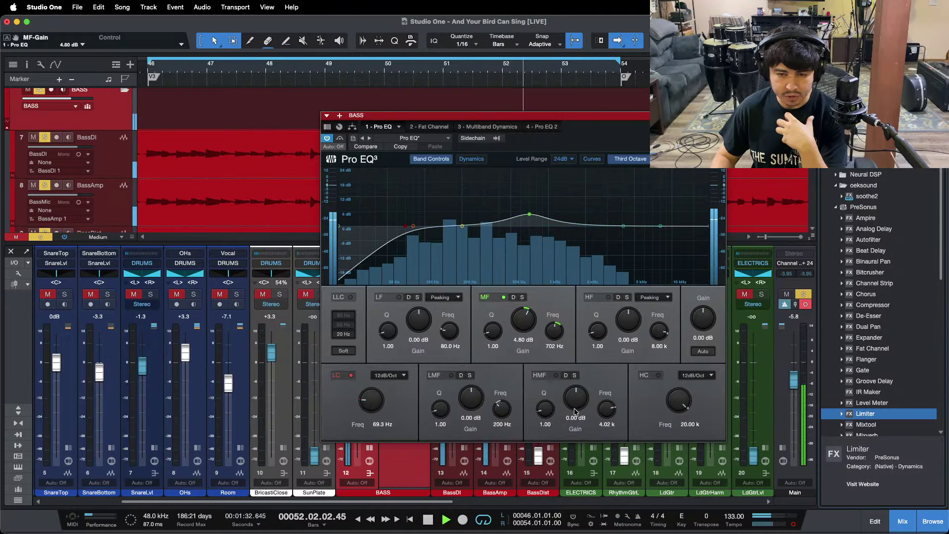
Boost the HMF band at 4.02 kHz by 15.36 dB in the BASS bus's first Pro EQ
{"action": "left_click_drag", "start_coordinate": [575, 411], "coordinate": [574, 399]}
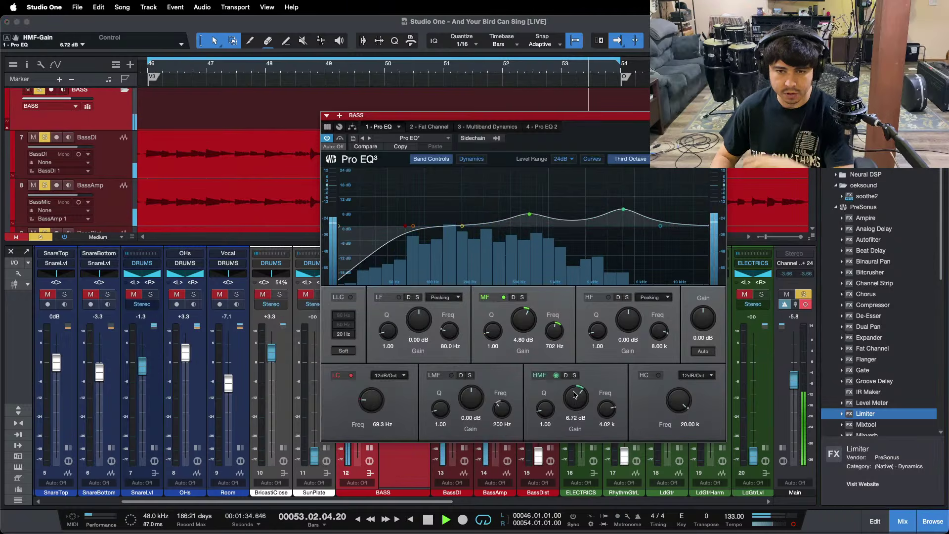
{"action": "scroll", "coordinate": [574, 394], "scroll_direction": "up", "scroll_amount": 3}
{"action": "scroll", "coordinate": [575, 394], "scroll_direction": "up", "scroll_amount": 8}
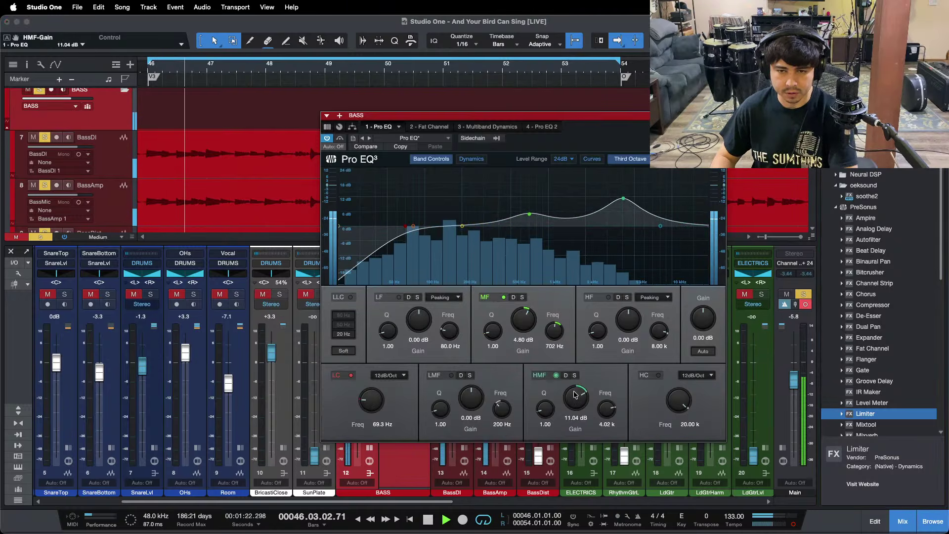
{"action": "scroll", "coordinate": [575, 394], "scroll_direction": "up", "scroll_amount": 5}
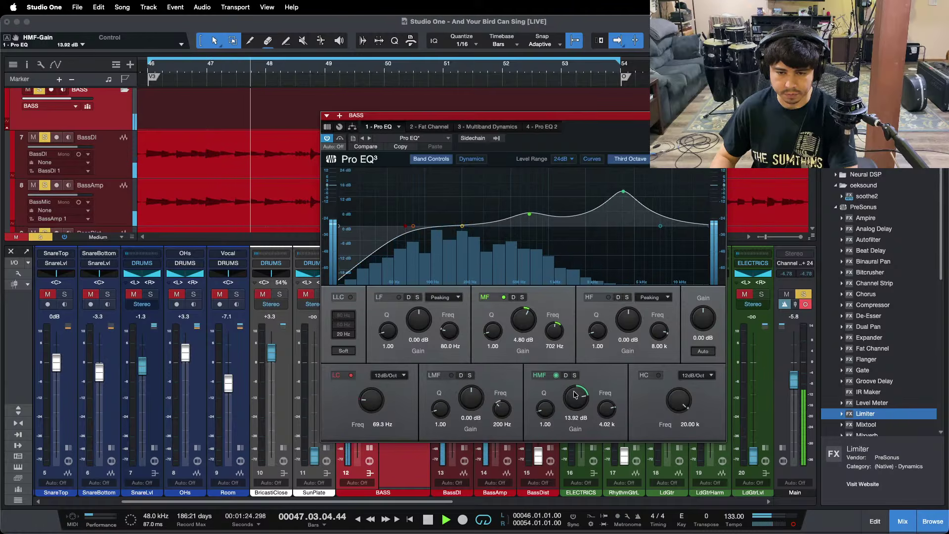
{"action": "scroll", "coordinate": [575, 395], "scroll_direction": "down", "scroll_amount": 1}
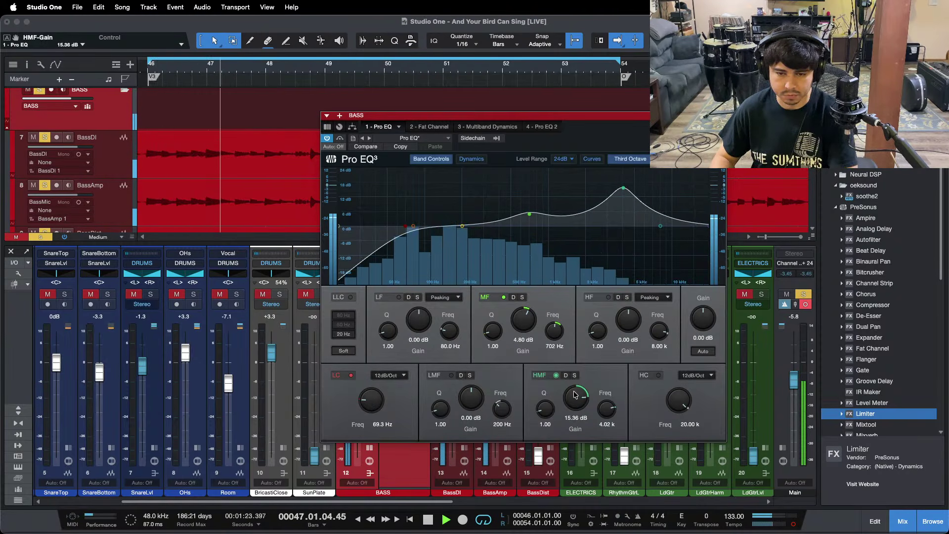
{"action": "scroll", "coordinate": [575, 394], "scroll_direction": "up", "scroll_amount": 1}
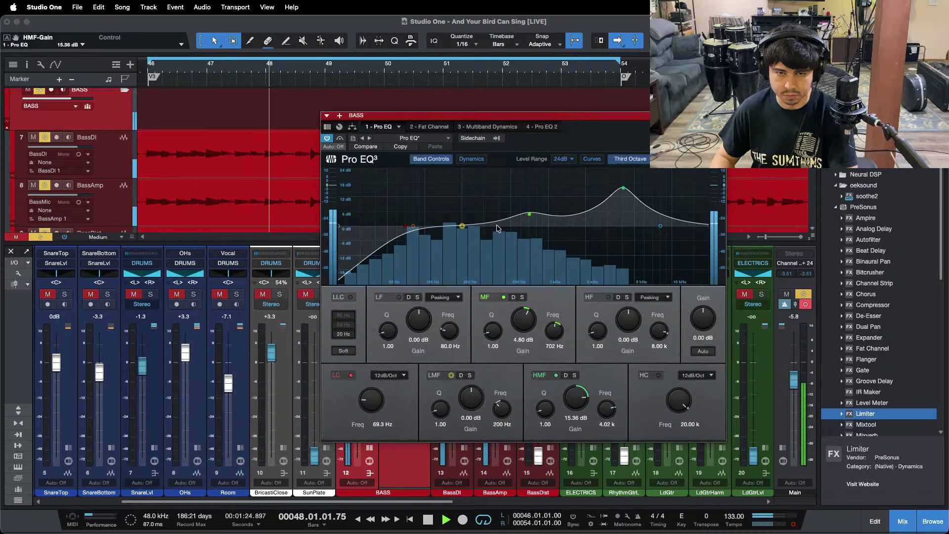
View the BASS bus's Multiband Dynamics, close the effect window and take the bass out of solo
{"action": "left_click", "coordinate": [480, 127]}
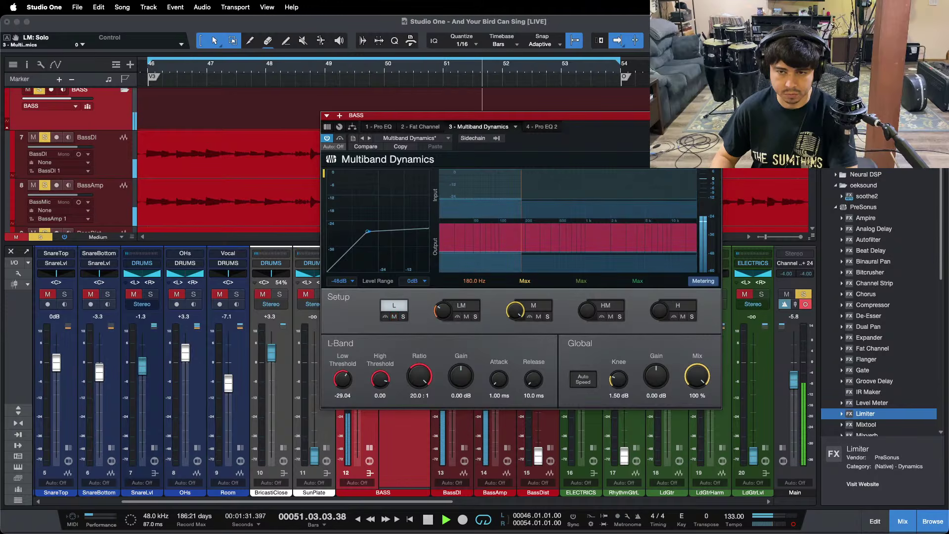
{"action": "left_click", "coordinate": [716, 115]}
{"action": "key", "text": "s"}
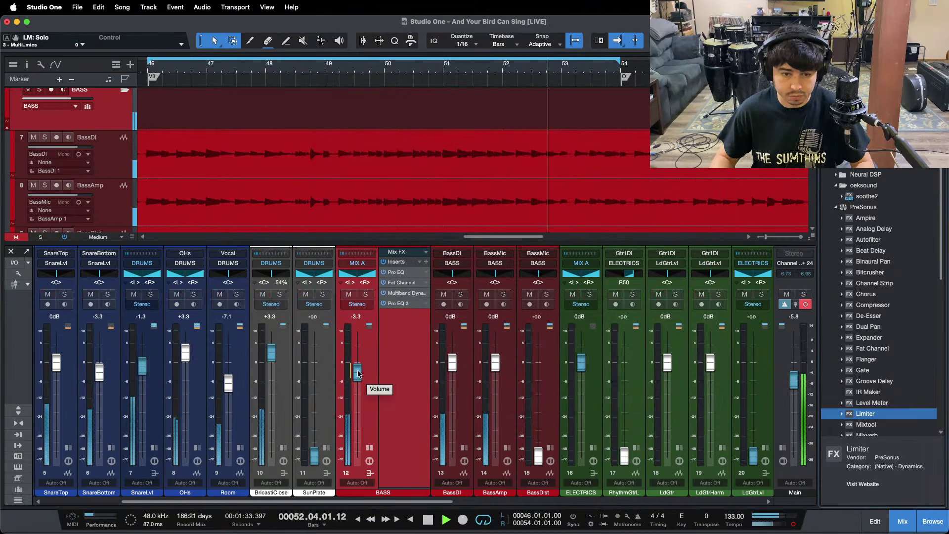
Restart playback from the loop start, lower the BASS bus fader to -3.8 dB and collapse its insert section
{"action": "key", "text": "KP_1"}
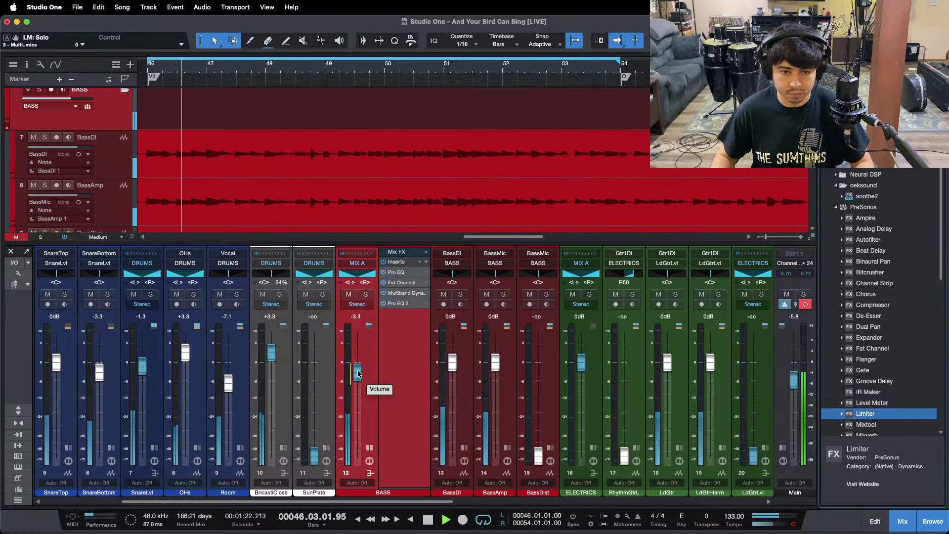
{"action": "left_click_drag", "start_coordinate": [359, 373], "coordinate": [358, 375]}
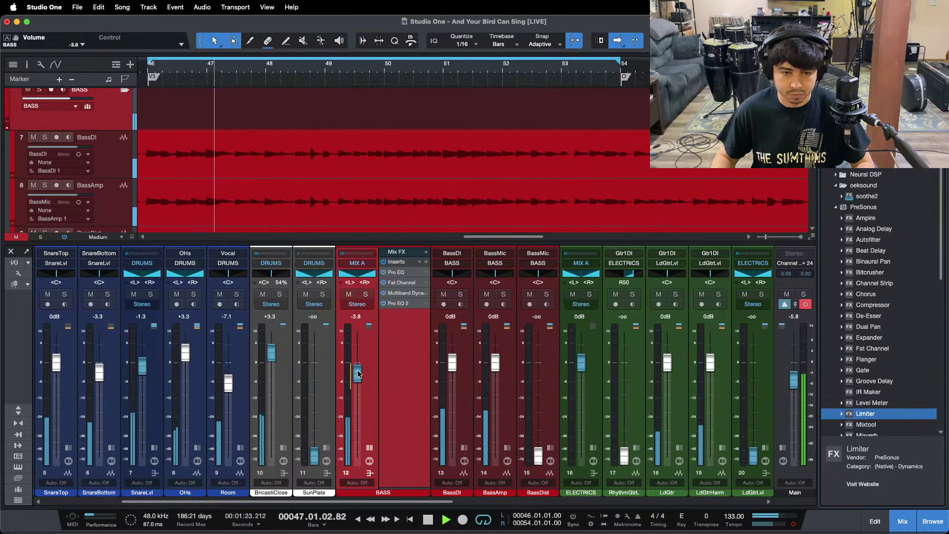
{"action": "left_click", "coordinate": [369, 447]}
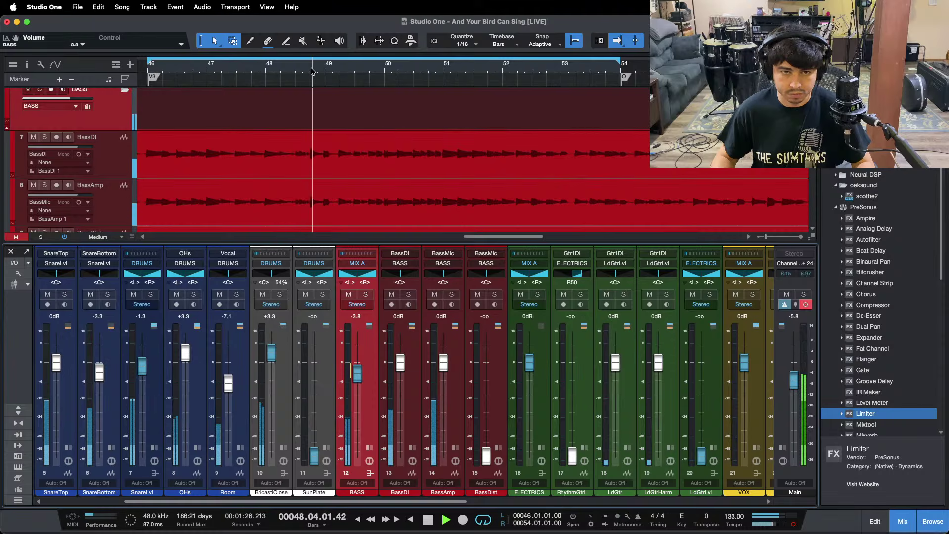
Enable the Pro EQ insert on the Main channel and open its editor
{"action": "left_click_drag", "start_coordinate": [310, 68], "coordinate": [458, 42]}
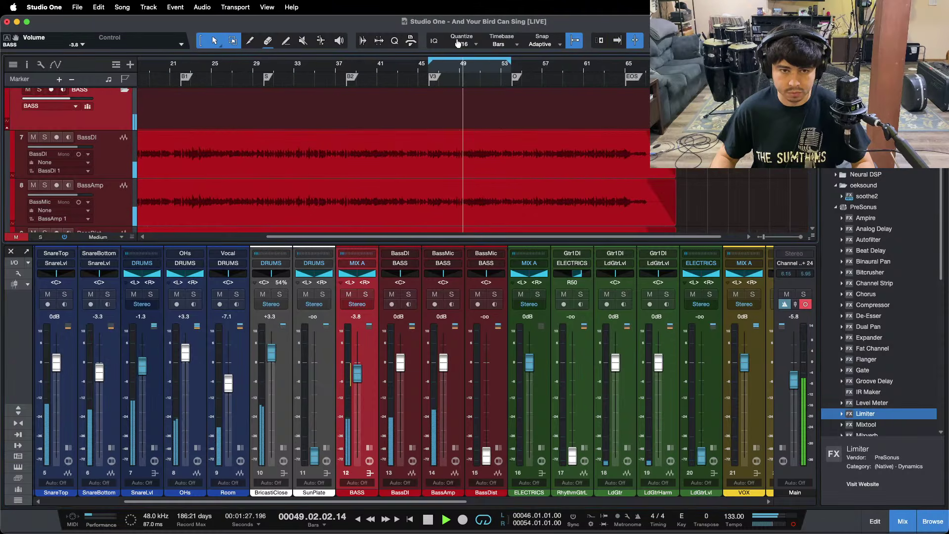
{"action": "left_click", "coordinate": [783, 448]}
{"action": "right_click", "coordinate": [791, 275]}
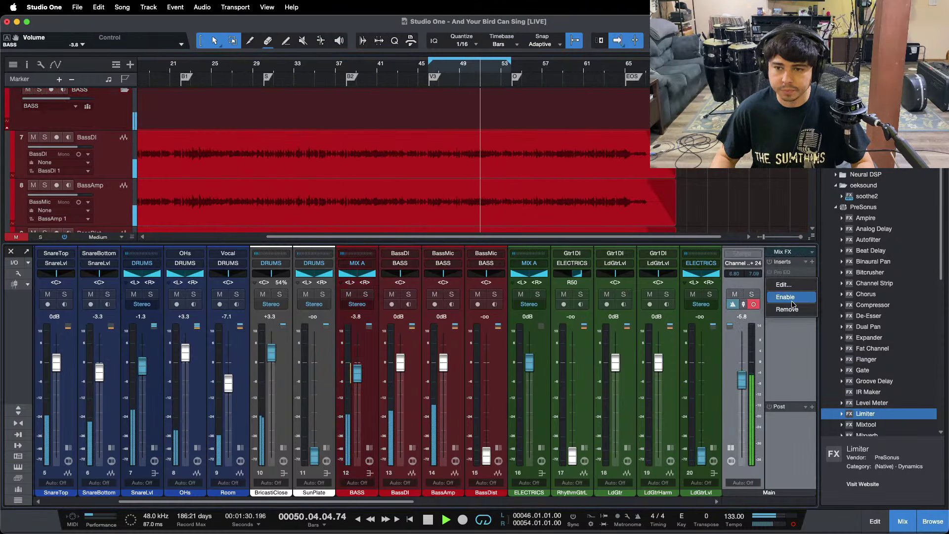
{"action": "left_click", "coordinate": [790, 297]}
{"action": "left_click", "coordinate": [770, 273]}
{"action": "double_click", "coordinate": [783, 273]}
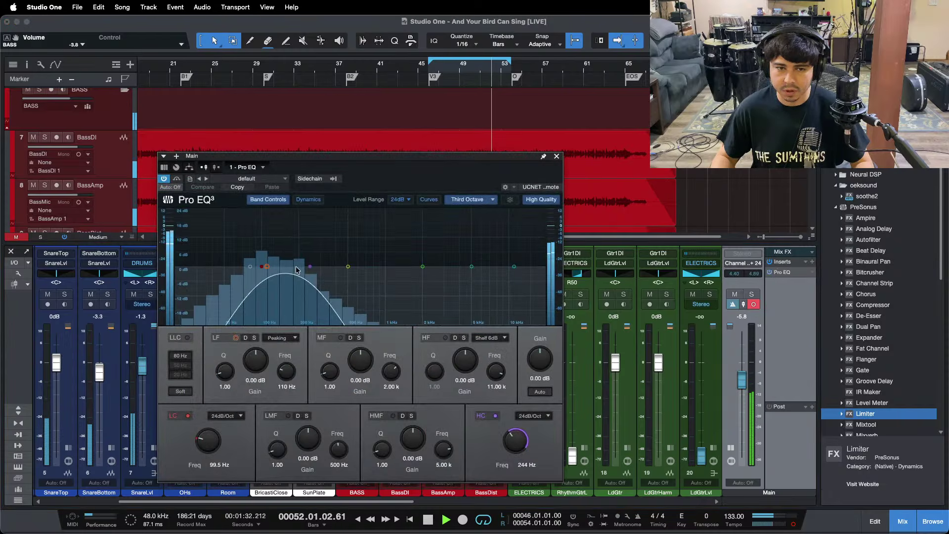
Set the Main Pro EQ's high cut to 98.4 Hz and turn off its low cut
{"action": "left_click_drag", "start_coordinate": [310, 266], "coordinate": [261, 276]}
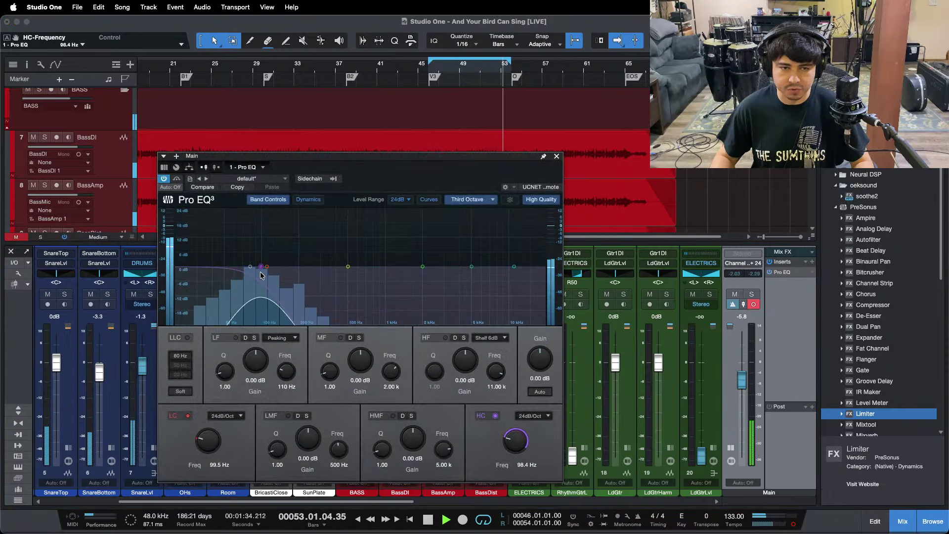
{"action": "left_click", "coordinate": [188, 416]}
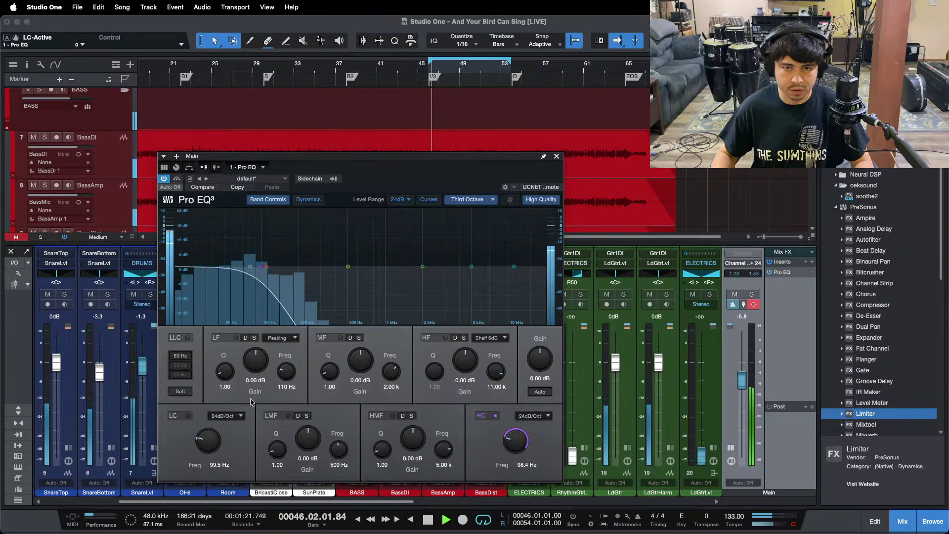
Close the Main output's Pro EQ window and lower the BASS bus fader to -4.2 dB
{"action": "left_click", "coordinate": [556, 156]}
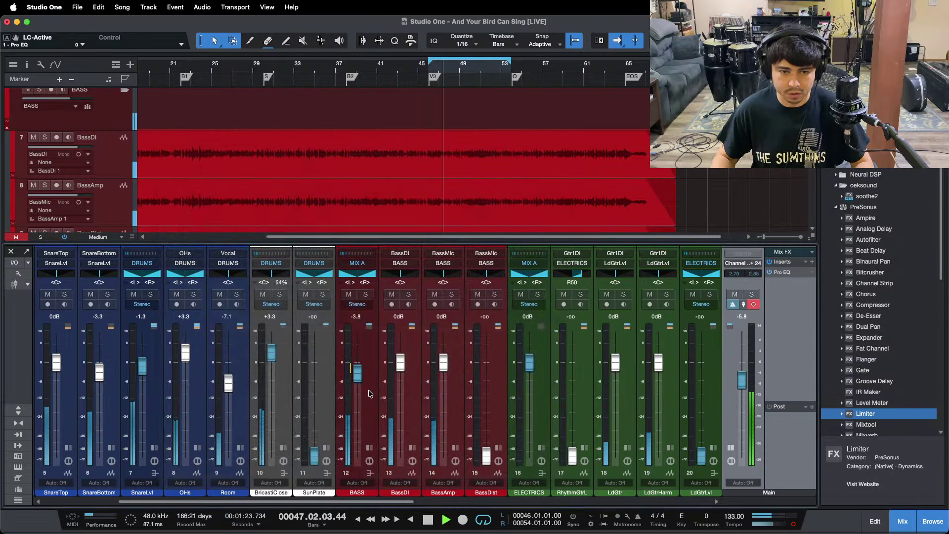
{"action": "scroll", "coordinate": [358, 380], "scroll_direction": "down", "scroll_amount": 1}
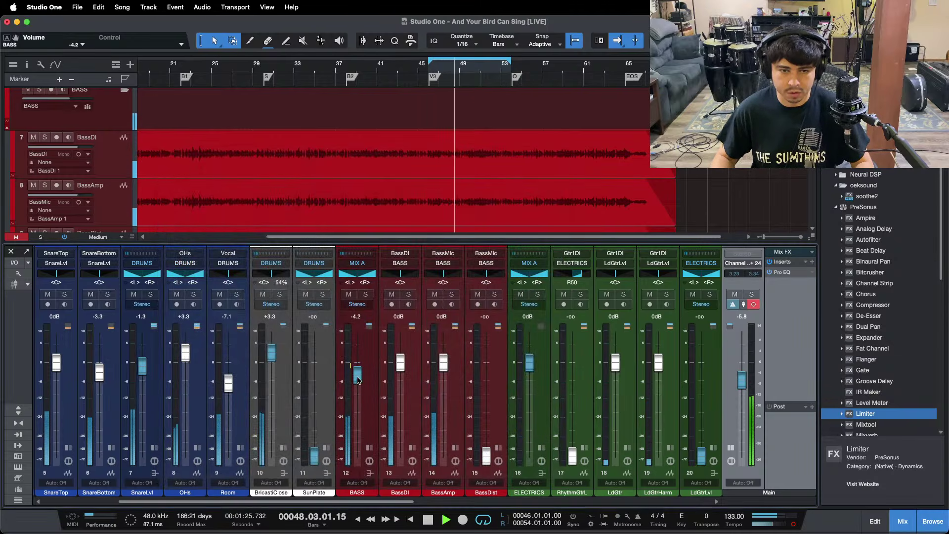
{"action": "mouse_move", "coordinate": [347, 381]}
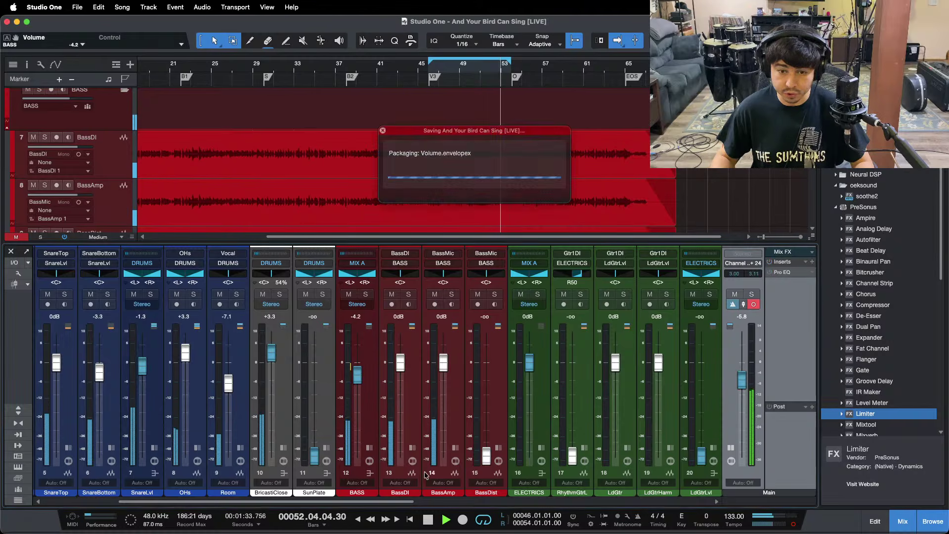
Raise the RhythmGtrL fader to -9.2 dB and expand the channel to show its inserts
{"action": "left_click_drag", "start_coordinate": [360, 502], "coordinate": [451, 499]}
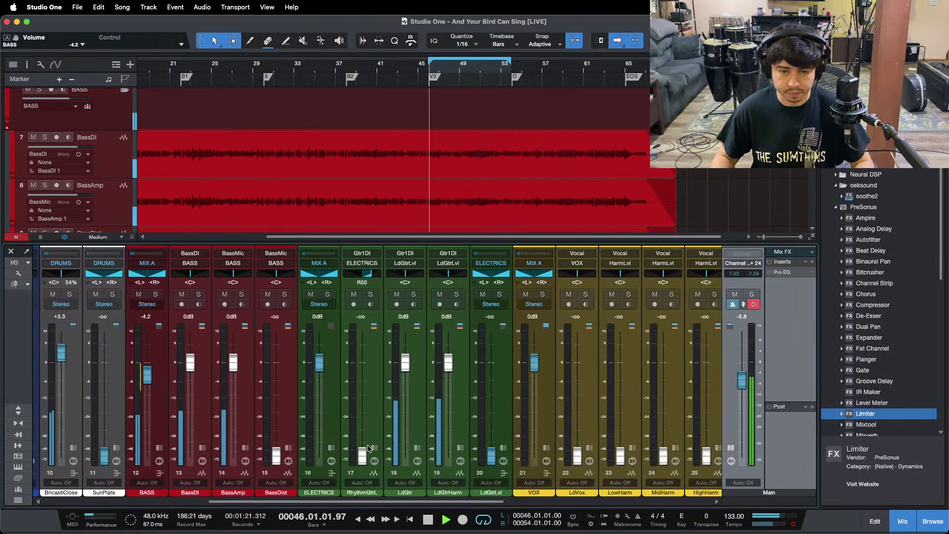
{"action": "left_click_drag", "start_coordinate": [365, 455], "coordinate": [365, 391]}
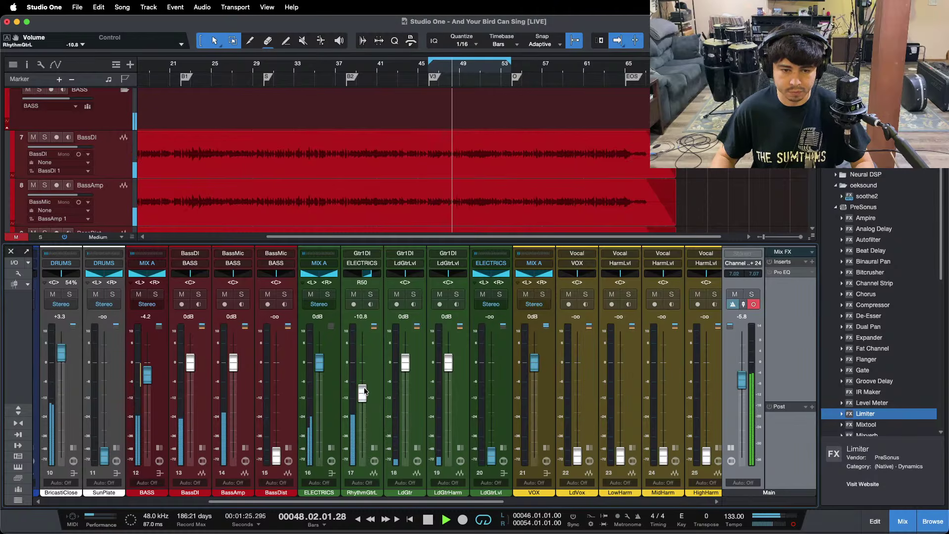
{"action": "left_click", "coordinate": [373, 447]}
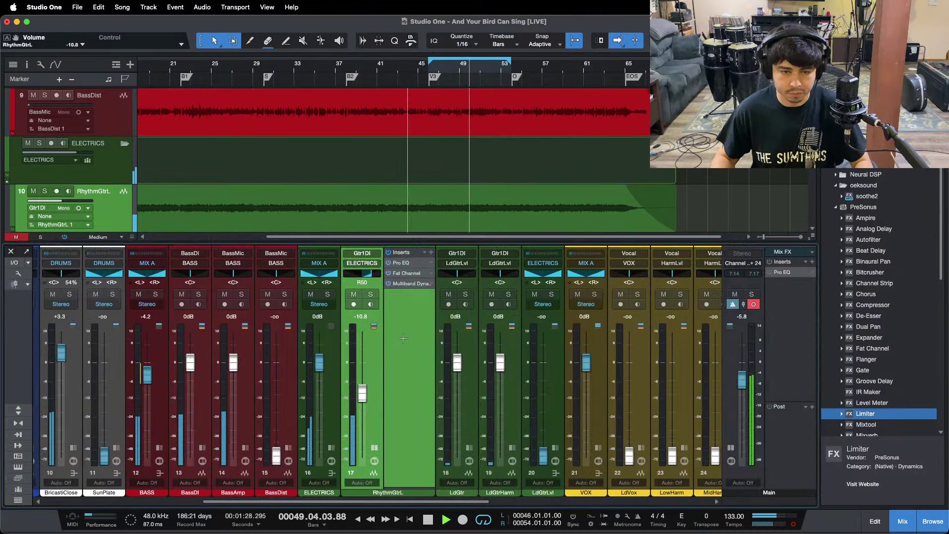
{"action": "left_click", "coordinate": [332, 448]}
{"action": "left_click", "coordinate": [333, 448]}
{"action": "left_click_drag", "start_coordinate": [364, 394], "coordinate": [363, 390]}
Enable the low cut and high cut in RhythmGtrL's Pro EQ, setting the high cut frequency to 10.02 kHz
{"action": "left_click", "coordinate": [403, 266]}
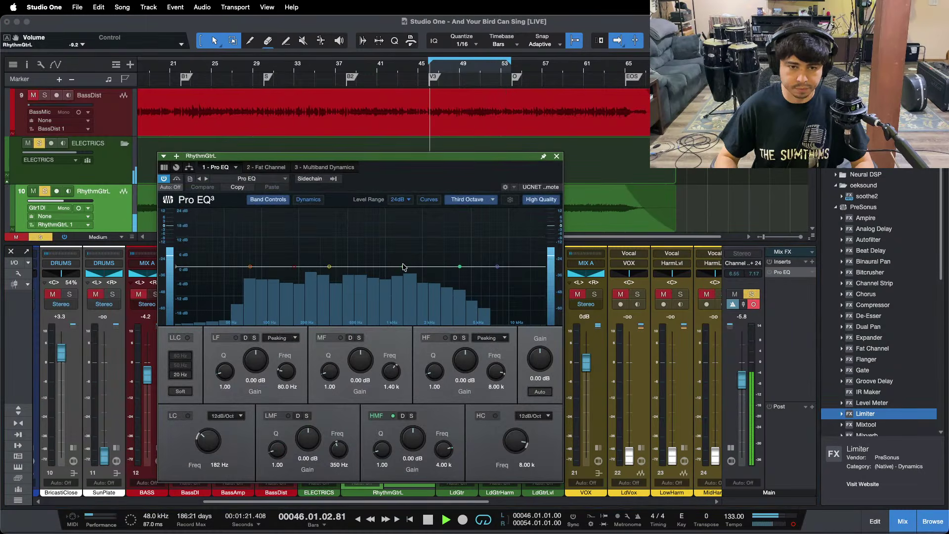
{"action": "left_click_drag", "start_coordinate": [425, 219], "coordinate": [509, 157]}
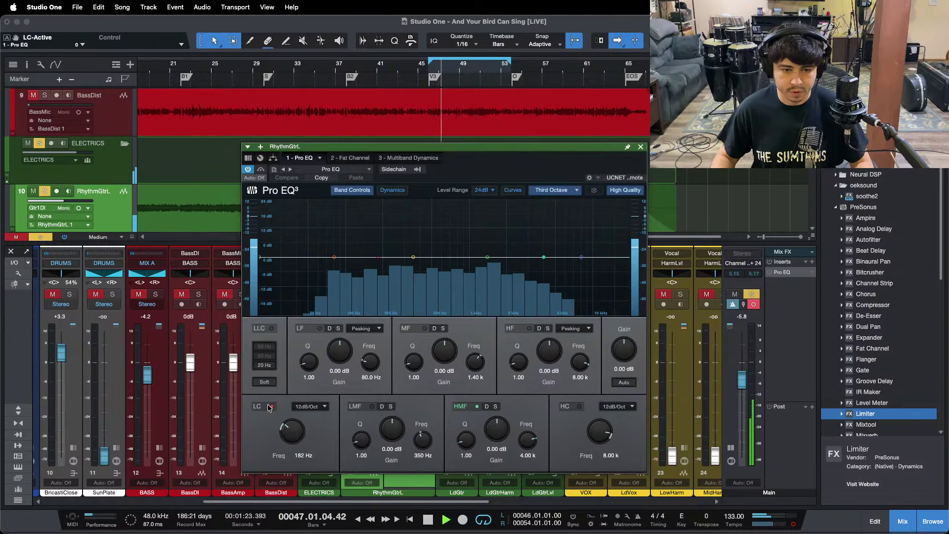
{"action": "left_click", "coordinate": [272, 407]}
{"action": "left_click", "coordinate": [579, 407]}
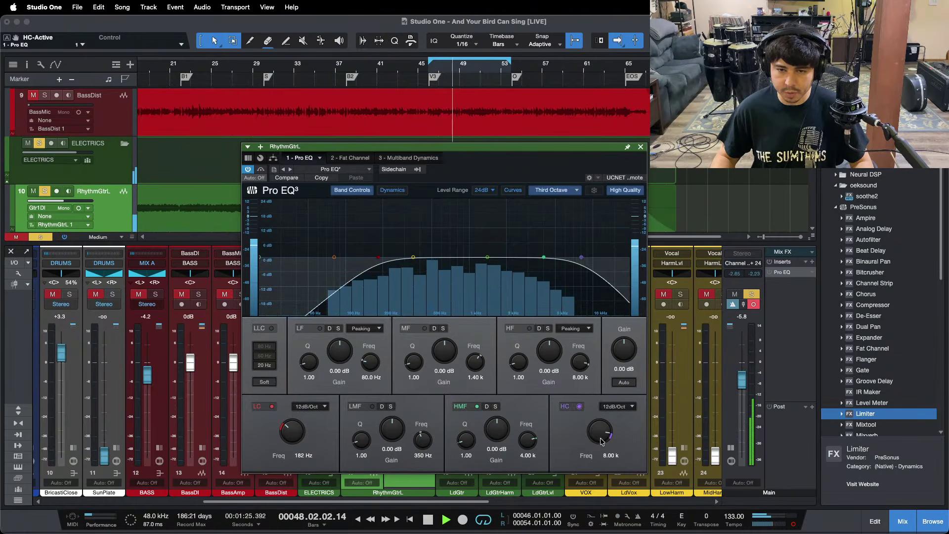
{"action": "left_click_drag", "start_coordinate": [601, 443], "coordinate": [600, 431]}
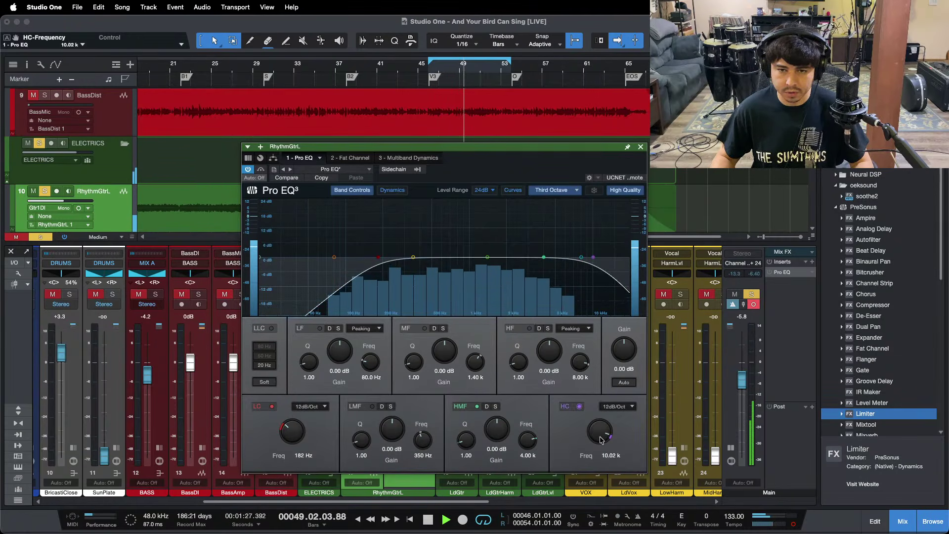
Set the gain reduction of the Fat Channel compressor on RhythmGtrL to 5.10
{"action": "left_click", "coordinate": [359, 160]}
{"action": "left_click", "coordinate": [534, 190]}
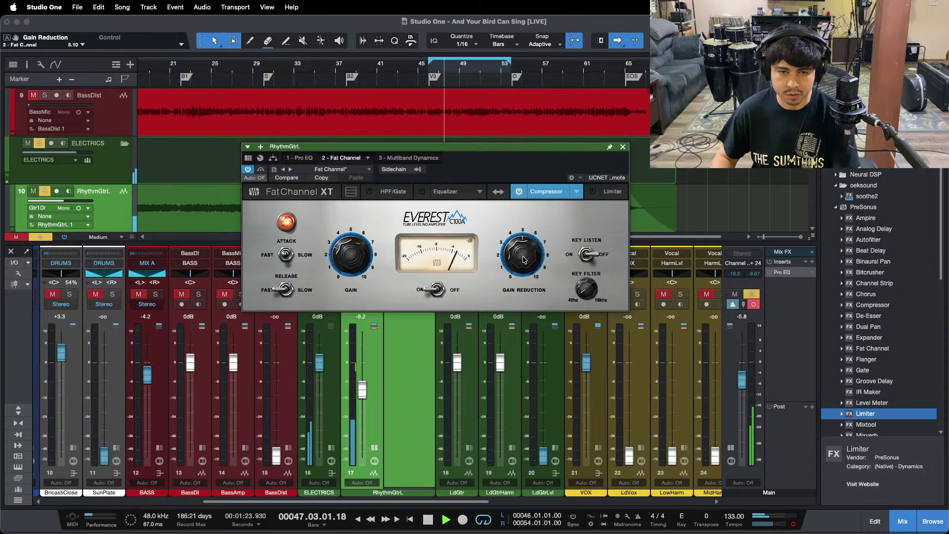
Raise the RhythmGtrL fader to -5.8 dB and boost the high-mid band of its Pro EQ by 5.28 dB
{"action": "left_click", "coordinate": [309, 159]}
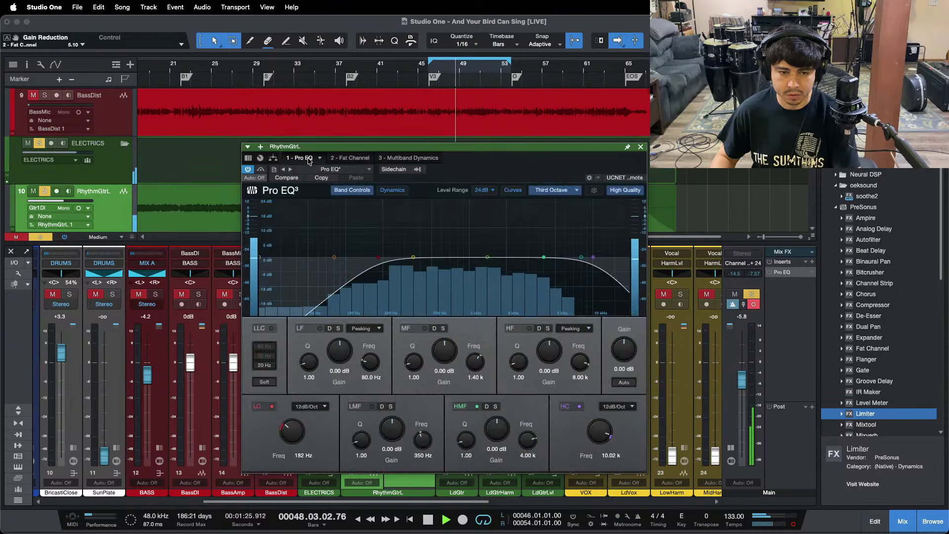
{"action": "left_click_drag", "start_coordinate": [549, 147], "coordinate": [772, 140]}
{"action": "scroll", "coordinate": [361, 389], "scroll_direction": "up", "scroll_amount": 3}
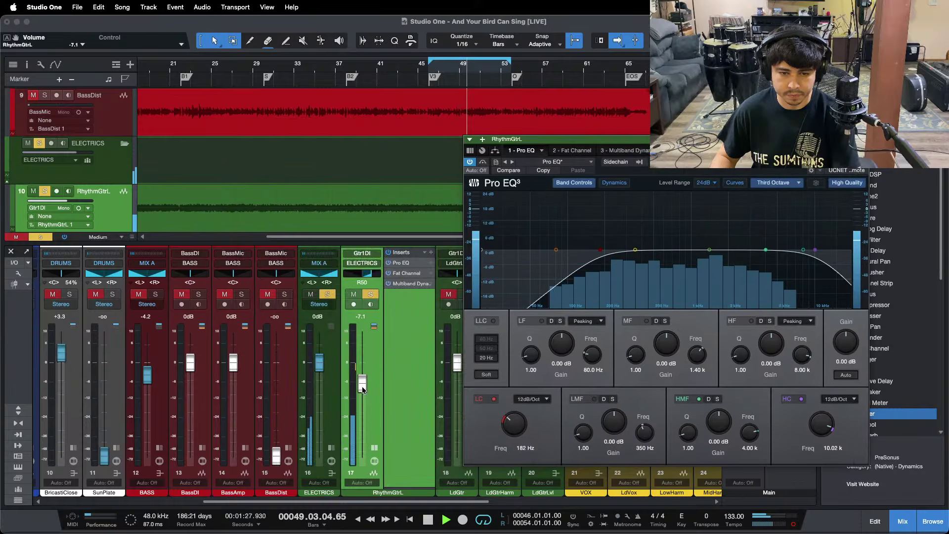
{"action": "scroll", "coordinate": [360, 389], "scroll_direction": "up", "scroll_amount": 1}
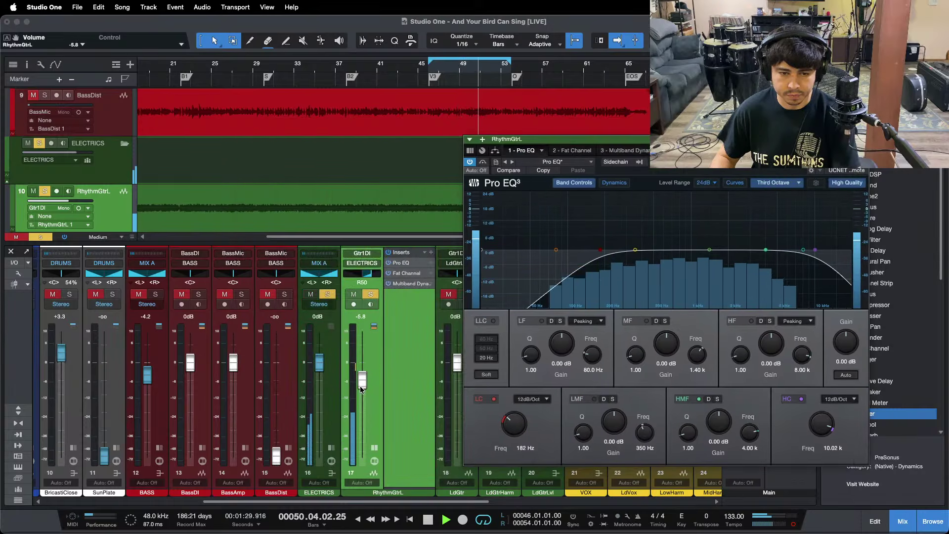
{"action": "left_click_drag", "start_coordinate": [707, 162], "coordinate": [470, 156]}
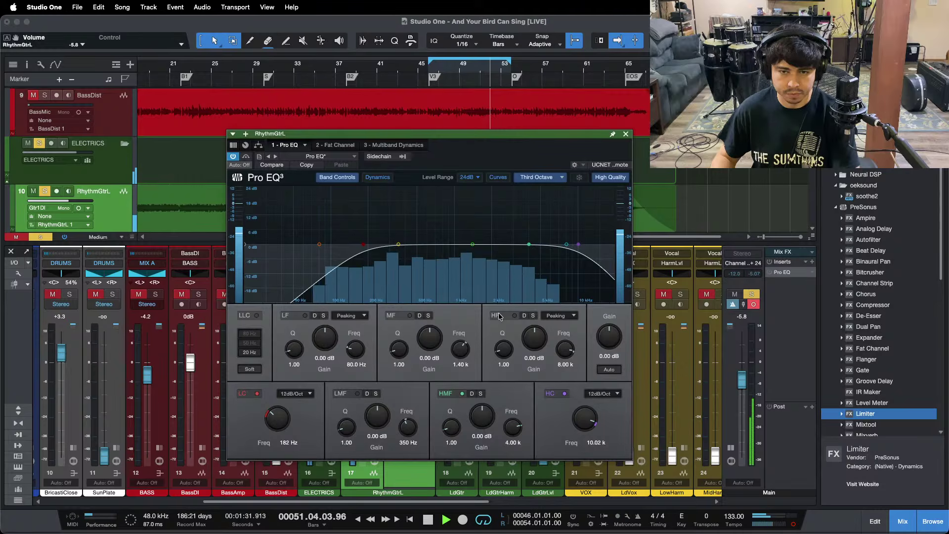
{"action": "scroll", "coordinate": [483, 417], "scroll_direction": "up", "scroll_amount": 1}
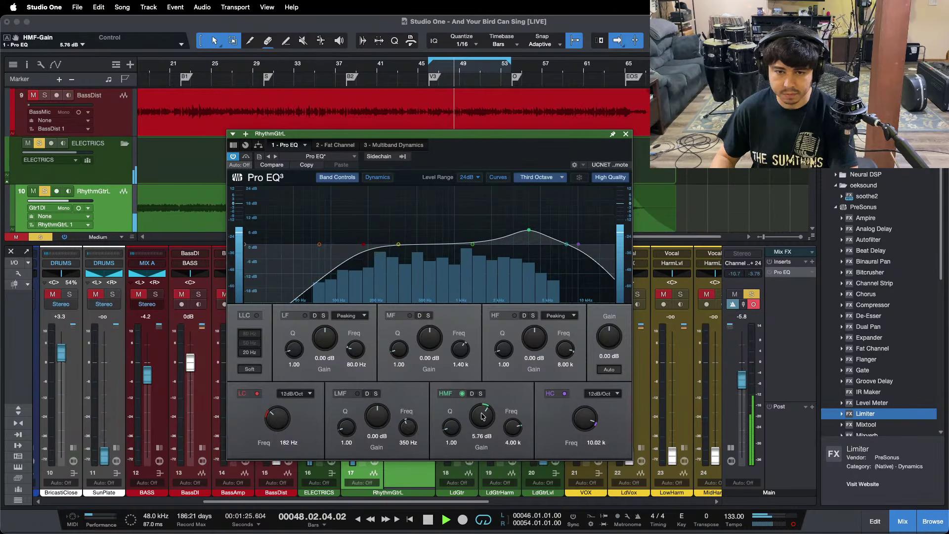
{"action": "mouse_move", "coordinate": [515, 532]}
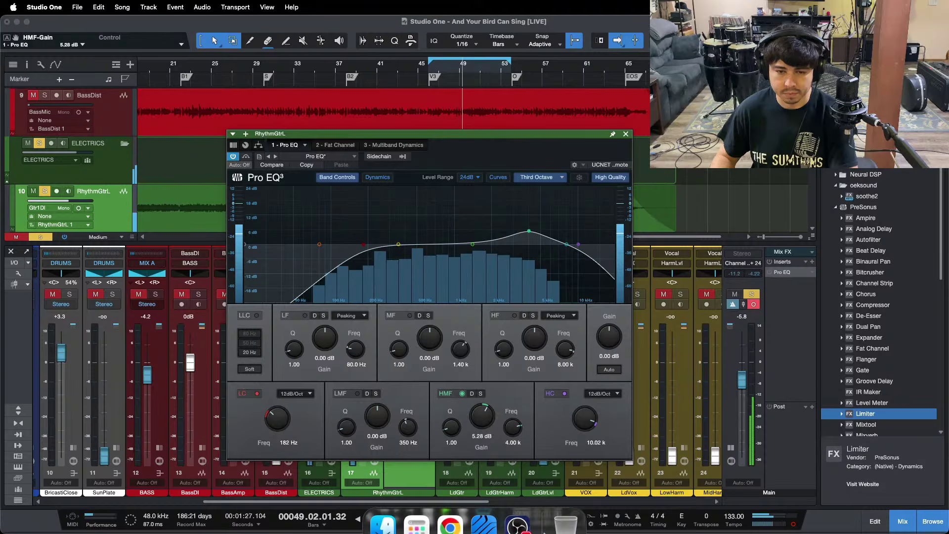
{"action": "left_click", "coordinate": [515, 515]}
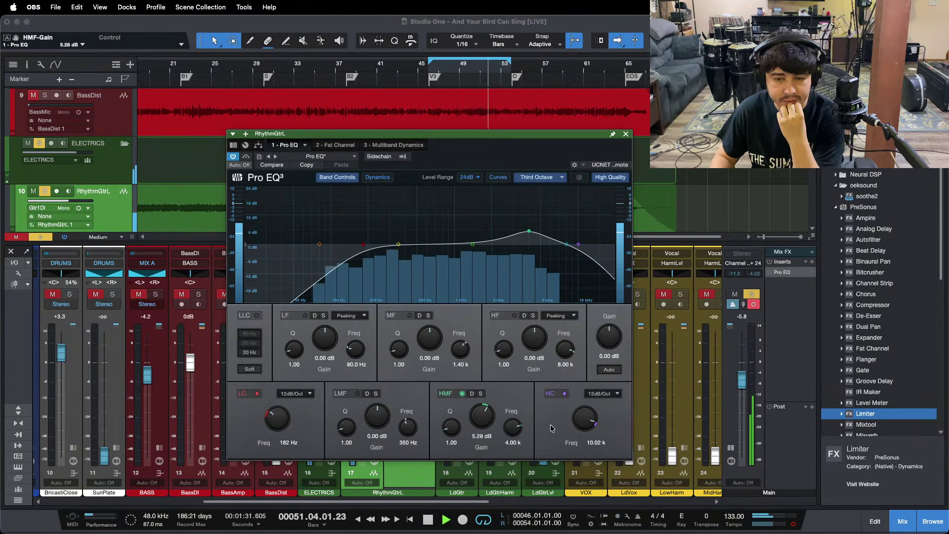
{"action": "left_click", "coordinate": [778, 452]}
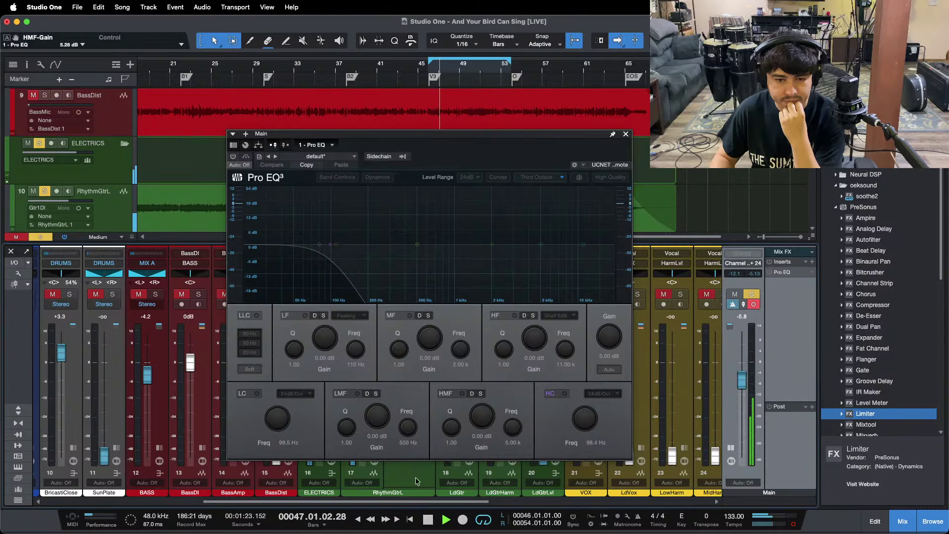
{"action": "left_click", "coordinate": [415, 477]}
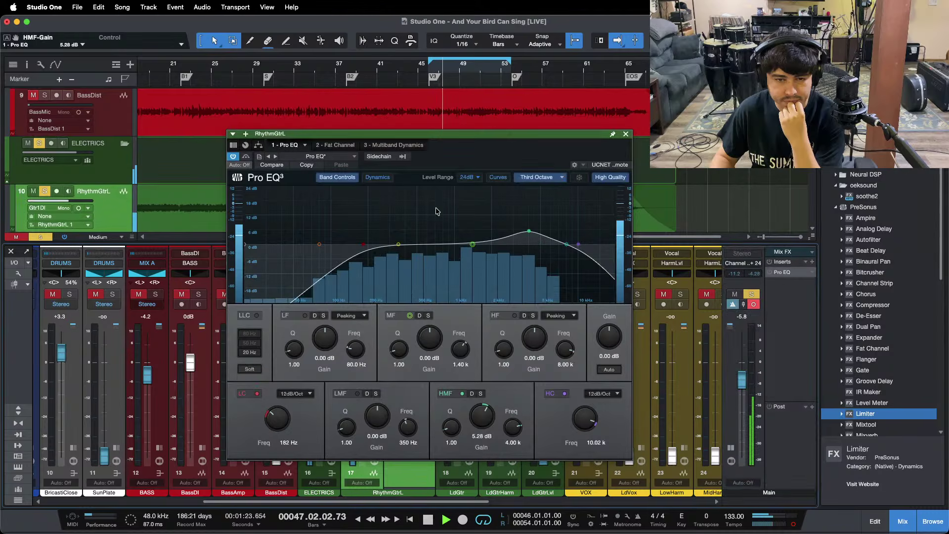
In RhythmGtrL's Multiband Dynamics, turn on relative editing of all bands and lower the low threshold to -19.32 dB
{"action": "left_click", "coordinate": [373, 144]}
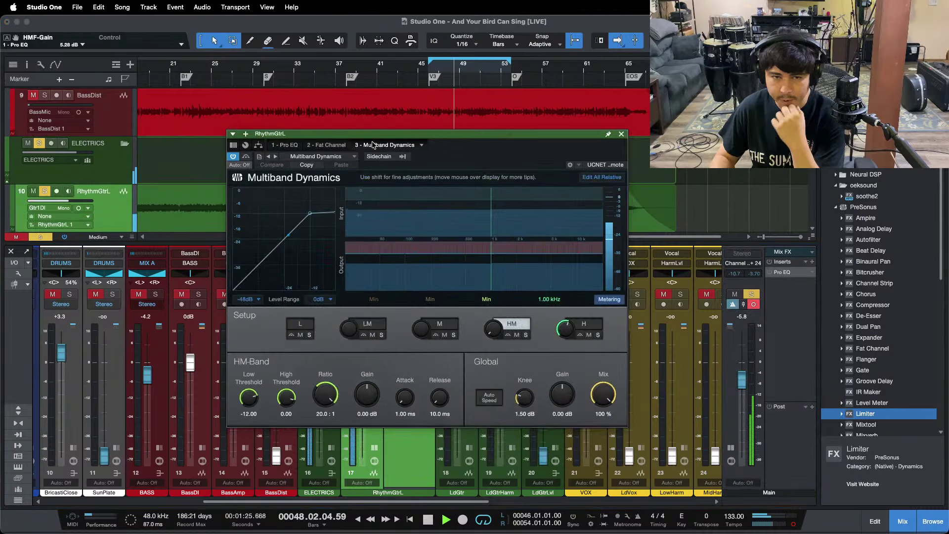
{"action": "left_click", "coordinate": [609, 177]}
{"action": "left_click", "coordinate": [584, 324]}
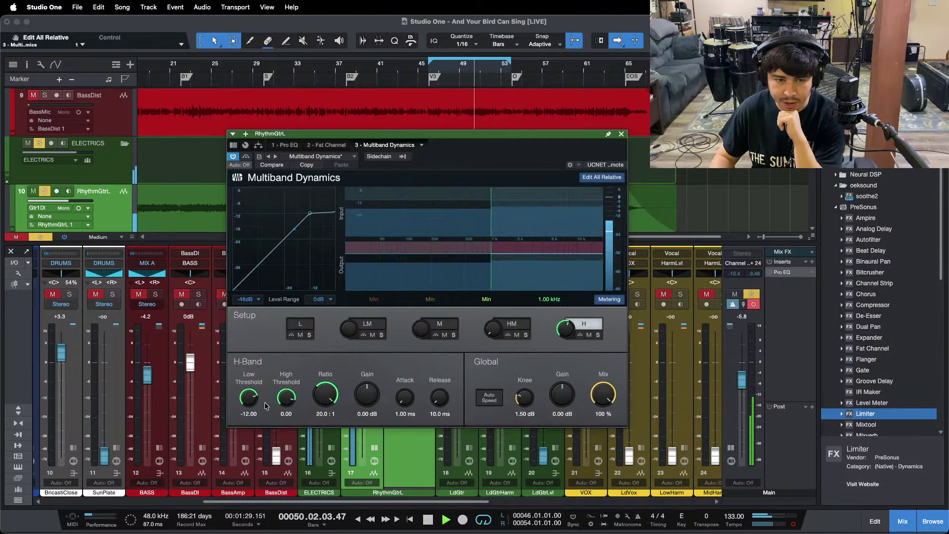
{"action": "left_click_drag", "start_coordinate": [255, 392], "coordinate": [255, 399]}
{"action": "key", "text": "KP_1"}
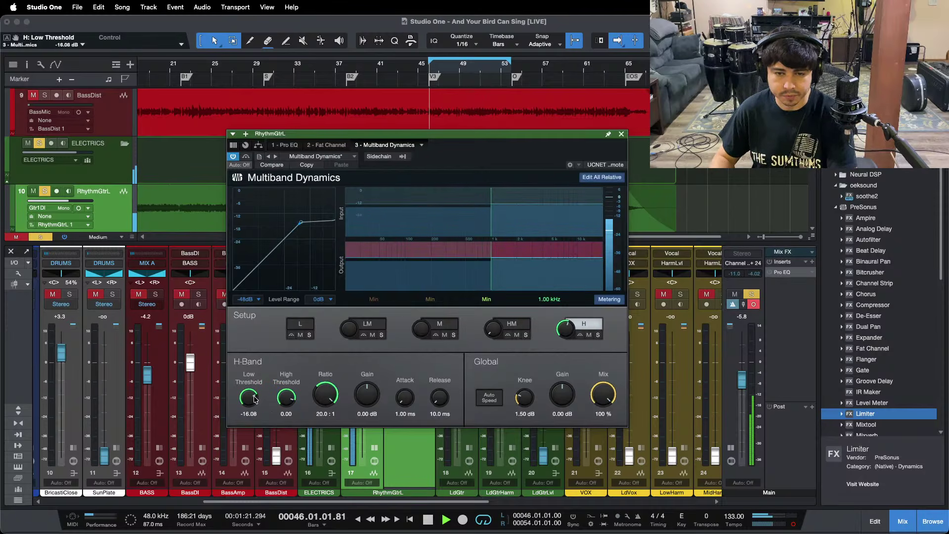
{"action": "scroll", "coordinate": [255, 400], "scroll_direction": "down", "scroll_amount": 3}
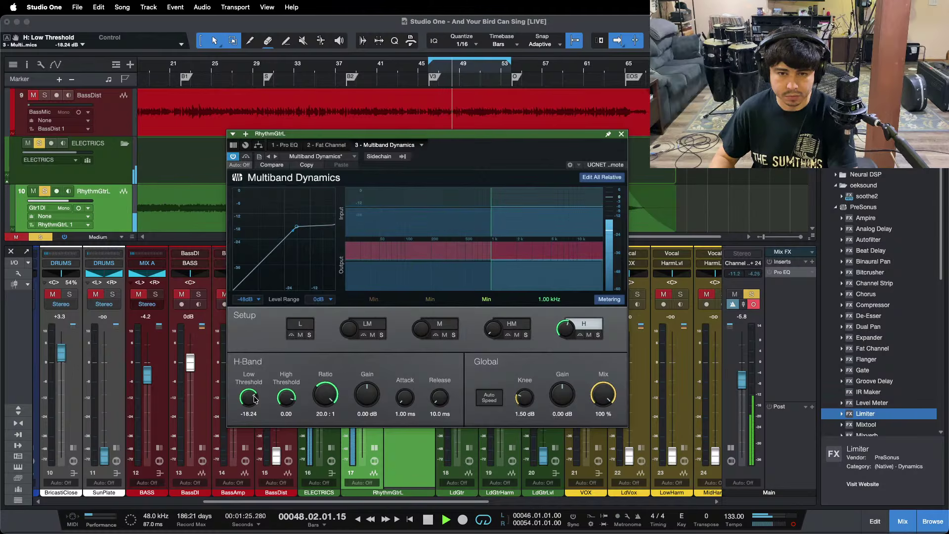
{"action": "scroll", "coordinate": [255, 400], "scroll_direction": "down", "scroll_amount": 1}
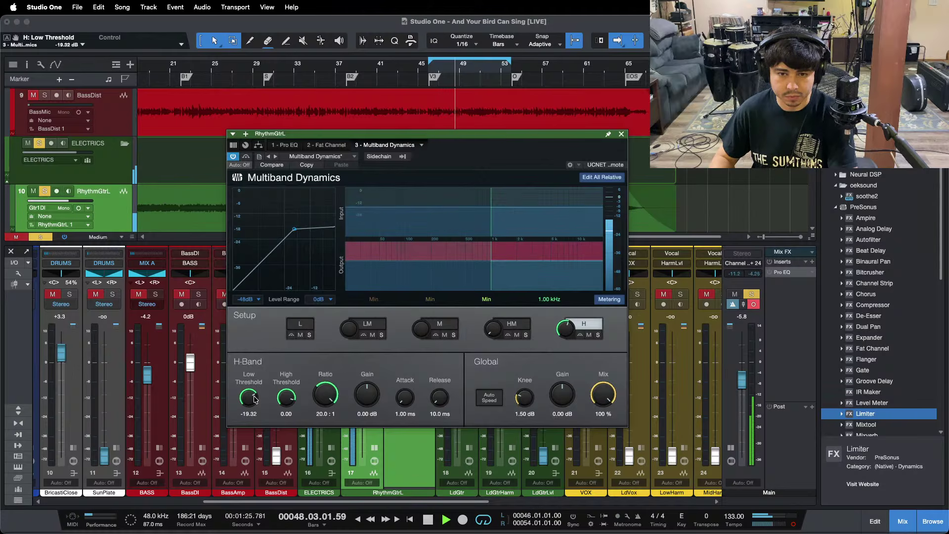
{"action": "left_click", "coordinate": [622, 134]}
Set the RhythmGtrL fader to -6.7 dB and compare the track with its inserts bypassed and in the full mix
{"action": "scroll", "coordinate": [362, 383], "scroll_direction": "down", "scroll_amount": 2}
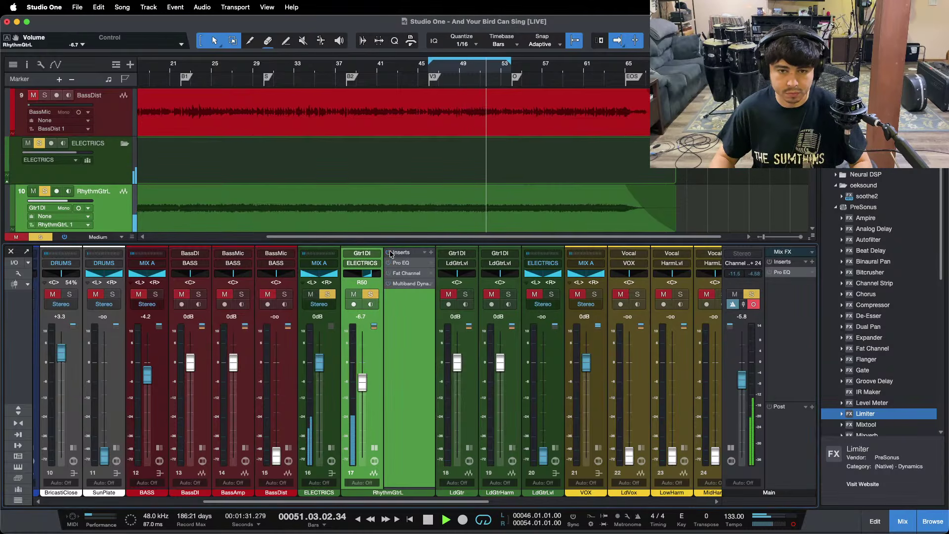
{"action": "left_click", "coordinate": [389, 252]}
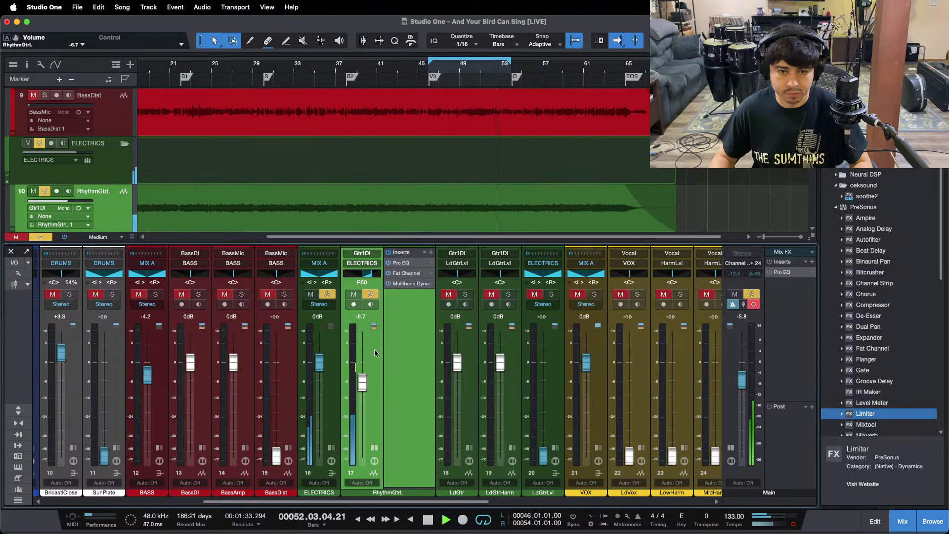
{"action": "left_click", "coordinate": [370, 295]}
{"action": "left_click", "coordinate": [431, 85]}
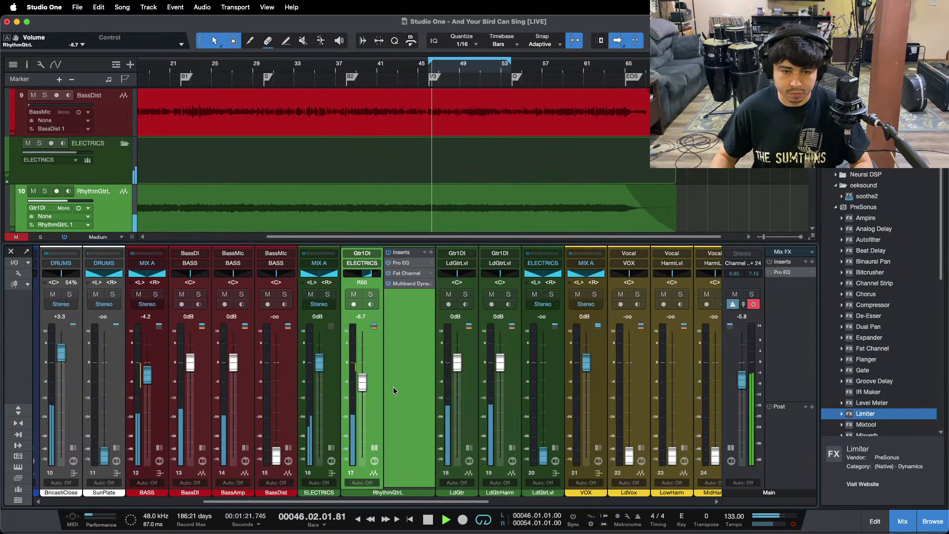
{"action": "key", "text": "s"}
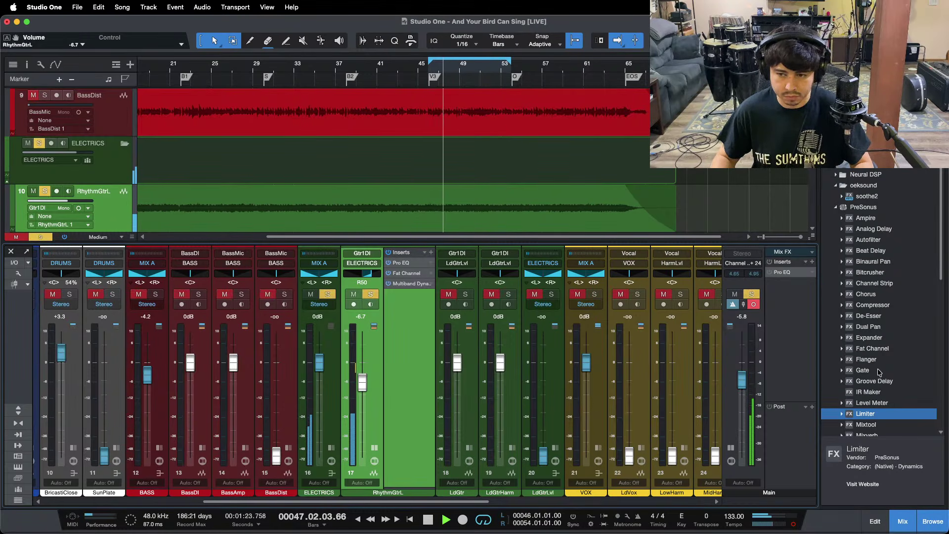
Add a second Pro EQ to RhythmGtrL boosting the low band 2.88 dB at 141 Hz, and raise the fader to -6.3 dB
{"action": "scroll", "coordinate": [870, 392], "scroll_direction": "down", "scroll_amount": 4}
{"action": "left_click_drag", "start_coordinate": [871, 393], "coordinate": [416, 327]}
{"action": "left_click_drag", "start_coordinate": [321, 245], "coordinate": [349, 233]}
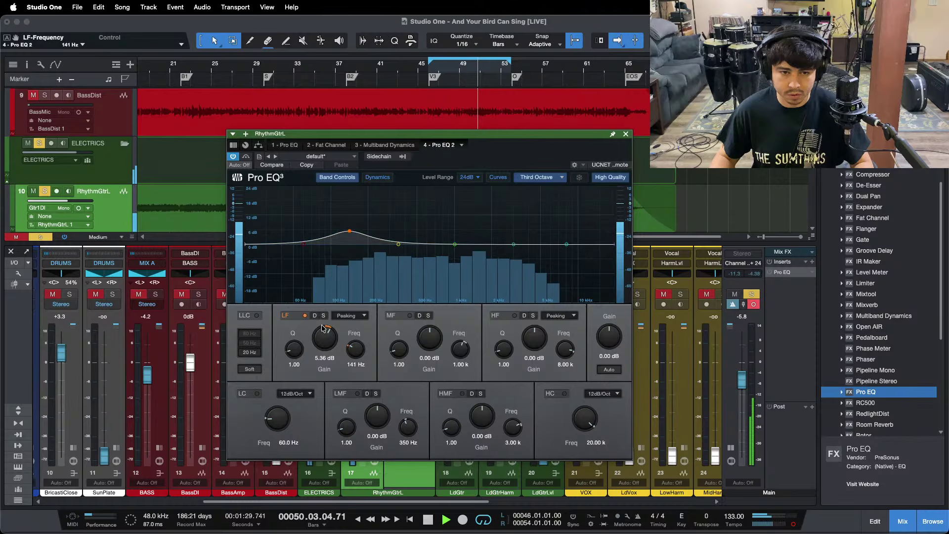
{"action": "left_click_drag", "start_coordinate": [325, 325], "coordinate": [322, 329]}
{"action": "scroll", "coordinate": [323, 336], "scroll_direction": "up", "scroll_amount": 5}
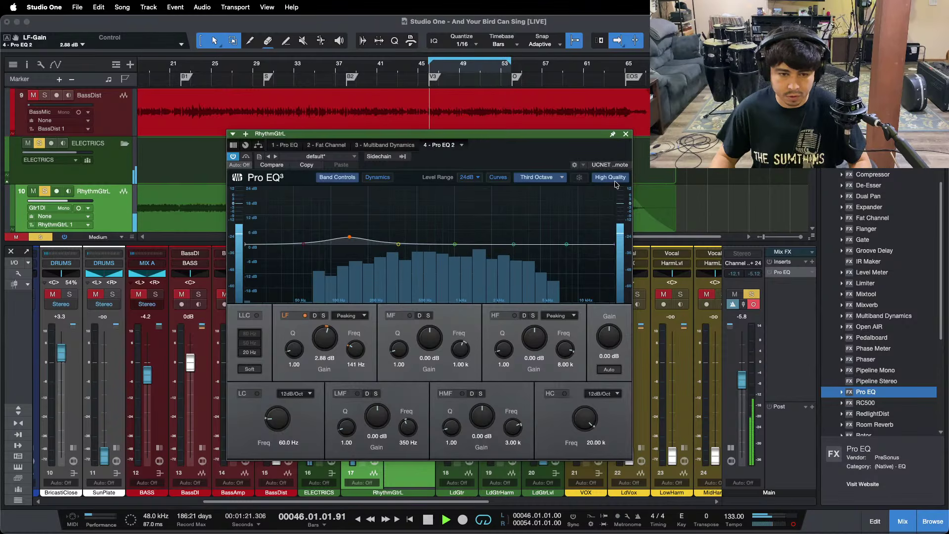
{"action": "left_click", "coordinate": [626, 134]}
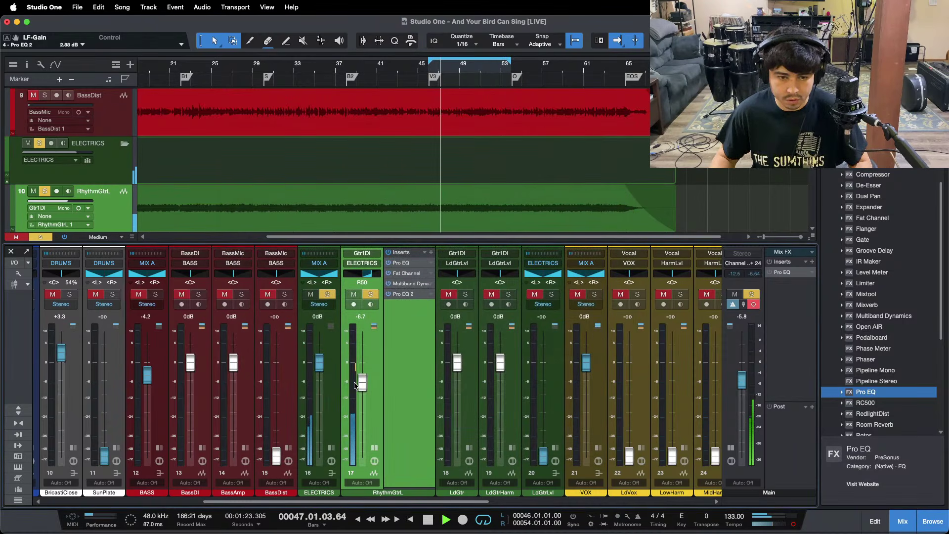
{"action": "scroll", "coordinate": [360, 377], "scroll_direction": "up", "scroll_amount": 4}
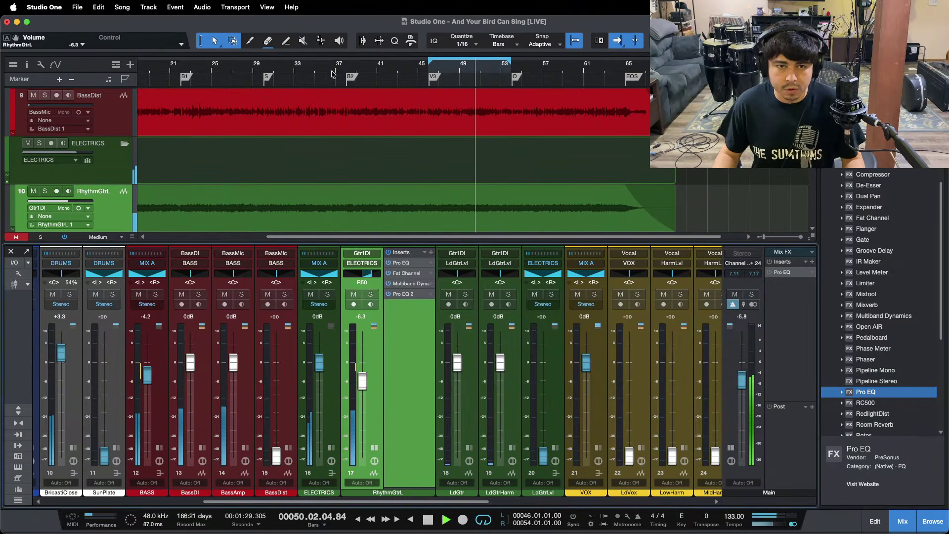
Restart playback from the beginning of the song and hide the mixer to show more of the arrangement
{"action": "scroll", "coordinate": [334, 71], "scroll_direction": "down", "scroll_amount": 5}
{"action": "left_click", "coordinate": [146, 66]}
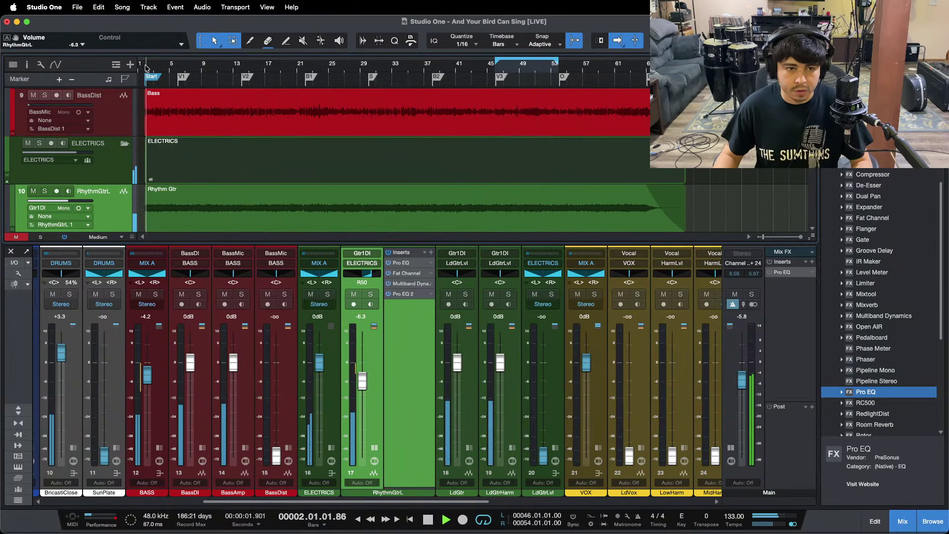
{"action": "key", "text": "F3"}
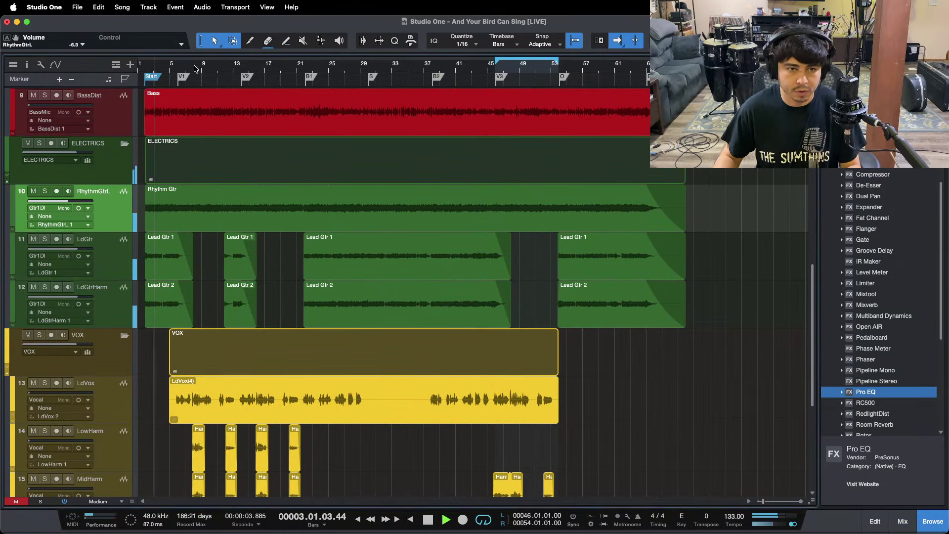
Lower the RhythmGtrL fader to -6.7 dB and enlarge the mixer so every channel shows its inserts and sends
{"action": "key", "text": "F3"}
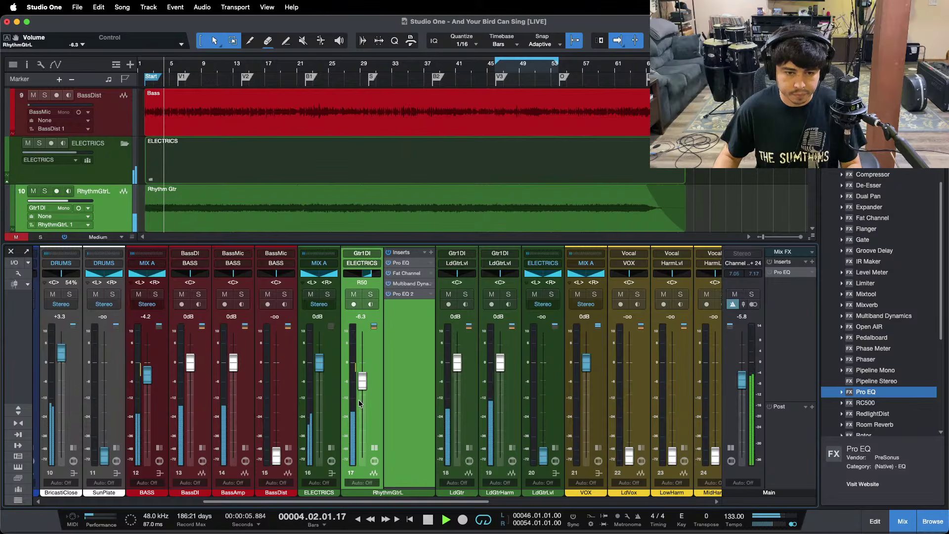
{"action": "left_click_drag", "start_coordinate": [361, 382], "coordinate": [365, 382]}
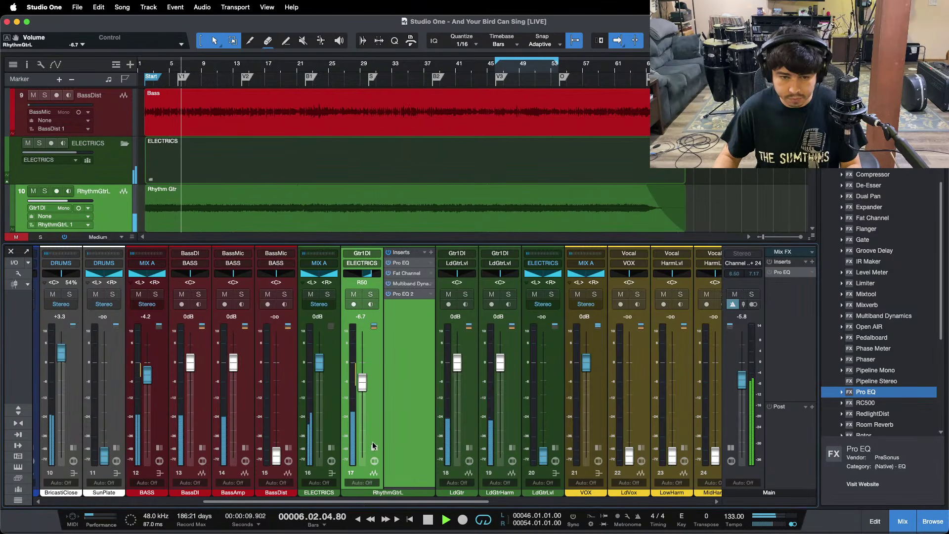
{"action": "left_click", "coordinate": [375, 448]}
{"action": "left_click", "coordinate": [19, 411]}
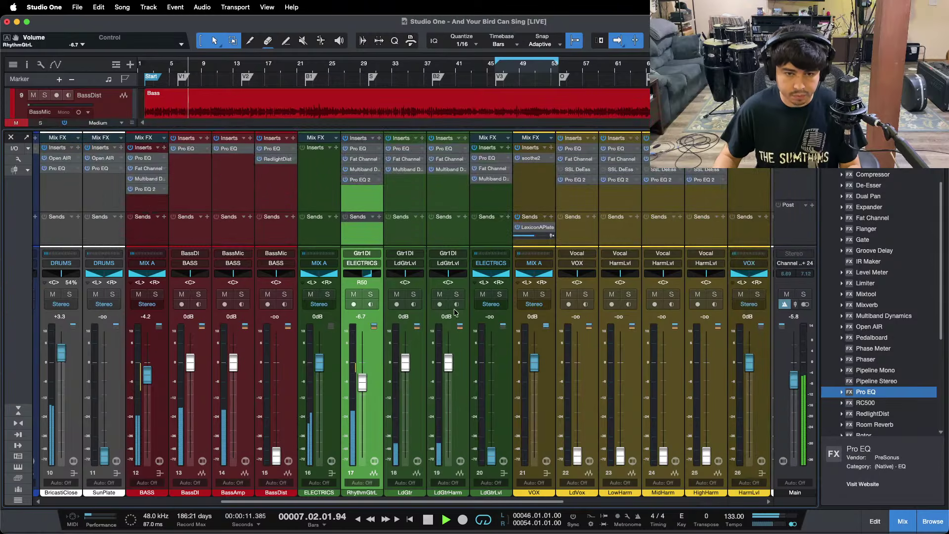
Try a RoomVerb send on RhythmGtrL, check its options, stop playback and remove the send
{"action": "left_click", "coordinate": [379, 217]}
{"action": "left_click", "coordinate": [396, 227]}
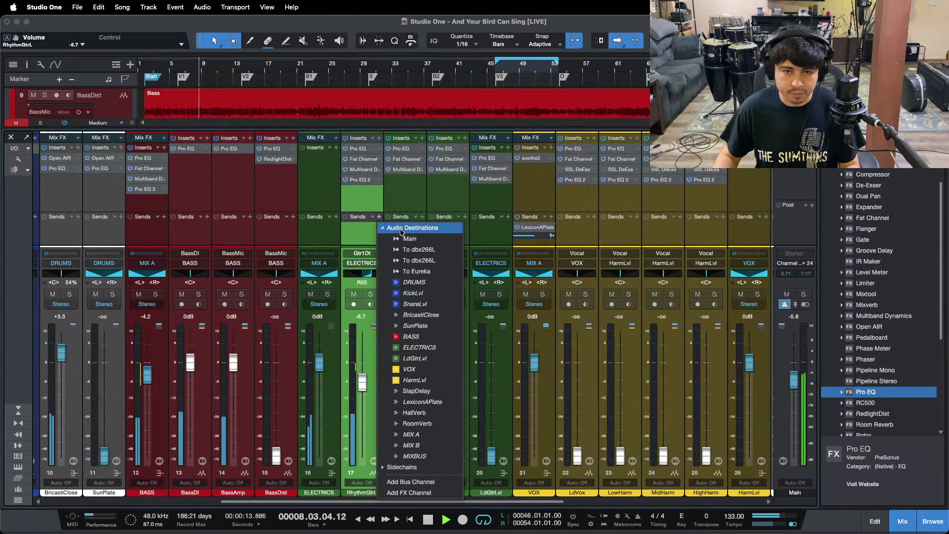
{"action": "left_click", "coordinate": [418, 423]}
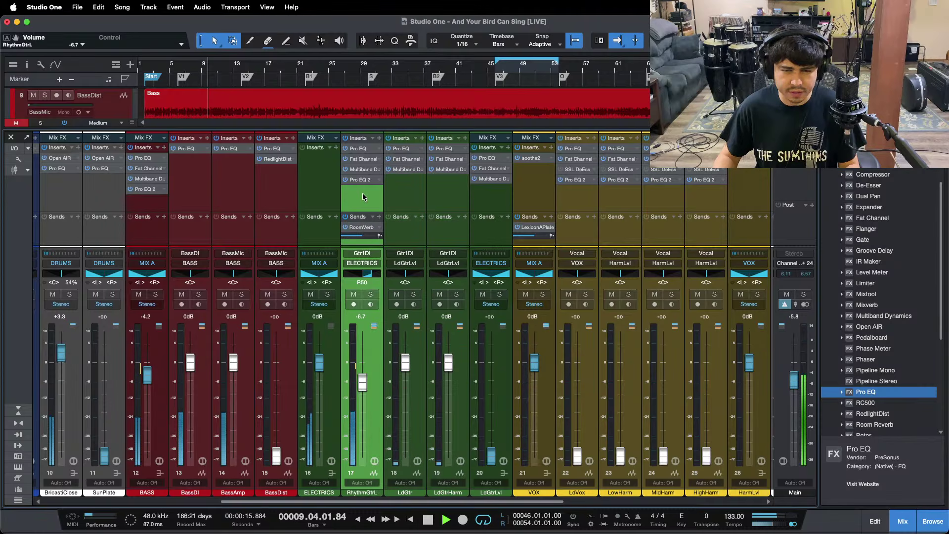
{"action": "right_click", "coordinate": [362, 229]}
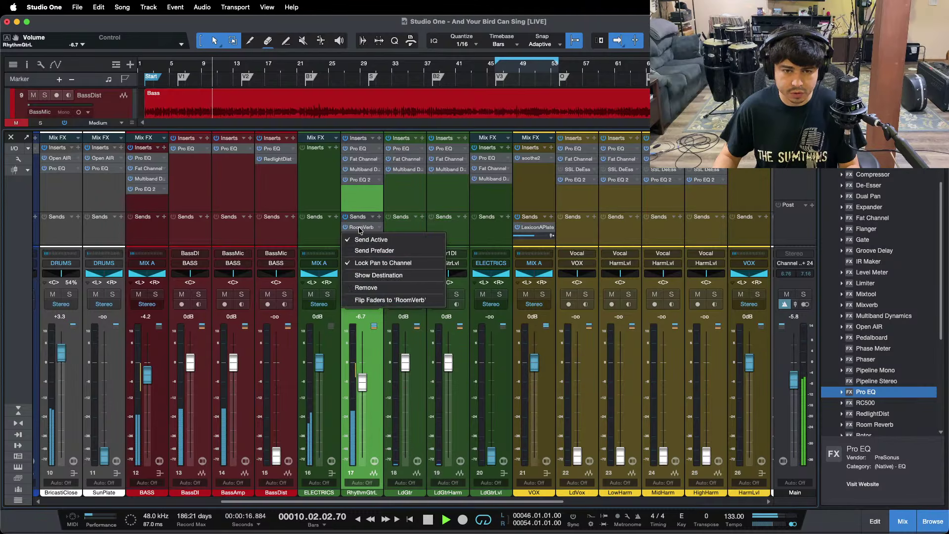
{"action": "left_click", "coordinate": [405, 203]}
{"action": "key", "text": "space"}
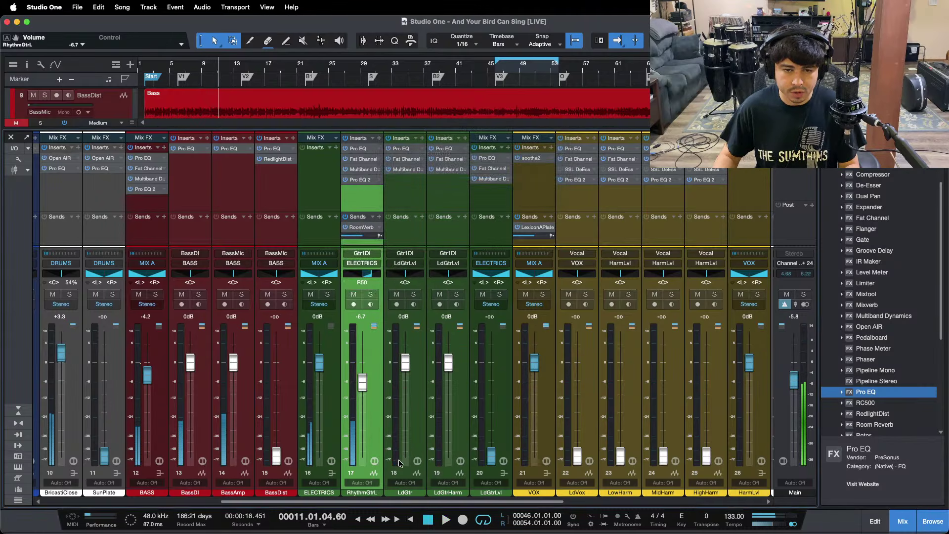
{"action": "right_click", "coordinate": [355, 224]}
{"action": "left_click", "coordinate": [326, 222]}
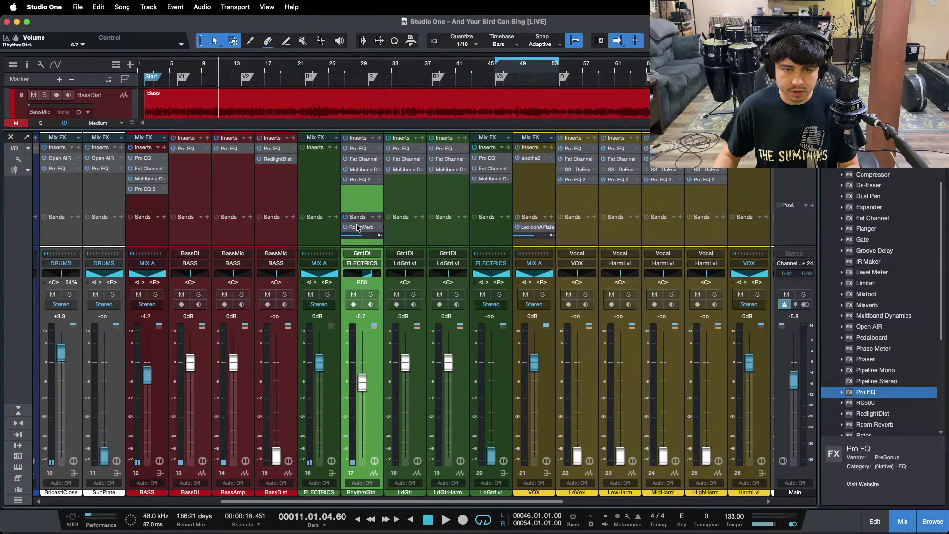
{"action": "right_click", "coordinate": [359, 228]}
{"action": "left_click", "coordinate": [366, 286]}
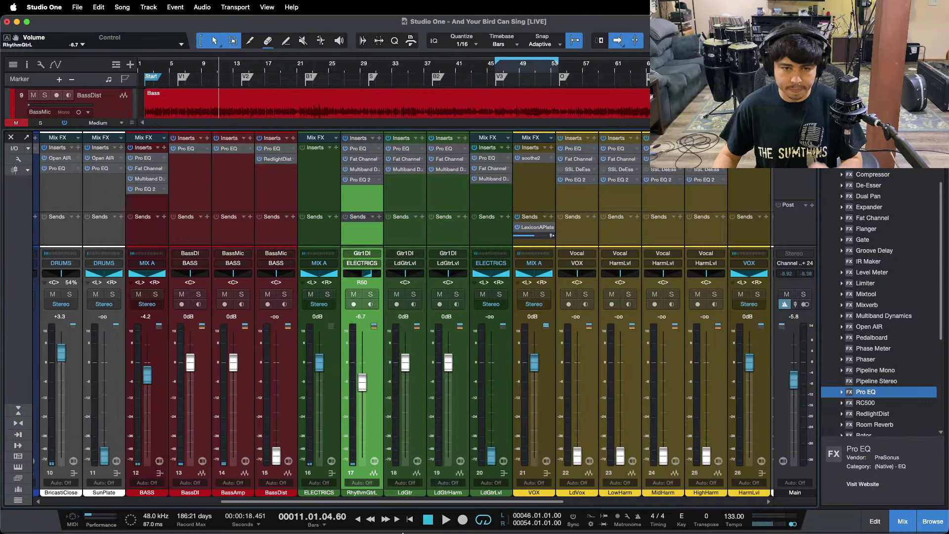
Load the Medium Studio preset into the Room Reverb on the RoomVerb channel
{"action": "left_click_drag", "start_coordinate": [431, 502], "coordinate": [629, 494]}
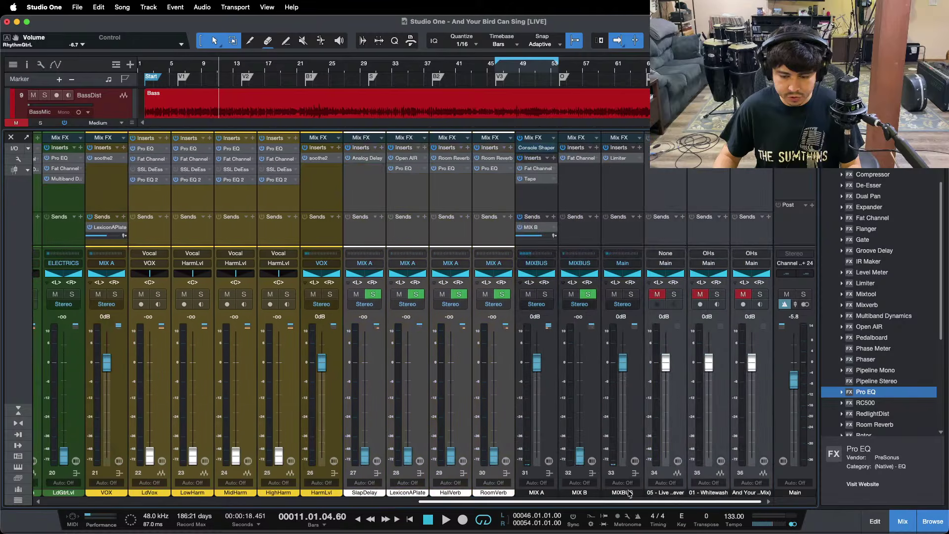
{"action": "left_click", "coordinate": [442, 227]}
{"action": "left_click", "coordinate": [496, 178]}
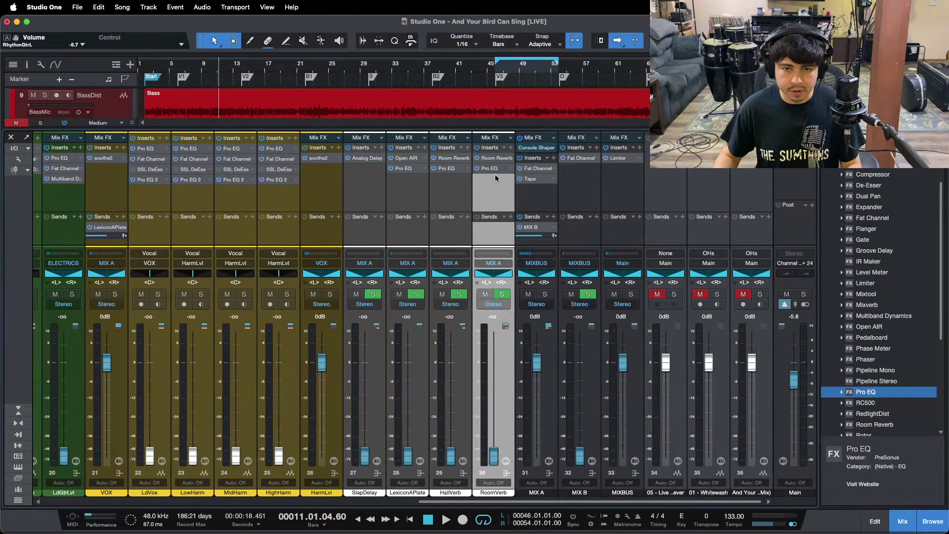
{"action": "left_click", "coordinate": [492, 157]}
{"action": "left_click", "coordinate": [310, 156]}
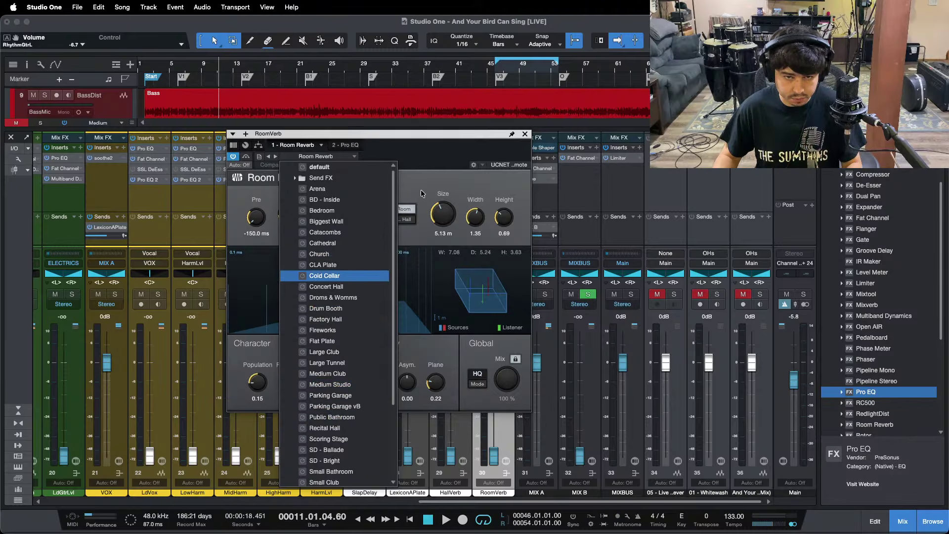
{"action": "left_click", "coordinate": [342, 386]}
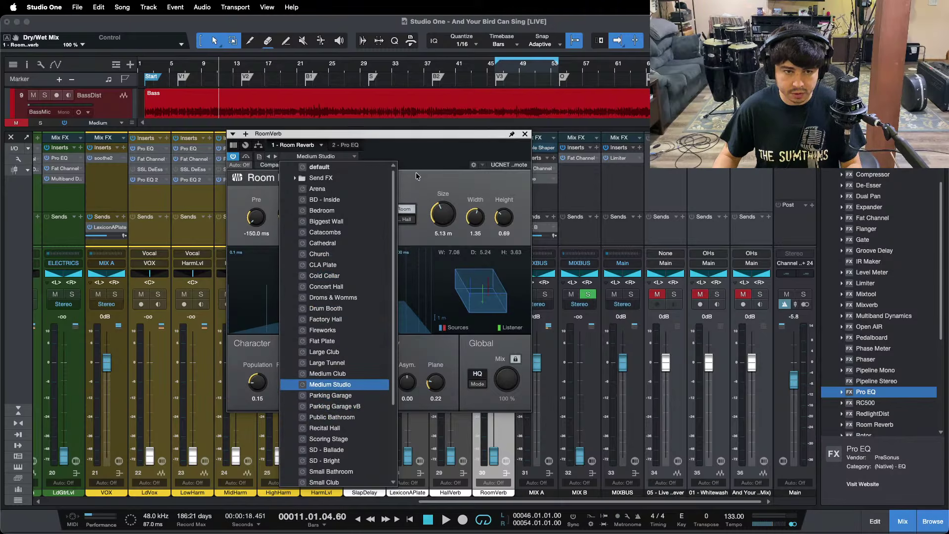
Add a Channel Split splitter to RoomVerb with a Room Reverb on each branch, and review the second reverb and the Pro EQ
{"action": "left_click", "coordinate": [257, 146]}
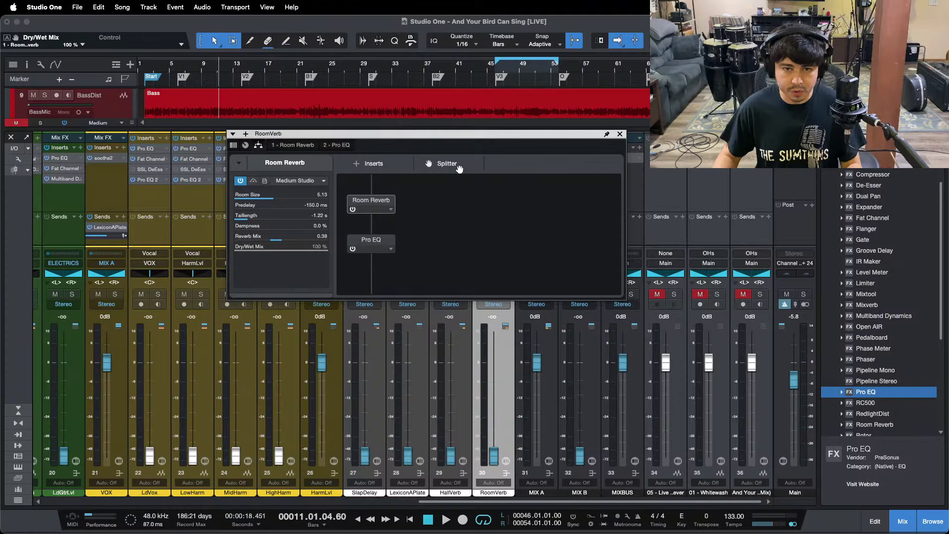
{"action": "left_click_drag", "start_coordinate": [459, 169], "coordinate": [381, 185]}
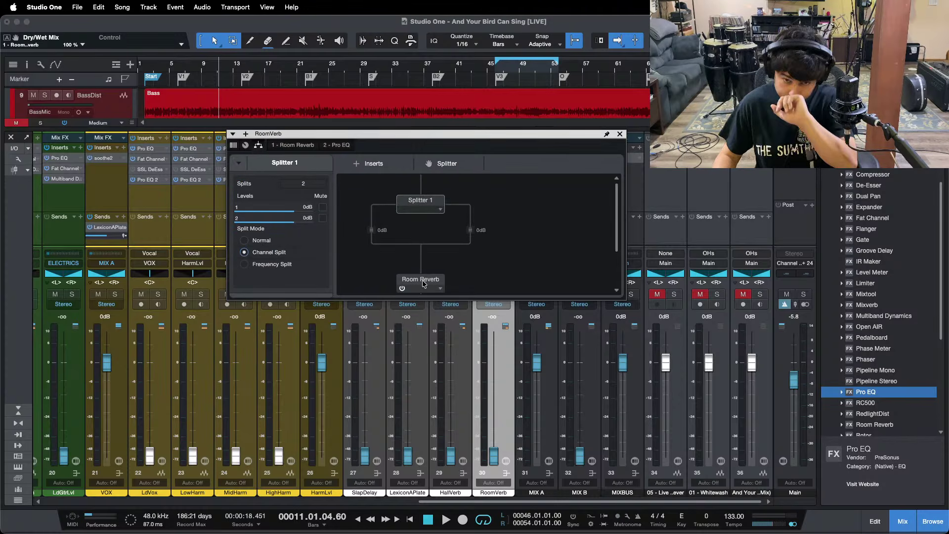
{"action": "left_click_drag", "start_coordinate": [423, 284], "coordinate": [479, 243]}
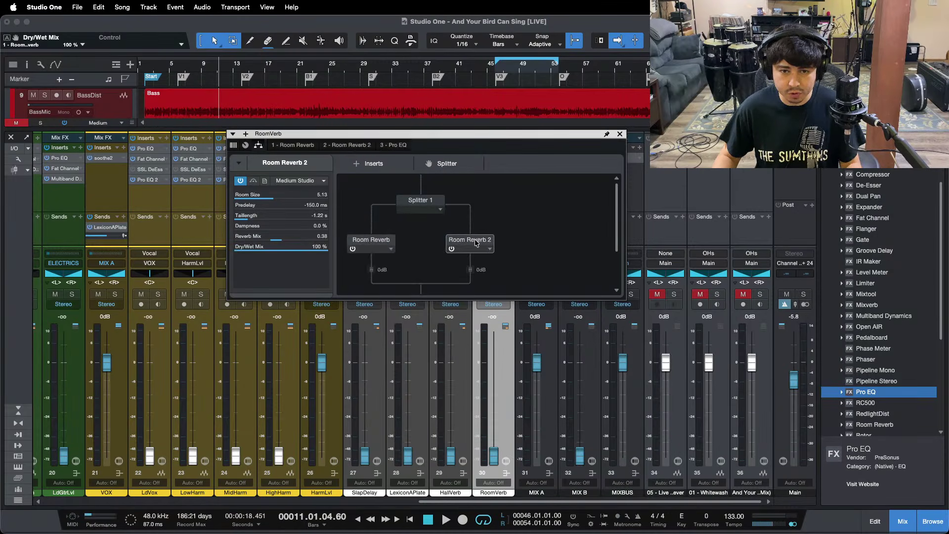
{"action": "double_click", "coordinate": [472, 241]}
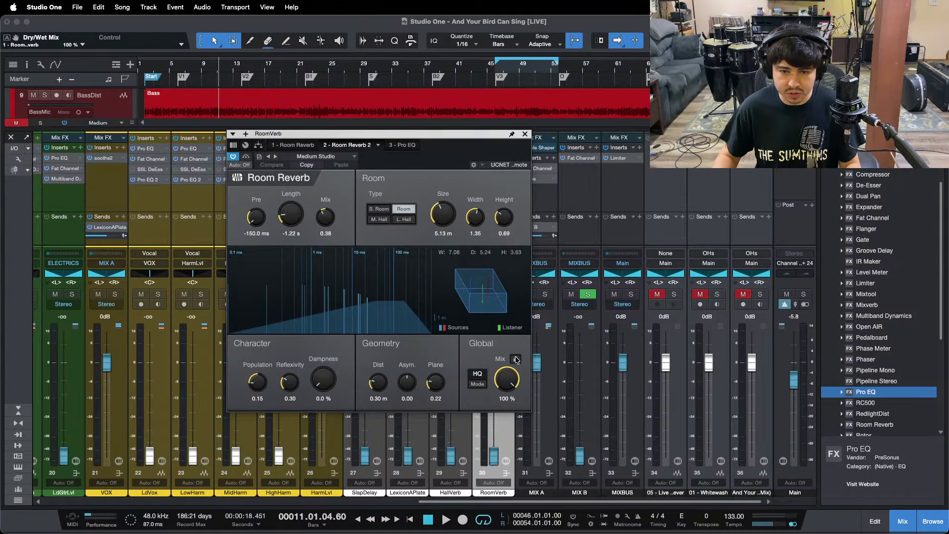
{"action": "left_click", "coordinate": [397, 144]}
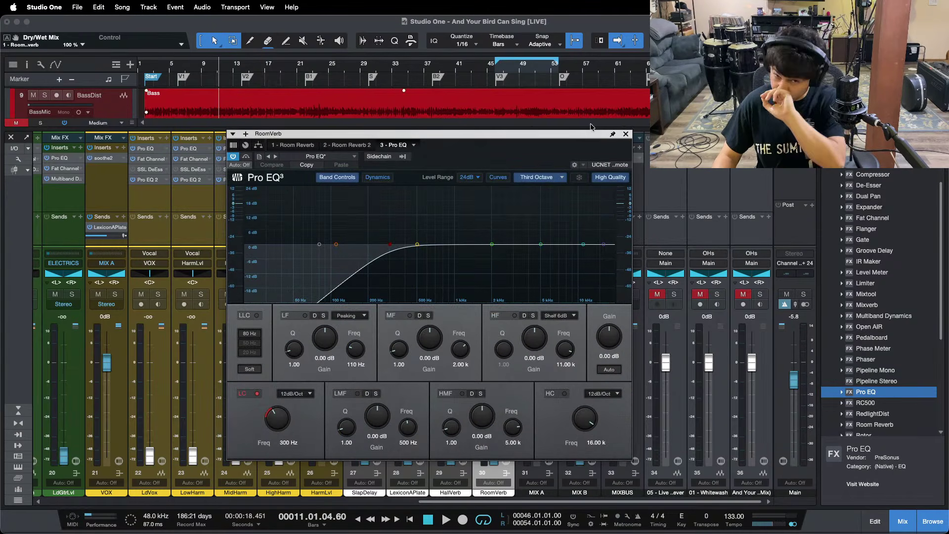
{"action": "left_click", "coordinate": [626, 135]}
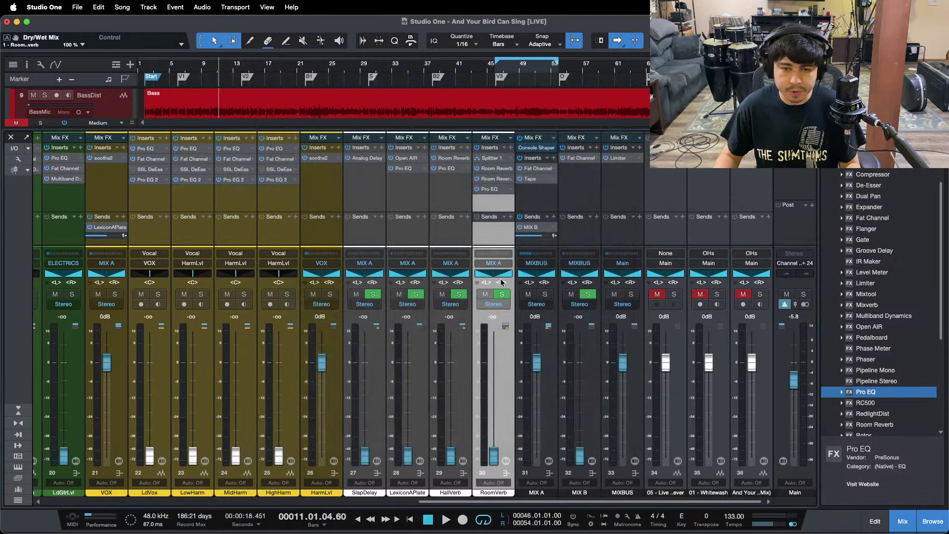
Swap the left and right panning of the RoomVerb channel and save the song
{"action": "left_click_drag", "start_coordinate": [504, 277], "coordinate": [483, 273]}
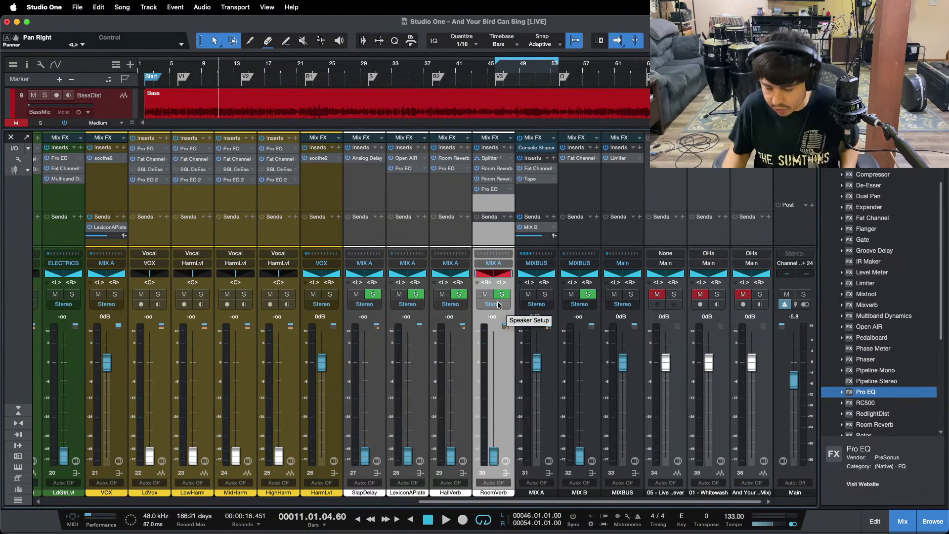
{"action": "key", "text": "super+s"}
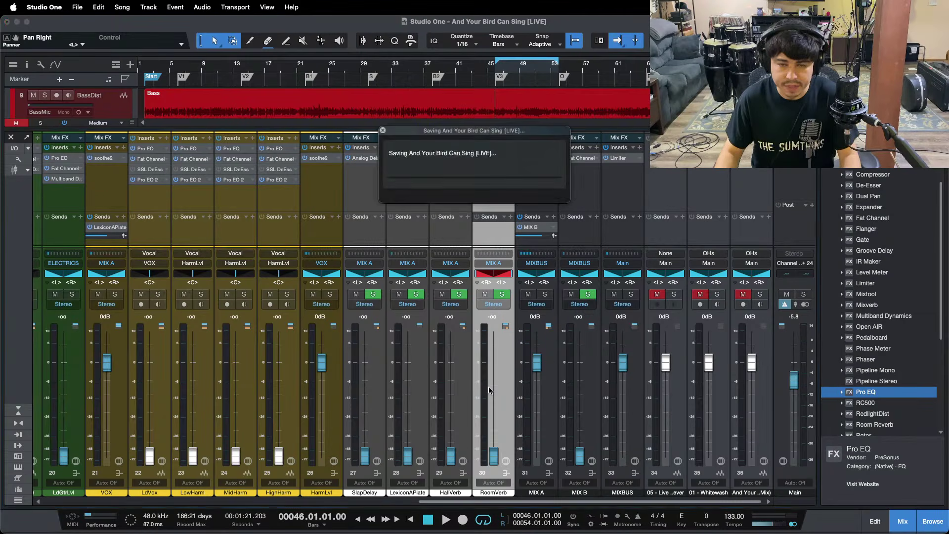
Raise the RoomVerb fader to -26.9 dB during playback and add a send from RhythmGtrL to RoomVerb
{"action": "key", "text": "space"}
{"action": "left_click_drag", "start_coordinate": [496, 463], "coordinate": [494, 421]}
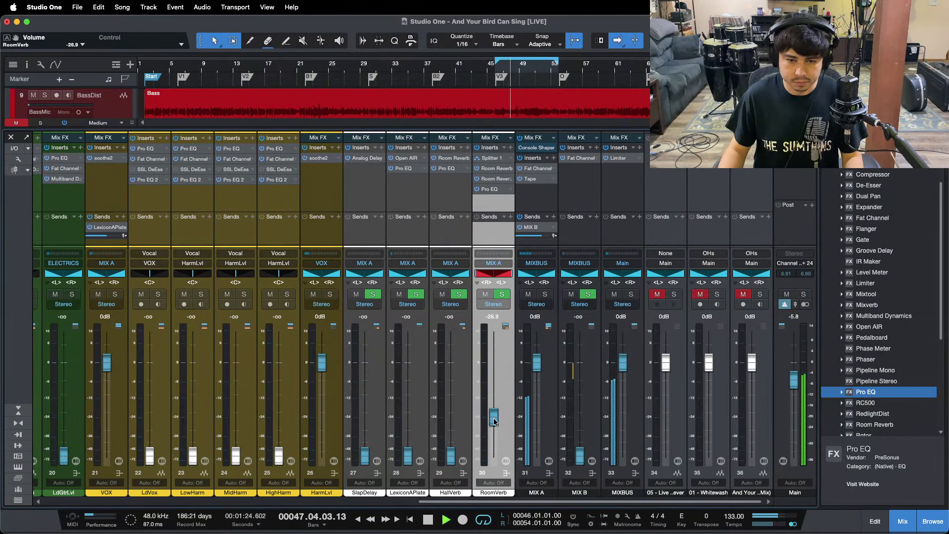
{"action": "left_click_drag", "start_coordinate": [505, 500], "coordinate": [395, 478]}
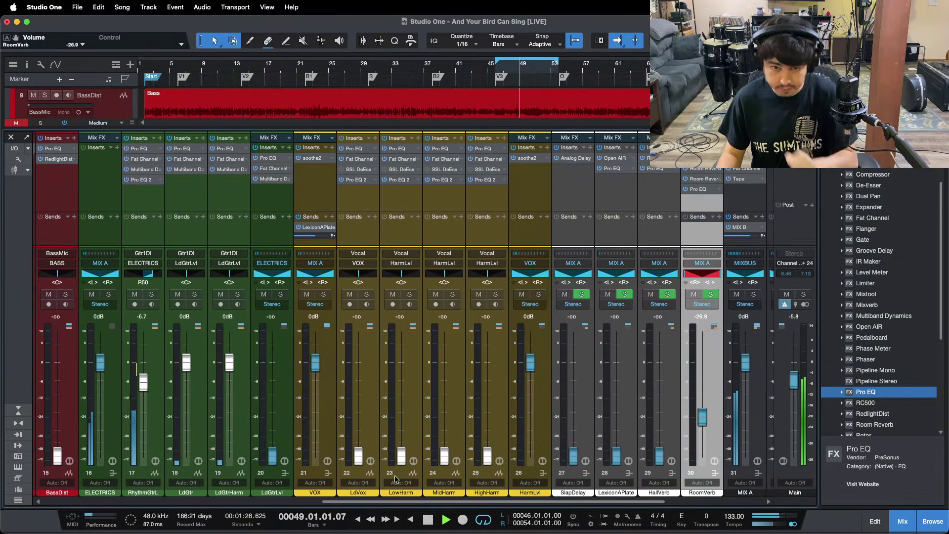
{"action": "left_click", "coordinate": [160, 216]}
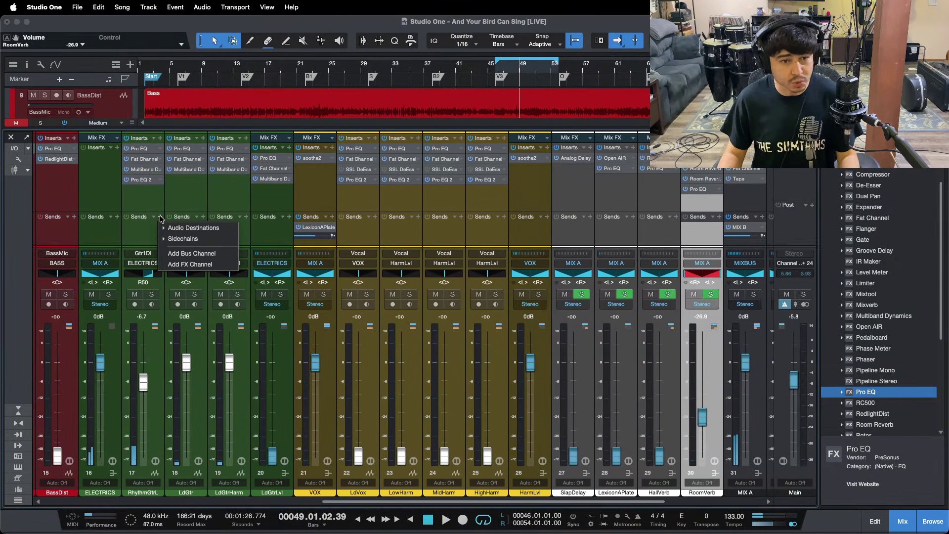
{"action": "left_click", "coordinate": [182, 228]}
{"action": "left_click", "coordinate": [198, 424]}
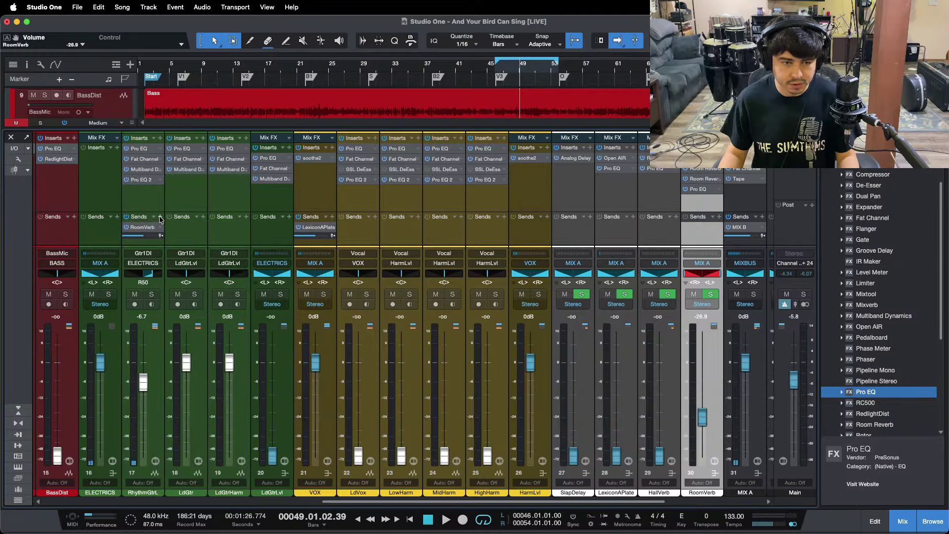
Try unlocking the RoomVerb send's pan from the RhythmGtrL channel pan, and lock it again
{"action": "right_click", "coordinate": [142, 228]}
{"action": "left_click", "coordinate": [149, 260]}
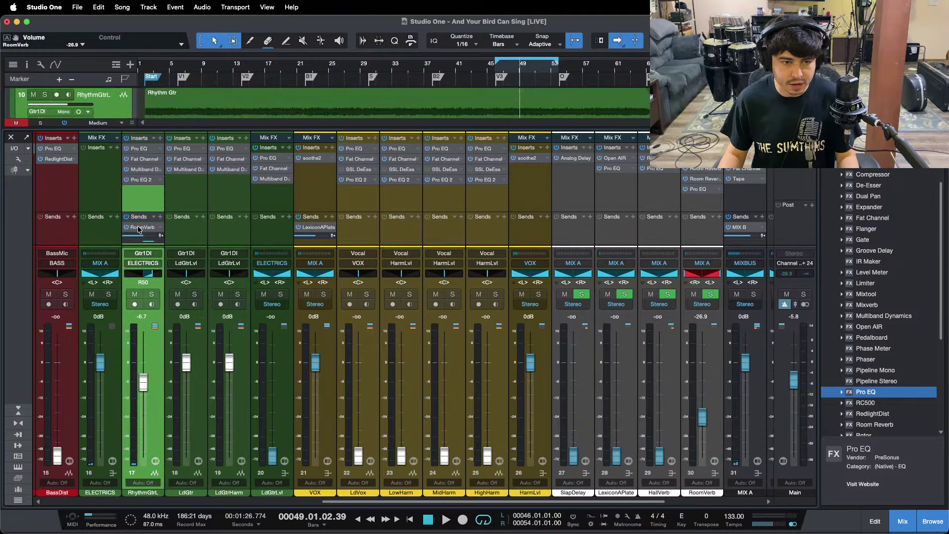
{"action": "right_click", "coordinate": [138, 228]}
{"action": "left_click", "coordinate": [151, 266]}
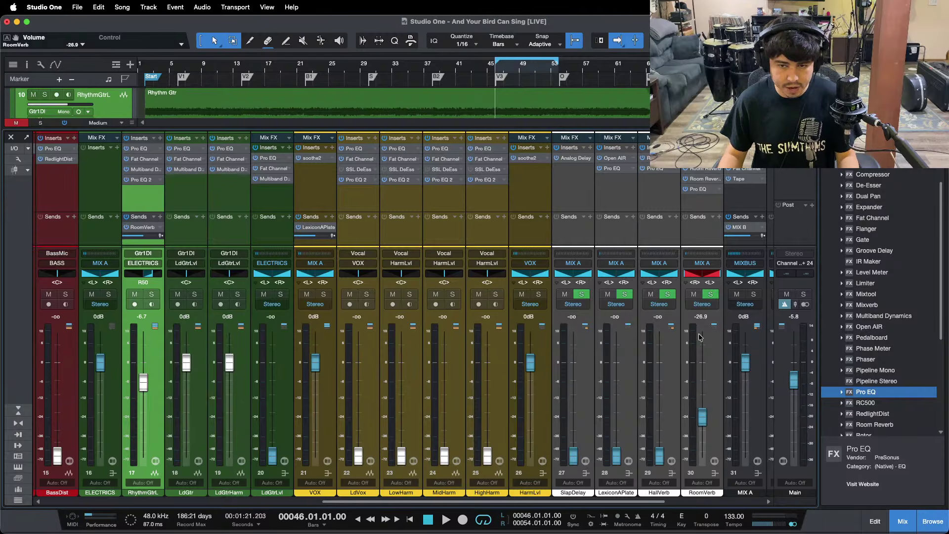
Play from bar 46, solo the reverberated rhythm guitar while raising the RoomVerb fader to -12.5 dB, and return to the full mix
{"action": "key", "text": "space"}
{"action": "left_click", "coordinate": [713, 295]}
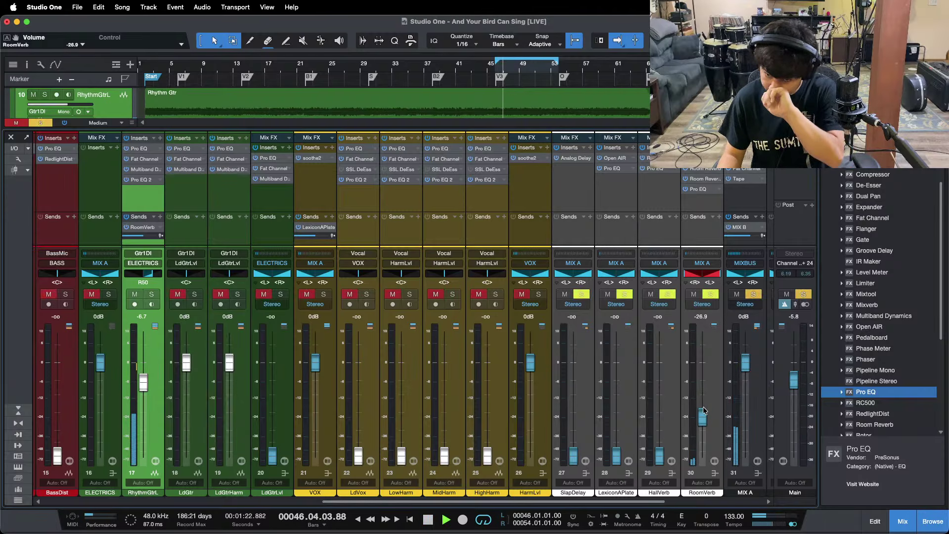
{"action": "left_click_drag", "start_coordinate": [703, 417], "coordinate": [703, 366]}
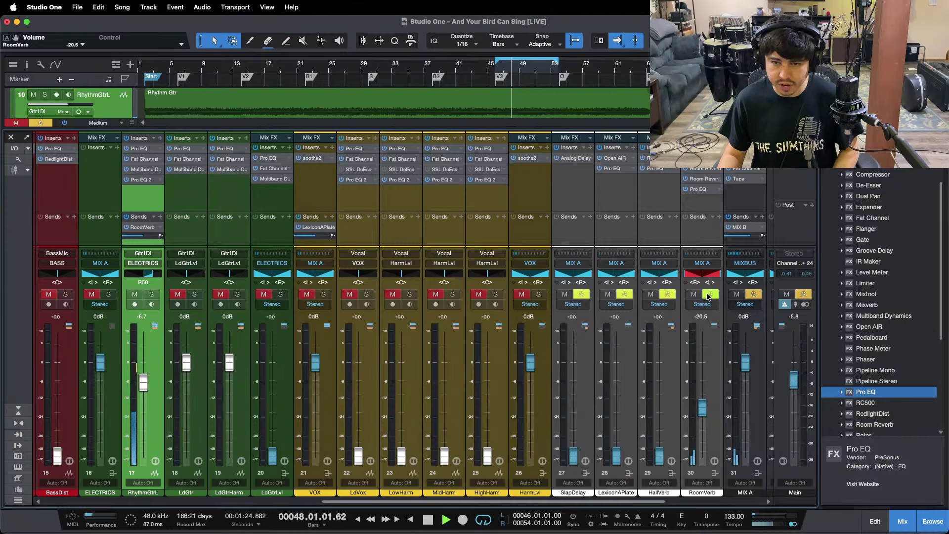
{"action": "left_click", "coordinate": [710, 294]}
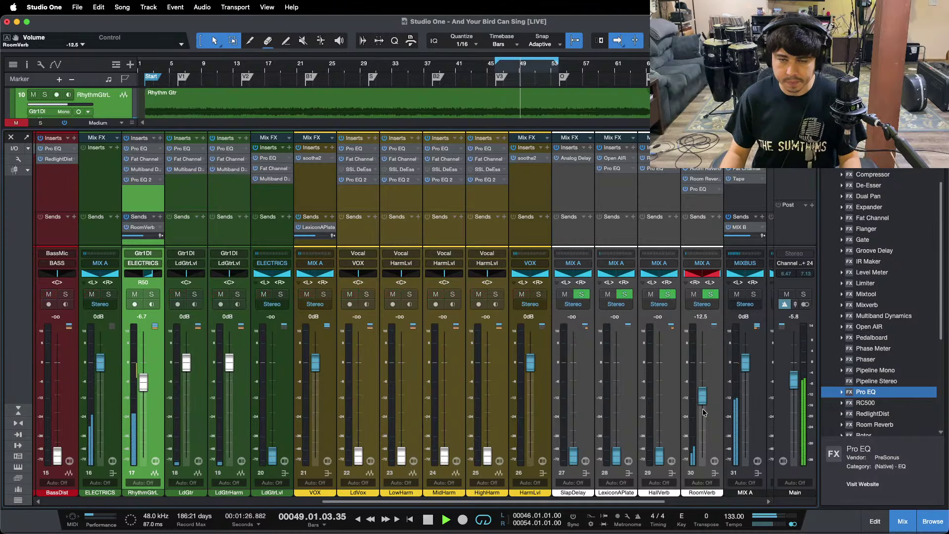
Shrink the mixer and raise the RoomVerb fader to -6.7 dB, playing from bar 17 and comparing with the reverb muted
{"action": "left_click", "coordinate": [11, 414]}
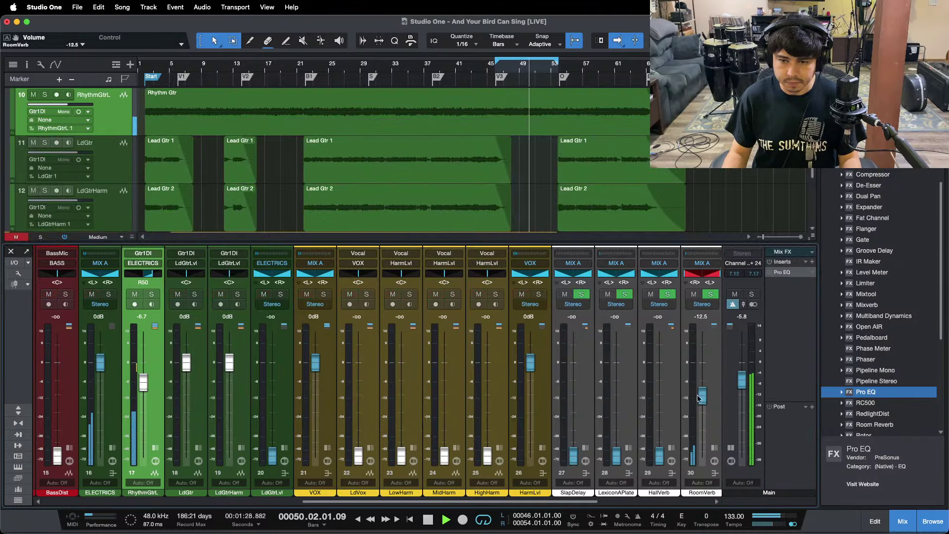
{"action": "left_click_drag", "start_coordinate": [708, 403], "coordinate": [708, 398]}
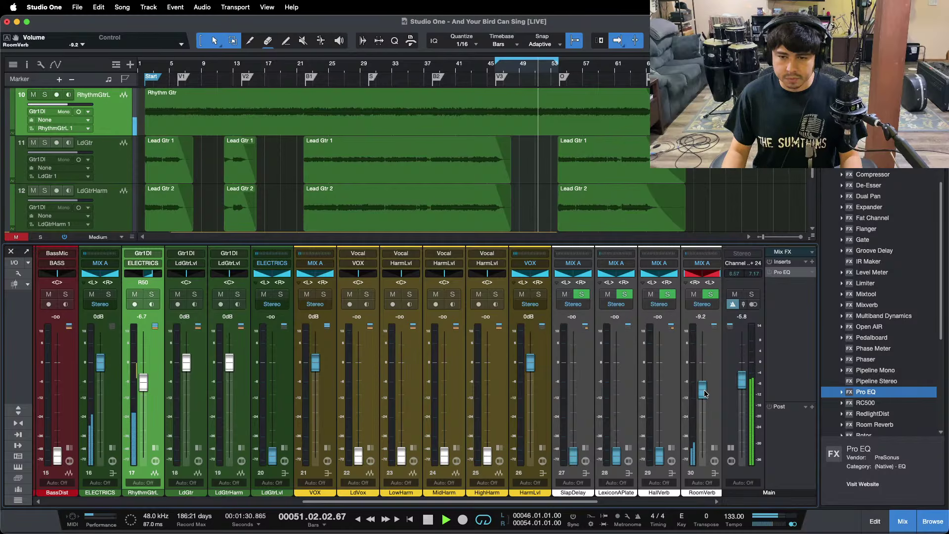
{"action": "scroll", "coordinate": [705, 391], "scroll_direction": "up", "scroll_amount": 3}
{"action": "left_click", "coordinate": [264, 72]}
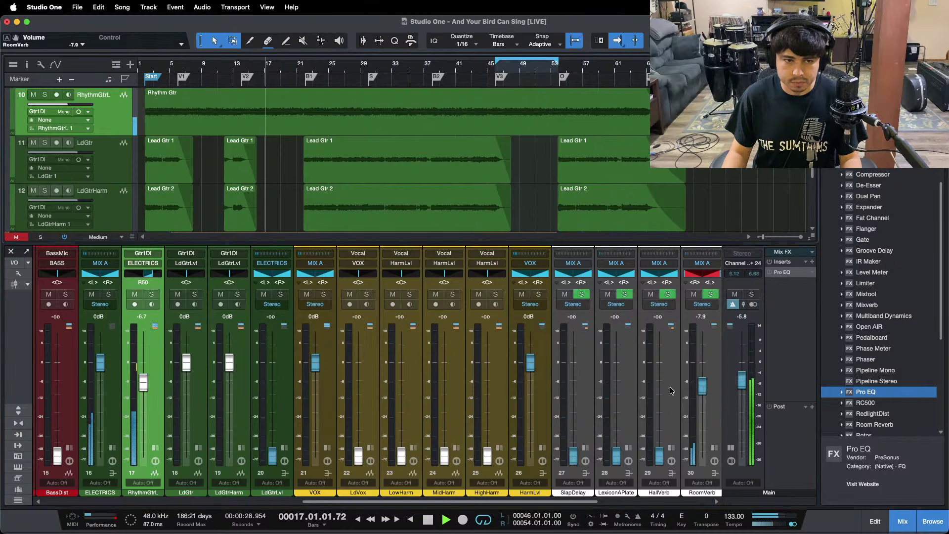
{"action": "scroll", "coordinate": [702, 389], "scroll_direction": "up", "scroll_amount": 1}
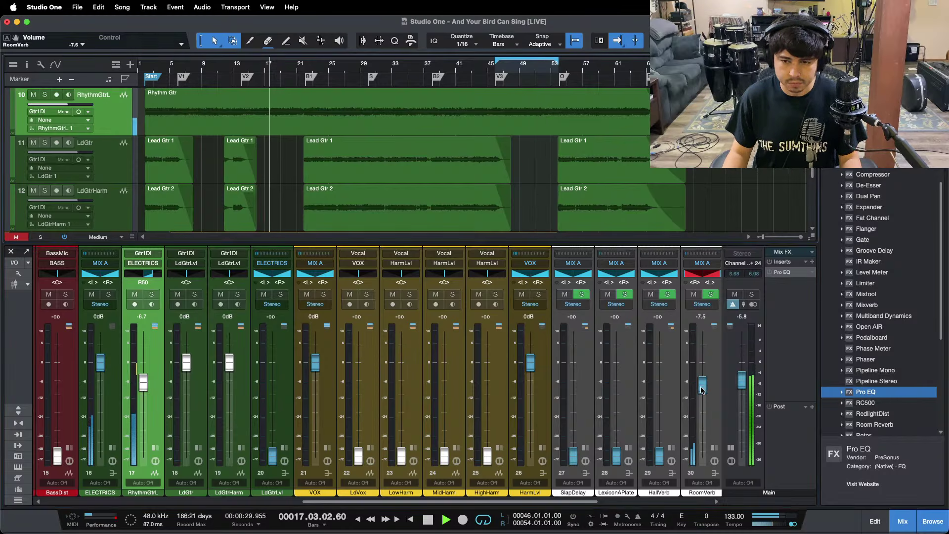
{"action": "left_click", "coordinate": [694, 295]}
{"action": "left_click", "coordinate": [694, 295]}
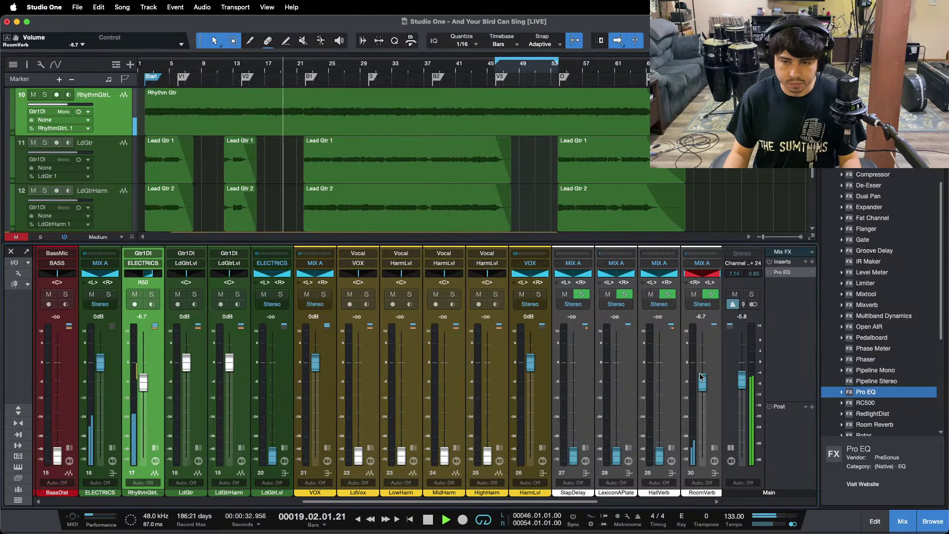
Raise the RoomVerb fader to -4.2 dB during playback and compare the mix with the room reverb muted
{"action": "scroll", "coordinate": [701, 378], "scroll_direction": "up", "scroll_amount": 3}
{"action": "scroll", "coordinate": [700, 376], "scroll_direction": "up", "scroll_amount": 1}
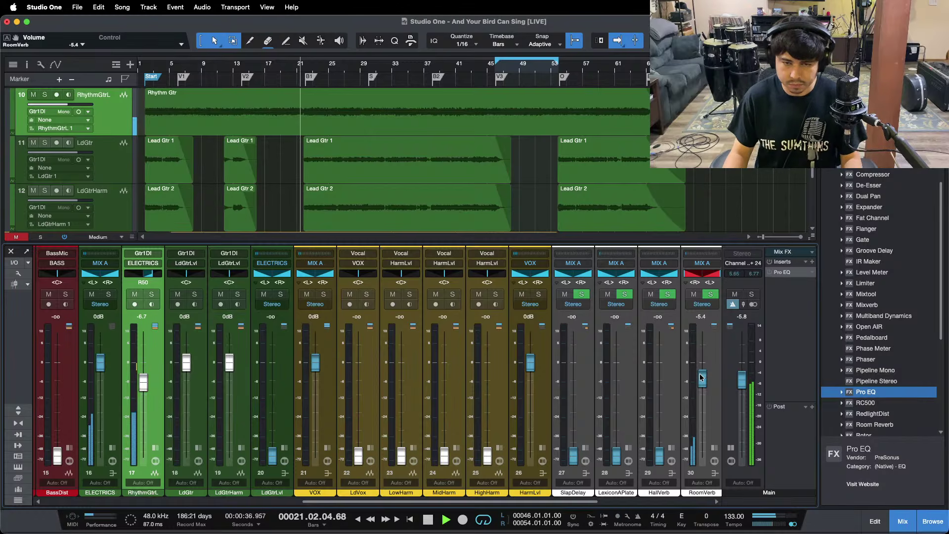
{"action": "scroll", "coordinate": [701, 378], "scroll_direction": "up", "scroll_amount": 1}
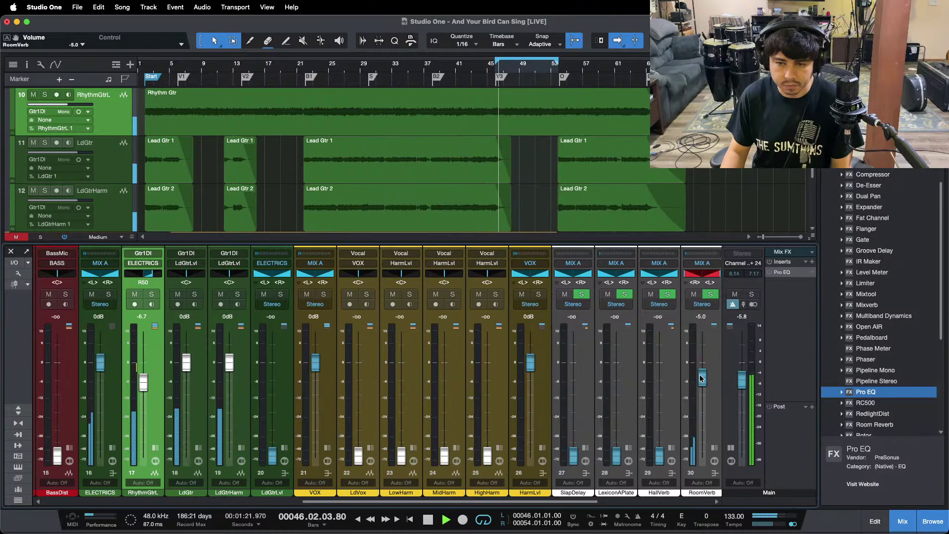
{"action": "scroll", "coordinate": [701, 378], "scroll_direction": "up", "scroll_amount": 1}
{"action": "scroll", "coordinate": [701, 378], "scroll_direction": "up", "scroll_amount": 1}
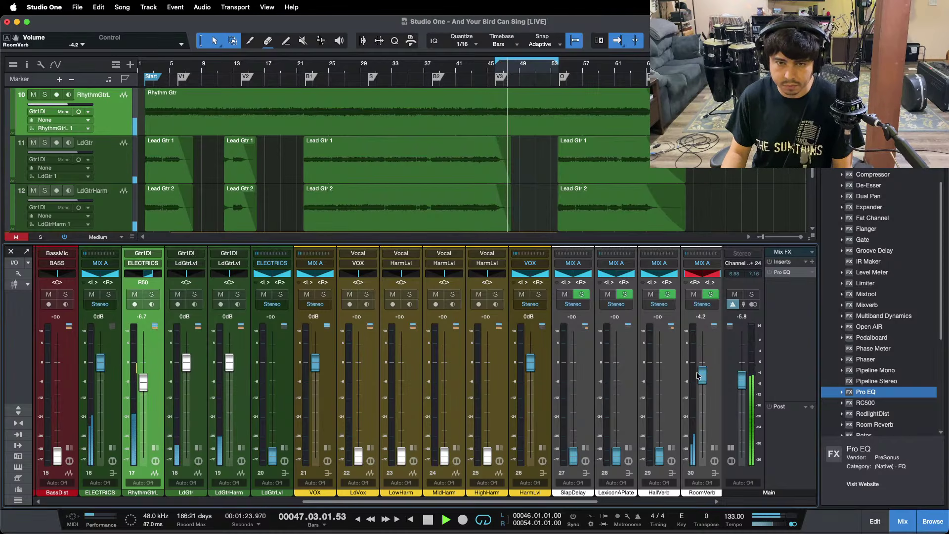
{"action": "left_click", "coordinate": [694, 295]}
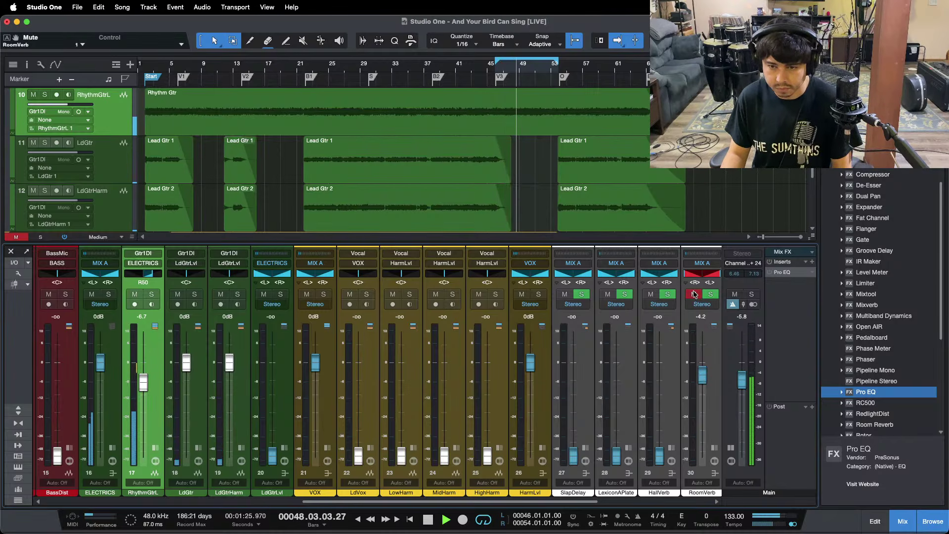
{"action": "left_click", "coordinate": [694, 294]}
Try the RoomVerb fader at 0 dB, settle it at -1.3 dB, and compare the mix with the reverb muted
{"action": "scroll", "coordinate": [703, 375], "scroll_direction": "up", "scroll_amount": 3}
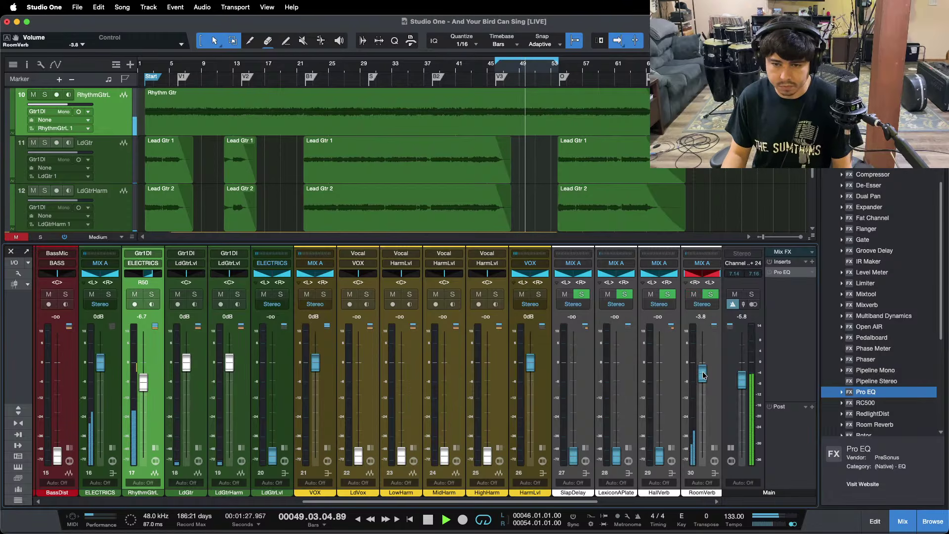
{"action": "left_click_drag", "start_coordinate": [703, 375], "coordinate": [703, 366]}
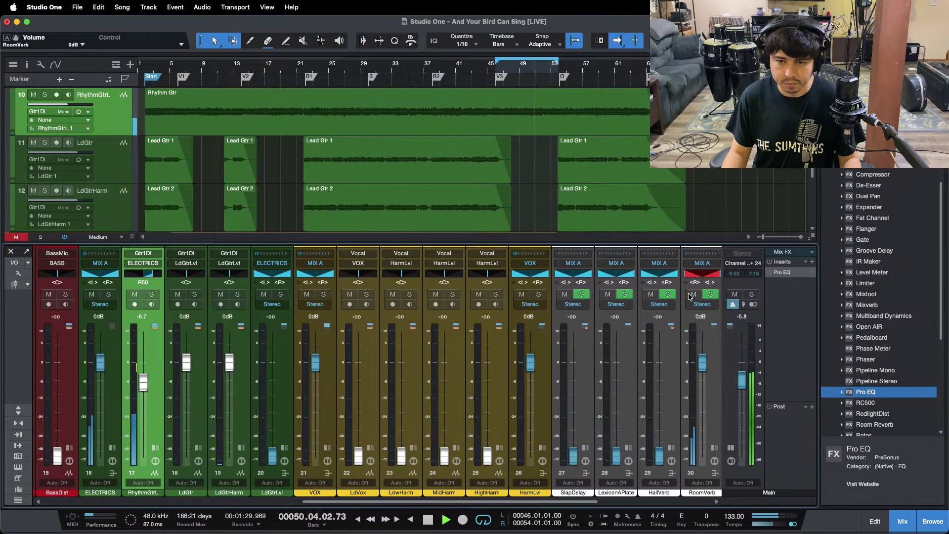
{"action": "left_click", "coordinate": [693, 294]}
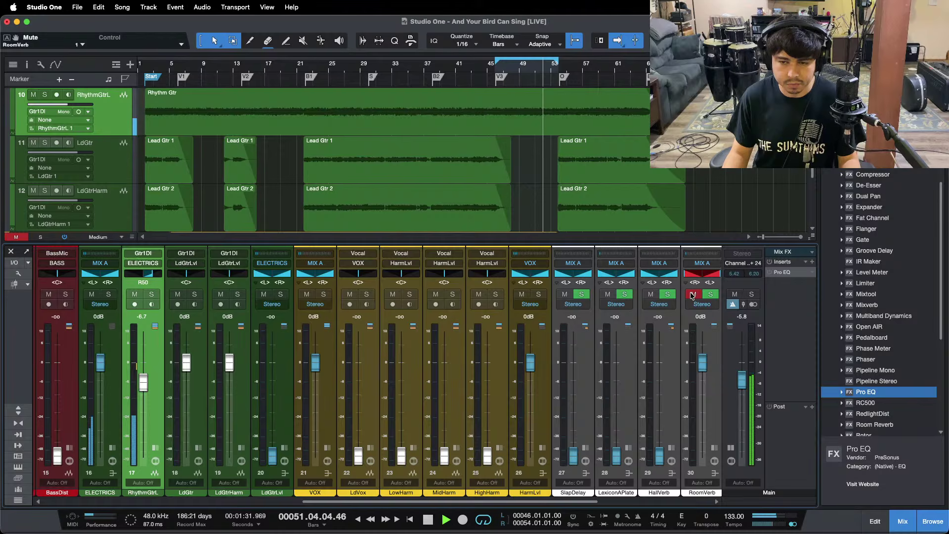
{"action": "left_click", "coordinate": [693, 294]}
{"action": "left_click_drag", "start_coordinate": [703, 365], "coordinate": [703, 369]}
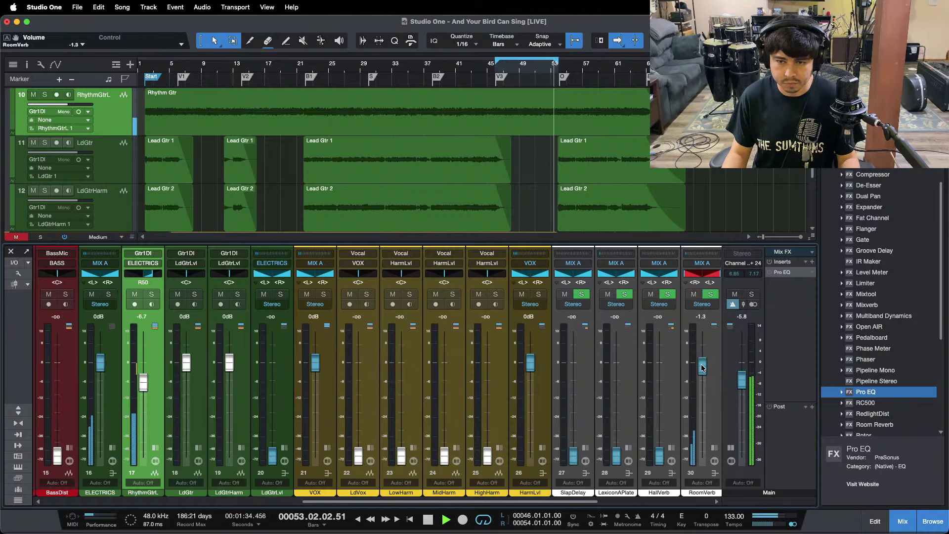
{"action": "left_click", "coordinate": [694, 294]}
{"action": "left_click", "coordinate": [694, 295]}
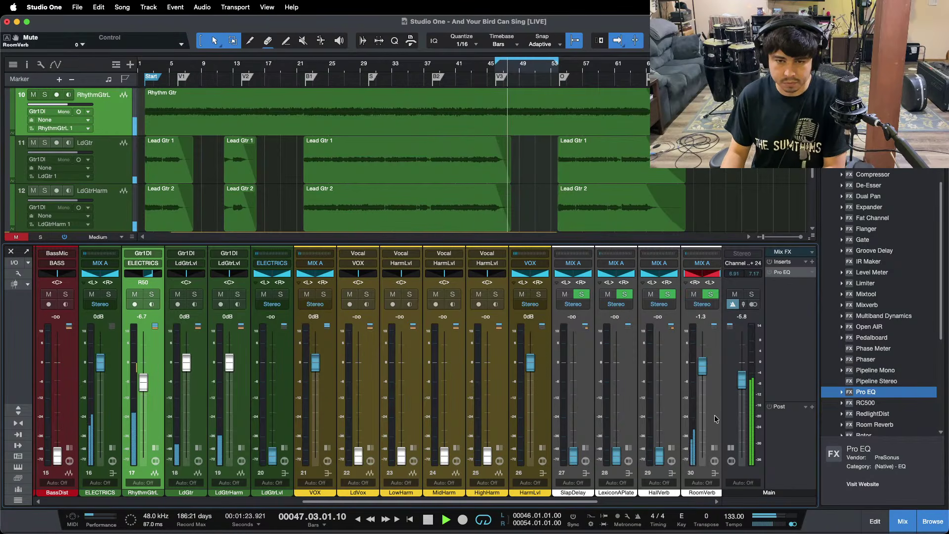
Solo the RhythmGtrL channel to check its reverberated sound, and return to the full mix
{"action": "left_click", "coordinate": [151, 294]}
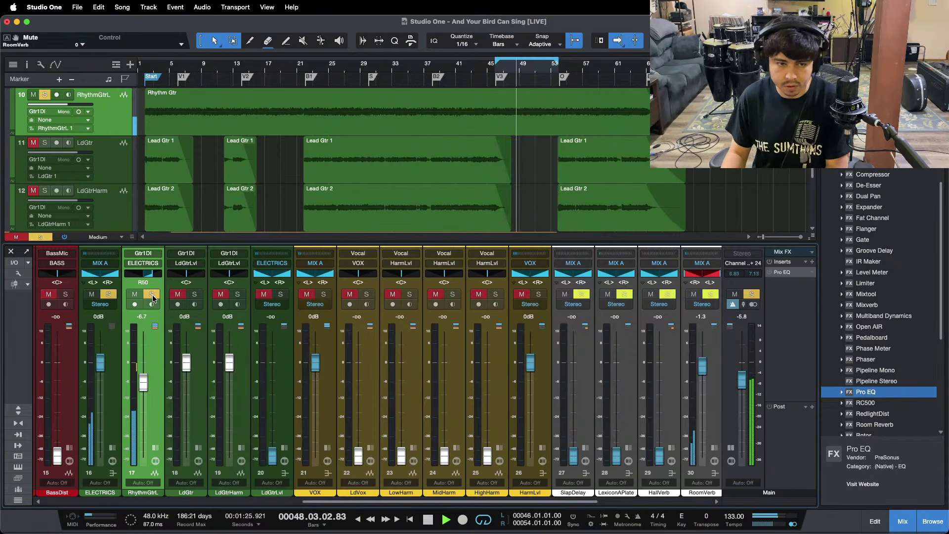
{"action": "left_click", "coordinate": [151, 295]}
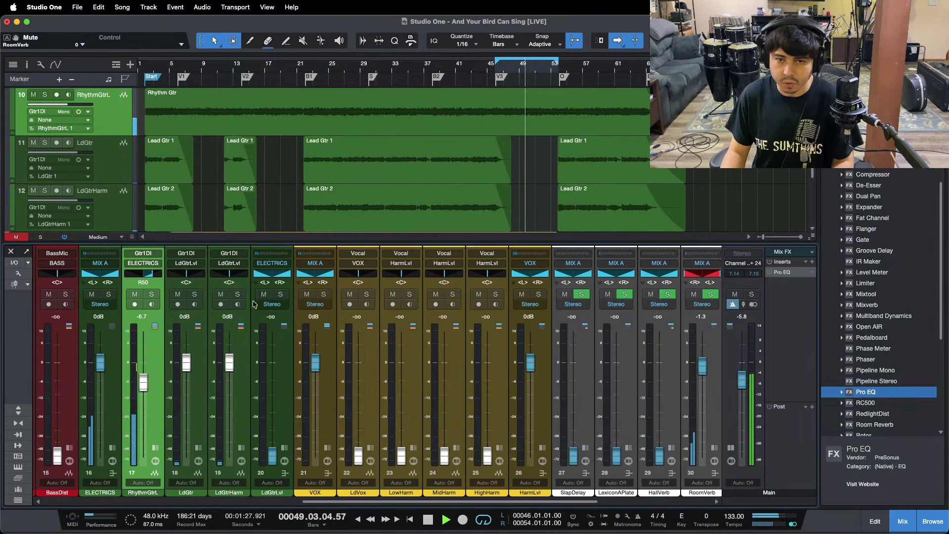
{"action": "mouse_move", "coordinate": [450, 520]}
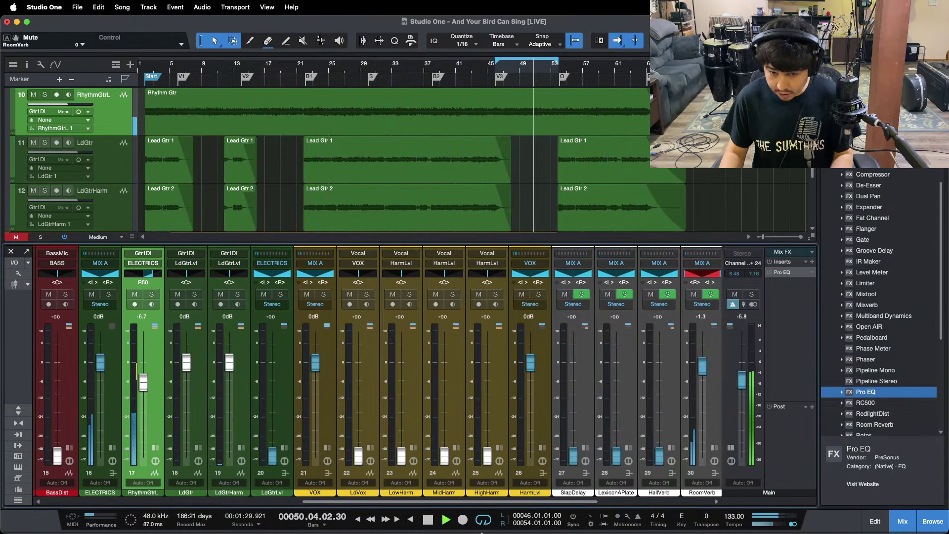
{"action": "left_click", "coordinate": [484, 518]}
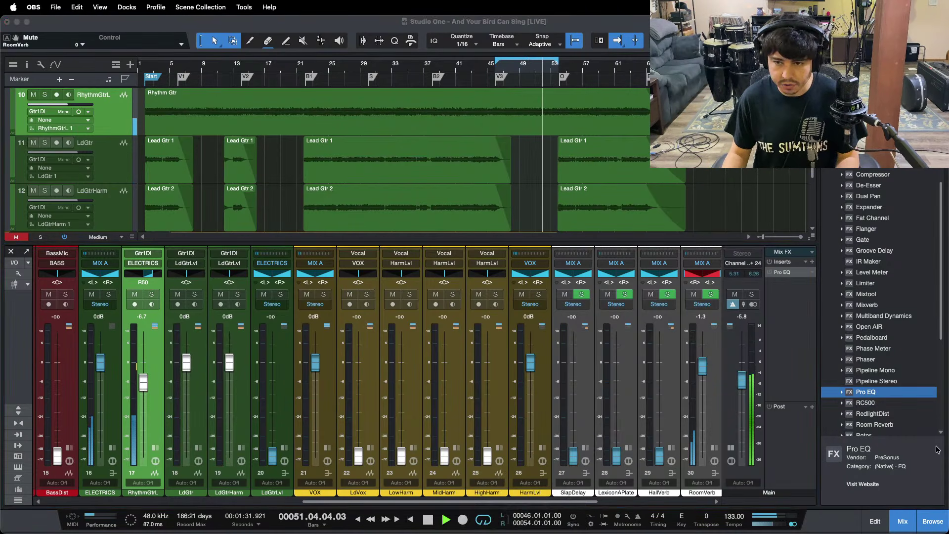
{"action": "left_click", "coordinate": [899, 485]}
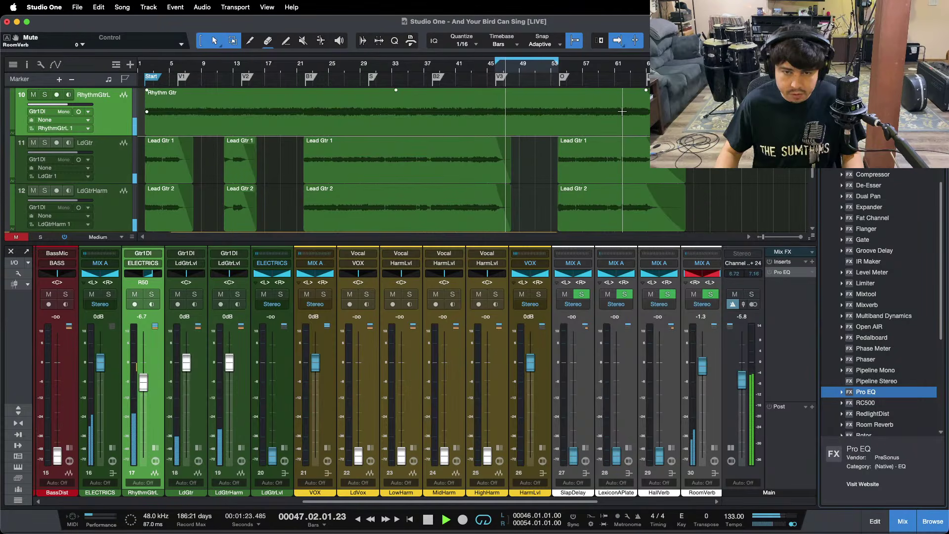
Hide the mixer to show the vocal tracks, save the song, and zoom in on the V3 section, replaying from bar 46
{"action": "key", "text": "F3"}
{"action": "scroll", "coordinate": [549, 141], "scroll_direction": "down", "scroll_amount": 4}
{"action": "key", "text": "super+s"}
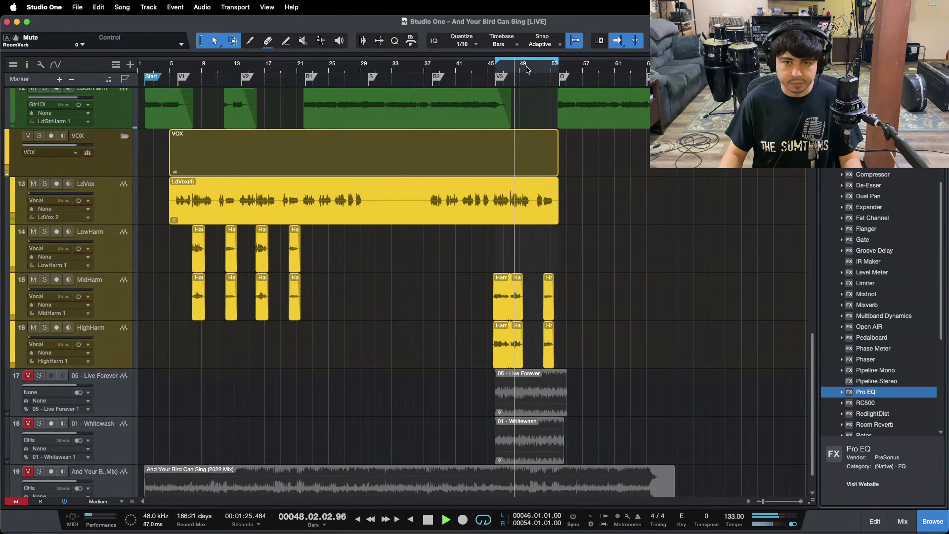
{"action": "left_click_drag", "start_coordinate": [526, 76], "coordinate": [552, 98]}
{"action": "key", "text": "KP_1"}
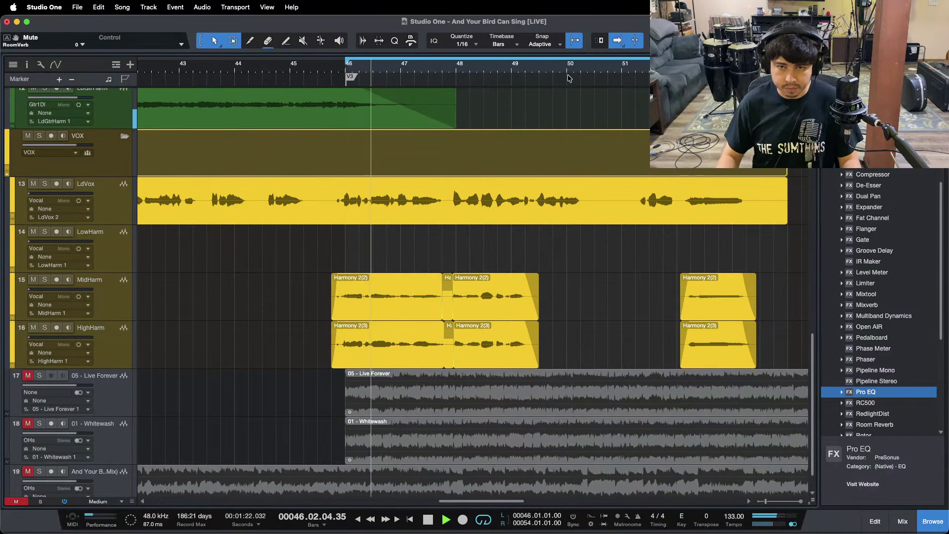
Replay the looped section from bar 46, bring the mixer back, stop playback and save the song
{"action": "key", "text": "F3"}
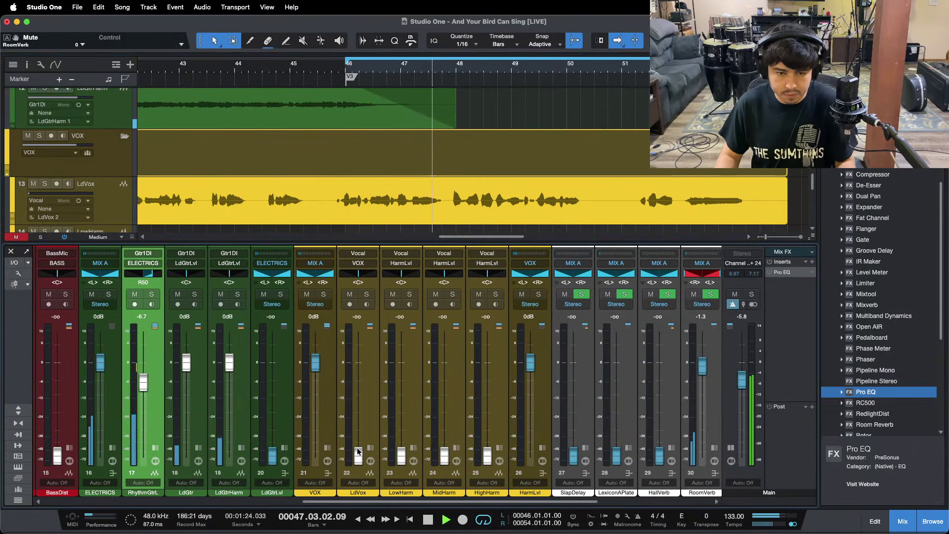
{"action": "key", "text": "F3"}
{"action": "scroll", "coordinate": [530, 365], "scroll_direction": "up", "scroll_amount": 3}
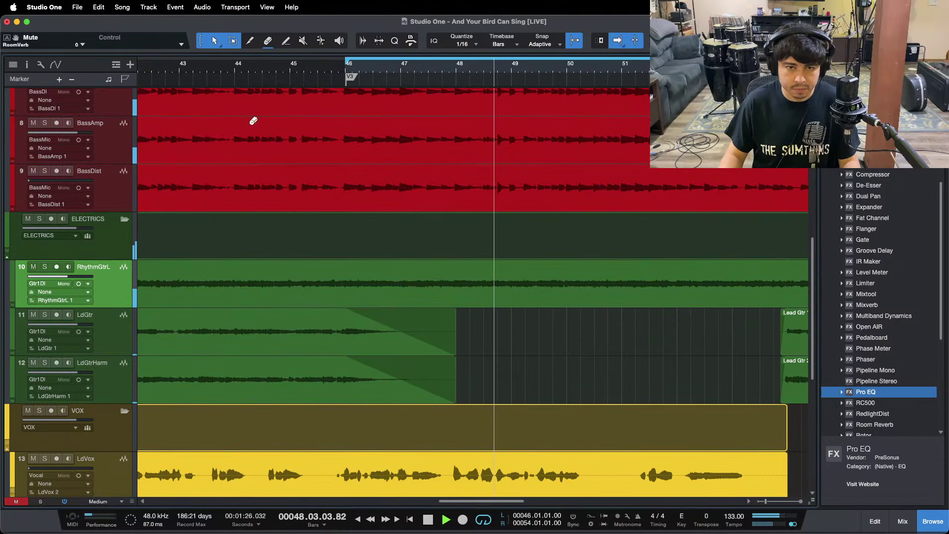
{"action": "left_click_drag", "start_coordinate": [274, 65], "coordinate": [247, 64]}
{"action": "key", "text": "KP_1"}
{"action": "key", "text": "F3"}
{"action": "key", "text": "space"}
{"action": "key", "text": "super+s"}
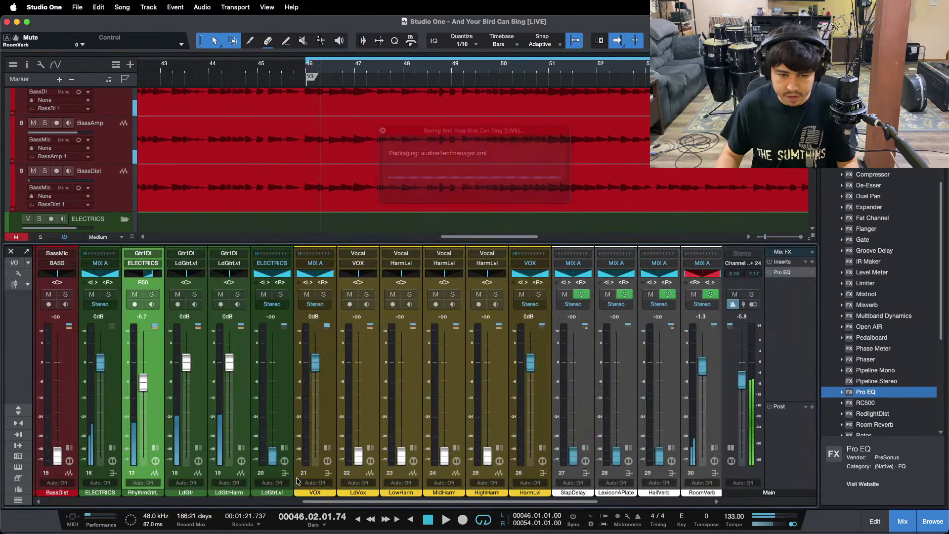
Set the LdVox fader to 0 dB and show the channel's inserts while the song plays
{"action": "left_click", "coordinate": [357, 457]}
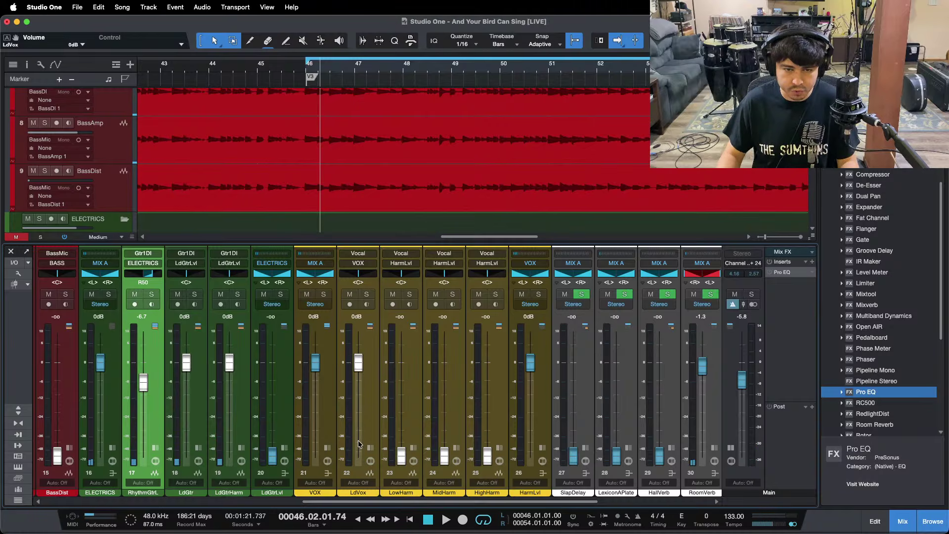
{"action": "left_click", "coordinate": [369, 449]}
{"action": "key", "text": "space"}
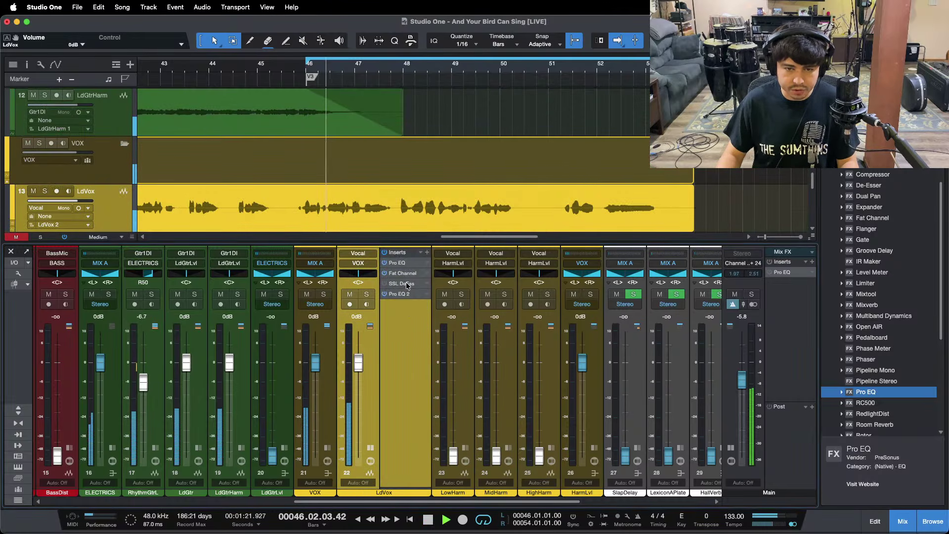
Check LdVox's first Pro EQ, turn on the Fat Channel's FET compressor, and replay from bar 46
{"action": "left_click", "coordinate": [396, 263]}
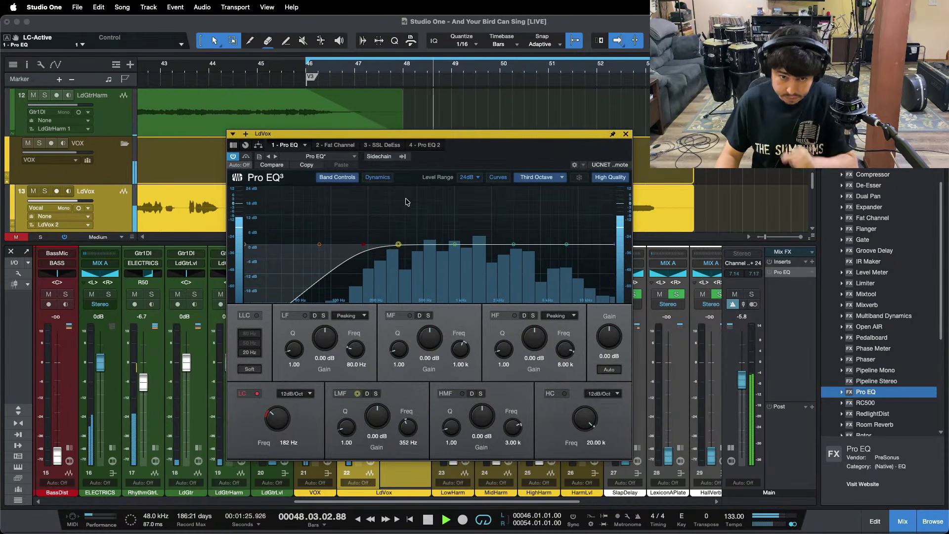
{"action": "left_click", "coordinate": [336, 145]}
{"action": "left_click", "coordinate": [503, 179]}
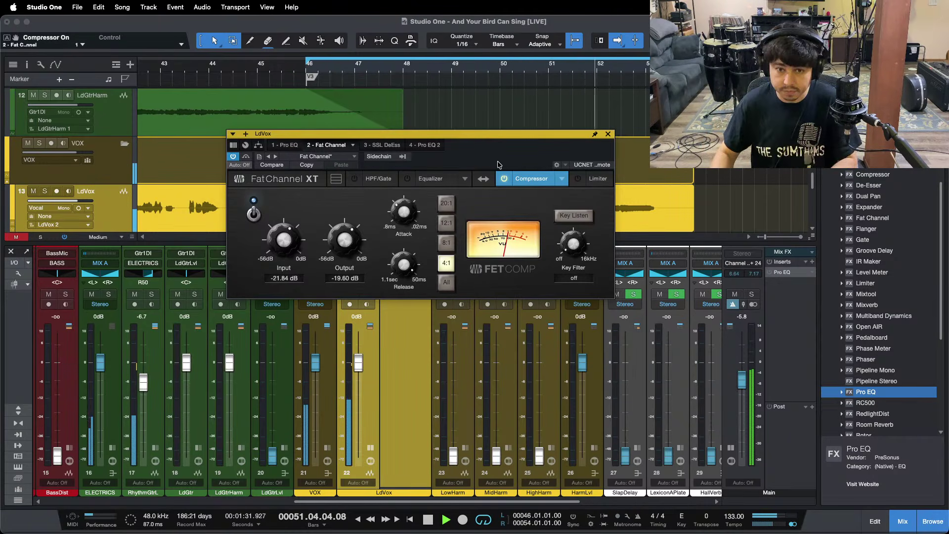
{"action": "left_click_drag", "start_coordinate": [499, 165], "coordinate": [514, 277]}
{"action": "scroll", "coordinate": [465, 193], "scroll_direction": "down", "scroll_amount": 1}
{"action": "key", "text": "KP_1"}
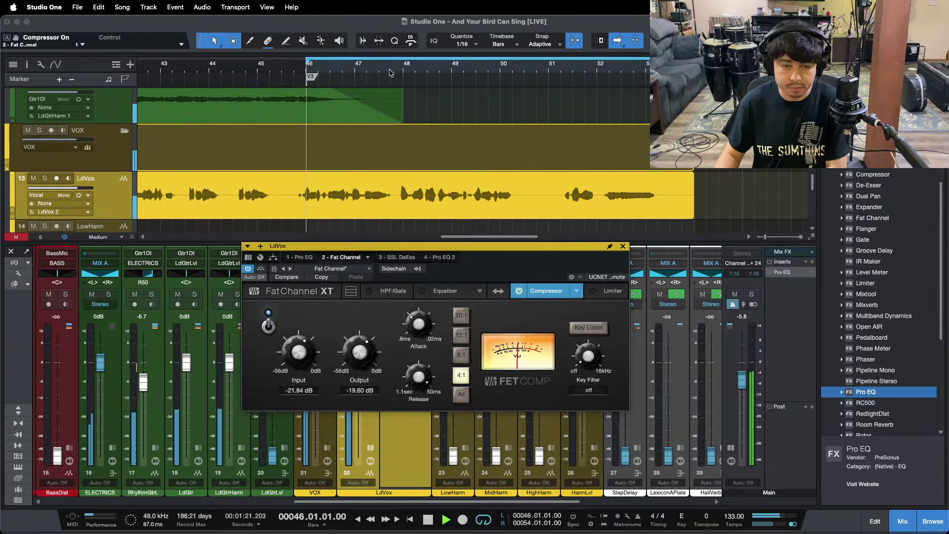
Adjust the LdVox FET compressor during playback to -19.04 dB input and -21.28 dB output
{"action": "scroll", "coordinate": [294, 369], "scroll_direction": "up", "scroll_amount": 1}
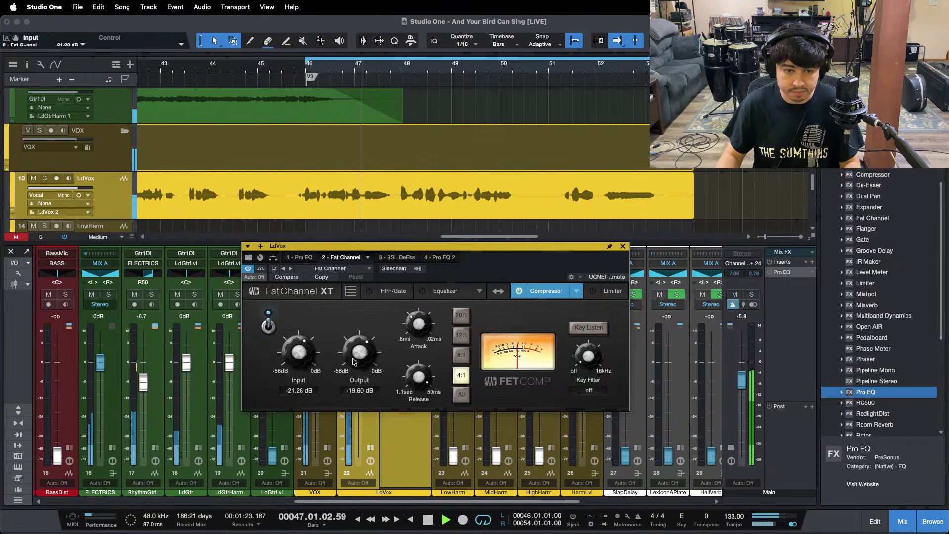
{"action": "scroll", "coordinate": [354, 361], "scroll_direction": "down", "scroll_amount": 1}
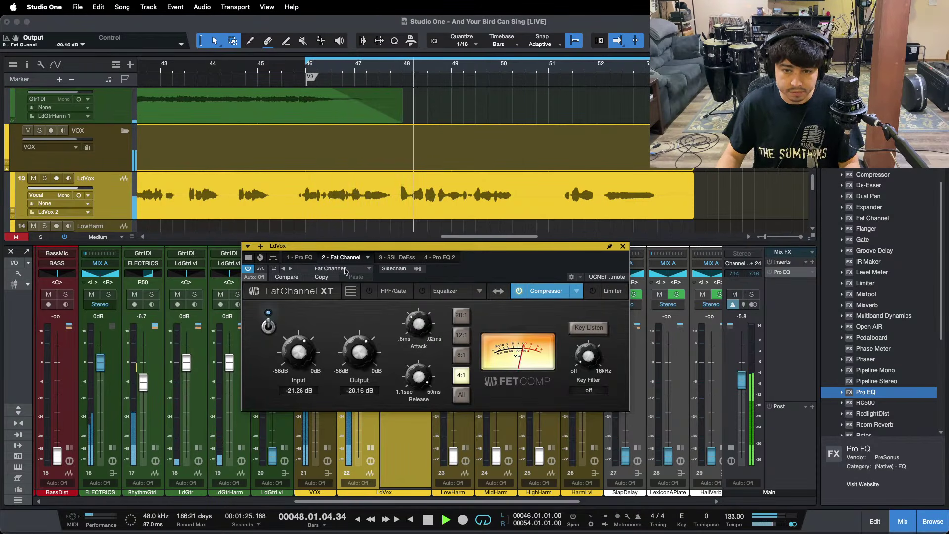
{"action": "left_click", "coordinate": [389, 67]}
{"action": "scroll", "coordinate": [299, 352], "scroll_direction": "up", "scroll_amount": 2}
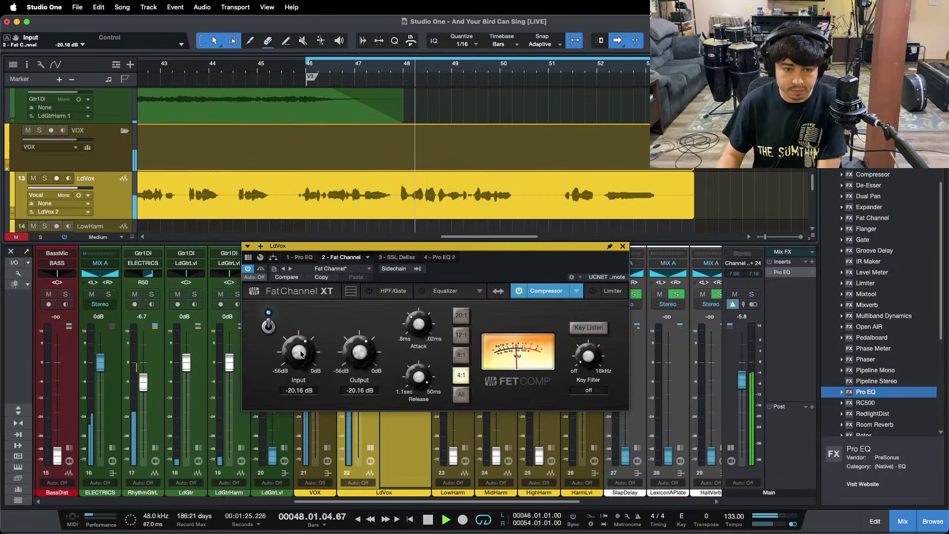
{"action": "scroll", "coordinate": [281, 354], "scroll_direction": "up", "scroll_amount": 1}
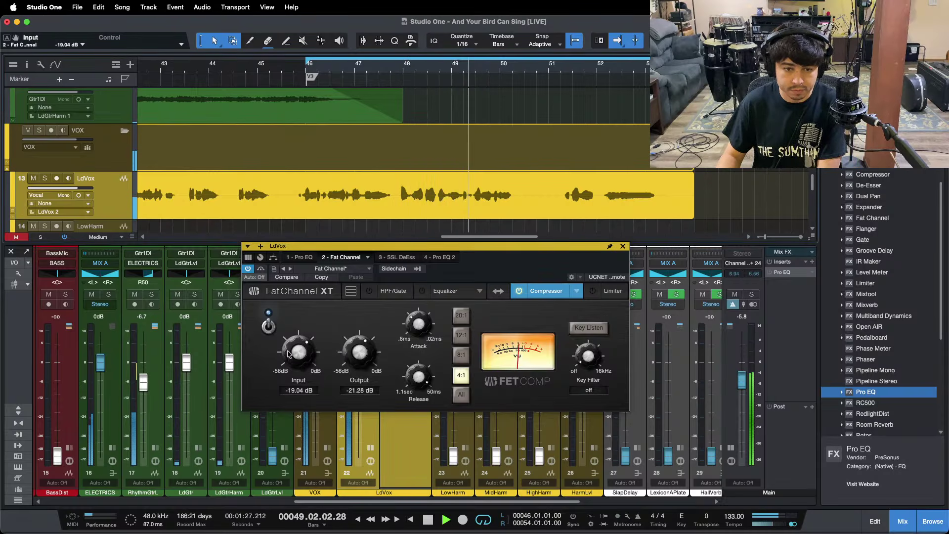
Drive the LdVox FET compressor harder by setting its input to -16.24 dB and its output to -25.20 dB
{"action": "key", "text": "space"}
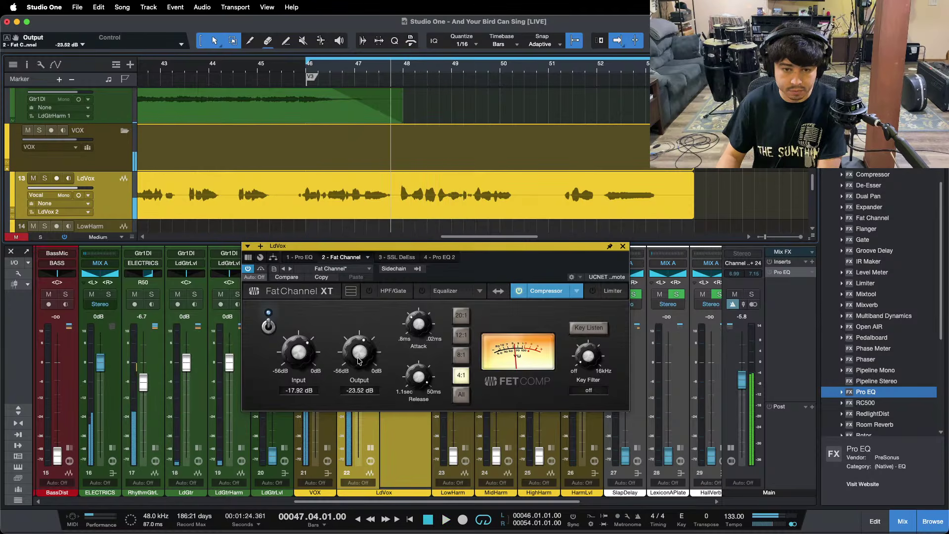
{"action": "scroll", "coordinate": [306, 354], "scroll_direction": "up", "scroll_amount": 2}
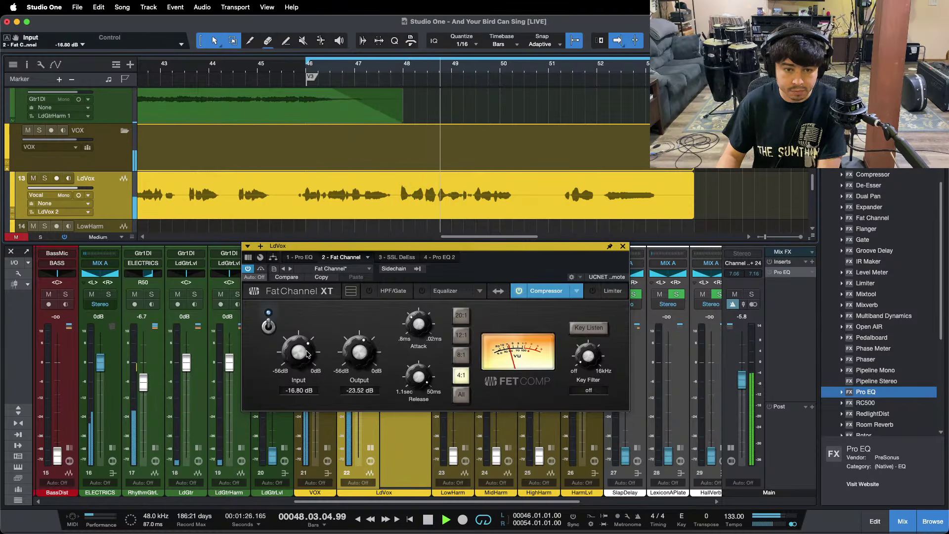
{"action": "key", "text": "space"}
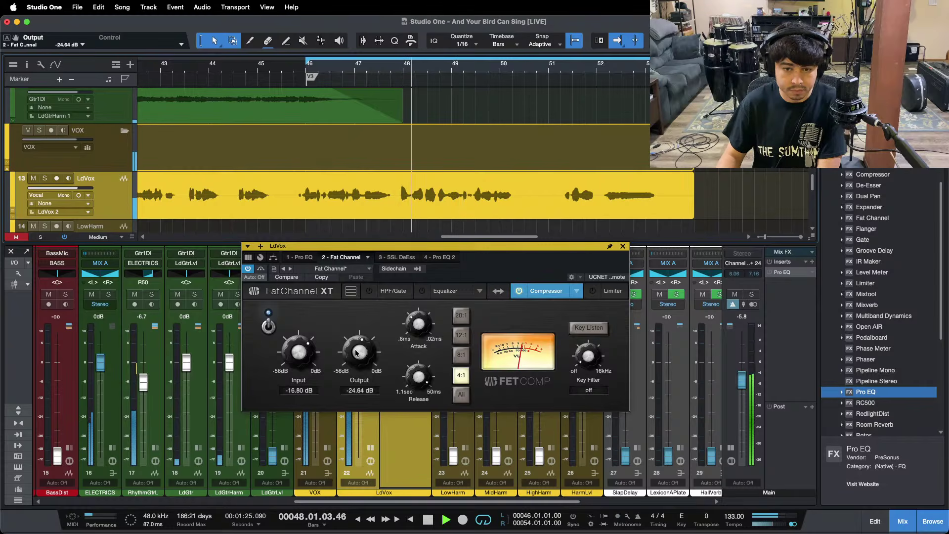
{"action": "scroll", "coordinate": [300, 351], "scroll_direction": "up", "scroll_amount": 1}
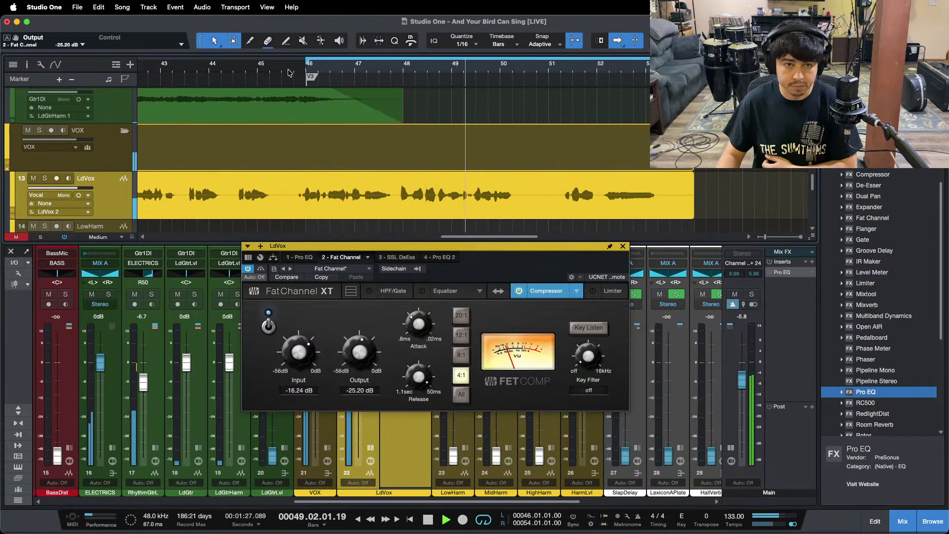
Rezoom the timeline around bars 46 to 54, replay from bar 46, and move the Fat Channel window clear of the LdVox fader
{"action": "left_click_drag", "start_coordinate": [287, 70], "coordinate": [616, 17]}
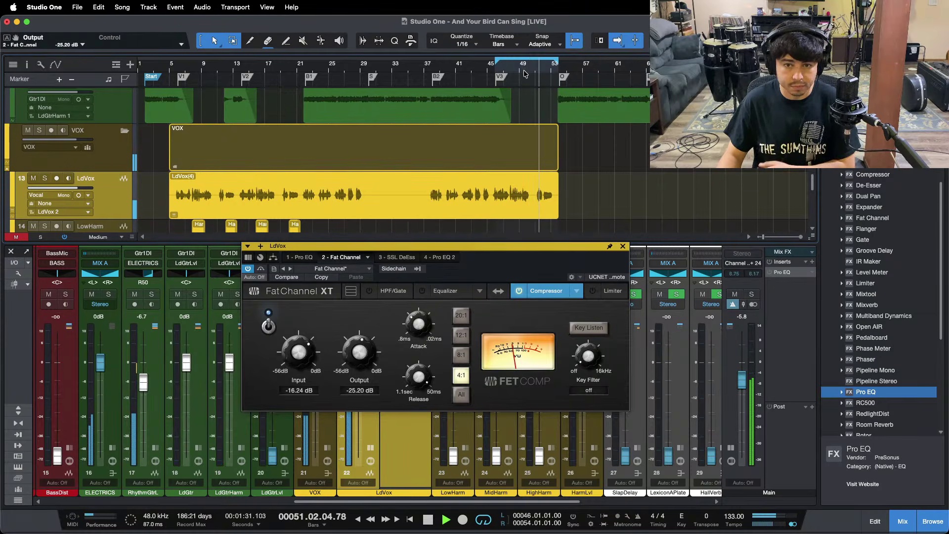
{"action": "left_click_drag", "start_coordinate": [523, 73], "coordinate": [424, 91]}
{"action": "key", "text": "KP_1"}
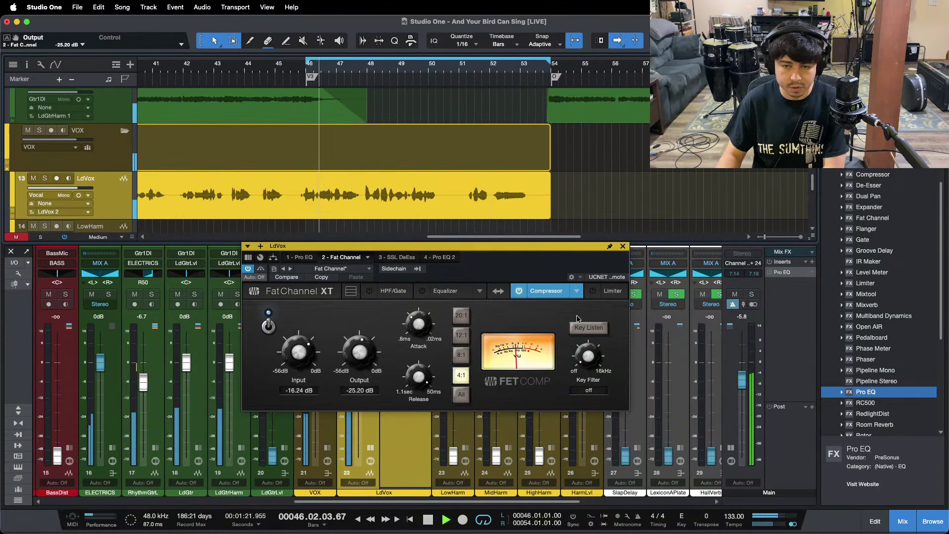
{"action": "left_click_drag", "start_coordinate": [478, 268], "coordinate": [647, 251]}
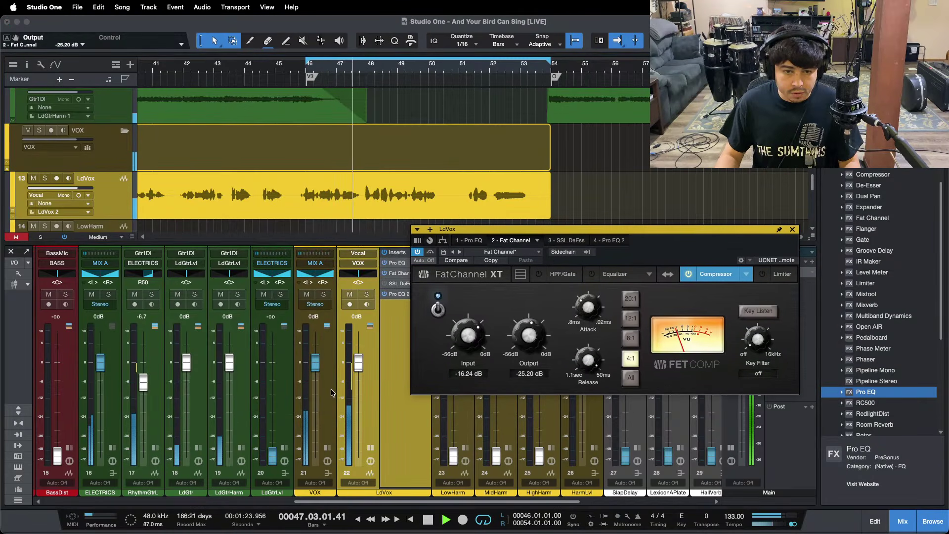
Open LdVox's SSL DeEss, set its threshold to -8.0 dB, and replay from bar 46
{"action": "left_click", "coordinate": [565, 241]}
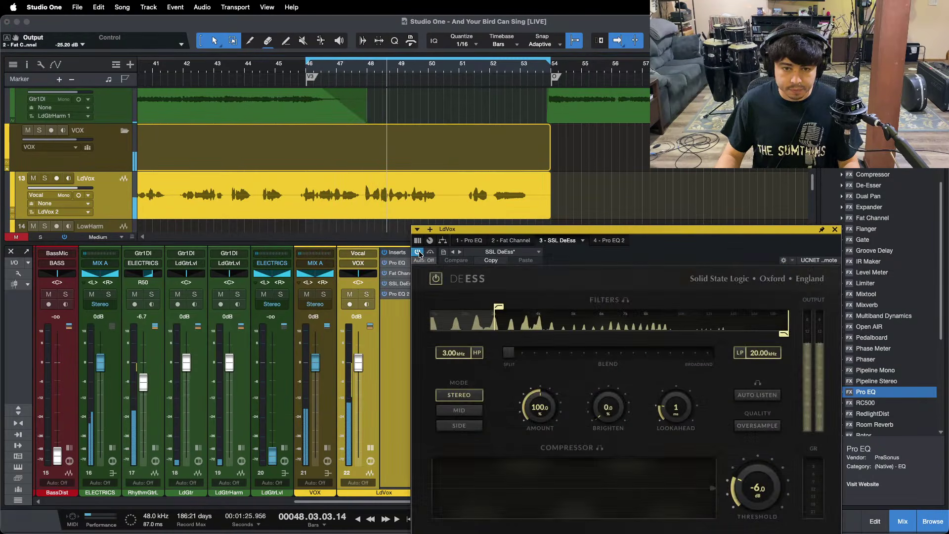
{"action": "key", "text": "KP_1"}
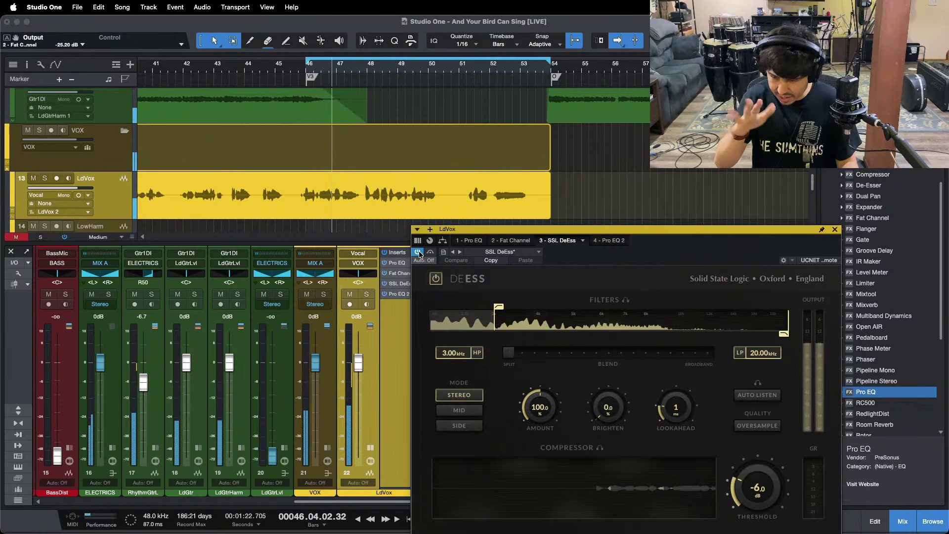
{"action": "left_click_drag", "start_coordinate": [751, 472], "coordinate": [757, 473]}
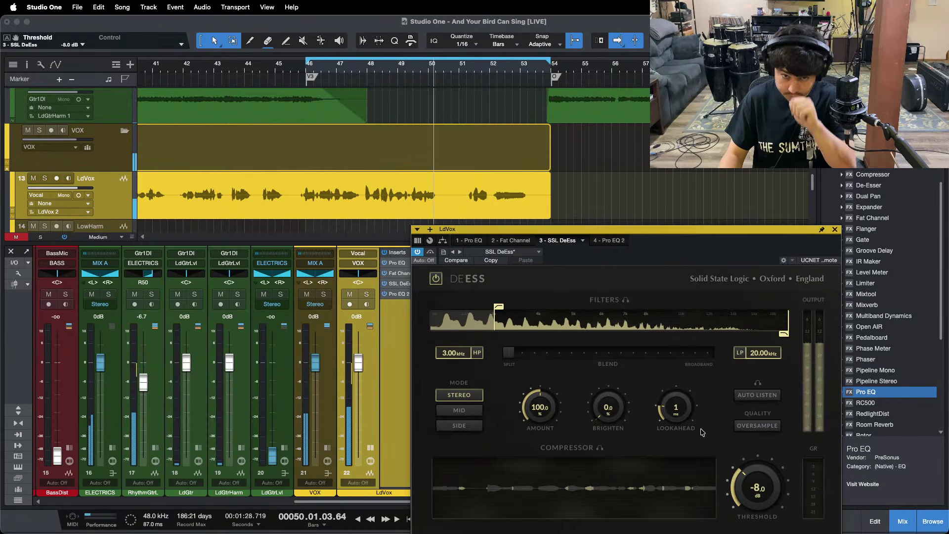
{"action": "key", "text": "KP_1"}
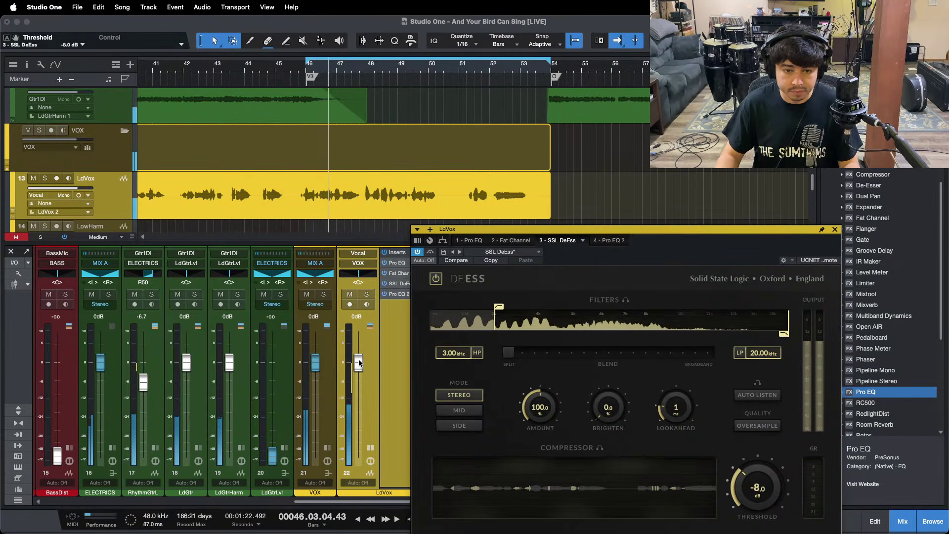
Raise the LdVox fader to +5.4 dB and set the SSL DeEss threshold to -9.0 dB, closing the plug-in window
{"action": "scroll", "coordinate": [358, 359], "scroll_direction": "up", "scroll_amount": 5}
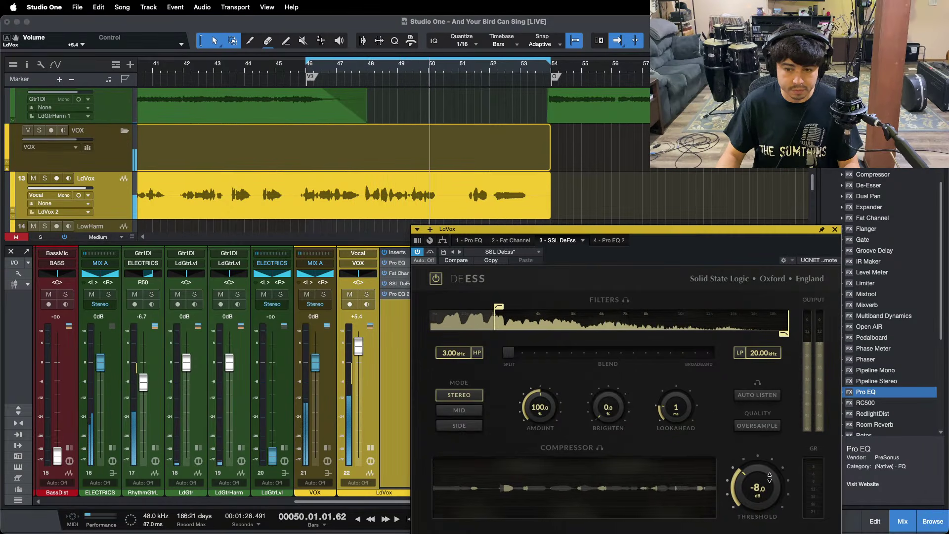
{"action": "scroll", "coordinate": [770, 477], "scroll_direction": "down", "scroll_amount": 5}
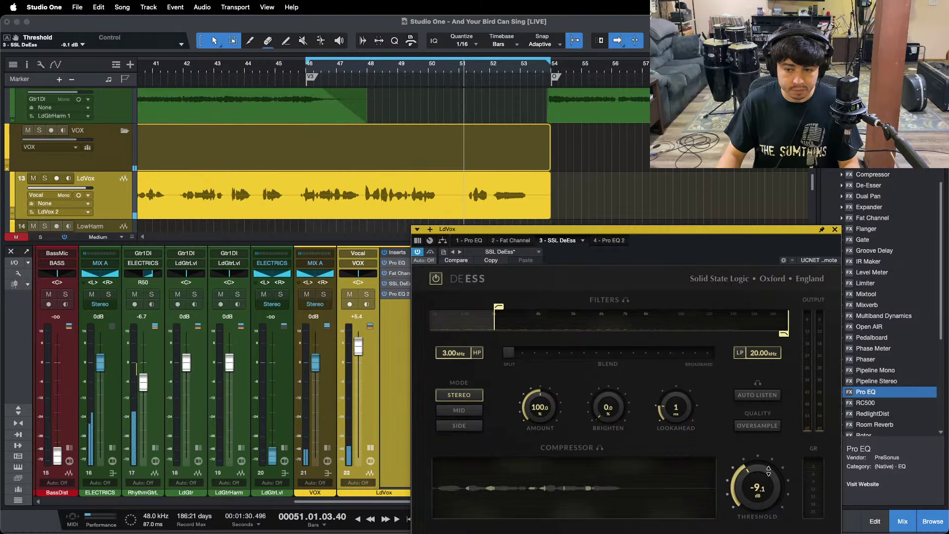
{"action": "left_click_drag", "start_coordinate": [769, 471], "coordinate": [769, 470]}
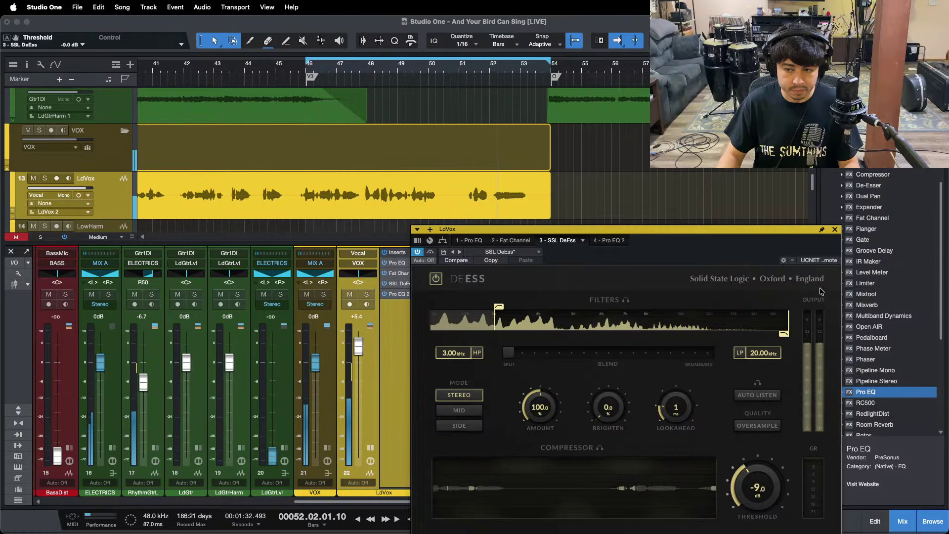
{"action": "left_click", "coordinate": [836, 230]}
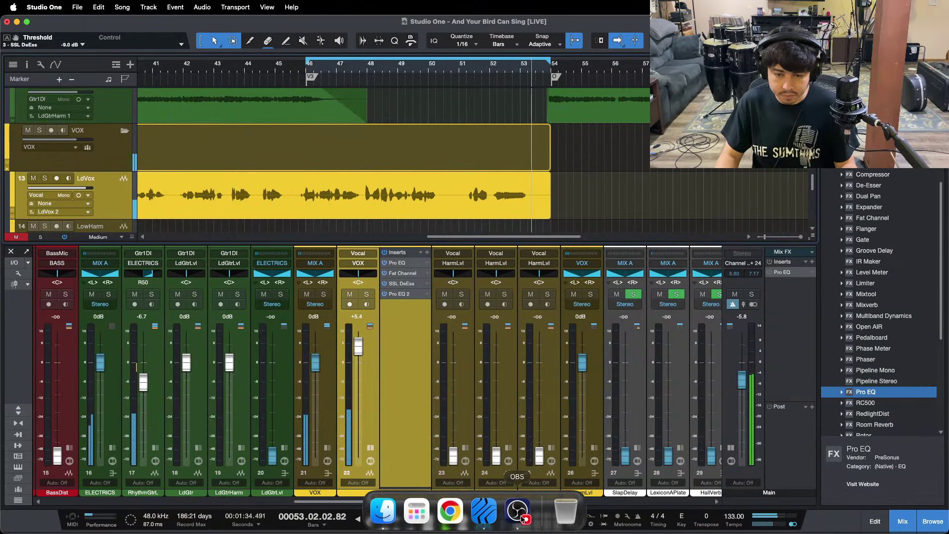
{"action": "left_click", "coordinate": [522, 518]}
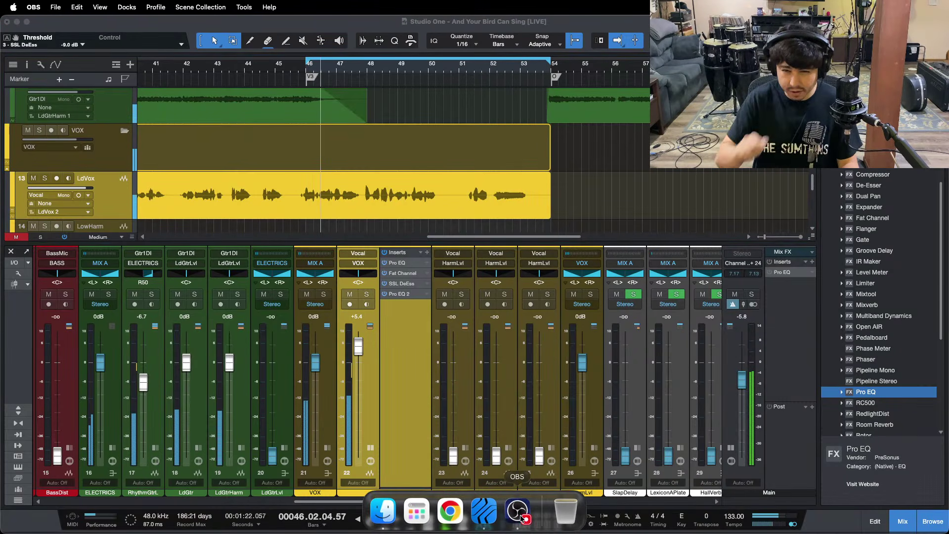
{"action": "left_click", "coordinate": [508, 400]}
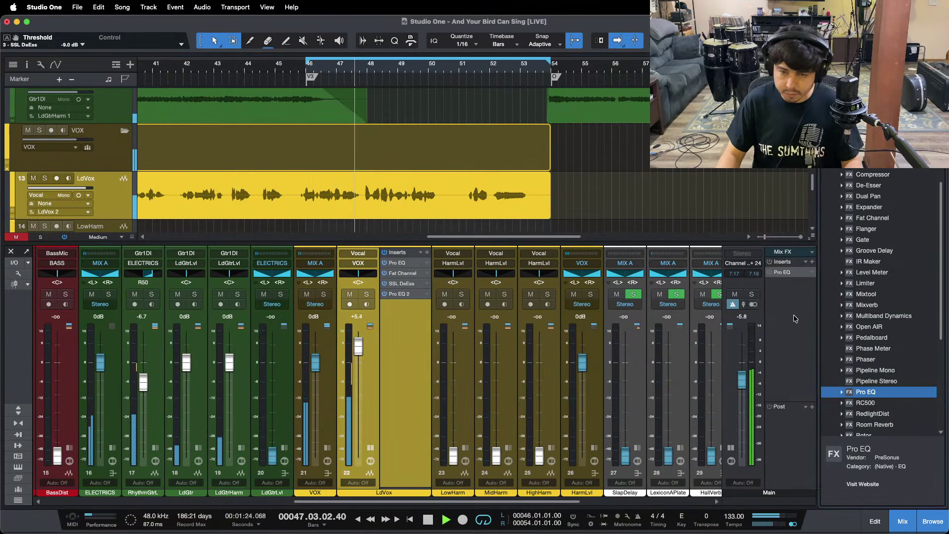
Insert a Limiter on LdVox between the SSL DeEss and Pro EQ 2, with its ceiling at -12.00 dB
{"action": "left_click_drag", "start_coordinate": [865, 283], "coordinate": [416, 291]}
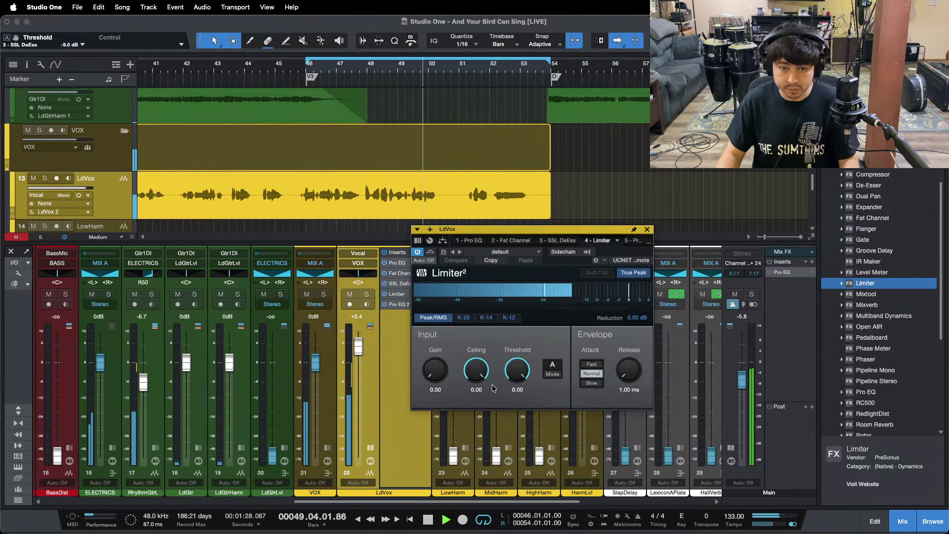
{"action": "key", "text": "KP_1"}
{"action": "left_click_drag", "start_coordinate": [479, 374], "coordinate": [480, 420]}
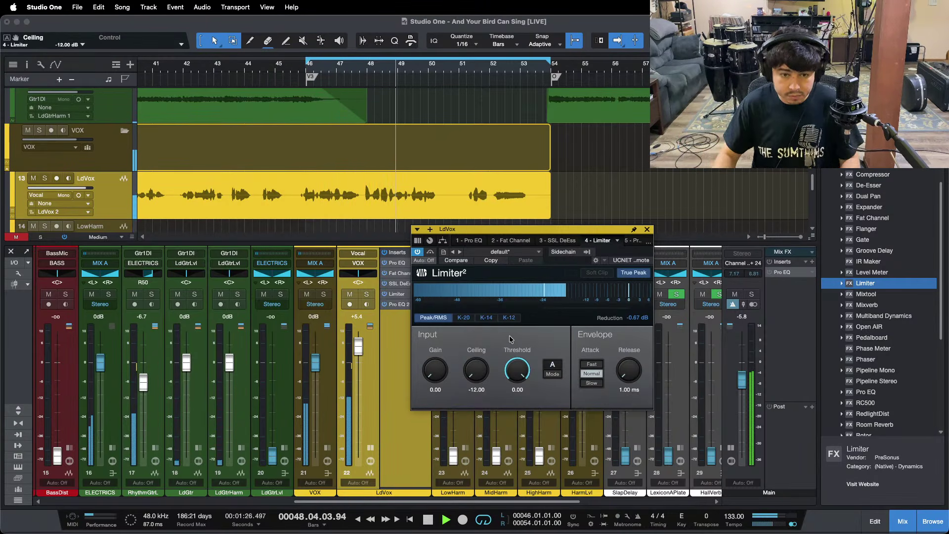
Boost the HF band of LdVox's first Pro EQ by 5.76 dB at 8 kHz while soloing the vocal
{"action": "left_click", "coordinate": [400, 267]}
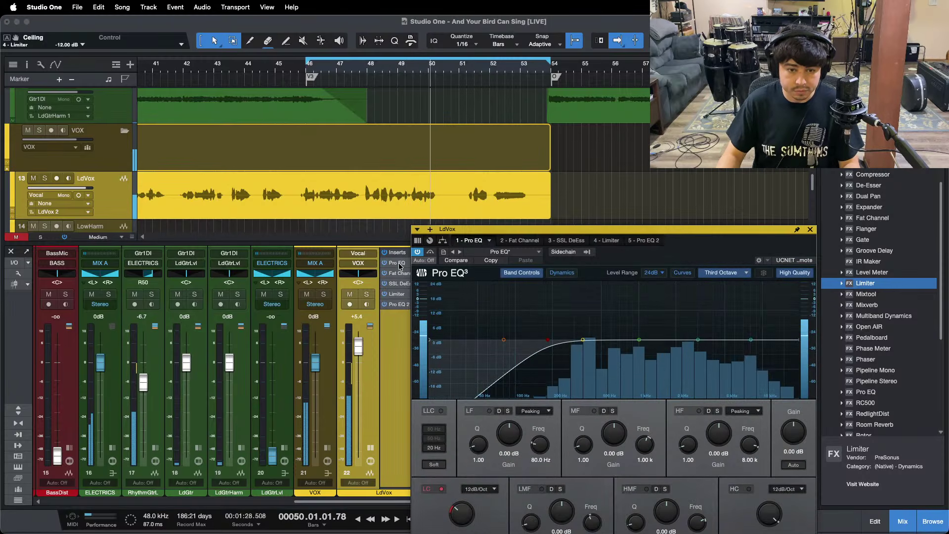
{"action": "left_click_drag", "start_coordinate": [689, 252], "coordinate": [528, 218]}
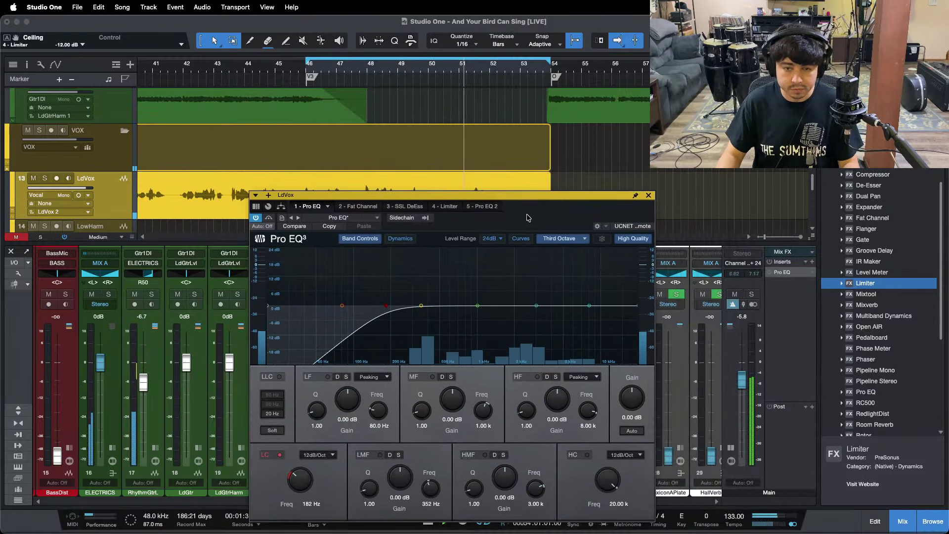
{"action": "key", "text": "s"}
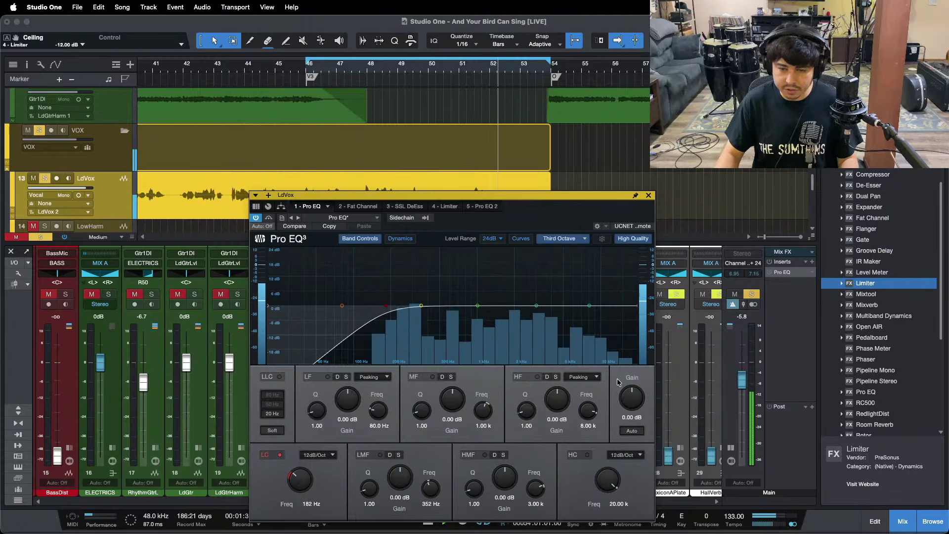
{"action": "key", "text": "KP_1"}
{"action": "left_click_drag", "start_coordinate": [559, 406], "coordinate": [559, 399]}
{"action": "scroll", "coordinate": [559, 399], "scroll_direction": "up", "scroll_amount": 4}
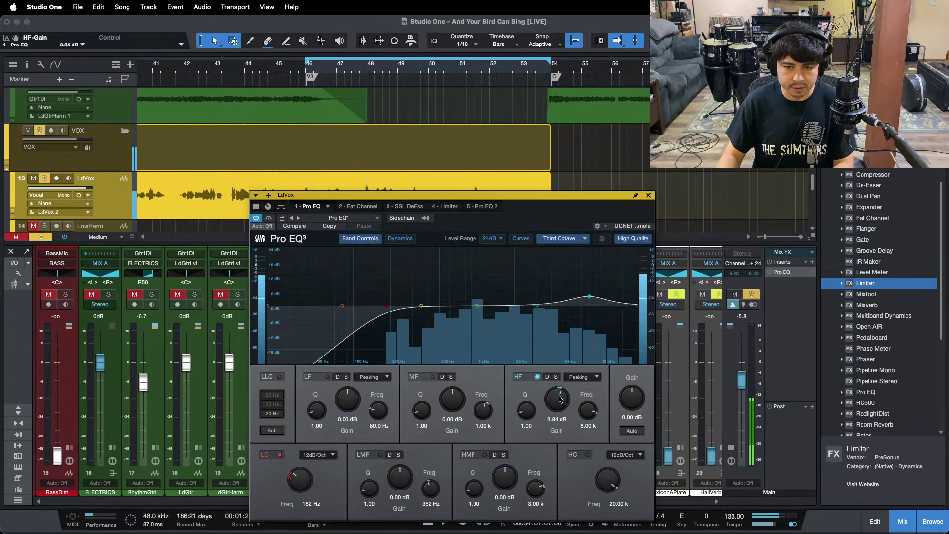
{"action": "scroll", "coordinate": [559, 399], "scroll_direction": "down", "scroll_amount": 1}
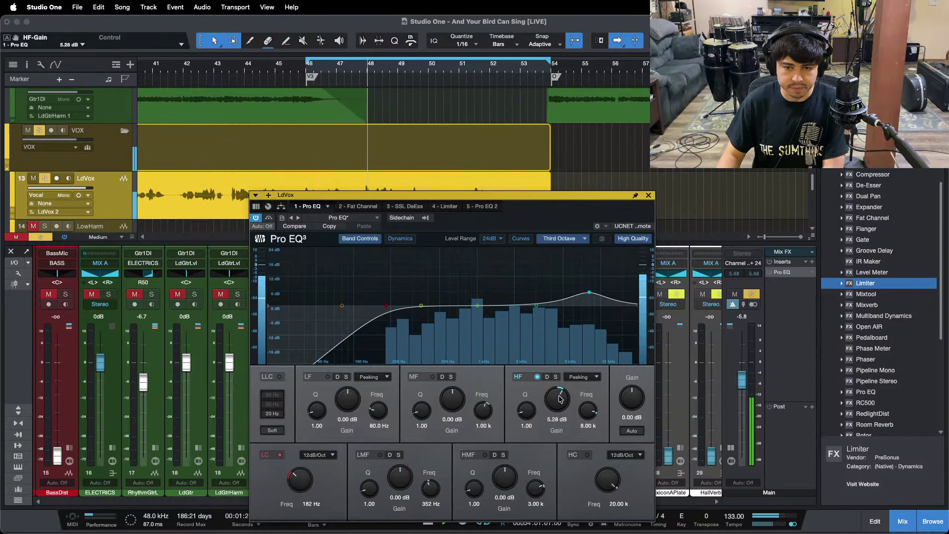
{"action": "scroll", "coordinate": [559, 399], "scroll_direction": "up", "scroll_amount": 1}
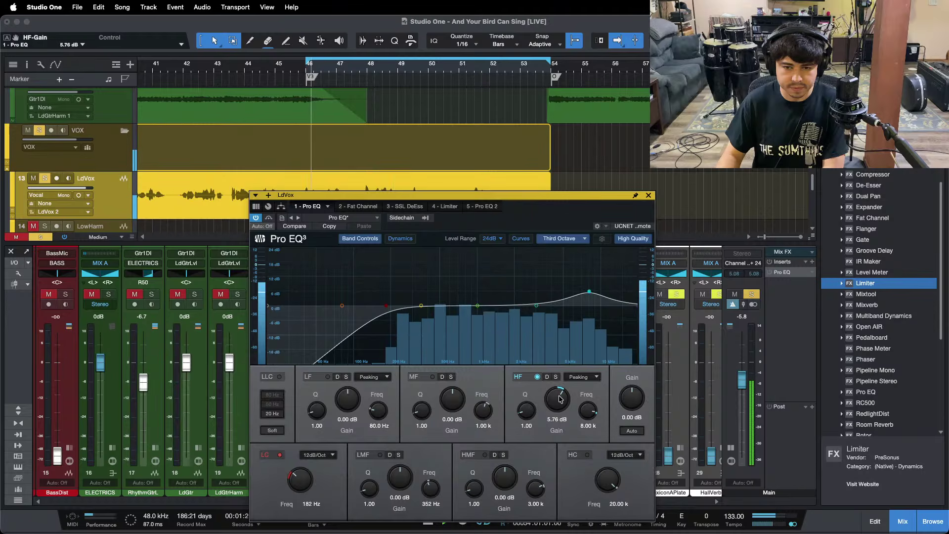
{"action": "scroll", "coordinate": [567, 391], "scroll_direction": "up", "scroll_amount": 1}
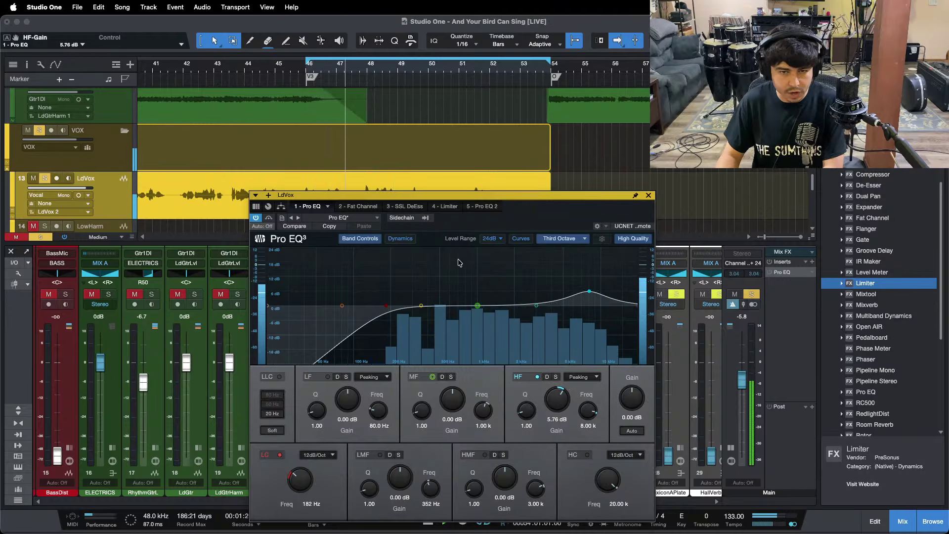
Set the LdVox SSL DeEss threshold to -10.0 dB and replay from bar 46 with the other tracks
{"action": "left_click", "coordinate": [410, 206]}
{"action": "scroll", "coordinate": [608, 447], "scroll_direction": "down", "scroll_amount": 2}
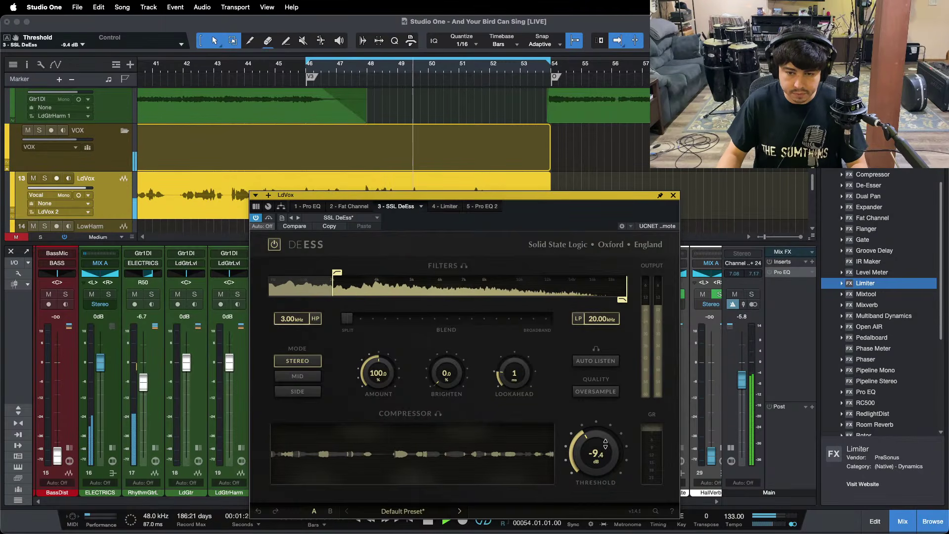
{"action": "left_click_drag", "start_coordinate": [605, 440], "coordinate": [607, 443]}
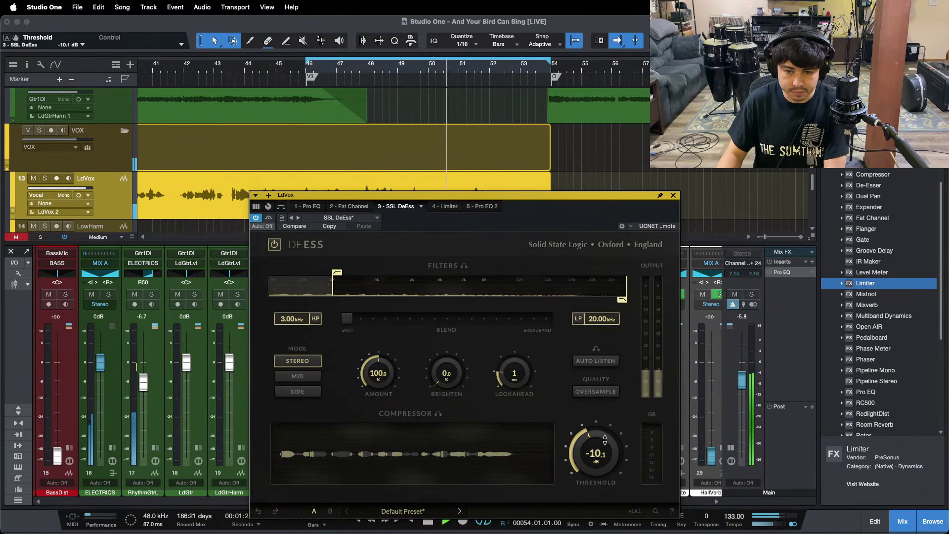
{"action": "key", "text": "KP_1"}
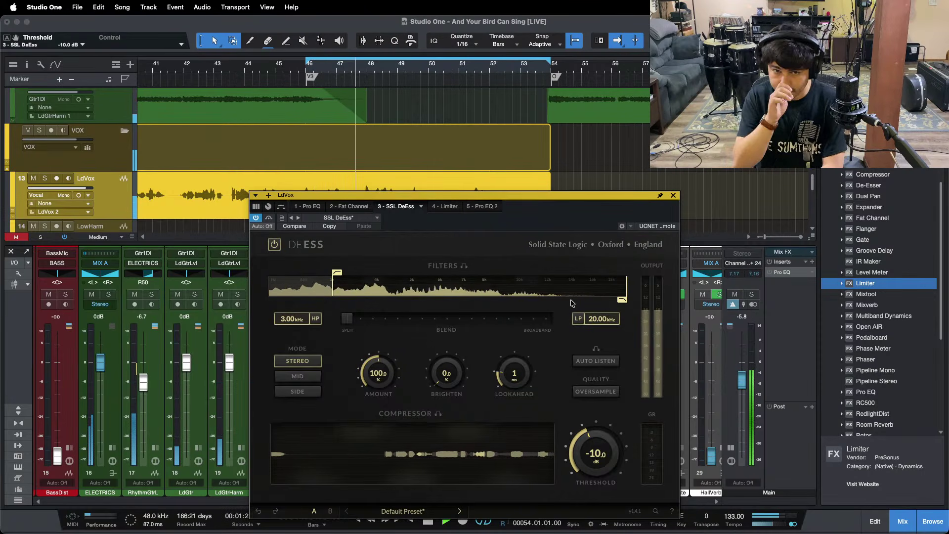
Bring up LdVox's Limiter clear of the channel fader, replay from bar 46, and lower the fader to +5.0 dB
{"action": "left_click", "coordinate": [439, 205]}
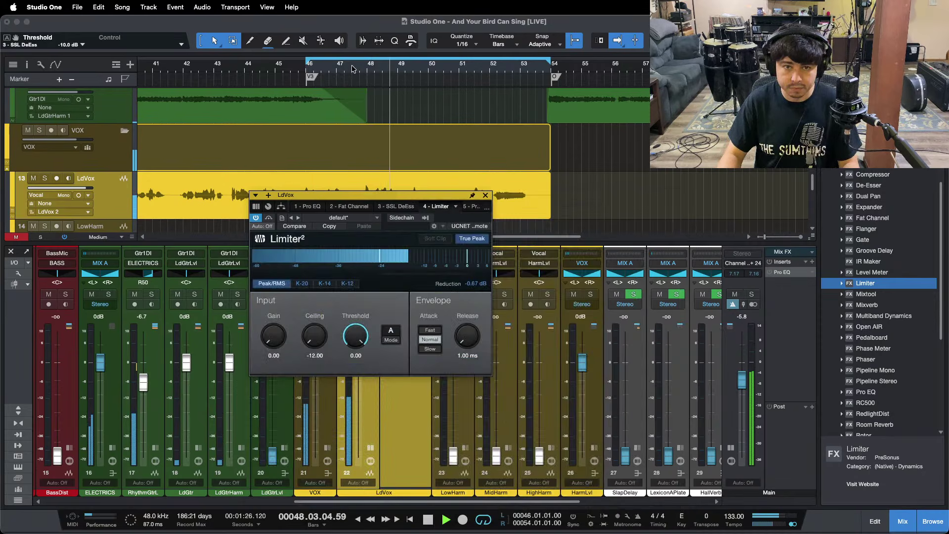
{"action": "left_click", "coordinate": [356, 64]}
{"action": "left_click", "coordinate": [435, 200]}
{"action": "left_click_drag", "start_coordinate": [435, 201], "coordinate": [660, 259]}
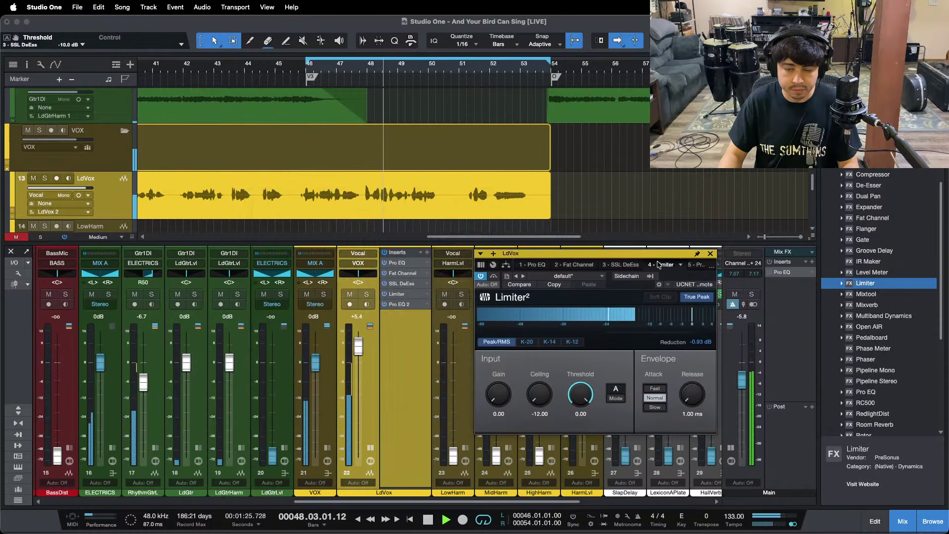
{"action": "key", "text": "KP_1"}
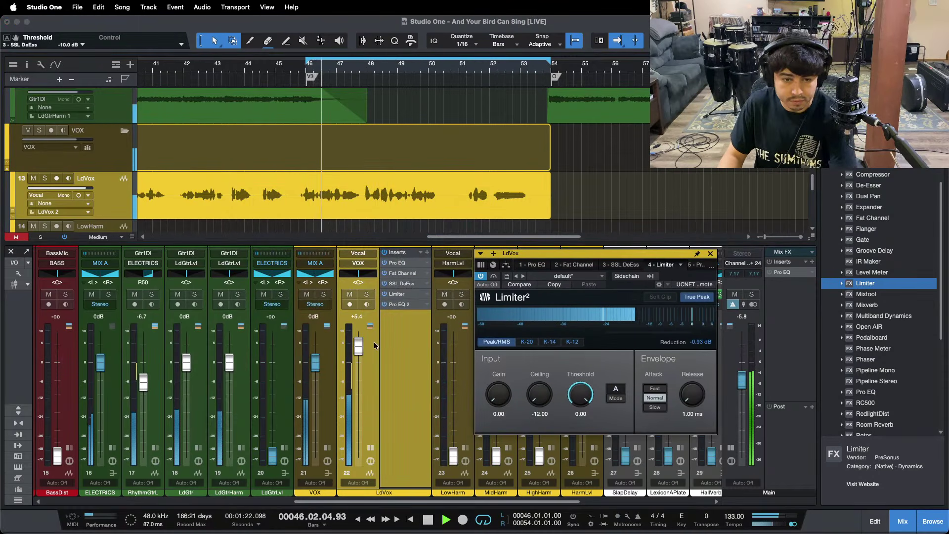
{"action": "left_click_drag", "start_coordinate": [358, 346], "coordinate": [358, 350]}
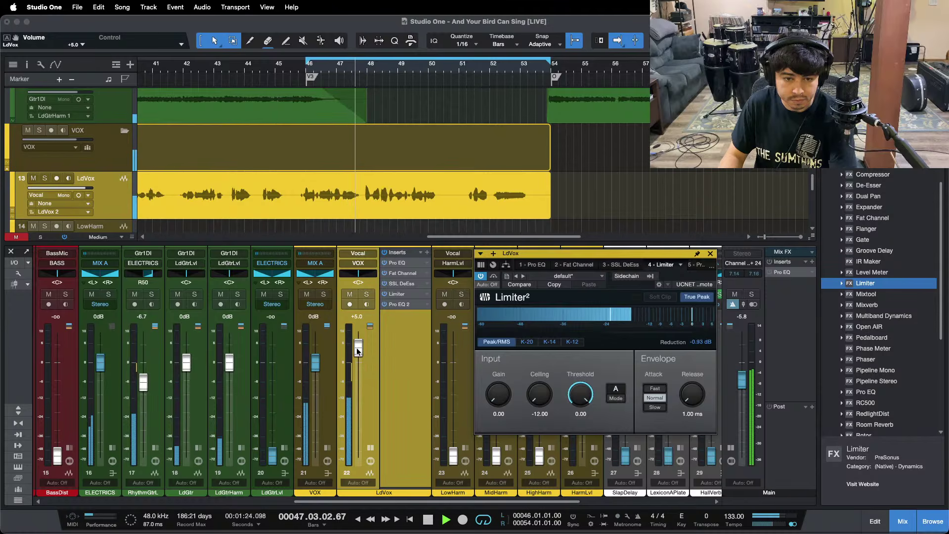
Reset the Limiter's reduction reading, set its threshold to -1.00 dB, and lower the LdVox fader to +4.2 dB
{"action": "left_click", "coordinate": [702, 342]}
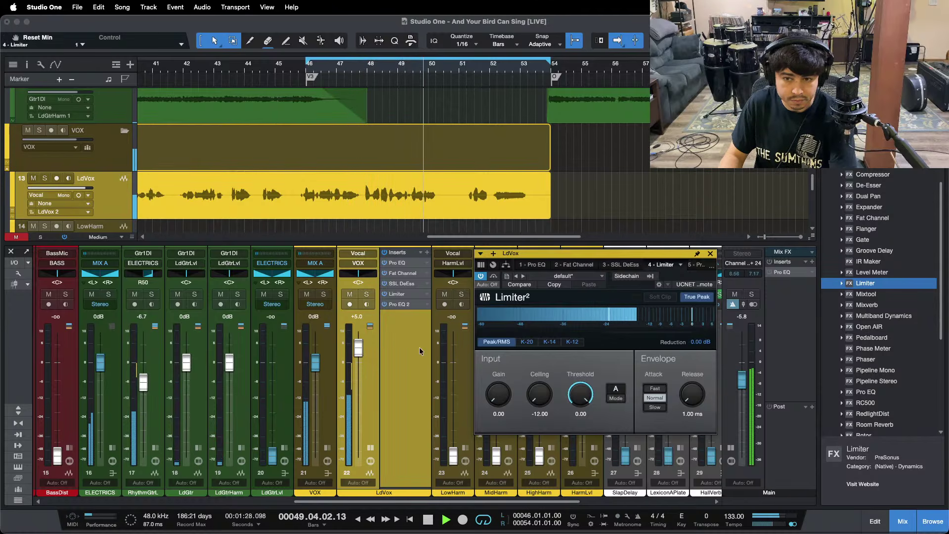
{"action": "left_click", "coordinate": [581, 414]}
{"action": "type", "text": "-1"}
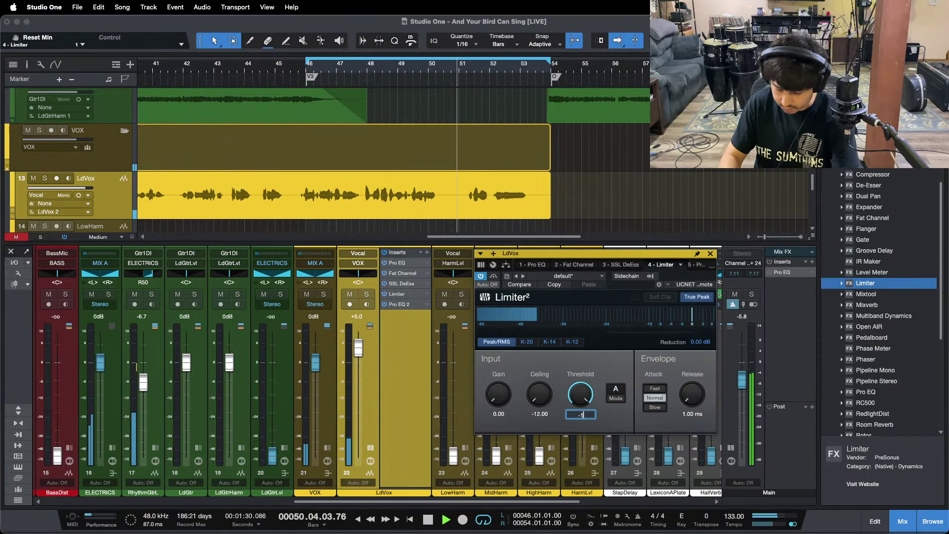
{"action": "key", "text": "Return"}
{"action": "left_click_drag", "start_coordinate": [358, 344], "coordinate": [358, 348]}
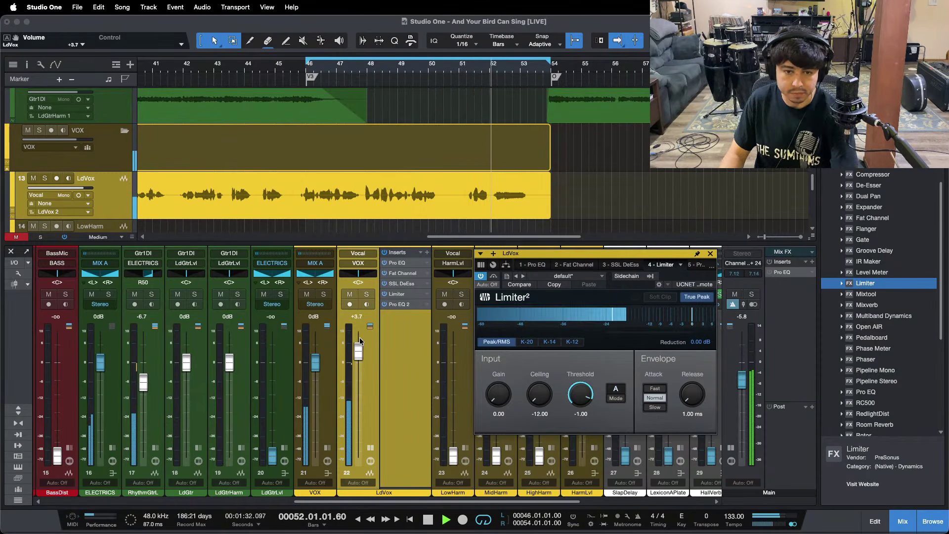
{"action": "key", "text": "KP_1"}
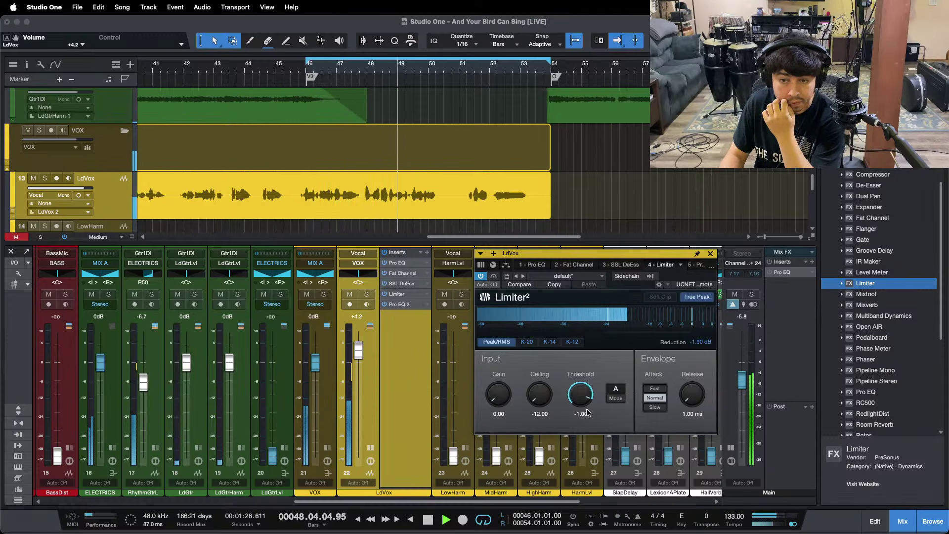
Replay the lead vocal from about bar 43 with more of the timeline in view and close the Limiter window
{"action": "left_click", "coordinate": [212, 75]}
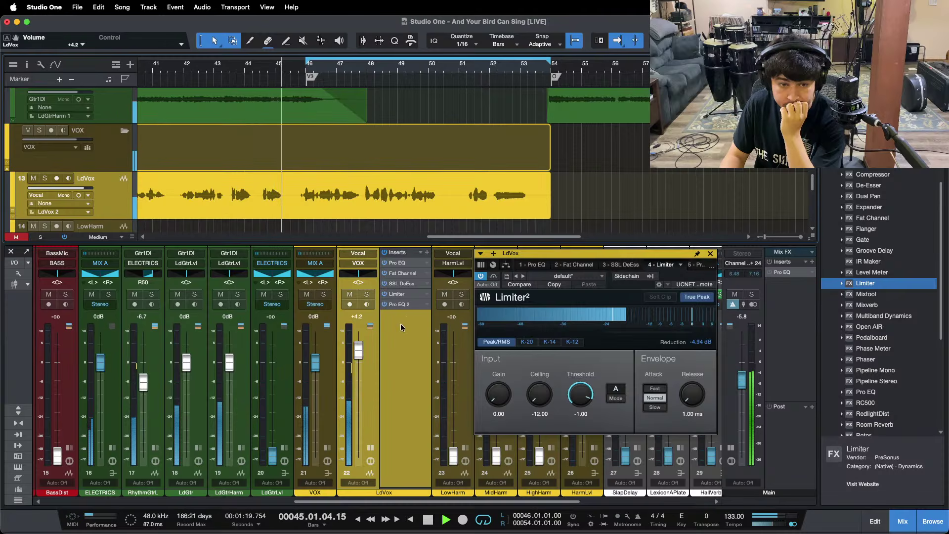
{"action": "left_click_drag", "start_coordinate": [273, 66], "coordinate": [509, 57]}
{"action": "left_click", "coordinate": [617, 41]}
{"action": "left_click", "coordinate": [710, 253]}
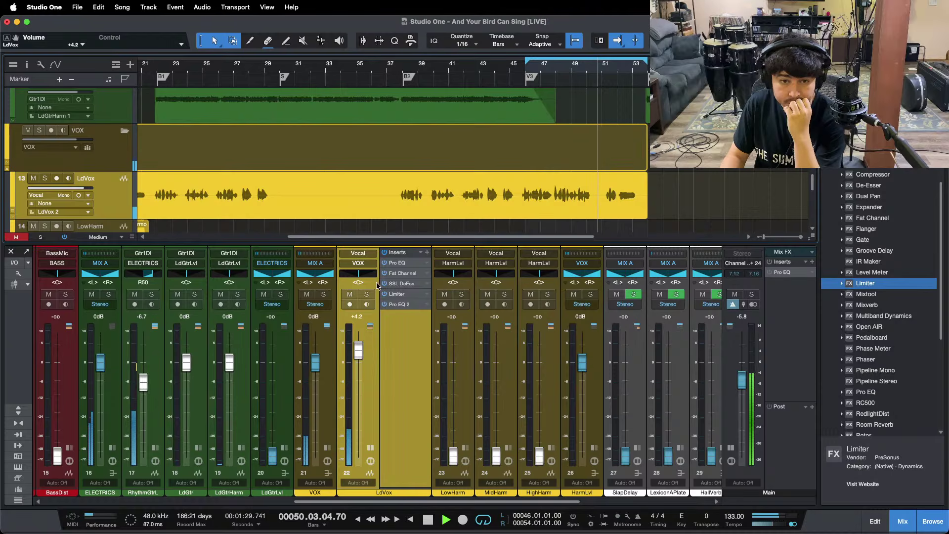
Route the HarmLvl bus output to MIX A and move its channel directly before LowHarm
{"action": "left_click", "coordinate": [582, 263]}
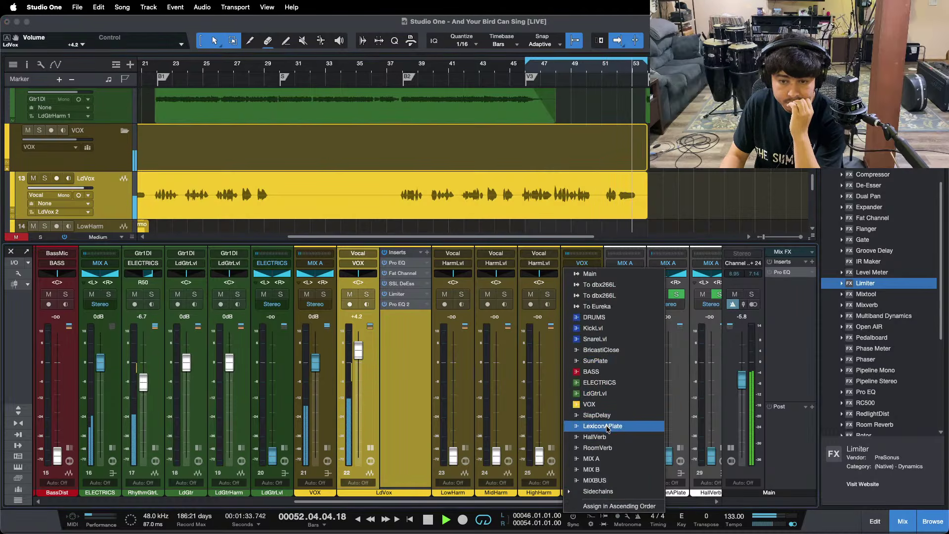
{"action": "left_click", "coordinate": [599, 481]}
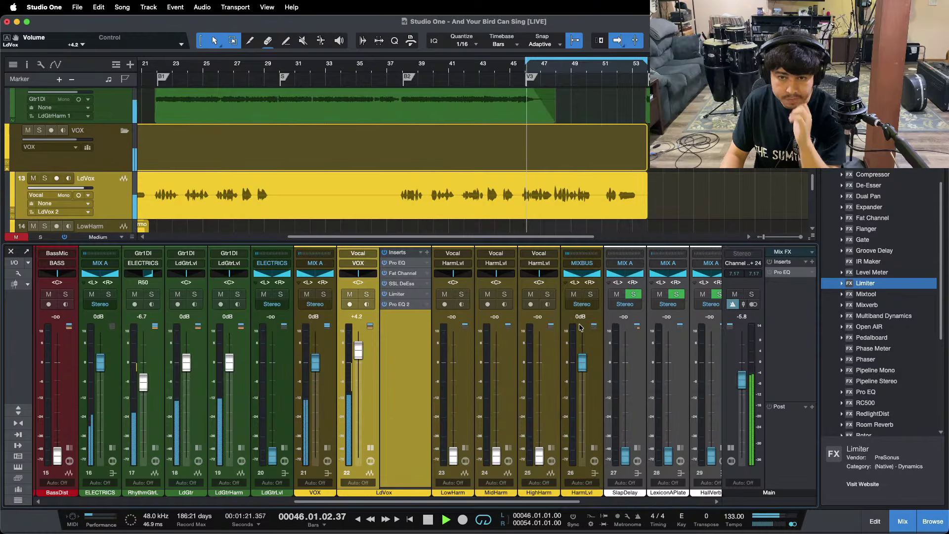
{"action": "left_click", "coordinate": [582, 263]}
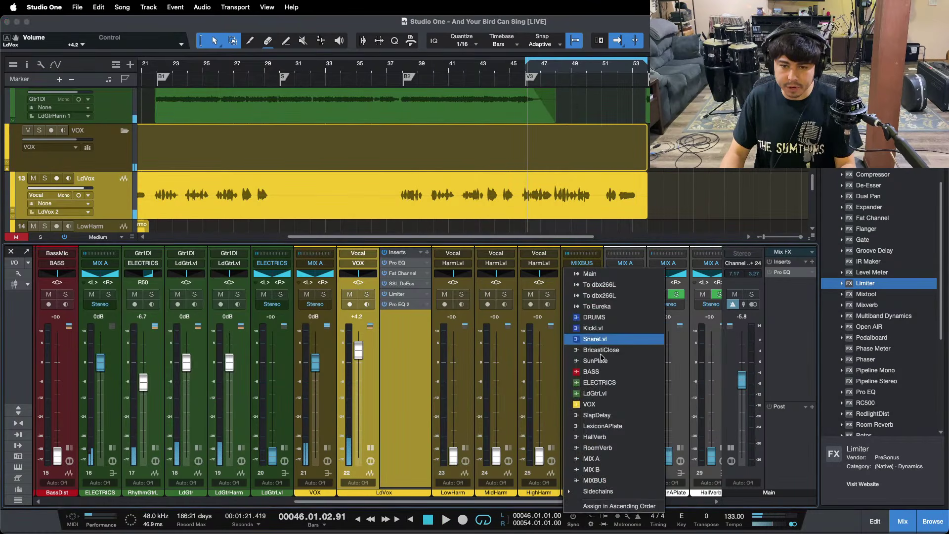
{"action": "left_click", "coordinate": [598, 460]}
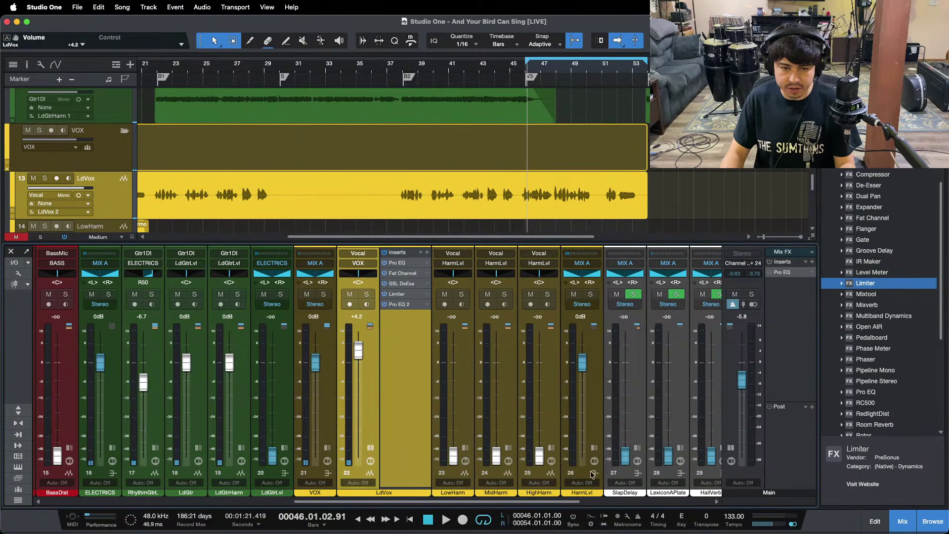
{"action": "left_click", "coordinate": [594, 427]}
{"action": "left_click", "coordinate": [433, 420]}
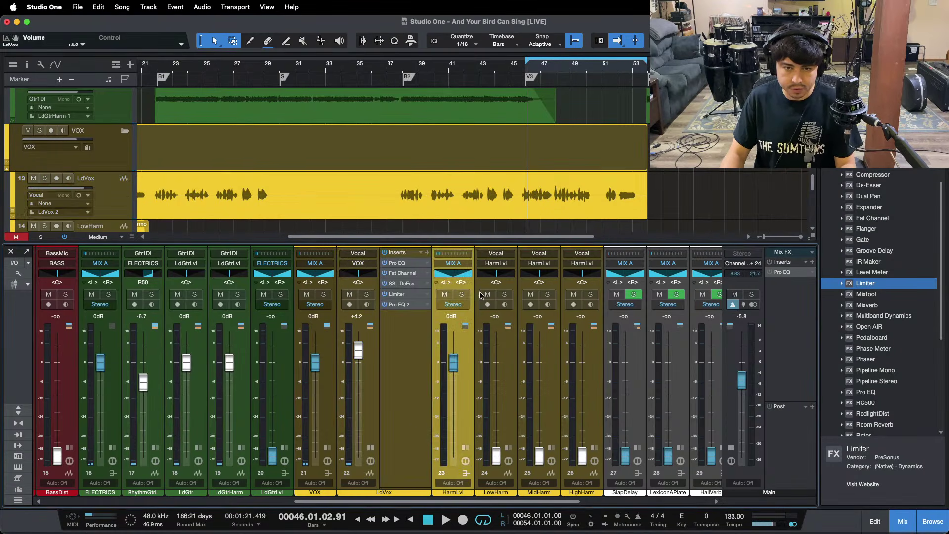
Take the LowHarm, MidHarm and HighHarm tracks out of the VOX folder and bring the console back into view
{"action": "key", "text": "F3"}
{"action": "left_click", "coordinate": [112, 257]}
{"action": "left_click", "coordinate": [117, 339], "text": "shift"}
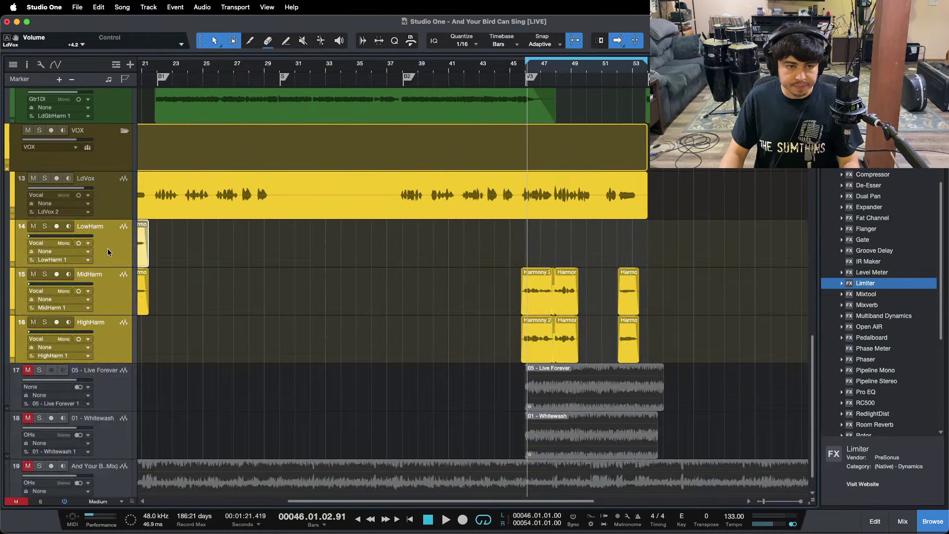
{"action": "scroll", "coordinate": [17, 367], "scroll_direction": "up", "scroll_amount": 3}
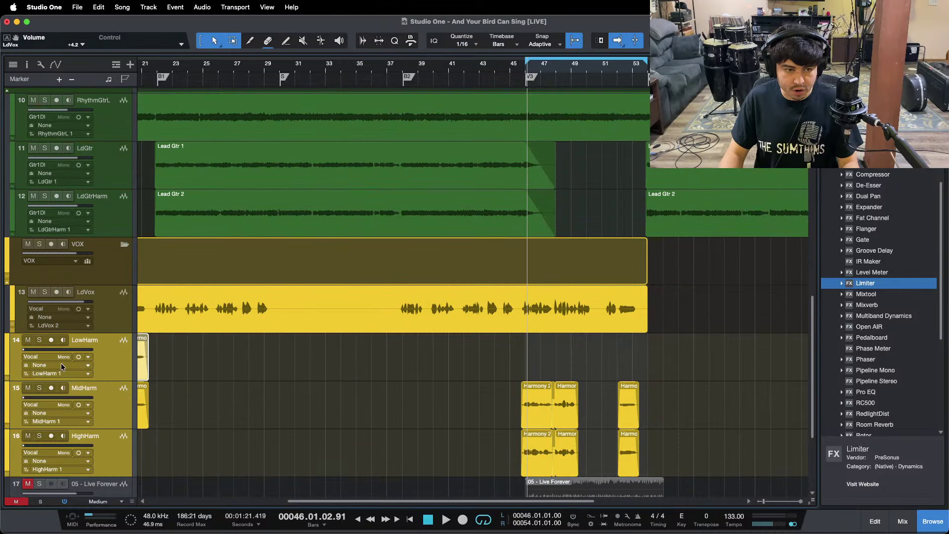
{"action": "key", "text": "F3"}
Colour the HarmLvl, LowHarm, MidHarm and HighHarm channels purple
{"action": "left_click", "coordinate": [455, 410]}
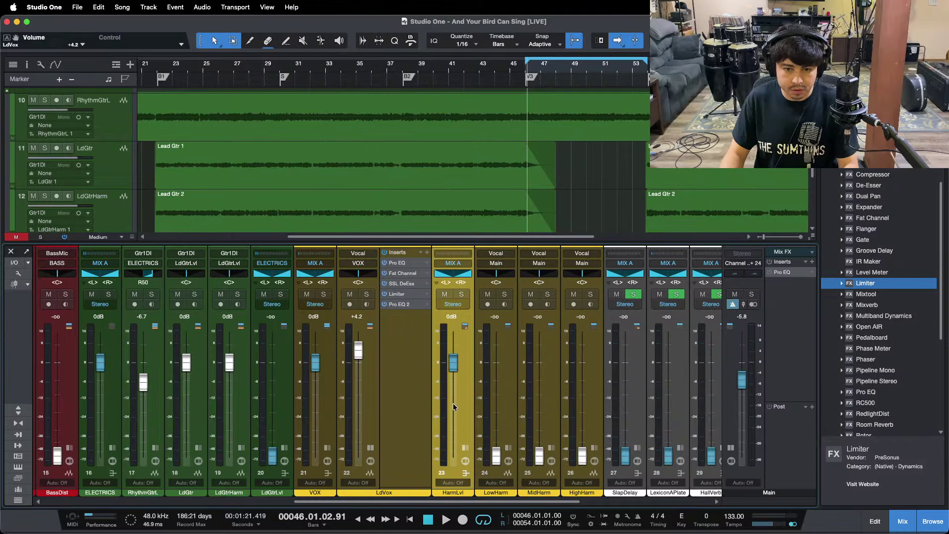
{"action": "left_click", "coordinate": [599, 386]}
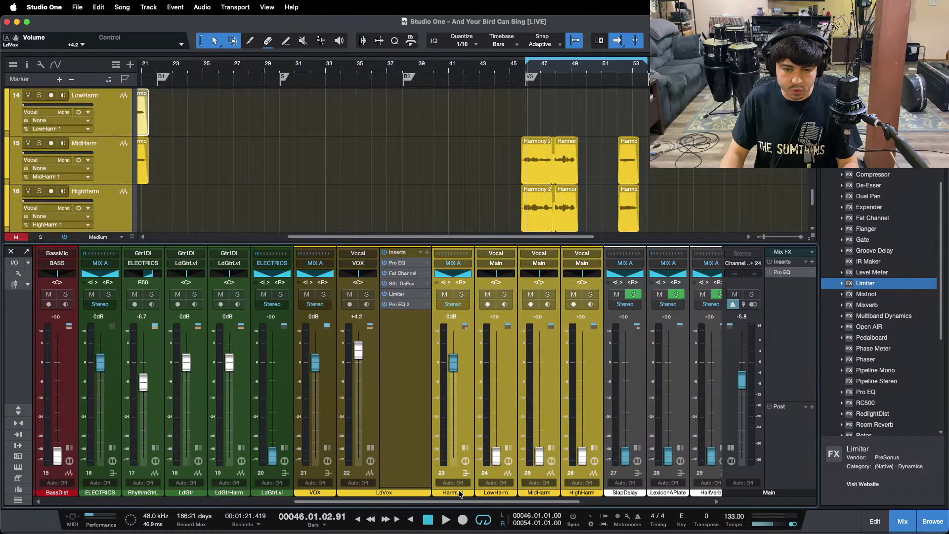
{"action": "left_click", "coordinate": [460, 493]}
{"action": "left_click", "coordinate": [514, 410]}
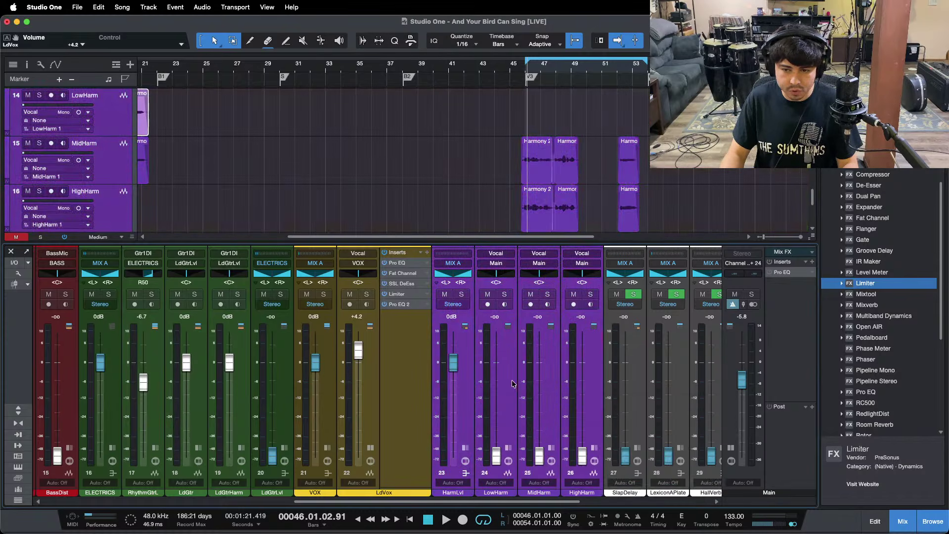
Rename the HarmLvl bus as BGVs, save the song, and briefly view the bus's inserts
{"action": "left_click", "coordinate": [467, 395]}
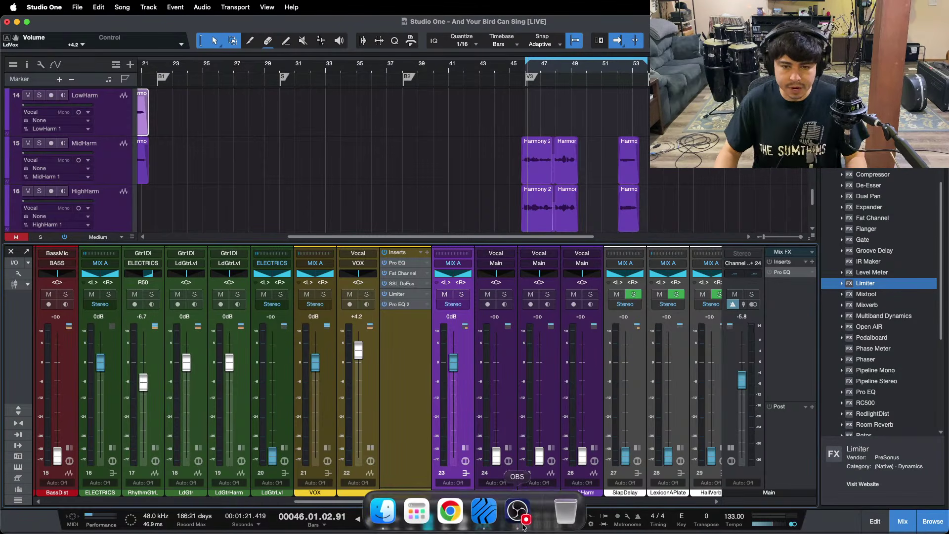
{"action": "left_click", "coordinate": [523, 528]}
{"action": "left_click", "coordinate": [912, 489]}
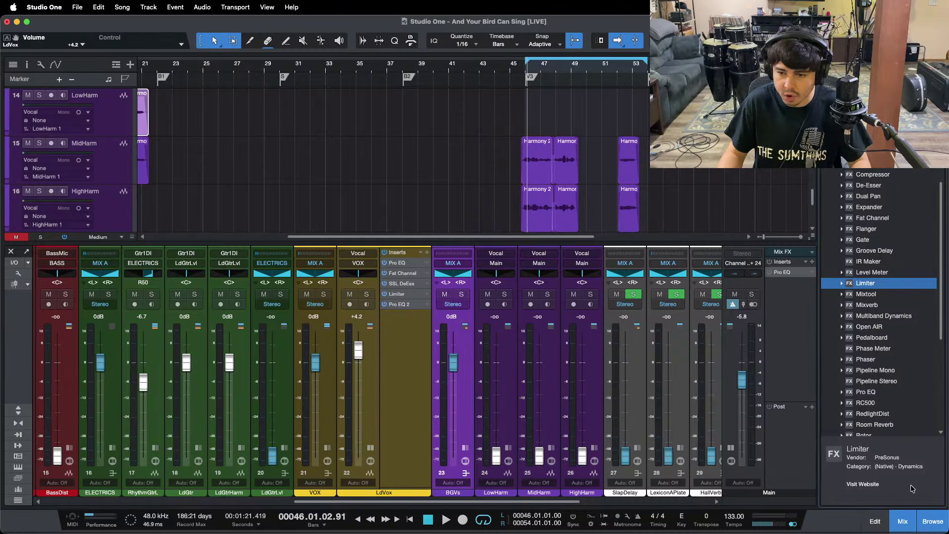
{"action": "left_click", "coordinate": [465, 448]}
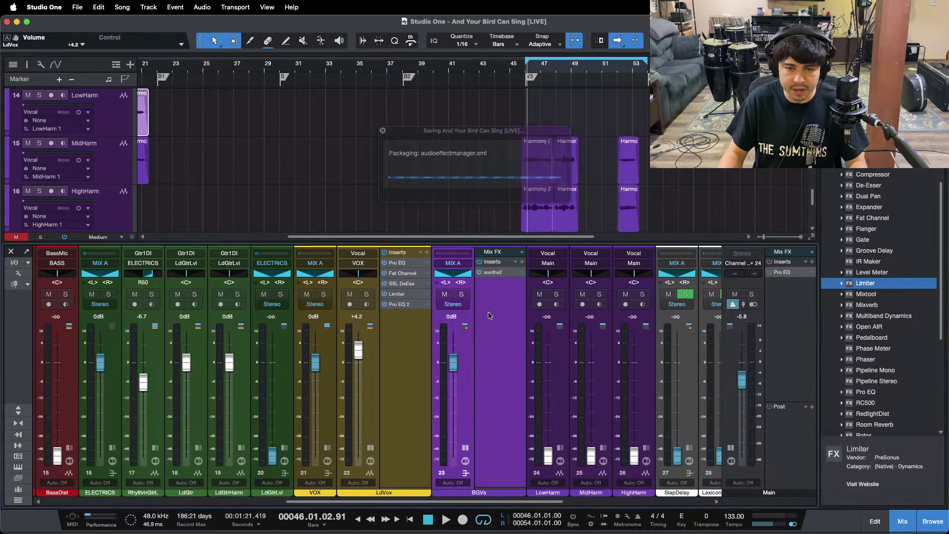
{"action": "left_click", "coordinate": [465, 448]}
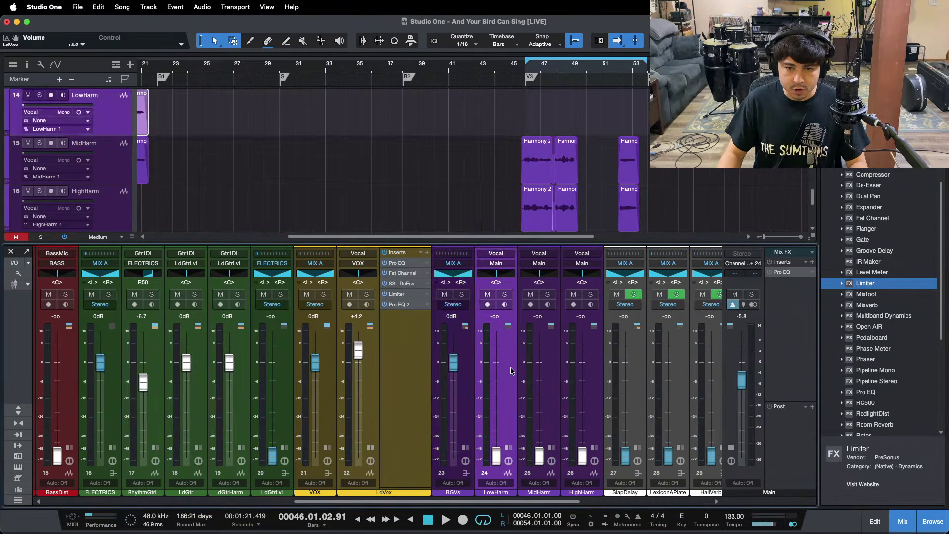
Route the LowHarm, MidHarm and HighHarm channels to the BGVs bus
{"action": "left_click", "coordinate": [493, 266]}
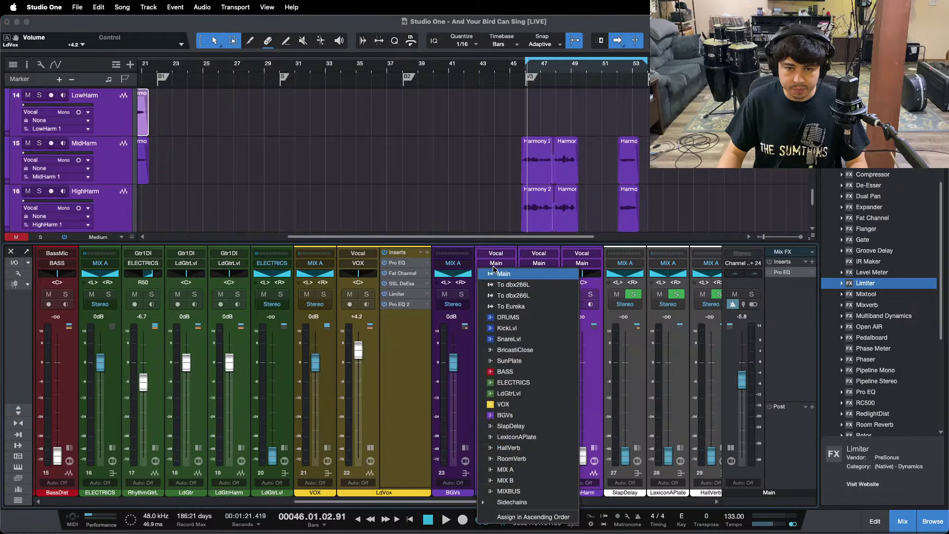
{"action": "left_click", "coordinate": [519, 415]}
{"action": "left_click", "coordinate": [464, 403]}
Pack the LowHarm, MidHarm and HighHarm tracks into a folder
{"action": "key", "text": "F3"}
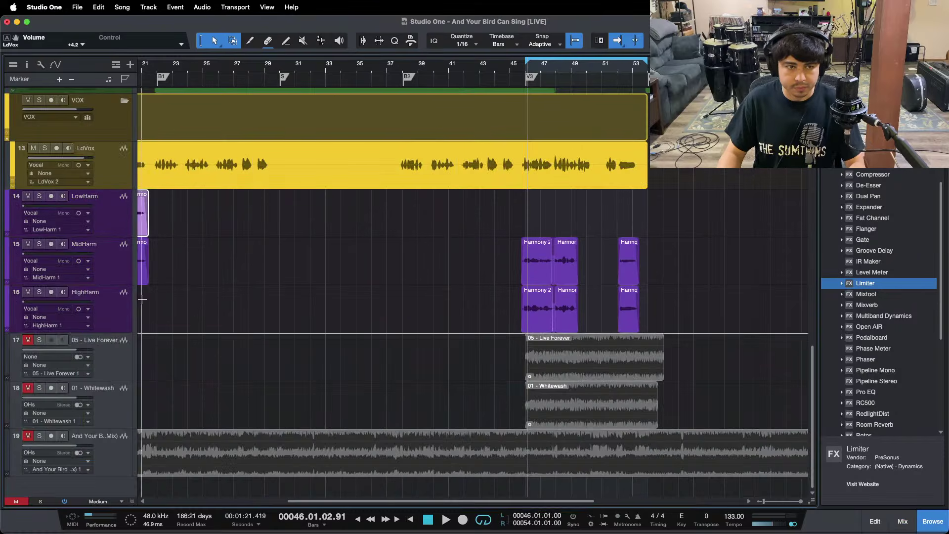
{"action": "left_click", "coordinate": [94, 216]}
{"action": "left_click", "coordinate": [103, 315], "text": "shift"}
{"action": "right_click", "coordinate": [104, 316]}
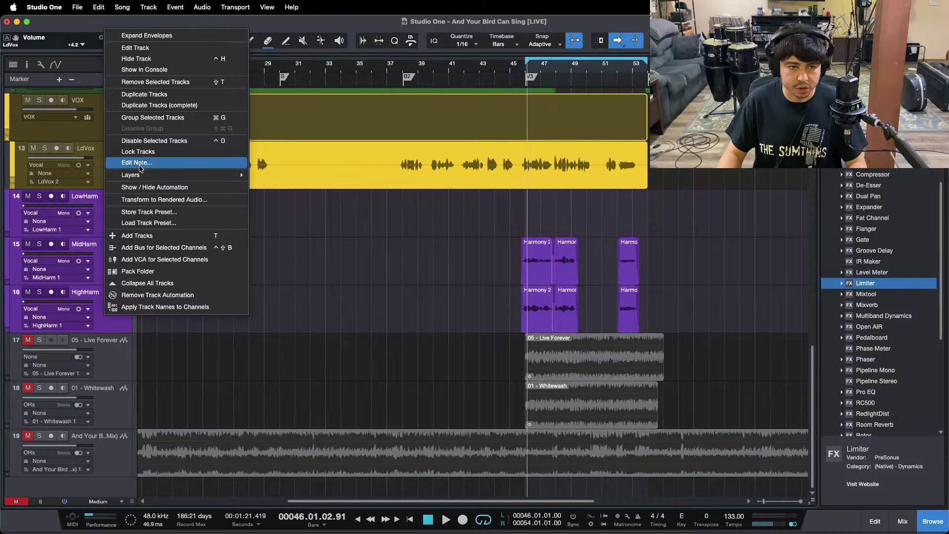
{"action": "left_click", "coordinate": [143, 272]}
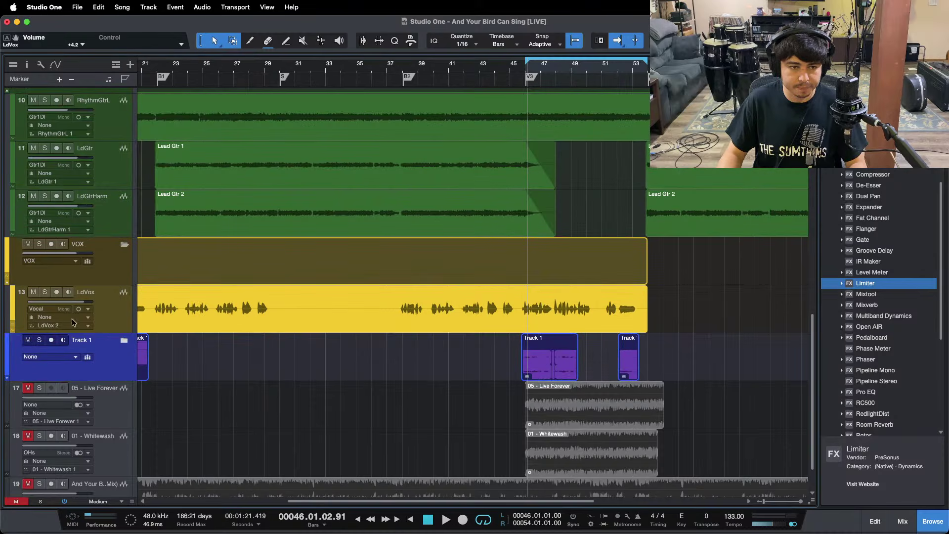
Assign the new harmony folder to the BGVs bus and expand the folder
{"action": "left_click", "coordinate": [74, 357]}
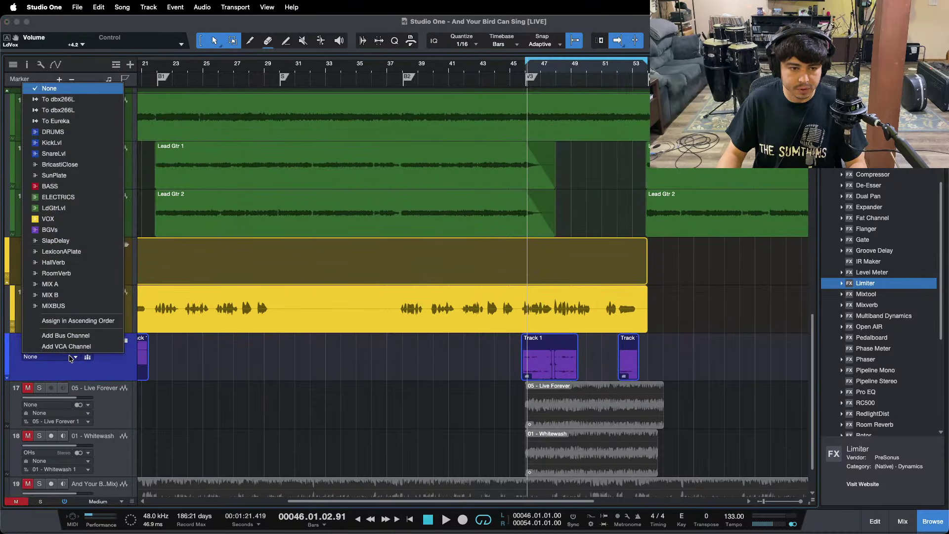
{"action": "left_click", "coordinate": [50, 229]}
{"action": "left_click", "coordinate": [125, 341]}
{"action": "scroll", "coordinate": [368, 347], "scroll_direction": "down", "scroll_amount": 3}
{"action": "key", "text": "F3"}
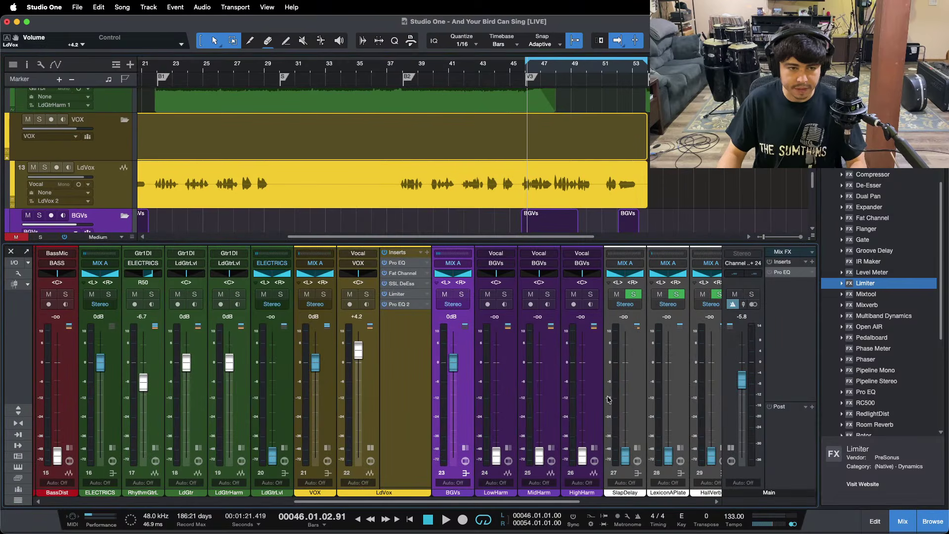
{"action": "left_click", "coordinate": [453, 407]}
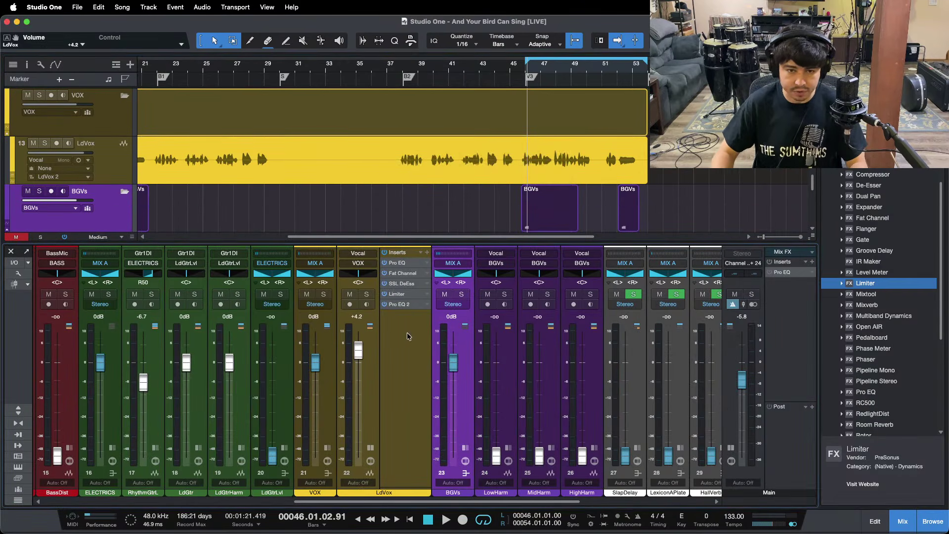
Set the LdVox Limiter's threshold to 0.00 dB during playback and copy the Limiter to the VOX bus below soothe2
{"action": "left_click", "coordinate": [361, 306]}
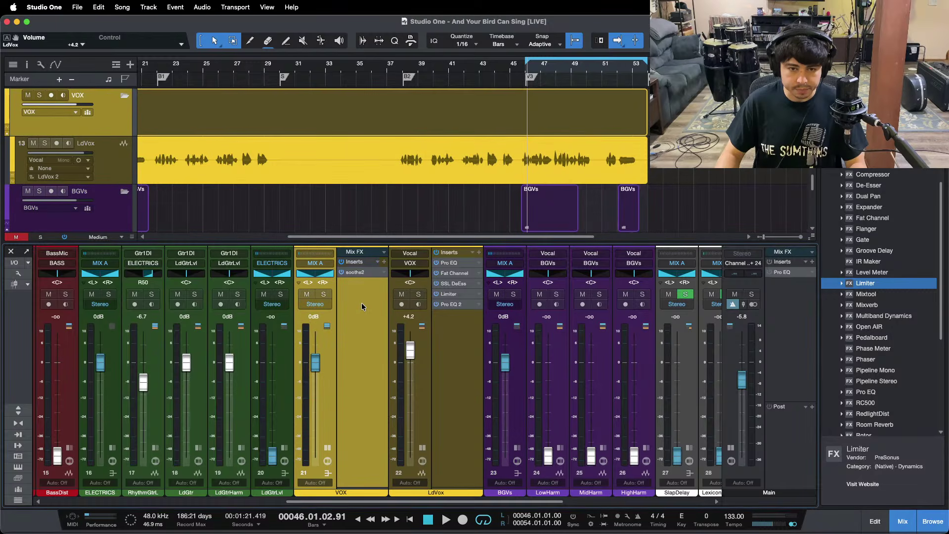
{"action": "key", "text": "space"}
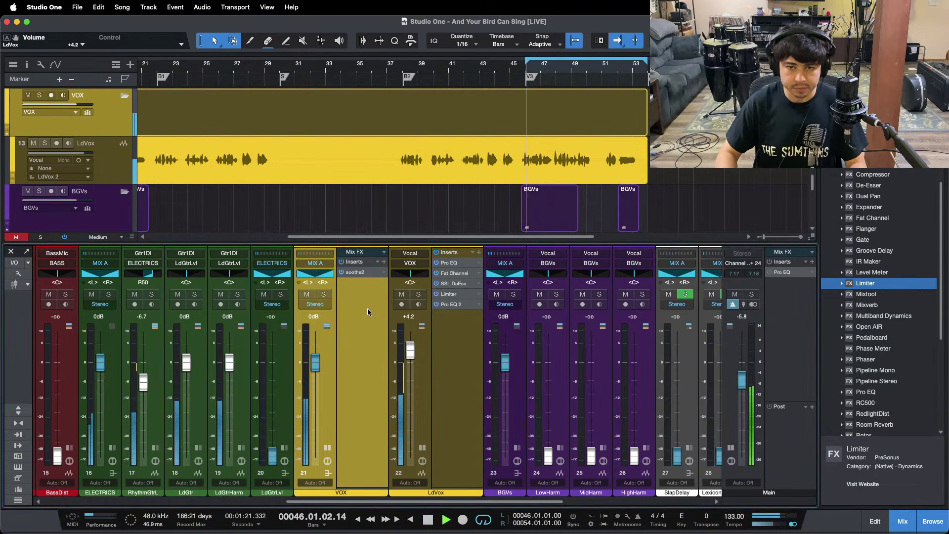
{"action": "left_click", "coordinate": [461, 295]}
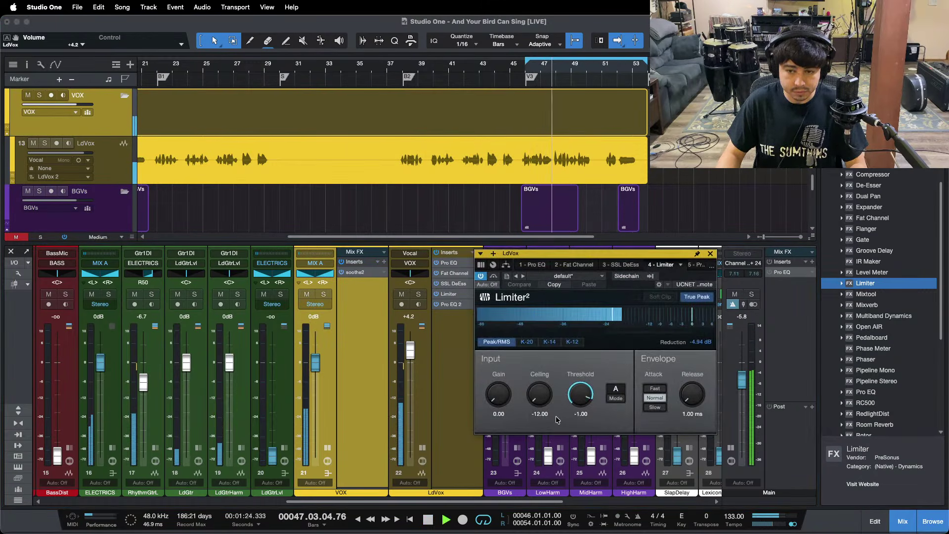
{"action": "left_click_drag", "start_coordinate": [581, 395], "coordinate": [605, 328]}
{"action": "key", "text": "KP_0"}
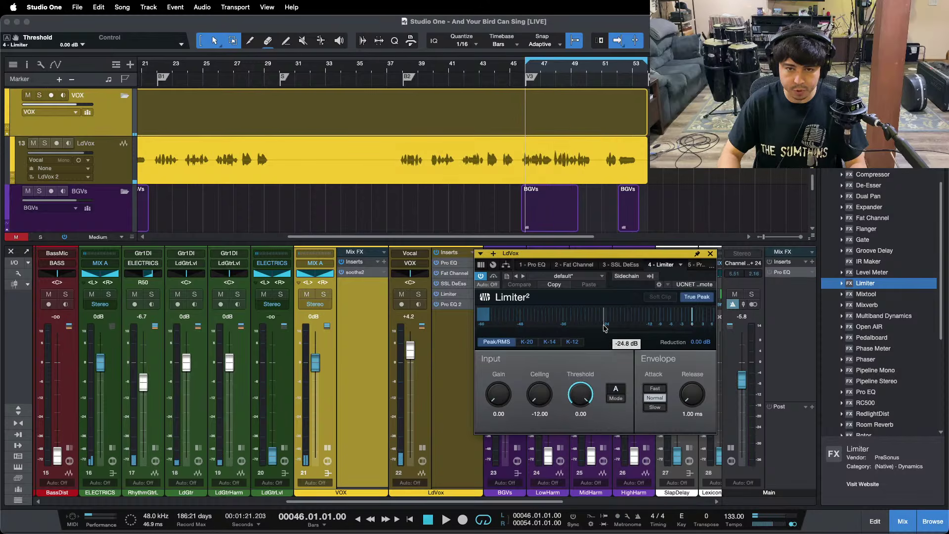
{"action": "key", "text": "space"}
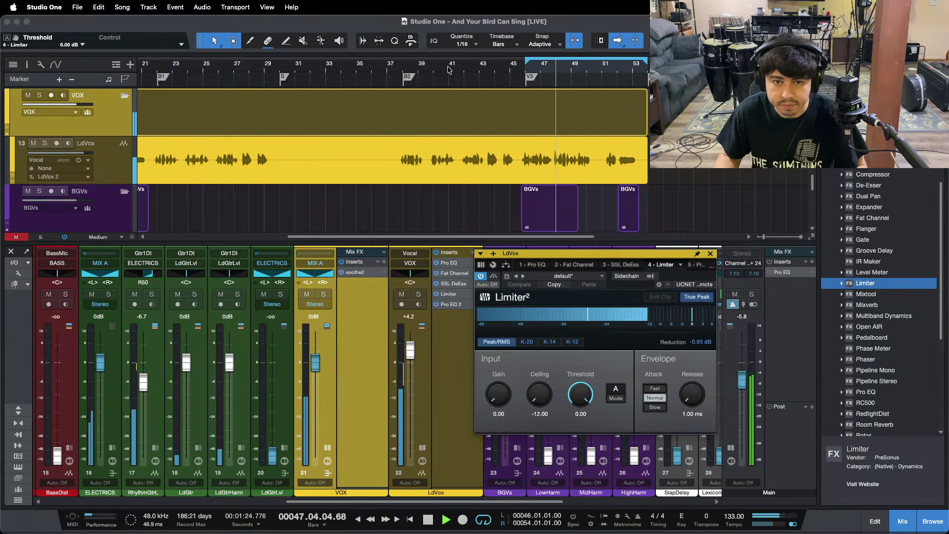
{"action": "left_click", "coordinate": [483, 65]}
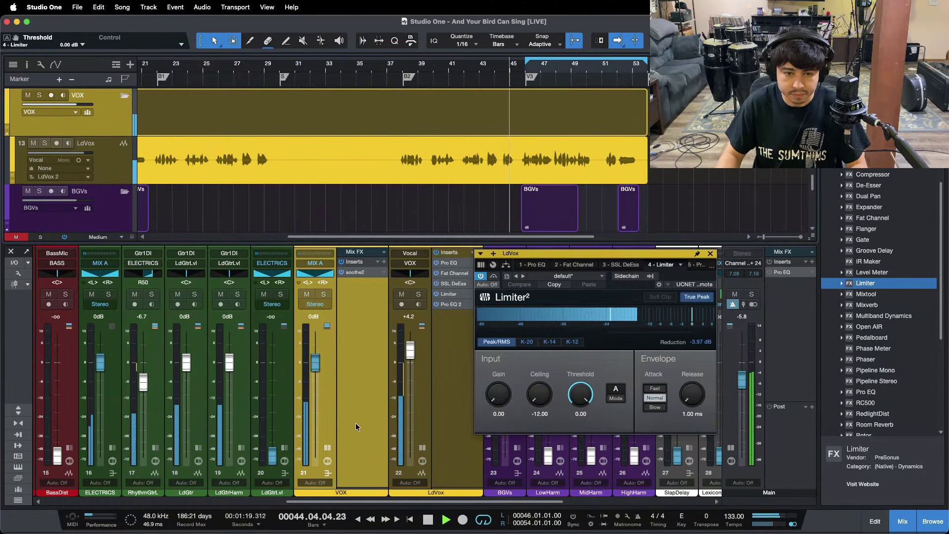
{"action": "left_click_drag", "start_coordinate": [448, 294], "coordinate": [359, 292]}
Solo the VOX bus, set its soothe2 depth to 2.5 while playing from bar 46, and close the plug-in window
{"action": "double_click", "coordinate": [357, 273]}
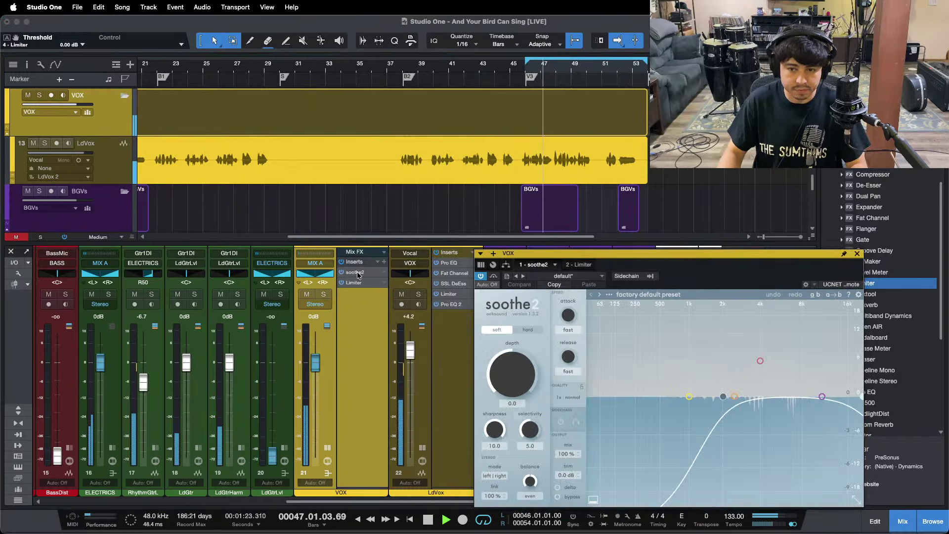
{"action": "key", "text": "KP_1"}
{"action": "left_click_drag", "start_coordinate": [744, 272], "coordinate": [687, 204]}
{"action": "key", "text": "s"}
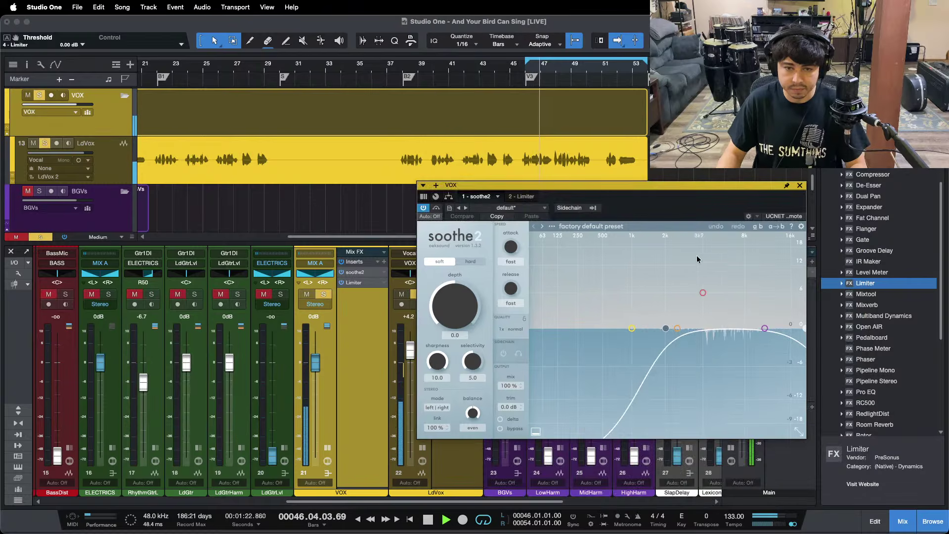
{"action": "left_click_drag", "start_coordinate": [437, 333], "coordinate": [457, 304]}
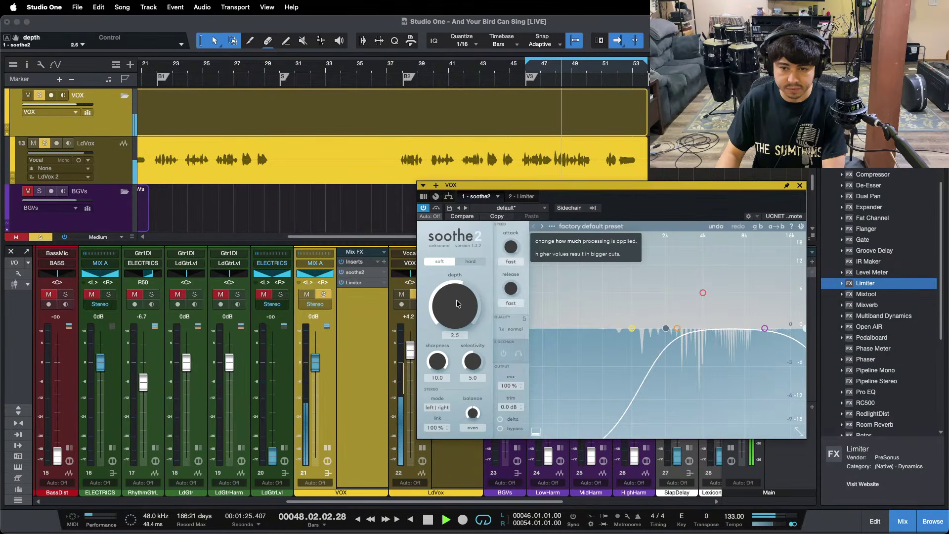
{"action": "left_click", "coordinate": [800, 187]}
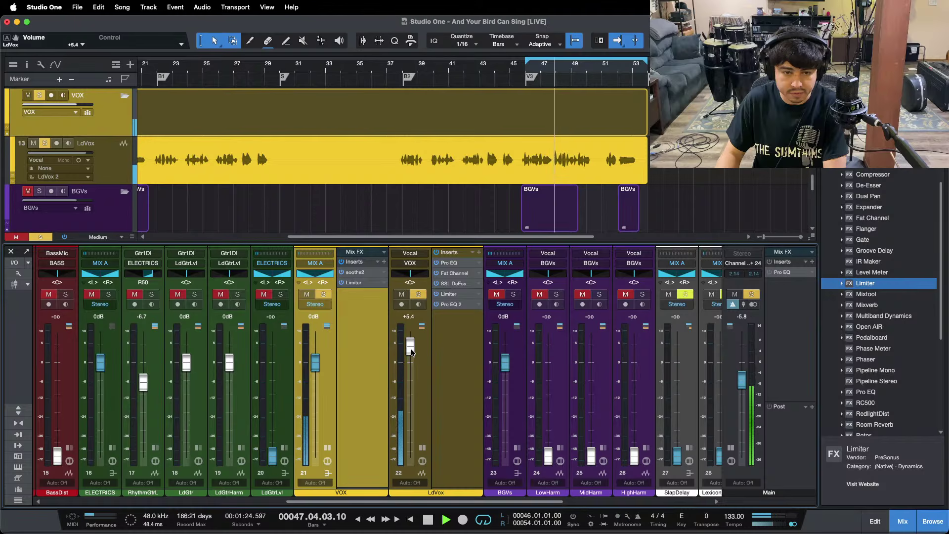
Raise the LdVox fader to +5.8 dB with the VOX Limiter open, then unsolo VOX and replay from bar 46
{"action": "left_click", "coordinate": [354, 282]}
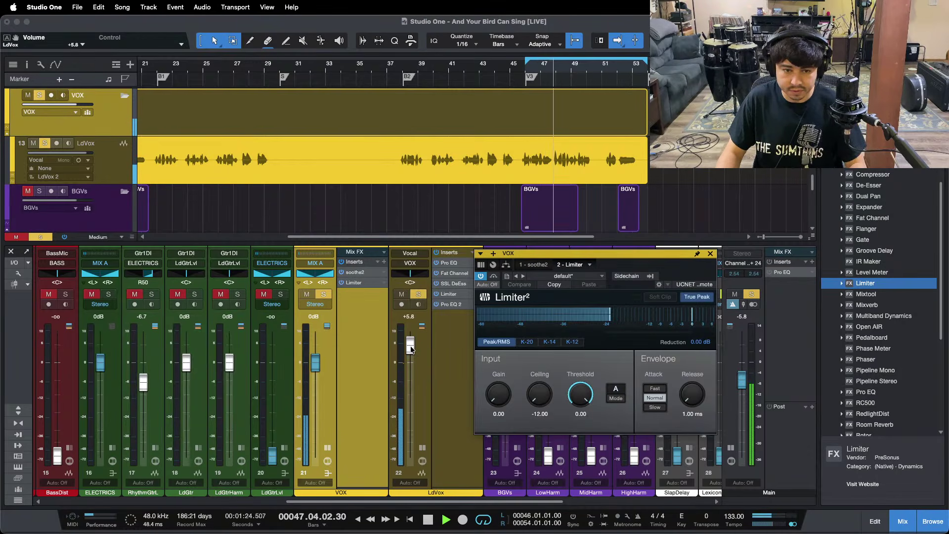
{"action": "left_click_drag", "start_coordinate": [411, 352], "coordinate": [411, 349]}
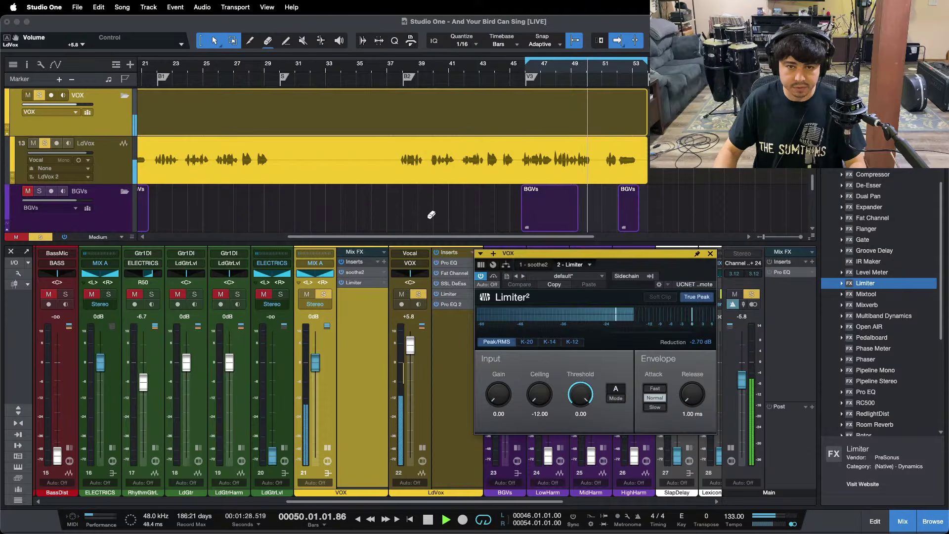
{"action": "key", "text": "s"}
{"action": "key", "text": "KP_1"}
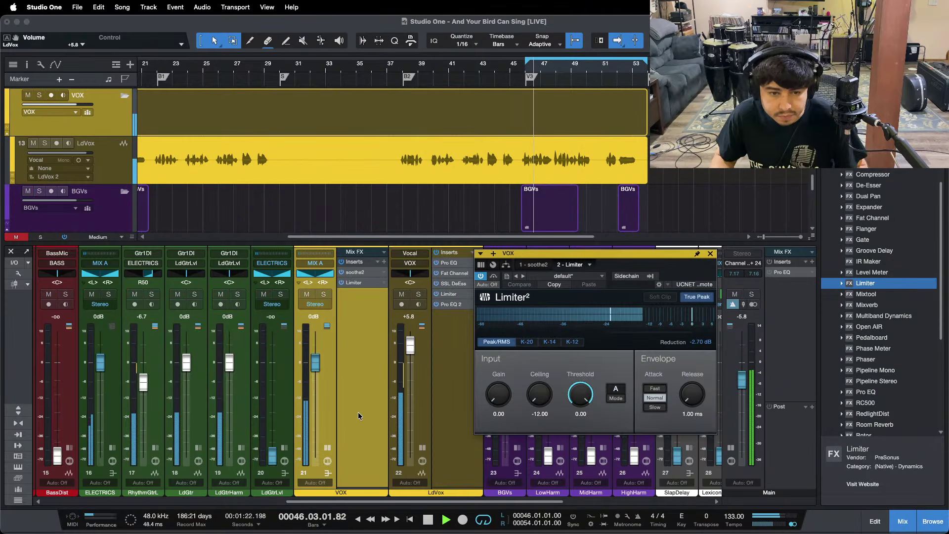
Collapse the insert lists of the VOX and LdVox channels in the console
{"action": "left_click", "coordinate": [324, 449]}
{"action": "left_click", "coordinate": [325, 449]}
{"action": "left_click", "coordinate": [370, 448]}
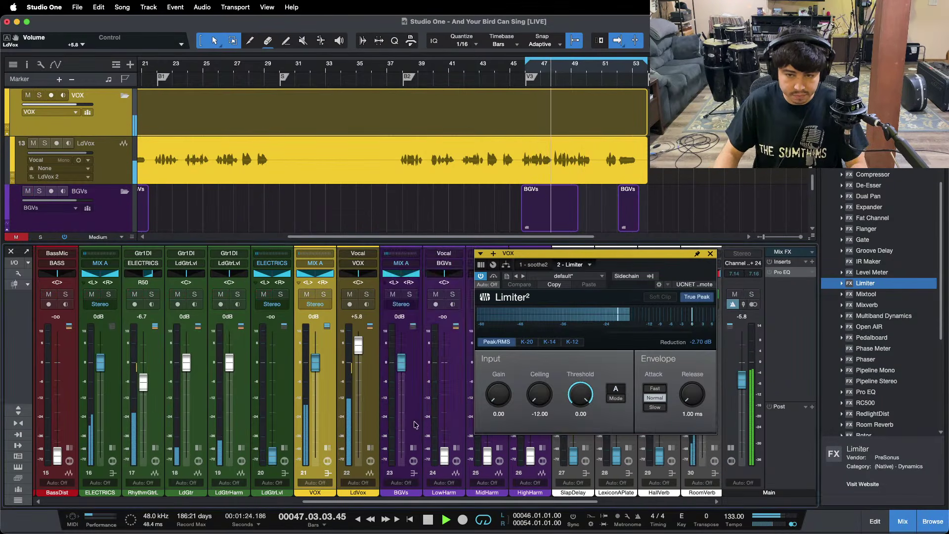
Close the VOX Limiter window, raise the LdVox fader to +6.2 dB, and replay from bar 46
{"action": "left_click", "coordinate": [712, 263]}
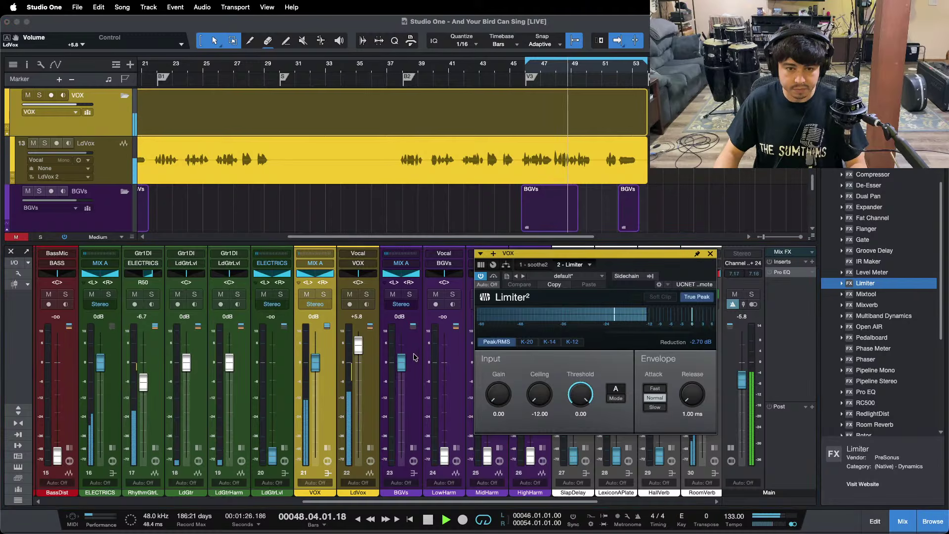
{"action": "left_click", "coordinate": [711, 253]}
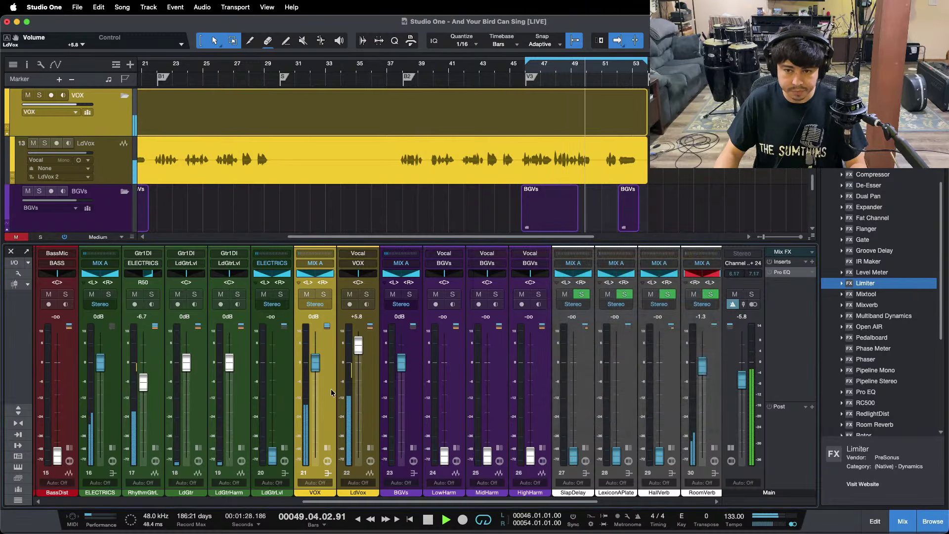
{"action": "left_click_drag", "start_coordinate": [358, 351], "coordinate": [358, 350]}
{"action": "key", "text": "KP_1"}
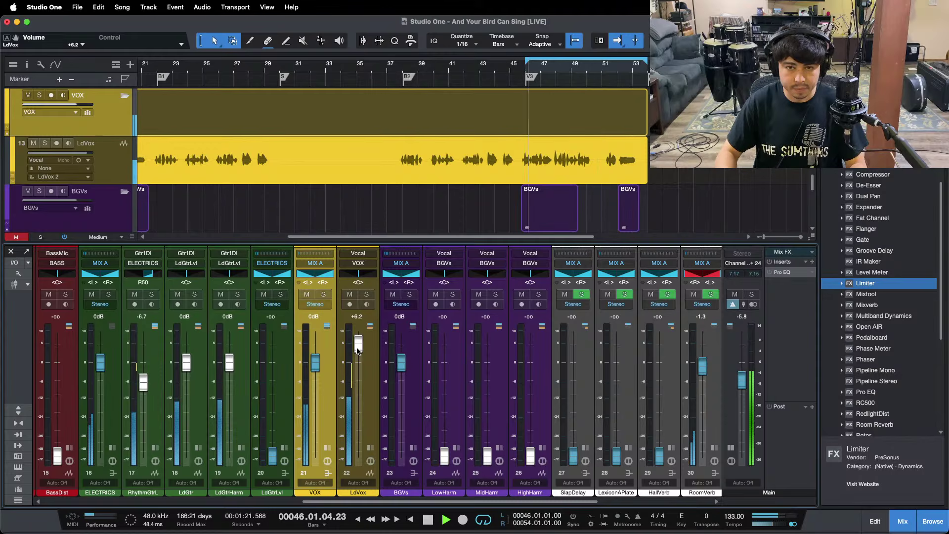
Compare the mix with RhythmGtrL muted and unmuted, raise its fader to -6.3 dB, and replay from bar 46
{"action": "left_click", "coordinate": [134, 294]}
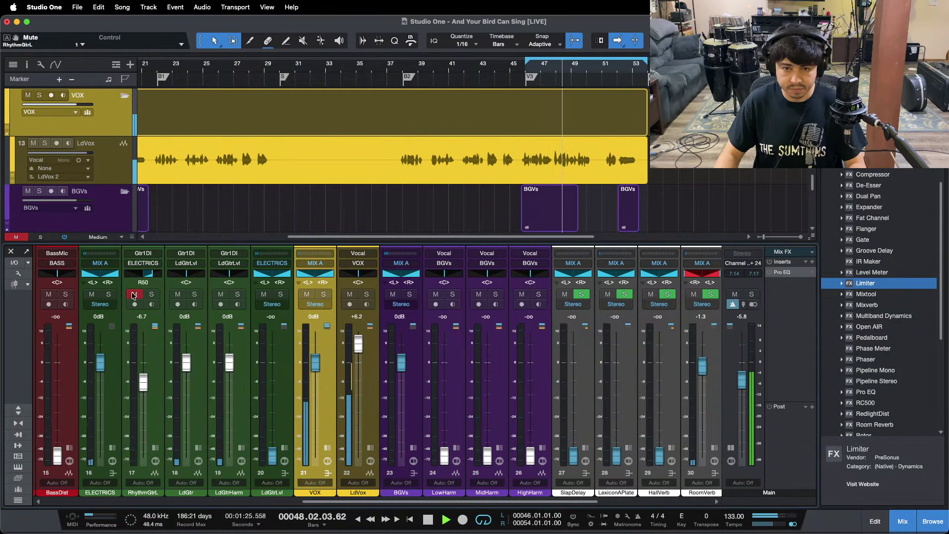
{"action": "left_click", "coordinate": [134, 294]}
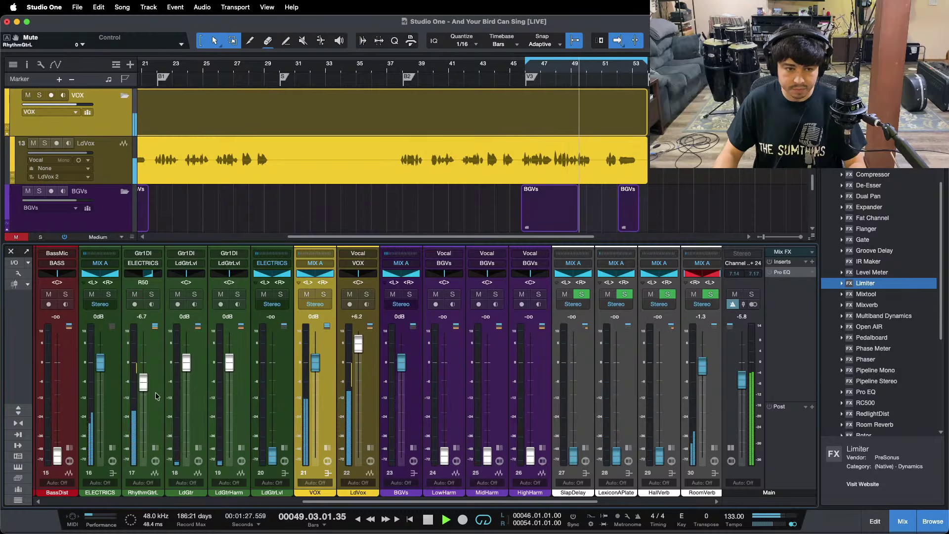
{"action": "left_click_drag", "start_coordinate": [143, 383], "coordinate": [145, 382]}
{"action": "key", "text": "space"}
{"action": "key", "text": "space"}
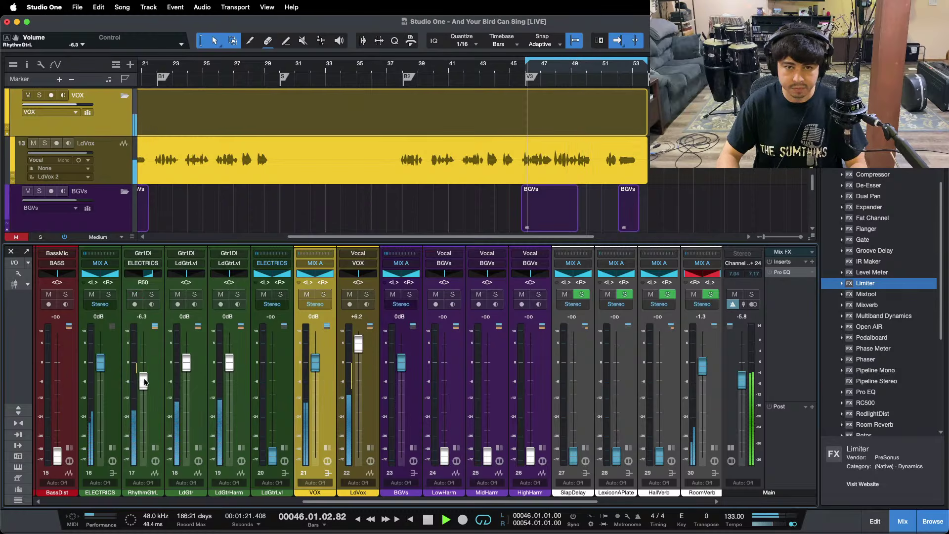
Play the song from just before the V1 marker and raise the RoomVerb fader to -0.8 dB
{"action": "mouse_move", "coordinate": [300, 72]}
{"action": "left_mouse_down"}
{"action": "mouse_move", "coordinate": [506, 72]}
{"action": "mouse_move", "coordinate": [215, 81]}
{"action": "left_mouse_up"}
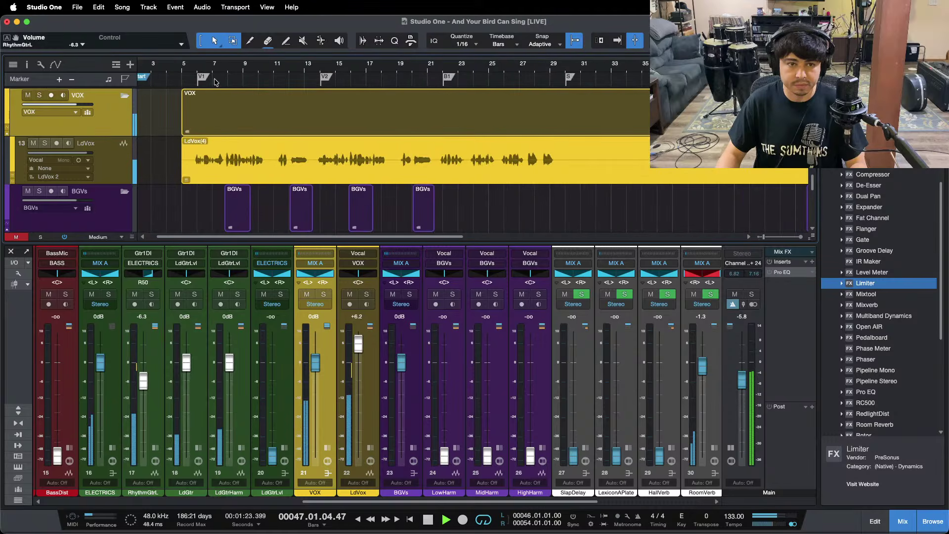
{"action": "left_click", "coordinate": [178, 69]}
{"action": "key", "text": "f"}
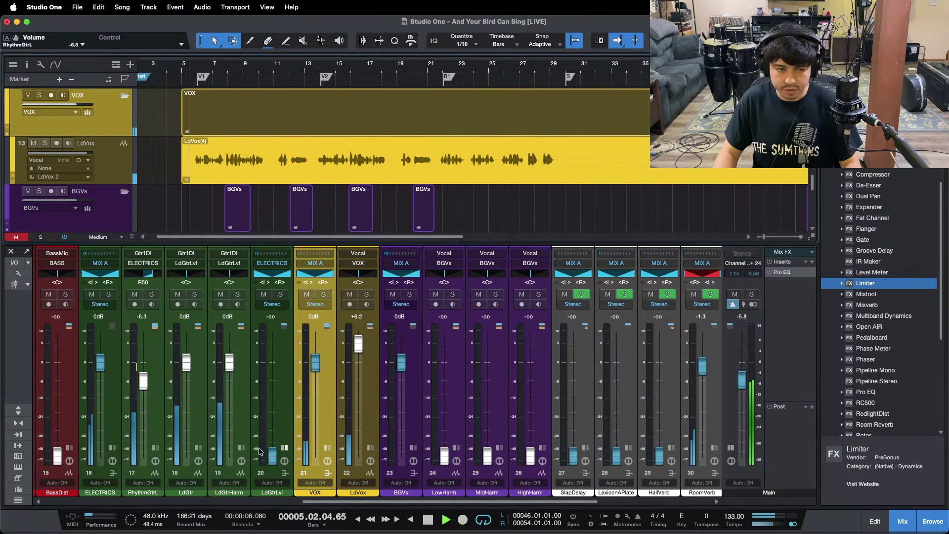
{"action": "left_click_drag", "start_coordinate": [705, 371], "coordinate": [706, 368]}
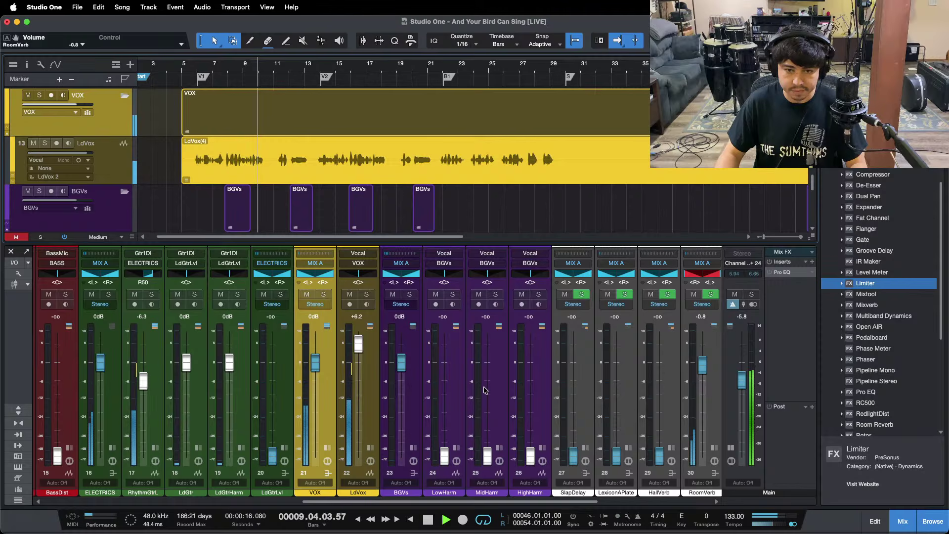
{"action": "left_click", "coordinate": [519, 514]}
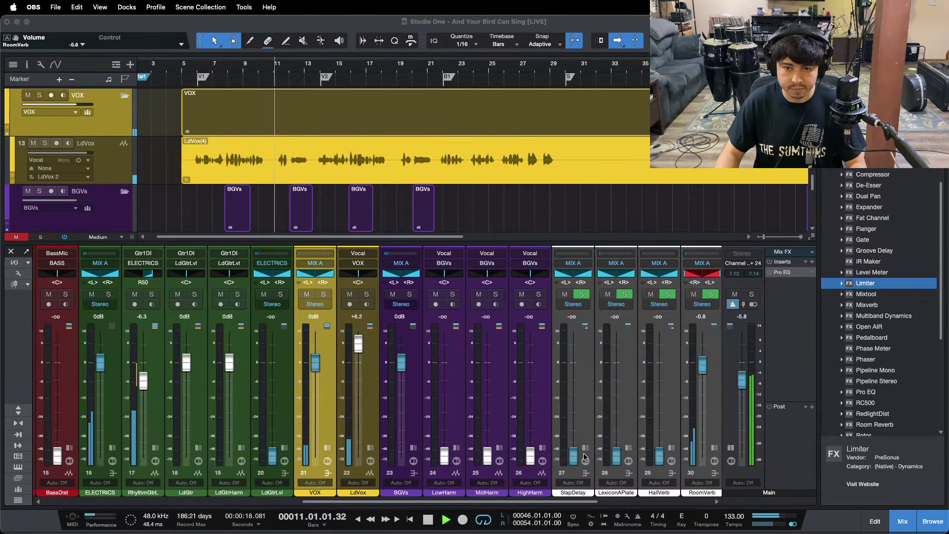
{"action": "left_click", "coordinate": [905, 486]}
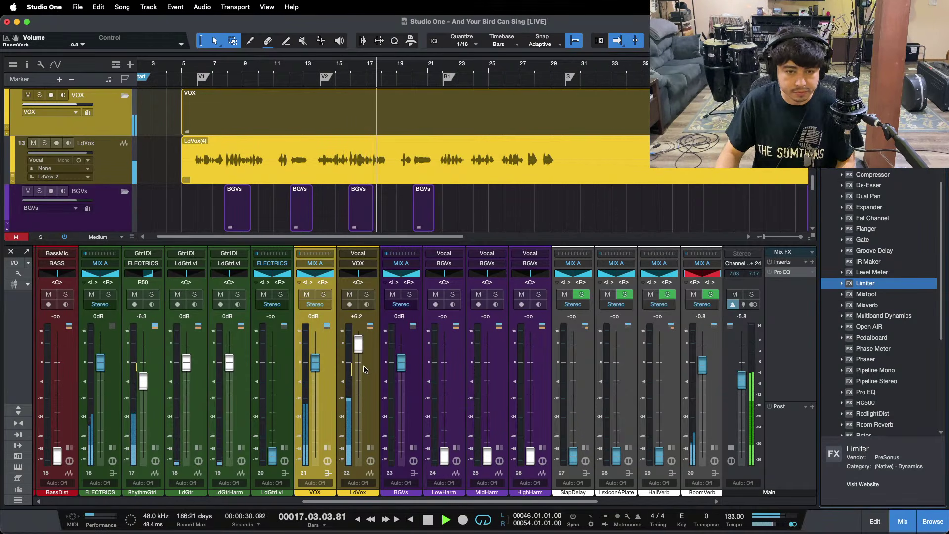
Stop playback, return to bar 46, and look over the harmony and guitar tracks in the arrangement
{"action": "key", "text": "space"}
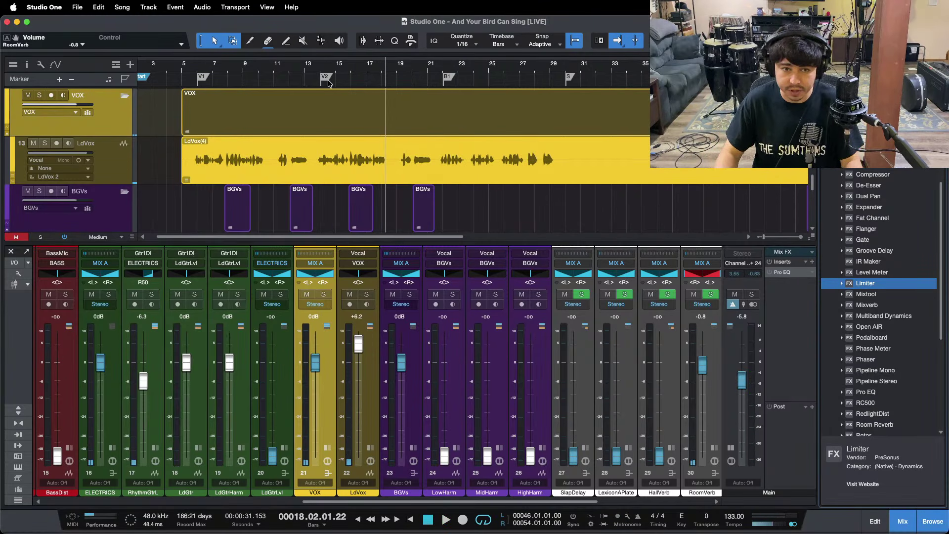
{"action": "left_click_drag", "start_coordinate": [379, 68], "coordinate": [334, 40]}
{"action": "key", "text": "KP_1"}
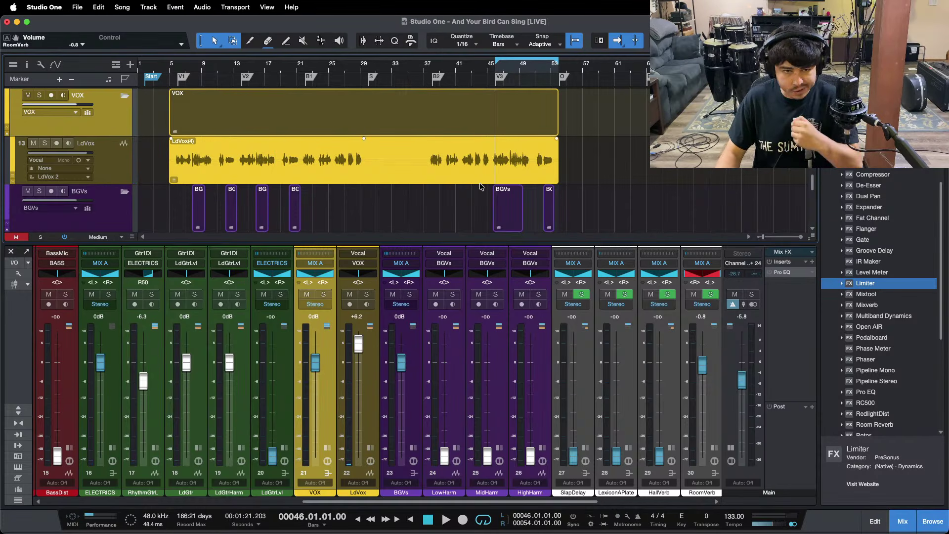
{"action": "scroll", "coordinate": [457, 181], "scroll_direction": "down", "scroll_amount": 5}
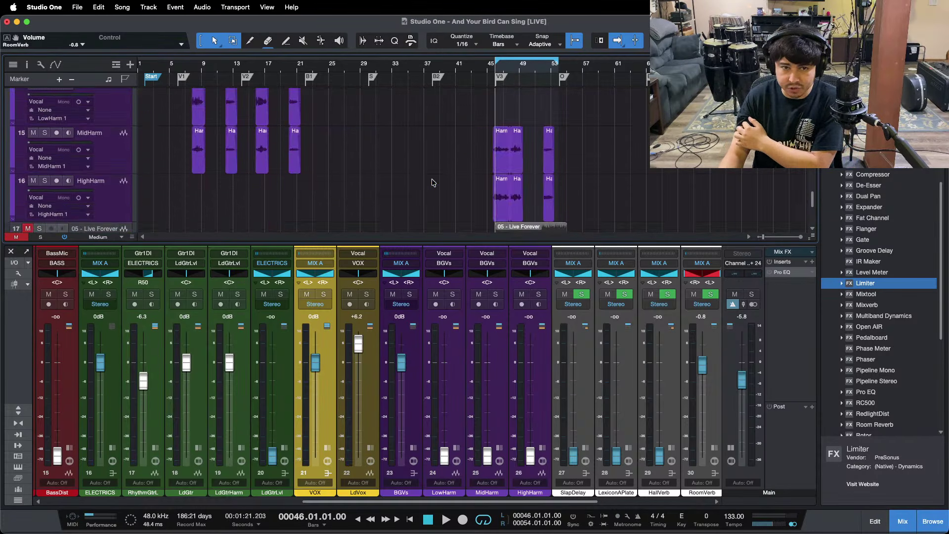
{"action": "scroll", "coordinate": [434, 183], "scroll_direction": "up", "scroll_amount": 8}
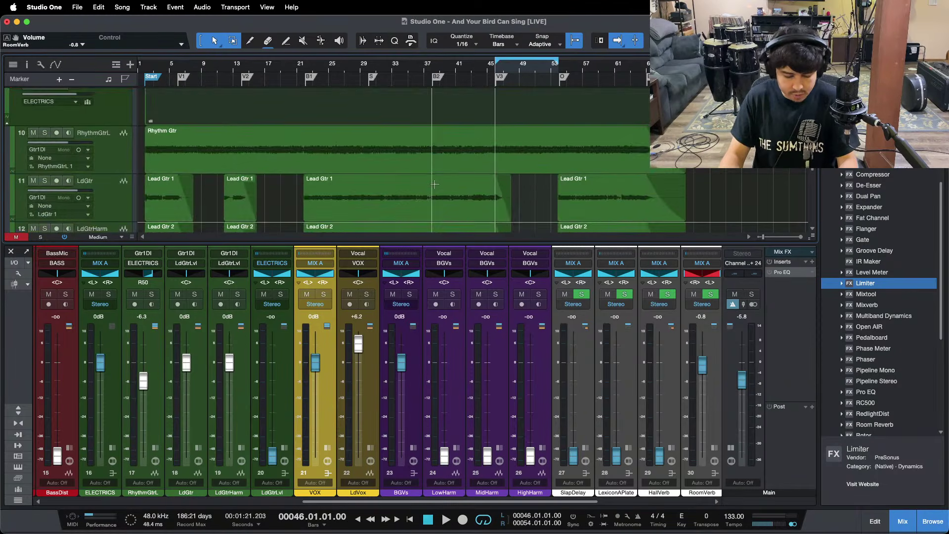
{"action": "scroll", "coordinate": [435, 185], "scroll_direction": "down", "scroll_amount": 2}
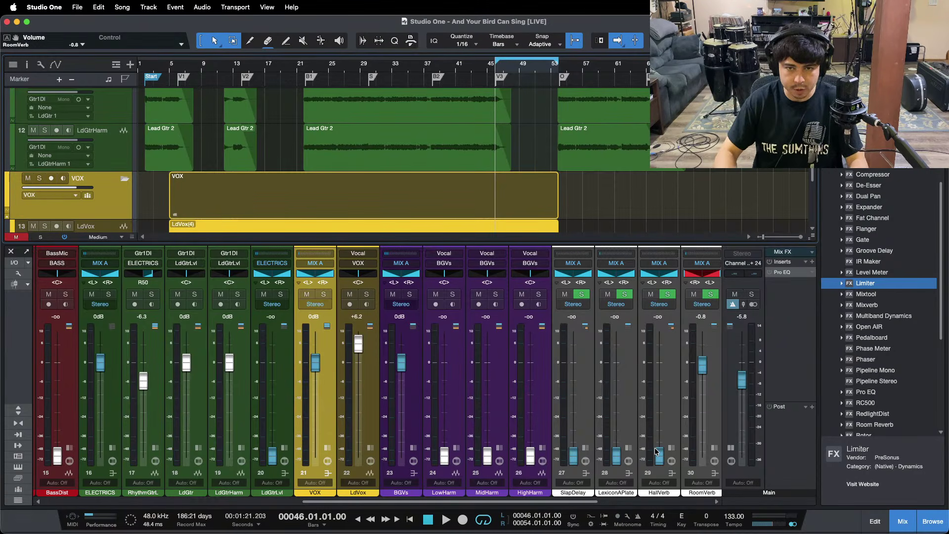
Play from around the V1 marker and raise the BassDist fader to -25.0 dB, replaying the passage while adjusting
{"action": "key", "text": "space"}
{"action": "left_click", "coordinate": [187, 64]}
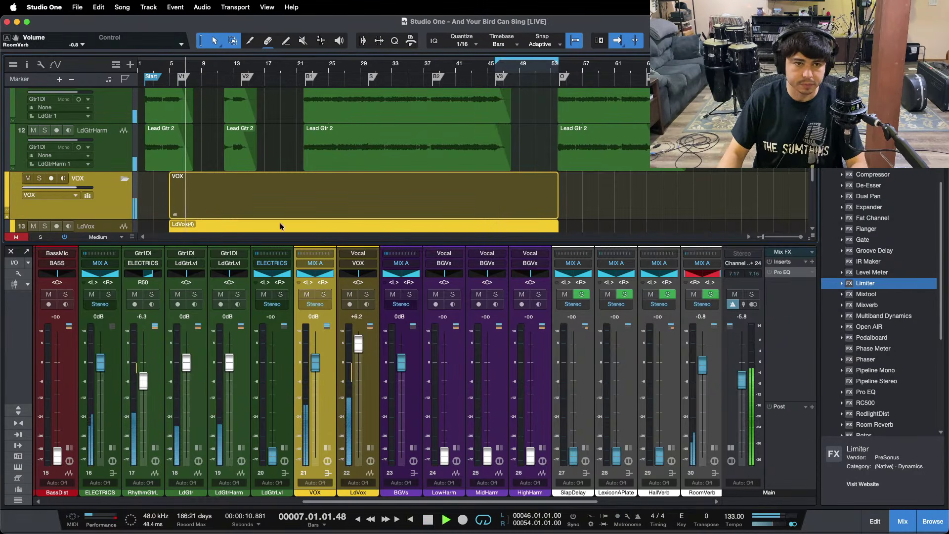
{"action": "left_click_drag", "start_coordinate": [458, 502], "coordinate": [335, 501]}
{"action": "left_click", "coordinate": [346, 445]}
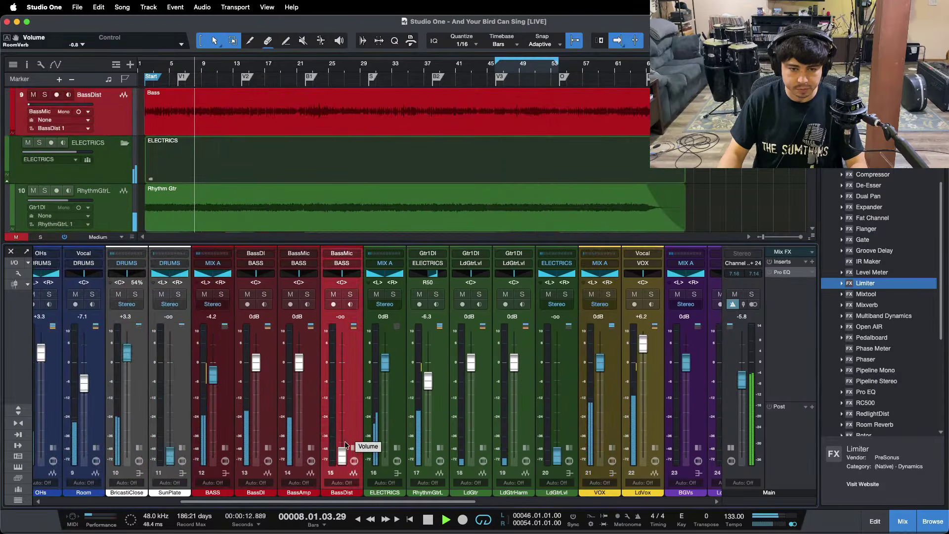
{"action": "left_click_drag", "start_coordinate": [346, 445], "coordinate": [345, 418]}
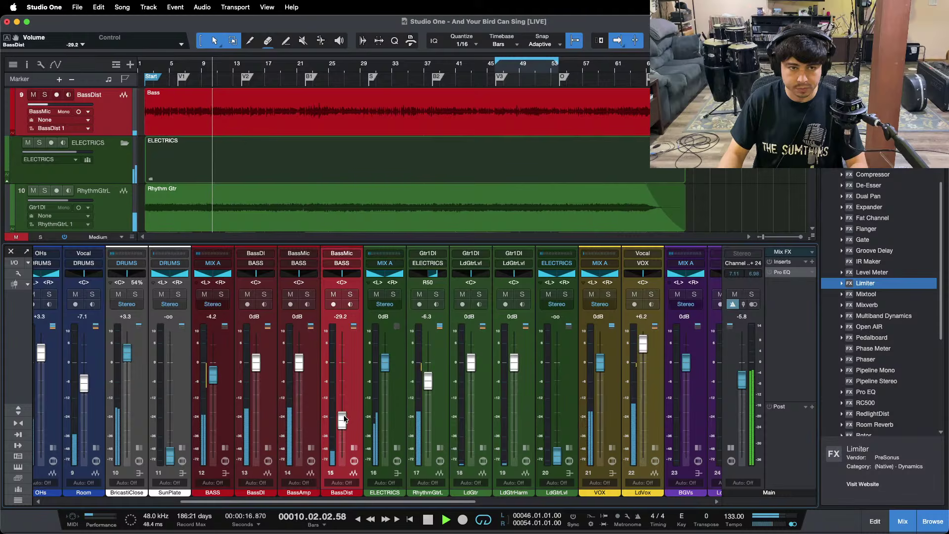
{"action": "scroll", "coordinate": [344, 419], "scroll_direction": "up", "scroll_amount": 2}
{"action": "key", "text": "shift+b"}
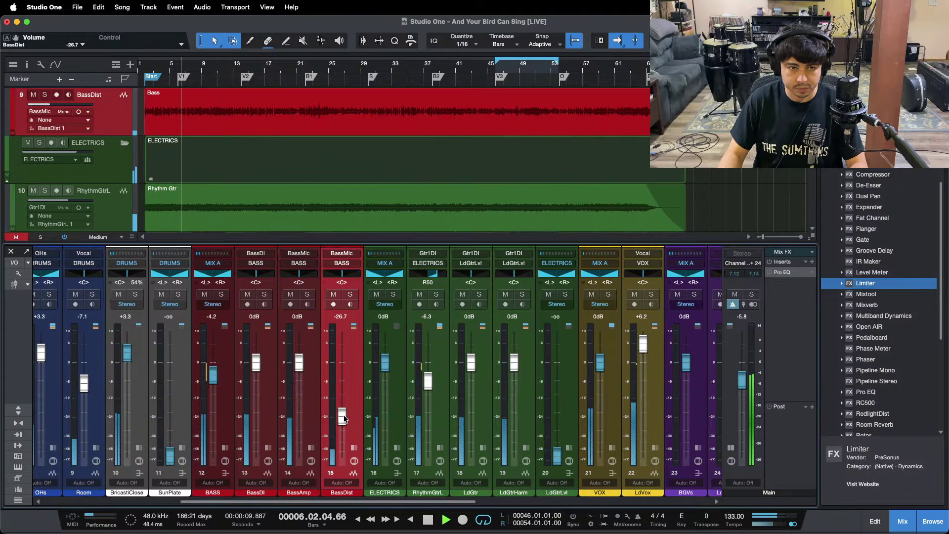
{"action": "scroll", "coordinate": [345, 419], "scroll_direction": "up", "scroll_amount": 2}
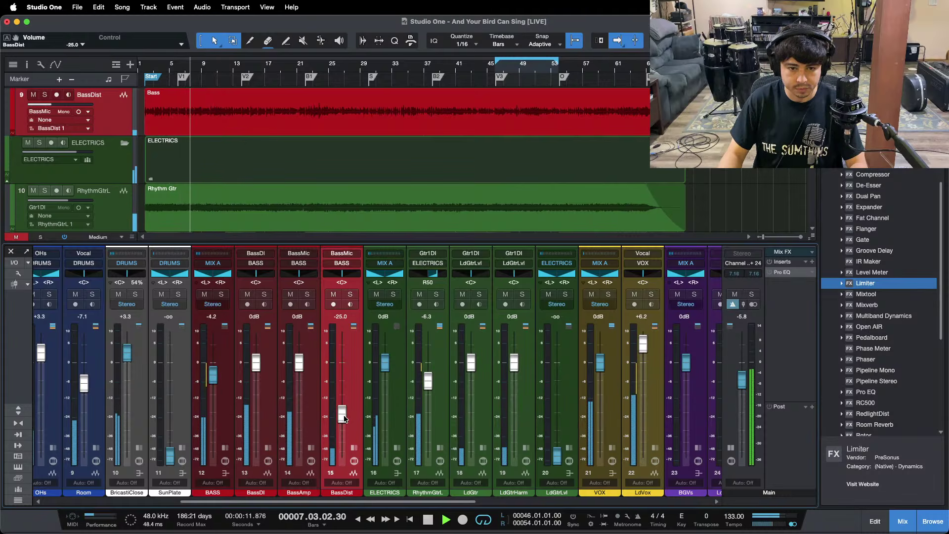
Listen on through verse 2 while reviewing the arrangement and the vocal, reverb and mix bus channels, and stop playback
{"action": "left_click_drag", "start_coordinate": [333, 502], "coordinate": [340, 504]}
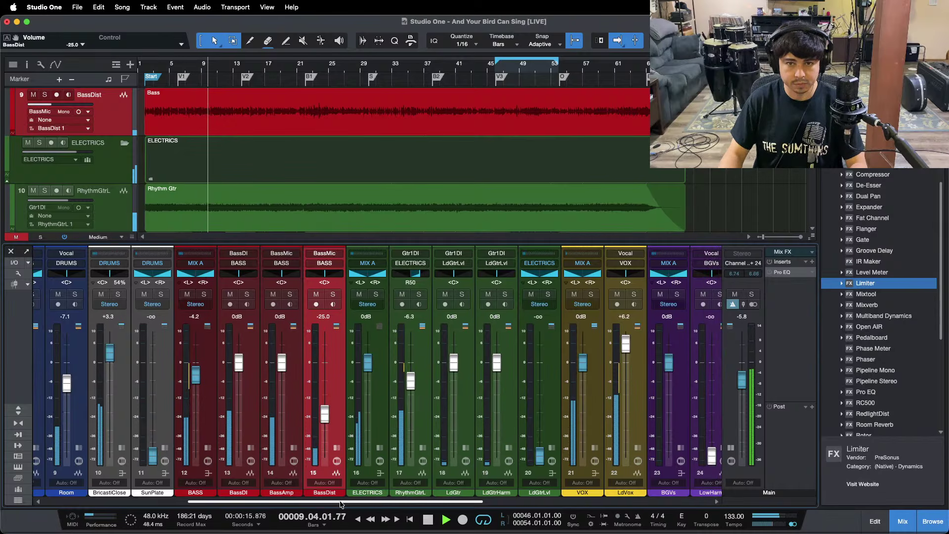
{"action": "key", "text": "F3"}
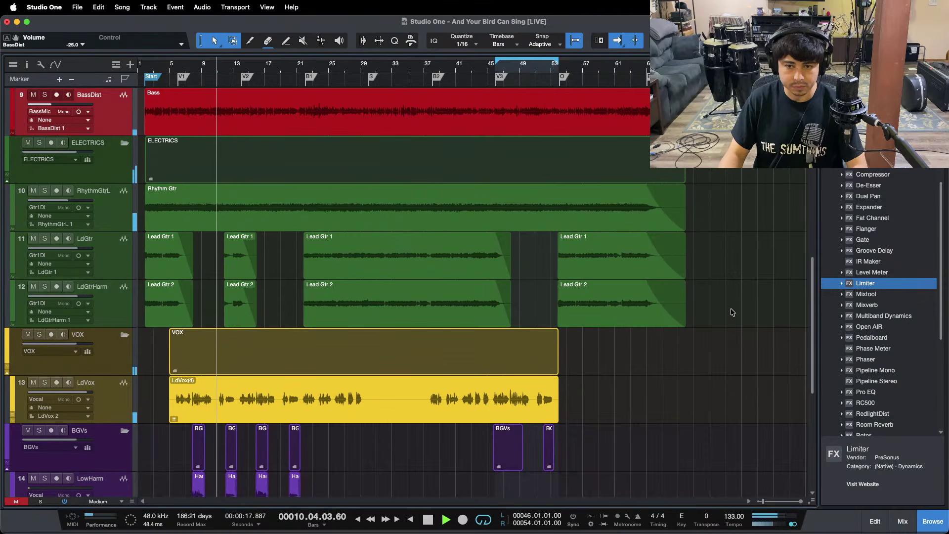
{"action": "key", "text": "F3"}
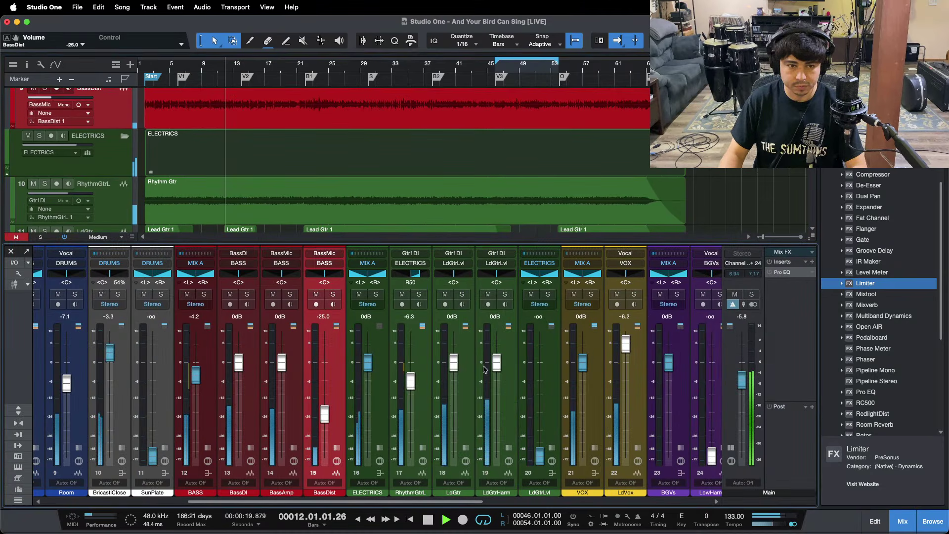
{"action": "left_click_drag", "start_coordinate": [403, 502], "coordinate": [695, 505]}
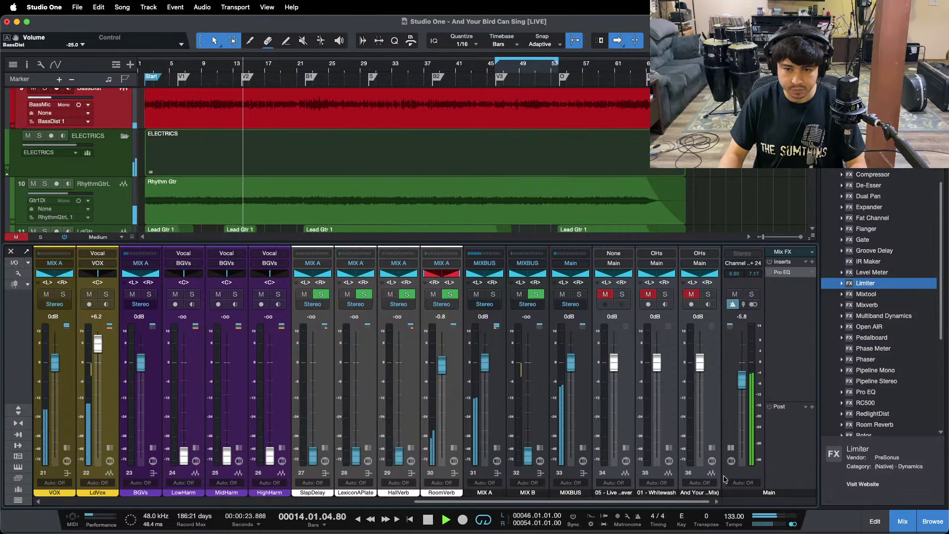
{"action": "left_click", "coordinate": [514, 524]}
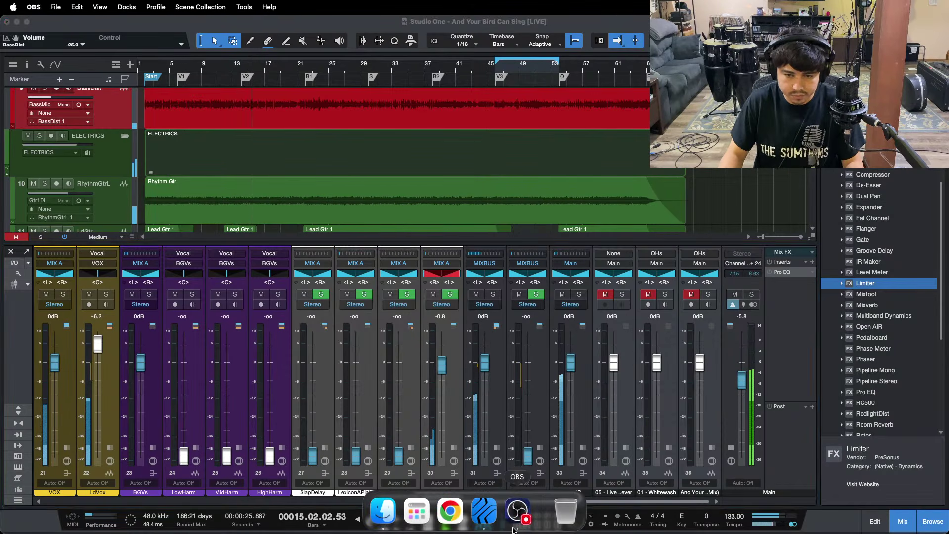
{"action": "left_click", "coordinate": [366, 460]}
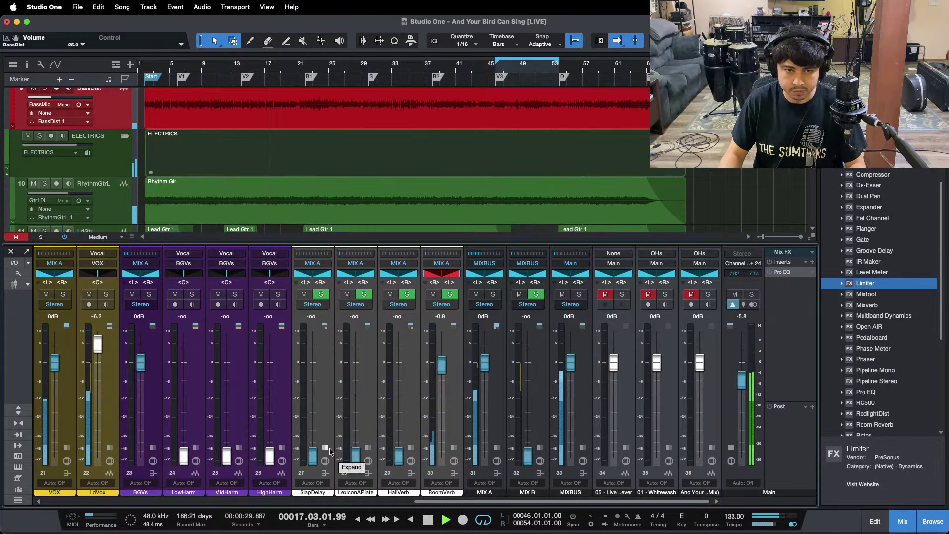
{"action": "key", "text": "space"}
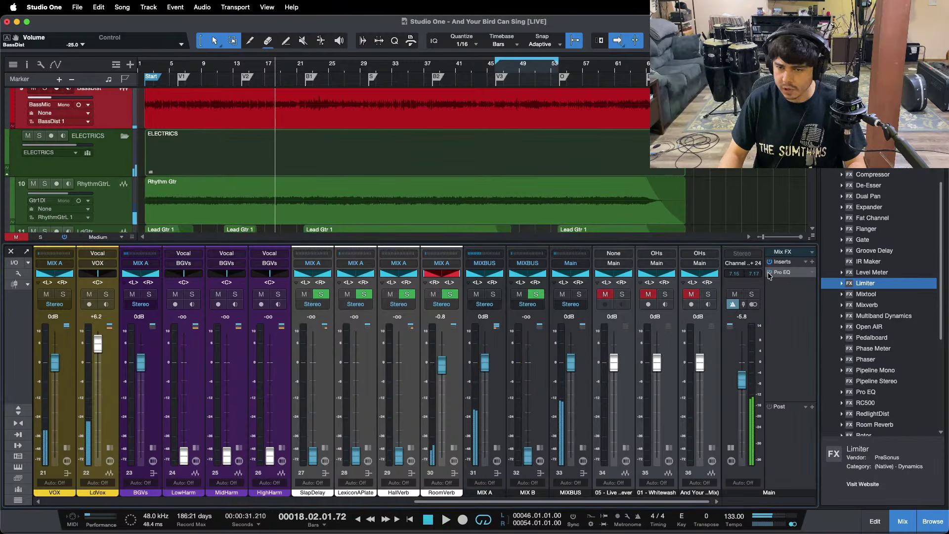
Enable the Main channel's Pro EQ, set its high cut to 49.3 Hz with the low cut off, and save the song
{"action": "left_click", "coordinate": [792, 273]}
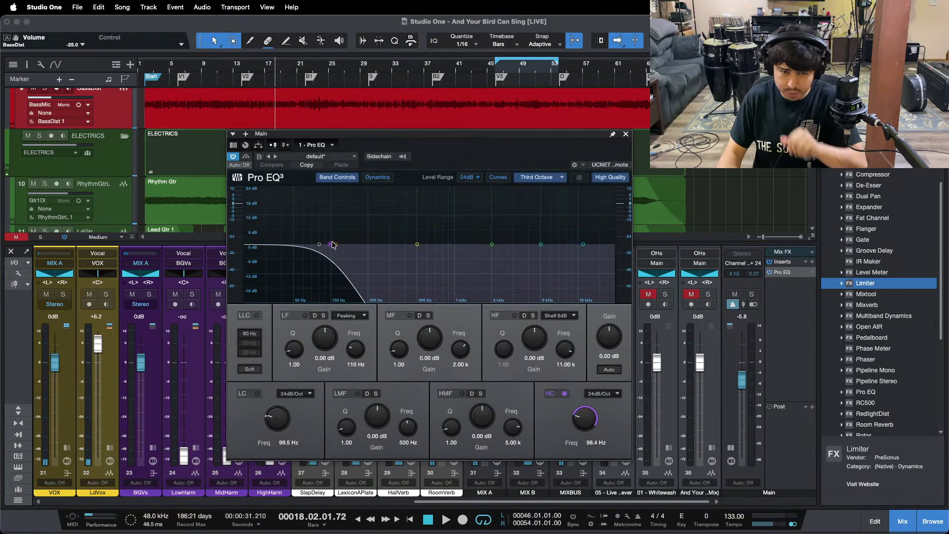
{"action": "left_click_drag", "start_coordinate": [331, 244], "coordinate": [295, 247]}
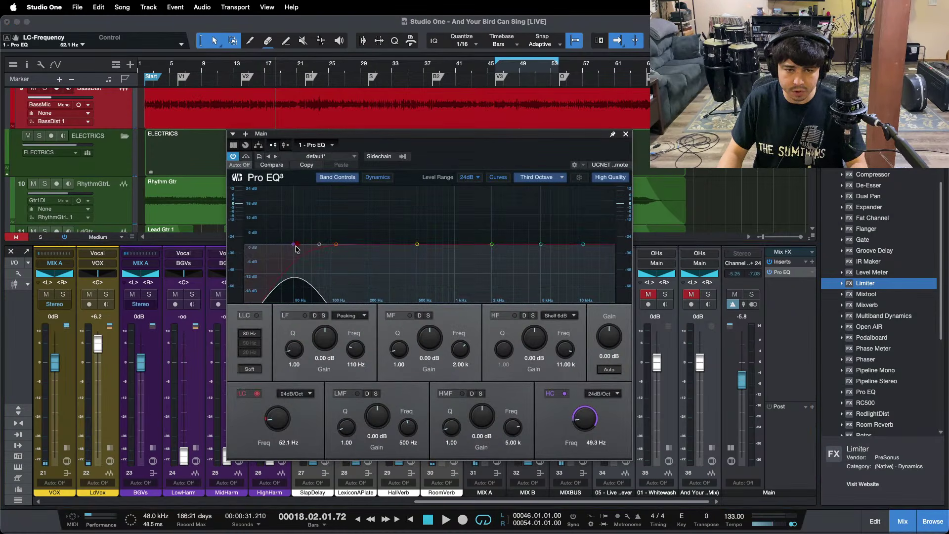
{"action": "left_click", "coordinate": [242, 394]}
{"action": "left_click_drag", "start_coordinate": [535, 75], "coordinate": [515, 108]}
{"action": "key", "text": "super+s"}
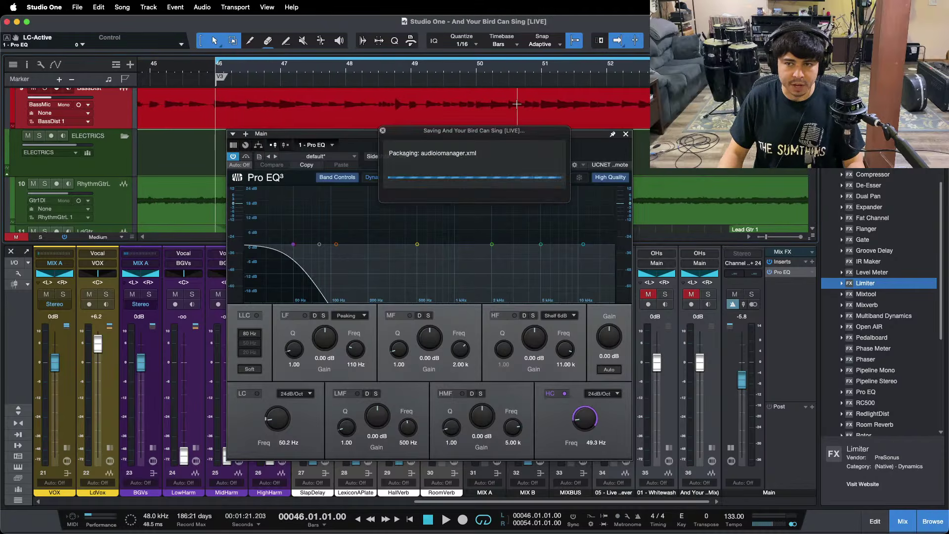
Switch the Main output to mono, raise its fader to +5.8 dB, and locate the reference tracks around bar 46
{"action": "left_click", "coordinate": [740, 386], "text": "alt"}
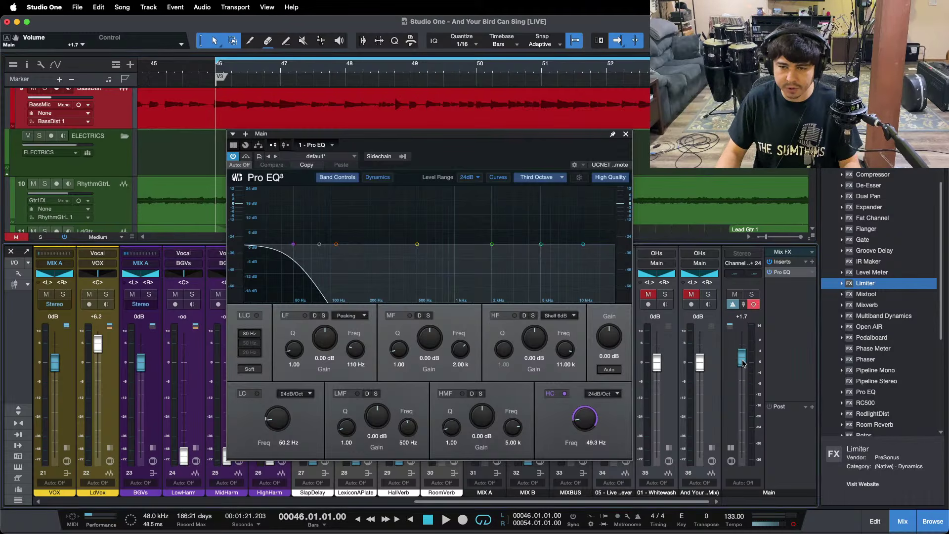
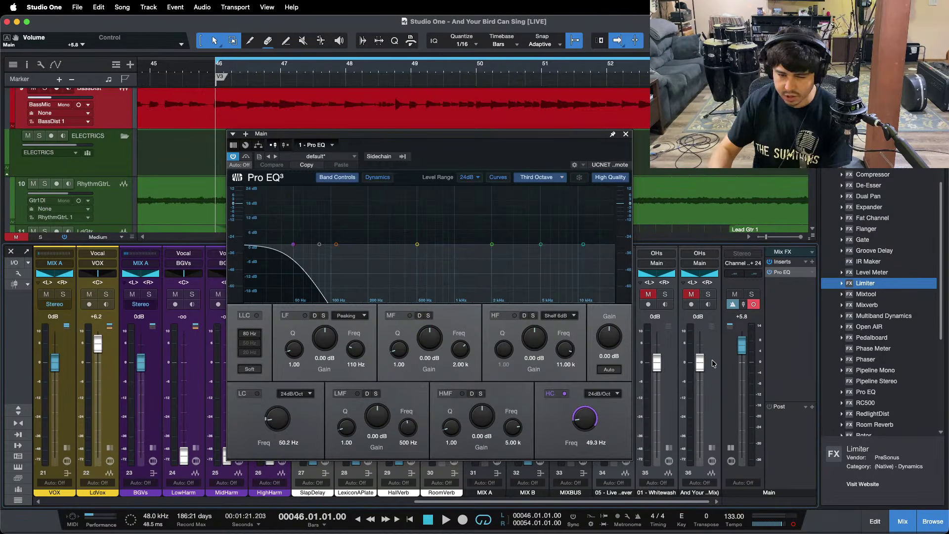
{"action": "scroll", "coordinate": [192, 158], "scroll_direction": "down", "scroll_amount": 8}
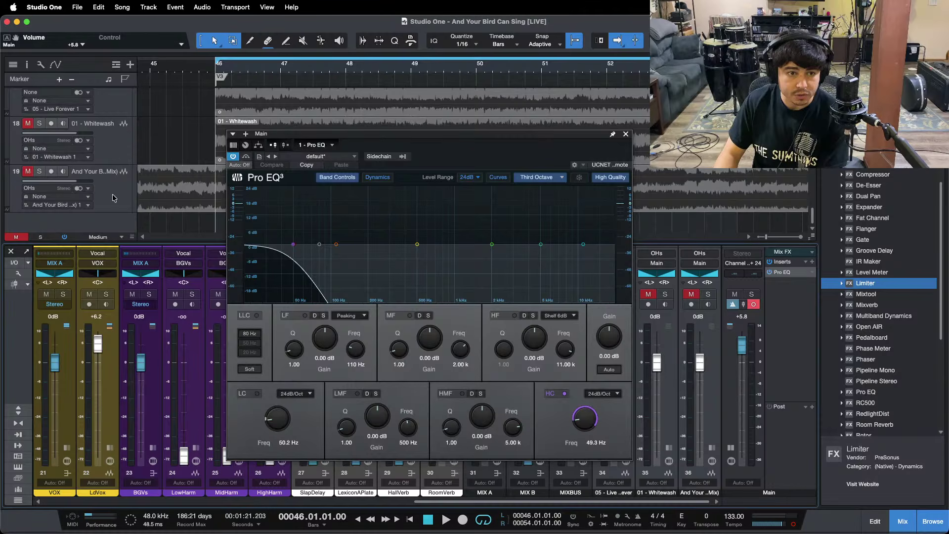
{"action": "left_click_drag", "start_coordinate": [185, 64], "coordinate": [358, 28]}
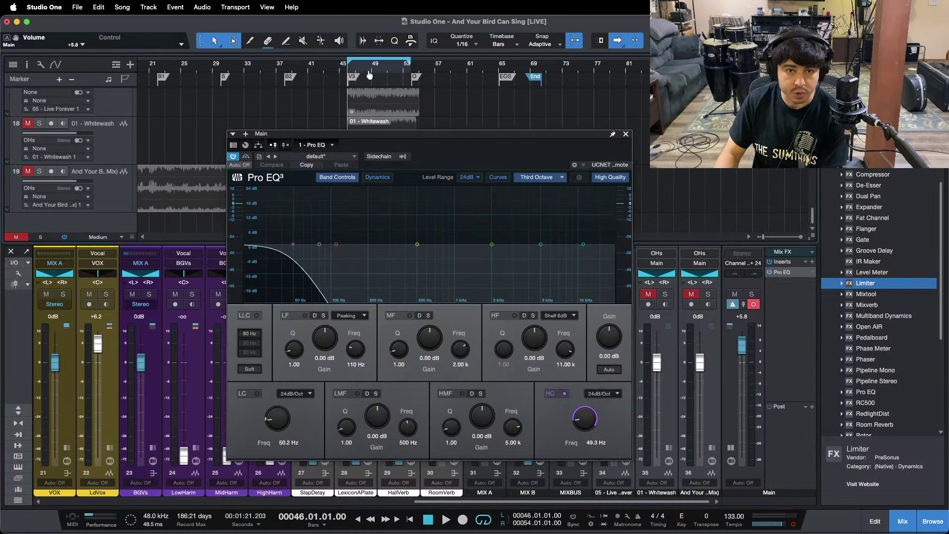
Zoom in on the V3 passage at bar 46, save the song and play the passage
{"action": "left_click_drag", "start_coordinate": [370, 74], "coordinate": [376, 104]}
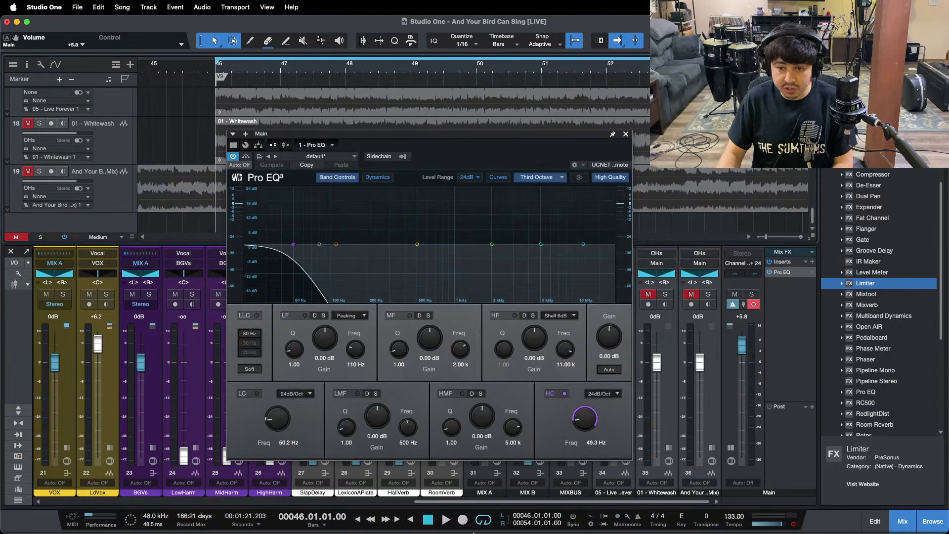
{"action": "left_click", "coordinate": [525, 514]}
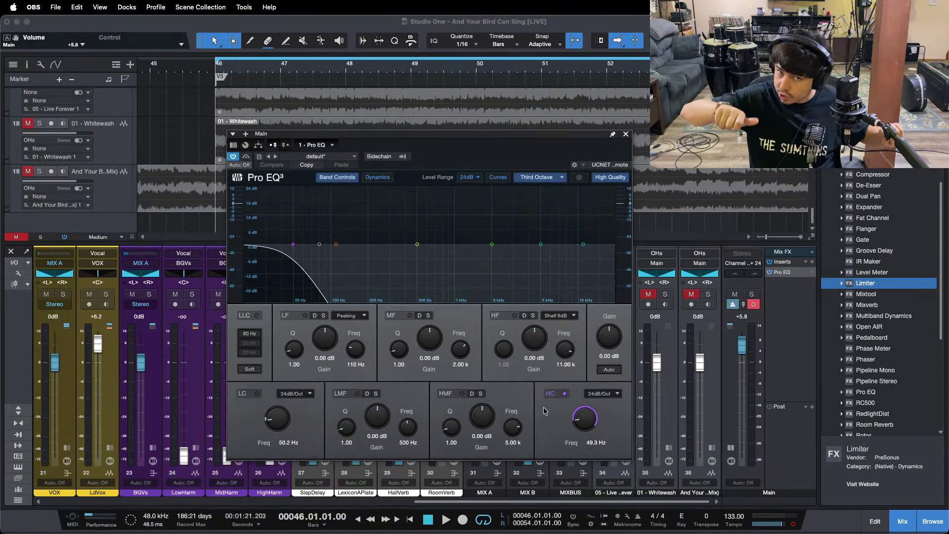
{"action": "left_click", "coordinate": [783, 450]}
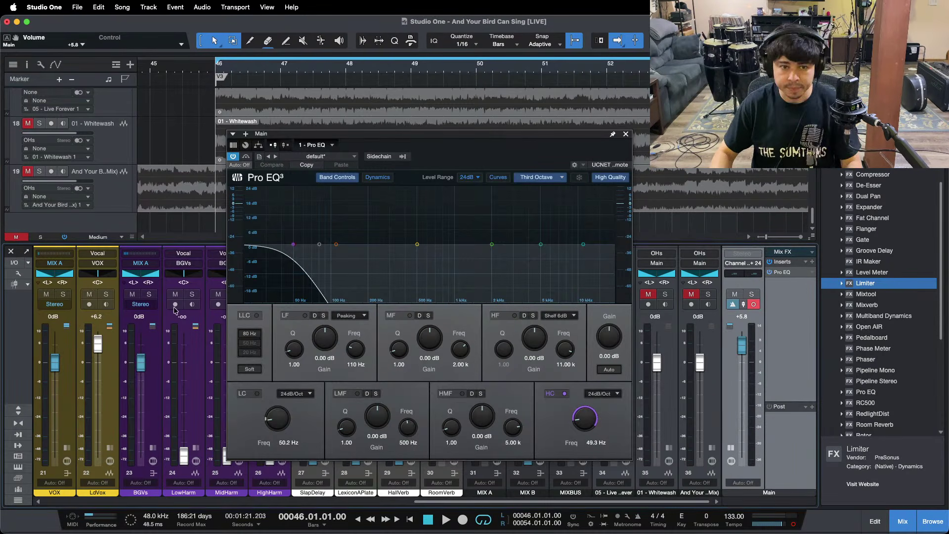
{"action": "key", "text": "super+s"}
{"action": "scroll", "coordinate": [692, 148], "scroll_direction": "up", "scroll_amount": 8}
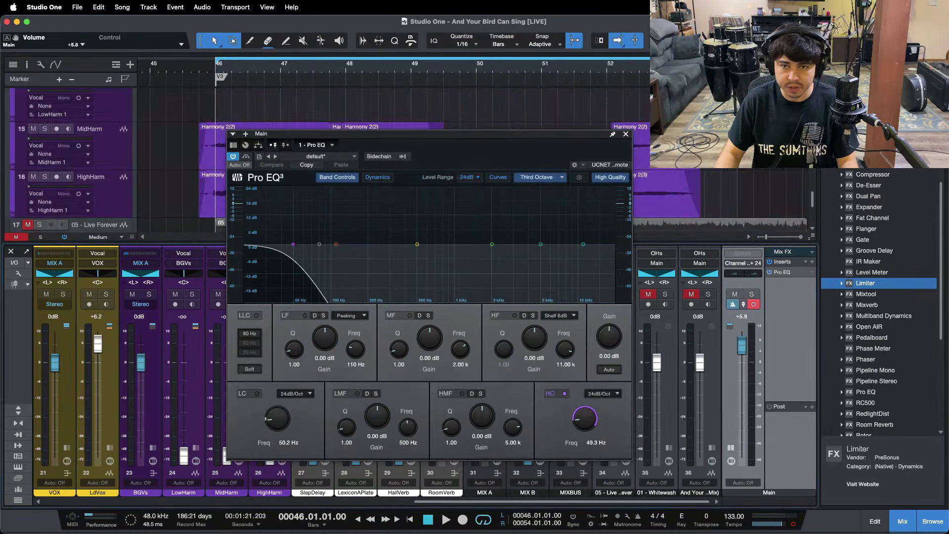
{"action": "key", "text": "space"}
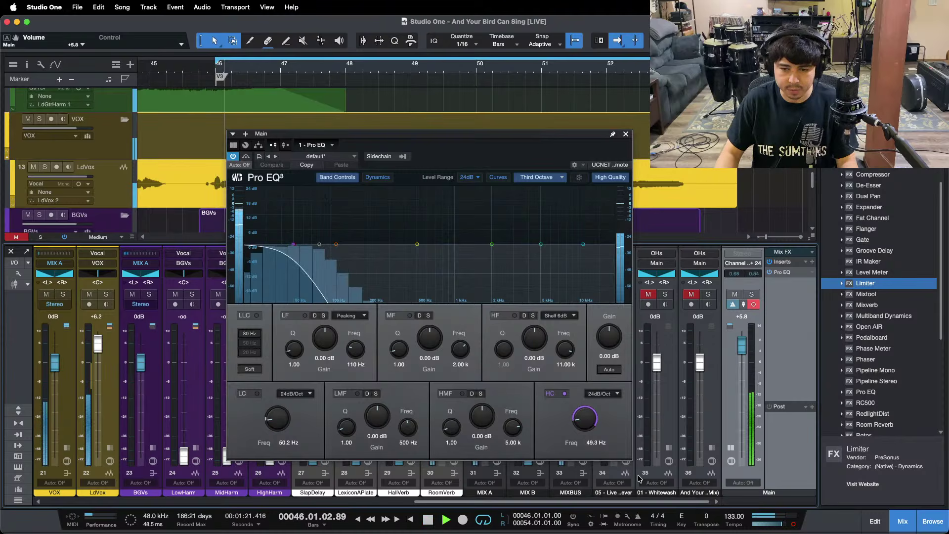
Compare the mix's low end with the 01 - Whitewash and And Your Bird reference tracks by soloing each in turn
{"action": "left_click", "coordinate": [669, 295]}
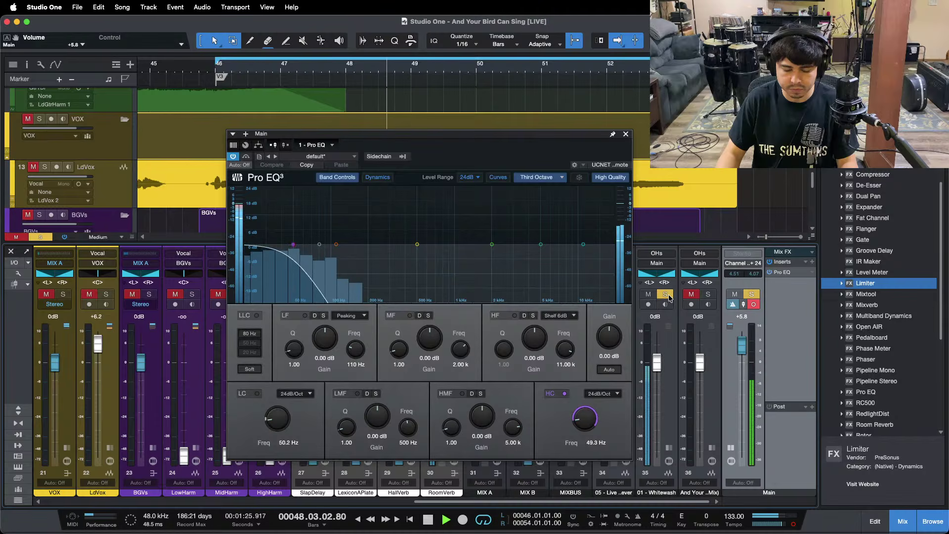
{"action": "left_click", "coordinate": [666, 294]}
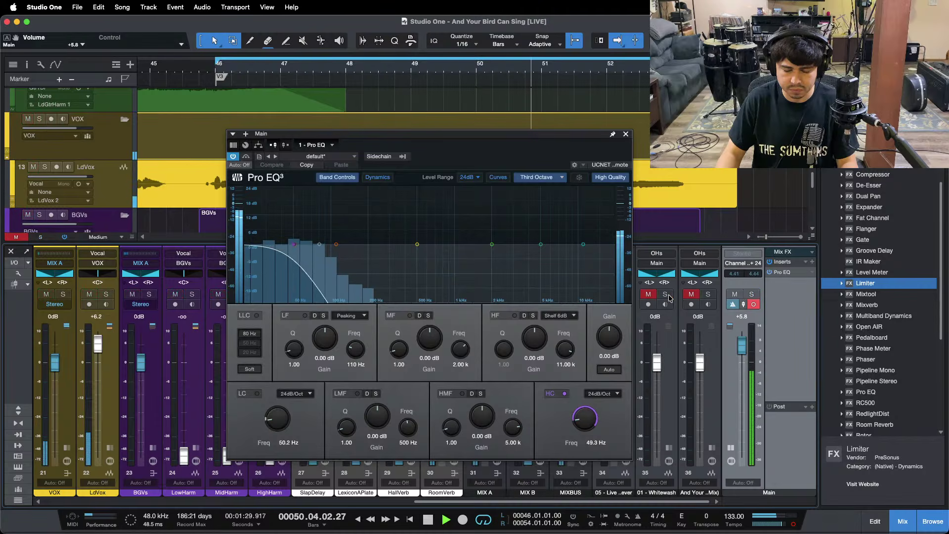
{"action": "left_click", "coordinate": [708, 294]}
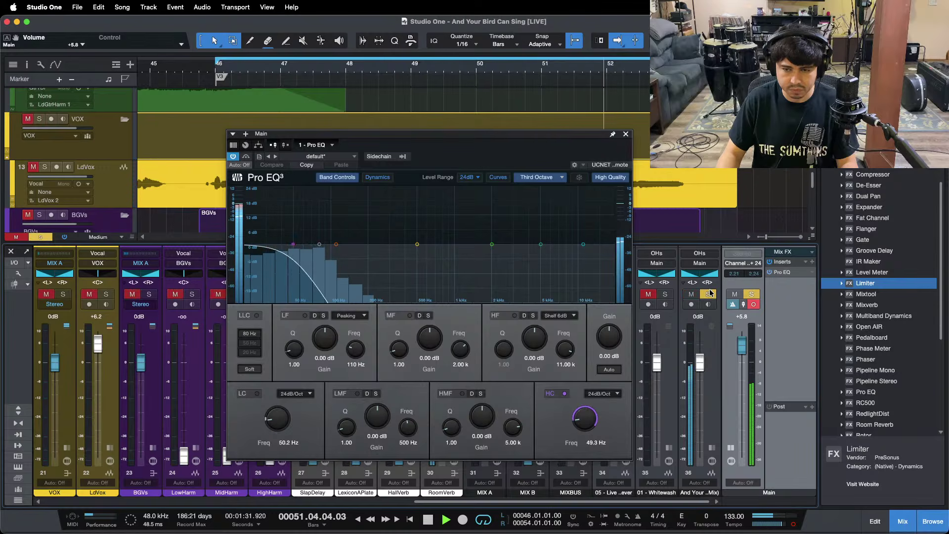
{"action": "key", "text": "KP_1"}
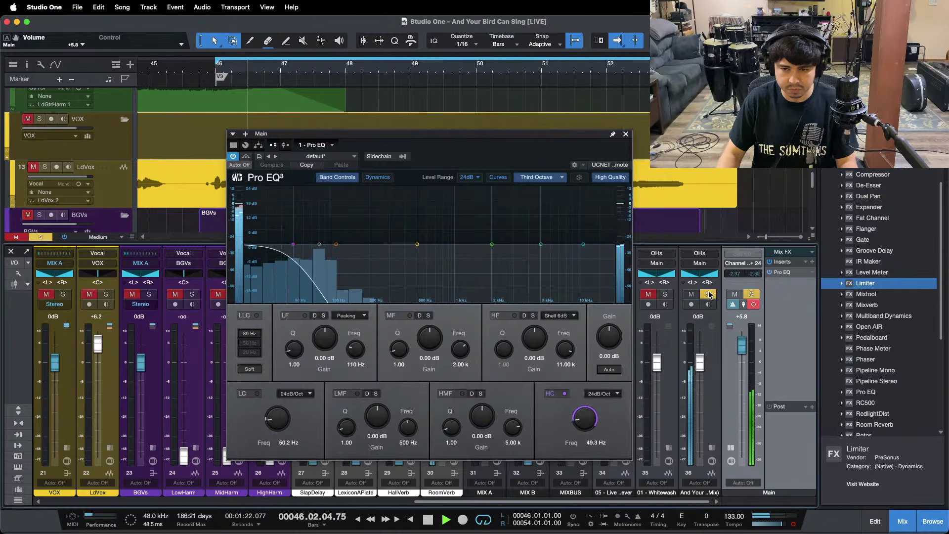
{"action": "left_click", "coordinate": [709, 295]}
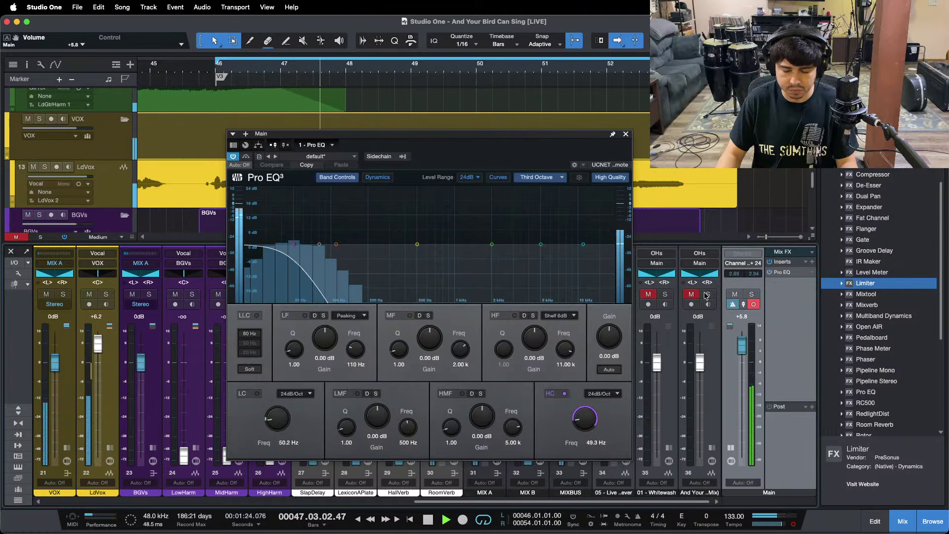
Compare the sub-bass below 50 Hz with the 01 - Whitewash reference by toggling its solo, replaying from bar 46
{"action": "left_click", "coordinate": [664, 295]}
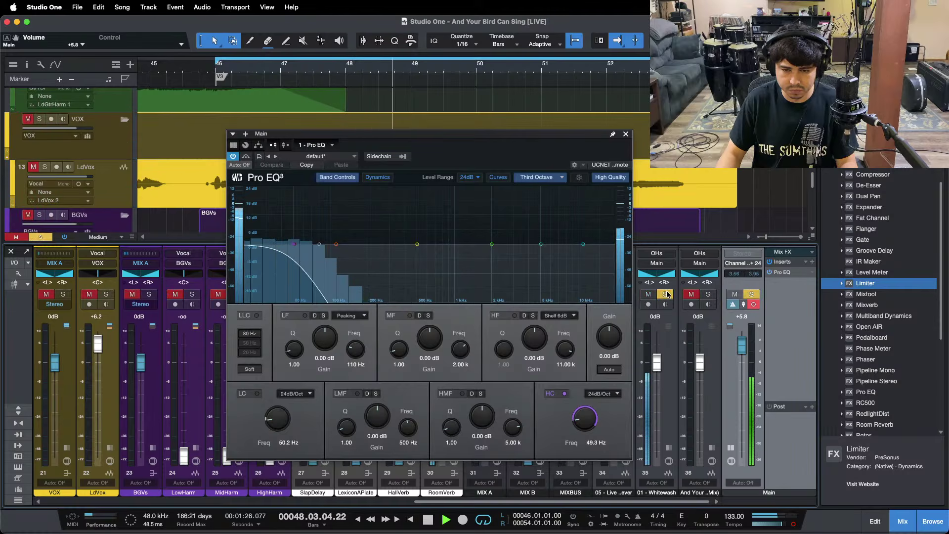
{"action": "left_click", "coordinate": [667, 294]}
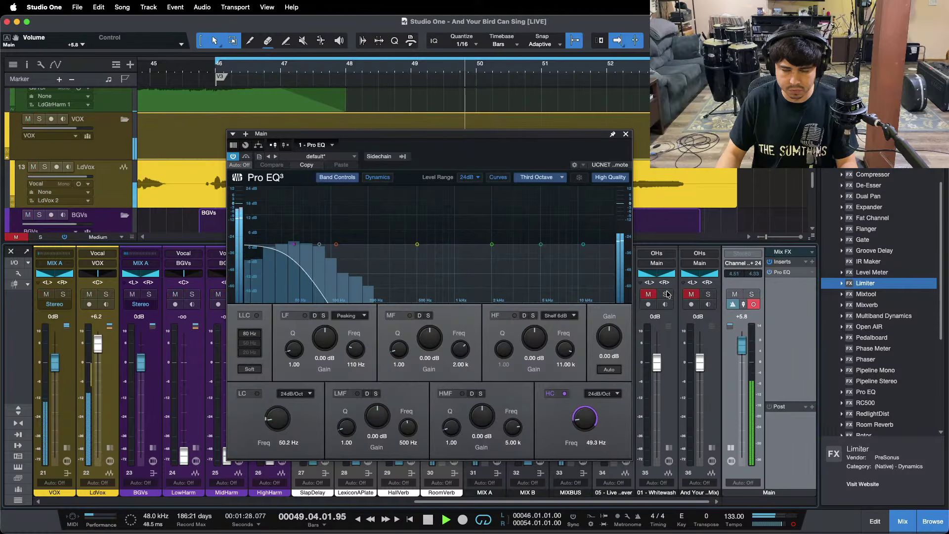
{"action": "key", "text": "KP_1"}
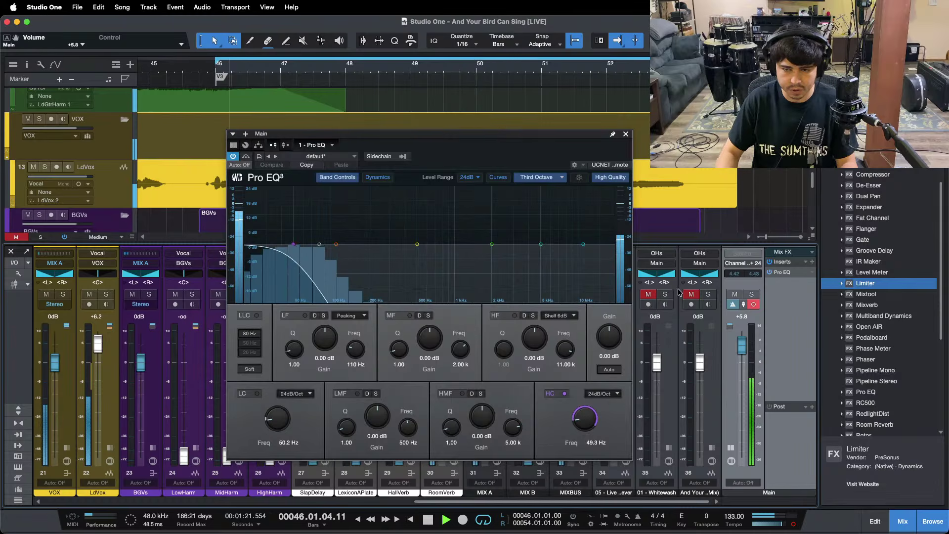
{"action": "left_click", "coordinate": [665, 295]}
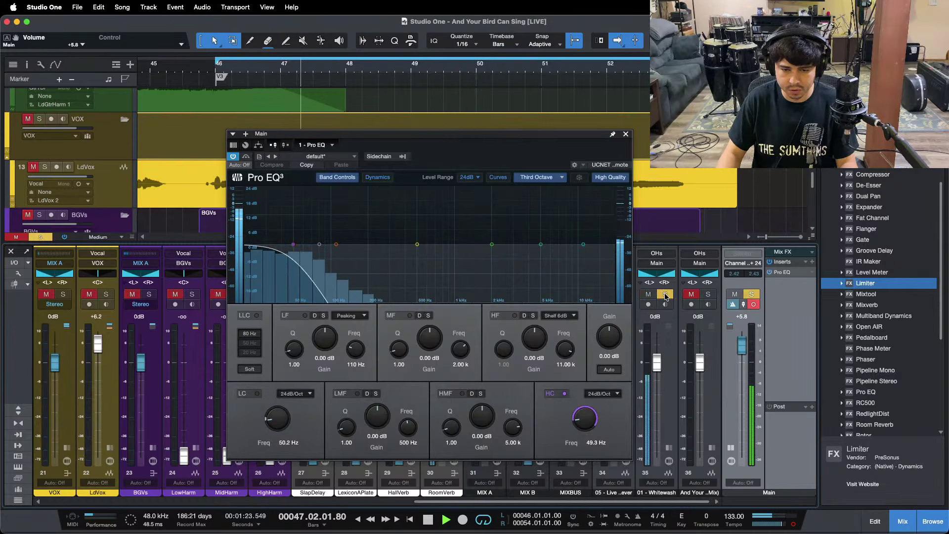
{"action": "left_click", "coordinate": [665, 295]}
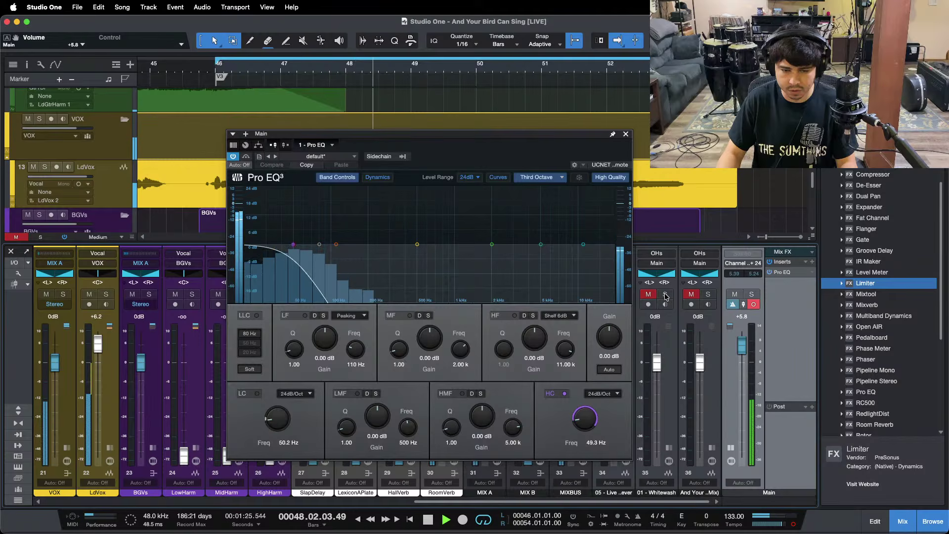
{"action": "left_click", "coordinate": [665, 294]}
{"action": "left_click", "coordinate": [665, 295]}
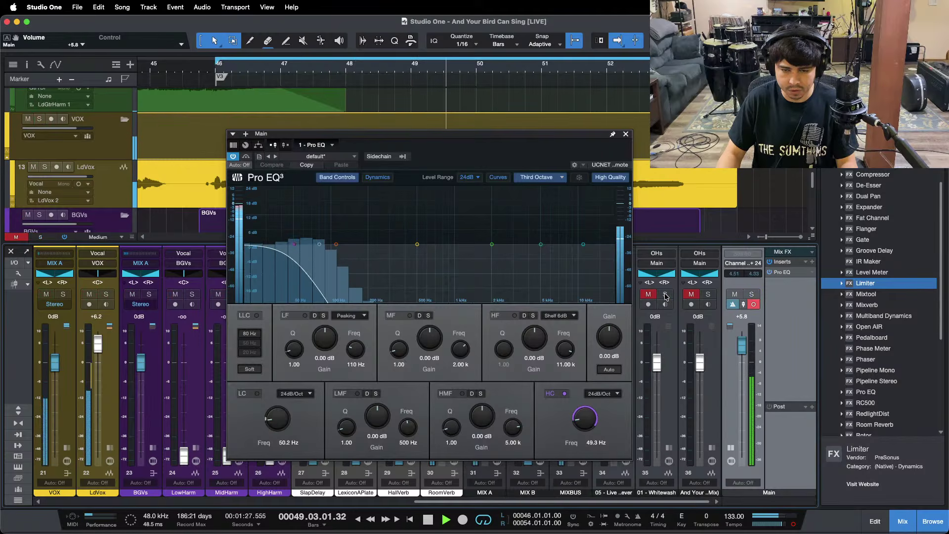
Enable the Main Pro EQ's low cut at 50.2 Hz, raise its high cut to 105 Hz, and replay from bar 46
{"action": "left_click", "coordinate": [257, 394]}
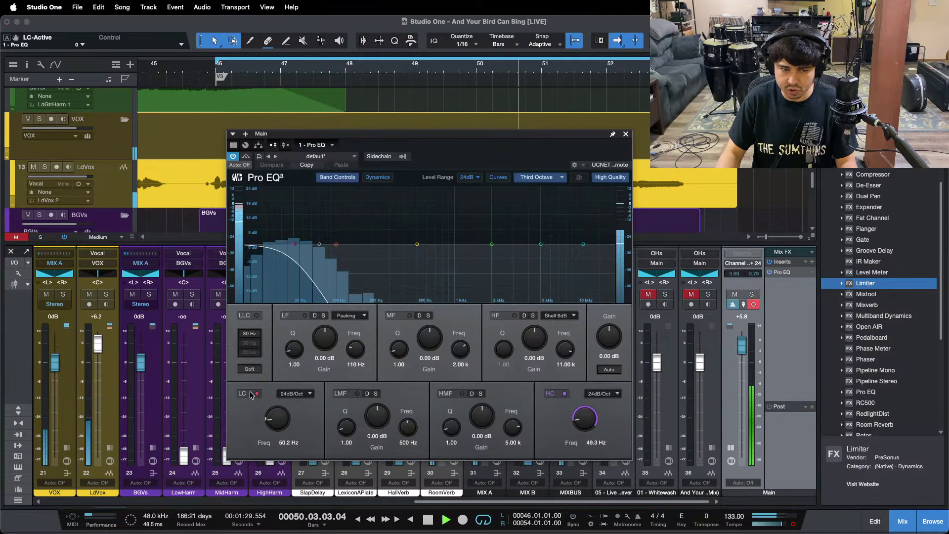
{"action": "left_click_drag", "start_coordinate": [584, 422], "coordinate": [584, 416]}
{"action": "scroll", "coordinate": [584, 416], "scroll_direction": "up", "scroll_amount": 1}
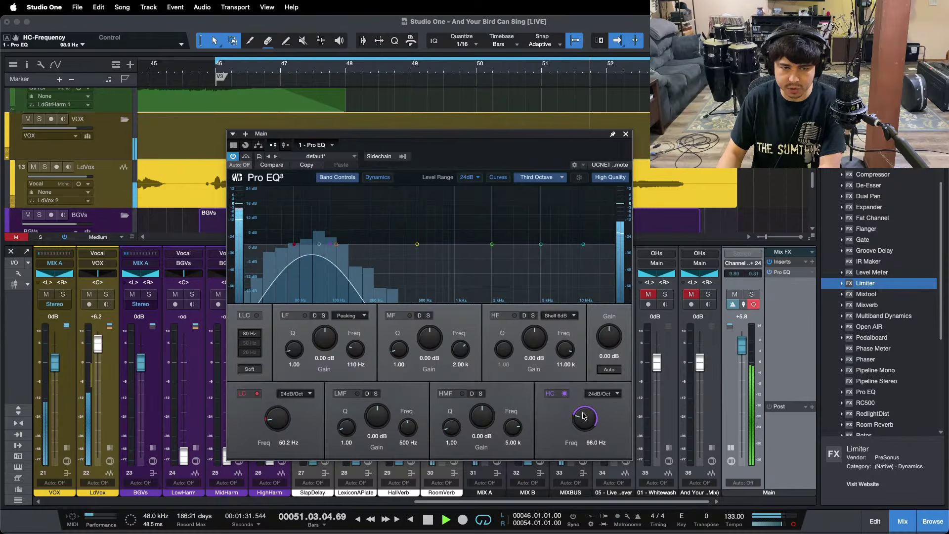
{"action": "key", "text": "KP_1"}
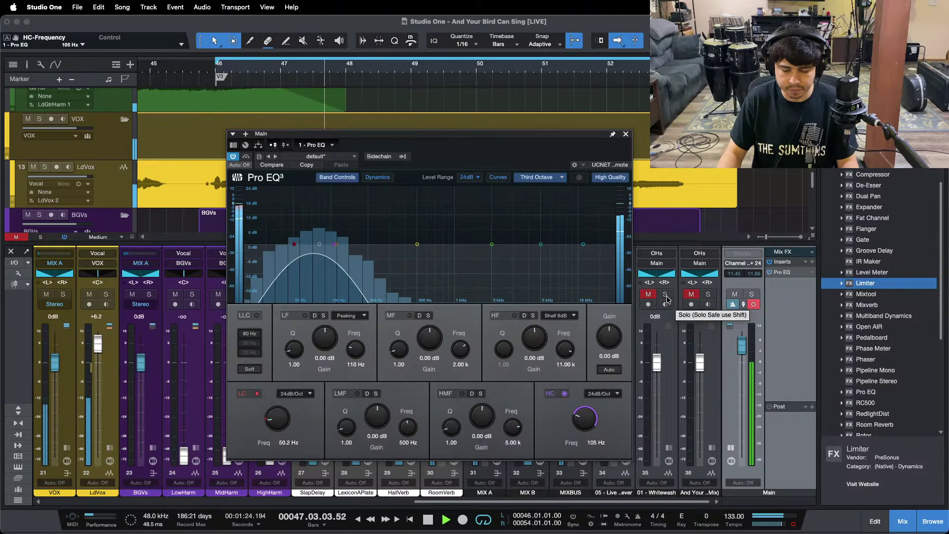
Compare the 50–105 Hz band of the looping mix with the 01 - Whitewash reference by repeatedly toggling its solo
{"action": "left_click", "coordinate": [666, 294]}
{"action": "left_click", "coordinate": [666, 295]}
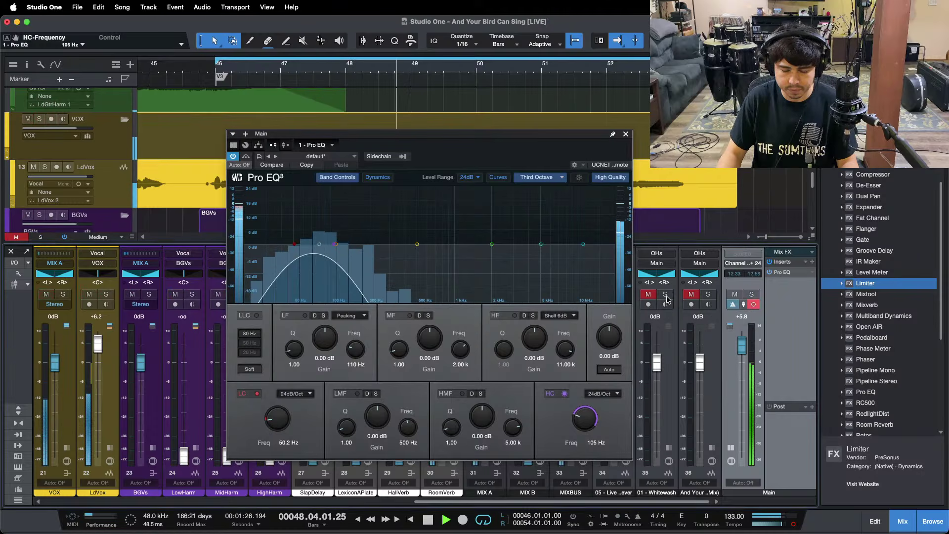
{"action": "left_click", "coordinate": [665, 295]}
{"action": "left_click", "coordinate": [666, 296]}
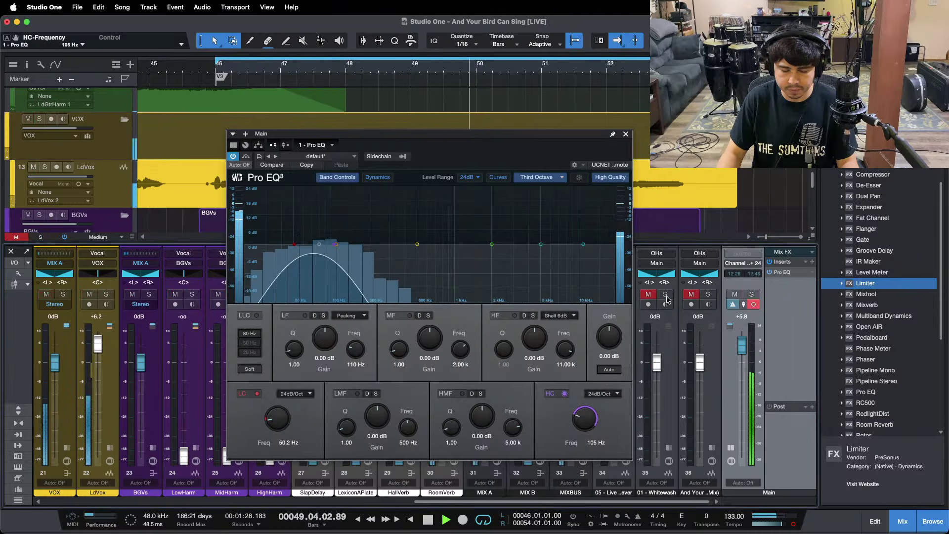
{"action": "left_click", "coordinate": [665, 295]}
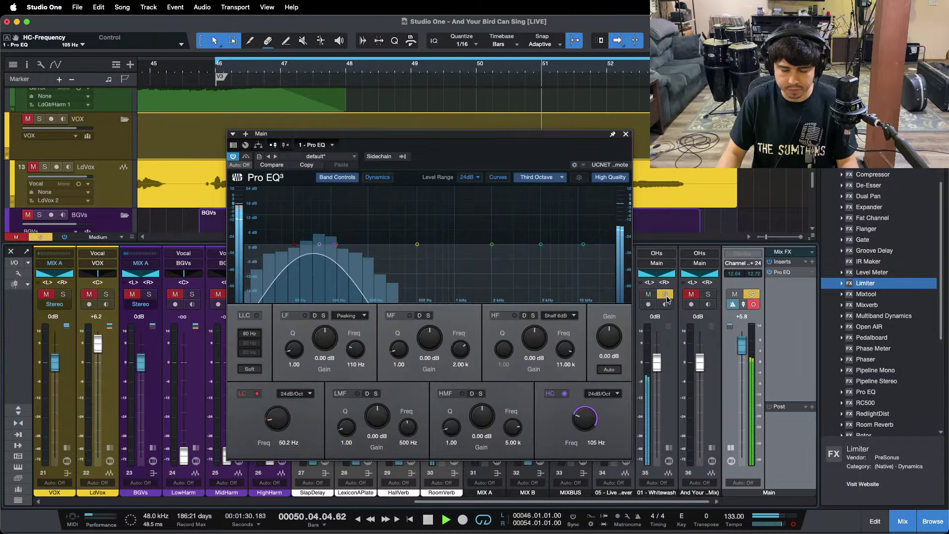
{"action": "left_click", "coordinate": [665, 295]}
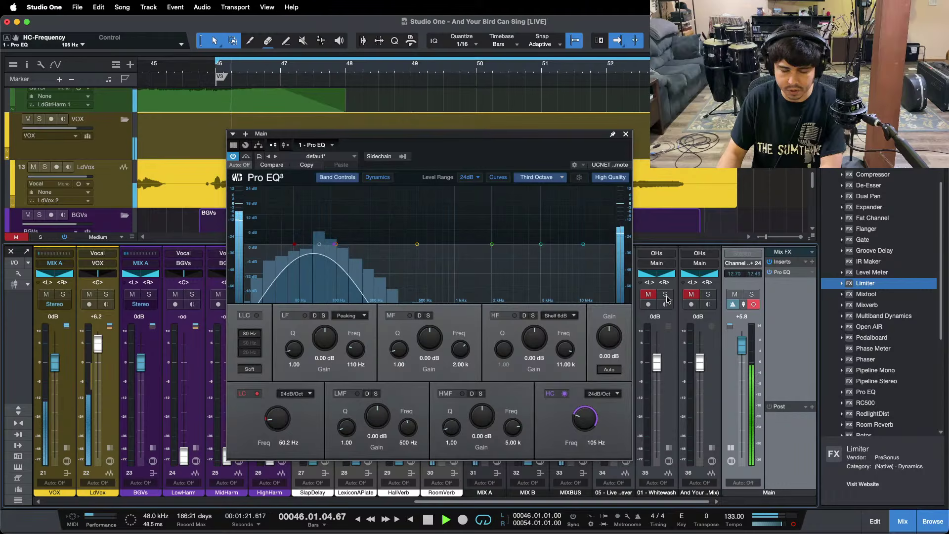
{"action": "left_click", "coordinate": [665, 295]}
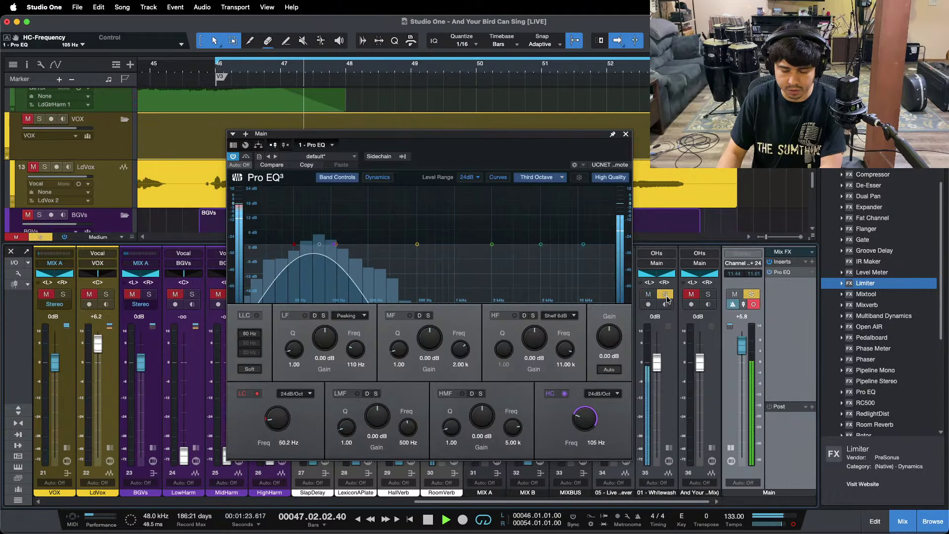
{"action": "left_click", "coordinate": [667, 296]}
{"action": "left_click", "coordinate": [667, 296]}
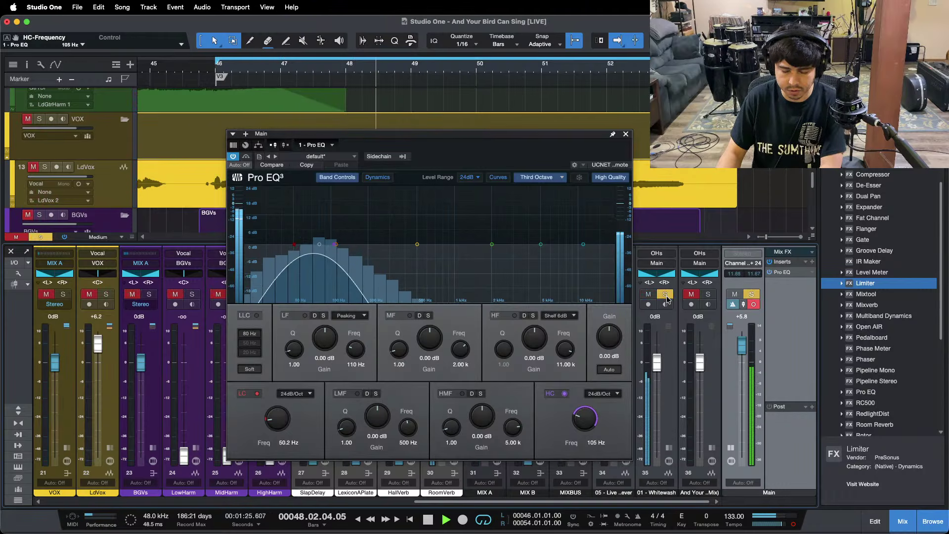
{"action": "left_click", "coordinate": [666, 296]}
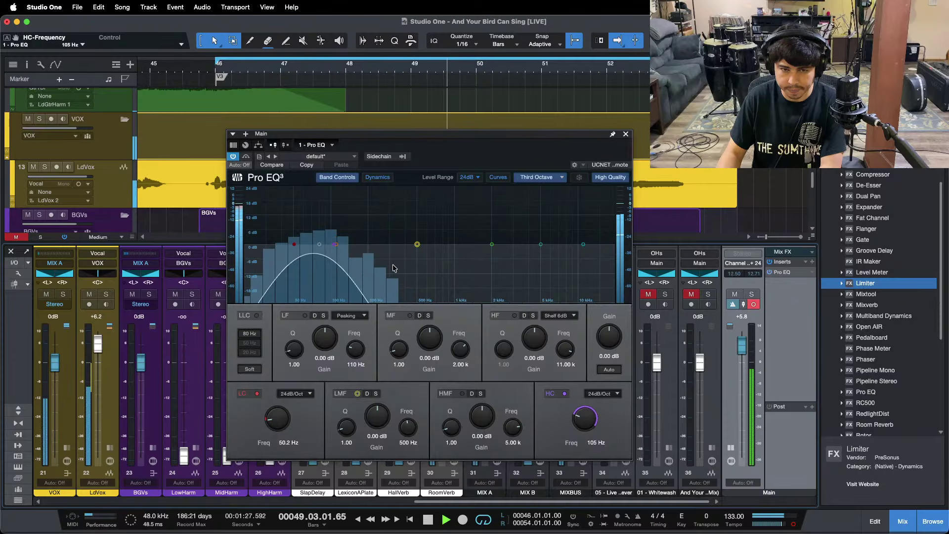
Lower the Main Pro EQ's high cut to 98.4 Hz and compare the mix with the And Your Bird reference by toggling its solo
{"action": "mouse_move", "coordinate": [318, 245]}
{"action": "left_mouse_down"}
{"action": "mouse_move", "coordinate": [294, 247]}
{"action": "mouse_move", "coordinate": [330, 244]}
{"action": "left_mouse_up"}
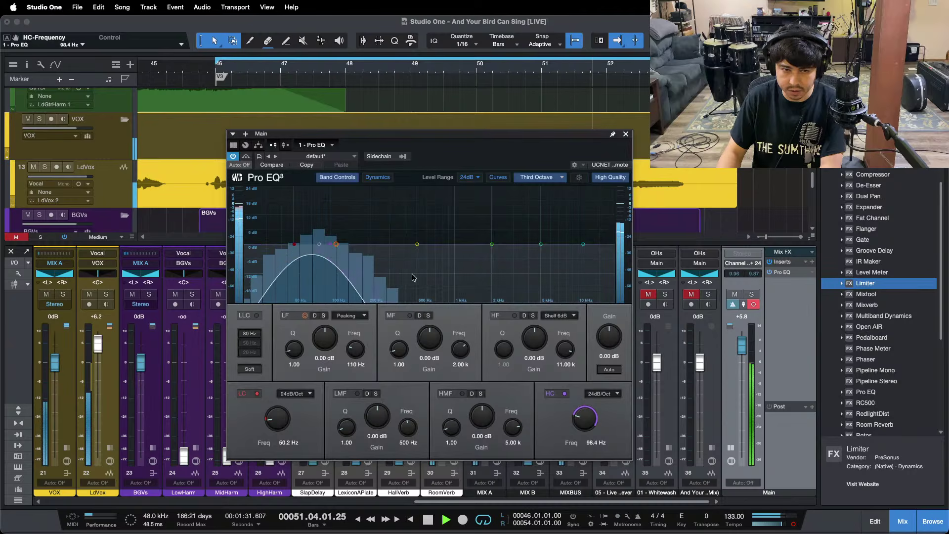
{"action": "left_click", "coordinate": [709, 295]}
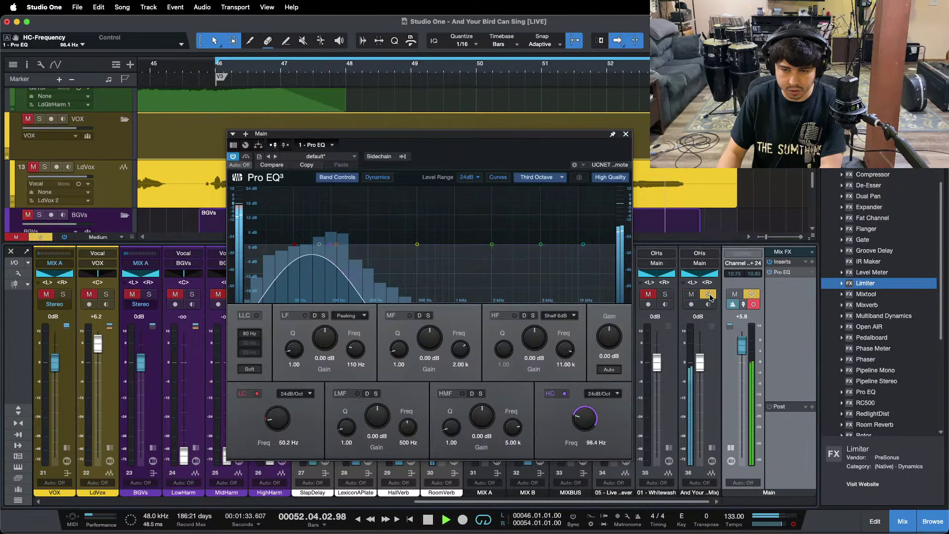
{"action": "left_click", "coordinate": [709, 295]}
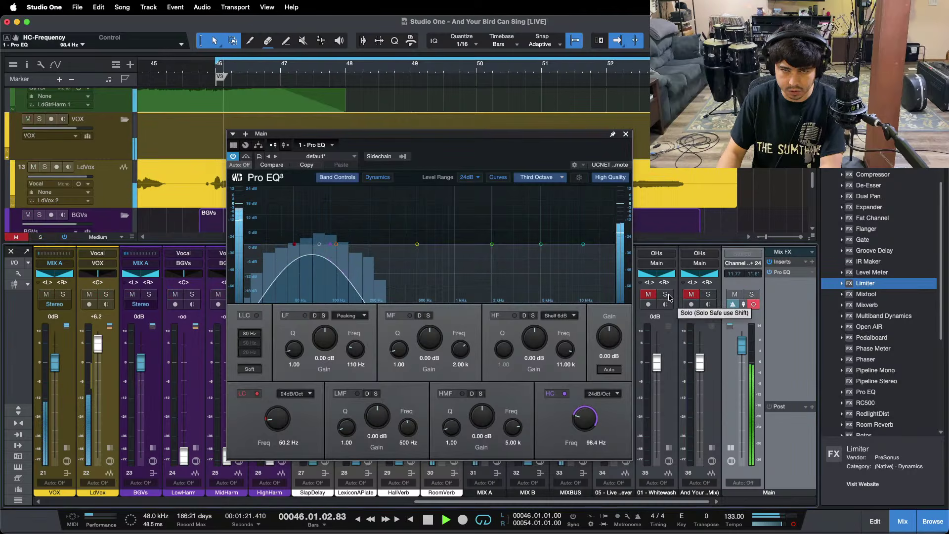
{"action": "left_click", "coordinate": [709, 295]}
{"action": "left_click", "coordinate": [709, 295]}
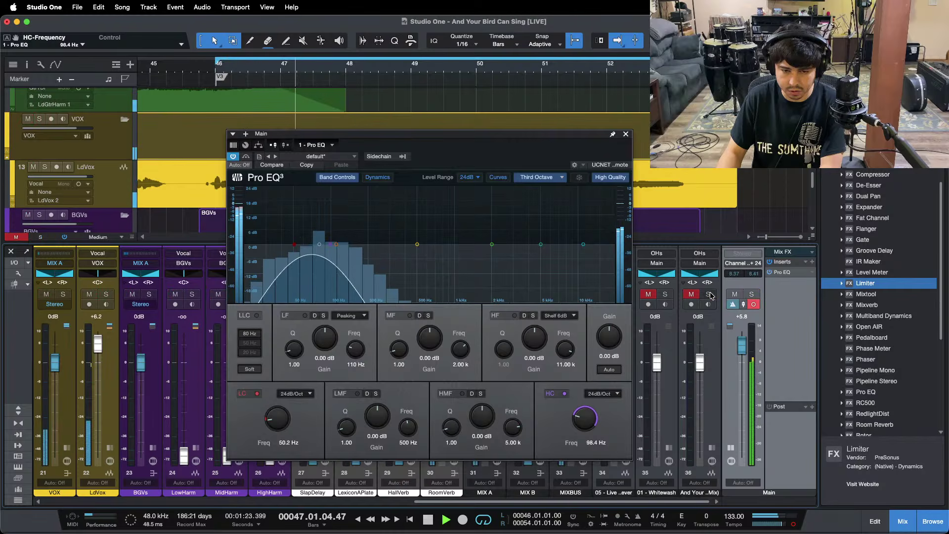
Toggle the 01 - Whitewash solo against the mix to compare their bass in the band up to 98.4 Hz
{"action": "left_click", "coordinate": [666, 295]}
{"action": "left_click", "coordinate": [665, 295]}
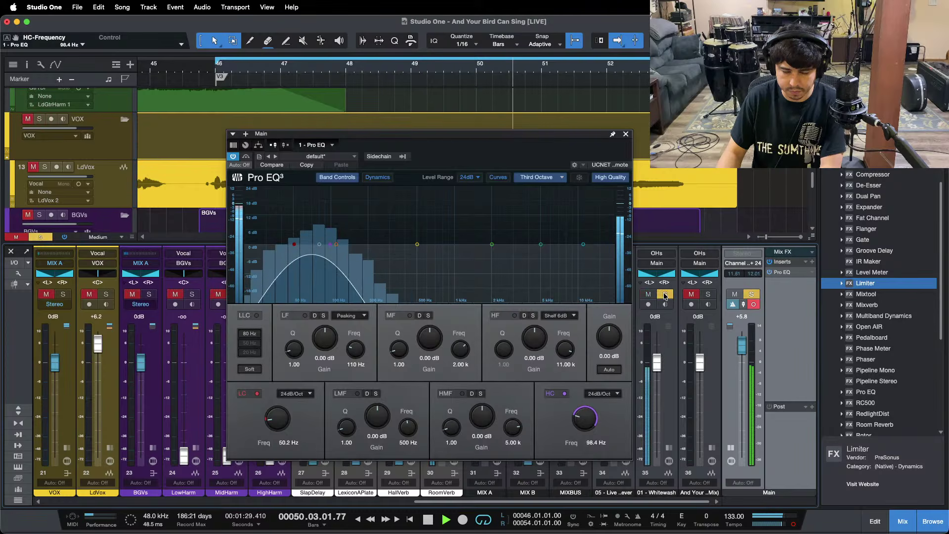
{"action": "left_click", "coordinate": [665, 296]}
{"action": "left_click", "coordinate": [665, 295]}
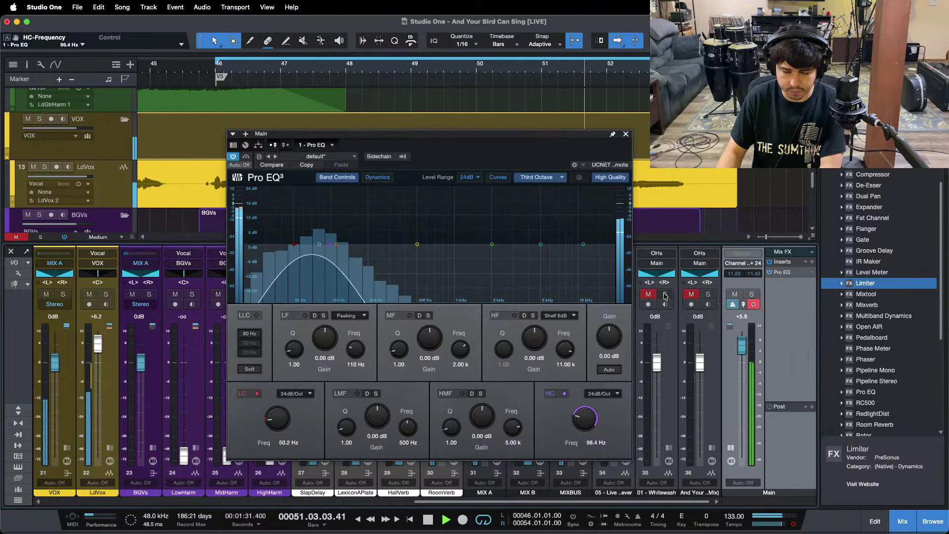
{"action": "left_click", "coordinate": [665, 295]}
{"action": "left_click", "coordinate": [665, 295]}
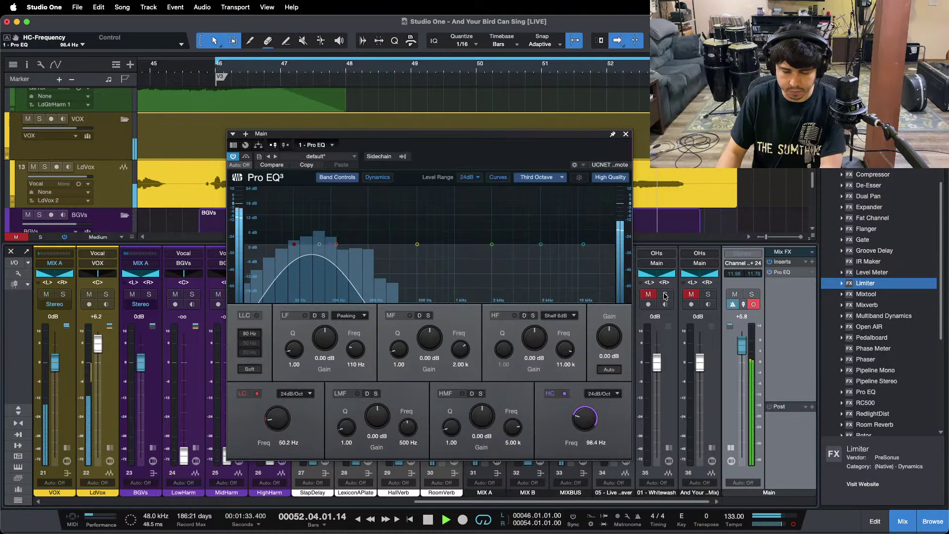
Lower the Main Pro EQ's high cut to 49.3 Hz, switch off its low cut, and compare the mix with the 01 - Whitewash reference
{"action": "key", "text": "space"}
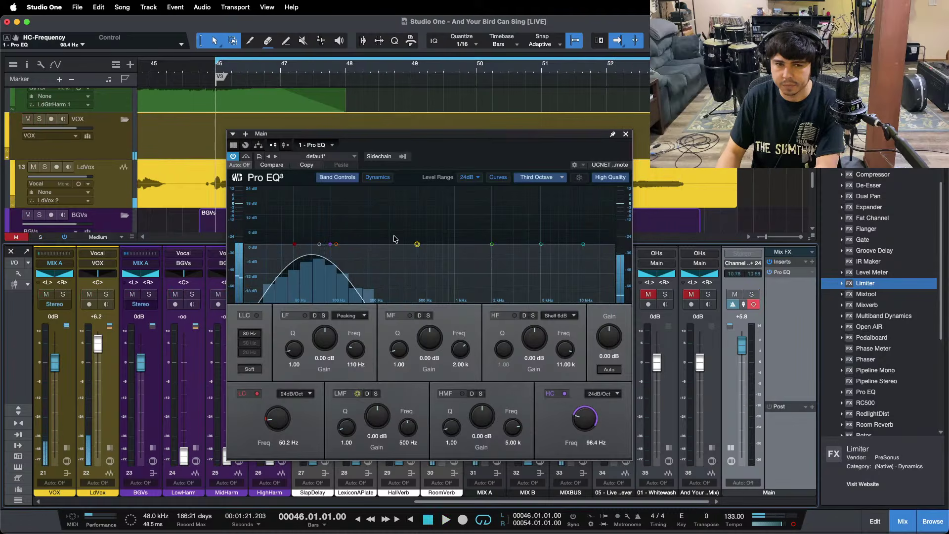
{"action": "left_click_drag", "start_coordinate": [333, 248], "coordinate": [300, 249]}
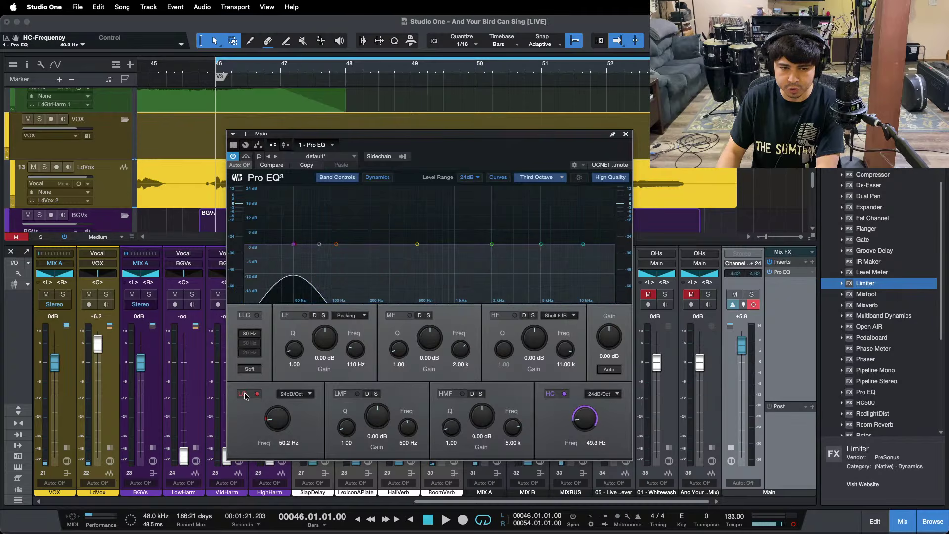
{"action": "key", "text": "space"}
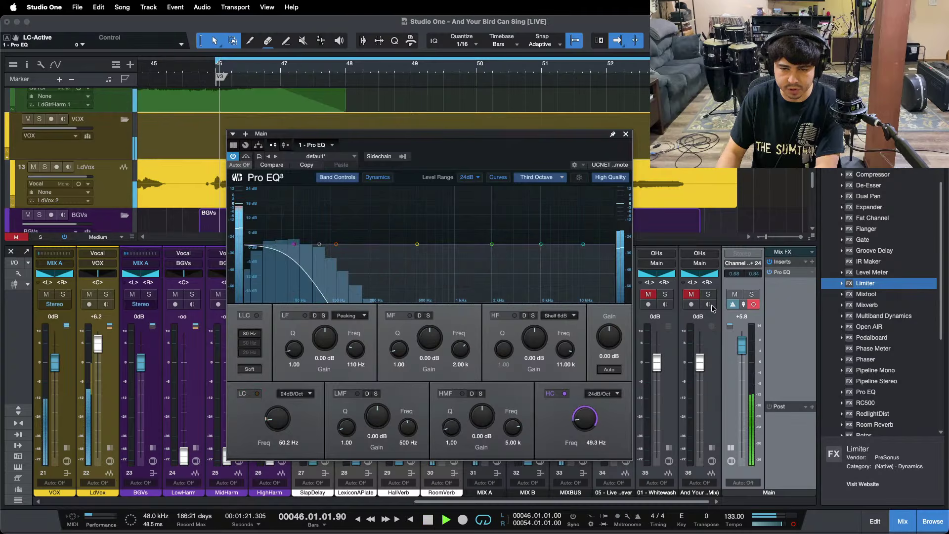
{"action": "left_click", "coordinate": [666, 295]}
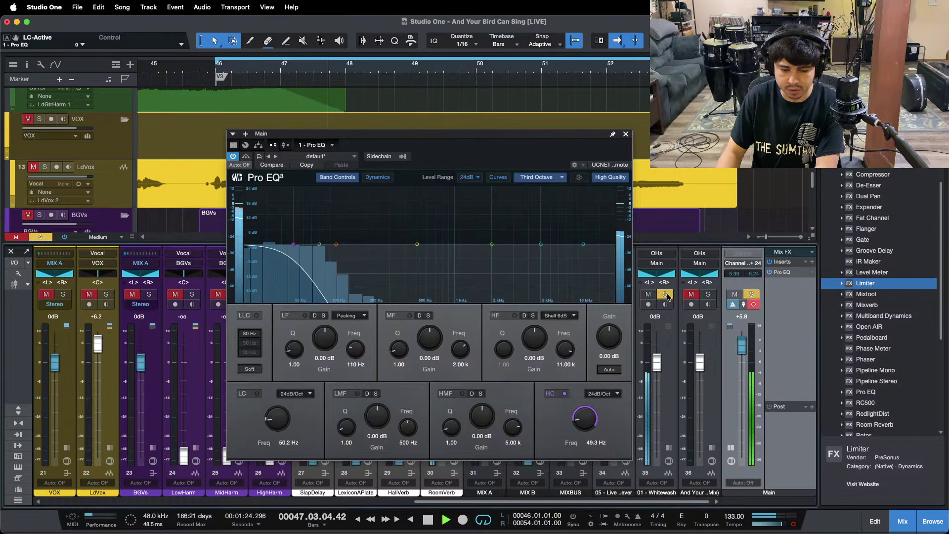
{"action": "left_click", "coordinate": [666, 295]}
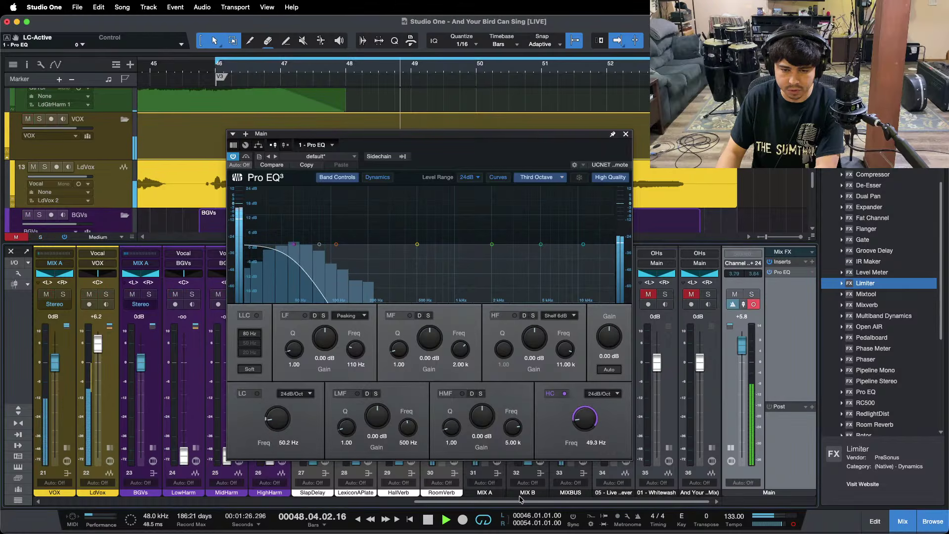
Set the low-mid band of the BASS channel's Pro EQ 2 to 30 Hz with 0.48 dB of gain
{"action": "left_click_drag", "start_coordinate": [520, 500], "coordinate": [315, 500]}
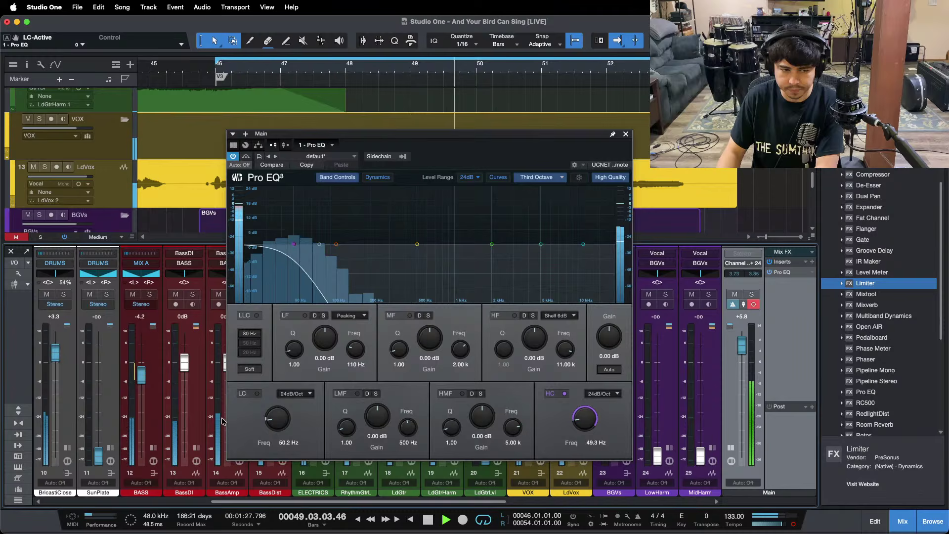
{"action": "left_click", "coordinate": [157, 447]}
{"action": "double_click", "coordinate": [182, 303]}
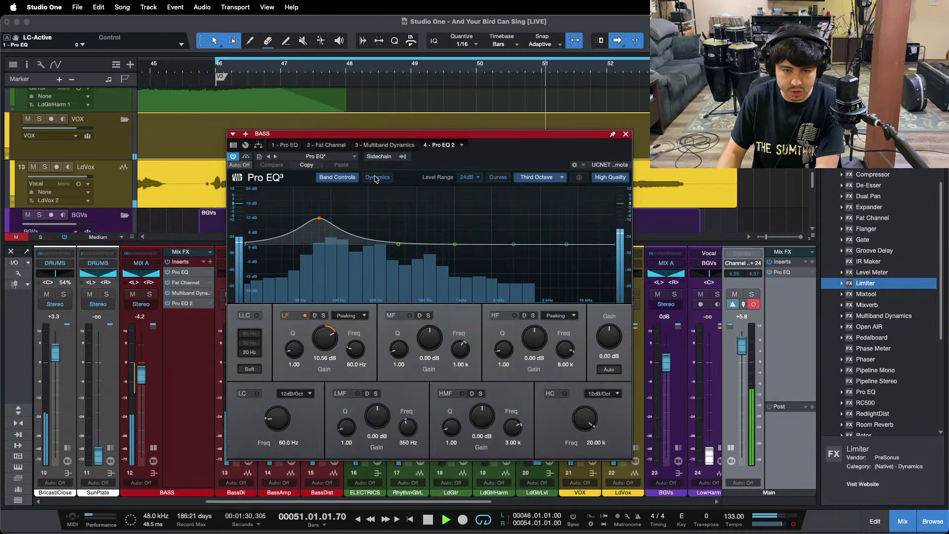
{"action": "left_click", "coordinate": [408, 443]}
{"action": "type", "text": "3"}
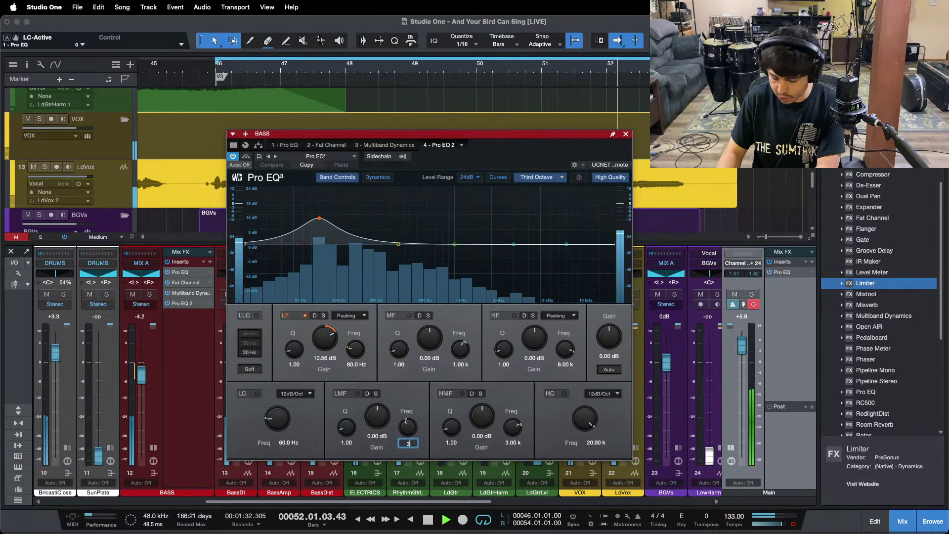
{"action": "type", "text": "0"}
{"action": "key", "text": "Return"}
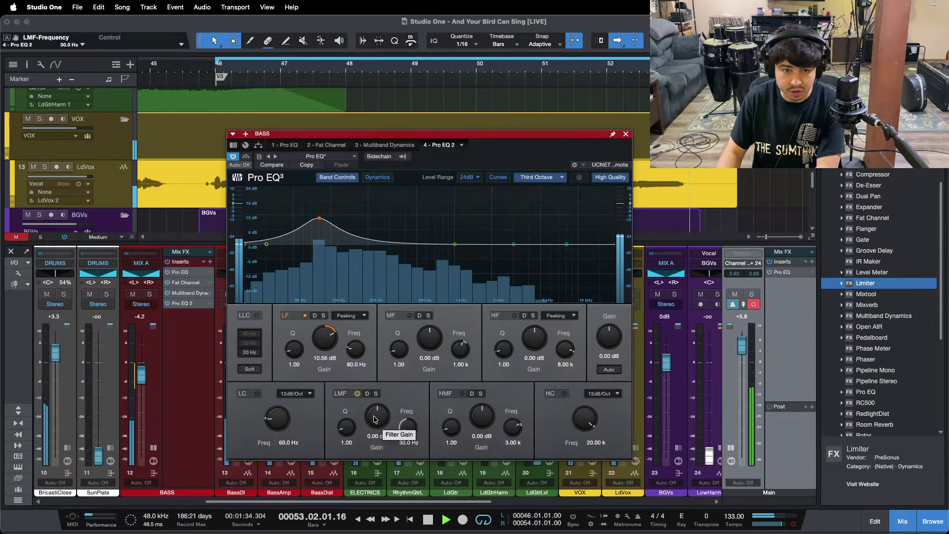
{"action": "scroll", "coordinate": [374, 419], "scroll_direction": "up", "scroll_amount": 1}
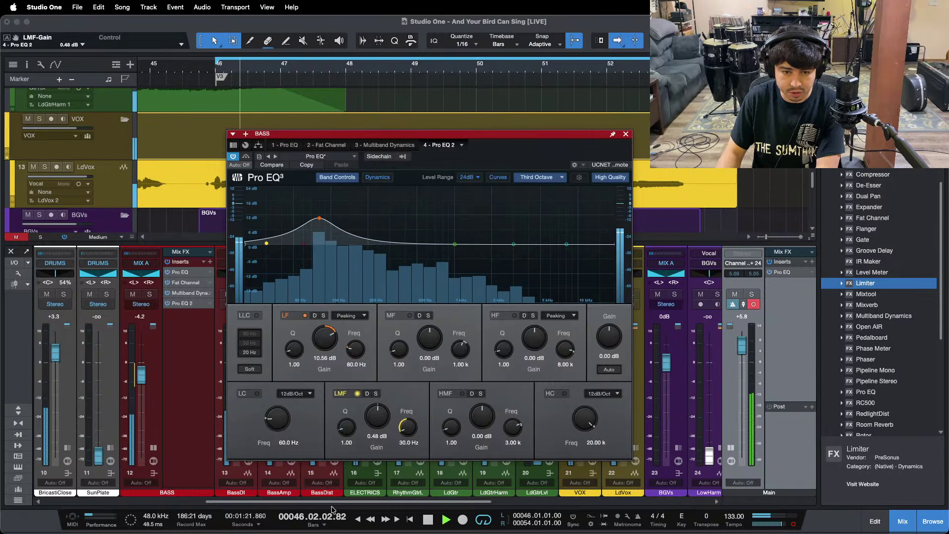
Compare the mix's sub-bass with the 01 - Whitewash reference by toggling its solo
{"action": "left_click_drag", "start_coordinate": [332, 502], "coordinate": [549, 501]}
{"action": "left_click", "coordinate": [665, 295]}
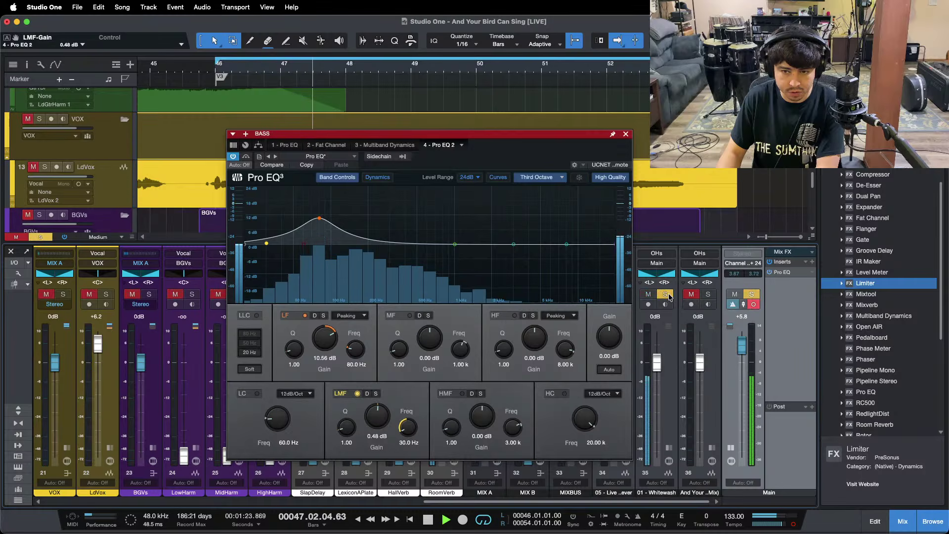
{"action": "left_click", "coordinate": [669, 296]}
Stop playback, reset the Main output fader to 0 dB, and save the song
{"action": "key", "text": "space"}
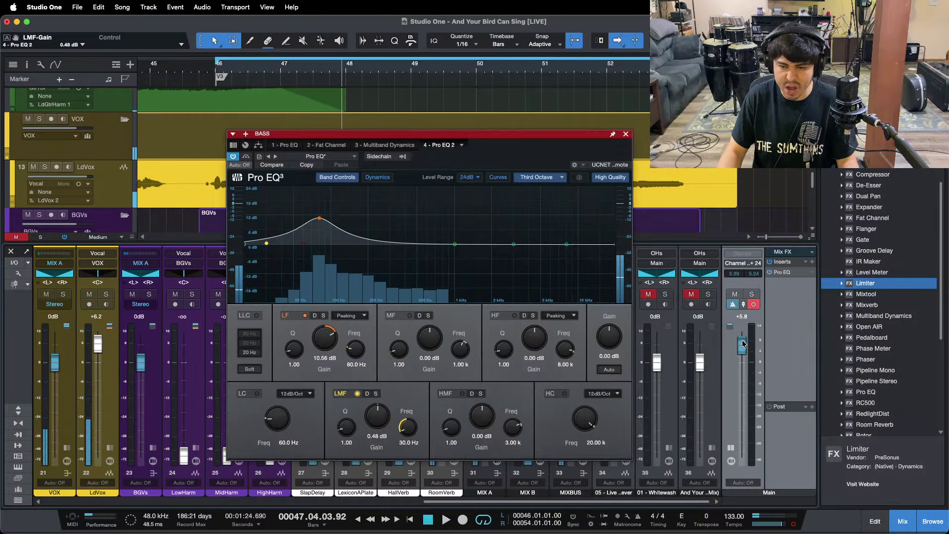
{"action": "left_click", "coordinate": [743, 344], "text": "super"}
{"action": "key", "text": "super+s"}
Isolate the highs in the Main Pro EQ with a low cut at 8.04 kHz and the high cut switched off
{"action": "double_click", "coordinate": [783, 272]}
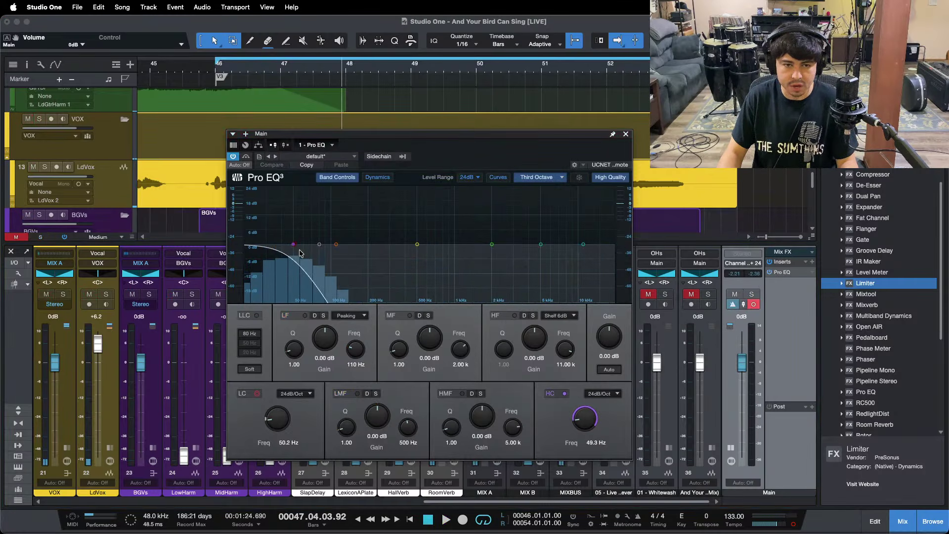
{"action": "left_click_drag", "start_coordinate": [294, 247], "coordinate": [578, 250]}
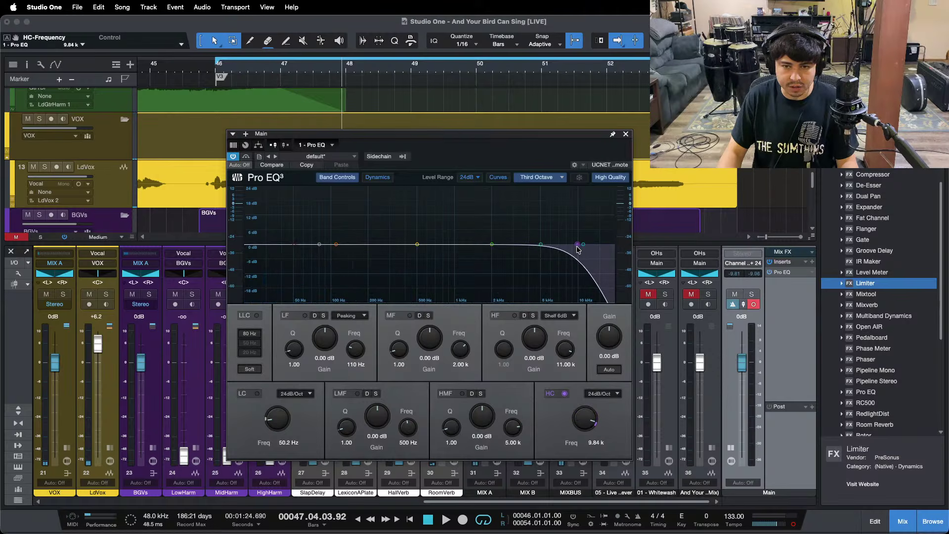
{"action": "left_click_drag", "start_coordinate": [291, 247], "coordinate": [566, 248]}
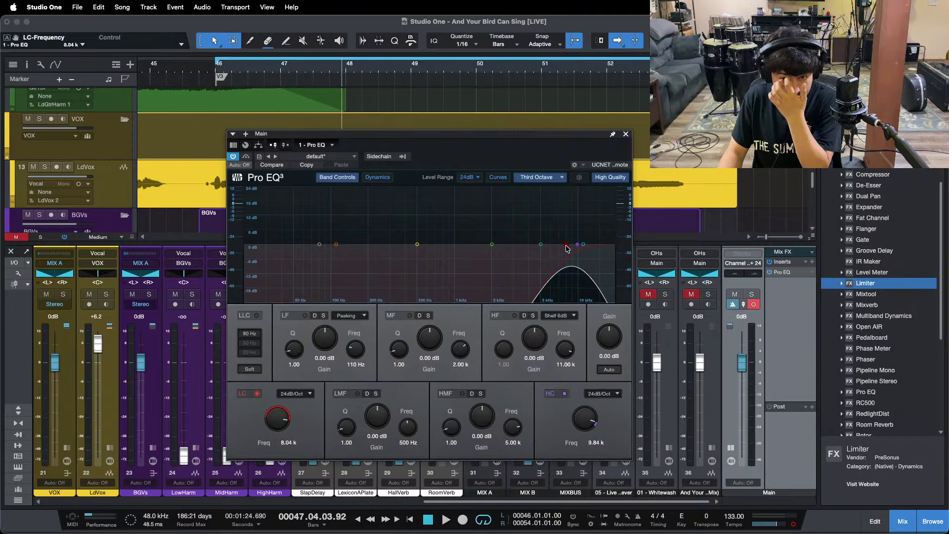
{"action": "left_click", "coordinate": [564, 394]}
{"action": "key", "text": "space"}
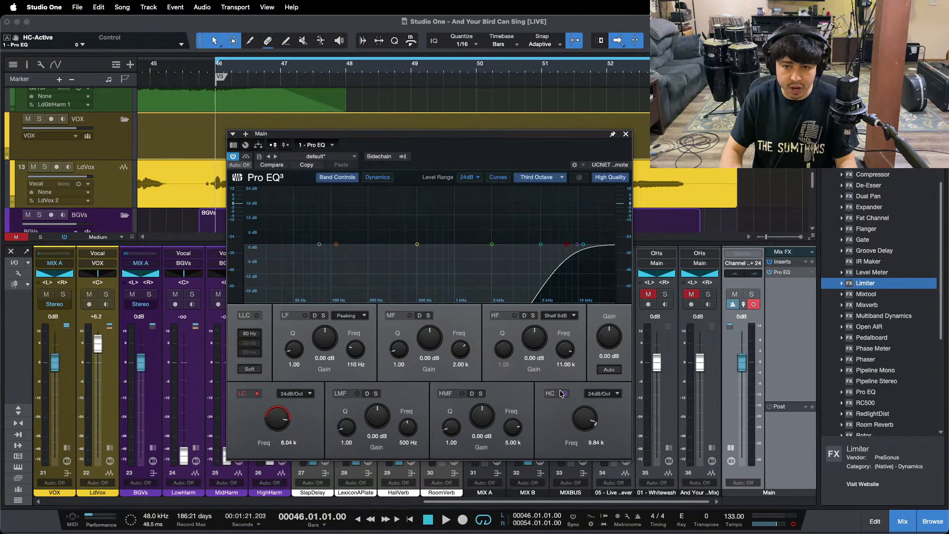
{"action": "mouse_move", "coordinate": [545, 533]}
{"action": "left_click", "coordinate": [524, 517]}
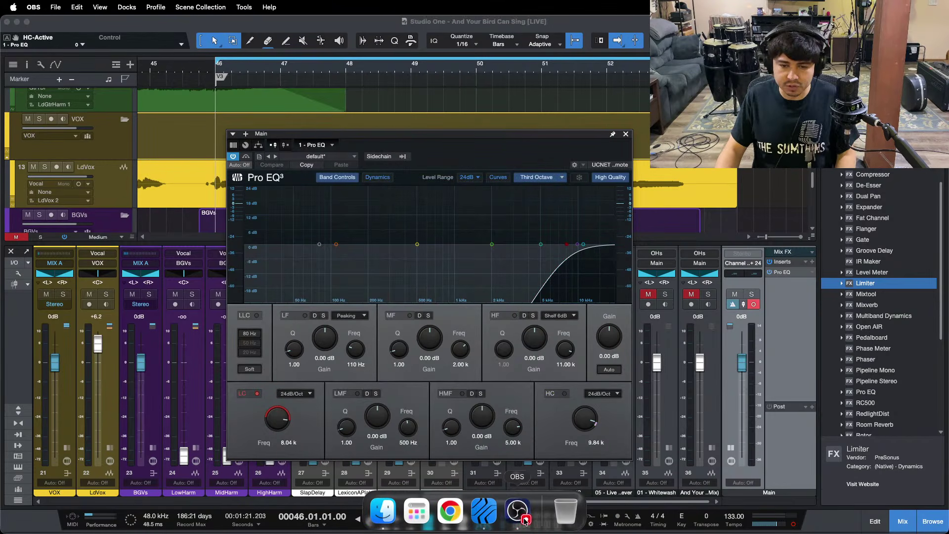
{"action": "left_click", "coordinate": [796, 433]}
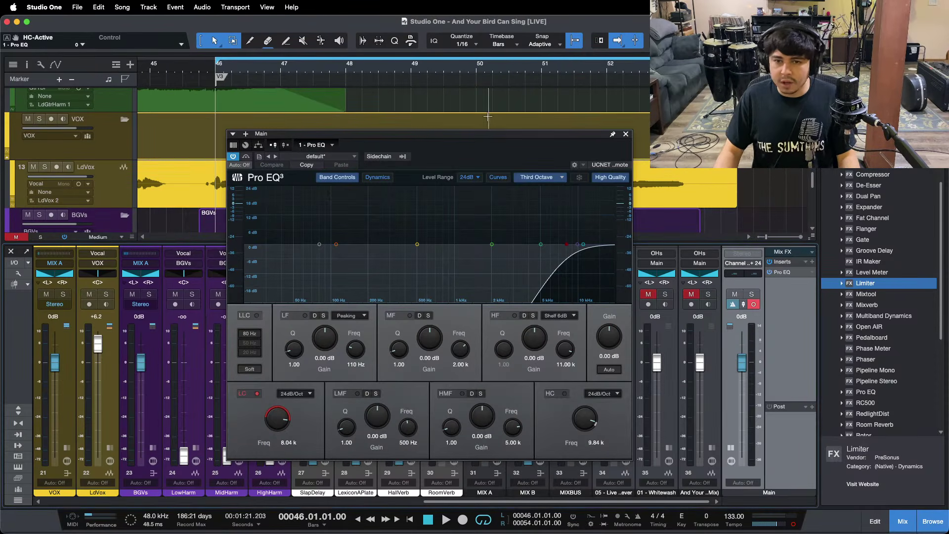
{"action": "mouse_move", "coordinate": [525, 132]}
{"action": "left_mouse_down"}
{"action": "mouse_move", "coordinate": [515, 171]}
{"action": "mouse_move", "coordinate": [512, 138]}
{"action": "left_mouse_up"}
{"action": "mouse_move", "coordinate": [546, 533]}
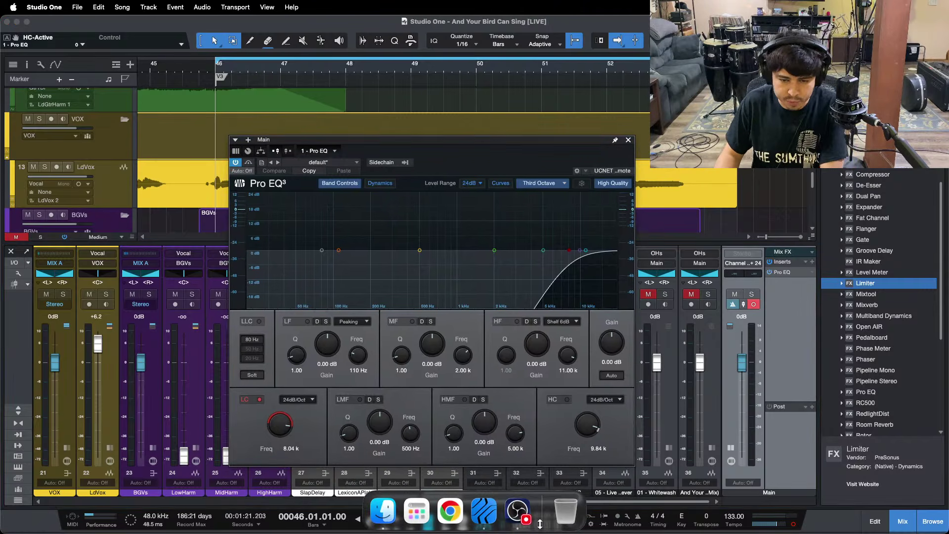
{"action": "left_click", "coordinate": [516, 511]}
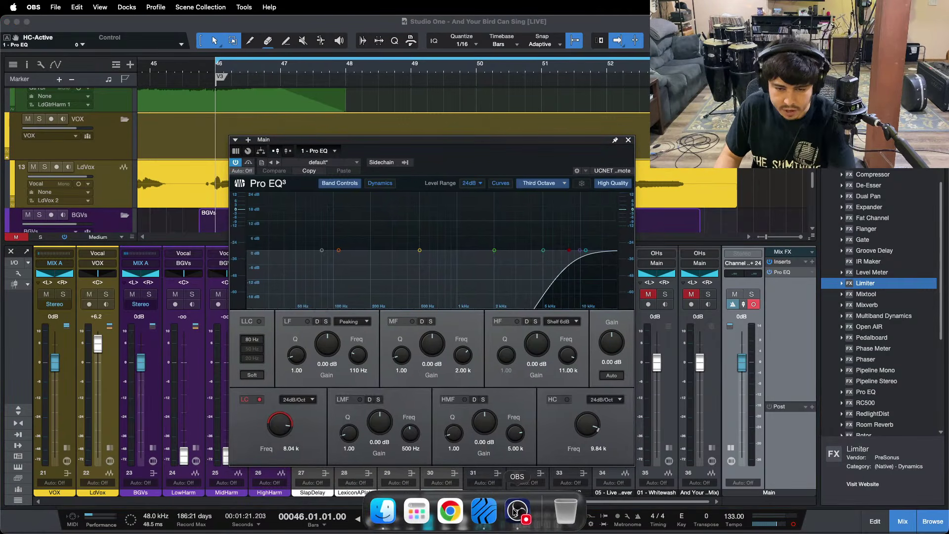
{"action": "left_click", "coordinate": [781, 452]}
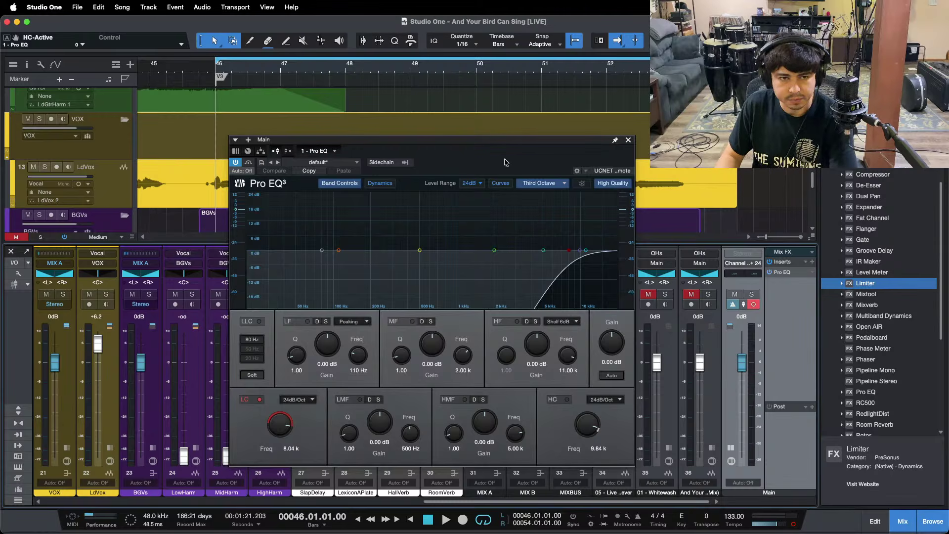
Play from bar 46 and compare the highs above 8.04 kHz with the 05 - Live reference by toggling its solo
{"action": "key", "text": "space"}
{"action": "left_click_drag", "start_coordinate": [542, 152], "coordinate": [507, 145]}
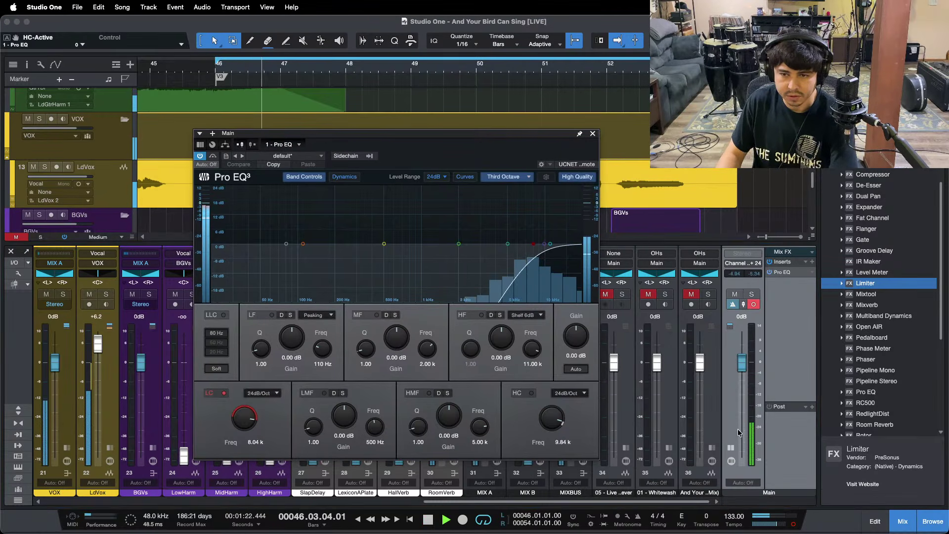
{"action": "left_click", "coordinate": [623, 295]}
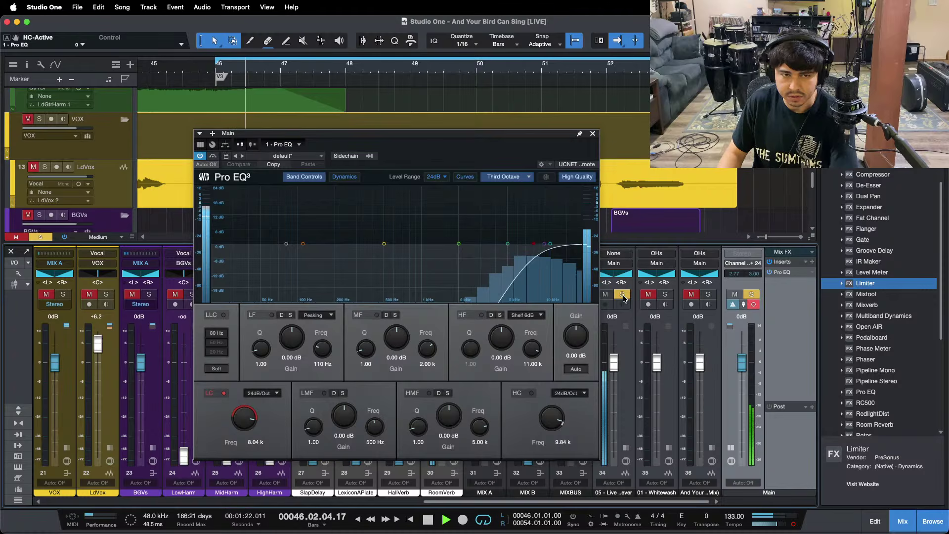
{"action": "left_click", "coordinate": [623, 295]}
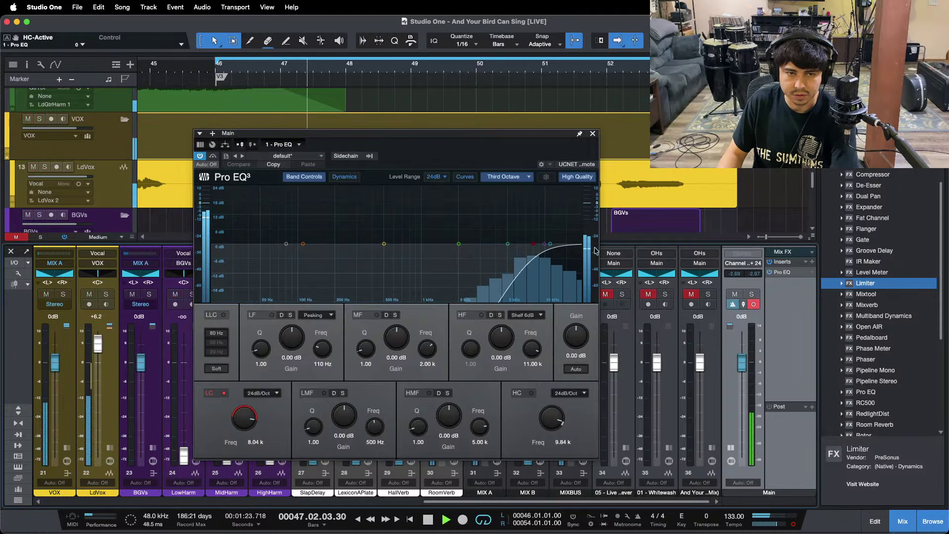
Close the Main EQ, open the LdVox channel's first Pro EQ, and lower its 8 kHz high band gain to 4.80 dB
{"action": "left_click", "coordinate": [592, 133]}
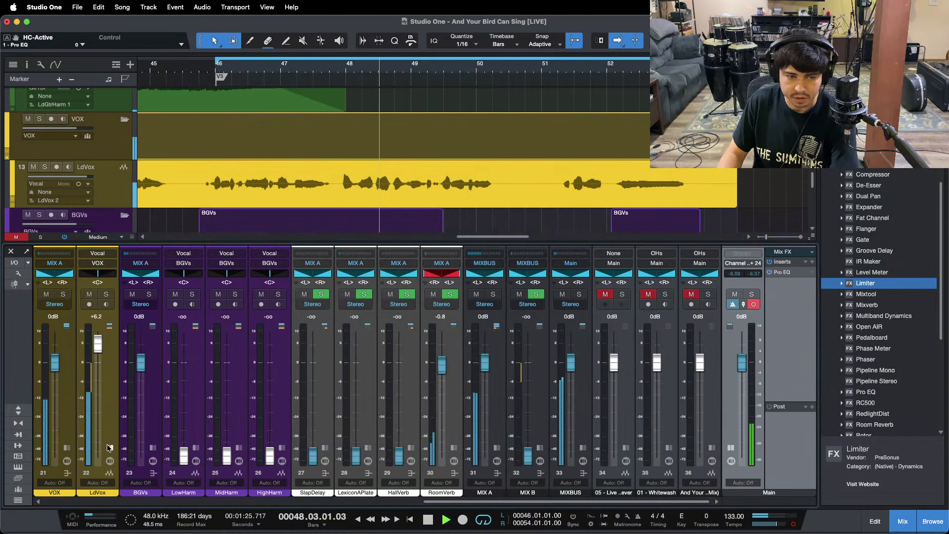
{"action": "left_click", "coordinate": [110, 448]}
{"action": "left_click", "coordinate": [140, 262]}
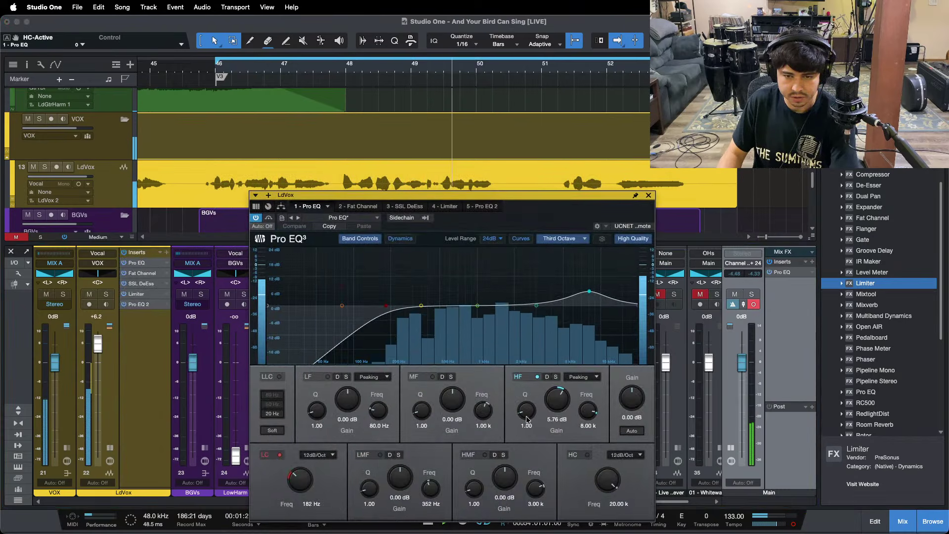
{"action": "left_click_drag", "start_coordinate": [445, 194], "coordinate": [354, 175]}
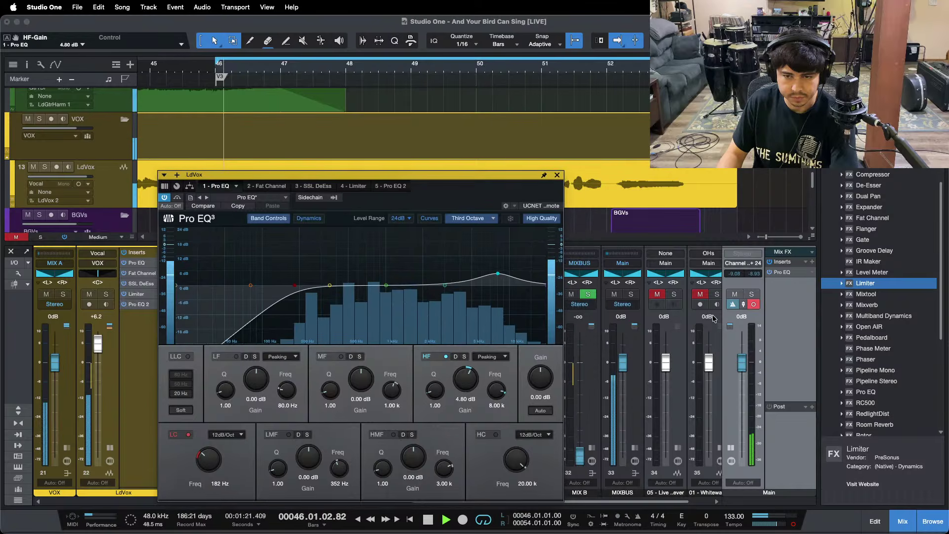
Compare the vocal highs with the 05 - Live reference and lower the LdVox high band gain to 4.32 dB
{"action": "left_click", "coordinate": [676, 296]}
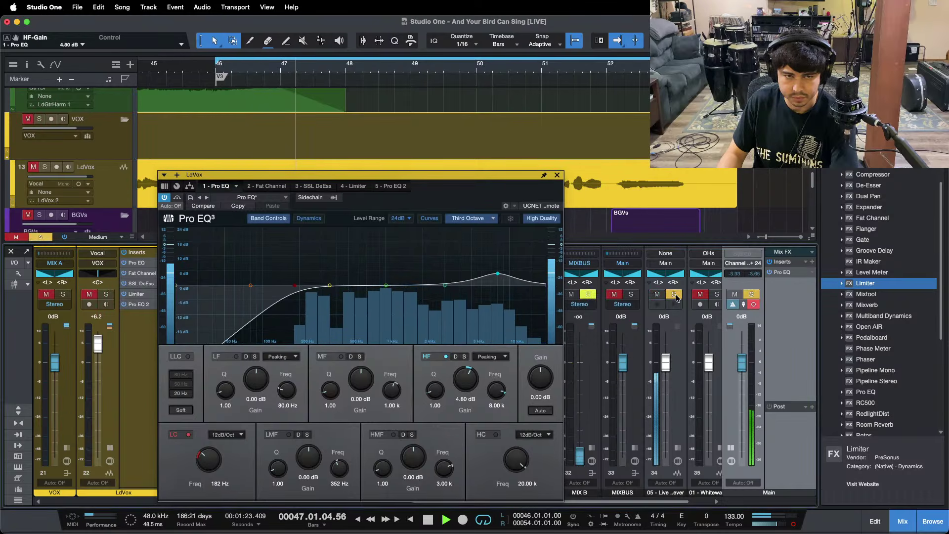
{"action": "left_click", "coordinate": [676, 296]}
{"action": "scroll", "coordinate": [474, 374], "scroll_direction": "down", "scroll_amount": 1}
{"action": "key", "text": "space"}
{"action": "key", "text": "space"}
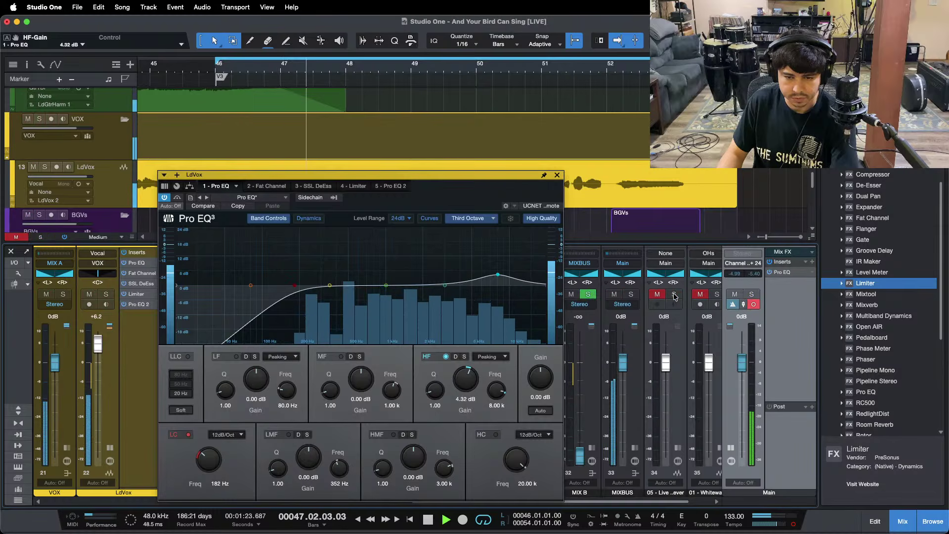
Compare the mix's highs with the And Your Bird reference by toggling its solo during looped playback
{"action": "left_click_drag", "start_coordinate": [638, 502], "coordinate": [663, 502]}
{"action": "key", "text": "space"}
{"action": "key", "text": "space"}
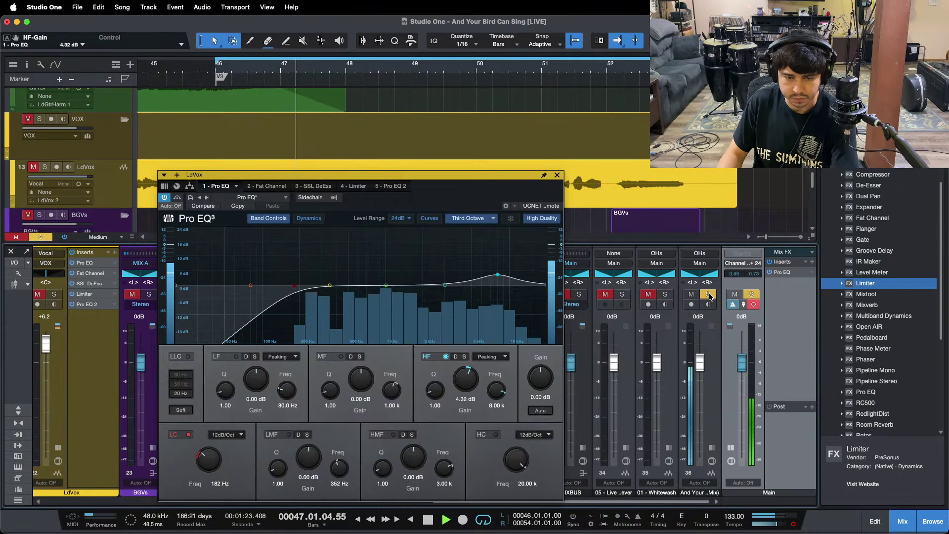
{"action": "key", "text": "space"}
{"action": "key", "text": "space"}
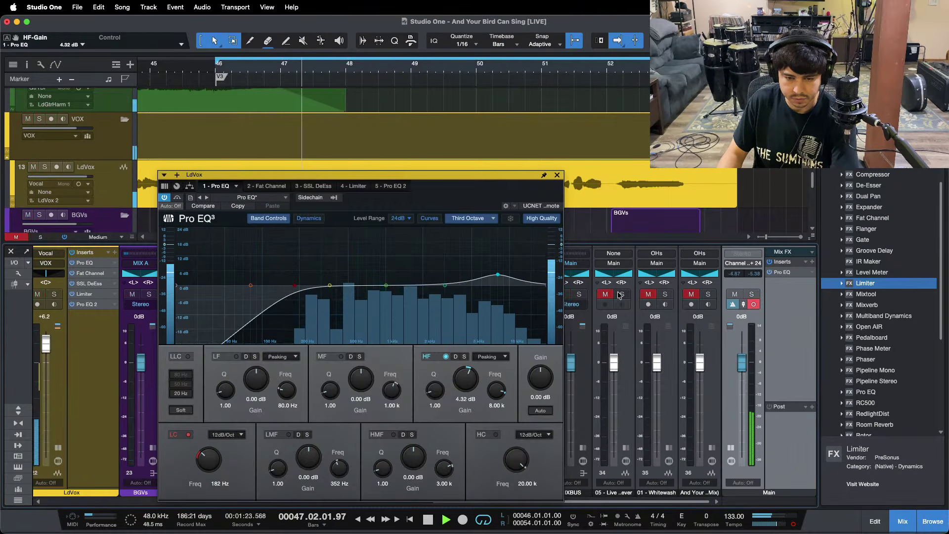
Toggle the 01 - Whitewash solo against the mix to compare their highs above 8.04 kHz
{"action": "left_click", "coordinate": [665, 294]}
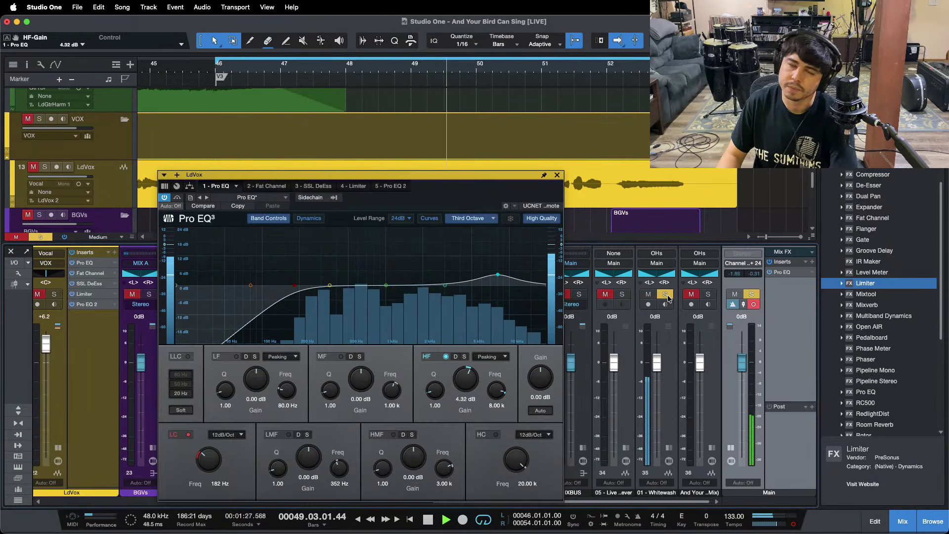
{"action": "left_click", "coordinate": [665, 294]}
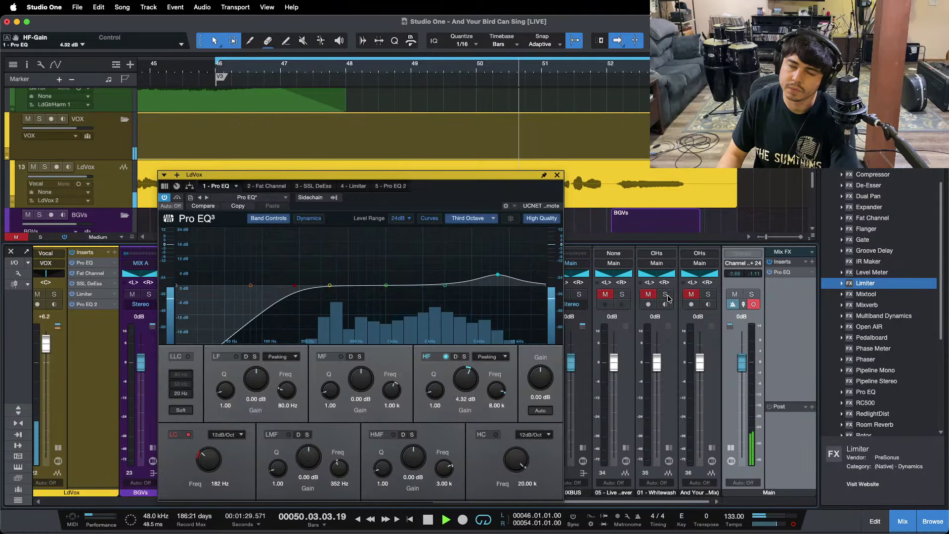
{"action": "left_click", "coordinate": [666, 294]}
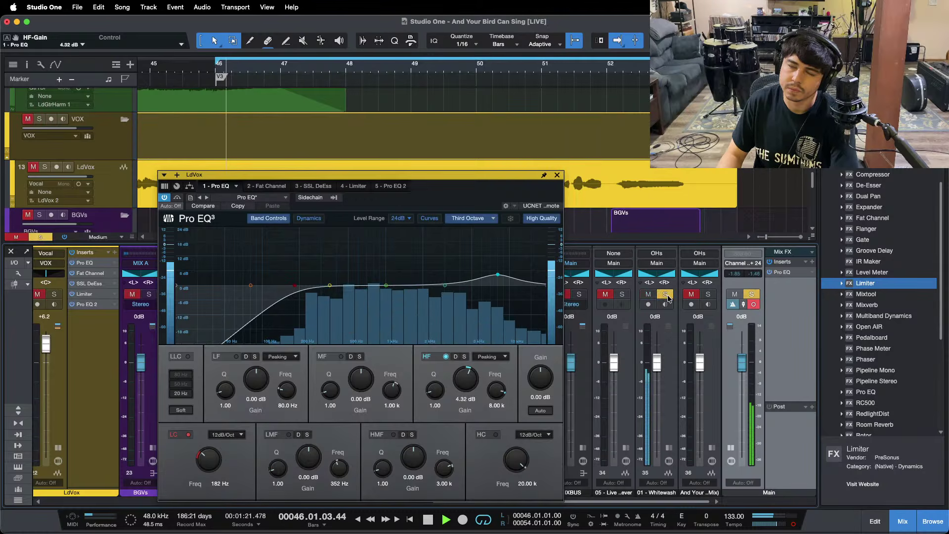
{"action": "left_click", "coordinate": [667, 295]}
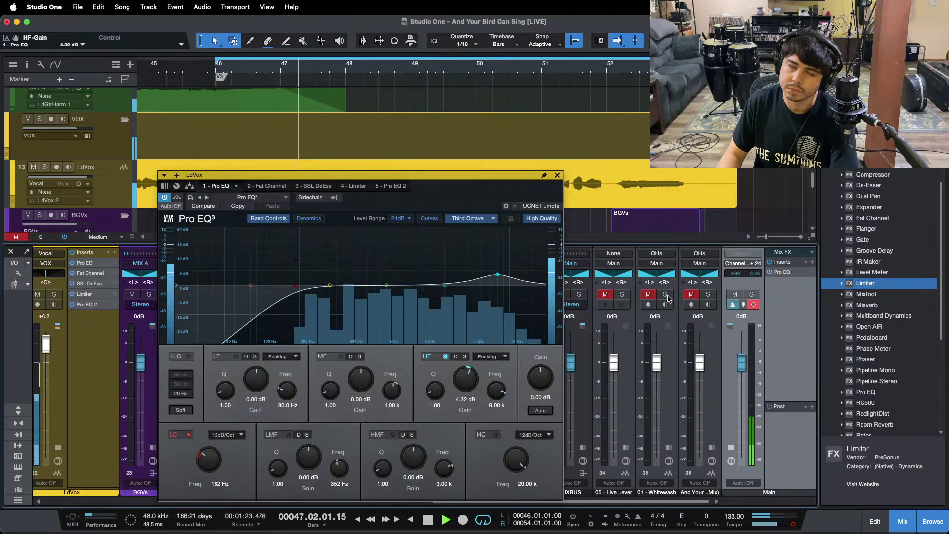
Compare the full-range mix with the 01 - Whitewash reference by toggling its solo during looped playback
{"action": "left_click", "coordinate": [667, 296]}
{"action": "left_click", "coordinate": [668, 295]}
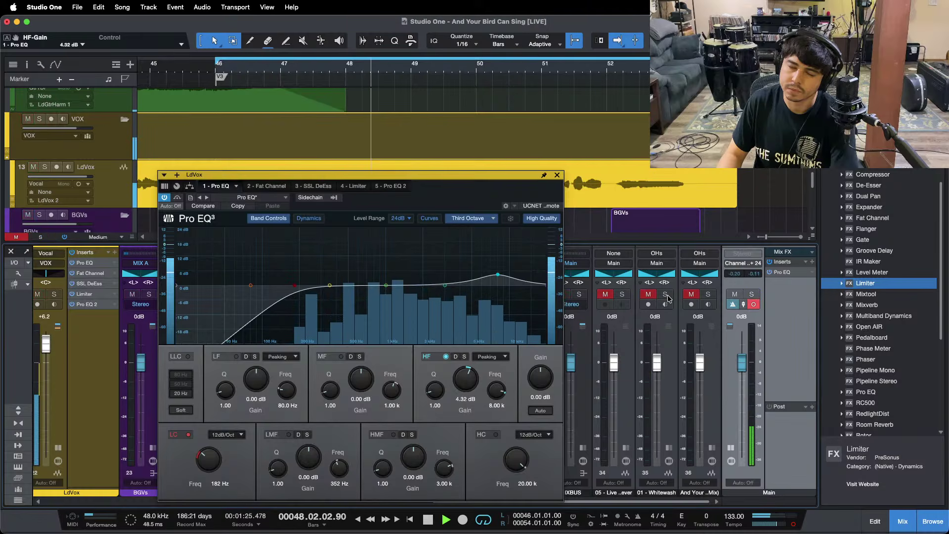
{"action": "key", "text": "space"}
{"action": "key", "text": "space"}
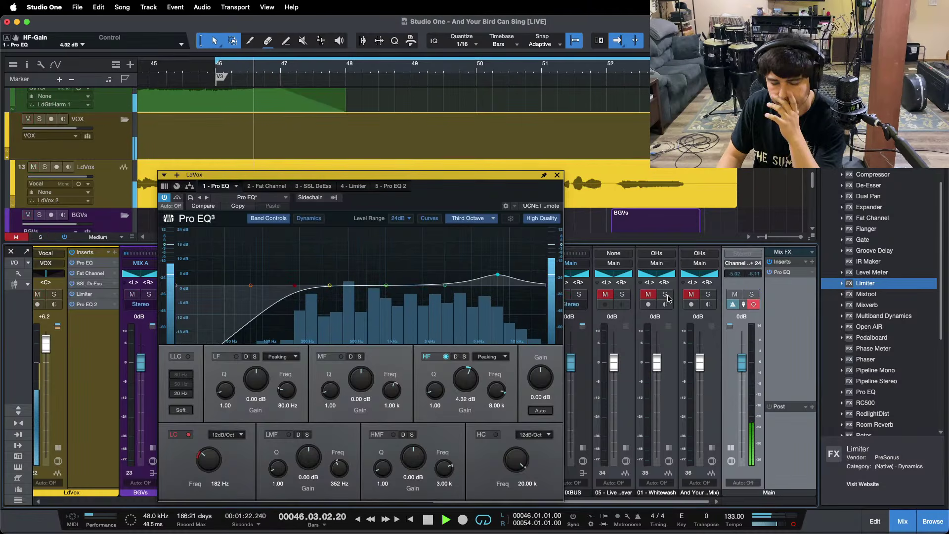
{"action": "left_click", "coordinate": [668, 294]}
{"action": "left_click", "coordinate": [668, 295]}
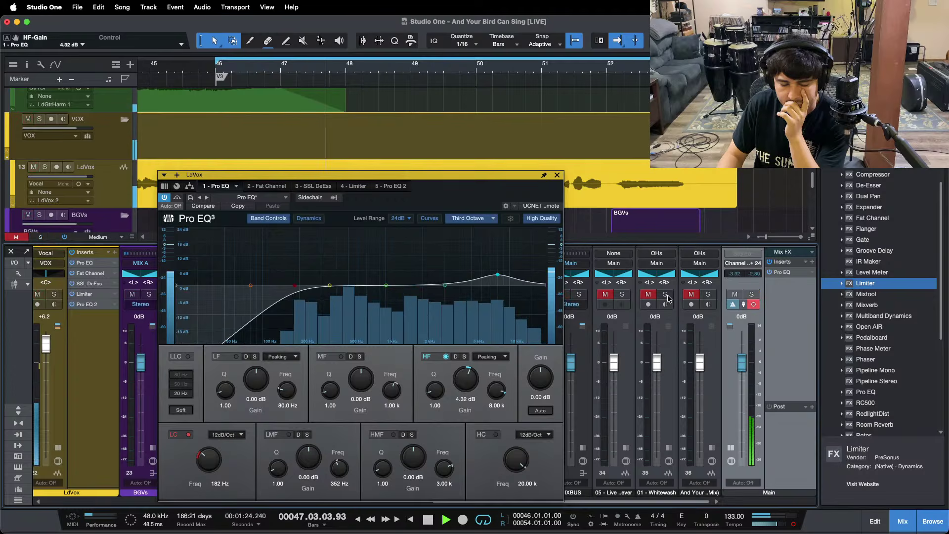
{"action": "left_click", "coordinate": [668, 295]}
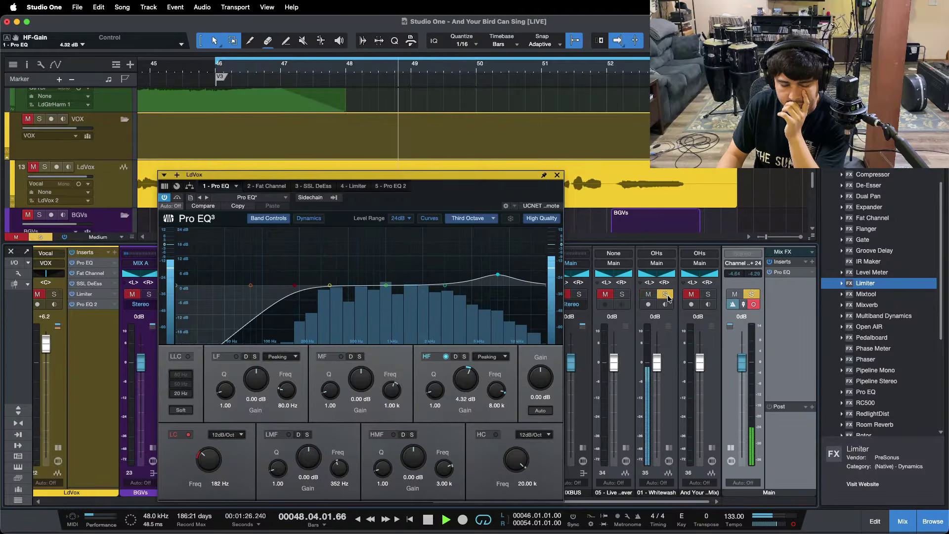
{"action": "left_click", "coordinate": [667, 295]}
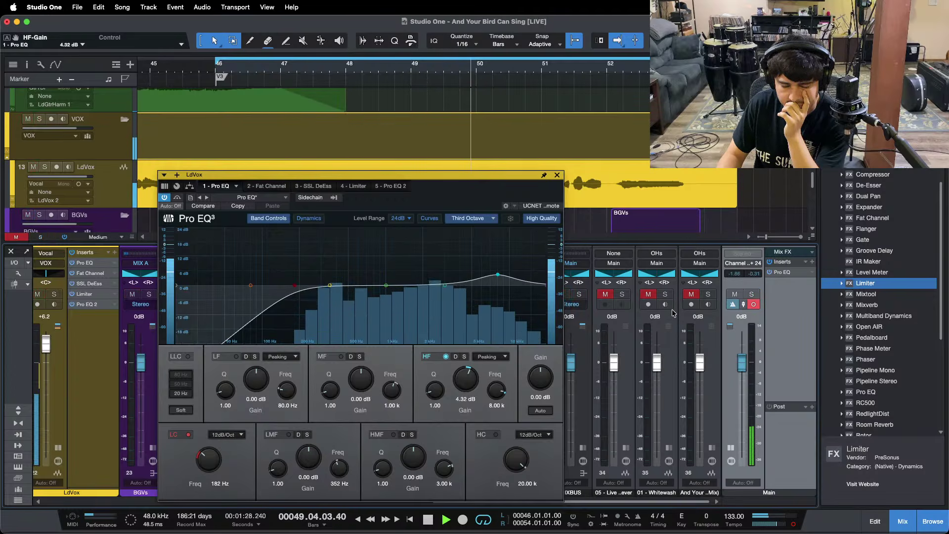
Toggle the And Your Bird reference's solo against the full-range mix to compare their tonal balance
{"action": "left_click", "coordinate": [708, 296]}
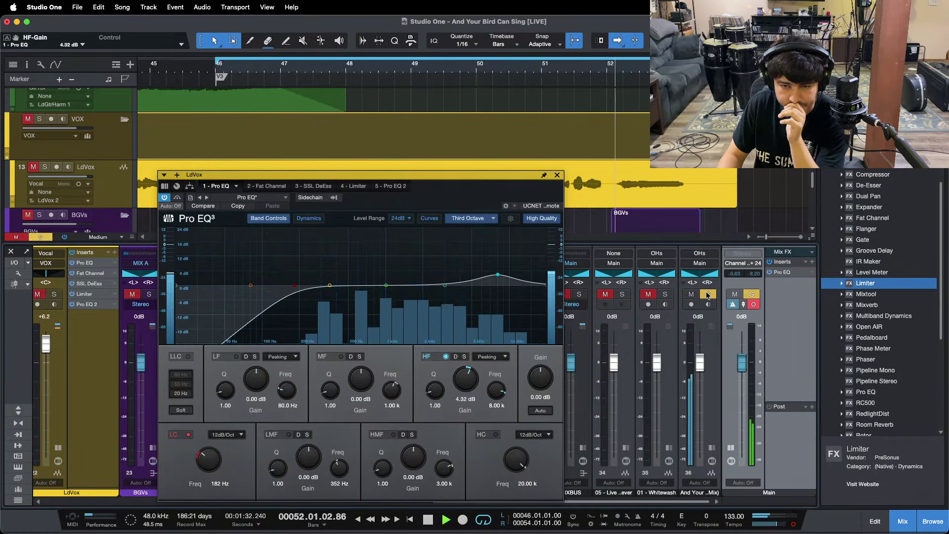
{"action": "left_click", "coordinate": [708, 295]}
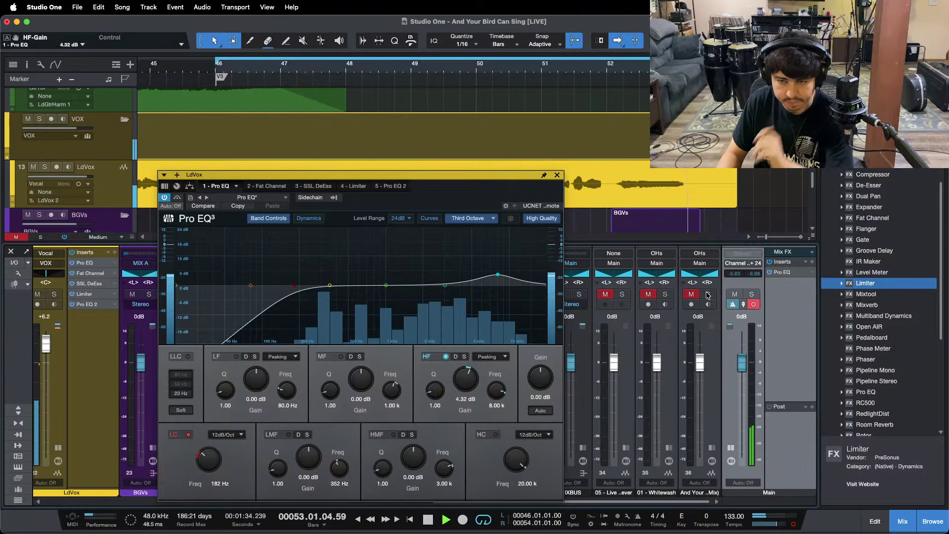
{"action": "left_click", "coordinate": [708, 295]}
{"action": "left_click", "coordinate": [708, 295]}
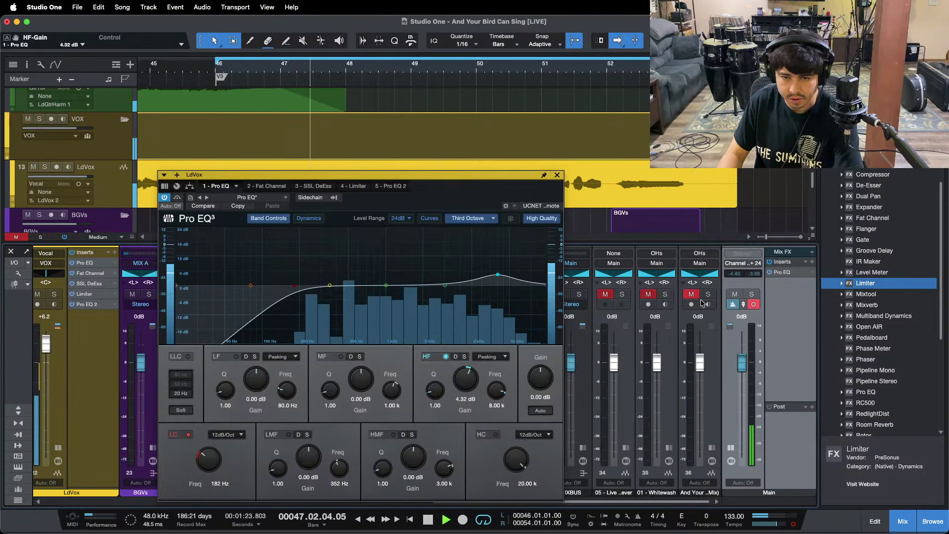
Open the Main Pro EQ with the 8.04 kHz low cut and compare the mix's highs with the 05 - Live reference
{"action": "left_click", "coordinate": [800, 374]}
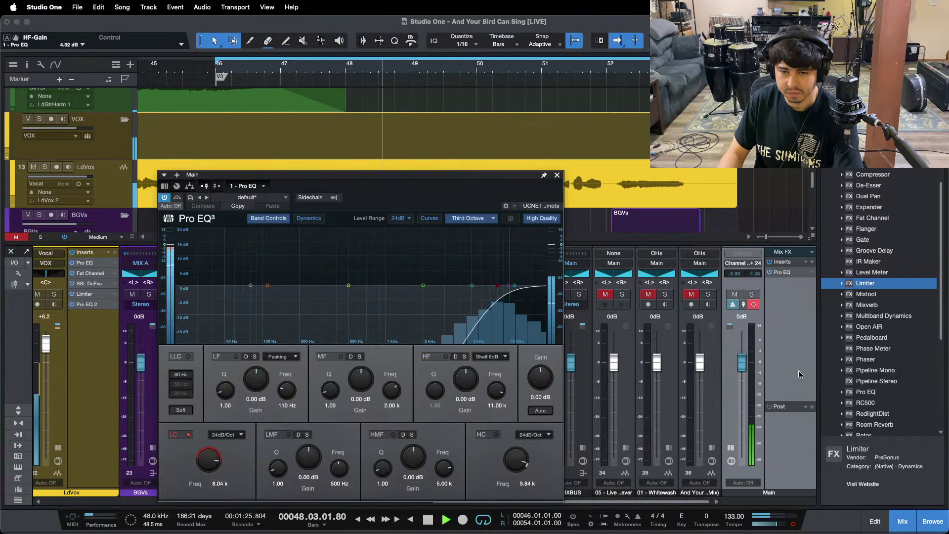
{"action": "left_click", "coordinate": [606, 295]}
{"action": "left_click", "coordinate": [623, 294]}
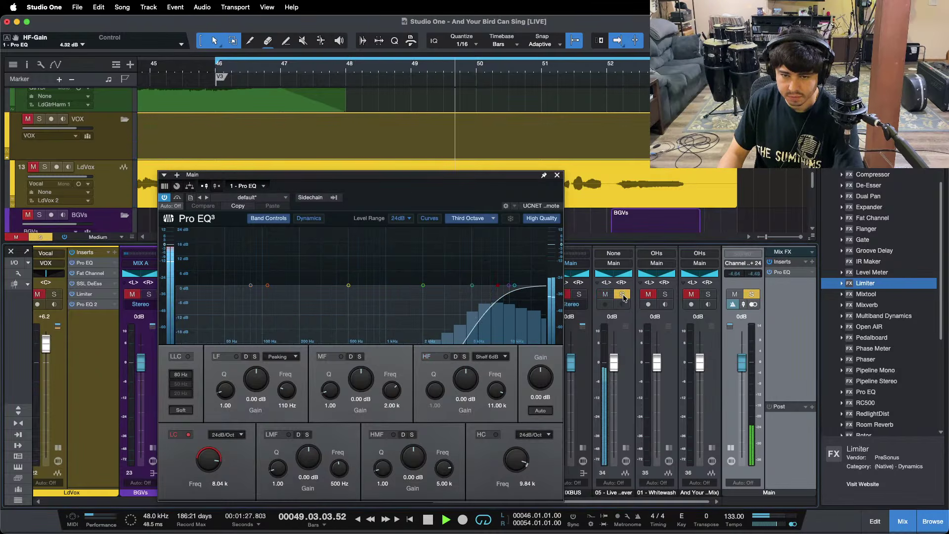
{"action": "key", "text": "KP_1"}
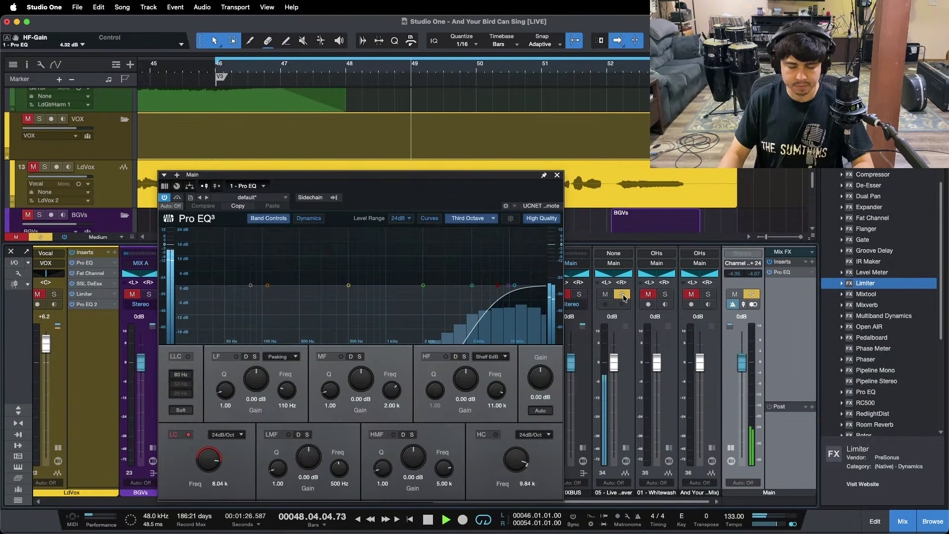
{"action": "left_click", "coordinate": [622, 295]}
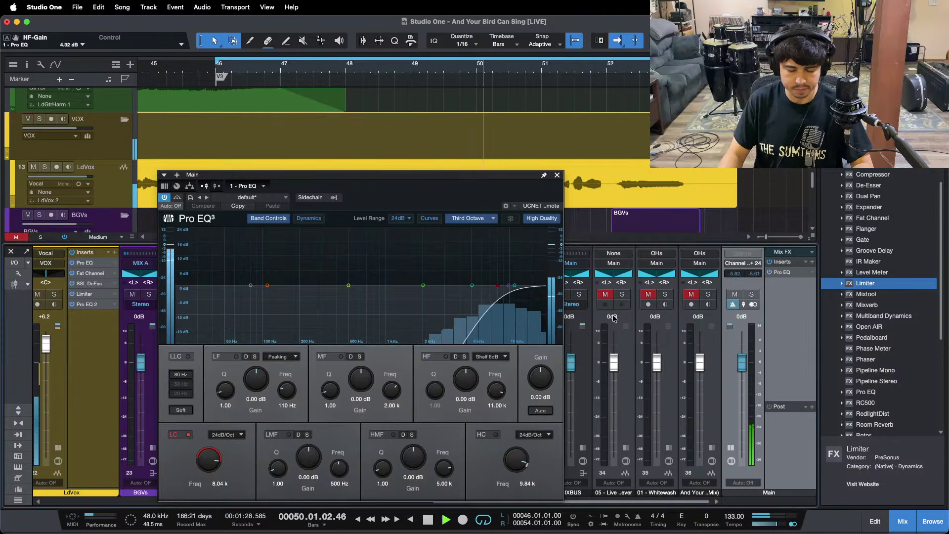
Enable the Main EQ's high cut, lower its low cut to 4.98 kHz, and compare that band with the 05 - Live reference
{"action": "mouse_move", "coordinate": [589, 503]}
{"action": "left_mouse_down"}
{"action": "mouse_move", "coordinate": [551, 502]}
{"action": "mouse_move", "coordinate": [606, 505]}
{"action": "left_mouse_up"}
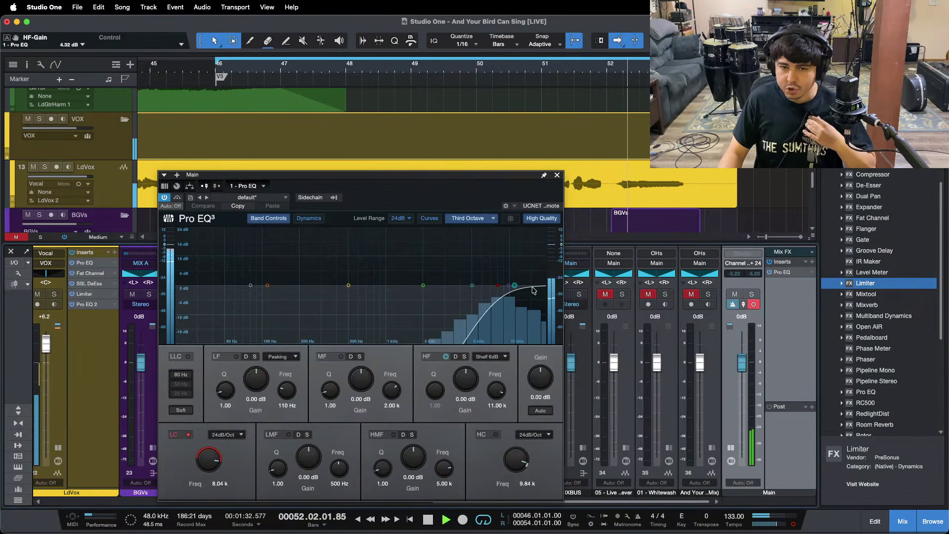
{"action": "left_click", "coordinate": [504, 287]}
{"action": "left_click_drag", "start_coordinate": [495, 287], "coordinate": [470, 288]}
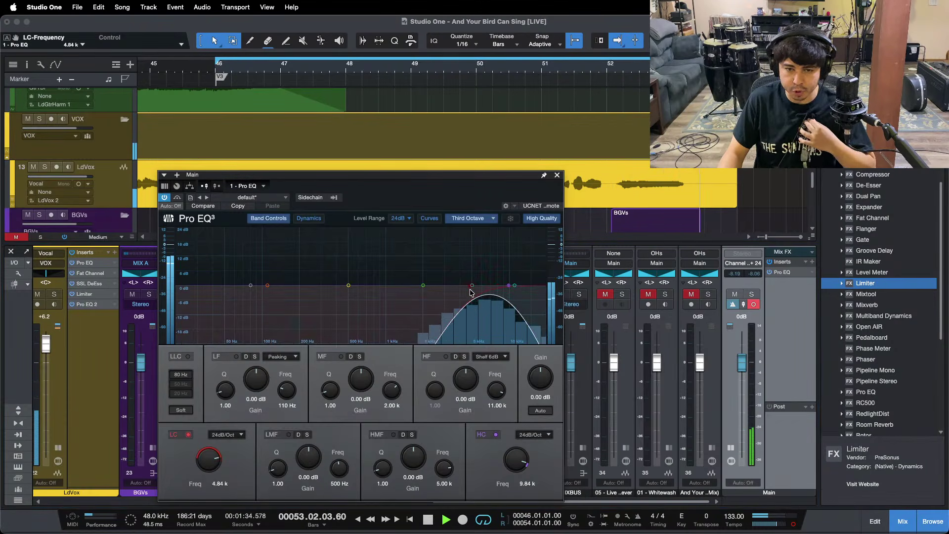
{"action": "left_click", "coordinate": [623, 295]}
{"action": "left_click", "coordinate": [623, 295]}
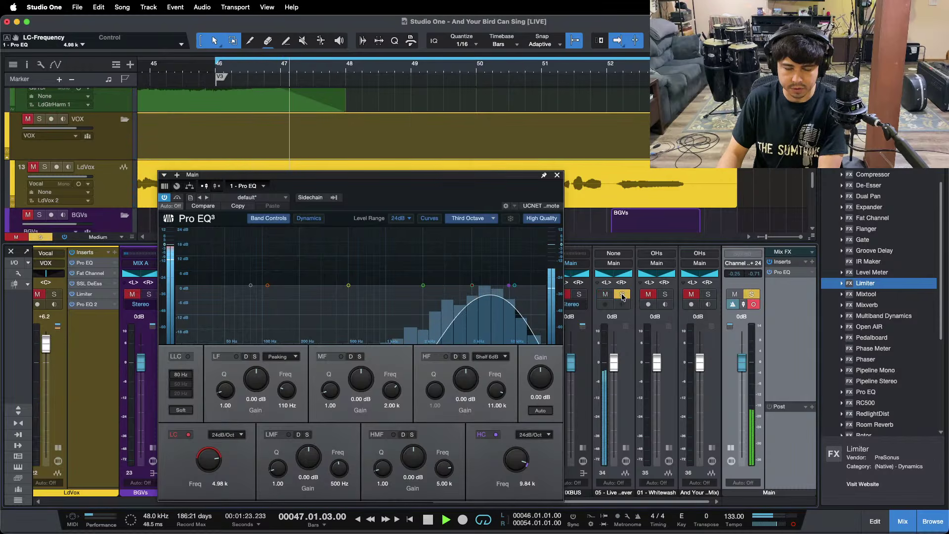
Set the LdVox Pro EQ's high band gain to 4.80 dB and compare the mix with the 01 - Whitewash reference
{"action": "left_click", "coordinate": [99, 263]}
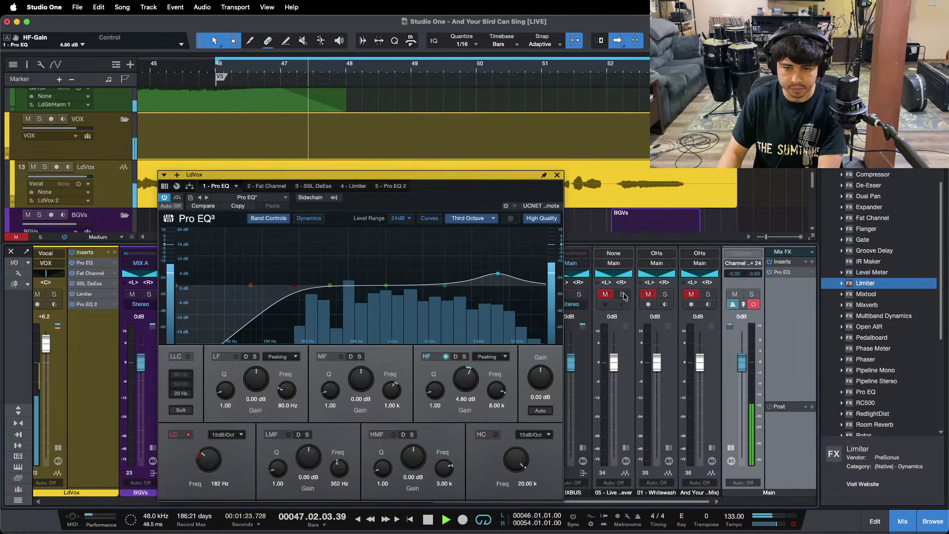
{"action": "left_click", "coordinate": [666, 295]}
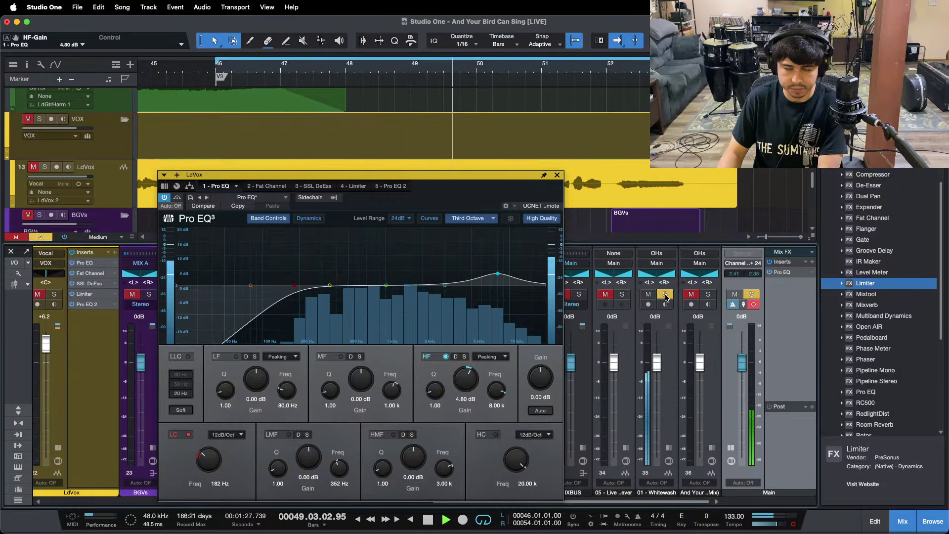
{"action": "left_click", "coordinate": [666, 296]}
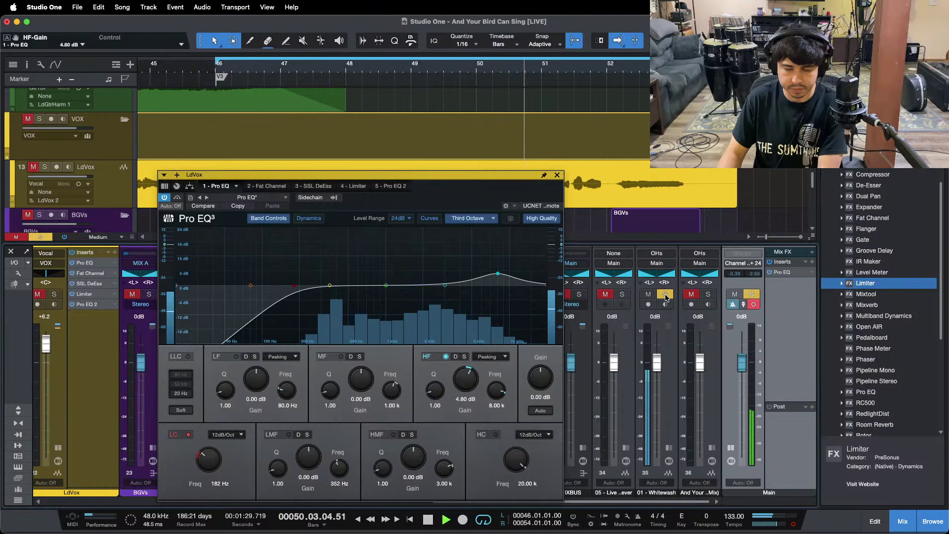
{"action": "left_click", "coordinate": [666, 296]}
{"action": "left_click", "coordinate": [666, 297]}
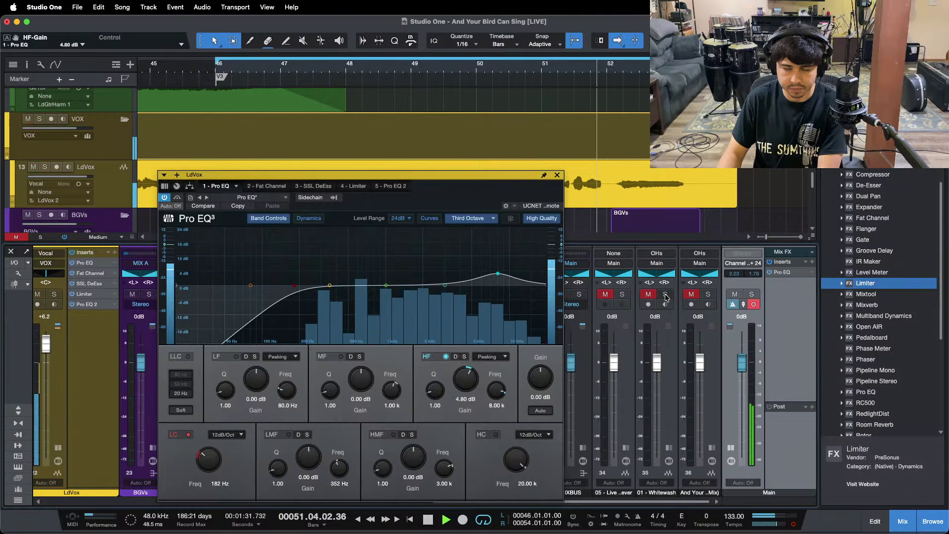
{"action": "key", "text": "KP_1"}
{"action": "left_click", "coordinate": [665, 296]}
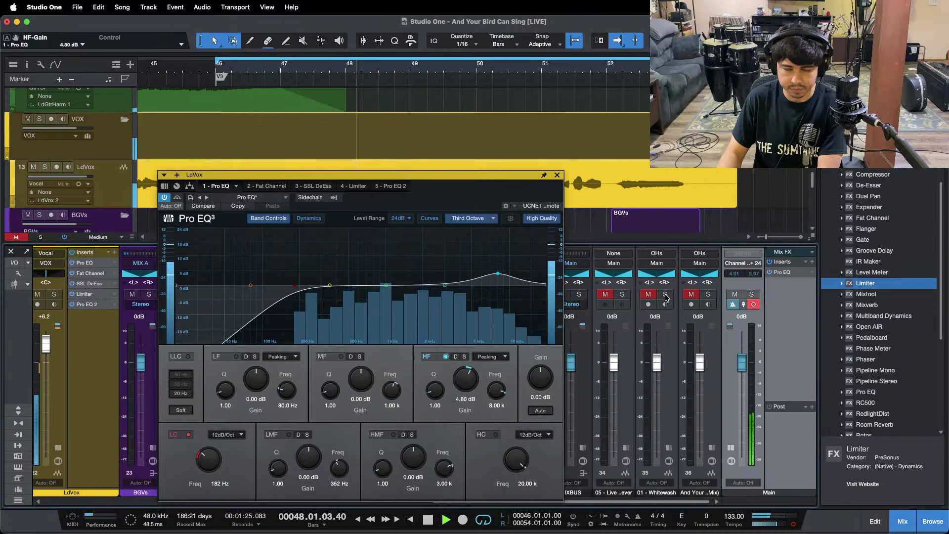
{"action": "left_click", "coordinate": [666, 295]}
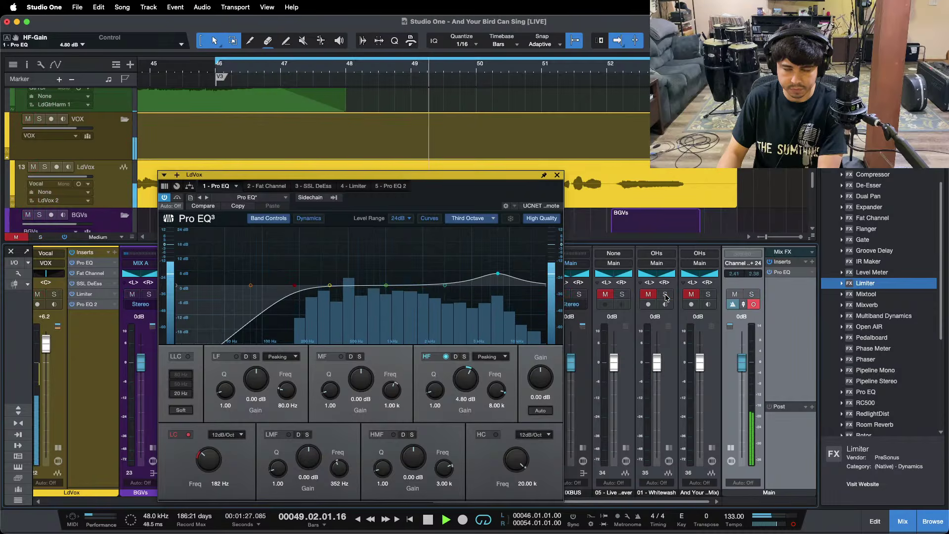
Turn off True Peak on the DRUMS bus Limiter and set its ceiling to -9 dB
{"action": "left_click_drag", "start_coordinate": [574, 500], "coordinate": [184, 501]}
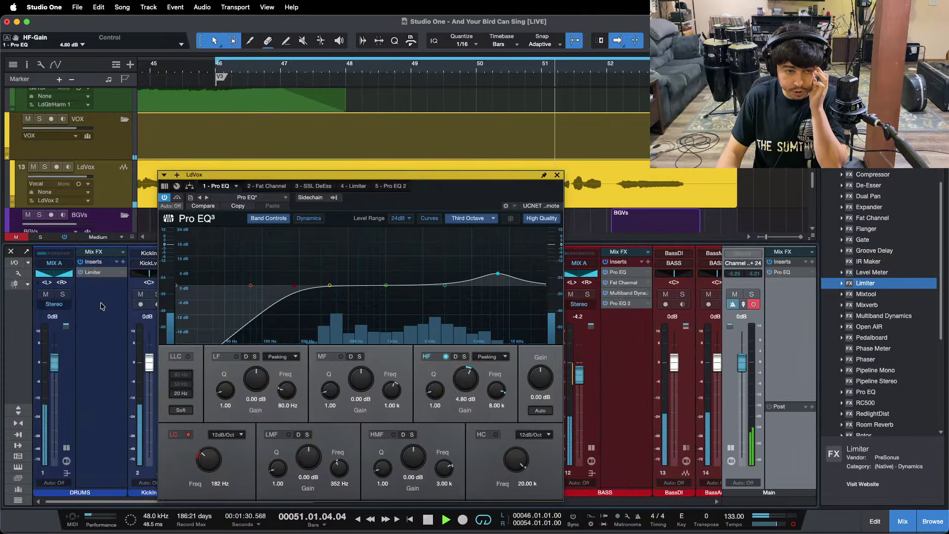
{"action": "left_click", "coordinate": [93, 272]}
{"action": "left_click", "coordinate": [380, 218]}
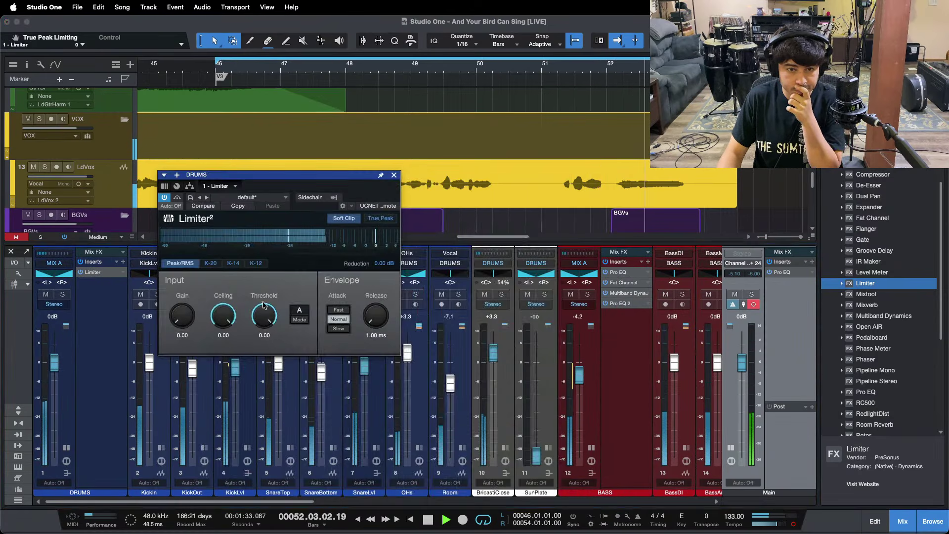
{"action": "left_click", "coordinate": [223, 335]}
{"action": "type", "text": "-9"}
{"action": "key", "text": "Return"}
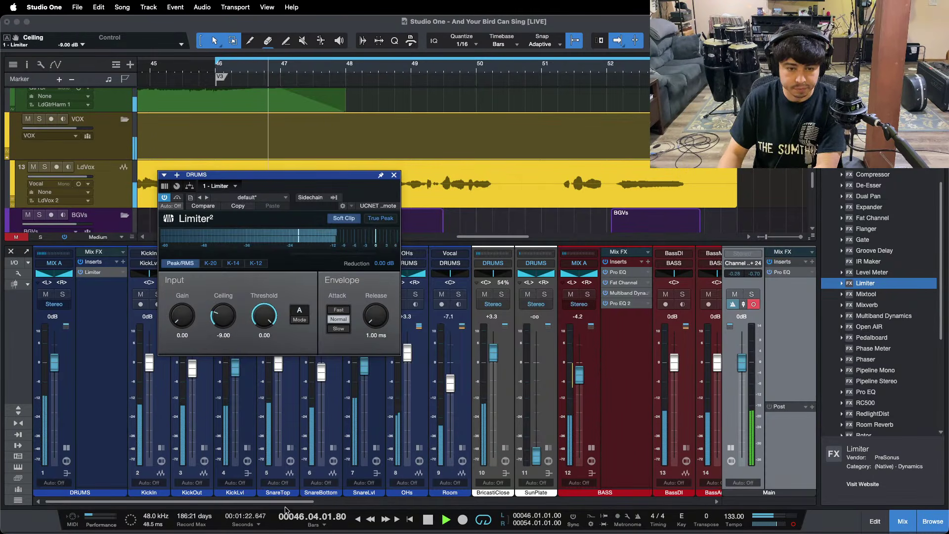
Compare the mix with the 01 - Whitewash and And Your Bird references by toggling their solos
{"action": "left_click_drag", "start_coordinate": [297, 502], "coordinate": [694, 501]}
{"action": "left_click", "coordinate": [664, 292]}
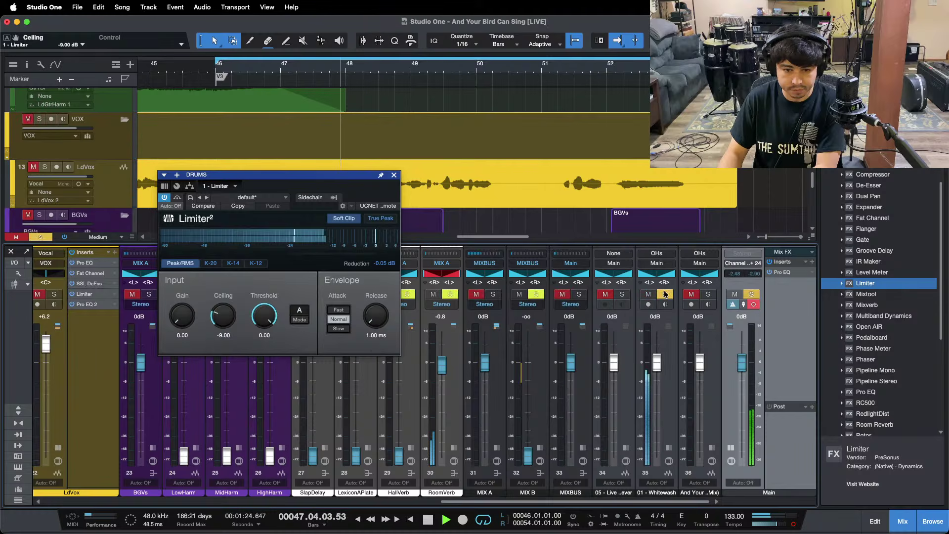
{"action": "left_click", "coordinate": [664, 293]}
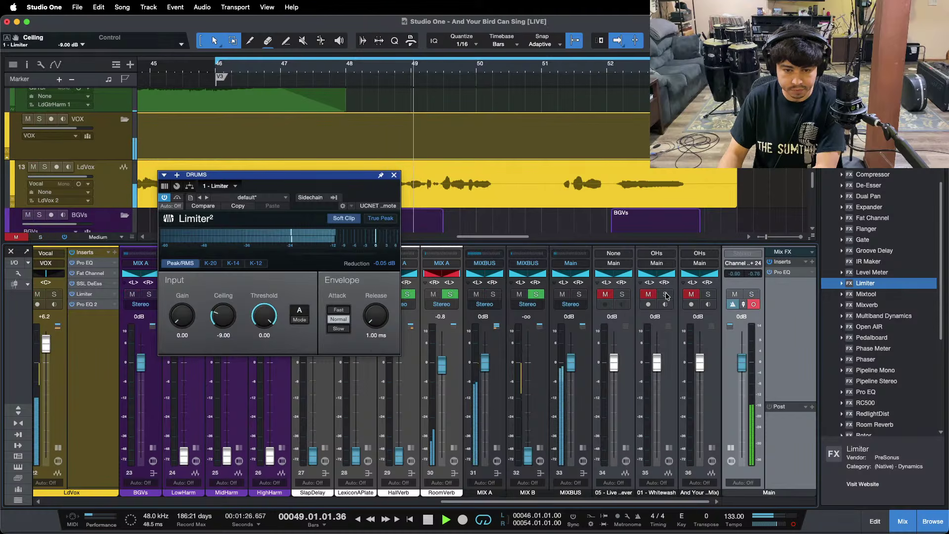
{"action": "left_click", "coordinate": [665, 294]}
{"action": "left_click", "coordinate": [665, 295]}
{"action": "left_click", "coordinate": [691, 294]}
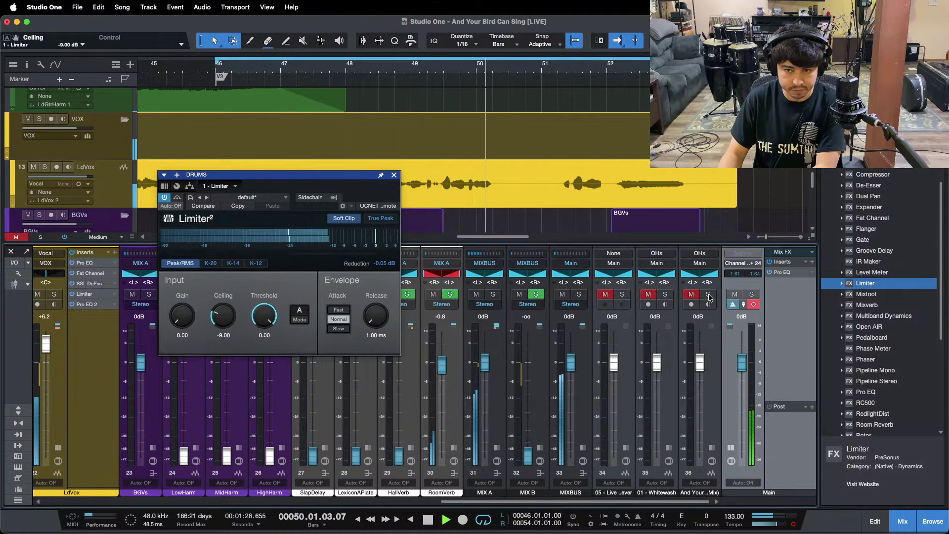
{"action": "left_click", "coordinate": [708, 294]}
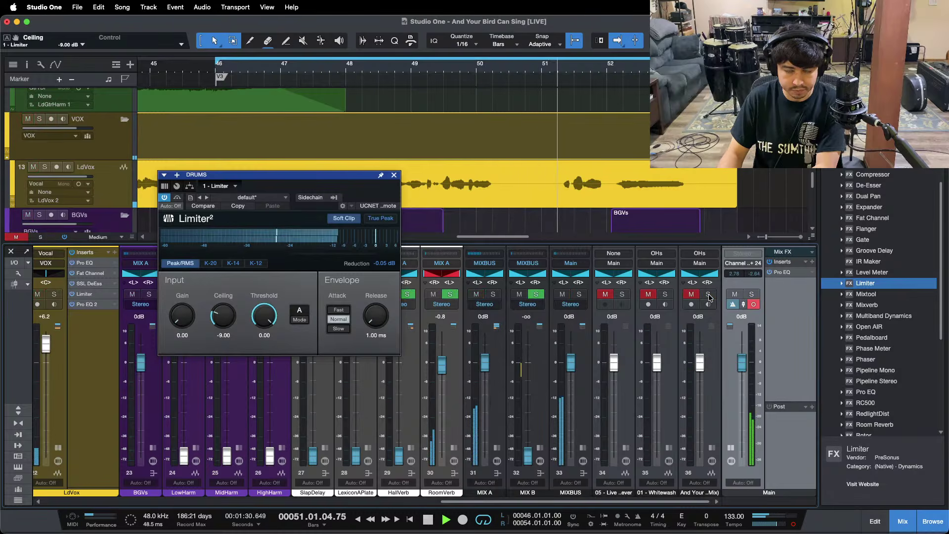
{"action": "left_click", "coordinate": [708, 295]}
{"action": "left_click", "coordinate": [692, 295]}
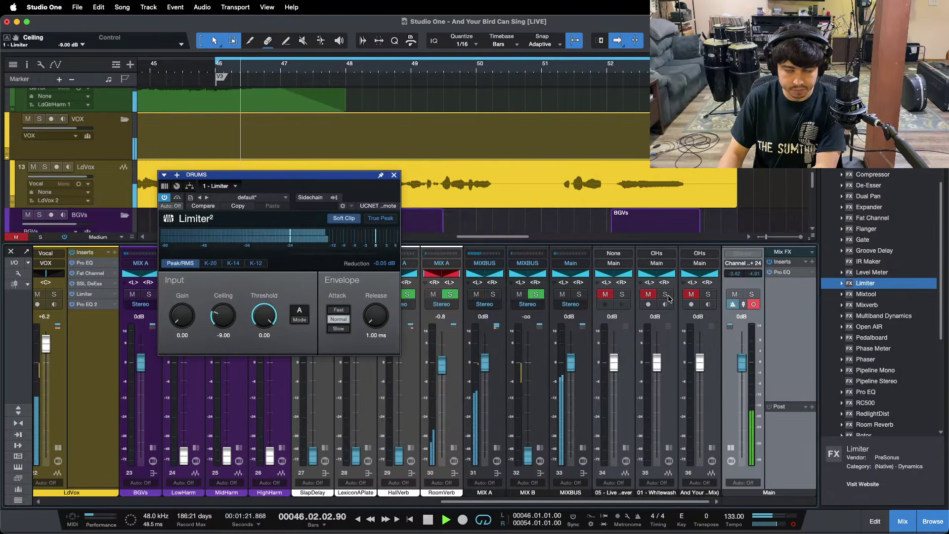
{"action": "left_click", "coordinate": [649, 295]}
{"action": "left_click", "coordinate": [665, 294]}
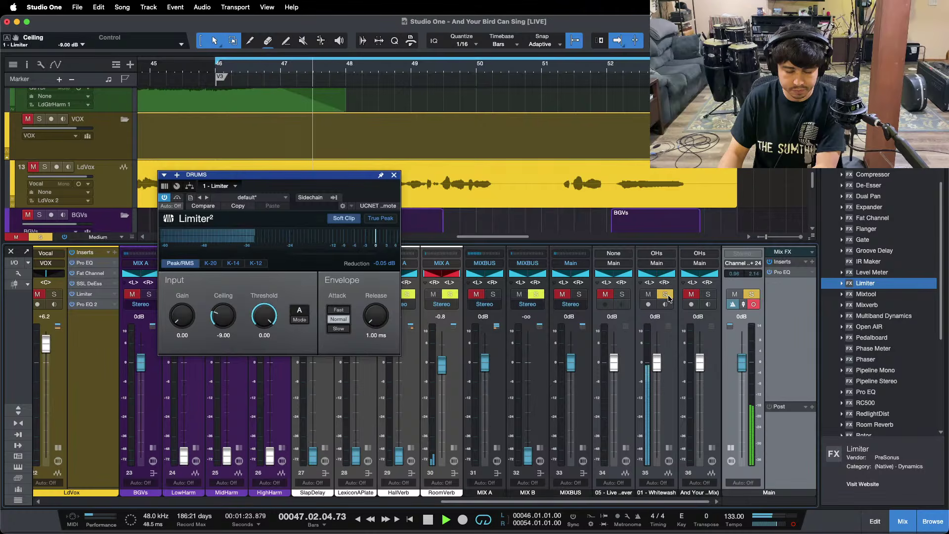
{"action": "left_click", "coordinate": [668, 296]}
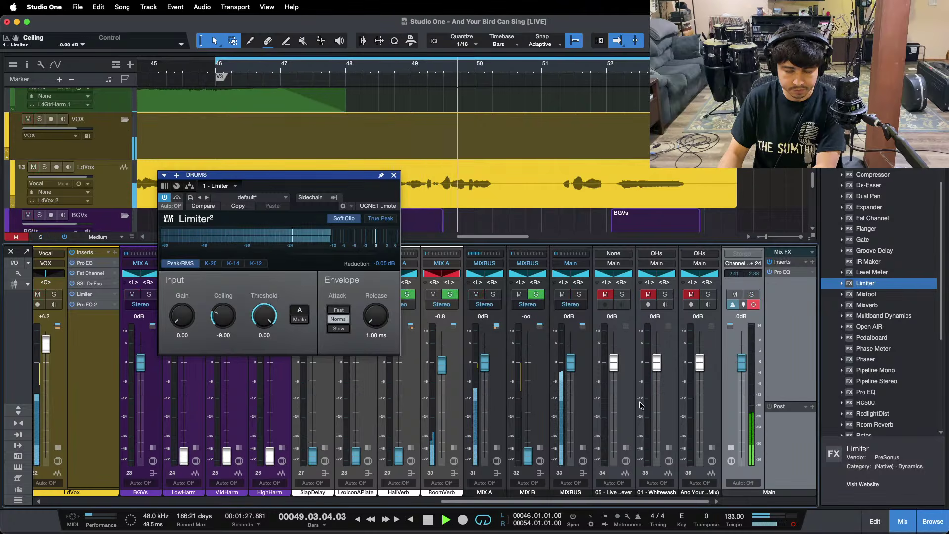
Close the DRUMS Limiter, open the SnareLvl channel's Pro EQ 2, and set its 8 kHz high band gain to -0.48 dB
{"action": "left_click_drag", "start_coordinate": [451, 501], "coordinate": [56, 498]}
{"action": "left_click", "coordinate": [393, 176]}
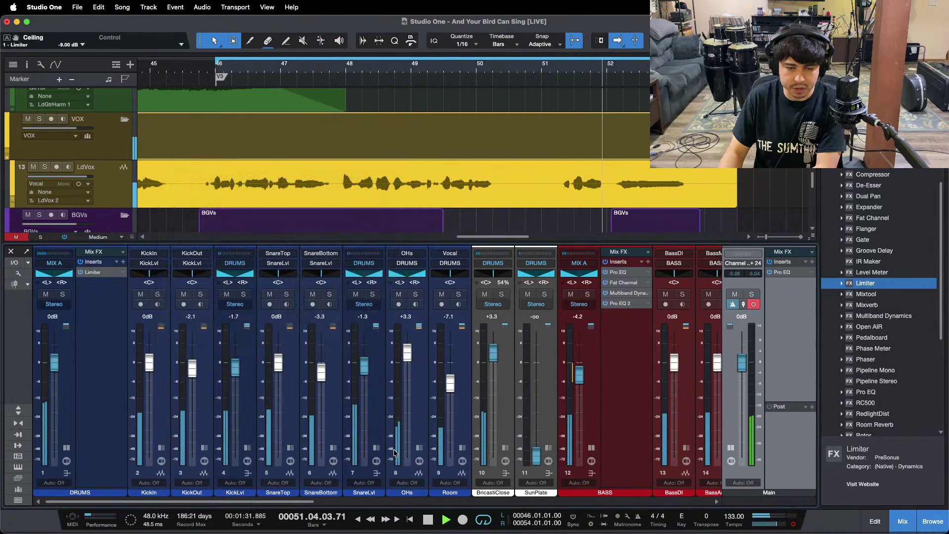
{"action": "left_click", "coordinate": [376, 448]}
{"action": "left_click", "coordinate": [403, 324]}
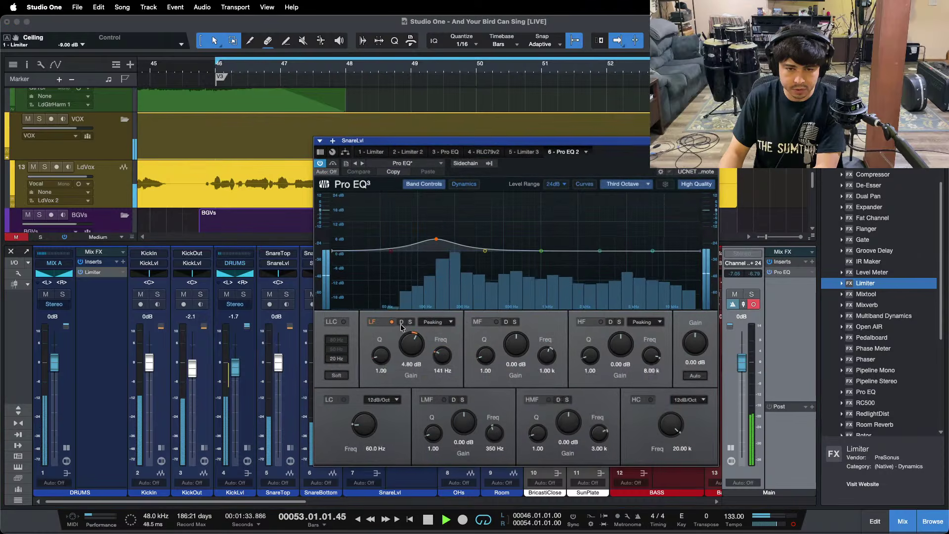
{"action": "scroll", "coordinate": [621, 348], "scroll_direction": "down", "scroll_amount": 1}
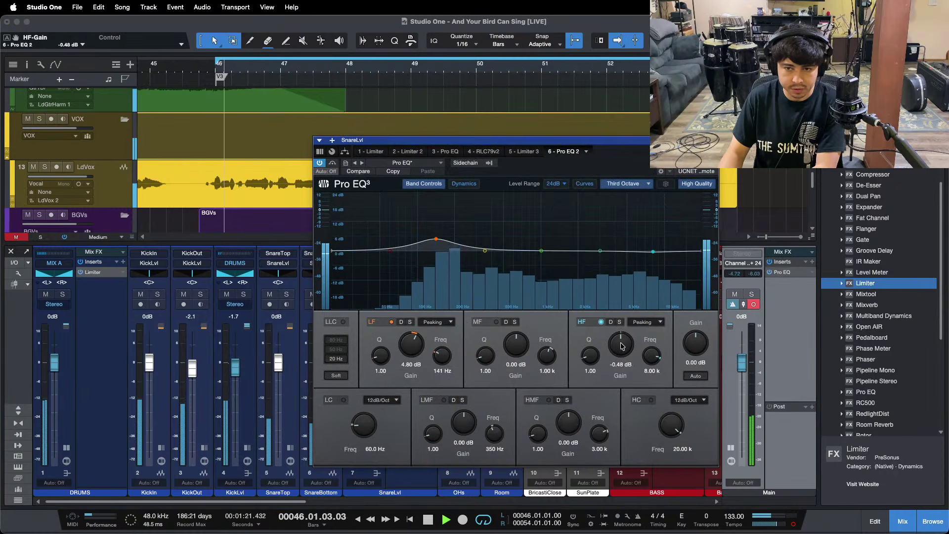
Move the SnareLvl EQ window aside and compare the mix with the 01 - Whitewash reference by toggling its solo during playback
{"action": "left_click_drag", "start_coordinate": [173, 502], "coordinate": [577, 500]}
{"action": "left_click_drag", "start_coordinate": [575, 140], "coordinate": [380, 144]}
{"action": "left_click", "coordinate": [666, 295]}
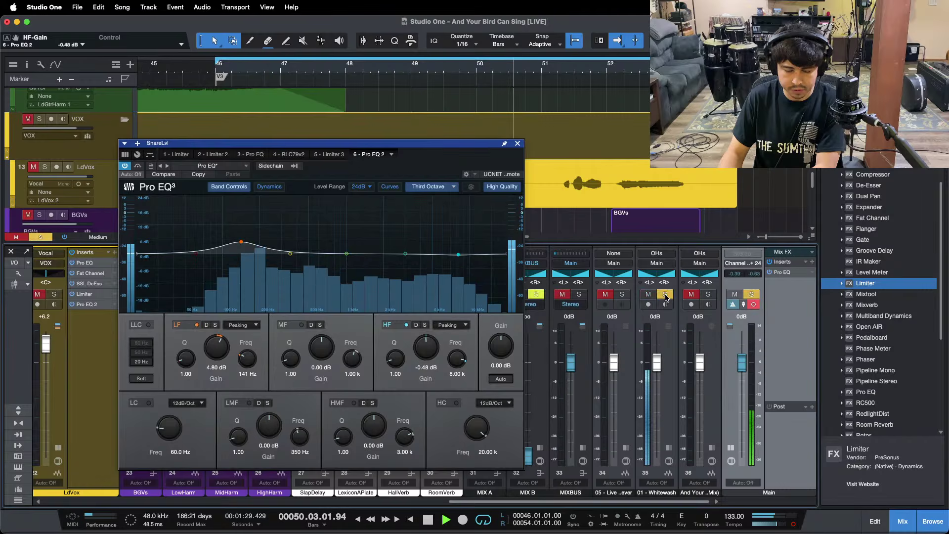
{"action": "left_click", "coordinate": [666, 295]}
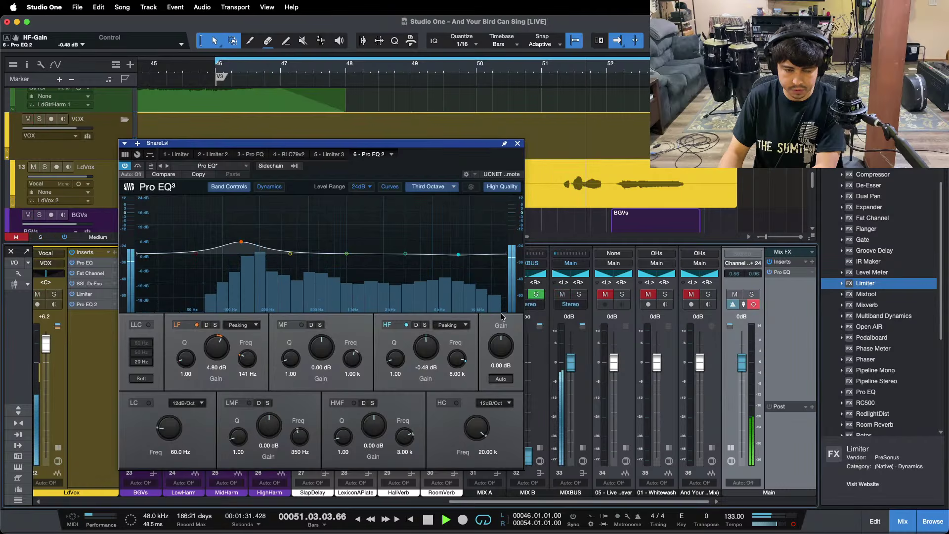
{"action": "key", "text": "space"}
{"action": "key", "text": "space"}
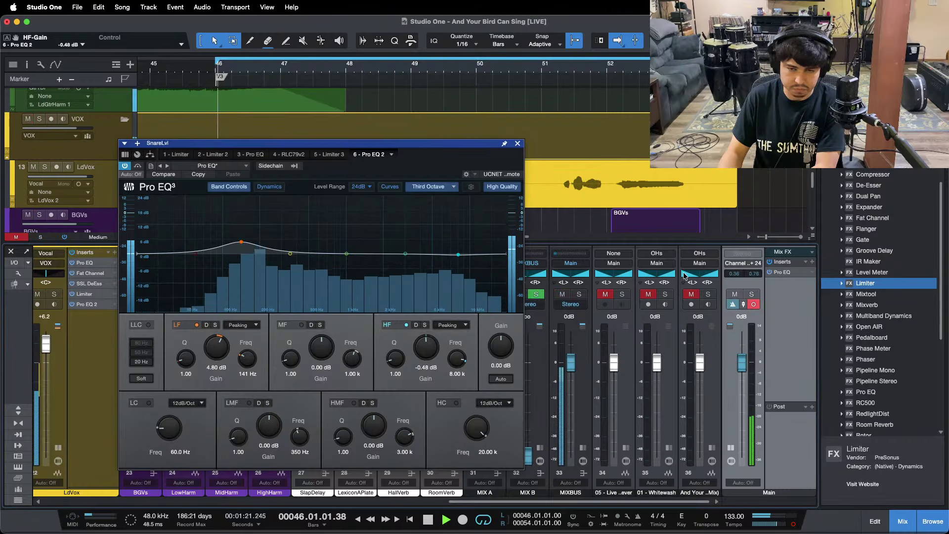
{"action": "left_click", "coordinate": [665, 295]}
{"action": "left_click", "coordinate": [666, 295]}
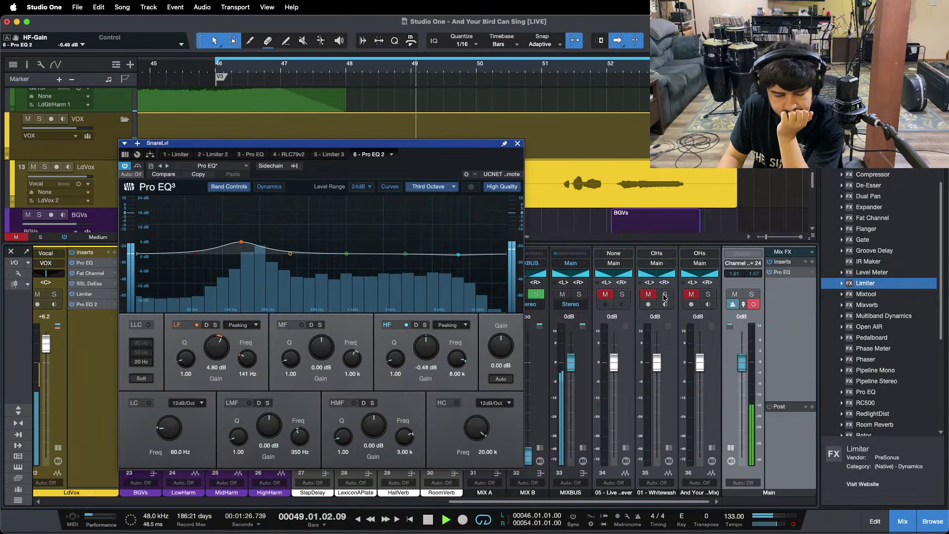
{"action": "left_click", "coordinate": [665, 295]}
{"action": "left_click", "coordinate": [665, 297]}
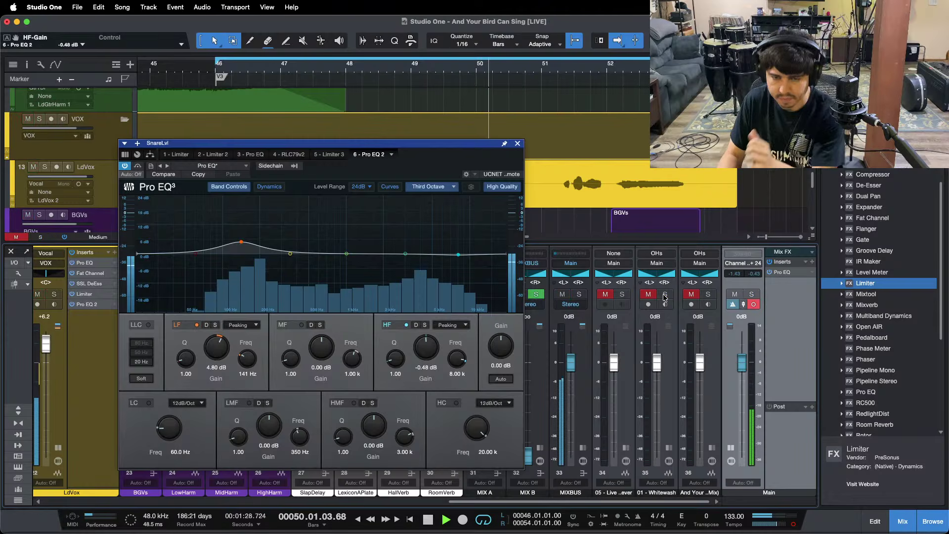
Reset the SnareLvl Pro EQ 2's high band gain to 0.00 dB and turn that band off
{"action": "left_click", "coordinate": [427, 347], "text": "super"}
{"action": "left_click", "coordinate": [407, 325]}
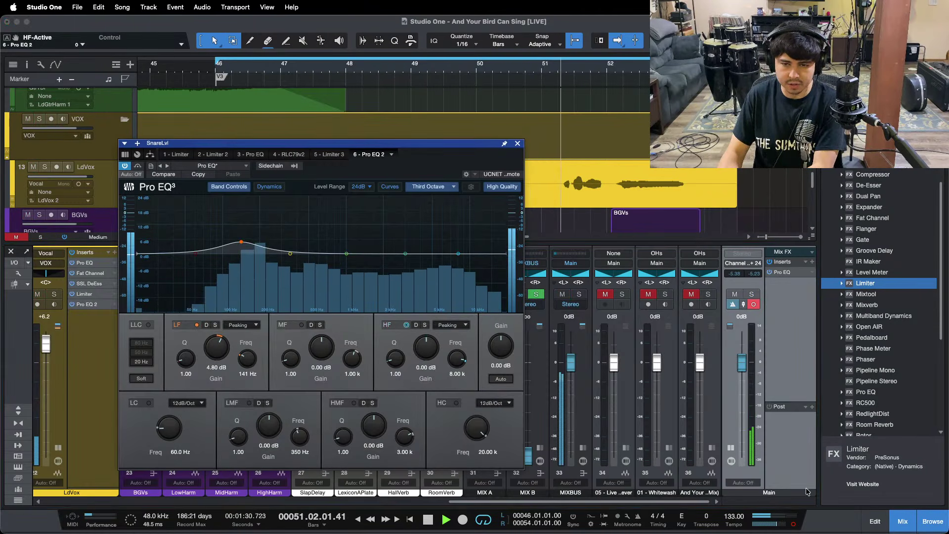
Switch the Main output from mono to stereo and compare the mix with the 05 - Live reference from the loop start
{"action": "left_click", "coordinate": [754, 304]}
{"action": "key", "text": "KP_1"}
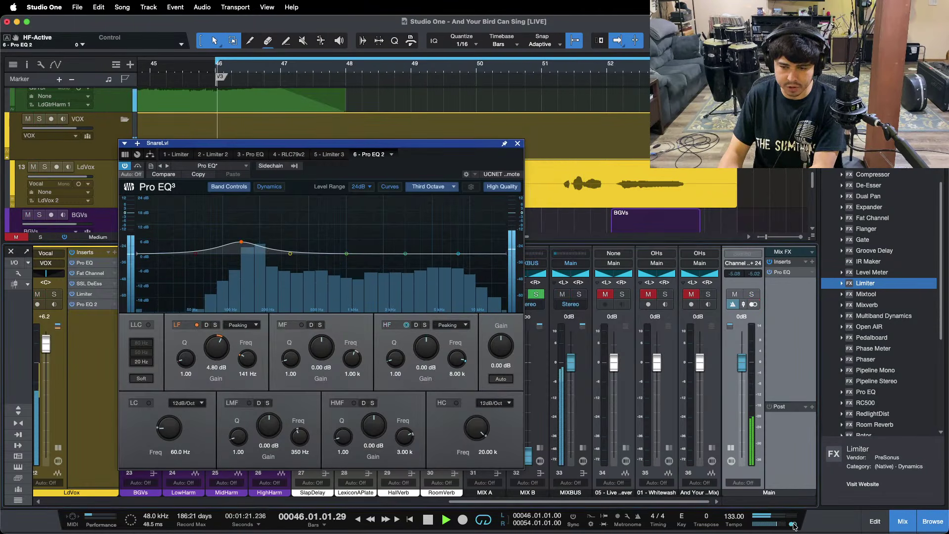
{"action": "left_click", "coordinate": [622, 295]}
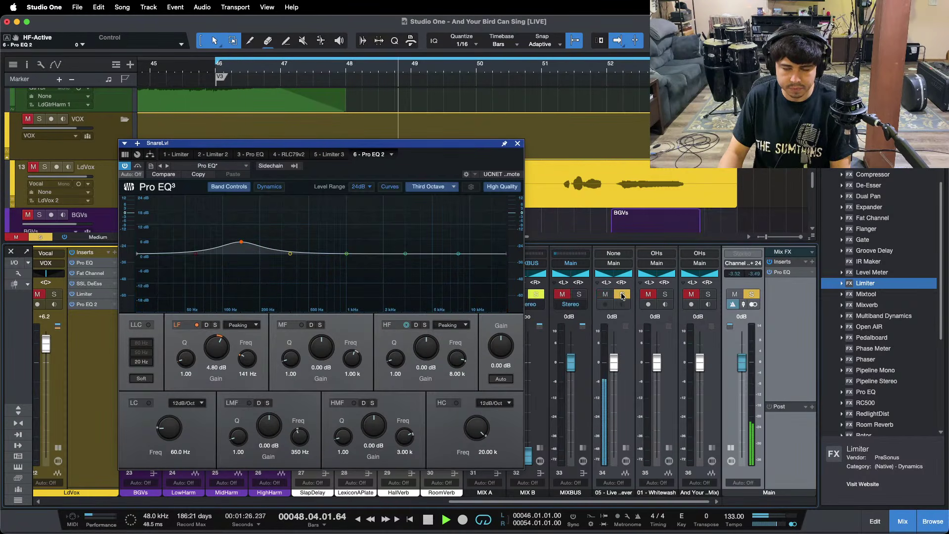
{"action": "left_click", "coordinate": [622, 294]}
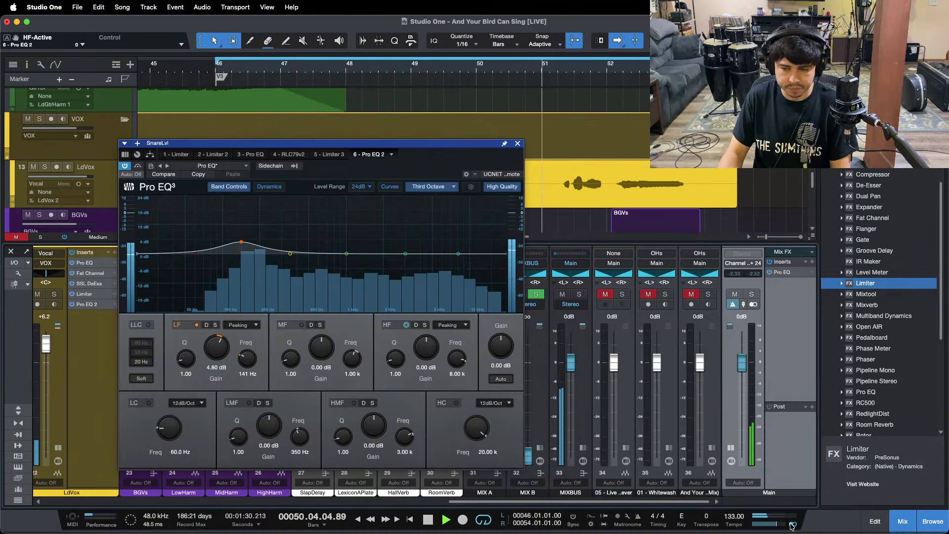
Open the Main channel's Pro EQ and set its high cut to 5.02 kHz and its low cut to 2.05 kHz
{"action": "left_click", "coordinate": [783, 272]}
{"action": "left_click_drag", "start_coordinate": [466, 258], "coordinate": [436, 259]}
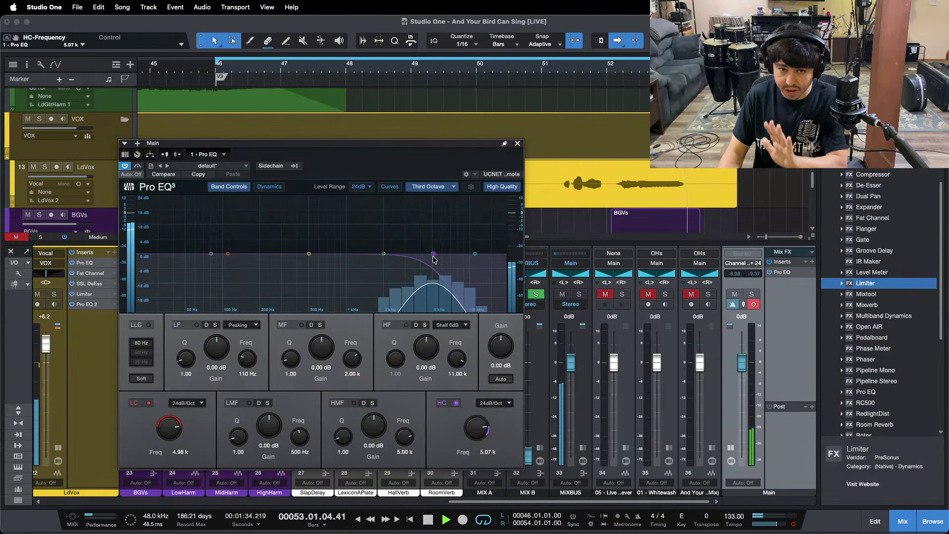
{"action": "left_click_drag", "start_coordinate": [174, 423], "coordinate": [177, 428]}
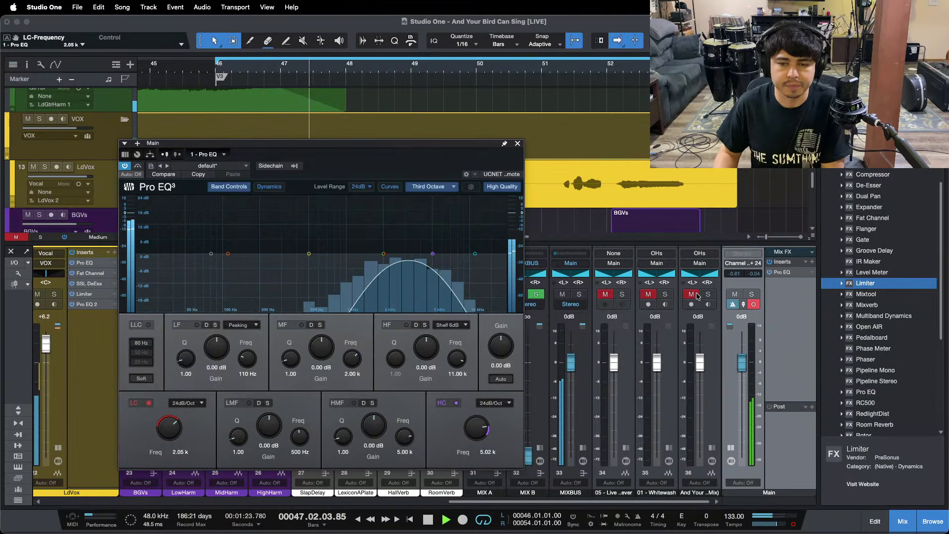
Compare the band-limited mix in mono with the 05 - Live and 01 - Whitewash references by toggling their solos
{"action": "left_click", "coordinate": [623, 295]}
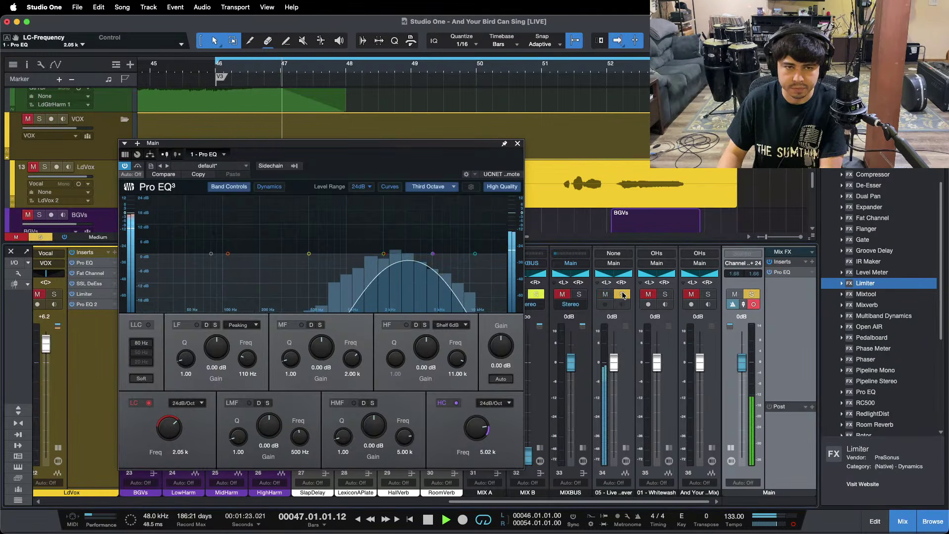
{"action": "left_click", "coordinate": [623, 295]}
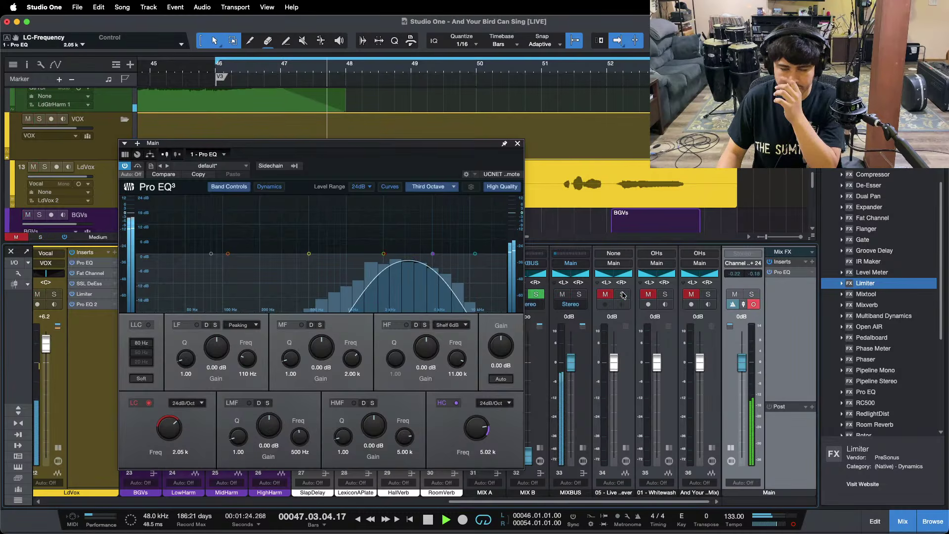
{"action": "left_click", "coordinate": [666, 296]}
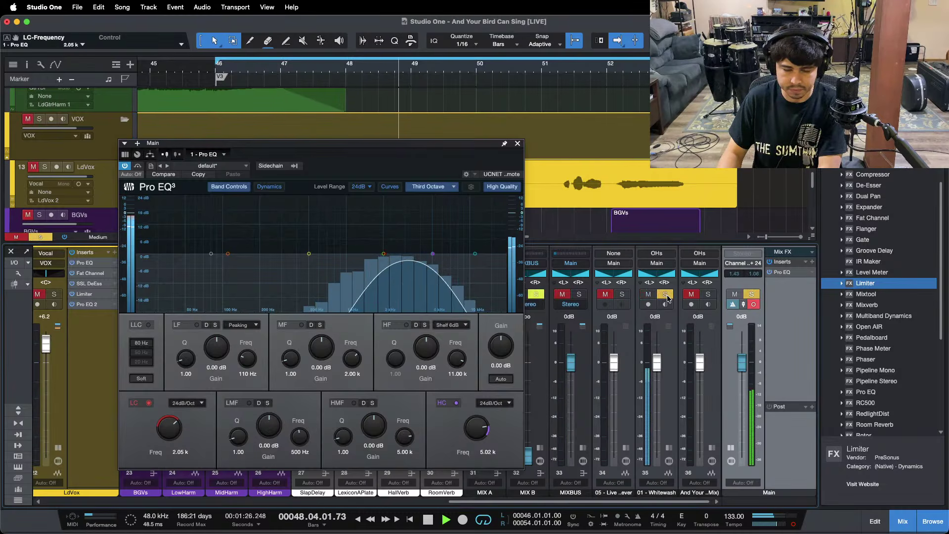
{"action": "left_click", "coordinate": [665, 295]}
{"action": "left_click", "coordinate": [665, 295]}
{"action": "left_click", "coordinate": [666, 295]}
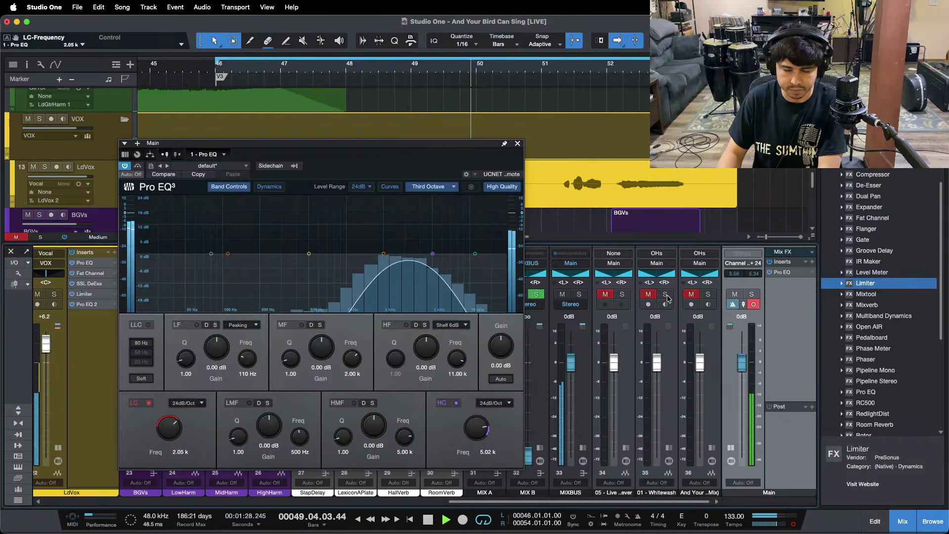
{"action": "left_click", "coordinate": [667, 295]}
{"action": "left_click", "coordinate": [667, 296]}
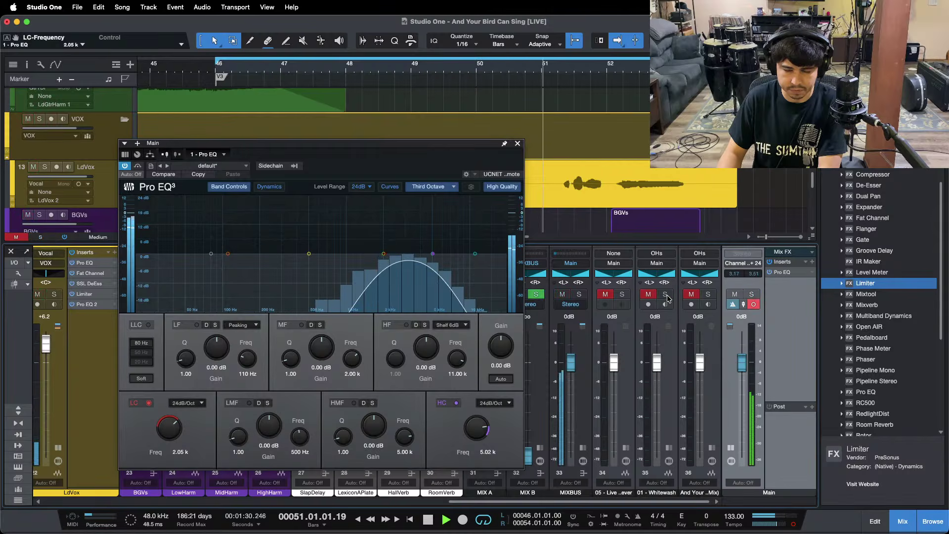
{"action": "key", "text": "KP_1"}
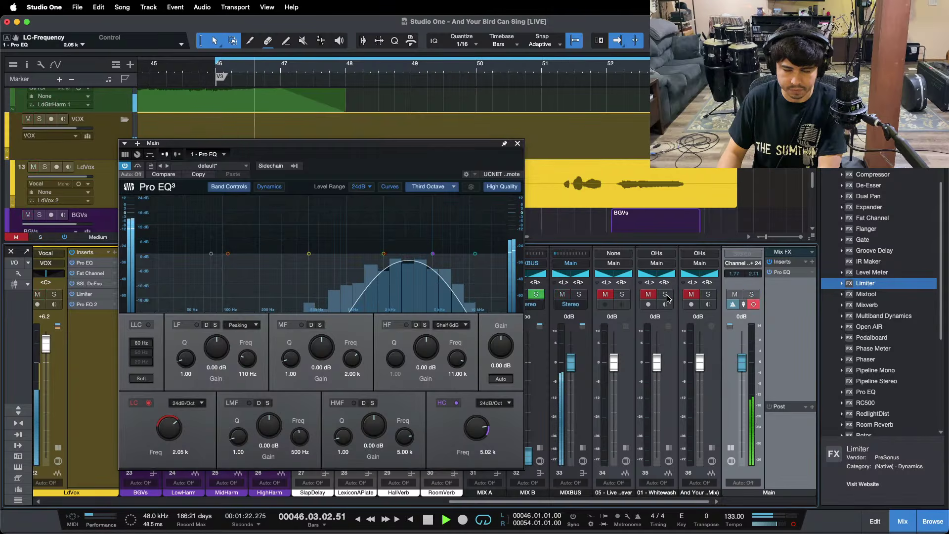
Compare the mix with the 01 - Whitewash reference by toggling its solo, and restart playback from the loop start
{"action": "left_click", "coordinate": [666, 294]}
{"action": "left_click", "coordinate": [666, 294]}
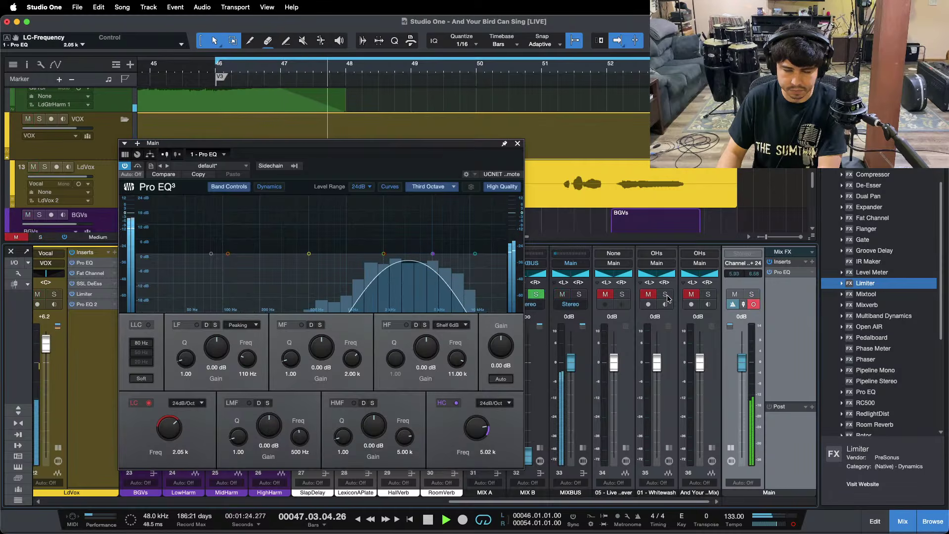
{"action": "left_click", "coordinate": [666, 295]}
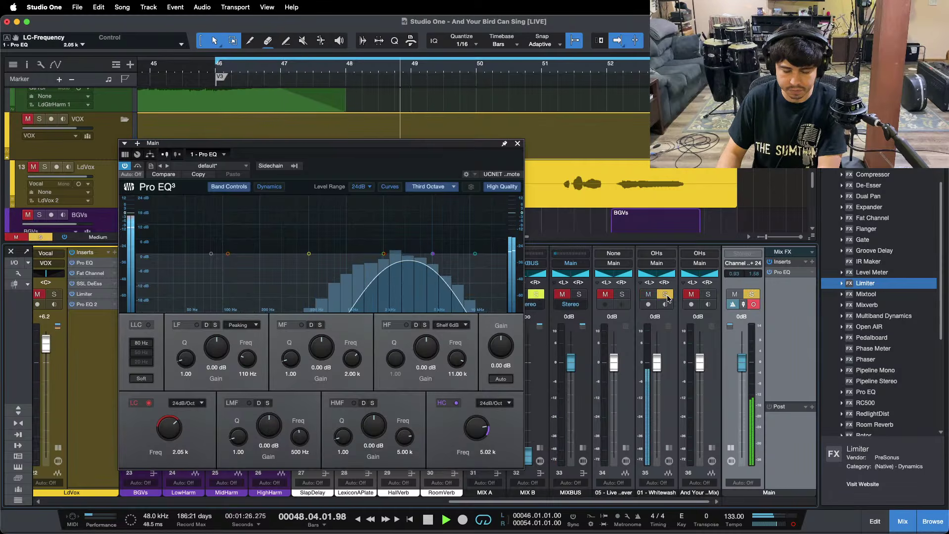
{"action": "left_click", "coordinate": [666, 296]}
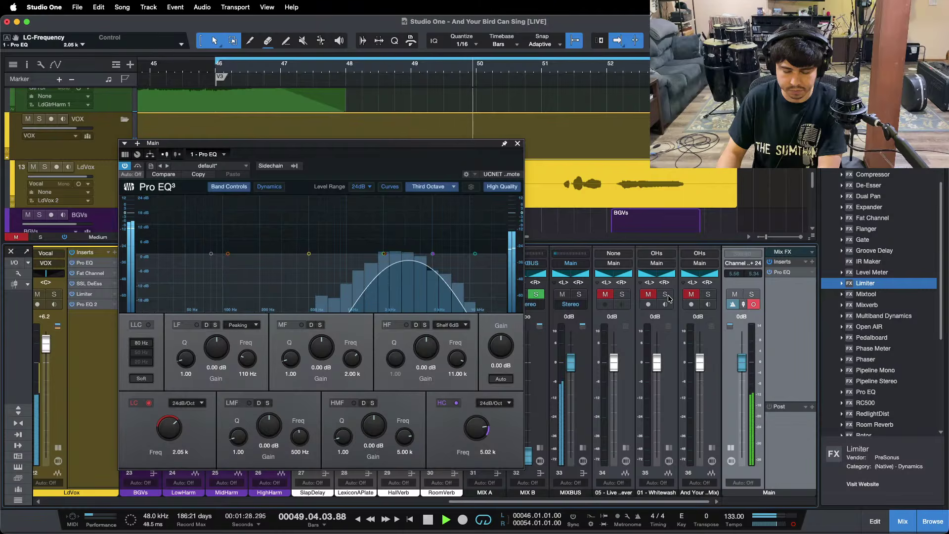
{"action": "key", "text": "KP_1"}
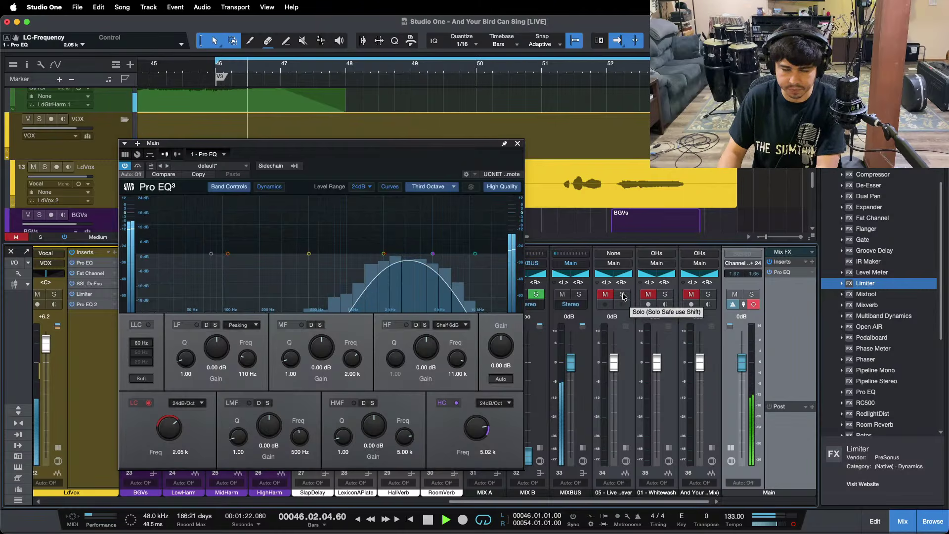
Compare the mix with the 05 - Live Forever and And Your reference tracks by briefly soloing each one
{"action": "left_click", "coordinate": [623, 294]}
{"action": "left_click", "coordinate": [623, 295]}
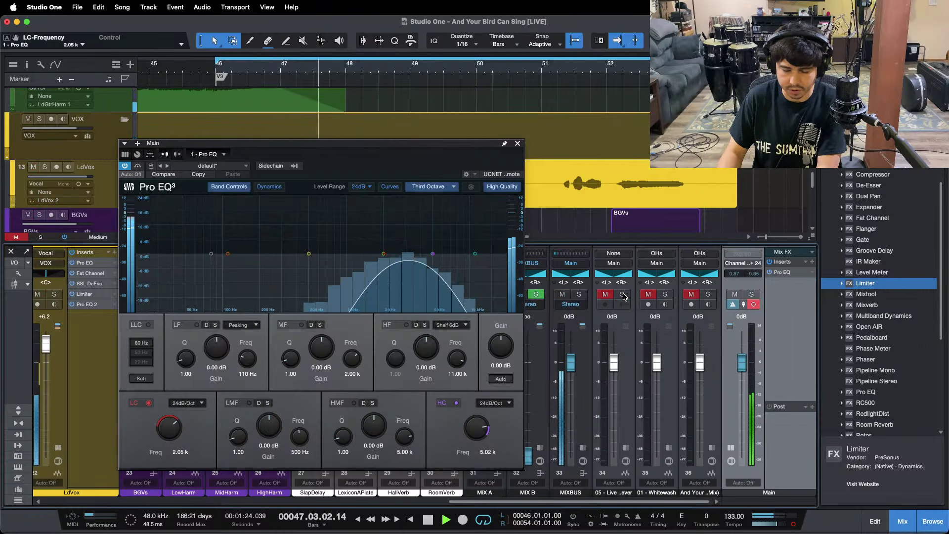
{"action": "left_click", "coordinate": [710, 295]}
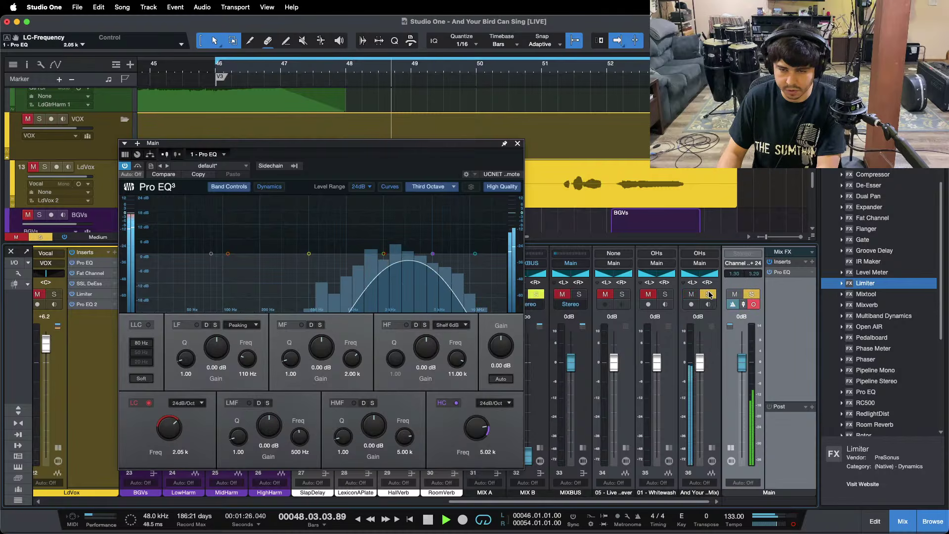
{"action": "left_click", "coordinate": [709, 295]}
{"action": "key", "text": "KP_1"}
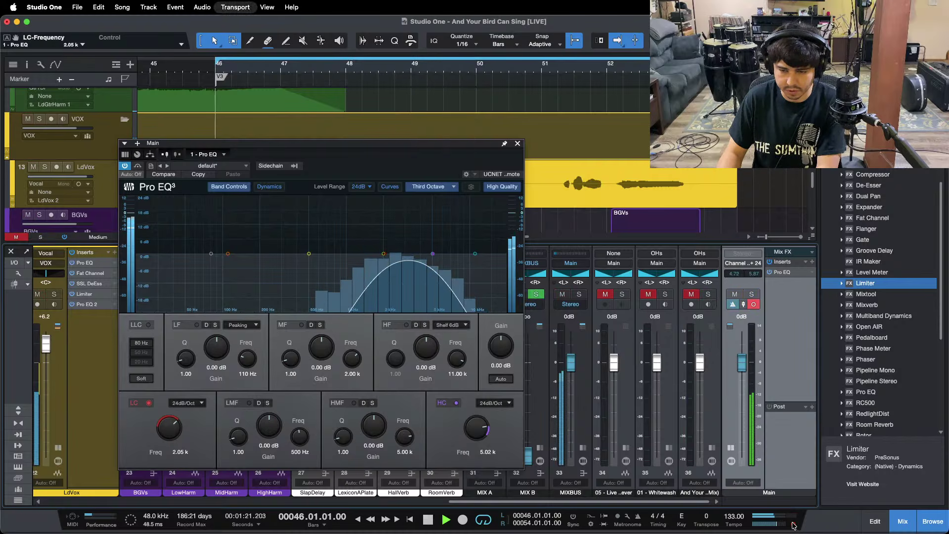
Switch the main output to stereo and compare the mix with the 05 - Live Forever reference
{"action": "left_click", "coordinate": [795, 525]}
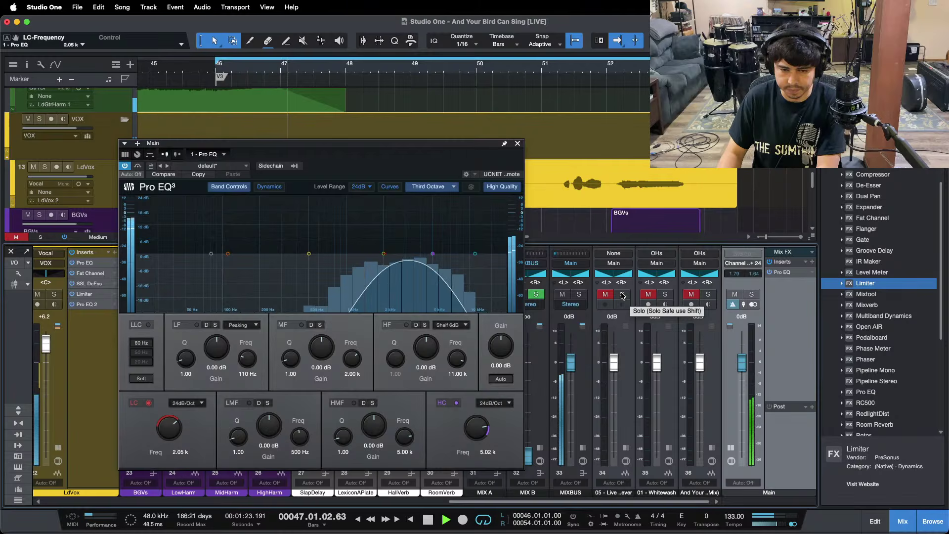
{"action": "left_click", "coordinate": [623, 295]}
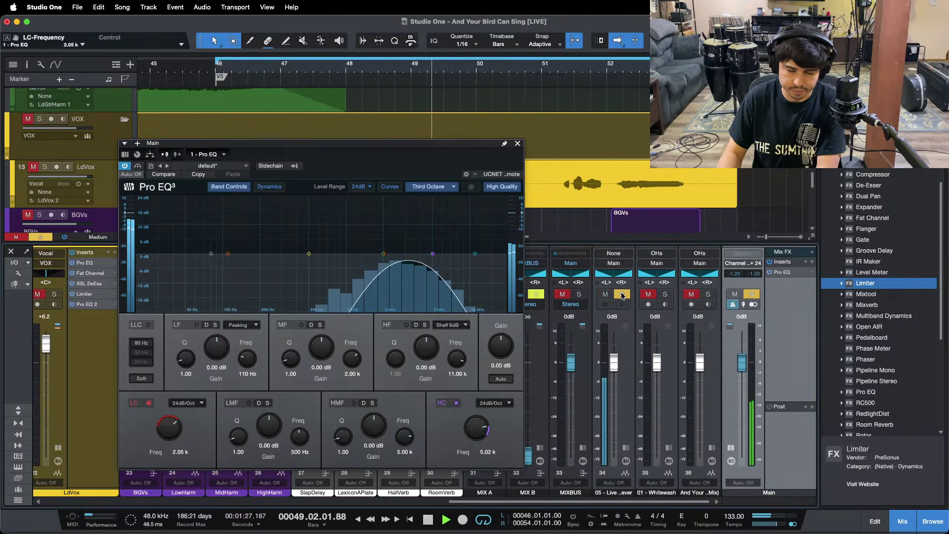
{"action": "left_click", "coordinate": [623, 295]}
{"action": "mouse_move", "coordinate": [815, 532]}
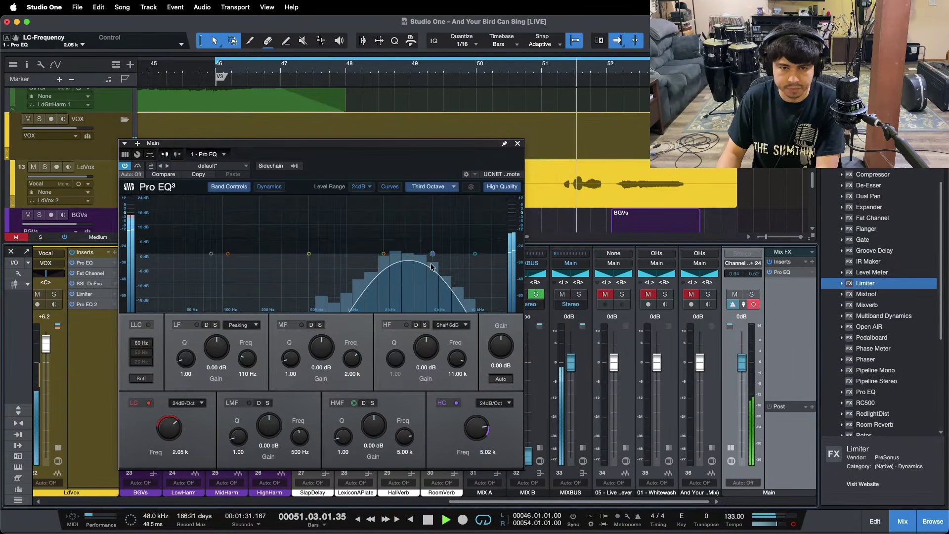
Set the main Pro EQ high cut to 2.00 kHz and low cut to 957 Hz, and compare the mix with the Whitewash reference
{"action": "left_click_drag", "start_coordinate": [432, 260], "coordinate": [385, 263]}
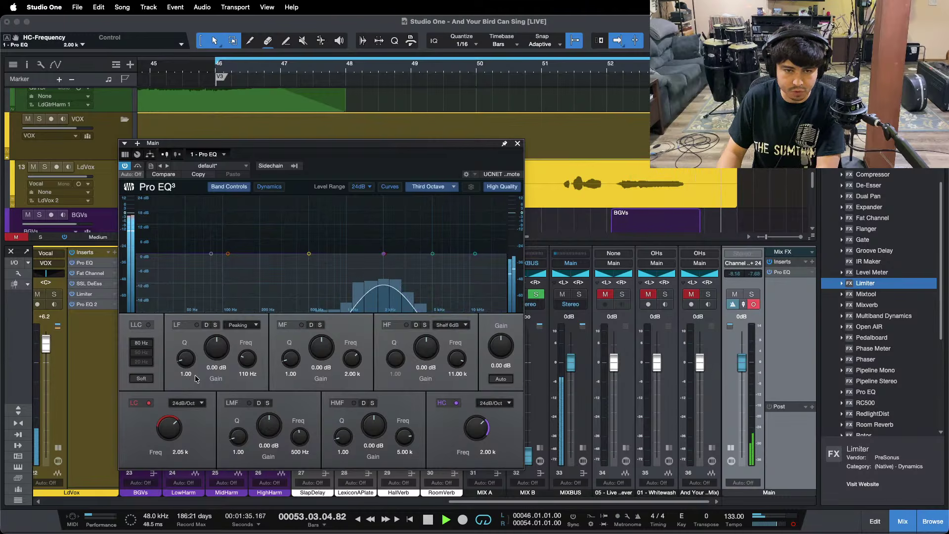
{"action": "left_click_drag", "start_coordinate": [172, 426], "coordinate": [169, 432]}
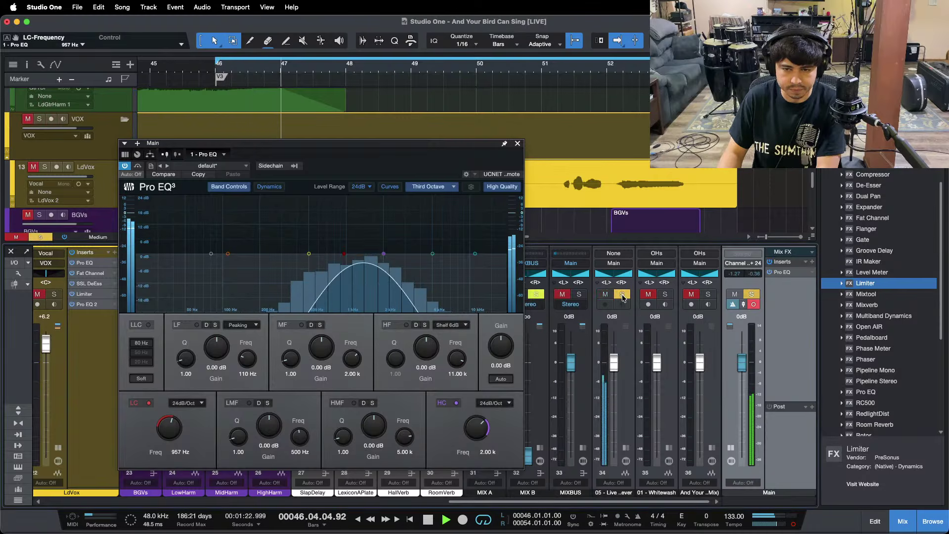
{"action": "left_click", "coordinate": [667, 295]}
{"action": "left_click", "coordinate": [667, 295]}
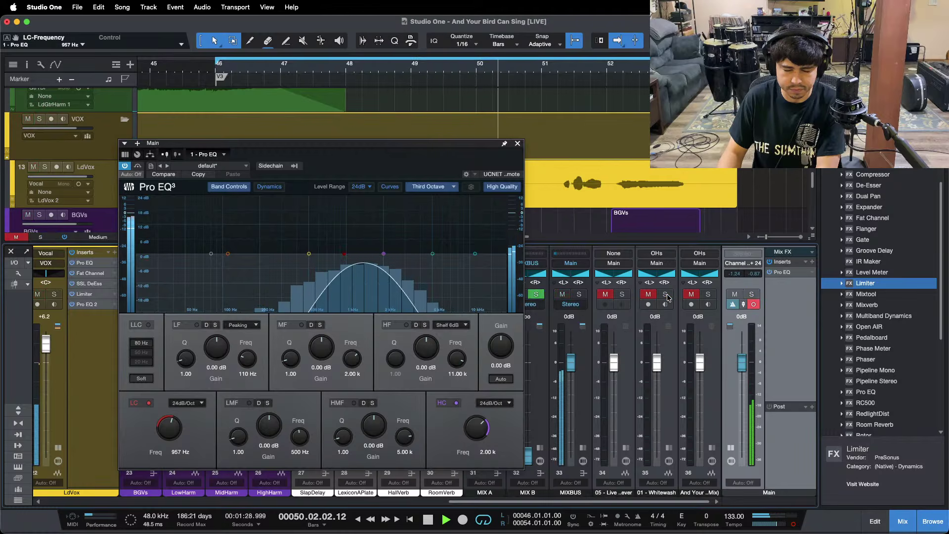
{"action": "left_click", "coordinate": [667, 295]}
{"action": "left_click", "coordinate": [667, 295]}
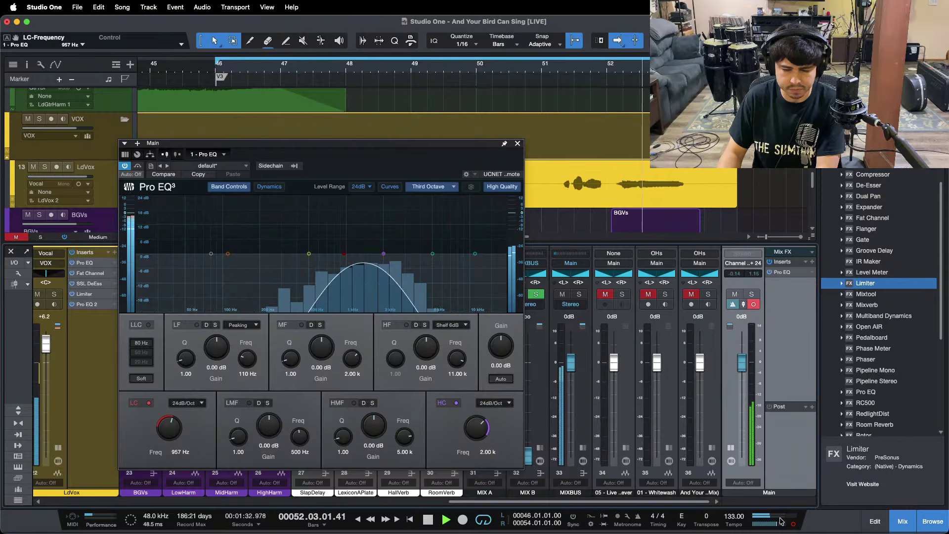
Switch the main output to stereo, restart the loop and compare the mix with the Live Forever reference in the 957 Hz to 2.00 kHz band
{"action": "left_click", "coordinate": [795, 524]}
{"action": "key", "text": "KP_1"}
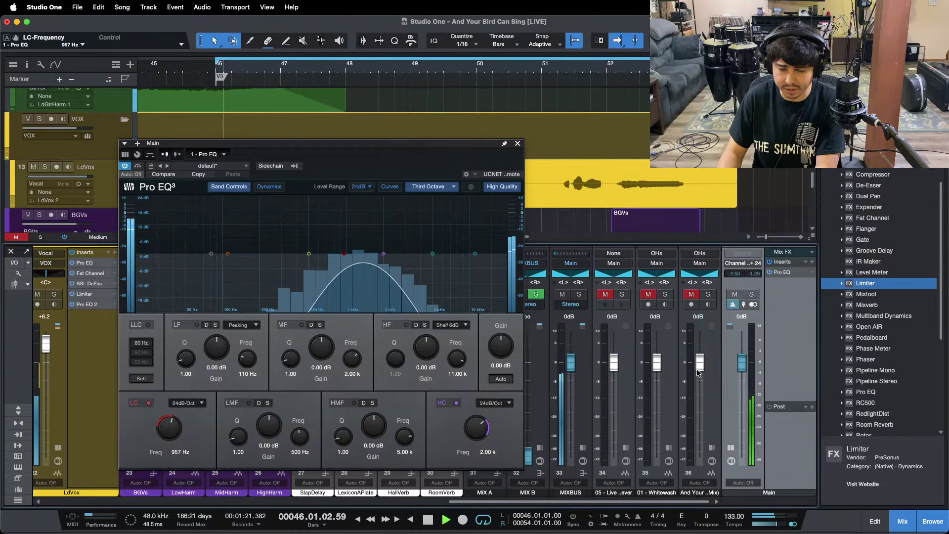
{"action": "left_click", "coordinate": [621, 296]}
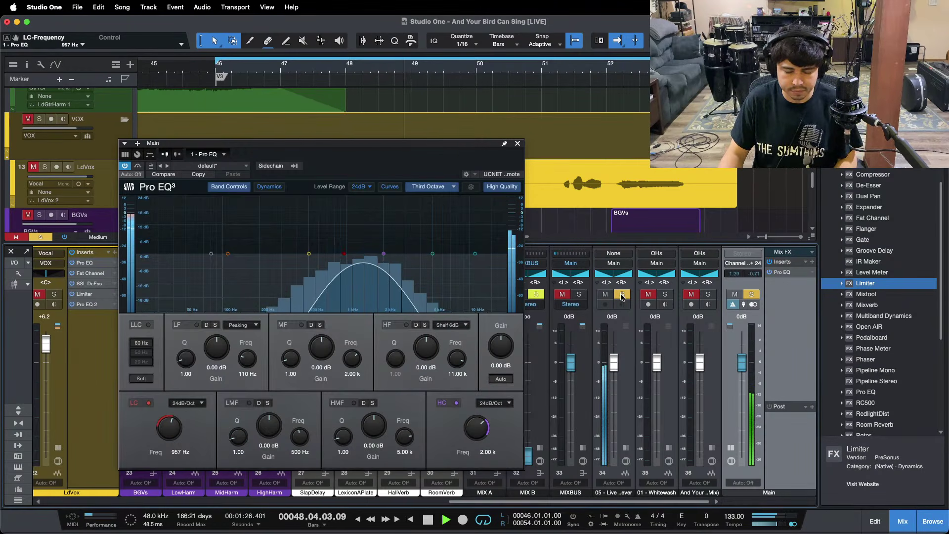
{"action": "left_click", "coordinate": [622, 295]}
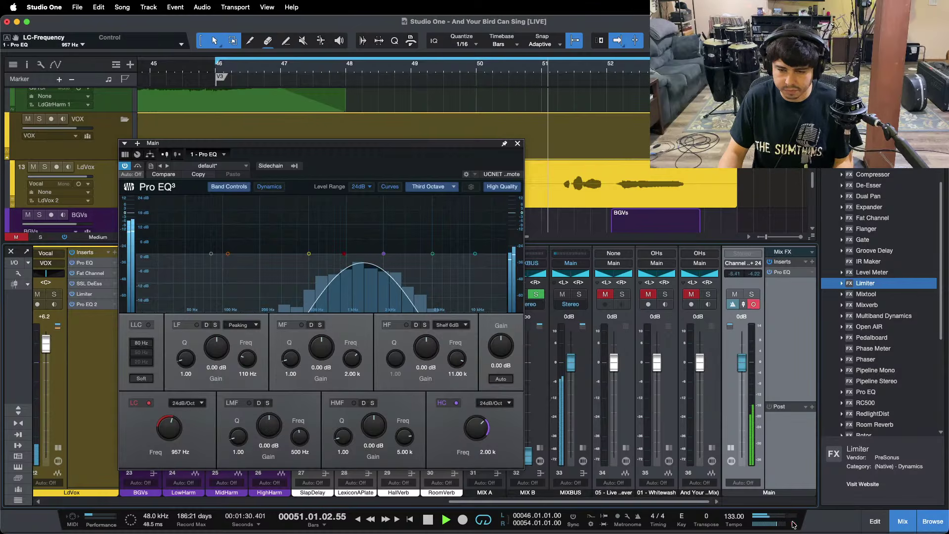
Lower the main Pro EQ listening band to a 1.00 kHz high cut and a 480 Hz low cut
{"action": "left_click_drag", "start_coordinate": [384, 254], "coordinate": [346, 257]}
{"action": "scroll", "coordinate": [180, 429], "scroll_direction": "down", "scroll_amount": 3}
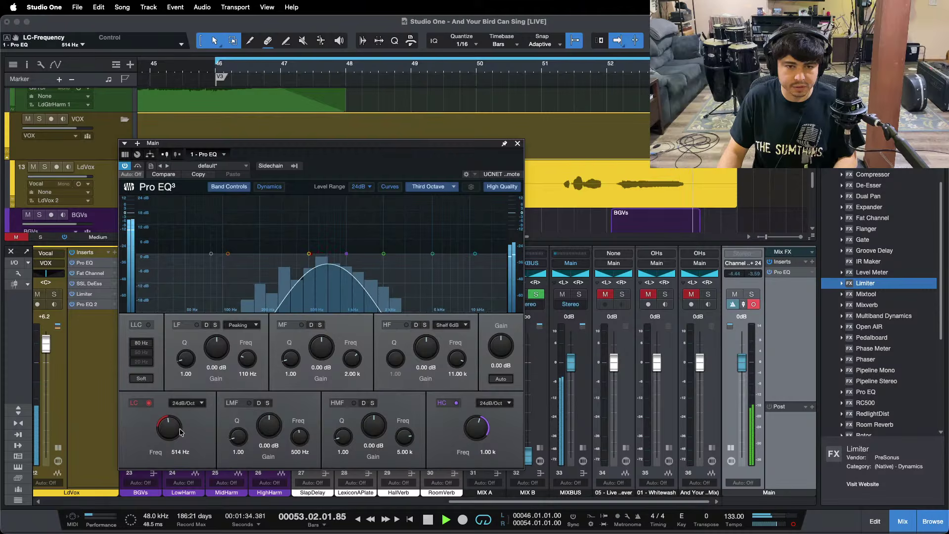
{"action": "scroll", "coordinate": [180, 432], "scroll_direction": "down", "scroll_amount": 1}
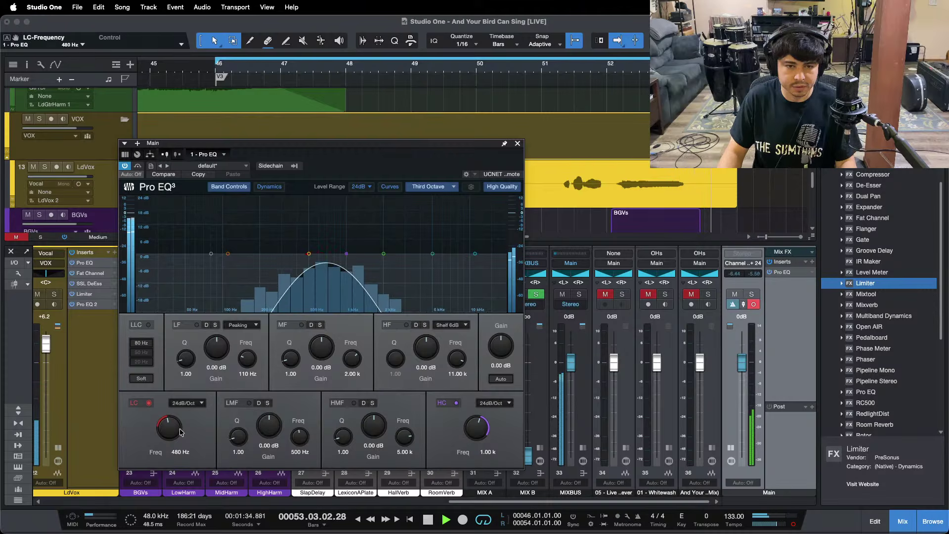
Compare the mix with the Live Forever and Whitewash references by repeatedly toggling each one's solo
{"action": "left_click", "coordinate": [623, 295]}
{"action": "left_click", "coordinate": [622, 295]}
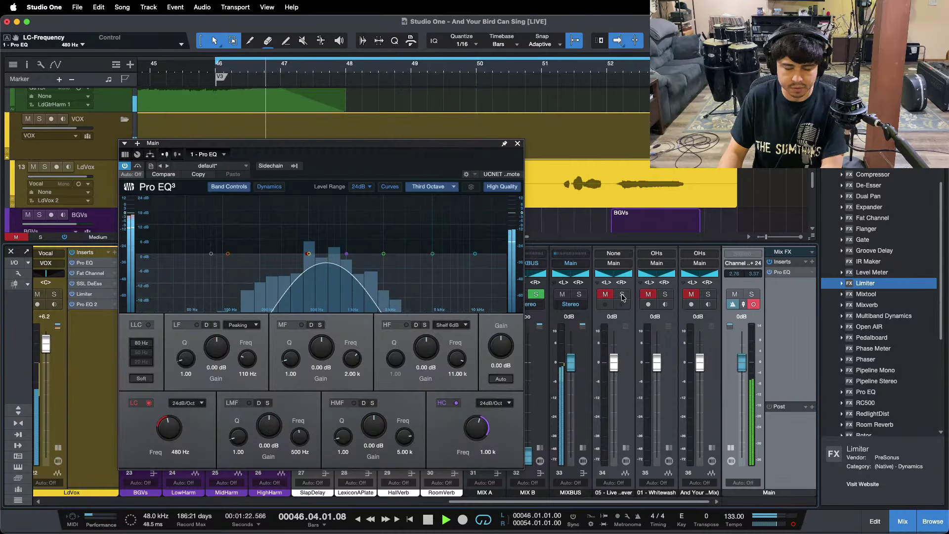
{"action": "left_click", "coordinate": [623, 295]}
{"action": "left_click", "coordinate": [623, 295]}
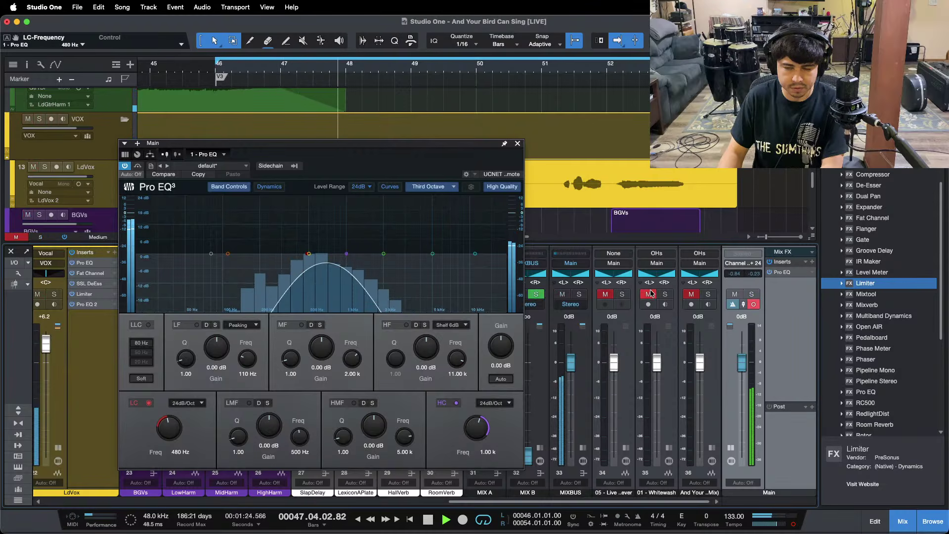
{"action": "left_click", "coordinate": [666, 295]}
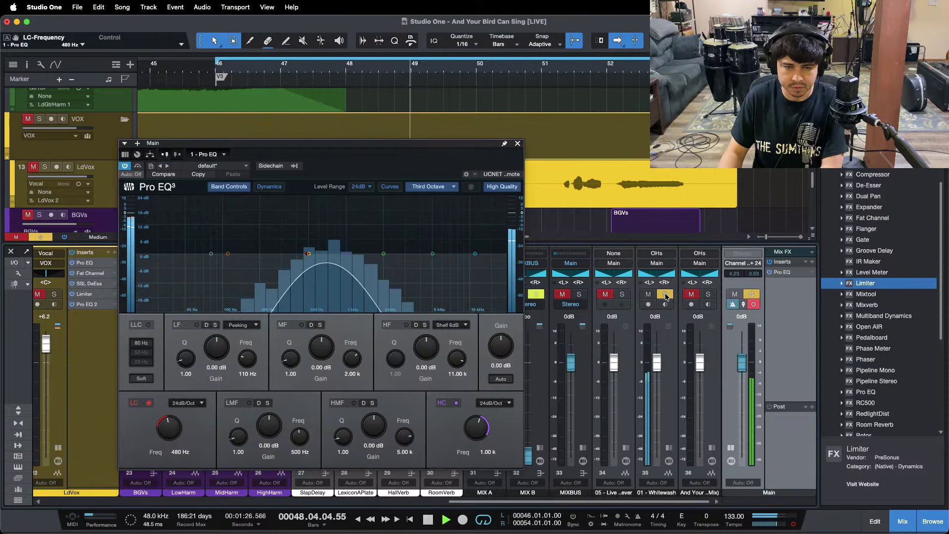
{"action": "left_click", "coordinate": [665, 296]}
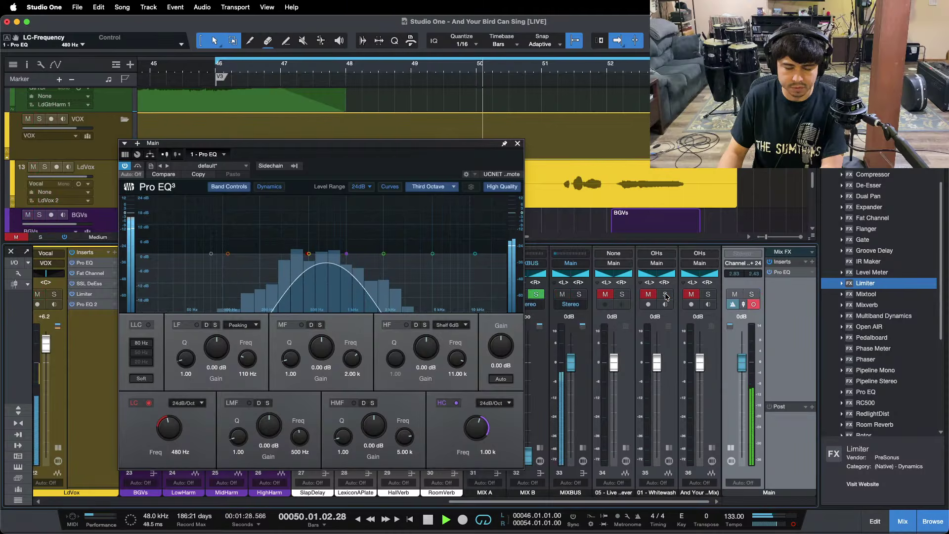
{"action": "left_click", "coordinate": [666, 295]}
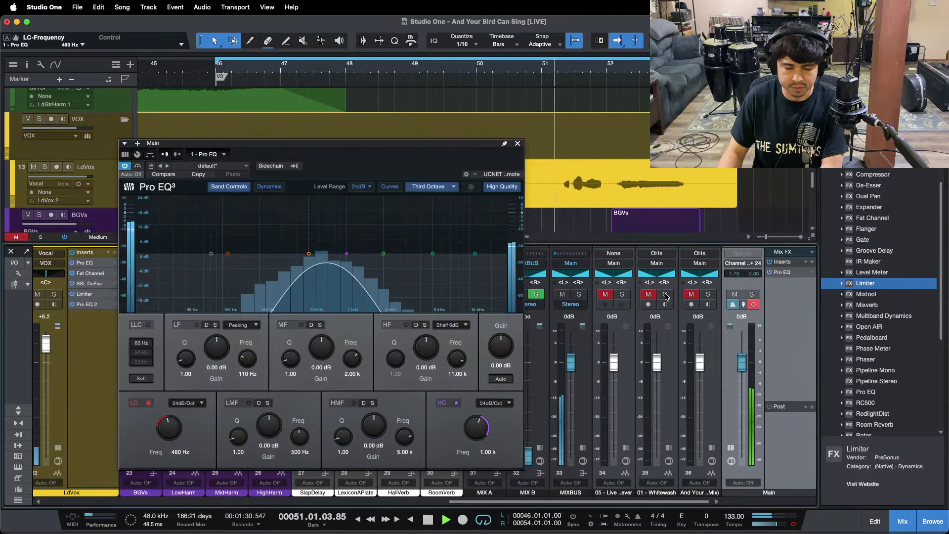
{"action": "left_click", "coordinate": [666, 296]}
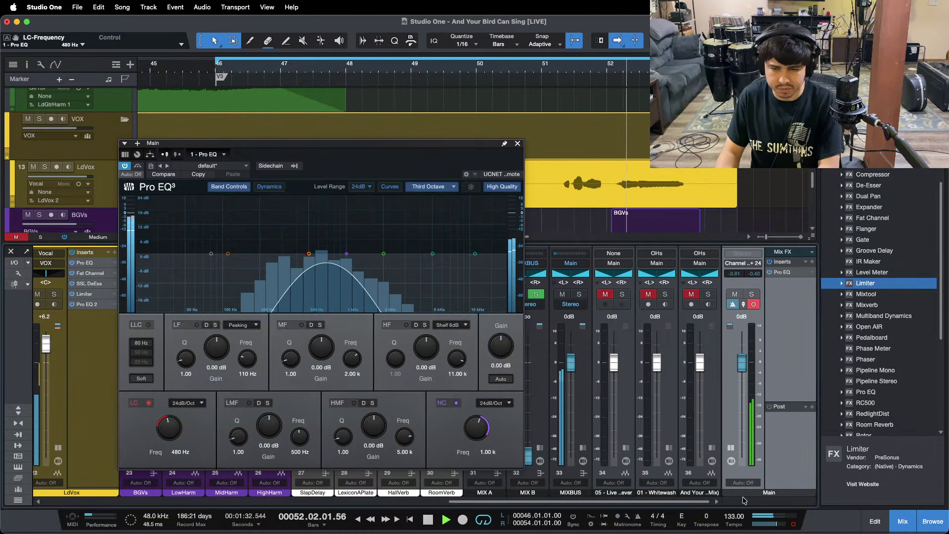
Restart the loop with the main output in stereo, compare with the Live Forever reference and close its channel editor
{"action": "key", "text": "KP_1"}
{"action": "left_click", "coordinate": [793, 524]}
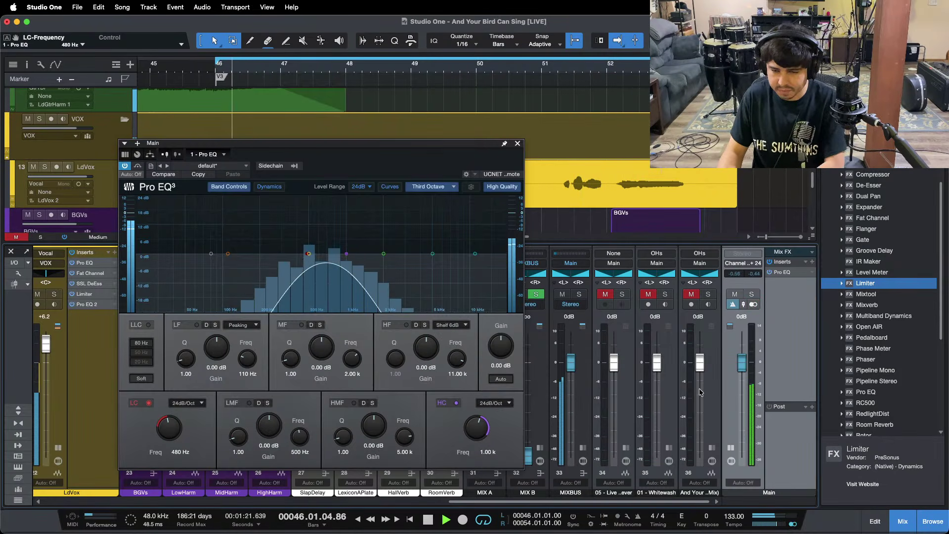
{"action": "left_click", "coordinate": [623, 302]}
{"action": "left_click", "coordinate": [623, 297]}
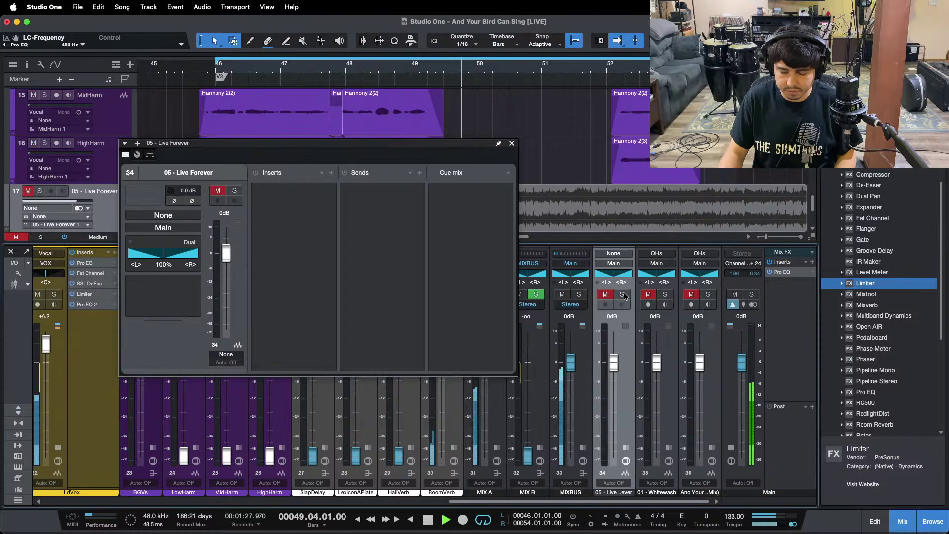
{"action": "left_click", "coordinate": [623, 295]}
{"action": "left_click", "coordinate": [605, 295]}
{"action": "left_click", "coordinate": [511, 144]}
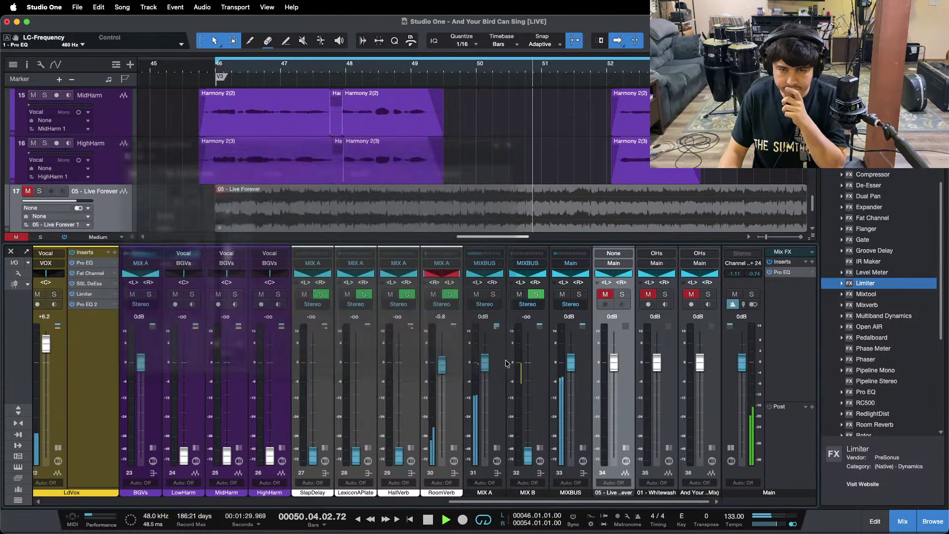
Close the Main Pro EQ window and open Pro EQ 2 on the RhythmGtrL channel
{"action": "scroll", "coordinate": [388, 434], "scroll_direction": "left", "scroll_amount": 6}
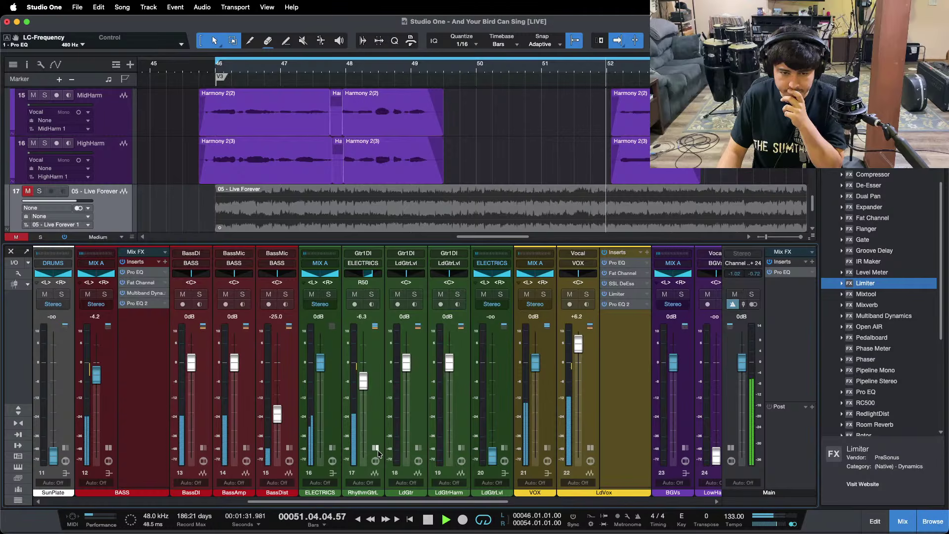
{"action": "double_click", "coordinate": [376, 385]}
{"action": "double_click", "coordinate": [401, 294]}
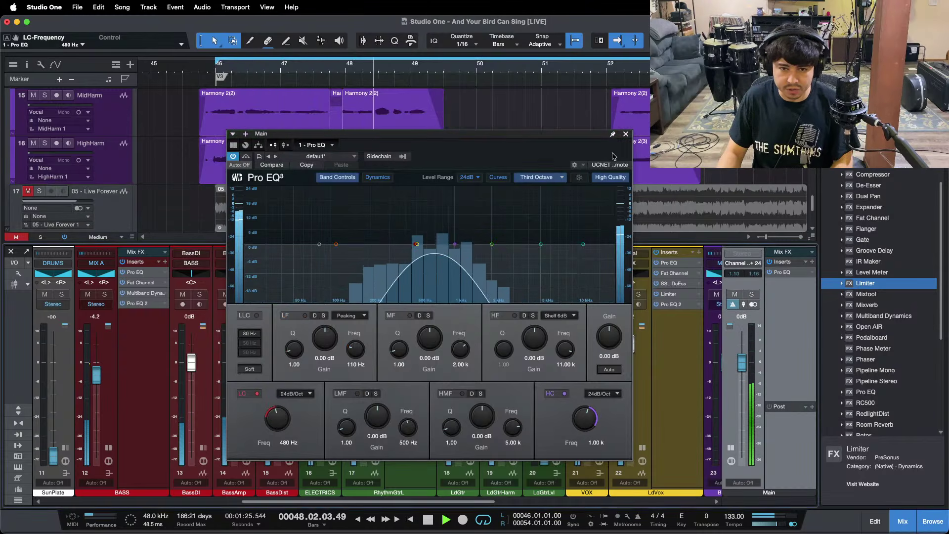
{"action": "left_click", "coordinate": [626, 134]}
{"action": "left_click", "coordinate": [414, 296]}
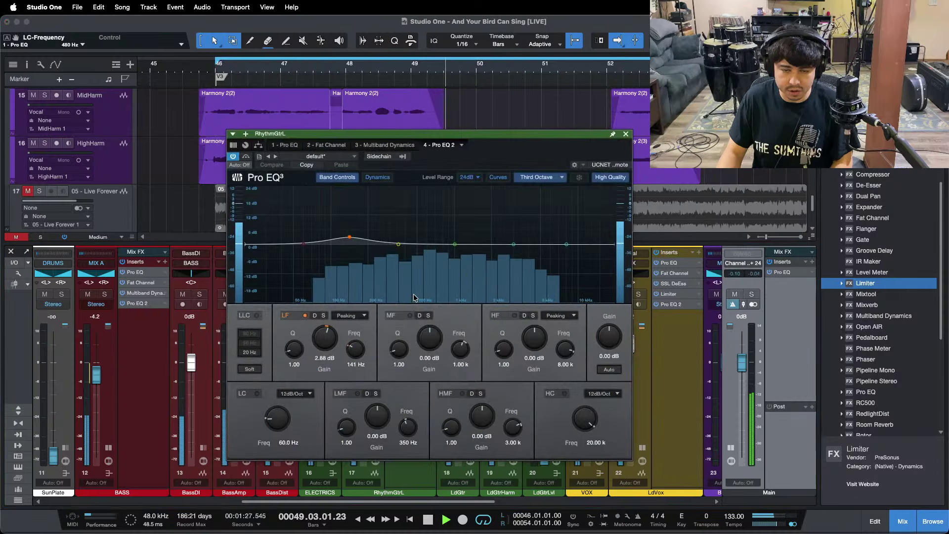
Shape the RhythmGtrL Pro EQ 2 mid band at 706 Hz with Q 0.70 and a gain of 0.48 dB
{"action": "scroll", "coordinate": [437, 236], "scroll_direction": "down", "scroll_amount": 3}
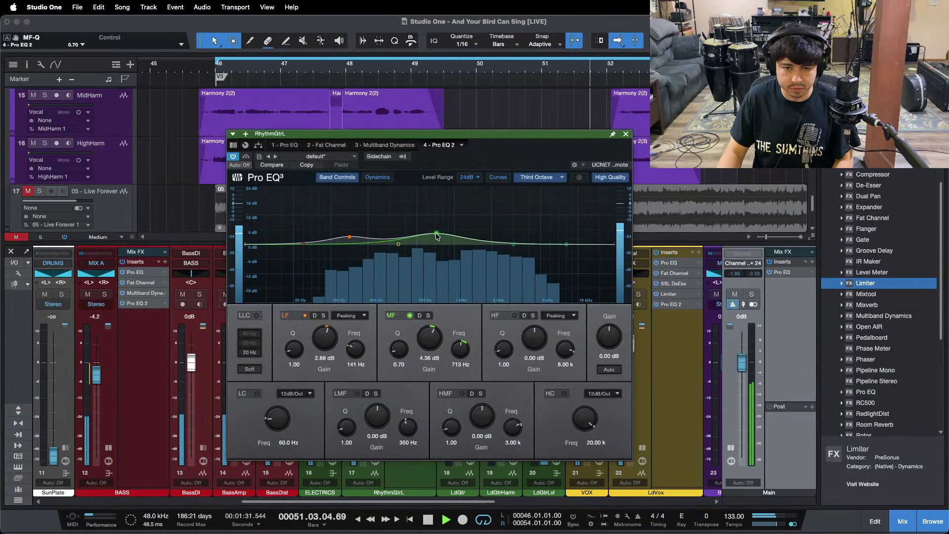
{"action": "left_click_drag", "start_coordinate": [436, 235], "coordinate": [436, 235]}
{"action": "left_click", "coordinate": [431, 342], "text": "super"}
{"action": "scroll", "coordinate": [431, 342], "scroll_direction": "up", "scroll_amount": 2}
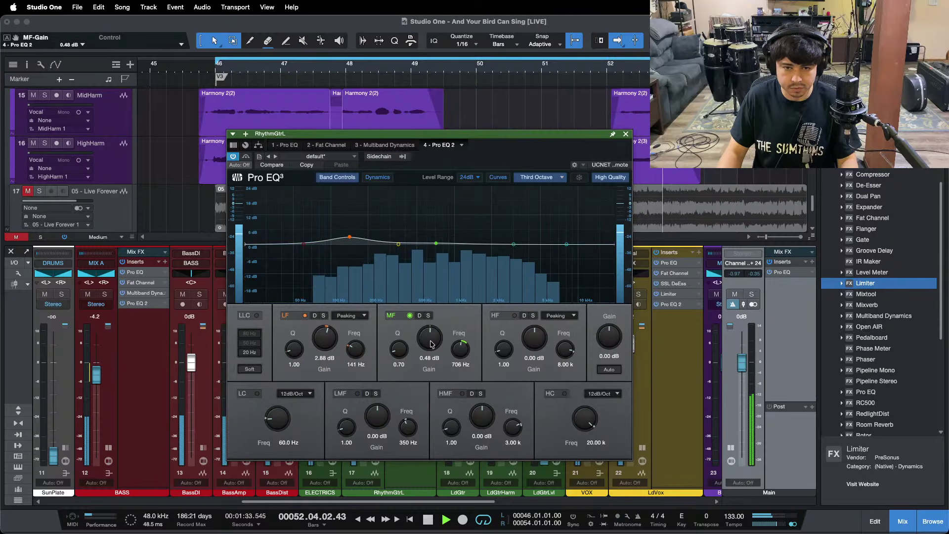
Compare the mix with the Whitewash and Live Forever references by toggling each one's solo, with the EQ window clear of the reference channels
{"action": "scroll", "coordinate": [677, 265], "scroll_direction": "right", "scroll_amount": 10}
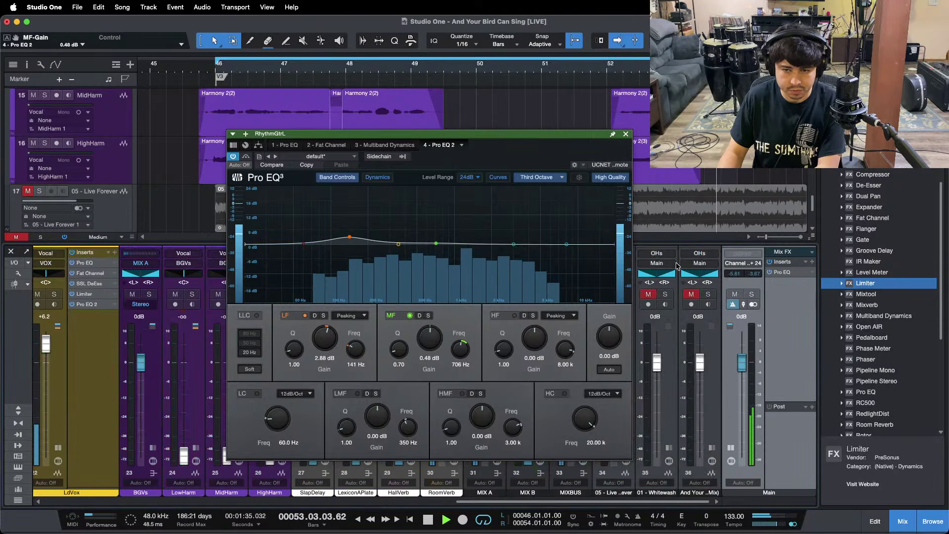
{"action": "left_click", "coordinate": [666, 294]}
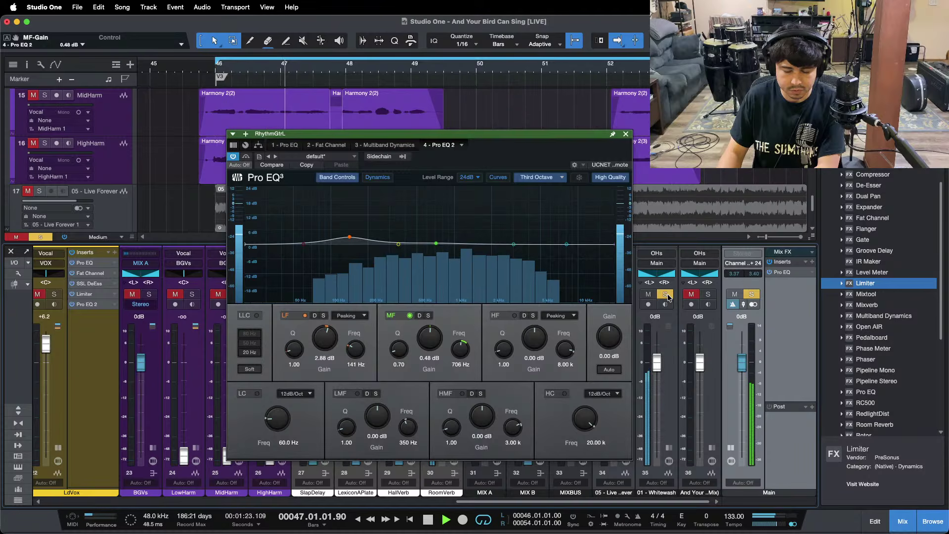
{"action": "left_click", "coordinate": [666, 294]}
{"action": "left_click_drag", "start_coordinate": [495, 133], "coordinate": [453, 134]}
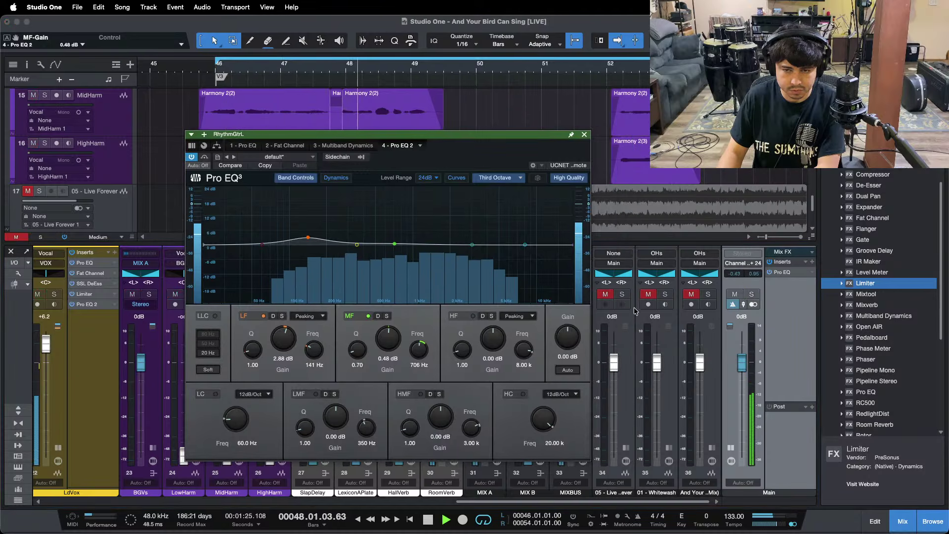
{"action": "left_click", "coordinate": [605, 294]}
{"action": "left_click", "coordinate": [622, 294]}
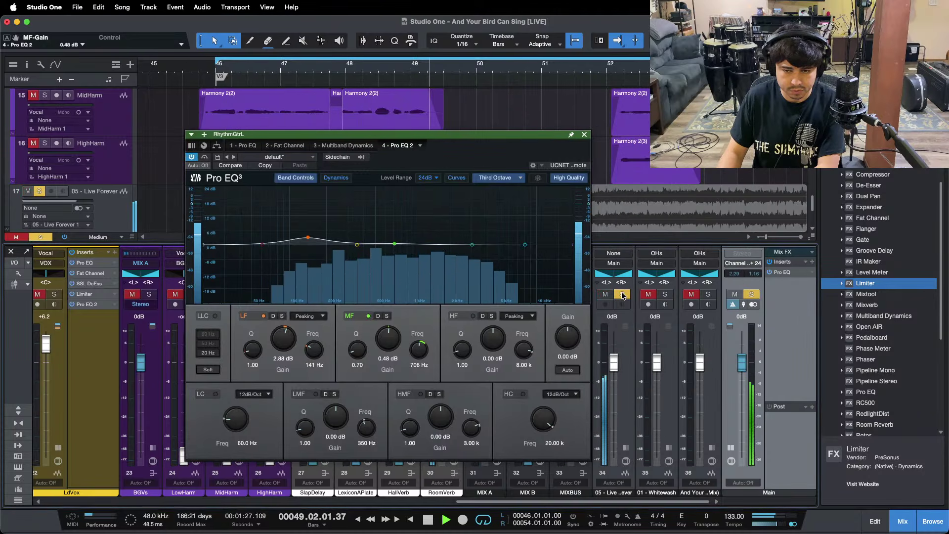
{"action": "left_click", "coordinate": [622, 294]}
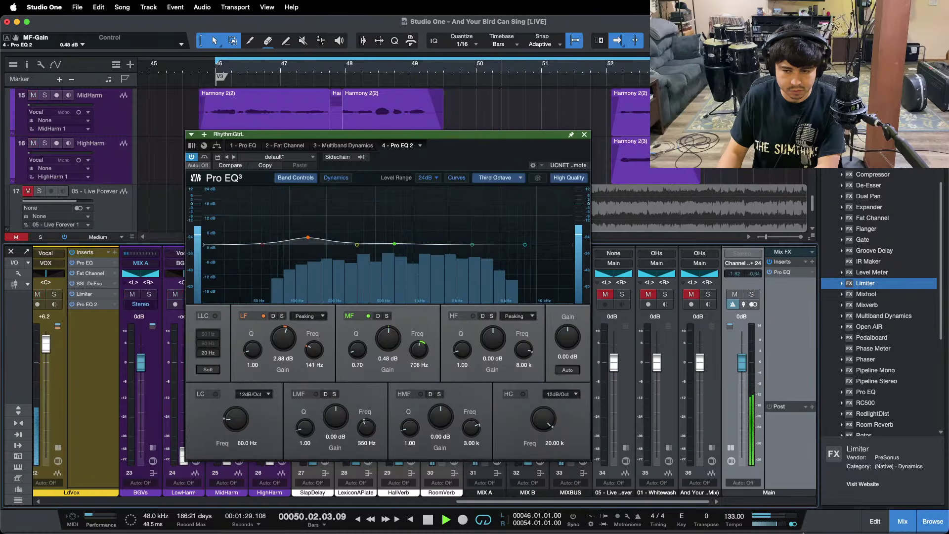
Open Pro EQ on the Main channel and isolate the low mids with the high cut at 493 Hz and low cut at 195 Hz
{"action": "left_click", "coordinate": [783, 272]}
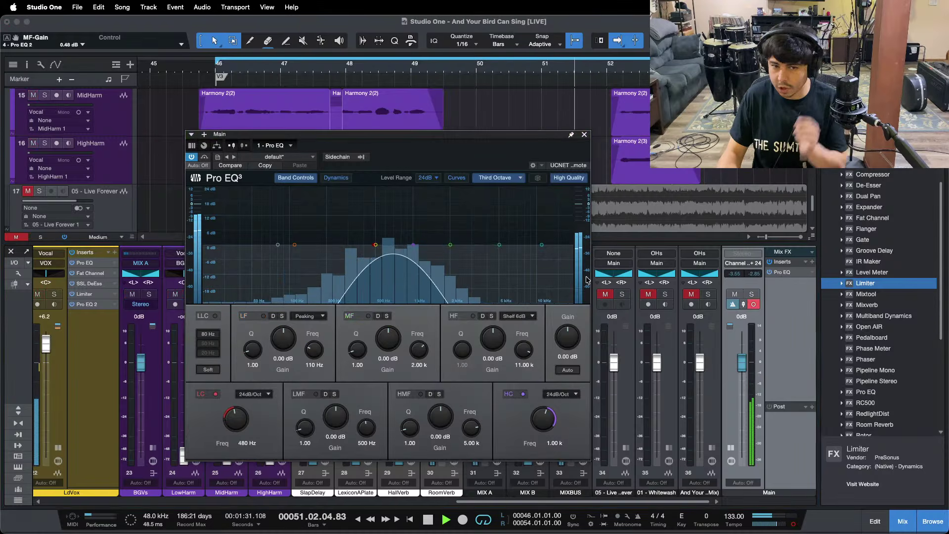
{"action": "left_click_drag", "start_coordinate": [383, 250], "coordinate": [375, 251]}
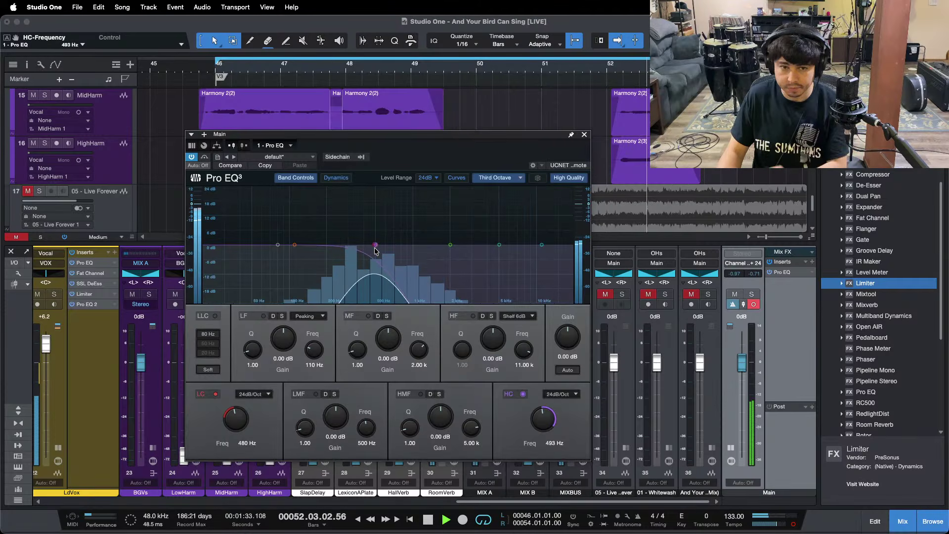
{"action": "left_click_drag", "start_coordinate": [238, 424], "coordinate": [236, 426]}
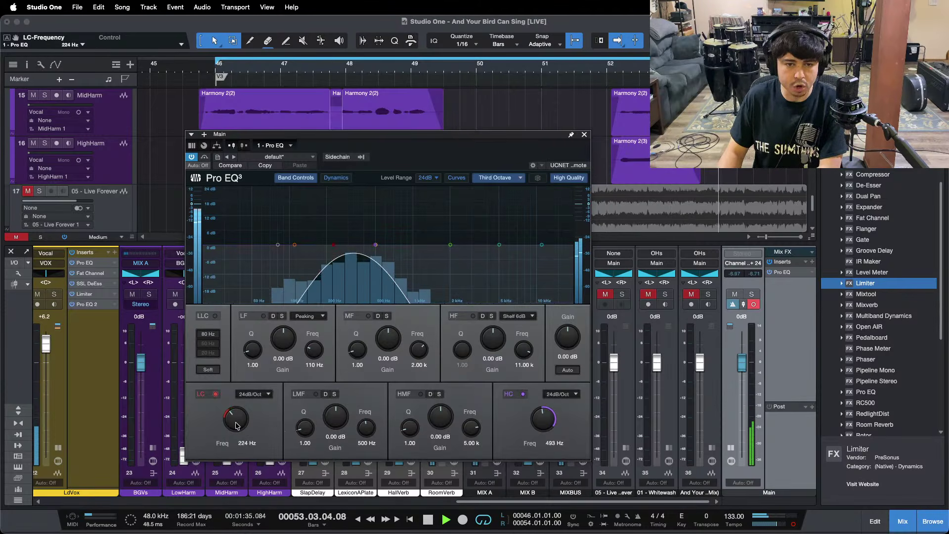
Compare the isolated low mids of the mix with the Live Forever reference by repeatedly toggling its solo, restarting the loop in between
{"action": "left_click", "coordinate": [623, 294]}
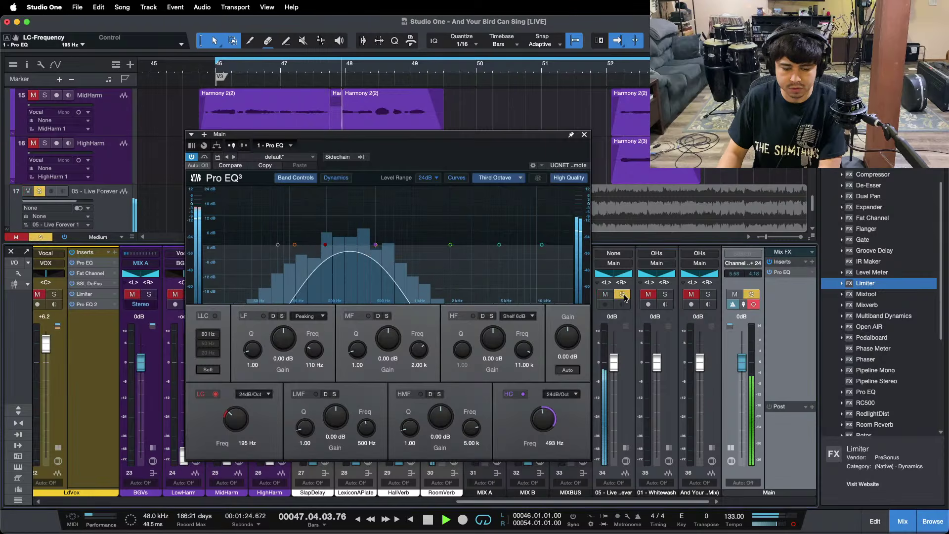
{"action": "left_click", "coordinate": [623, 294]}
{"action": "left_click", "coordinate": [623, 295]}
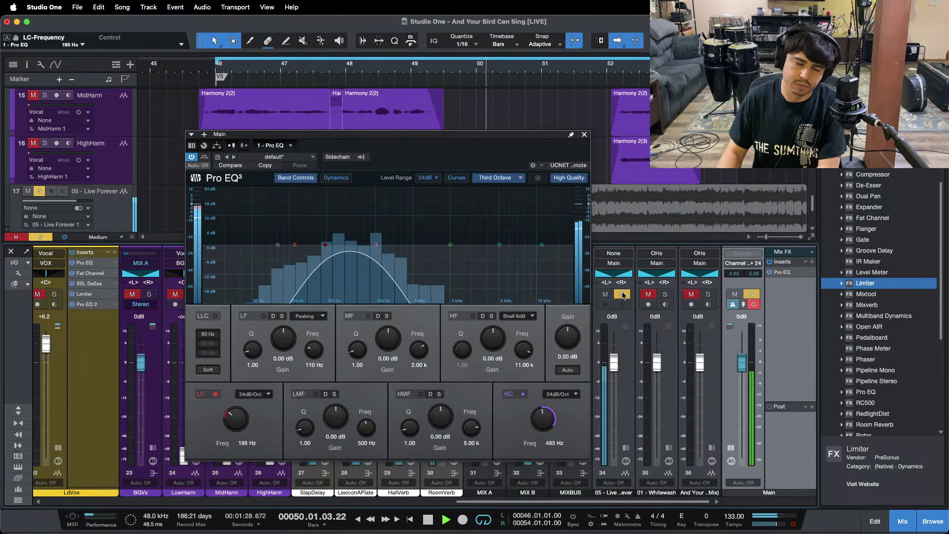
{"action": "left_click", "coordinate": [623, 295]}
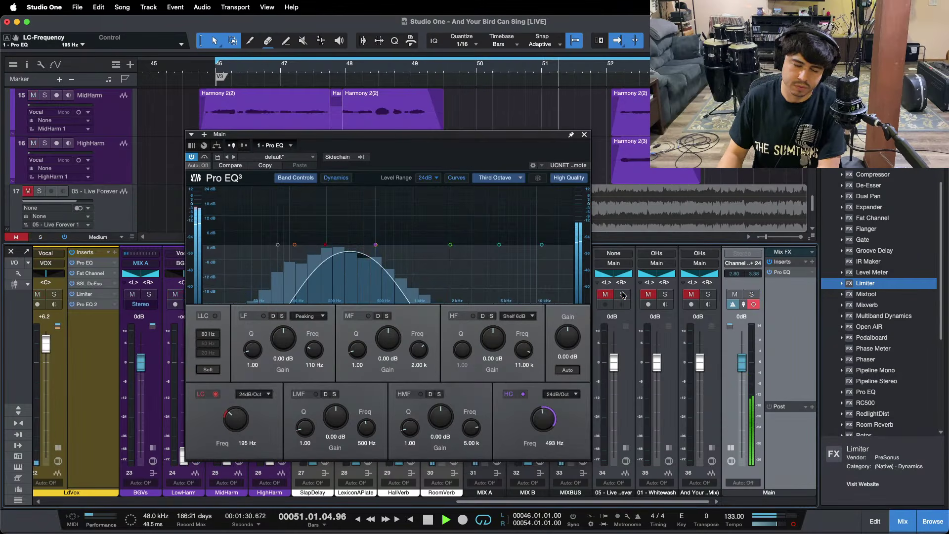
{"action": "key", "text": "space"}
{"action": "key", "text": "space"}
{"action": "left_click", "coordinate": [623, 295]}
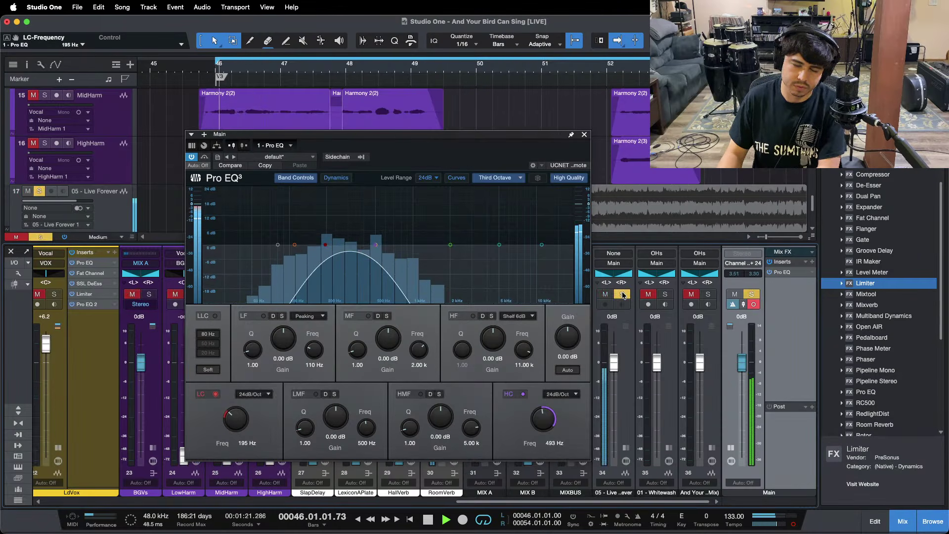
{"action": "left_click", "coordinate": [623, 295]}
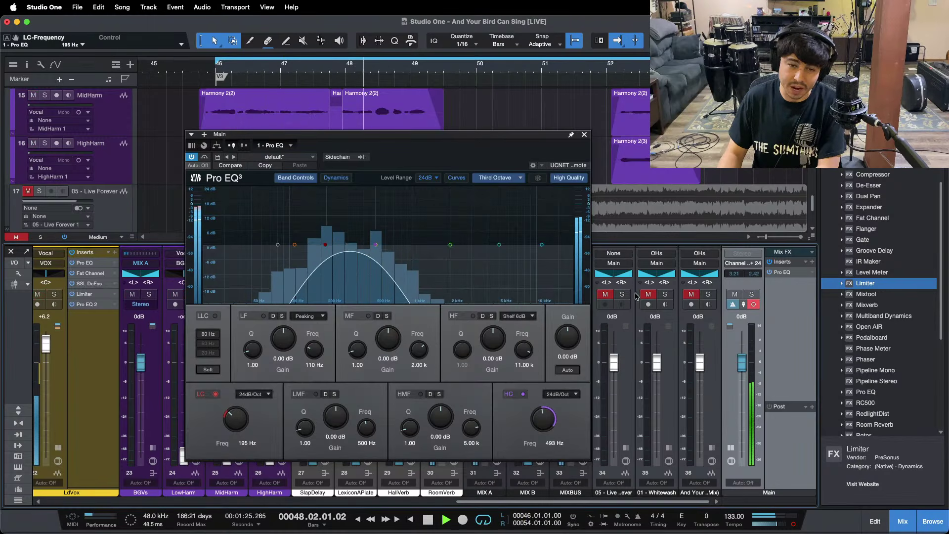
Compare the isolated low mids with the And Your Bird Can Sing and Whitewash references by toggling each one's solo
{"action": "left_click", "coordinate": [707, 294]}
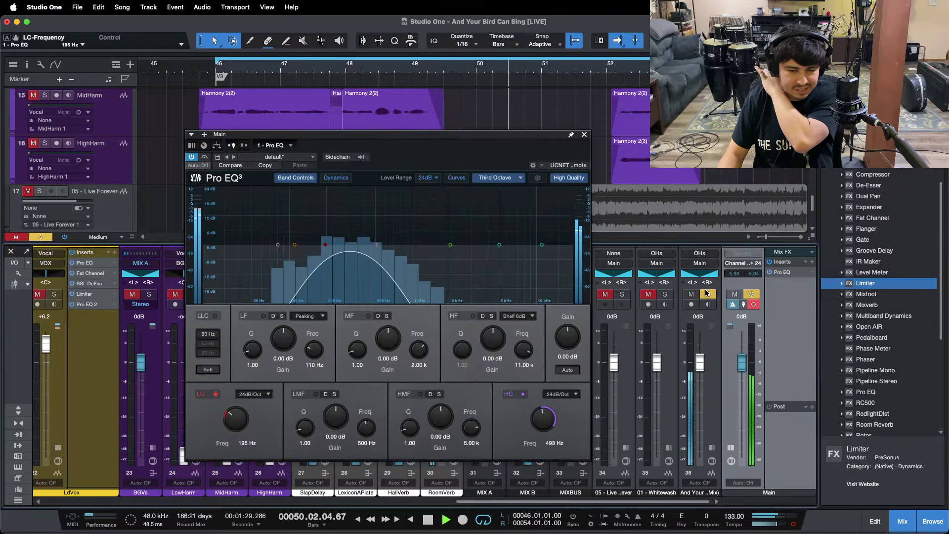
{"action": "left_click", "coordinate": [707, 294]}
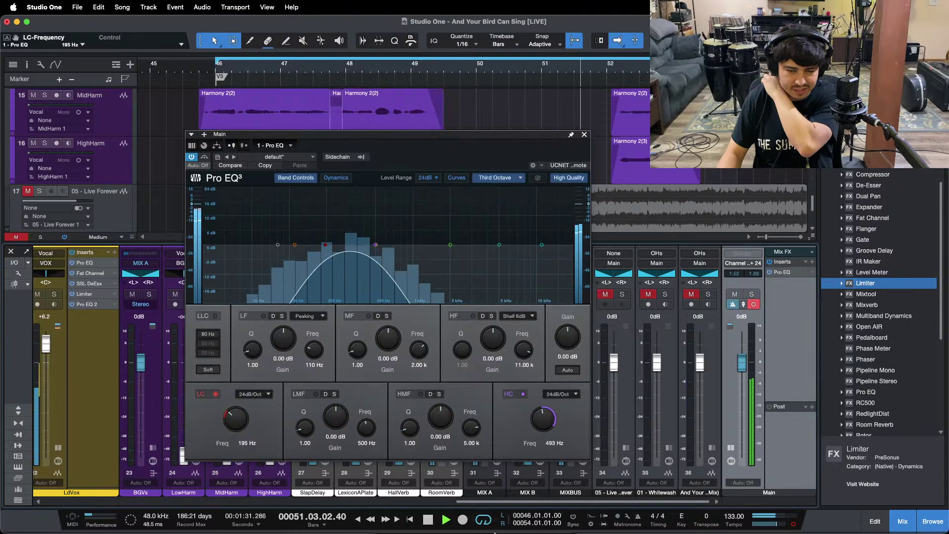
{"action": "left_click", "coordinate": [518, 513]}
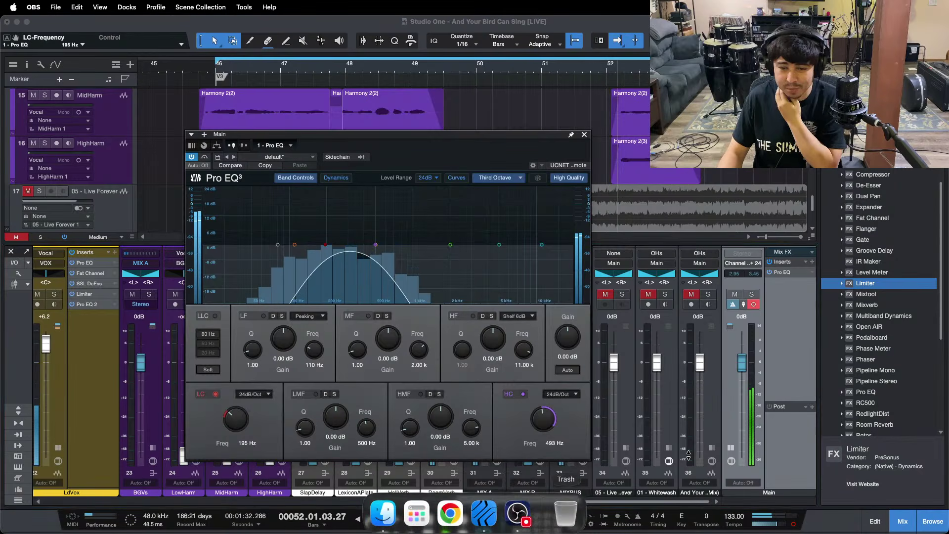
{"action": "left_click", "coordinate": [799, 365]}
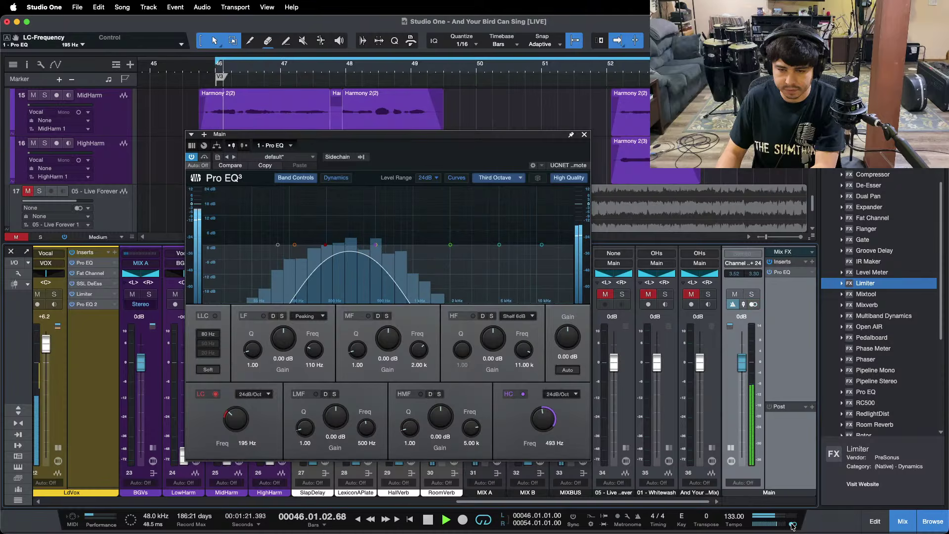
{"action": "left_click", "coordinate": [665, 294]}
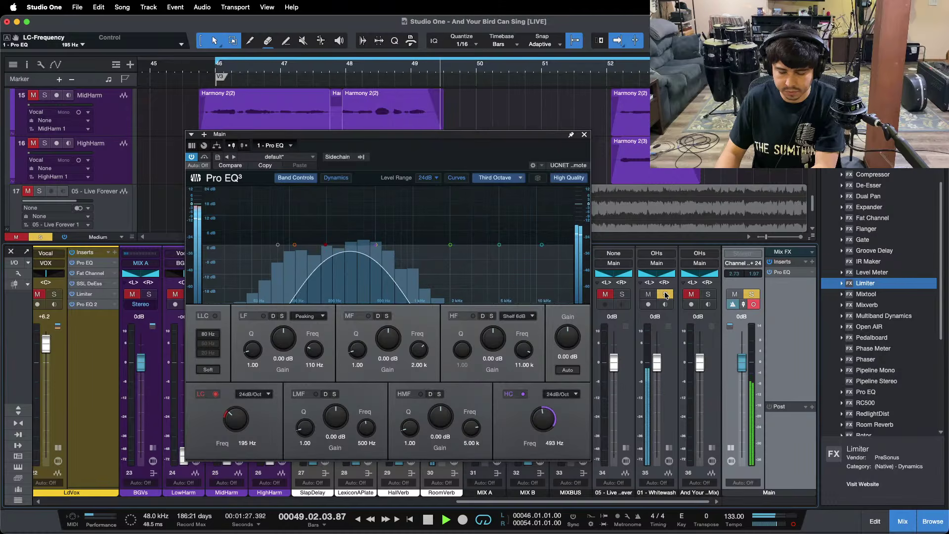
{"action": "left_click", "coordinate": [666, 295]}
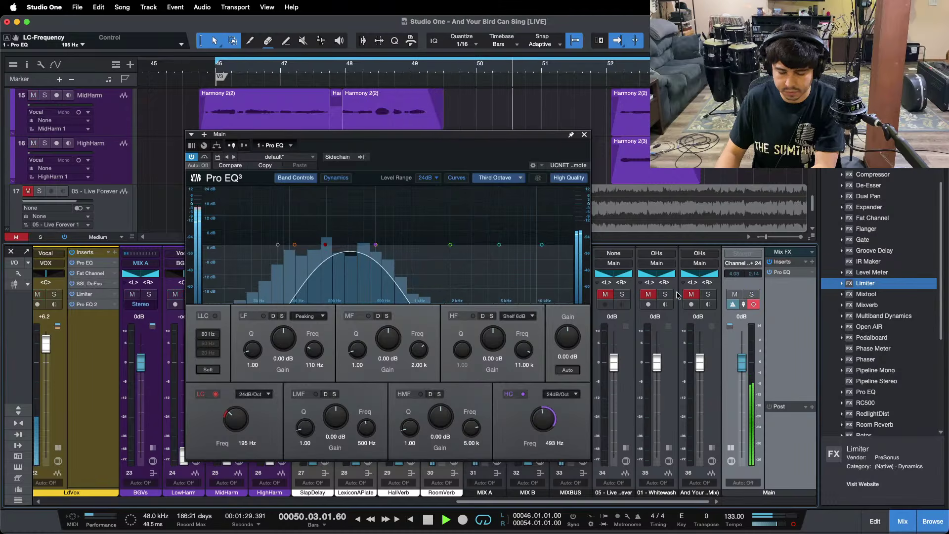
{"action": "left_click", "coordinate": [707, 295]}
{"action": "left_click", "coordinate": [707, 295]}
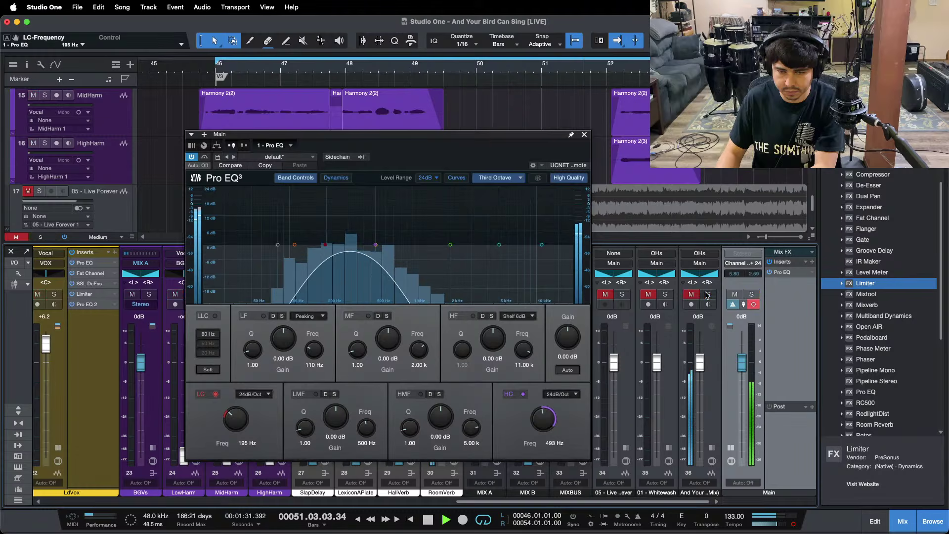
Open Pro EQ 2 on the BASS channel and set its mid band to 308 Hz with a gain of 0.96 dB
{"action": "left_click_drag", "start_coordinate": [549, 501], "coordinate": [356, 490]}
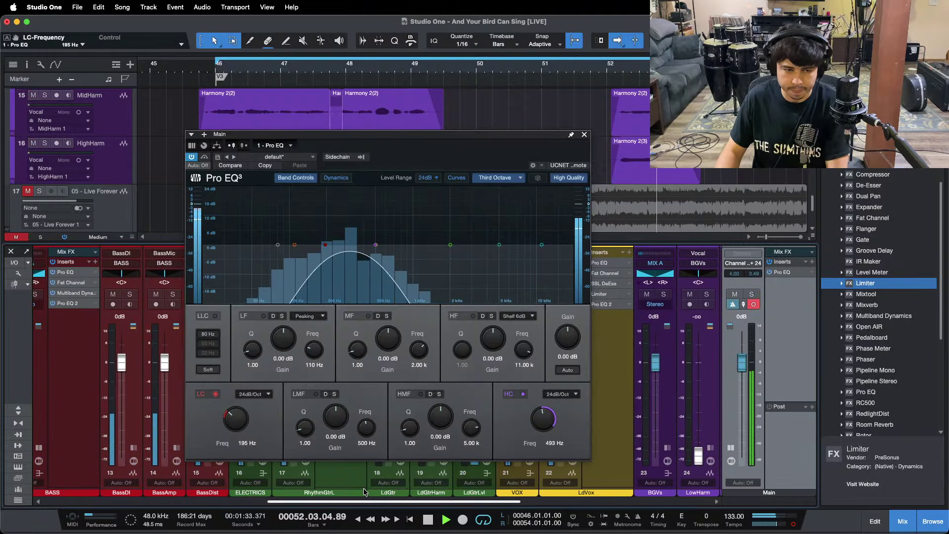
{"action": "left_click", "coordinate": [76, 303]}
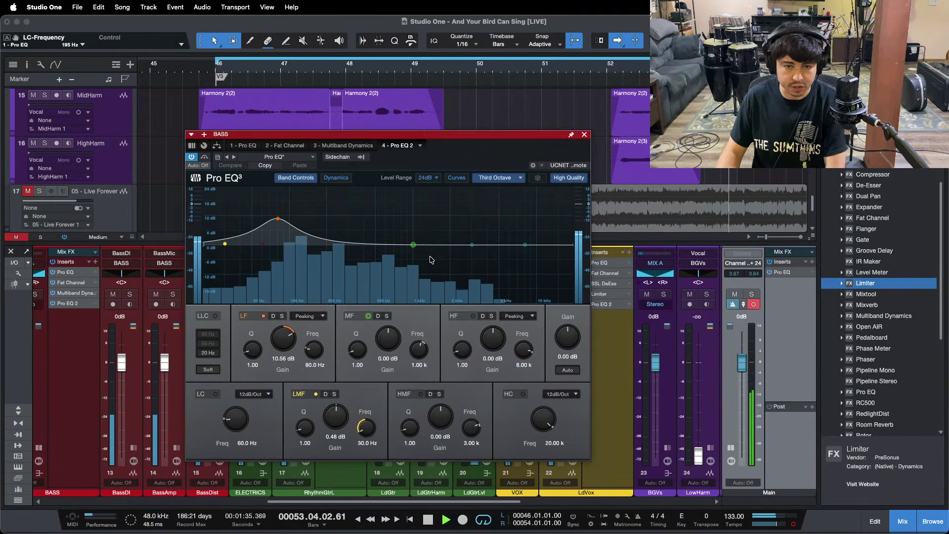
{"action": "left_click_drag", "start_coordinate": [346, 226], "coordinate": [351, 228]}
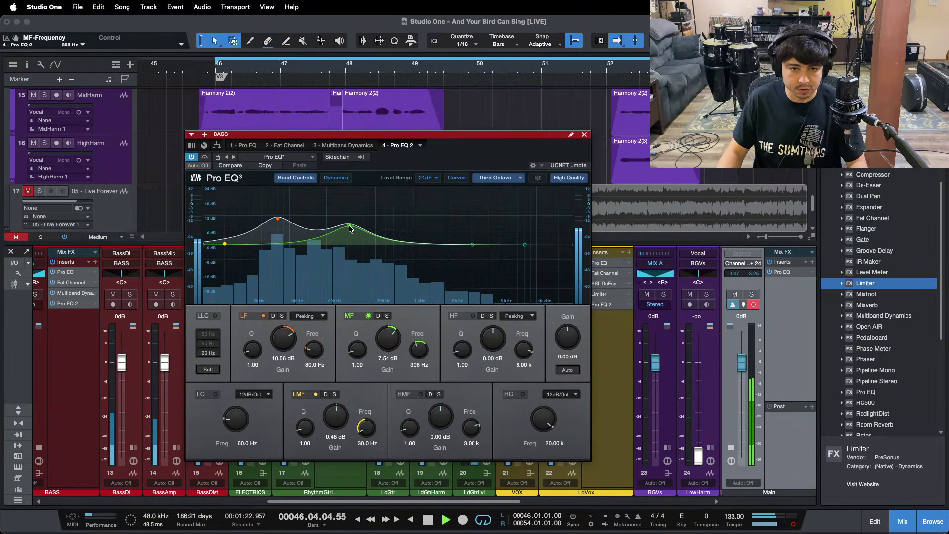
{"action": "left_click_drag", "start_coordinate": [388, 342], "coordinate": [388, 345]}
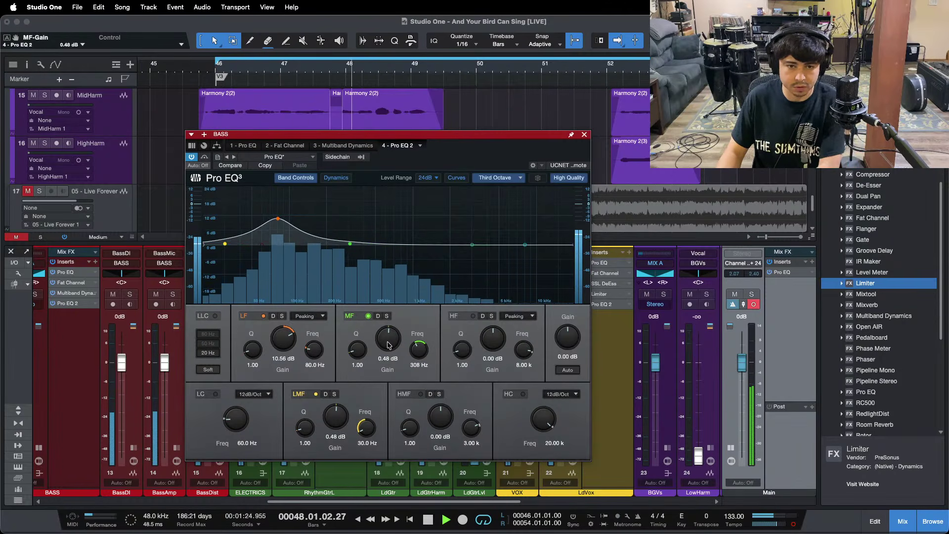
Check the adjusted bass low mids against the Whitewash and And Your Bird Can Sing references using their solos
{"action": "left_click_drag", "start_coordinate": [366, 501], "coordinate": [598, 503]}
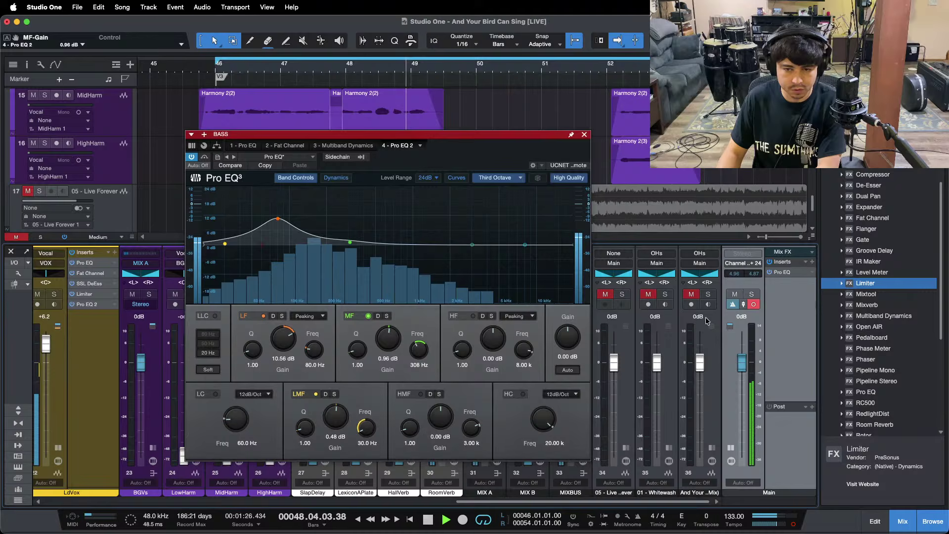
{"action": "left_click", "coordinate": [666, 295]}
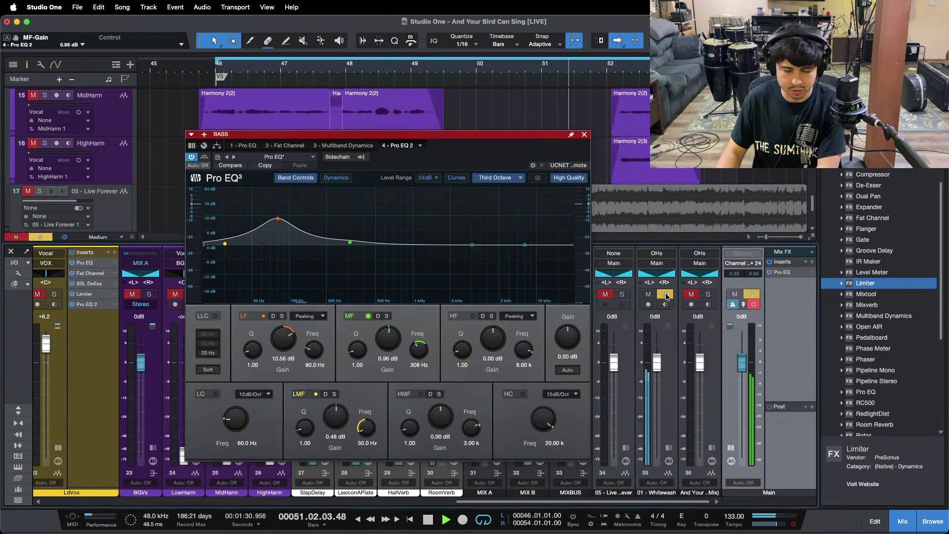
{"action": "left_click", "coordinate": [708, 295]}
{"action": "left_click", "coordinate": [710, 295]}
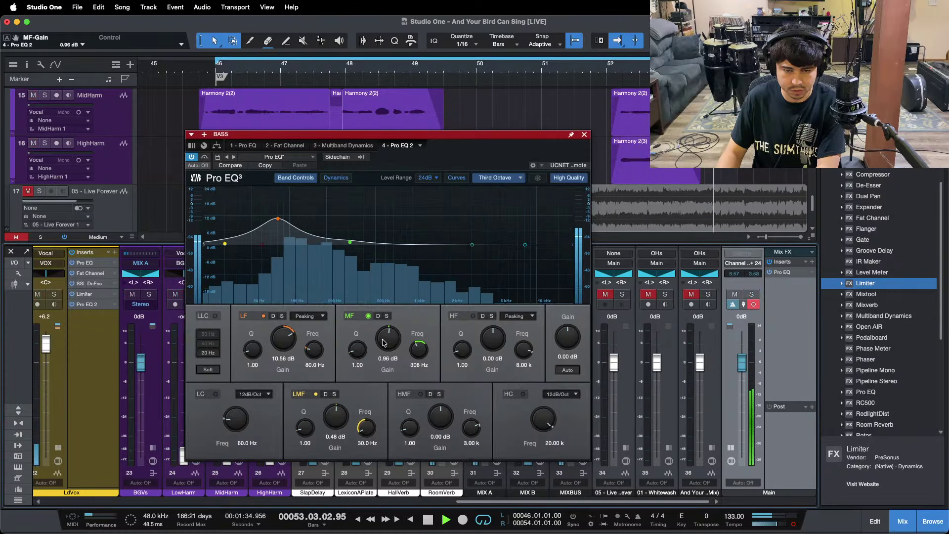
Reopen the Main channel's Pro EQ, return the main output to stereo and compare the mix with the soloed Live Forever reference
{"action": "left_click", "coordinate": [782, 272]}
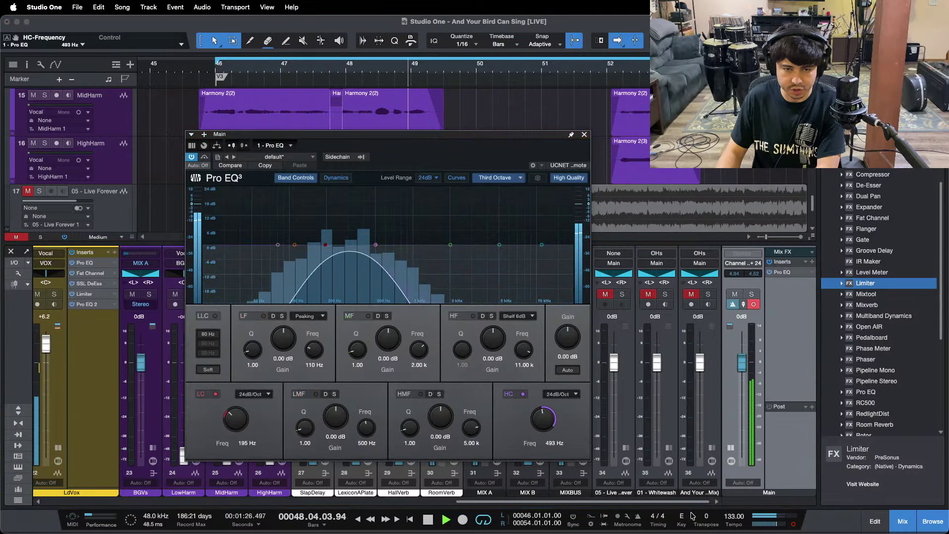
{"action": "left_click", "coordinate": [792, 525]}
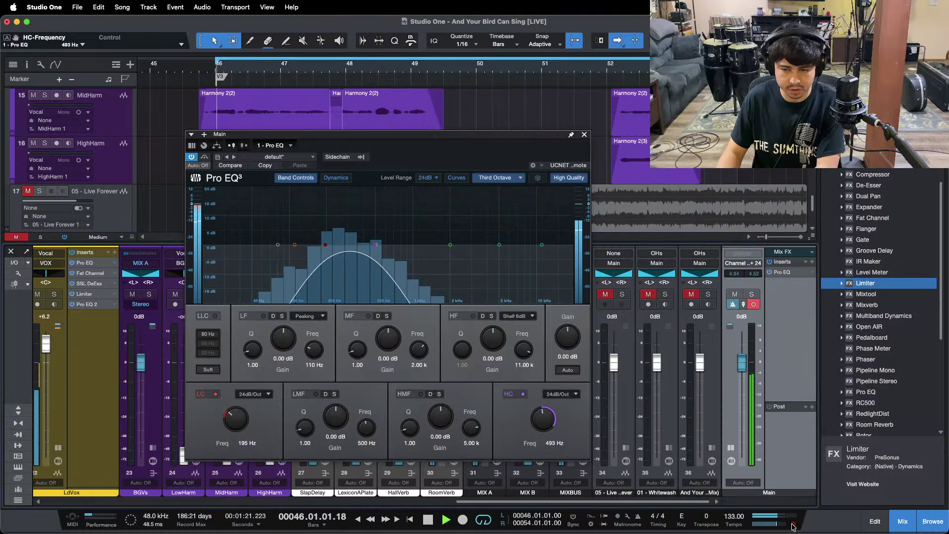
{"action": "left_click", "coordinate": [622, 296]}
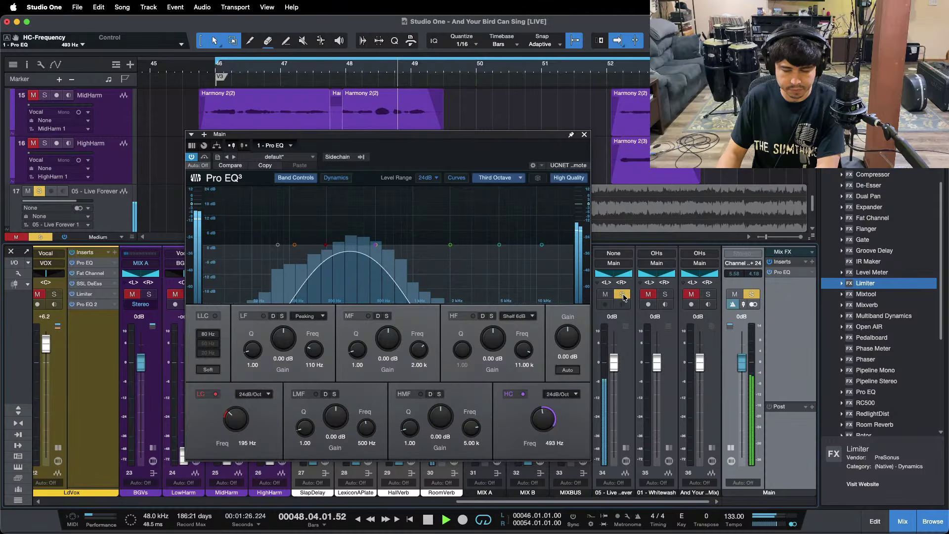
{"action": "left_click", "coordinate": [623, 296]}
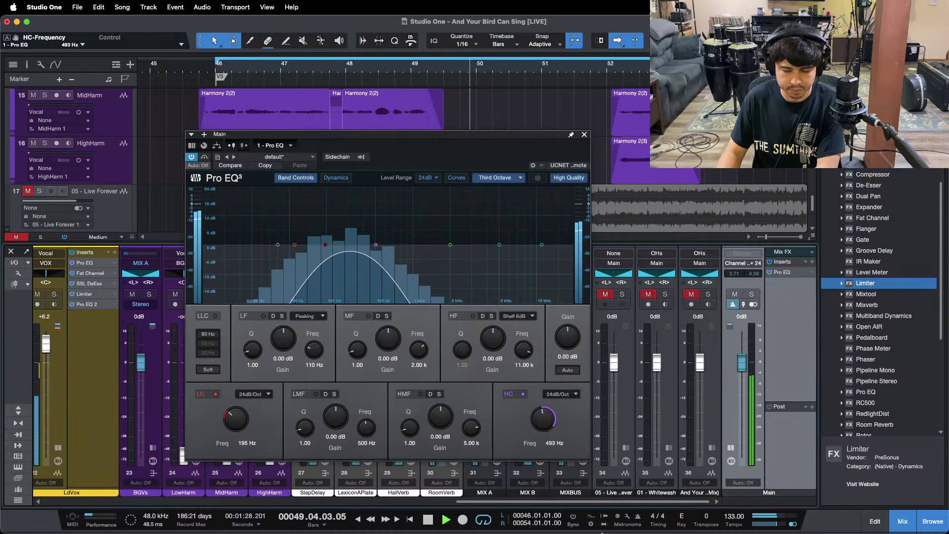
In Pro EQ 2 on the RhythmGtrL channel, set the low band's Q to 0.71 and enable the low cut at 49.1 Hz
{"action": "scroll", "coordinate": [58, 285], "scroll_direction": "left", "scroll_amount": 6}
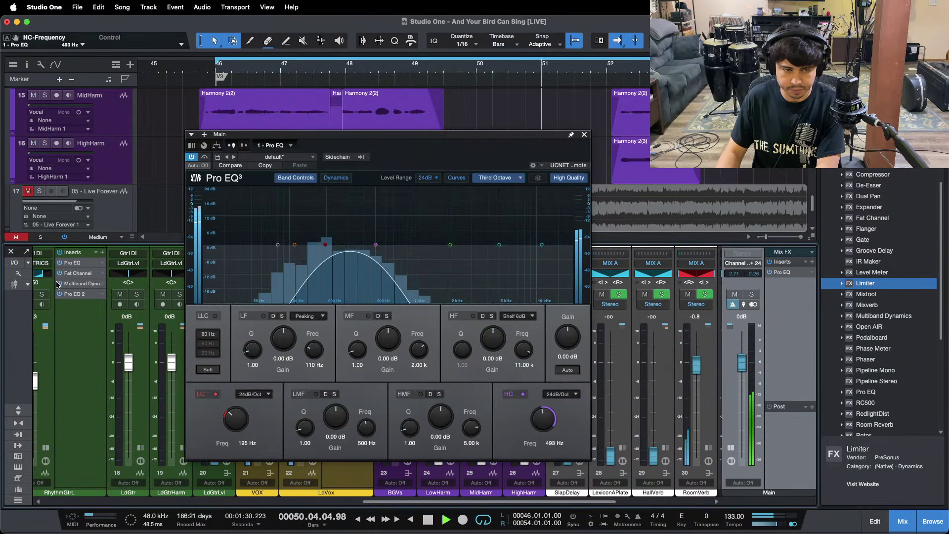
{"action": "left_click", "coordinate": [74, 295]}
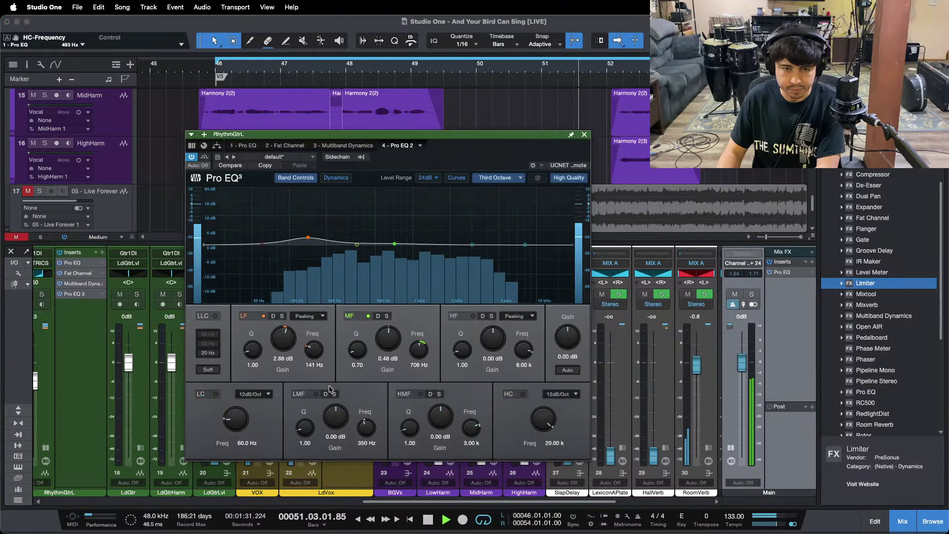
{"action": "double_click", "coordinate": [250, 349]}
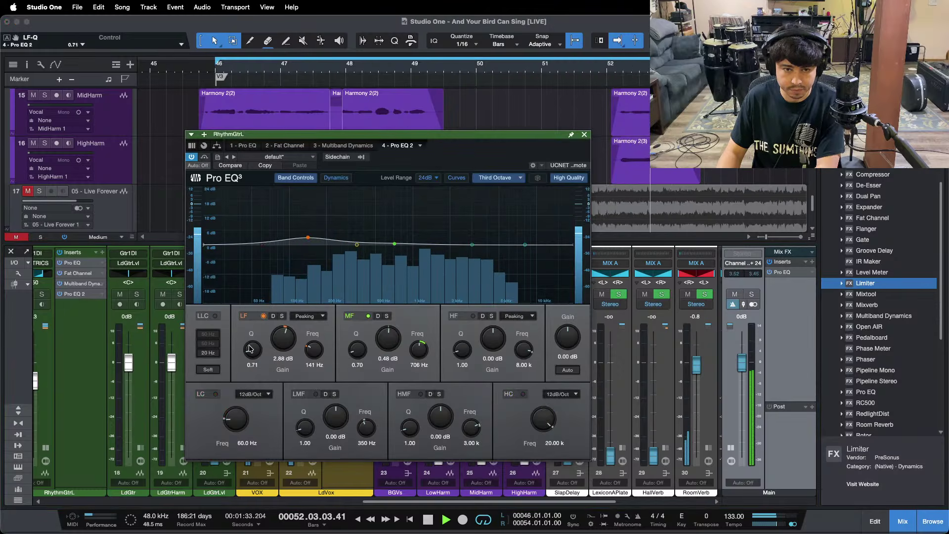
{"action": "left_click", "coordinate": [216, 395]}
{"action": "left_click_drag", "start_coordinate": [233, 416], "coordinate": [234, 424]}
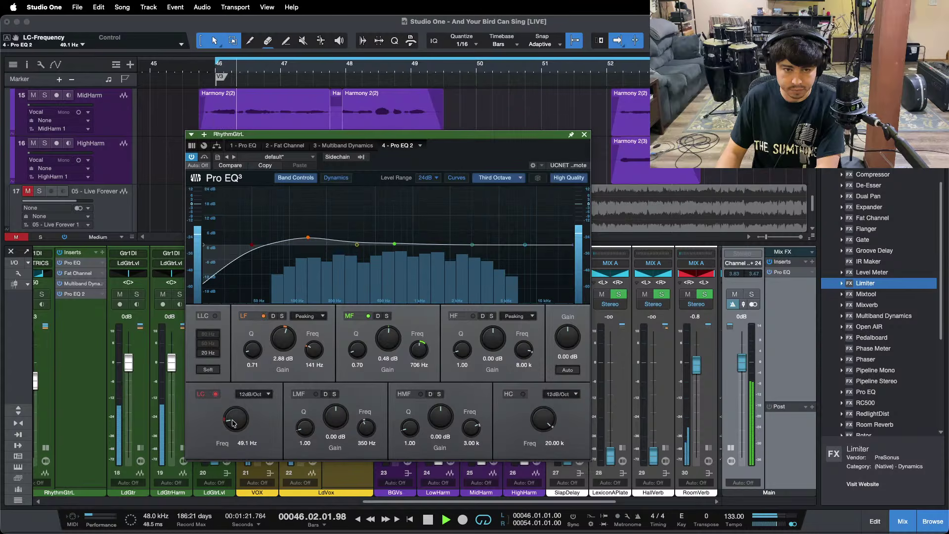
Close the rhythm guitar EQ, switch the main output to mono, and set the Main Pro EQ's high cut to 243 Hz and low cut to 98 Hz
{"action": "left_click", "coordinate": [585, 135]}
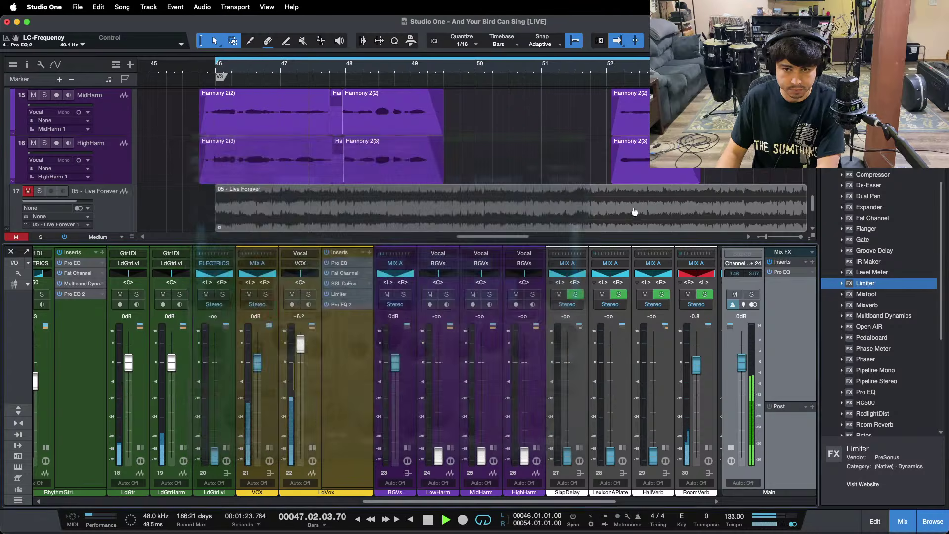
{"action": "left_click", "coordinate": [797, 271]}
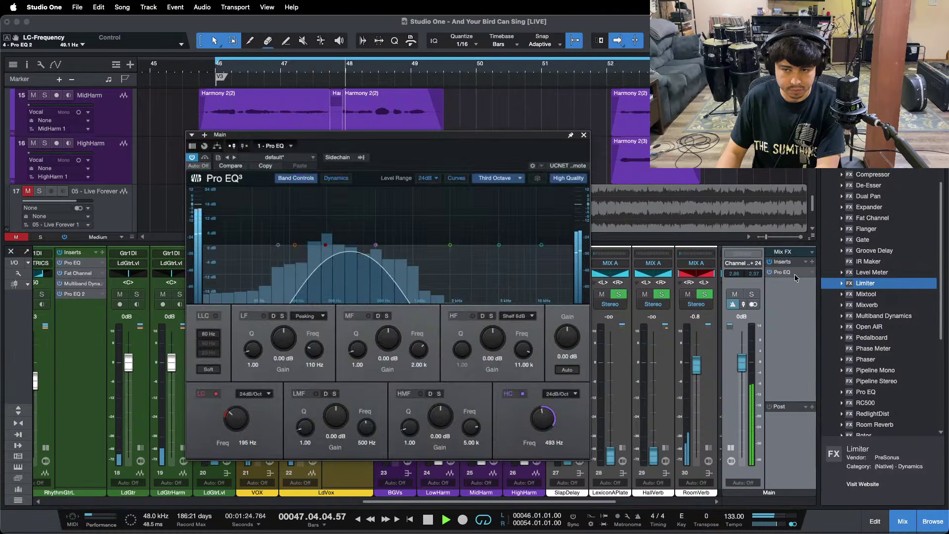
{"action": "left_click", "coordinate": [793, 525]}
{"action": "left_click_drag", "start_coordinate": [377, 246], "coordinate": [337, 253]}
{"action": "left_click_drag", "start_coordinate": [235, 418], "coordinate": [235, 427]}
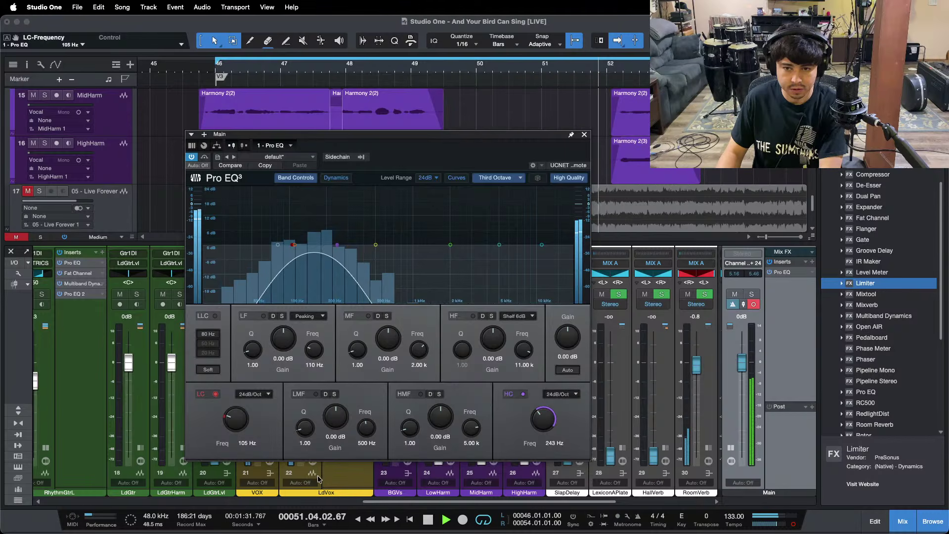
Compare the mix's 98–243 Hz band with the And Your Bird Can Sing and Whitewash references by soloing each one
{"action": "left_click", "coordinate": [427, 489]}
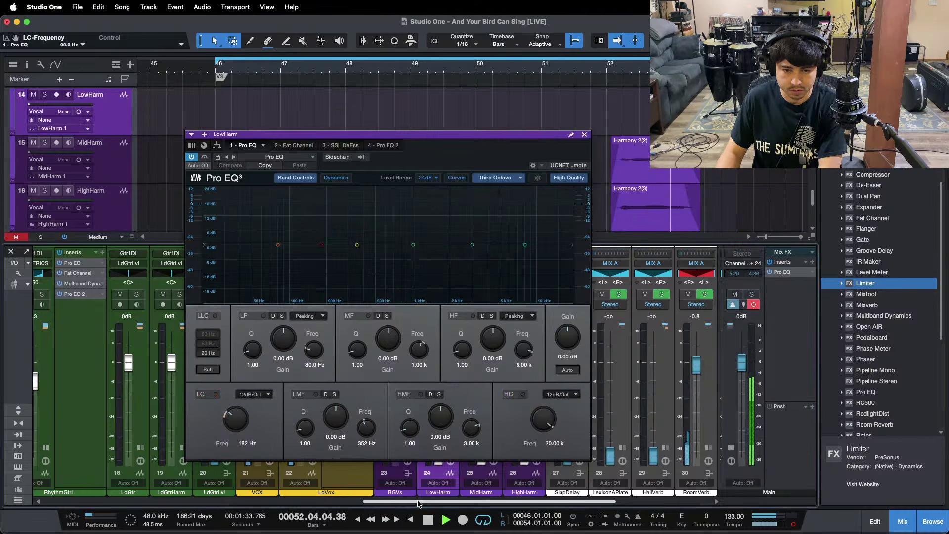
{"action": "left_click_drag", "start_coordinate": [417, 503], "coordinate": [674, 315]}
{"action": "left_click", "coordinate": [709, 294]}
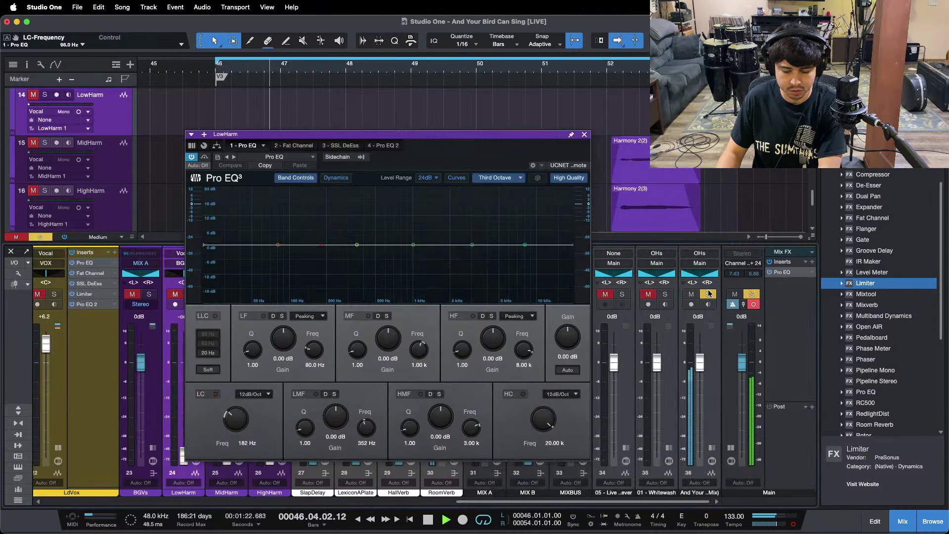
{"action": "left_click", "coordinate": [709, 294]}
{"action": "left_click", "coordinate": [665, 295]}
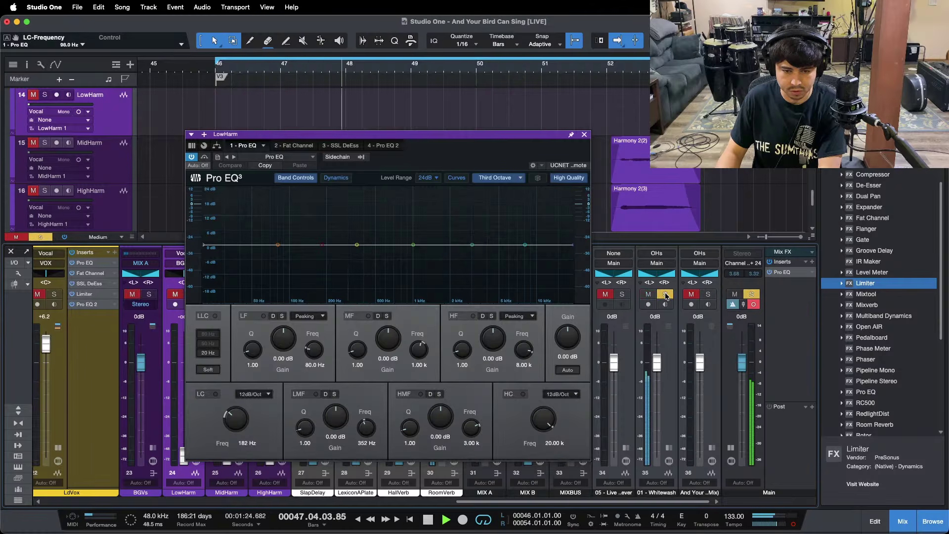
{"action": "left_click", "coordinate": [666, 295]}
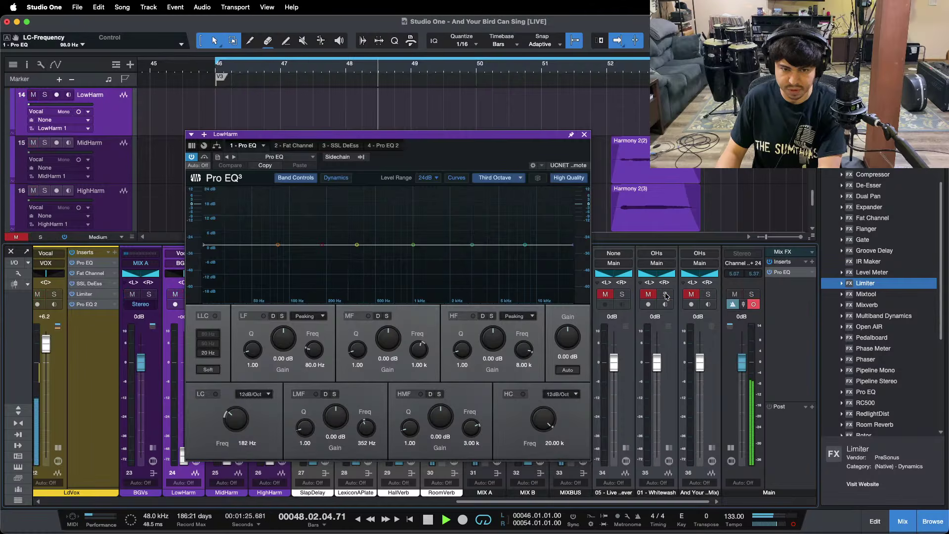
Alternate between the mix and the soloed Live Forever reference to compare their low end
{"action": "left_click", "coordinate": [622, 296]}
{"action": "left_click", "coordinate": [623, 296]}
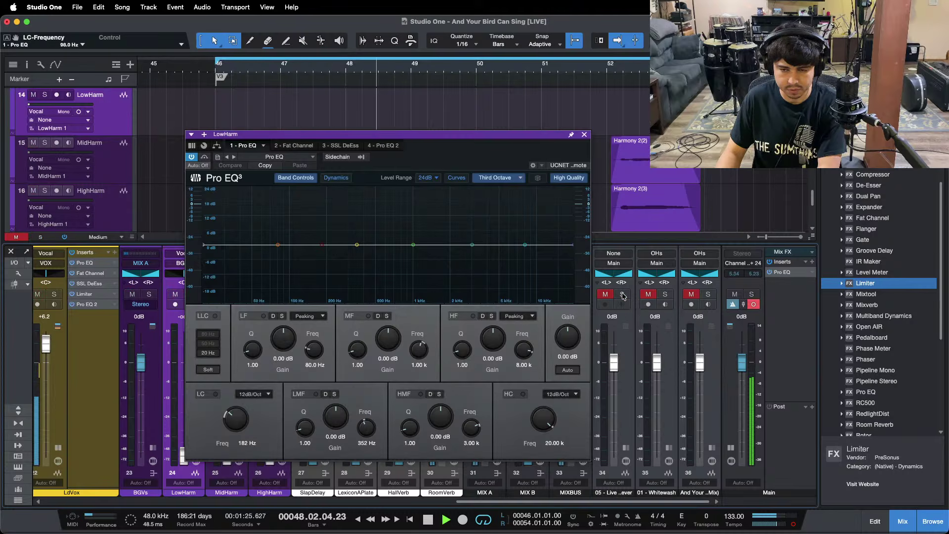
{"action": "left_click", "coordinate": [623, 296]}
{"action": "left_click", "coordinate": [622, 296]}
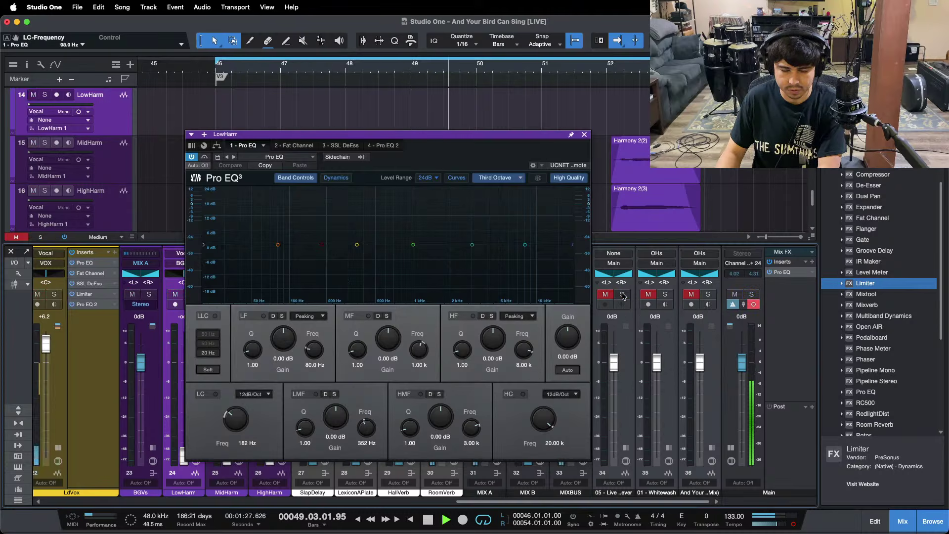
{"action": "left_click", "coordinate": [622, 295]}
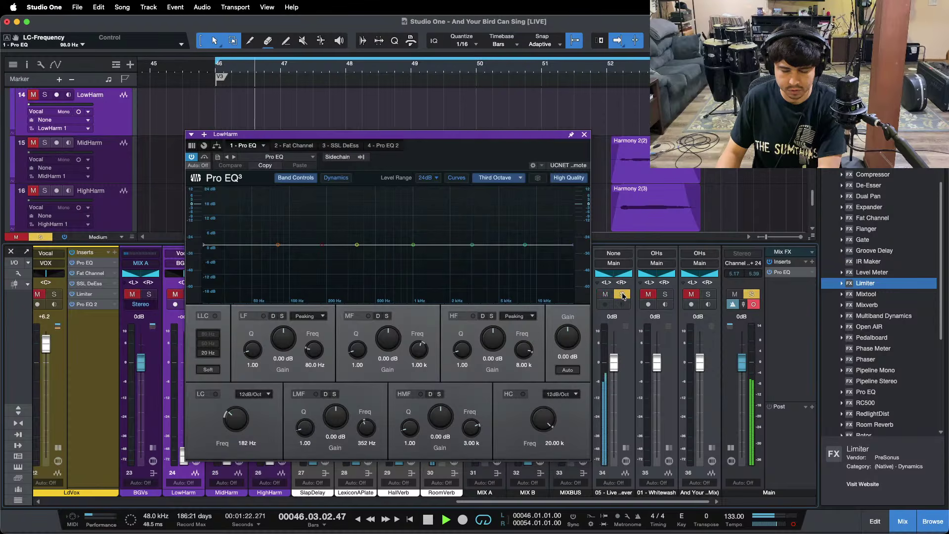
{"action": "left_click", "coordinate": [622, 296]}
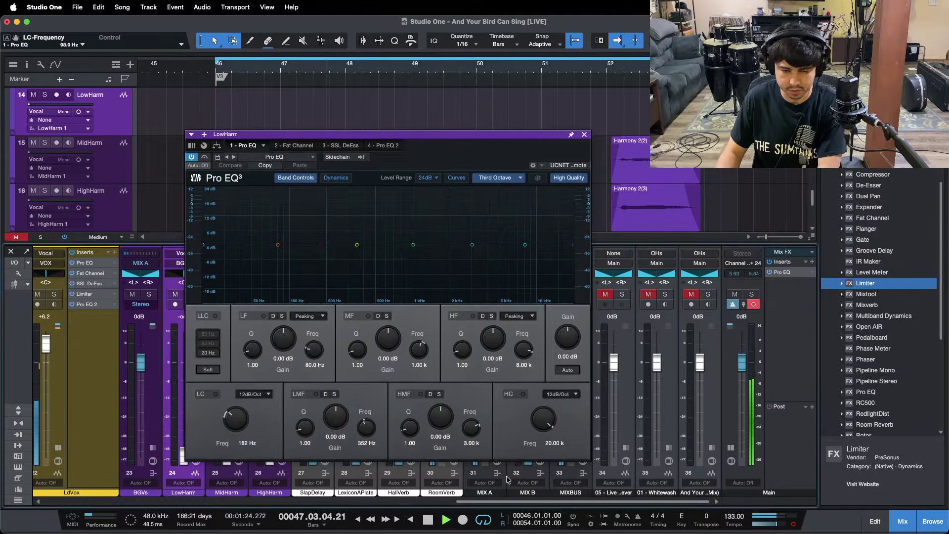
{"action": "left_click_drag", "start_coordinate": [503, 498], "coordinate": [712, 492]}
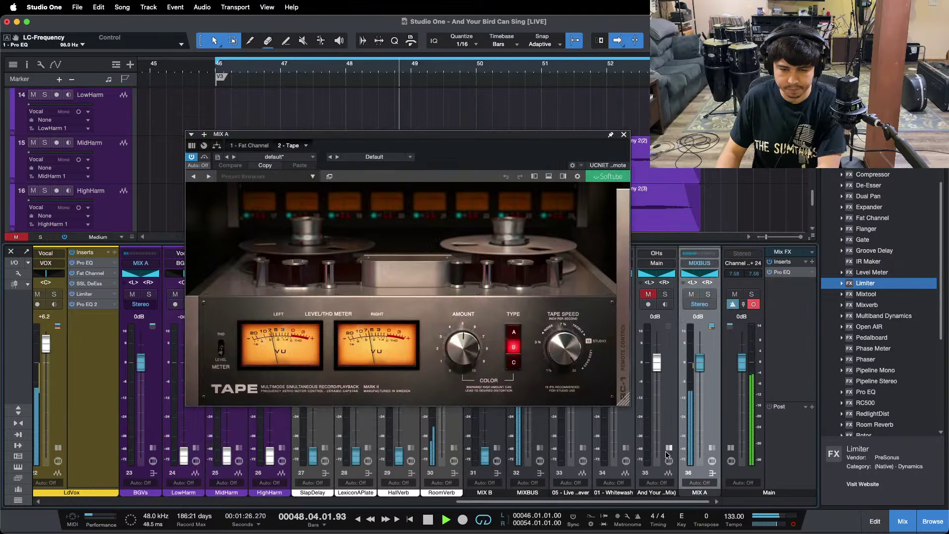
{"action": "key", "text": "super+z"}
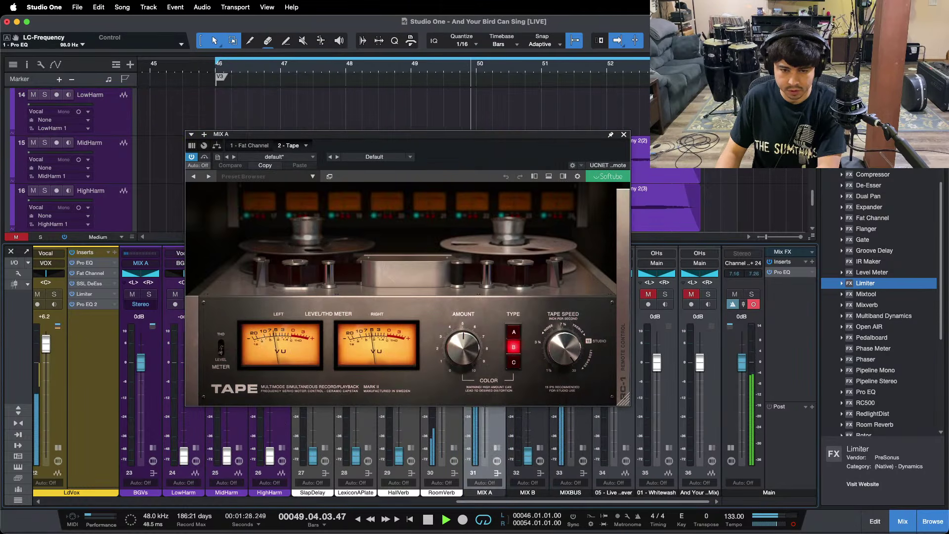
{"action": "left_click", "coordinate": [624, 135]}
In Pro EQ 2 on the SnareLvl channel, set the low band's gain to 4.32 dB at 141 Hz and close the plug-in
{"action": "left_click_drag", "start_coordinate": [559, 501], "coordinate": [2, 494]}
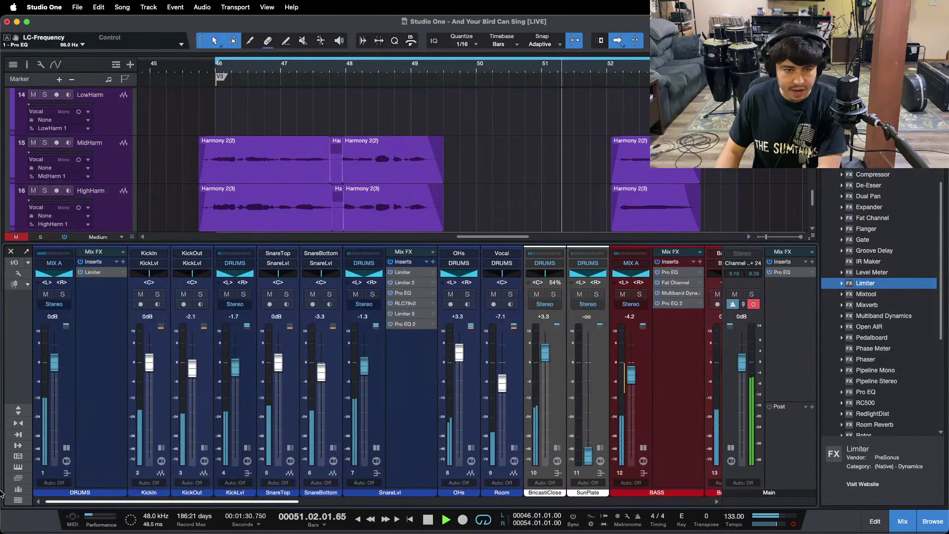
{"action": "left_click", "coordinate": [401, 324]}
{"action": "left_click_drag", "start_coordinate": [216, 347], "coordinate": [217, 350]}
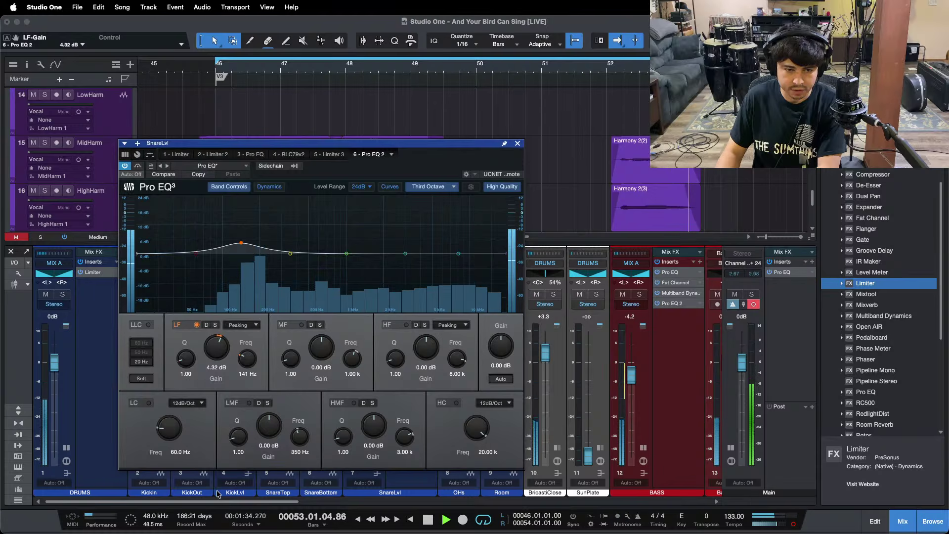
{"action": "left_click_drag", "start_coordinate": [216, 503], "coordinate": [638, 503]}
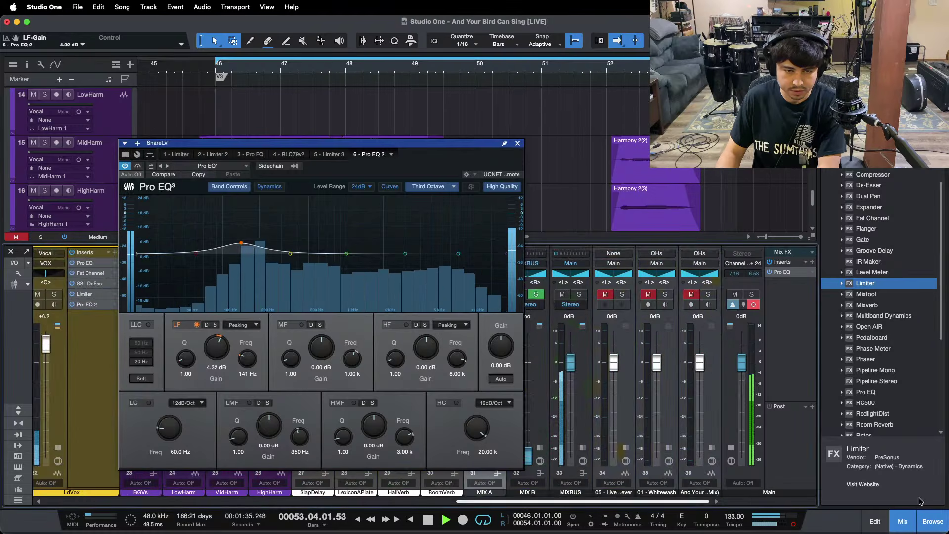
{"action": "left_click", "coordinate": [517, 144]}
Check the adjusted snare low end against the Live Forever and Whitewash references using their solos
{"action": "left_click", "coordinate": [622, 295]}
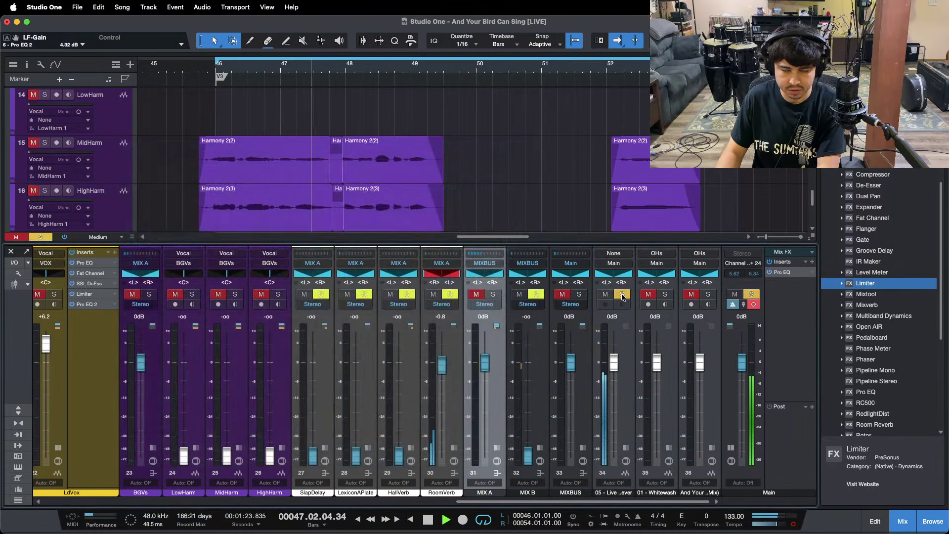
{"action": "left_click", "coordinate": [622, 294]}
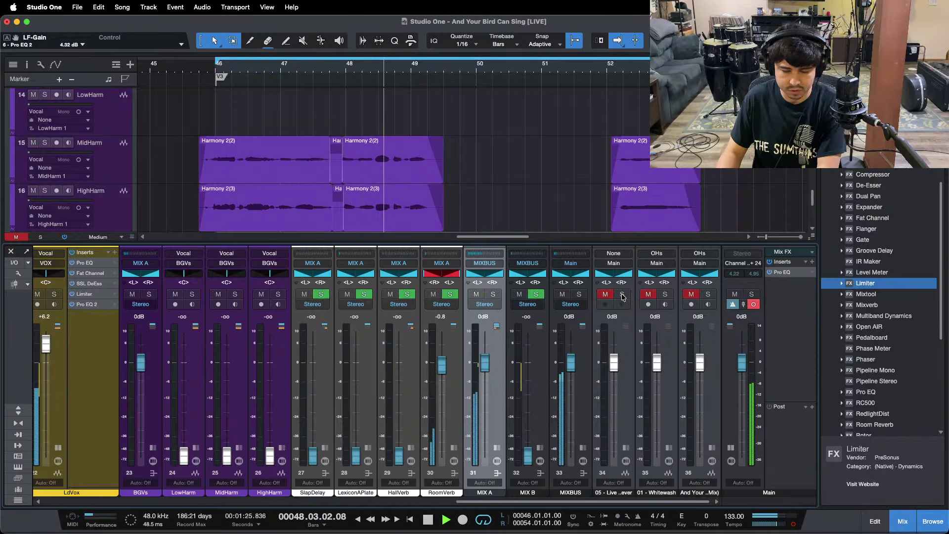
{"action": "left_click", "coordinate": [667, 294]}
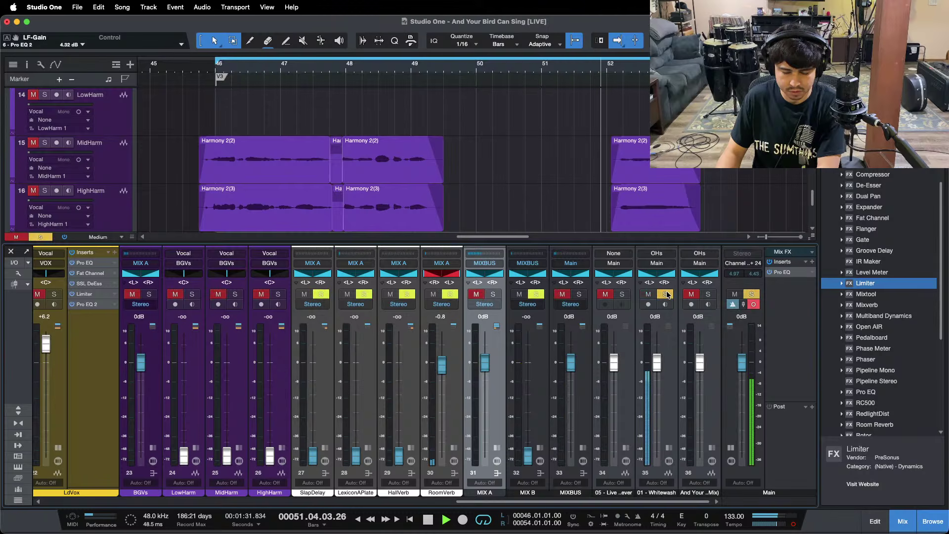
{"action": "left_click", "coordinate": [667, 294]}
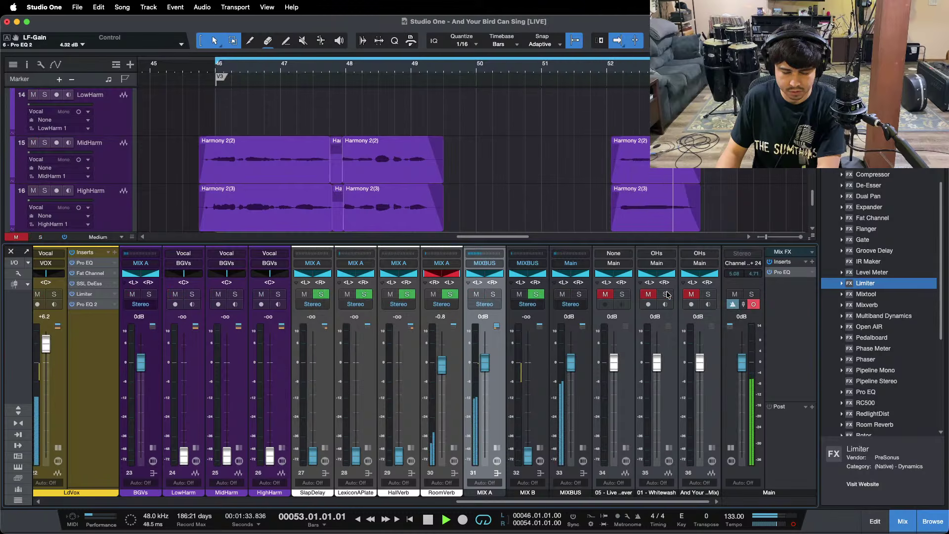
{"action": "left_click", "coordinate": [667, 295]}
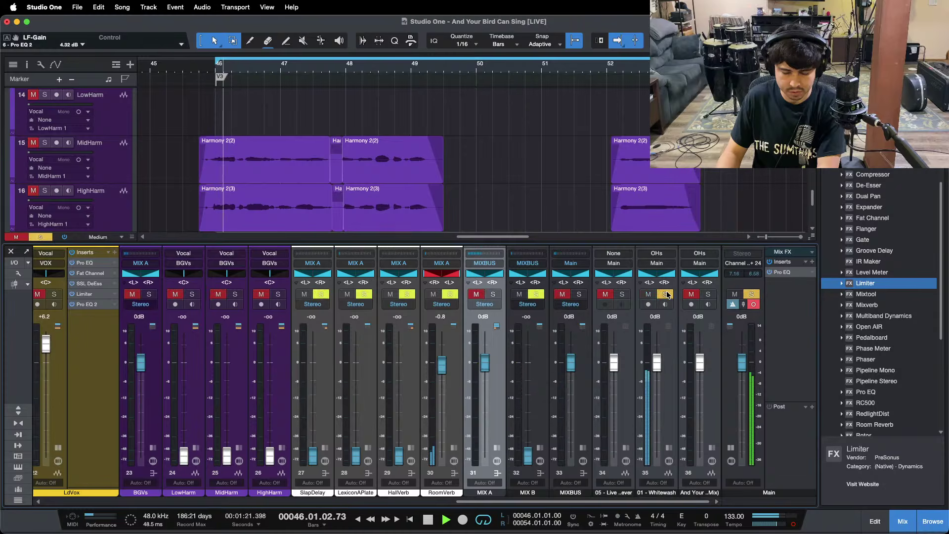
{"action": "left_click", "coordinate": [666, 294]}
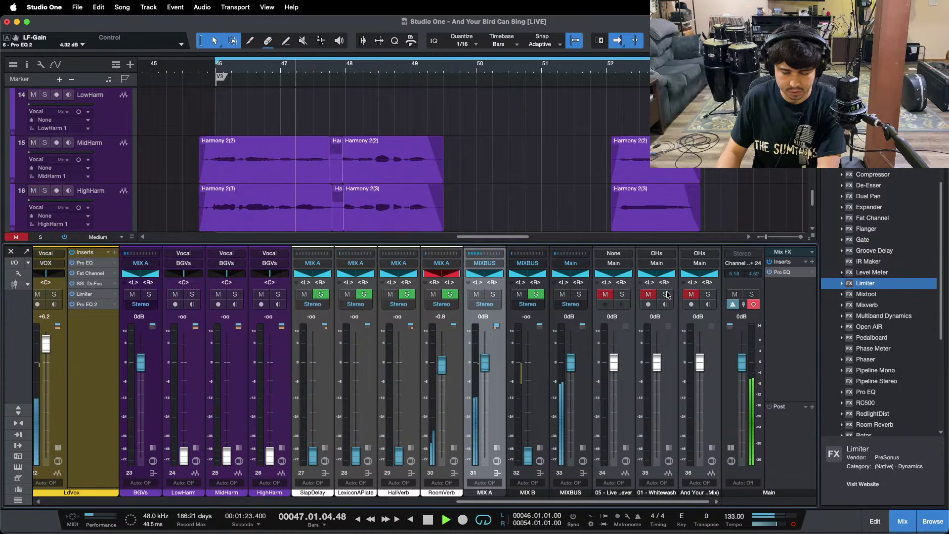
Compare the mix with the Live Forever reference in mono, return the main output to stereo and compare the two again from the loop start
{"action": "left_click", "coordinate": [622, 295]}
{"action": "key", "text": "KP_1"}
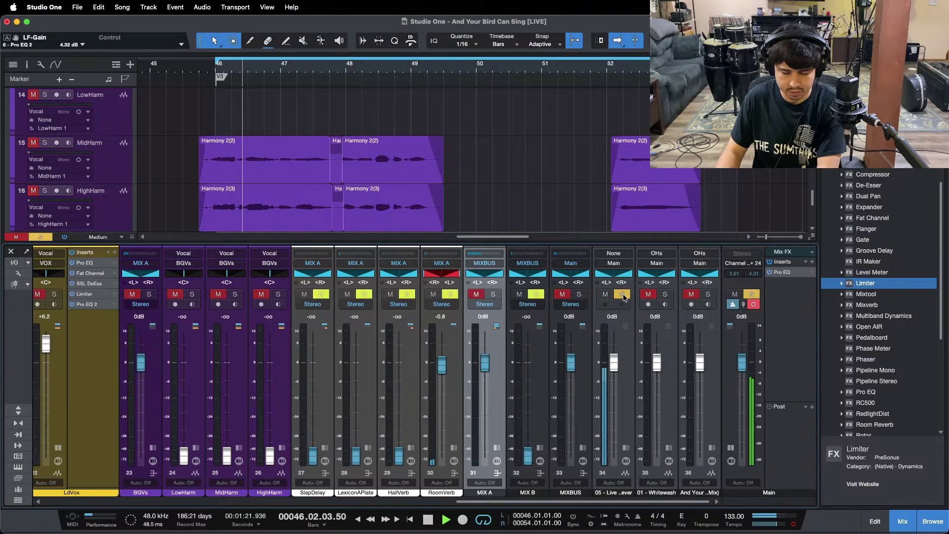
{"action": "left_click", "coordinate": [622, 296]}
{"action": "key", "text": "KP_1"}
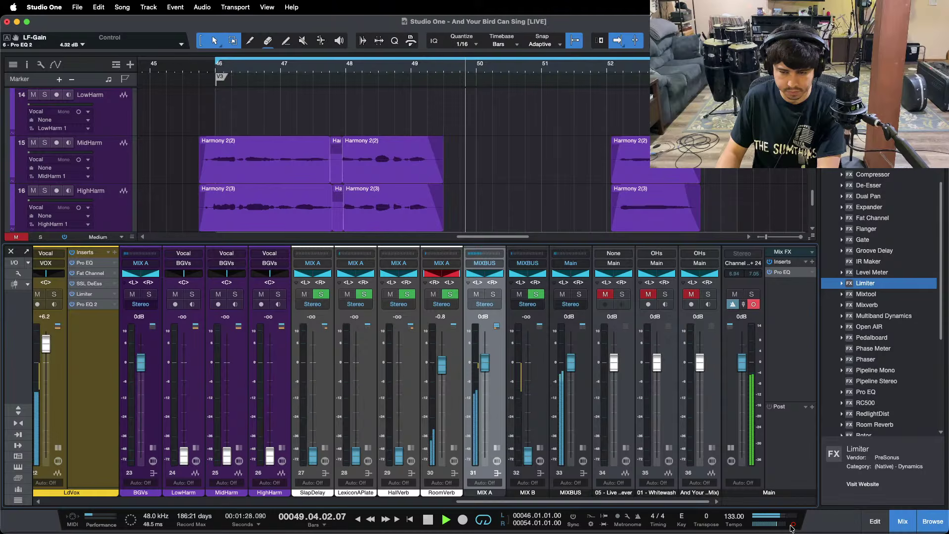
{"action": "key", "text": "KP_1"}
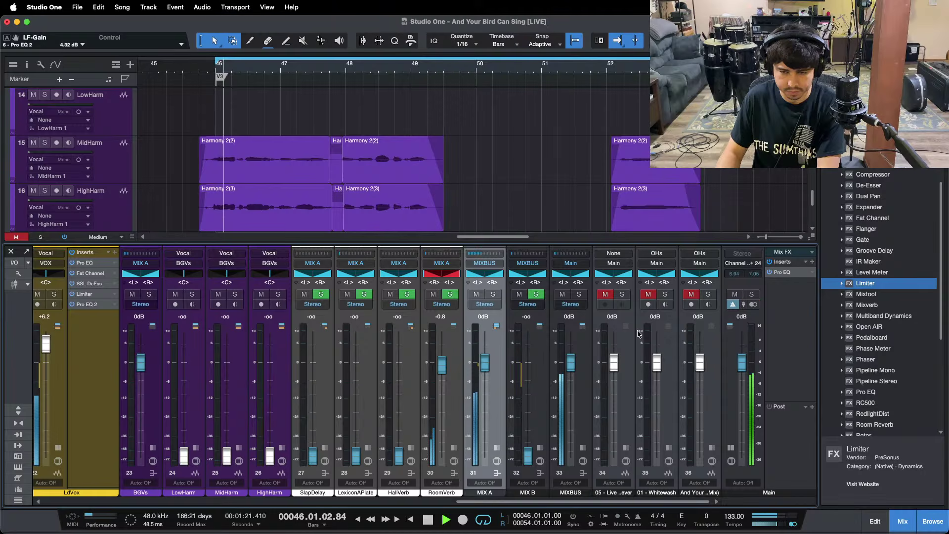
{"action": "left_click", "coordinate": [623, 296]}
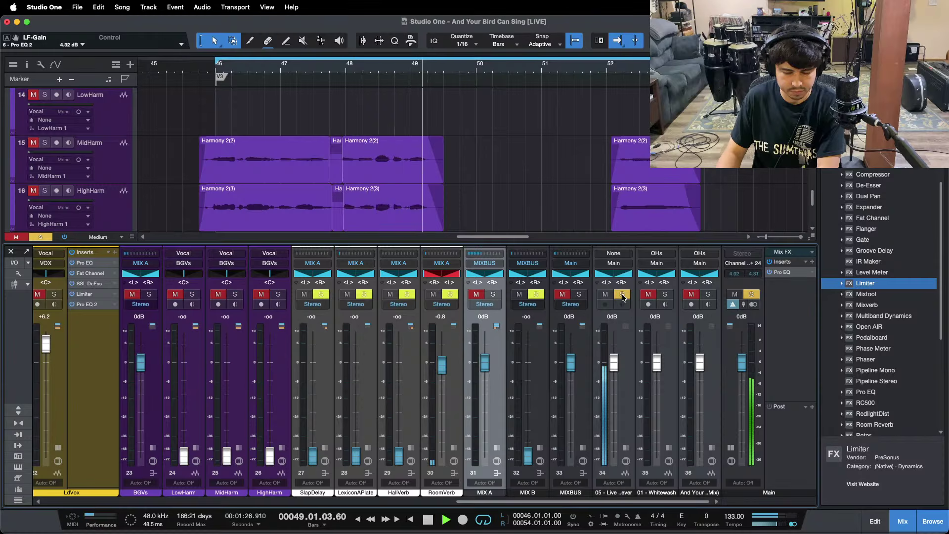
{"action": "left_click", "coordinate": [622, 296]}
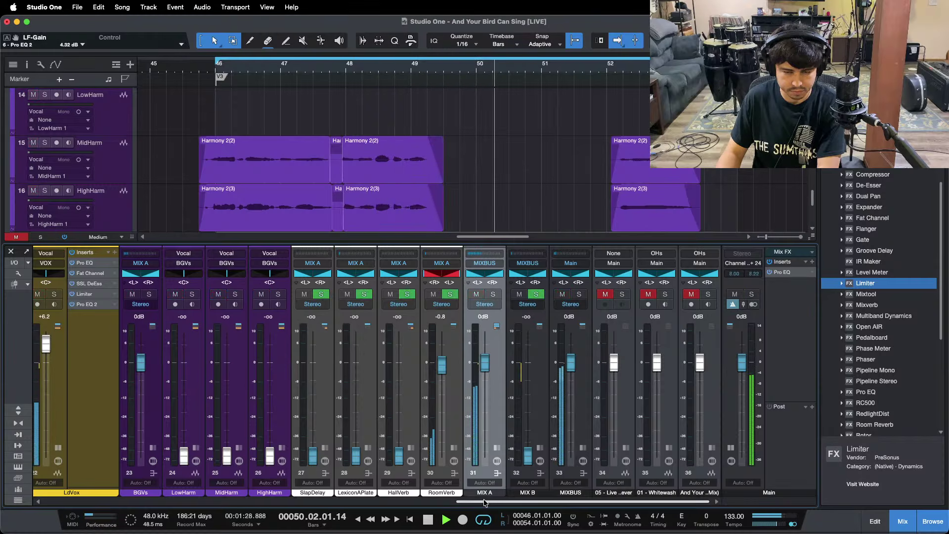
Raise the low band's gain to 3.84 dB in Pro EQ 2 on the RhythmGtrL channel and close the plug-in
{"action": "left_click_drag", "start_coordinate": [485, 502], "coordinate": [335, 502]}
{"action": "left_click", "coordinate": [230, 294]}
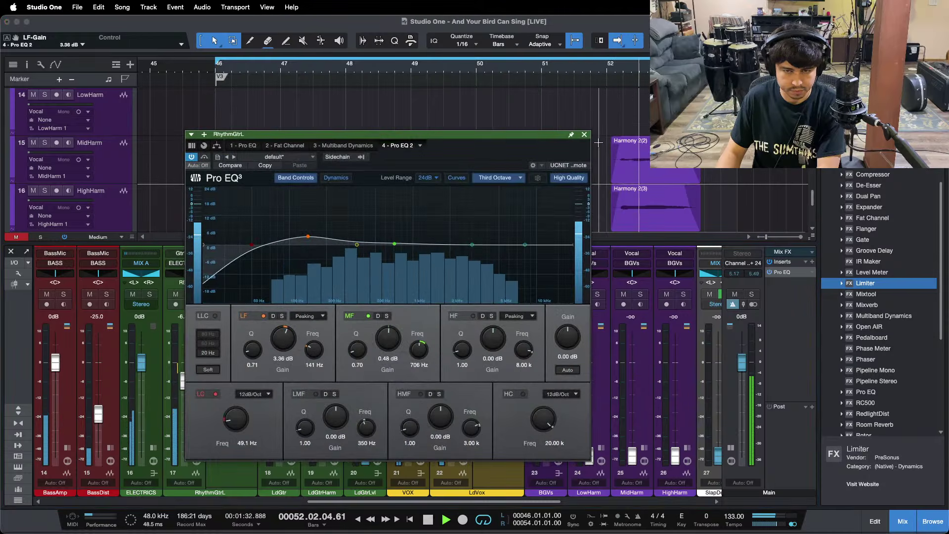
{"action": "key", "text": "space"}
{"action": "key", "text": "space"}
{"action": "scroll", "coordinate": [290, 339], "scroll_direction": "up", "scroll_amount": 1}
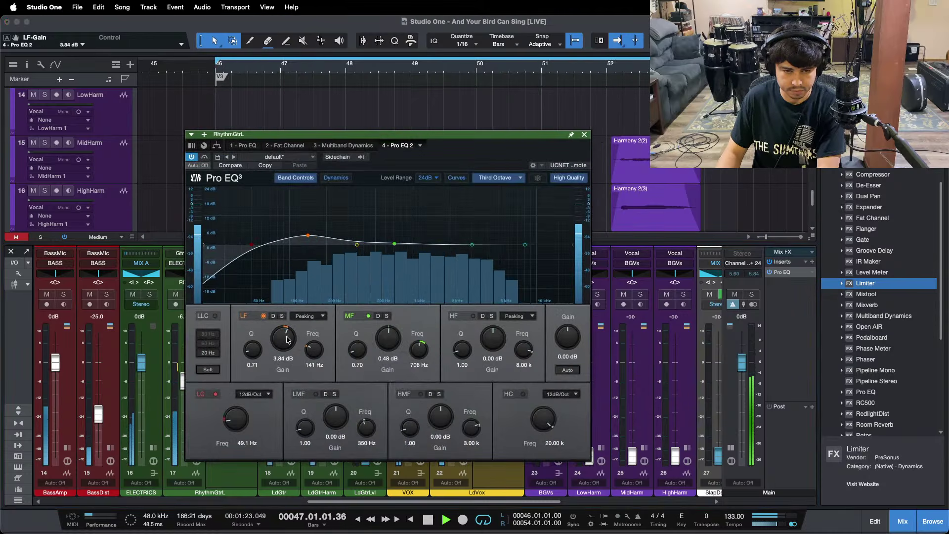
{"action": "key", "text": "Escape"}
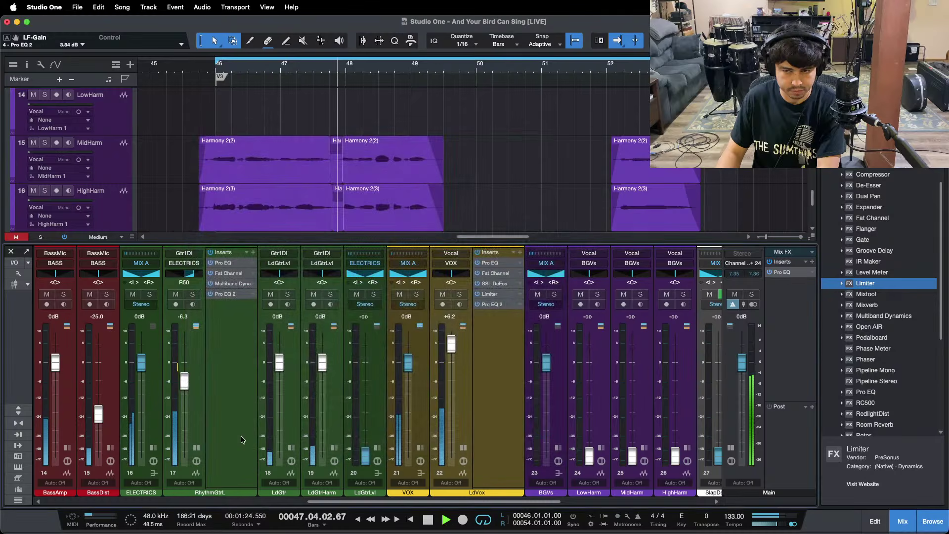
Lower the Main fader to -5.8 dB, bypass the Main channel's Pro EQ and play the full-range mix from the loop start
{"action": "left_click", "coordinate": [195, 446]}
{"action": "scroll", "coordinate": [741, 365], "scroll_direction": "down", "scroll_amount": 3}
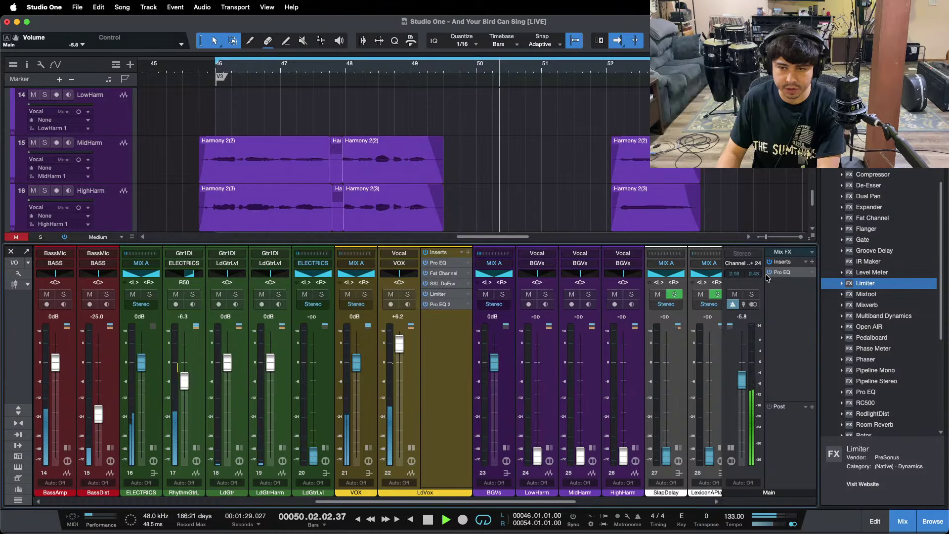
{"action": "key", "text": "KP_1"}
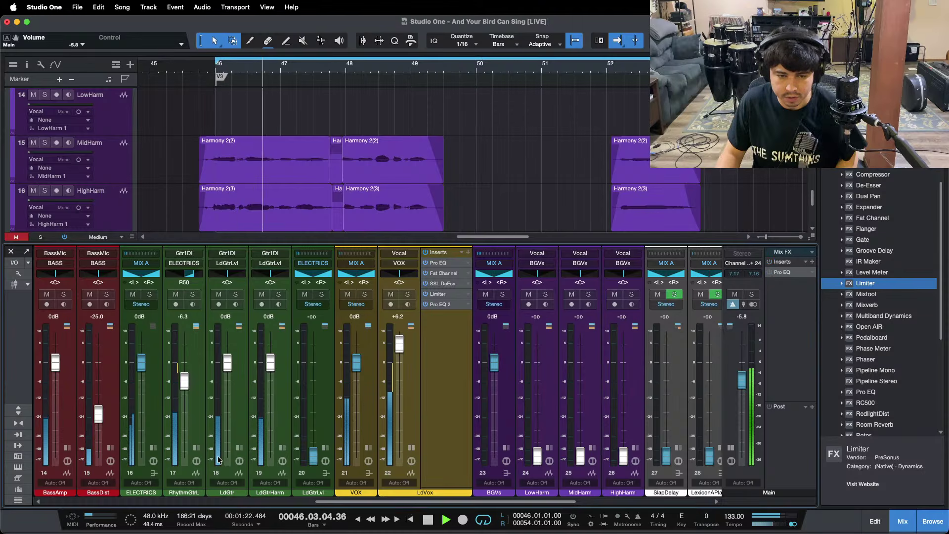
{"action": "left_click", "coordinate": [197, 447]}
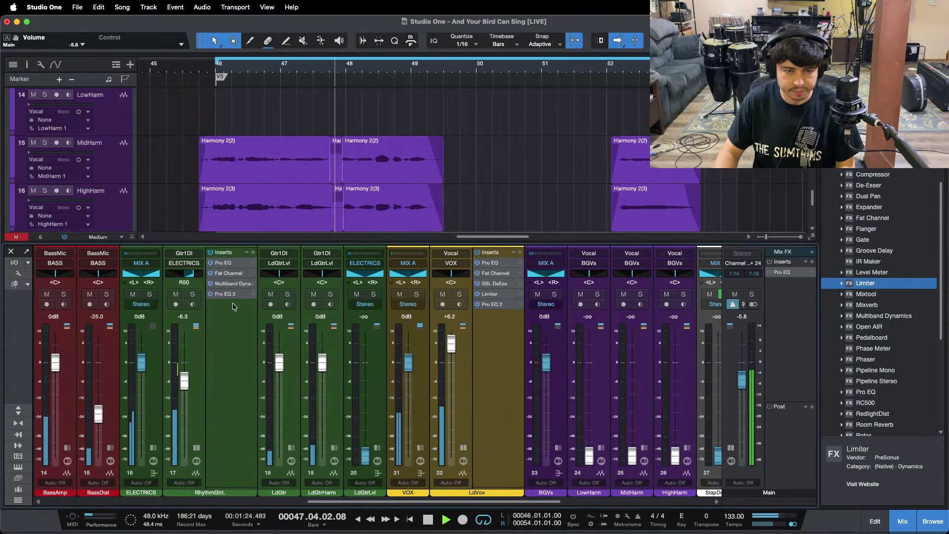
{"action": "left_click", "coordinate": [196, 448]}
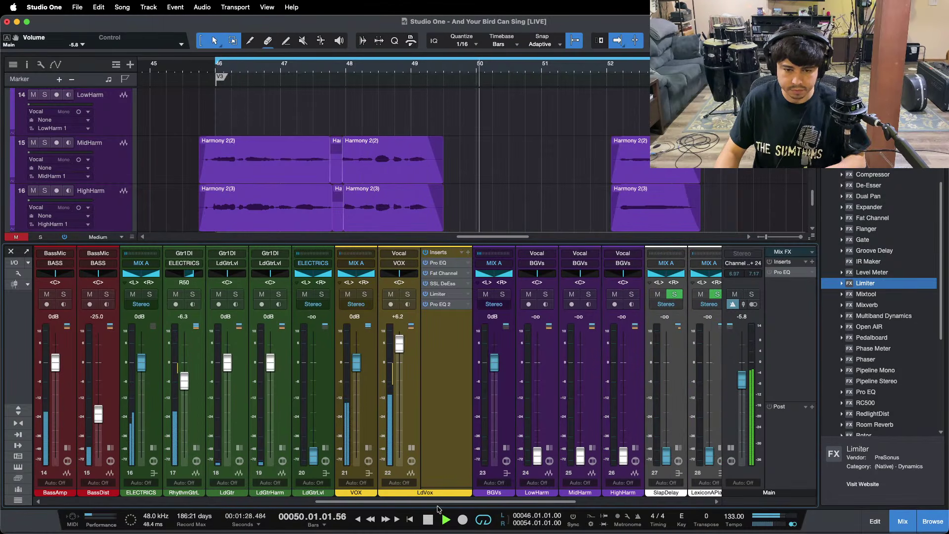
{"action": "left_click_drag", "start_coordinate": [443, 502], "coordinate": [580, 502]}
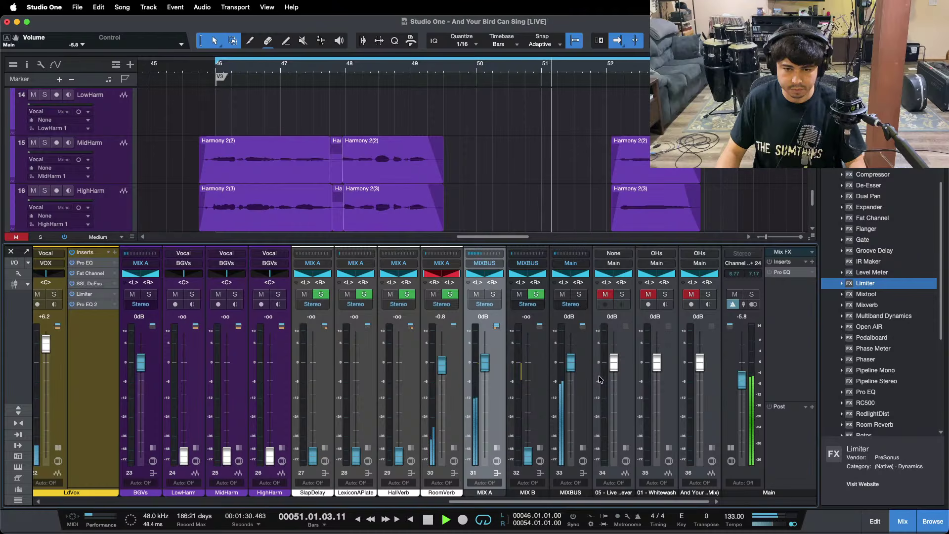
Raise the LF band's gain to 4.32 dB in Pro EQ 2 on the RhythmGtrL channel, then close the plug-in and collapse the channel
{"action": "left_click_drag", "start_coordinate": [582, 502], "coordinate": [347, 502]}
{"action": "left_click", "coordinate": [458, 449]}
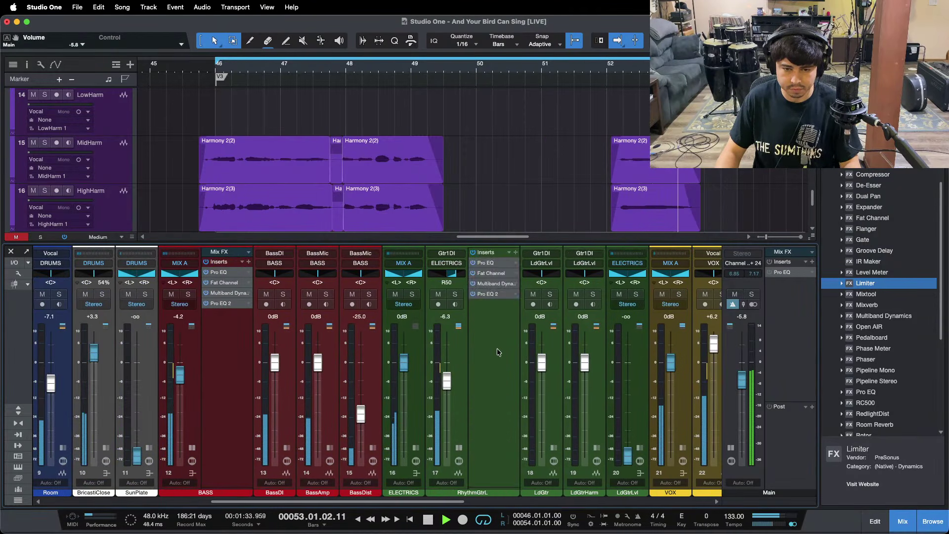
{"action": "left_click", "coordinate": [491, 295]}
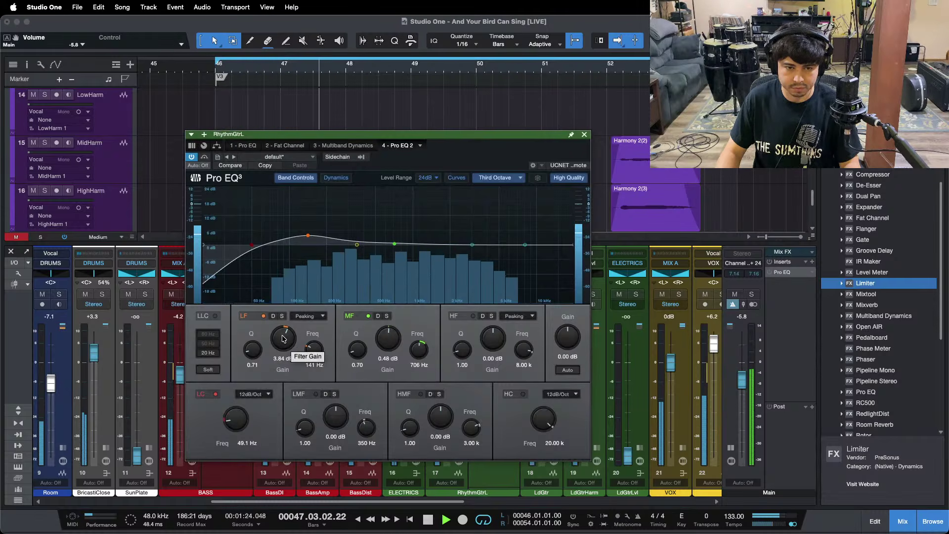
{"action": "scroll", "coordinate": [283, 338], "scroll_direction": "up", "scroll_amount": 1}
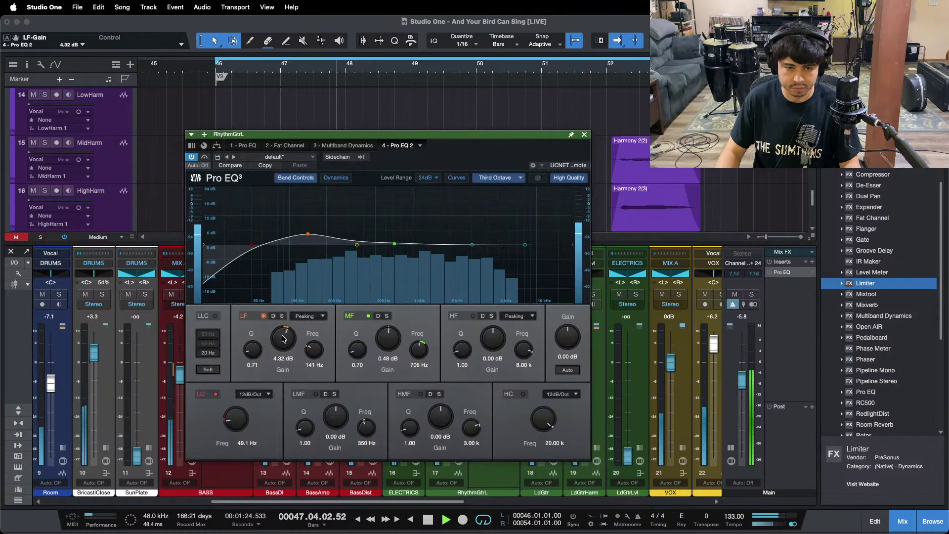
{"action": "left_click", "coordinate": [584, 134]}
{"action": "left_click", "coordinate": [458, 449]}
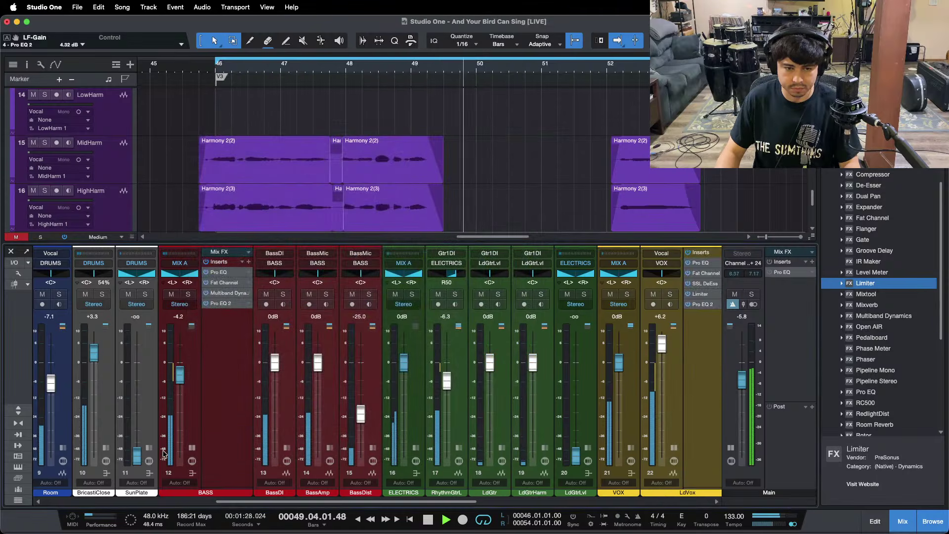
Collapse the insert racks of the BASS and LdVox channels in the mixer
{"action": "left_click", "coordinate": [193, 449]}
{"action": "scroll", "coordinate": [340, 459], "scroll_direction": "right", "scroll_amount": 5}
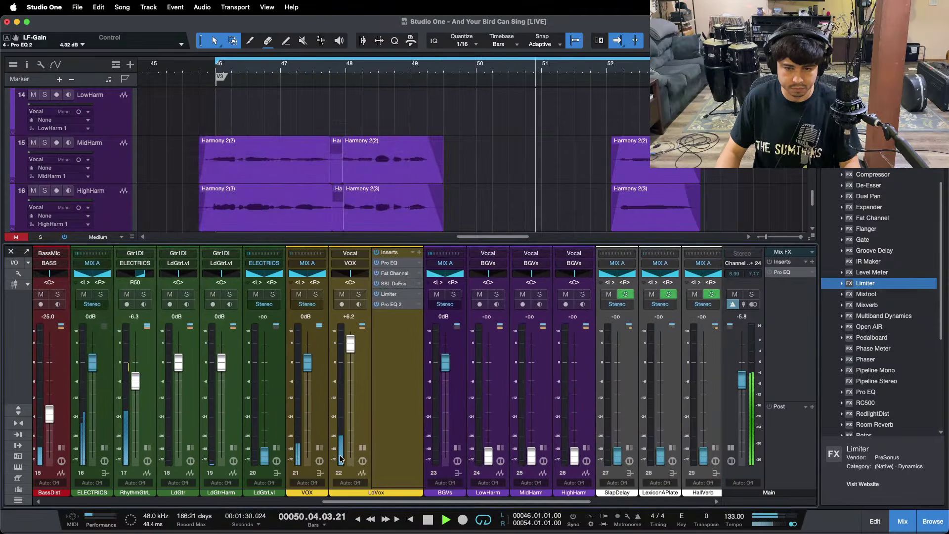
{"action": "left_click", "coordinate": [360, 448]}
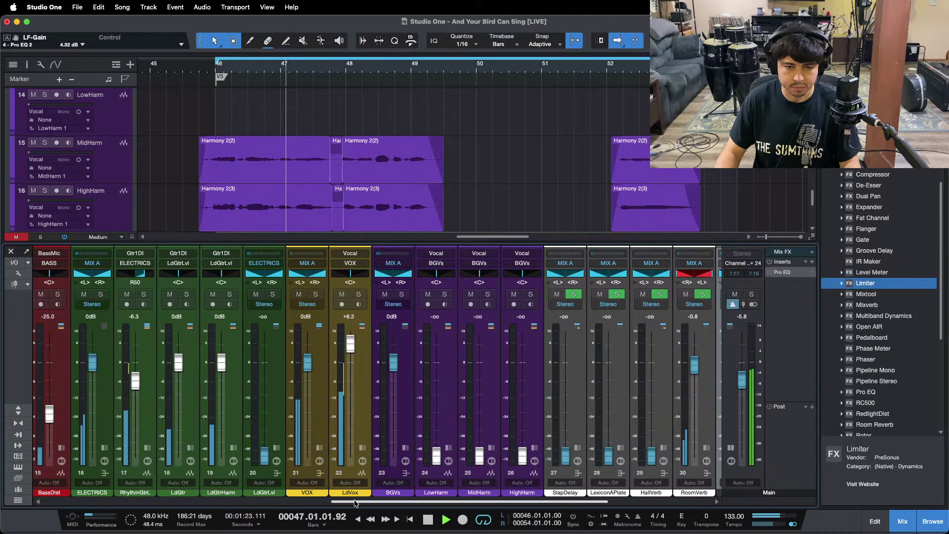
{"action": "left_click_drag", "start_coordinate": [439, 502], "coordinate": [540, 507]}
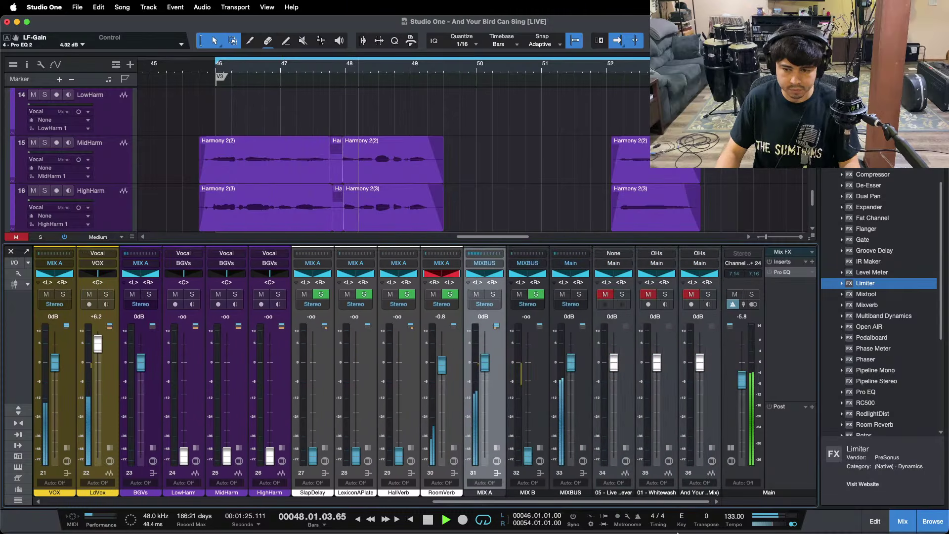
{"action": "mouse_move", "coordinate": [517, 532]}
{"action": "left_click", "coordinate": [518, 511]}
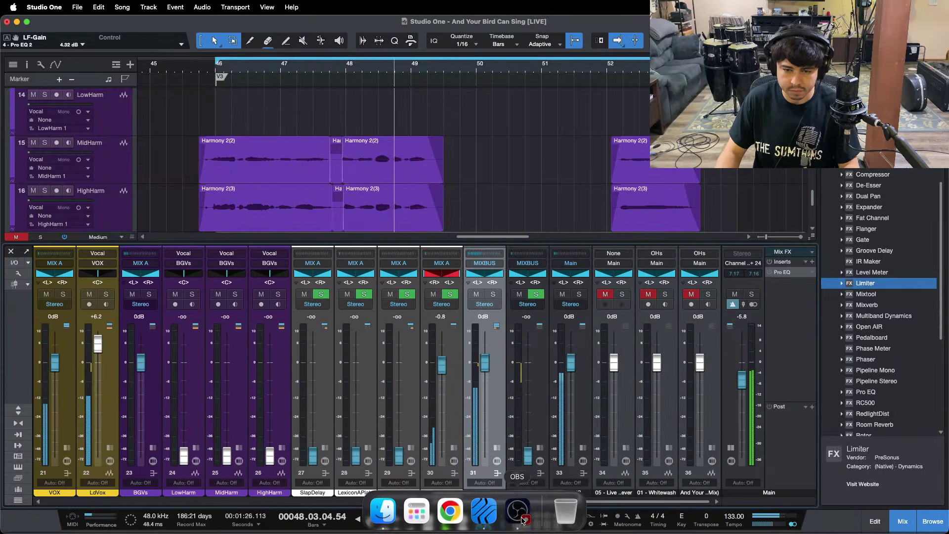
{"action": "left_click", "coordinate": [916, 492]}
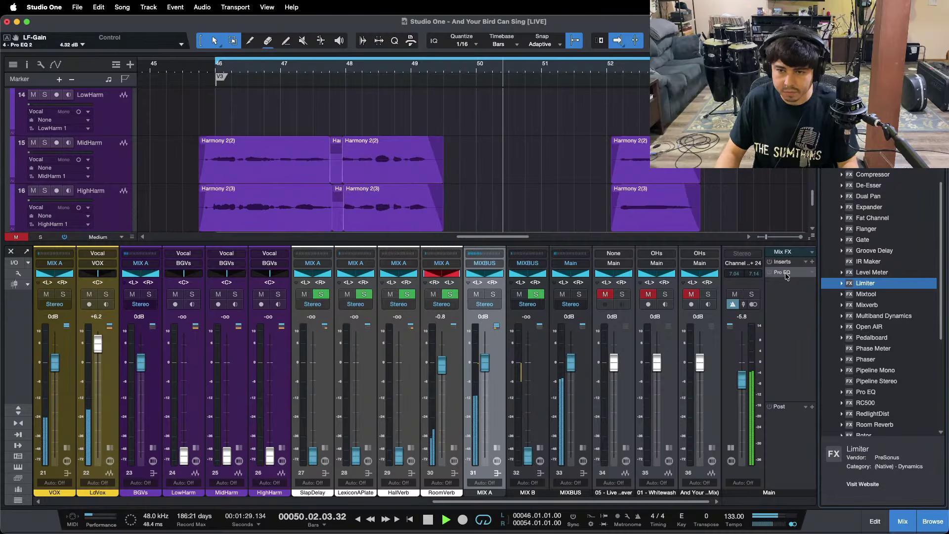
Collapse the Main channel's insert rack and save the song
{"action": "left_click", "coordinate": [775, 371]}
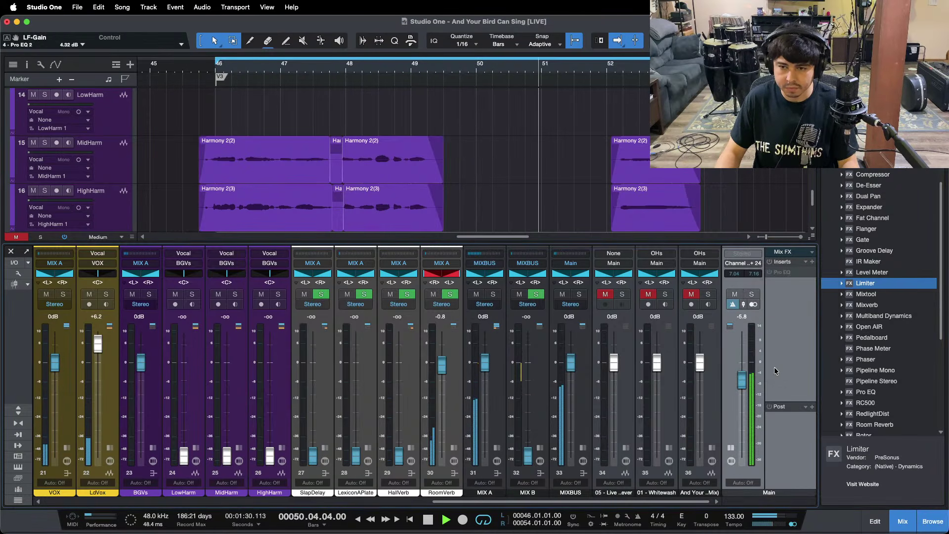
{"action": "left_click", "coordinate": [731, 461]}
{"action": "key", "text": "super+s"}
Hide the mixer to show the whole arrangement, stop playback and save the song
{"action": "left_click_drag", "start_coordinate": [549, 64], "coordinate": [550, 33]}
{"action": "key", "text": "F3"}
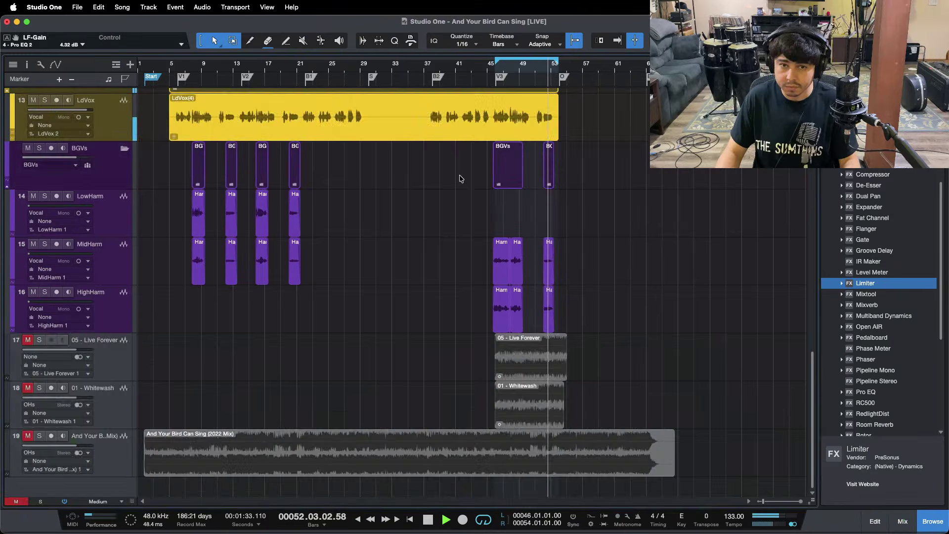
{"action": "scroll", "coordinate": [461, 185], "scroll_direction": "up", "scroll_amount": 12}
{"action": "key", "text": "space"}
{"action": "key", "text": "super+s"}
{"action": "scroll", "coordinate": [696, 264], "scroll_direction": "down", "scroll_amount": 7}
{"action": "scroll", "coordinate": [696, 264], "scroll_direction": "down", "scroll_amount": 3}
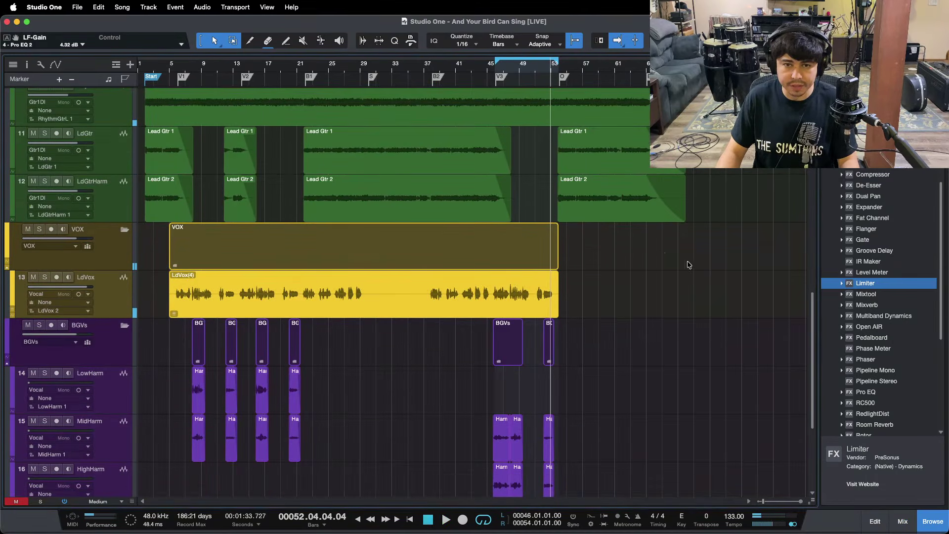
{"action": "key", "text": "super+s"}
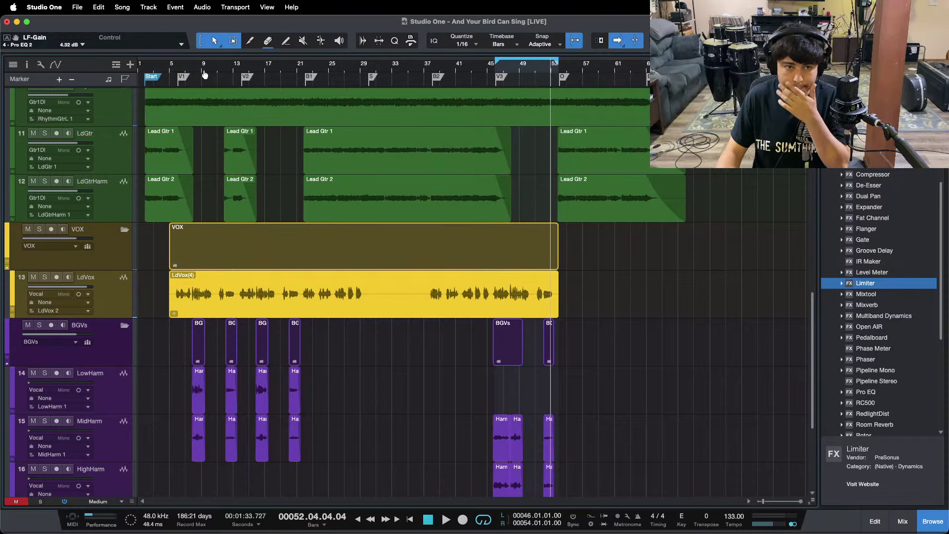
Save the song and place the playhead just before the first harmony clips, shortly before bar 8
{"action": "left_click_drag", "start_coordinate": [204, 73], "coordinate": [366, 71]}
{"action": "key", "text": "super+s"}
{"action": "scroll", "coordinate": [351, 360], "scroll_direction": "down", "scroll_amount": 7}
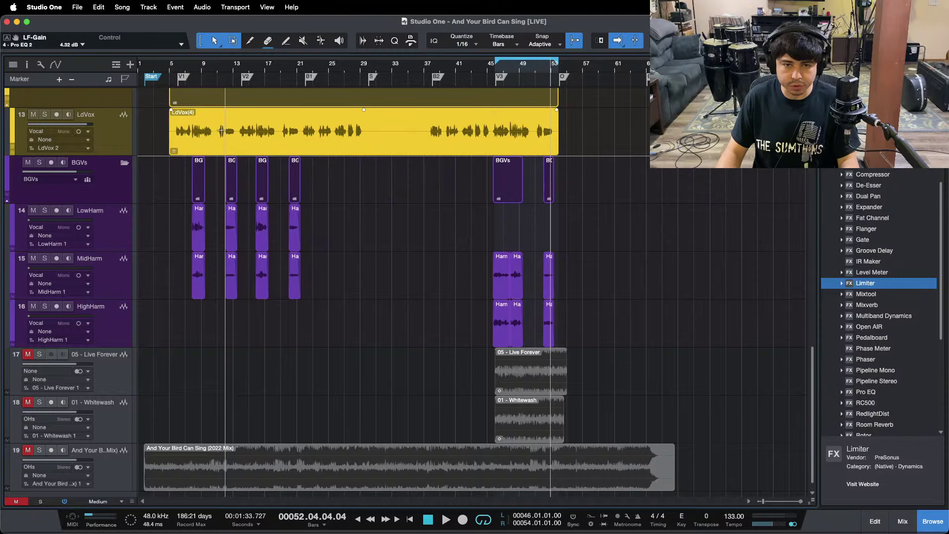
{"action": "left_click_drag", "start_coordinate": [194, 68], "coordinate": [307, 85]}
{"action": "key", "text": "super+s"}
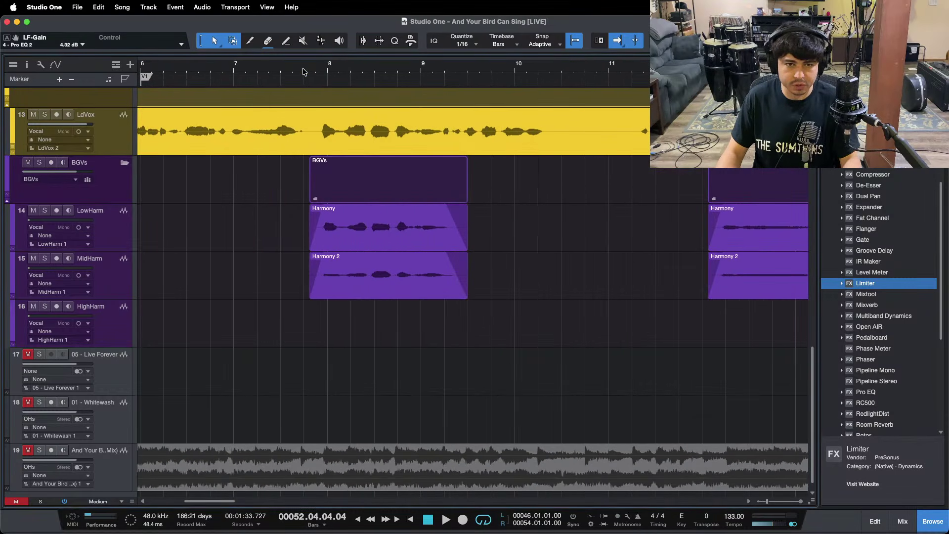
{"action": "left_click", "coordinate": [304, 72]}
Copy the Limiter from the LdVox inserts to the LowHarm channel, placing it between SSL DeEss and Pro EQ 2
{"action": "key", "text": "F3"}
{"action": "left_click_drag", "start_coordinate": [524, 501], "coordinate": [443, 501]}
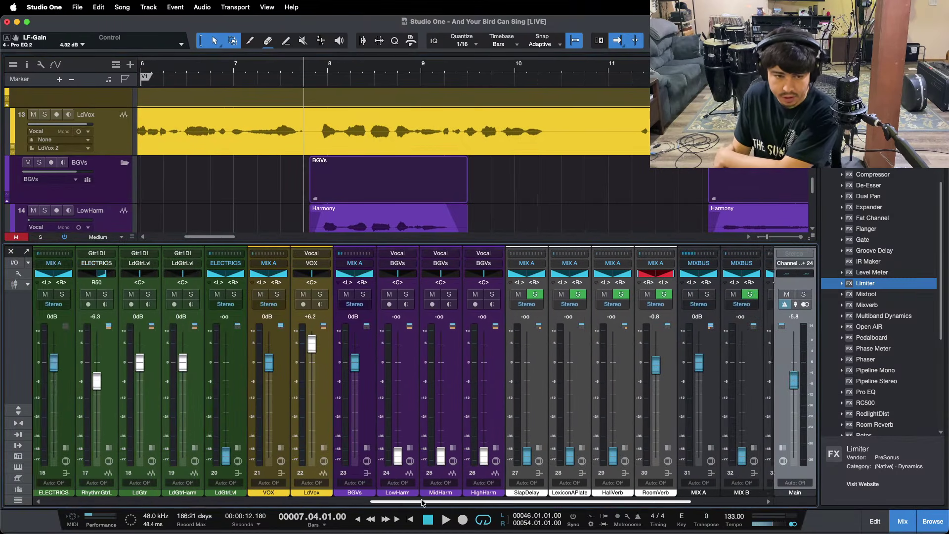
{"action": "left_click", "coordinate": [434, 449]}
{"action": "left_click", "coordinate": [348, 448]}
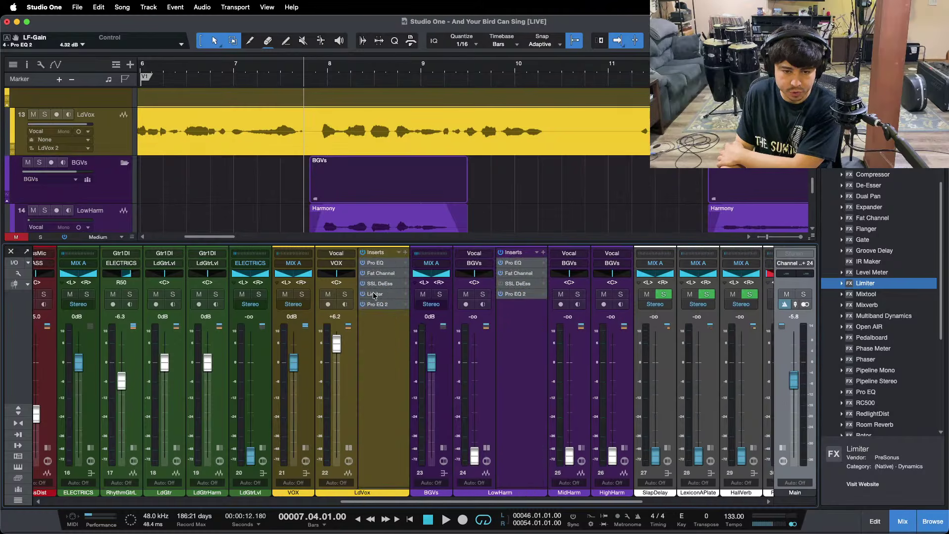
{"action": "left_click_drag", "start_coordinate": [375, 293], "coordinate": [514, 295]}
{"action": "left_click", "coordinate": [349, 448]}
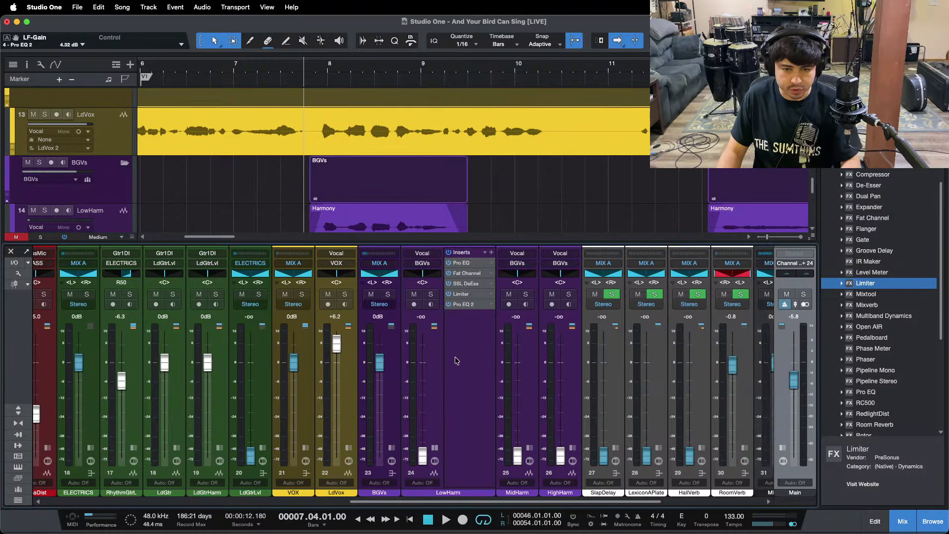
Set the LowHarm fader to 0 dB, solo the channel and play its first harmony clip, returning the playhead to the clip's start
{"action": "left_click", "coordinate": [441, 376]}
{"action": "key", "text": "s"}
{"action": "key", "text": "space"}
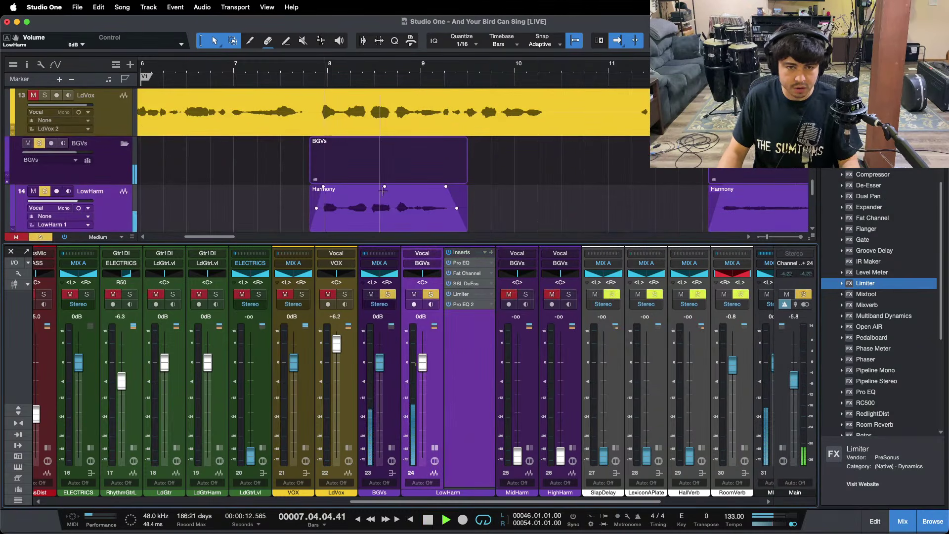
{"action": "scroll", "coordinate": [391, 159], "scroll_direction": "down", "scroll_amount": 2}
{"action": "mouse_move", "coordinate": [369, 66]}
{"action": "left_mouse_down"}
{"action": "mouse_move", "coordinate": [340, 47]}
{"action": "mouse_move", "coordinate": [363, 76]}
{"action": "left_mouse_up"}
{"action": "key", "text": "space"}
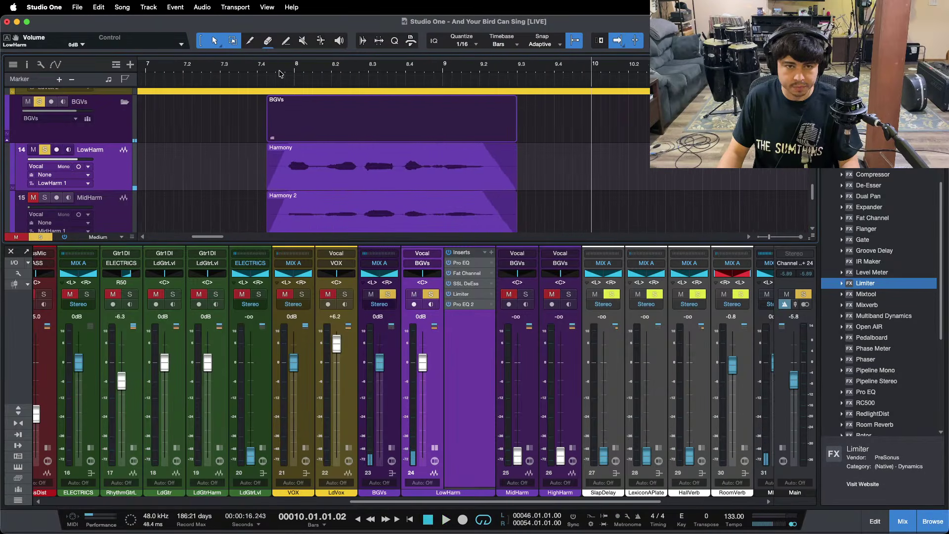
{"action": "left_click", "coordinate": [277, 70]}
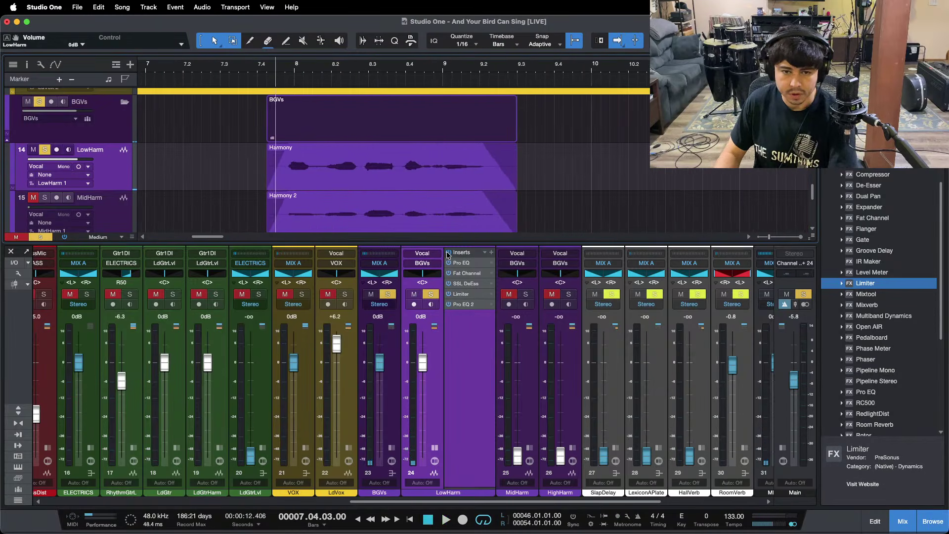
Inspect Pro EQ 2 on the LowHarm channel and remove it from the inserts
{"action": "left_click", "coordinate": [459, 305]}
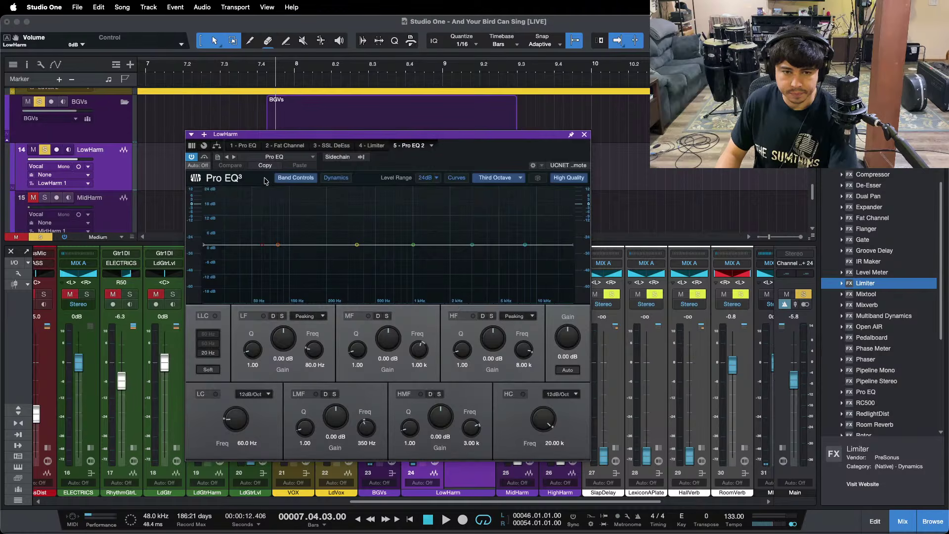
{"action": "left_click", "coordinate": [584, 135]}
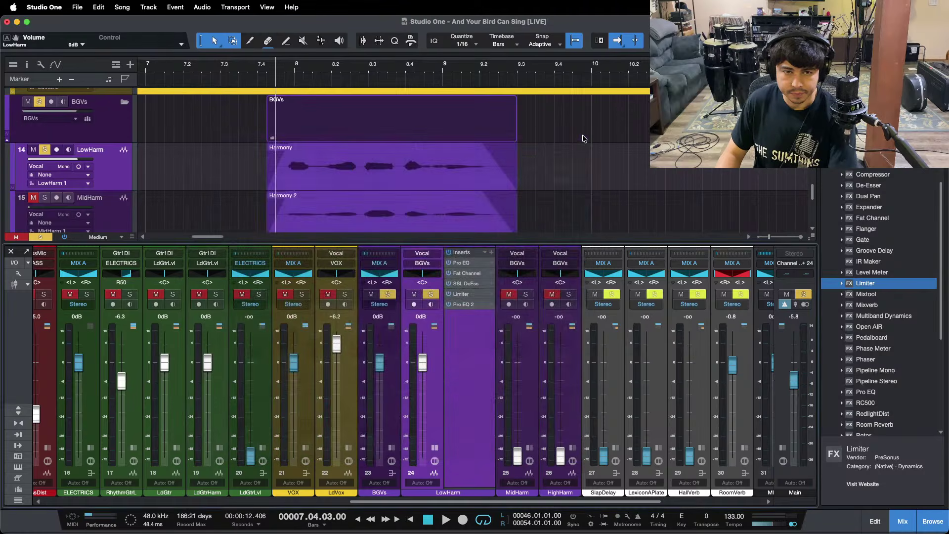
{"action": "right_click", "coordinate": [470, 306]}
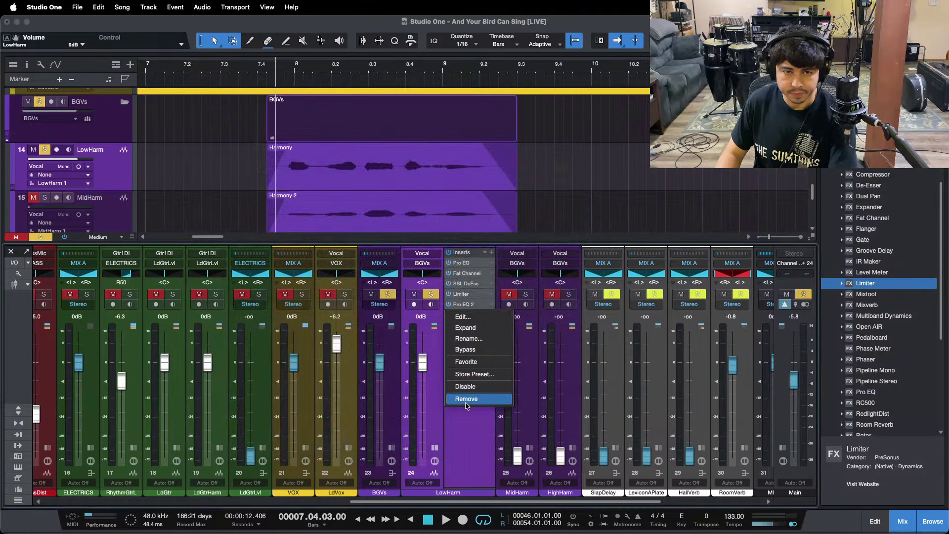
{"action": "left_click", "coordinate": [463, 395]}
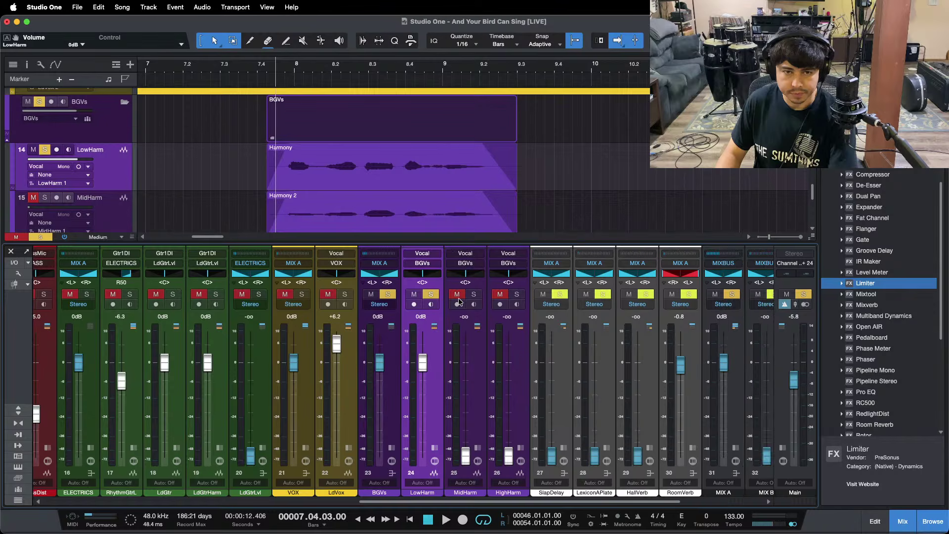
Turn off the HF band and raise the low cut to 224 Hz in LowHarm's Pro EQ while playing the harmony
{"action": "left_click", "coordinate": [435, 448]}
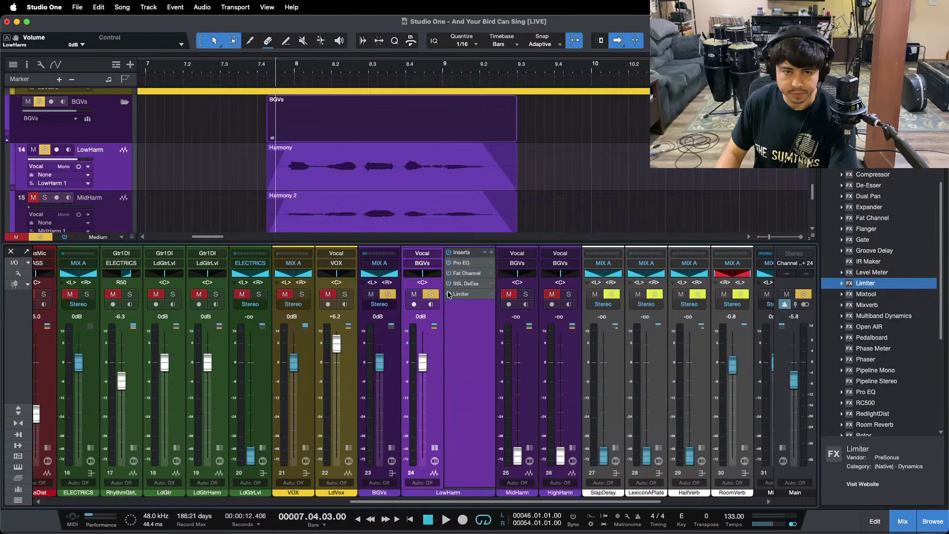
{"action": "left_click", "coordinate": [463, 262]}
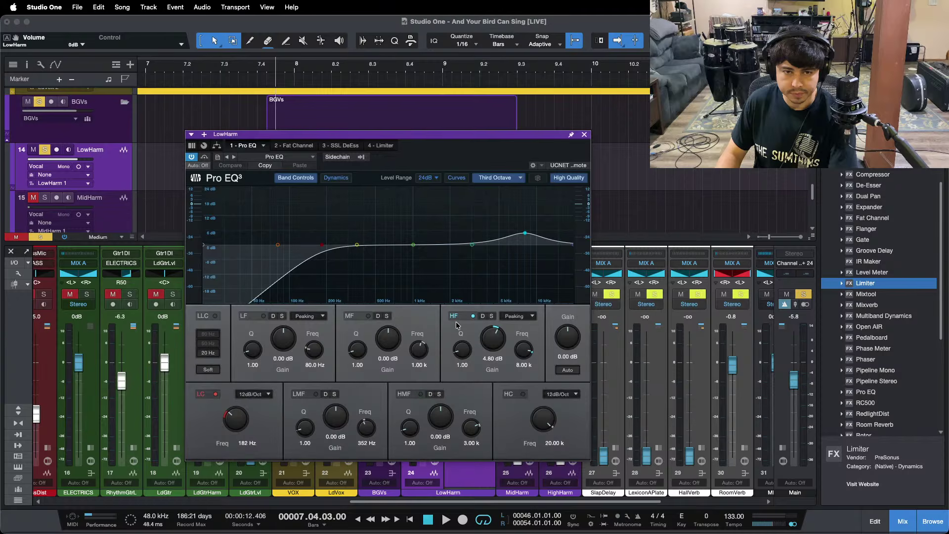
{"action": "left_click", "coordinate": [473, 315]}
{"action": "key", "text": "space"}
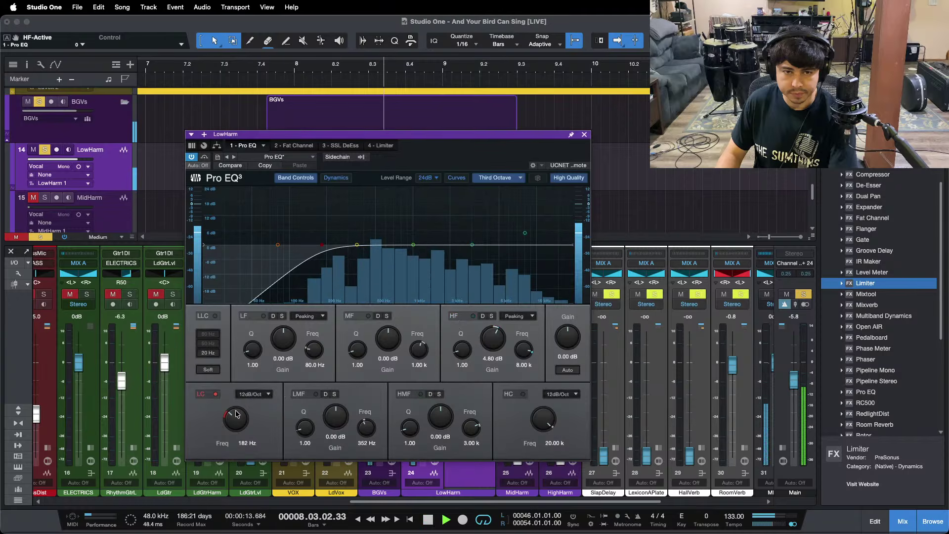
{"action": "left_click_drag", "start_coordinate": [236, 414], "coordinate": [236, 410]}
{"action": "key", "text": "space"}
{"action": "key", "text": "space"}
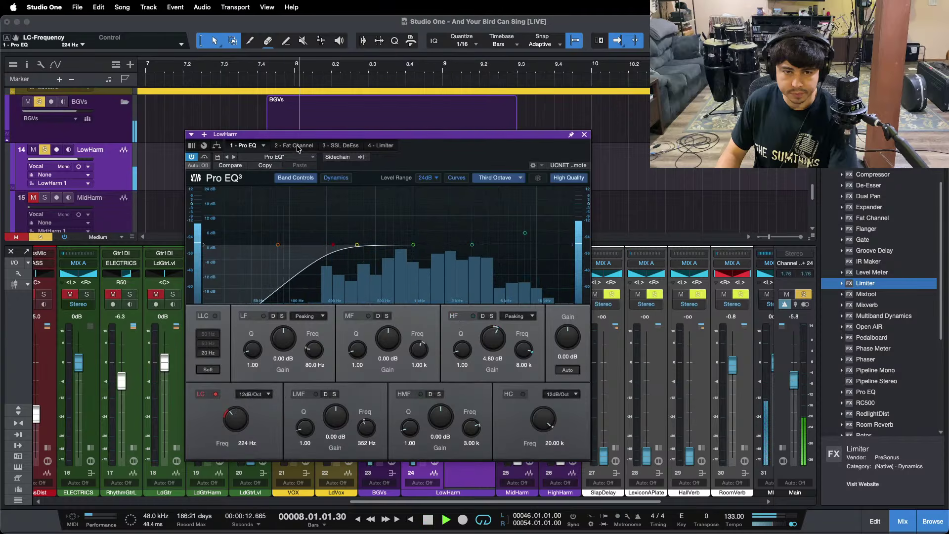
Set the Fat Channel compressor on LowHarm to -13.44 dB input and -28.00 dB output while replaying the soloed harmony
{"action": "left_click", "coordinate": [298, 145]}
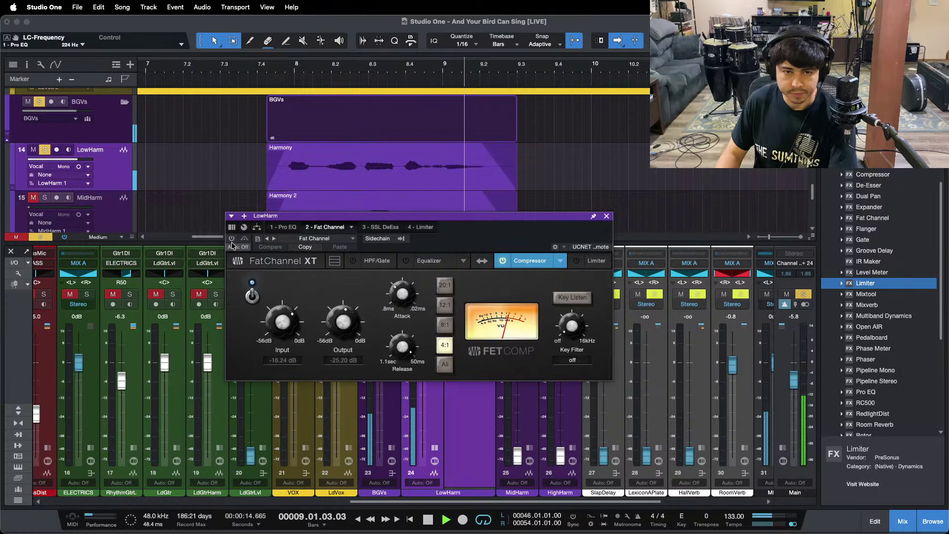
{"action": "left_click", "coordinate": [232, 238]}
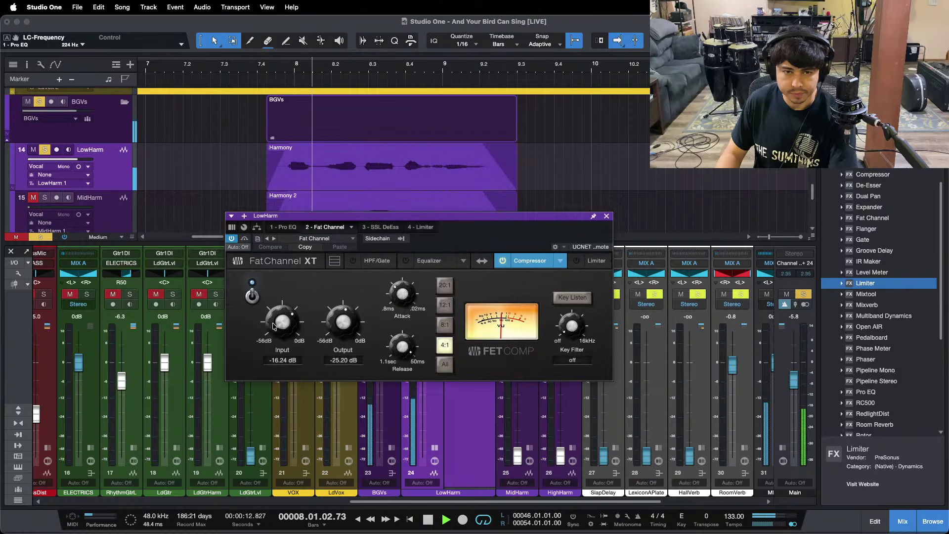
{"action": "scroll", "coordinate": [274, 327], "scroll_direction": "up", "scroll_amount": 1}
{"action": "scroll", "coordinate": [339, 324], "scroll_direction": "down", "scroll_amount": 1}
{"action": "scroll", "coordinate": [277, 325], "scroll_direction": "up", "scroll_amount": 1}
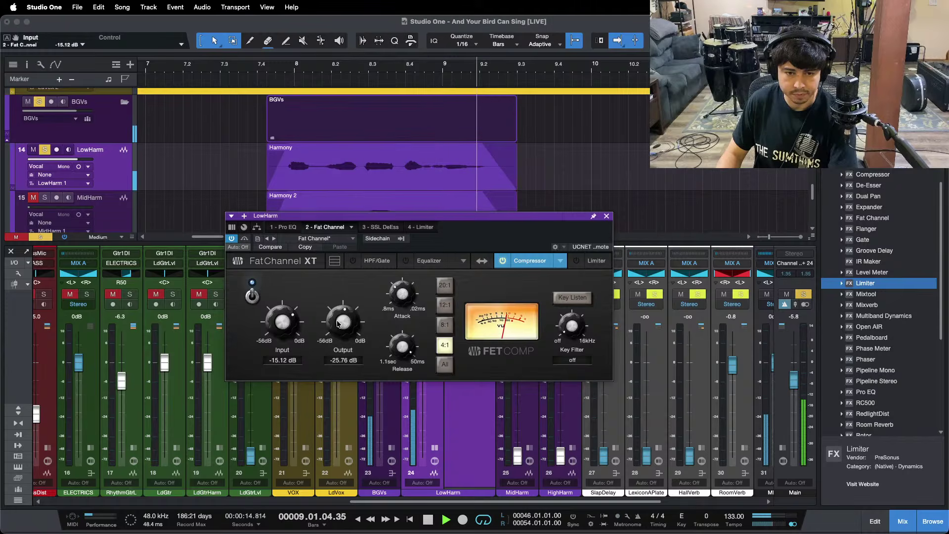
{"action": "scroll", "coordinate": [339, 324], "scroll_direction": "down", "scroll_amount": 1}
{"action": "key", "text": "space"}
{"action": "key", "text": "space"}
{"action": "scroll", "coordinate": [276, 325], "scroll_direction": "up", "scroll_amount": 1}
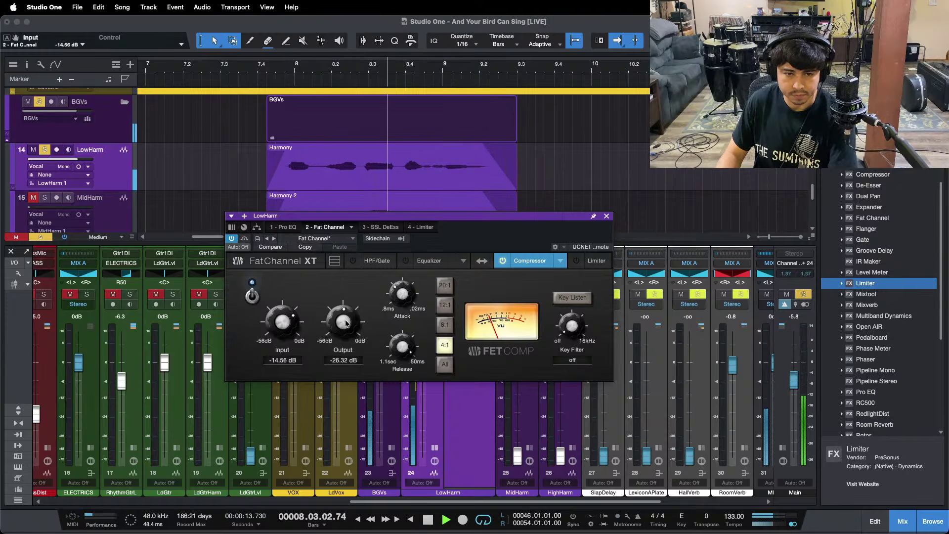
{"action": "scroll", "coordinate": [350, 325], "scroll_direction": "down", "scroll_amount": 1}
{"action": "key", "text": "space"}
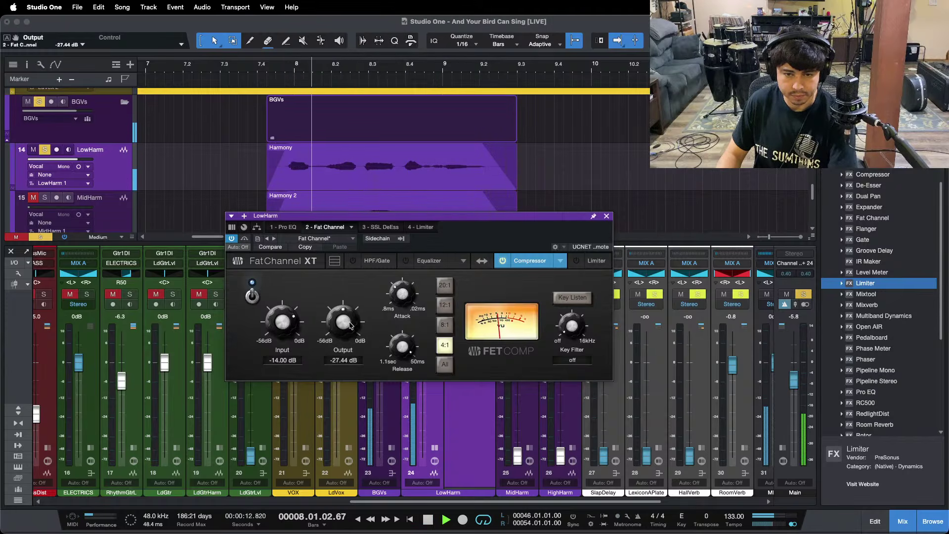
{"action": "key", "text": "space"}
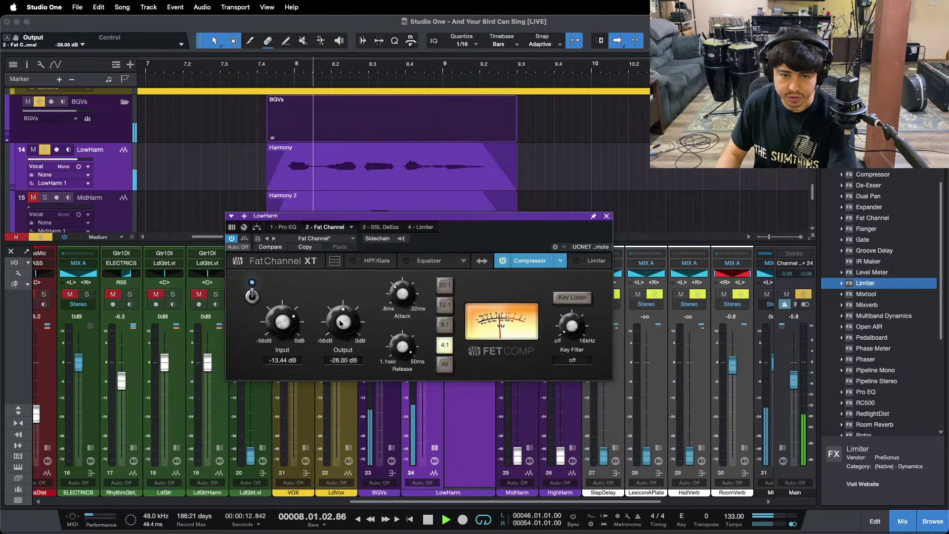
Set the SSL DeEss threshold on LowHarm to -9.0 dB while replaying the soloed harmony
{"action": "left_click", "coordinate": [382, 228]}
{"action": "key", "text": "space"}
{"action": "left_click_drag", "start_coordinate": [524, 239], "coordinate": [478, 165]}
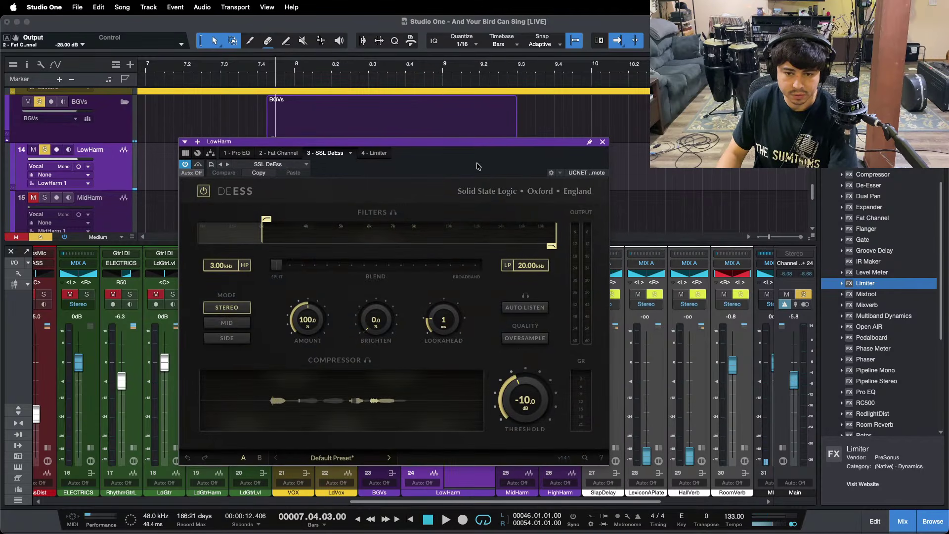
{"action": "key", "text": "space"}
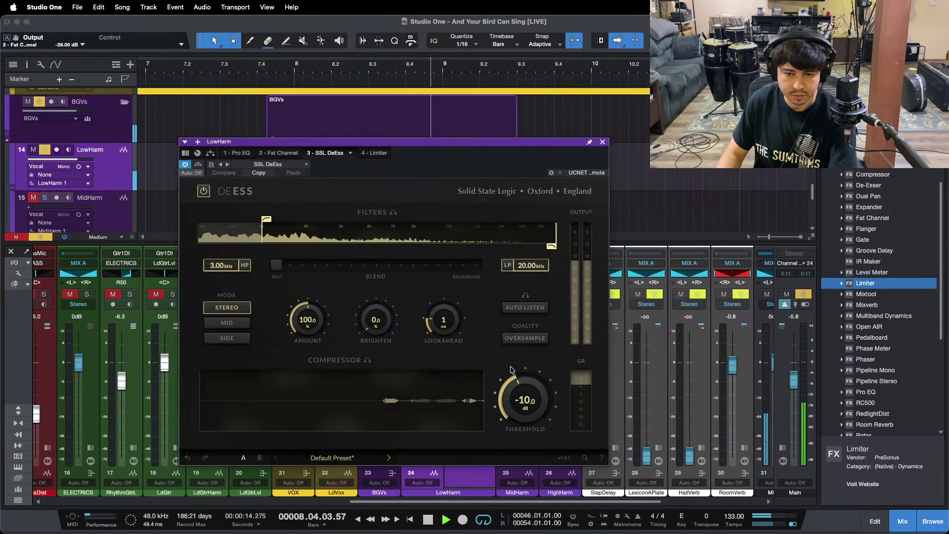
{"action": "left_click_drag", "start_coordinate": [514, 400], "coordinate": [514, 400]}
{"action": "key", "text": "space"}
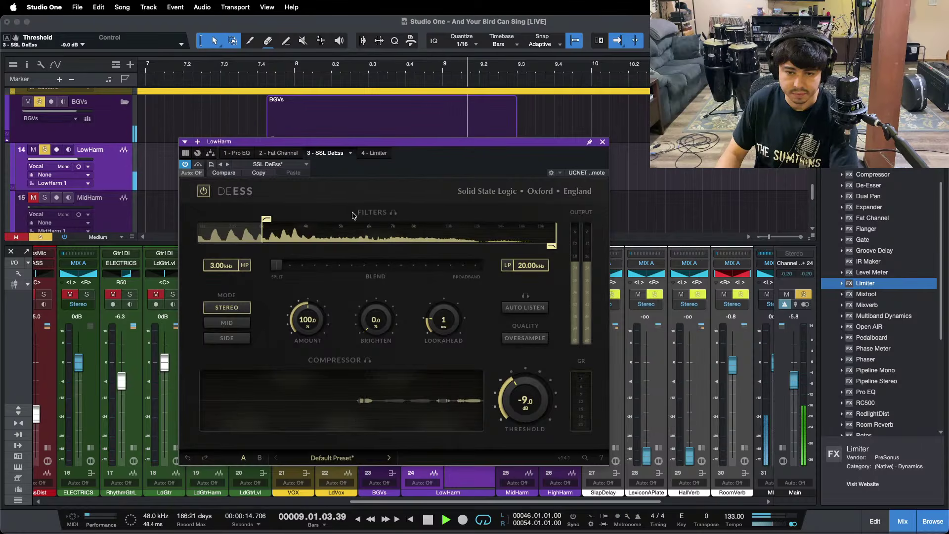
{"action": "key", "text": "space"}
Turn the HF band back on in LowHarm's Pro EQ with 4.80 dB gain while replaying the soloed harmony
{"action": "left_click", "coordinate": [238, 154]}
{"action": "left_click_drag", "start_coordinate": [445, 142], "coordinate": [877, 137]}
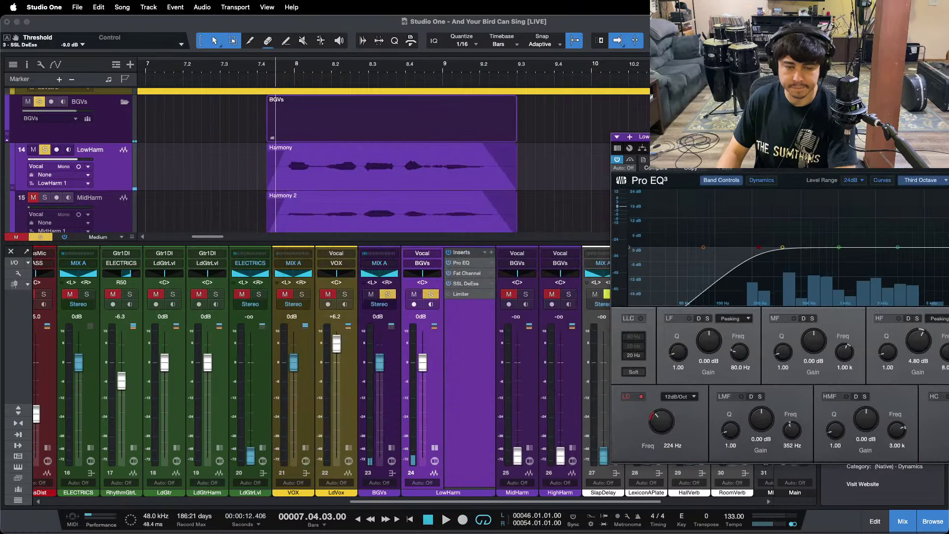
{"action": "key", "text": "space"}
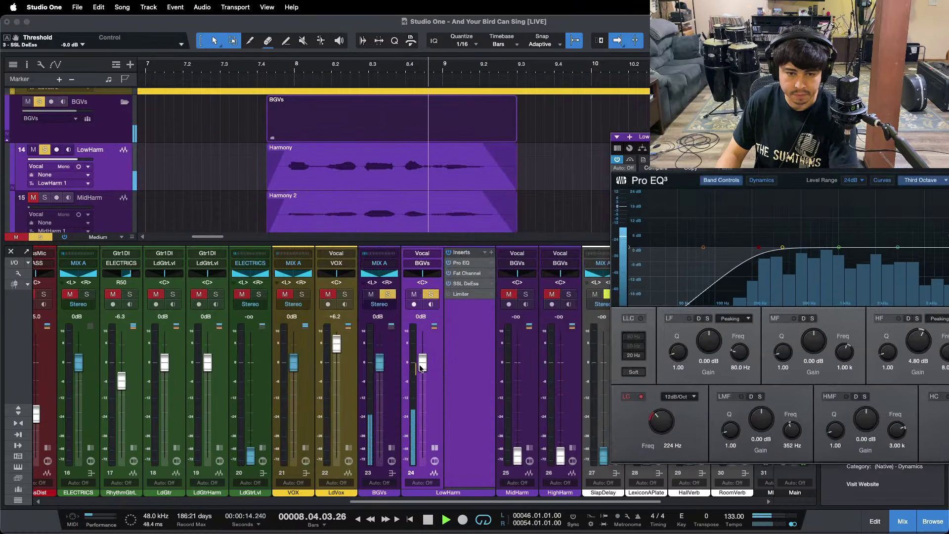
{"action": "key", "text": "space"}
{"action": "key", "text": "space"}
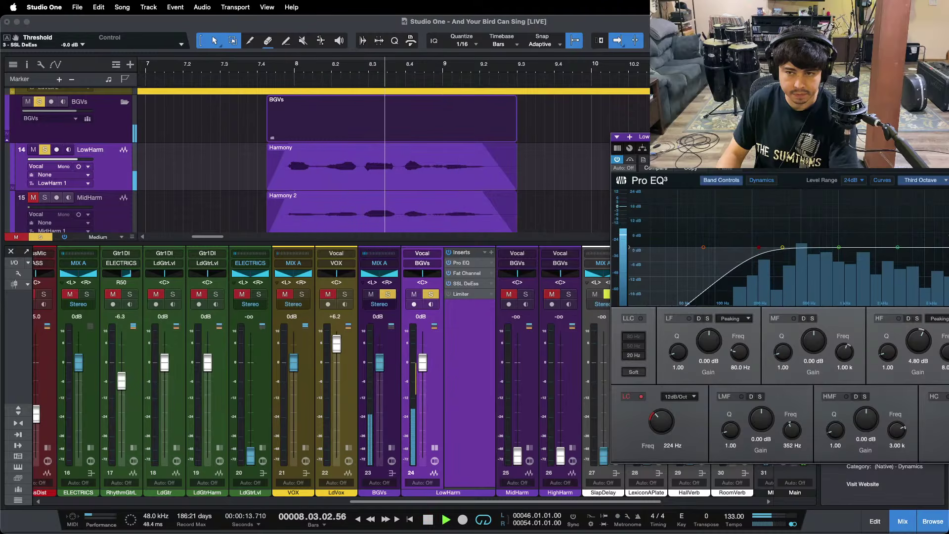
{"action": "left_click_drag", "start_coordinate": [887, 161], "coordinate": [534, 155]}
{"action": "key", "text": "space"}
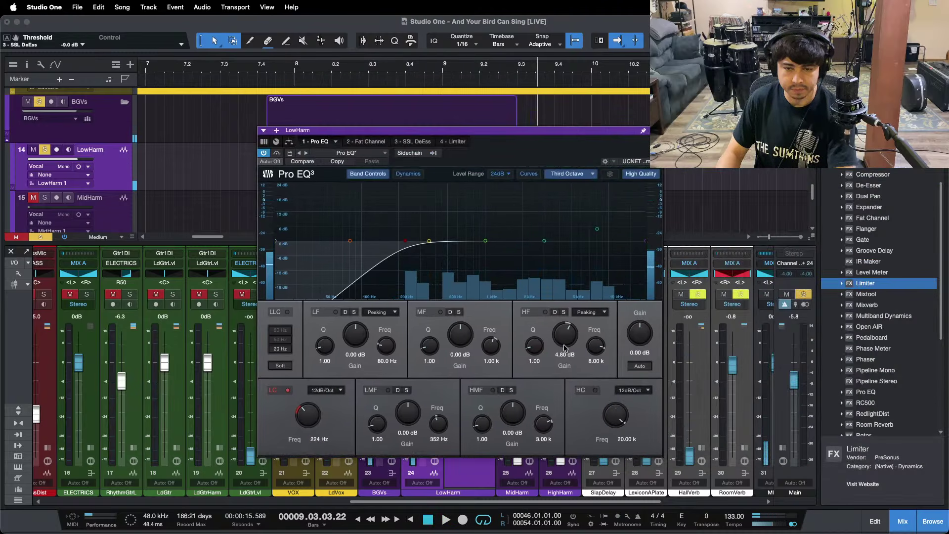
{"action": "double_click", "coordinate": [565, 336]}
{"action": "key", "text": "space"}
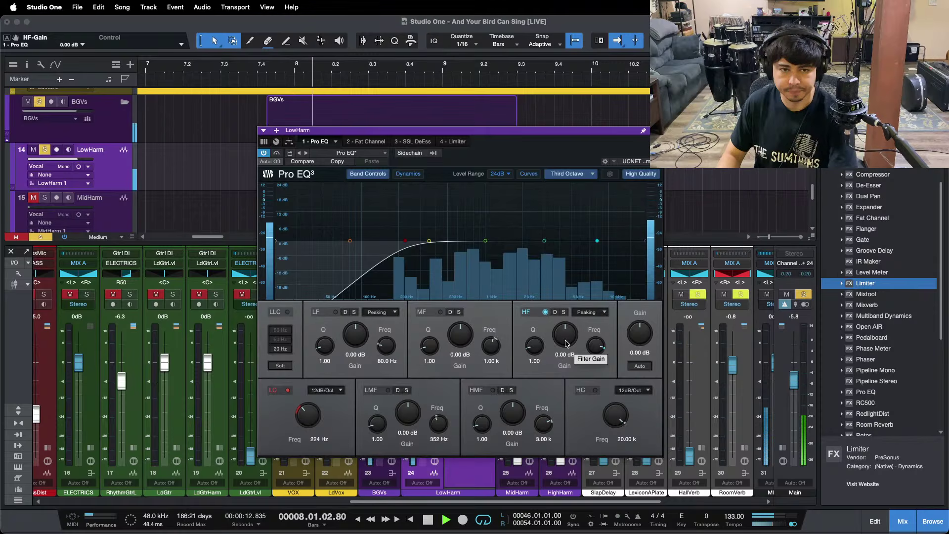
{"action": "scroll", "coordinate": [567, 344], "scroll_direction": "up", "scroll_amount": 5}
{"action": "scroll", "coordinate": [567, 344], "scroll_direction": "up", "scroll_amount": 5}
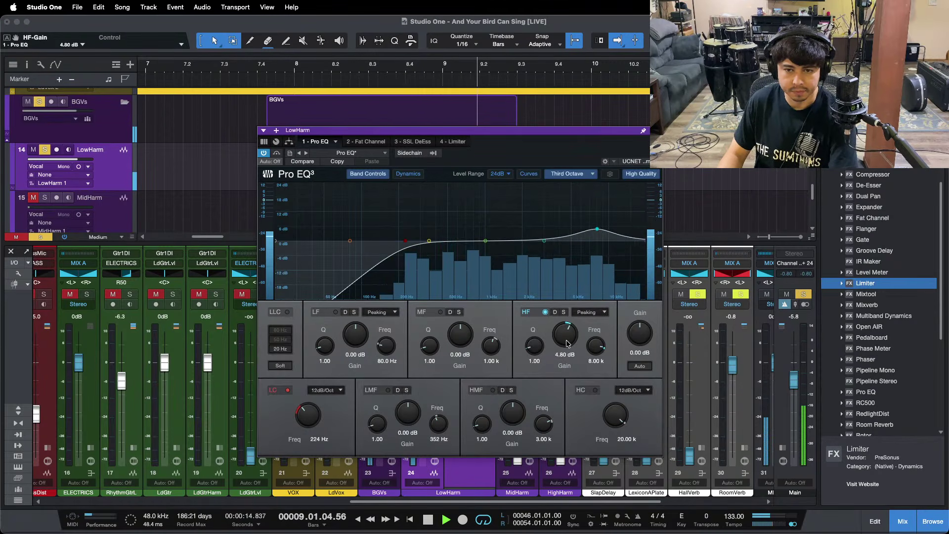
Raise the HF gain in LowHarm's Pro EQ to 8.64 dB while replaying the harmony phrase
{"action": "key", "text": "space"}
{"action": "key", "text": "space"}
{"action": "scroll", "coordinate": [569, 338], "scroll_direction": "up", "scroll_amount": 3}
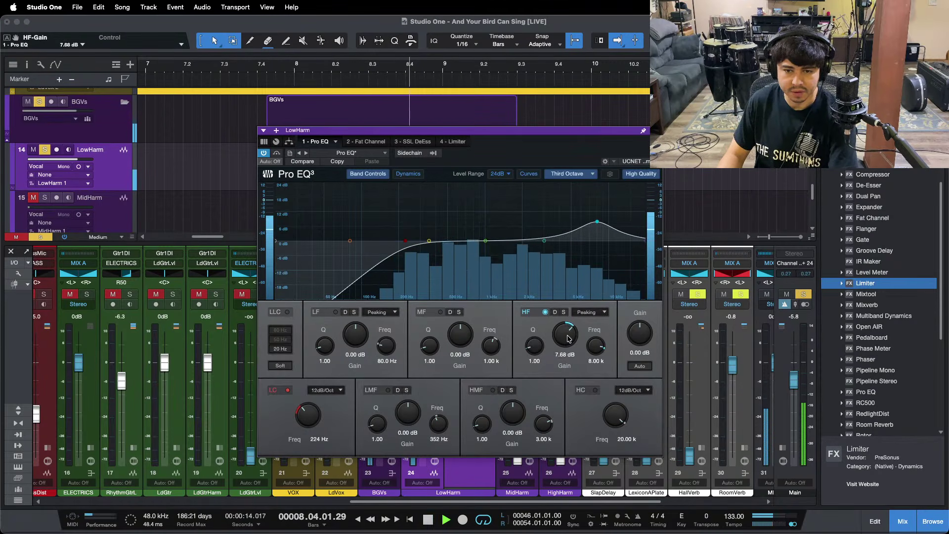
{"action": "key", "text": "space"}
{"action": "key", "text": "space"}
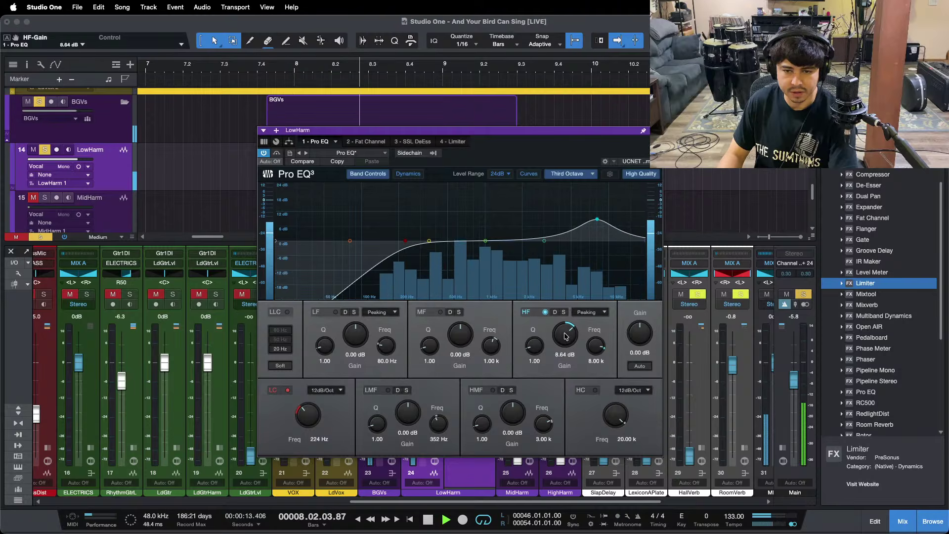
Set the SSL DeEss threshold on LowHarm to -10.0 dB and replay the harmony
{"action": "left_click", "coordinate": [424, 142]}
{"action": "key", "text": "space"}
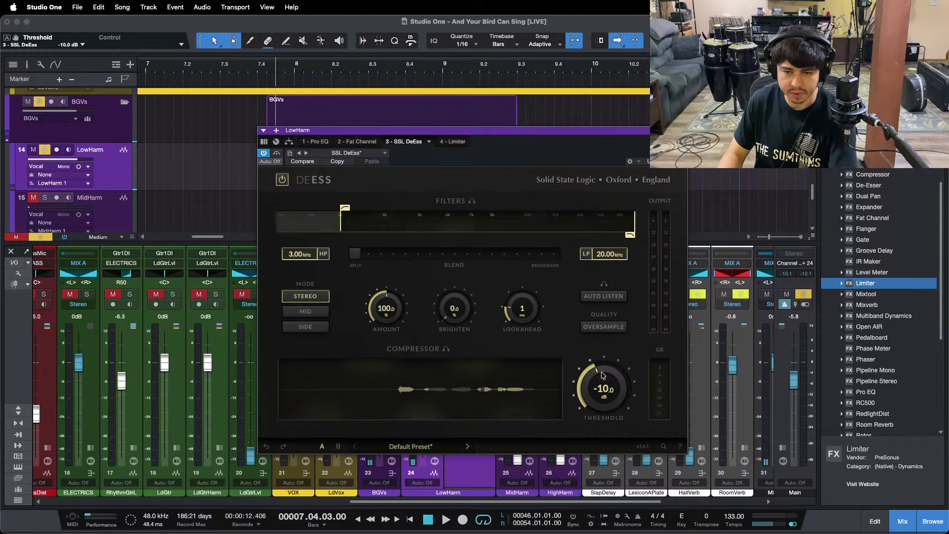
{"action": "key", "text": "space"}
Enable the Limiter on LowHarm and set its threshold to -2.00 dB
{"action": "left_click", "coordinate": [451, 142]}
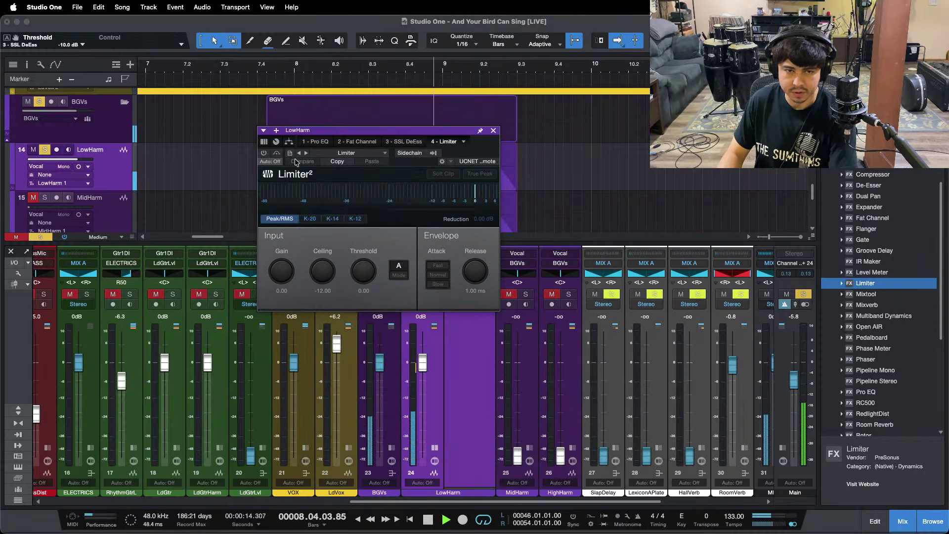
{"action": "left_click", "coordinate": [265, 153]}
{"action": "key", "text": "space"}
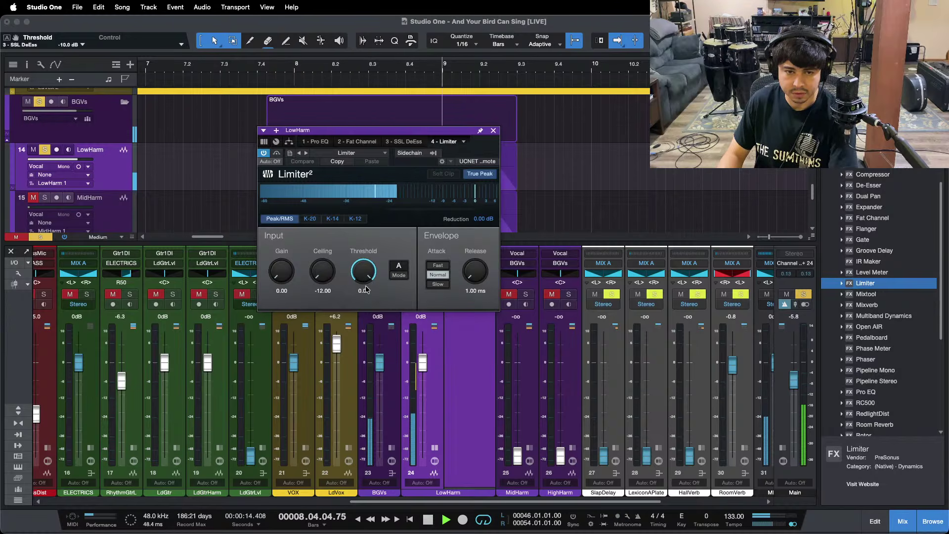
{"action": "type", "text": "-2"}
{"action": "key", "text": "Return"}
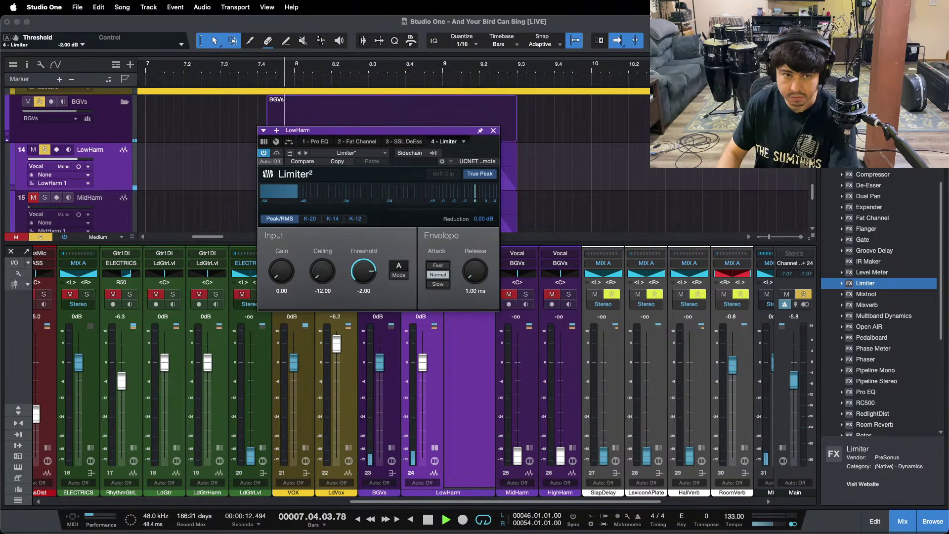
Play the first and second LowHarm harmony clips to check the limiter's gain reduction
{"action": "left_click_drag", "start_coordinate": [484, 144], "coordinate": [690, 295]}
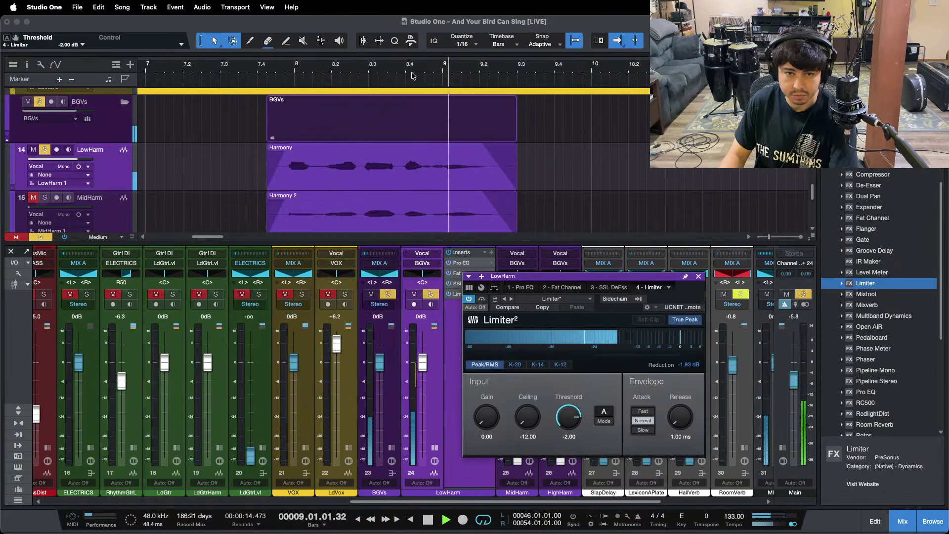
{"action": "left_click", "coordinate": [268, 67]}
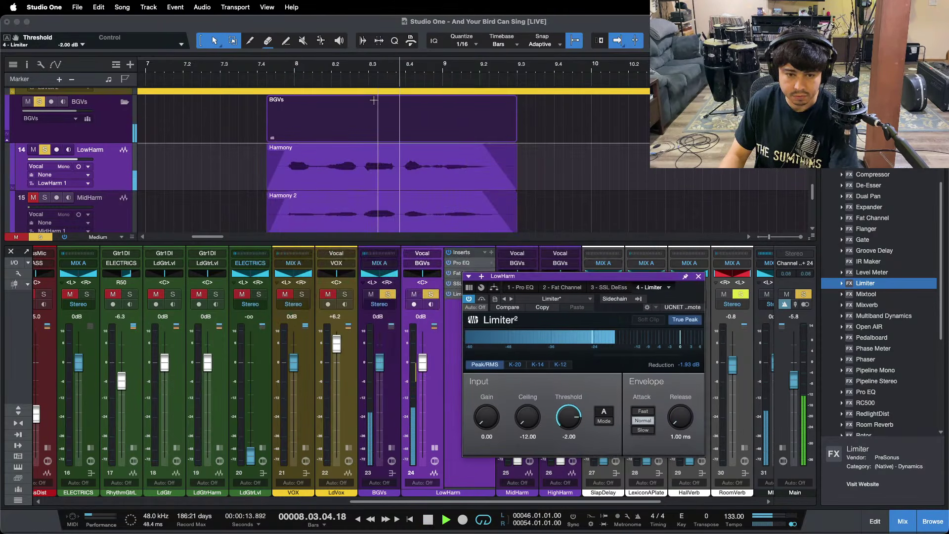
{"action": "left_click_drag", "start_coordinate": [381, 70], "coordinate": [290, 58]}
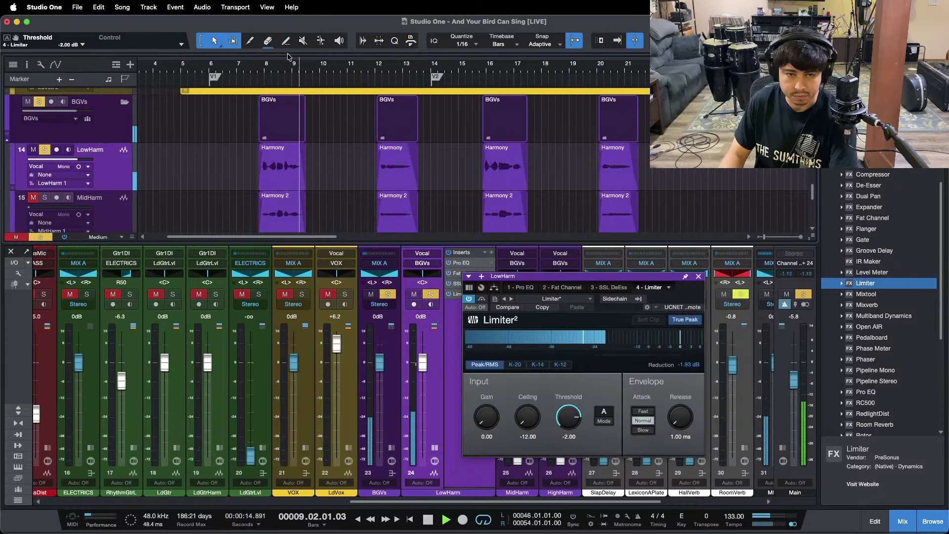
{"action": "left_click", "coordinate": [380, 65]}
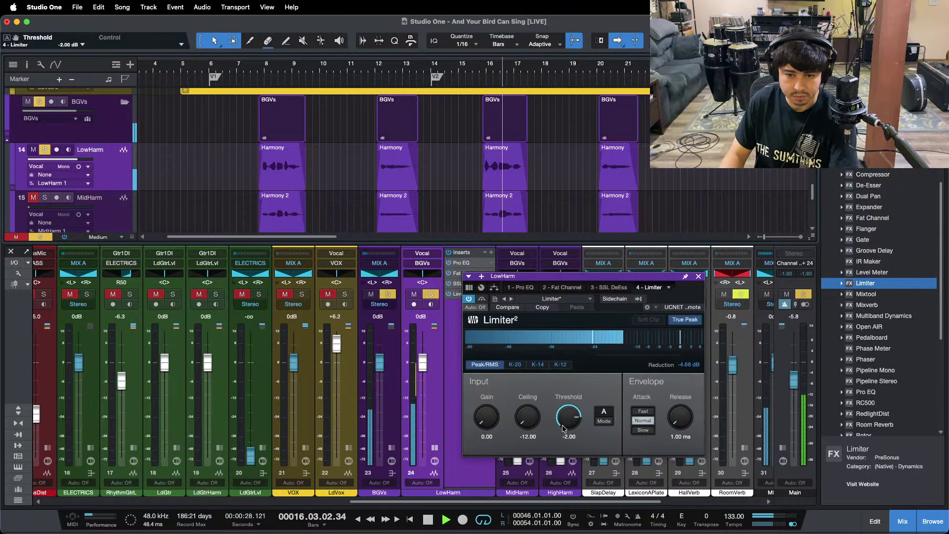
Compare the LowHarm limiter at 0.00 and -2.00 dB threshold on the third harmony clip, ending at -2.00, and play the second clip
{"action": "left_click_drag", "start_coordinate": [564, 428], "coordinate": [590, 286]}
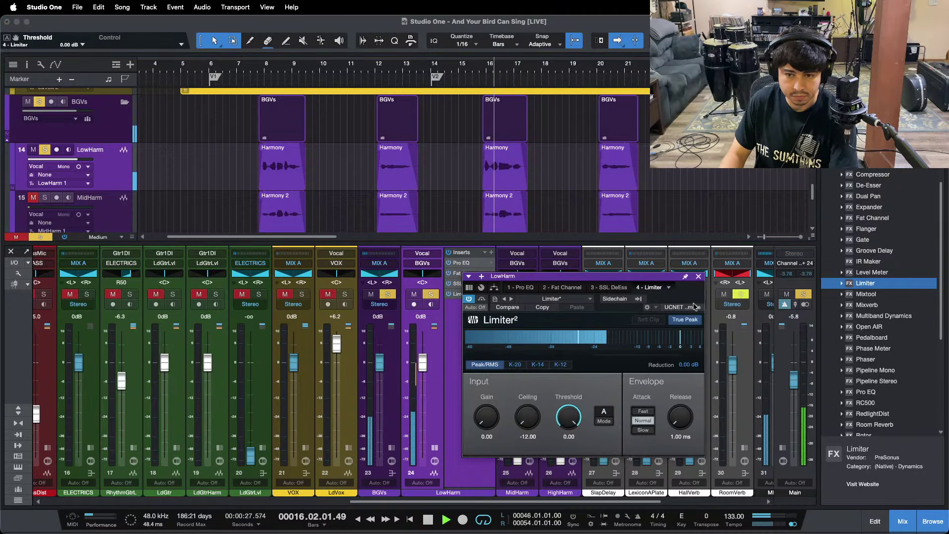
{"action": "left_click", "coordinate": [473, 65]}
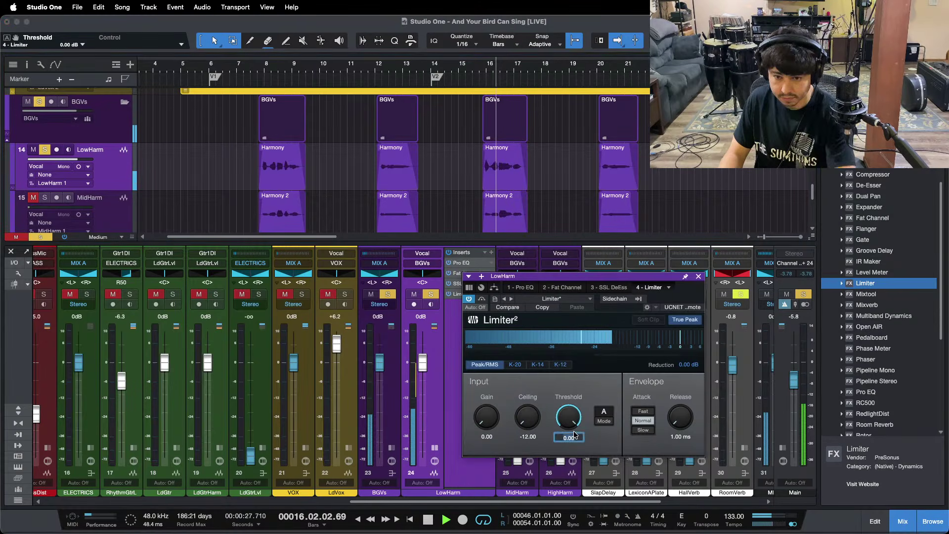
{"action": "type", "text": "-2"}
{"action": "key", "text": "Return"}
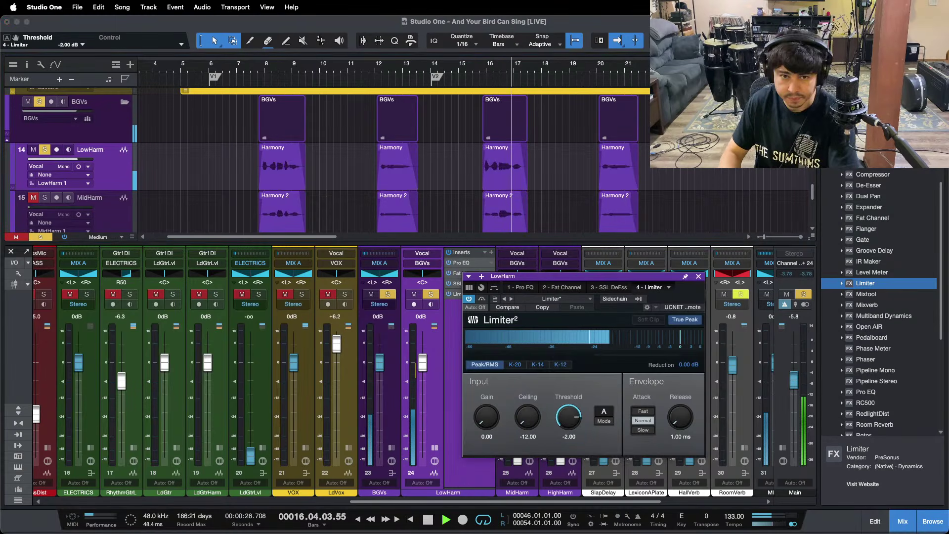
{"action": "left_click", "coordinate": [371, 72]}
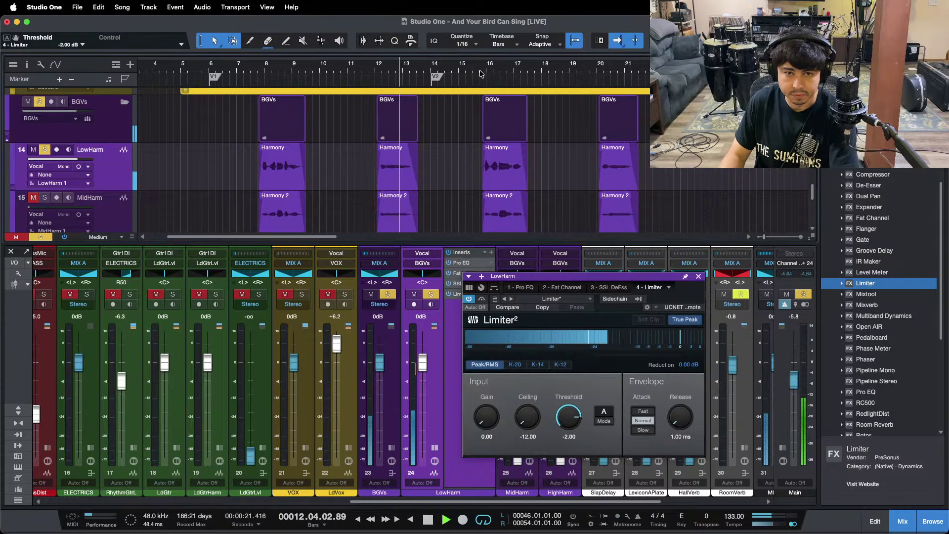
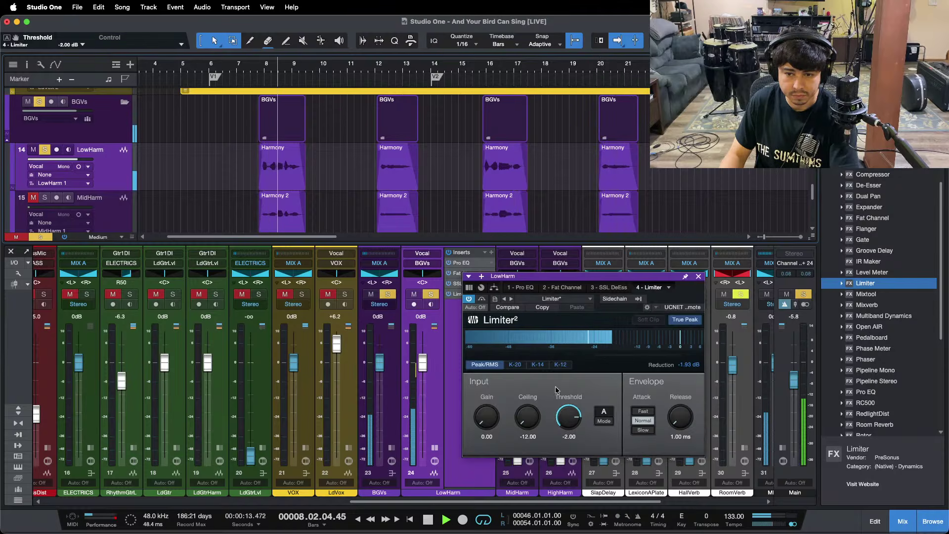
Close the LowHarm limiter, replay the first harmony clip and expand the MidHarm channel to show its inserts
{"action": "left_click", "coordinate": [698, 277]}
{"action": "scroll", "coordinate": [373, 58], "scroll_direction": "down", "scroll_amount": 5}
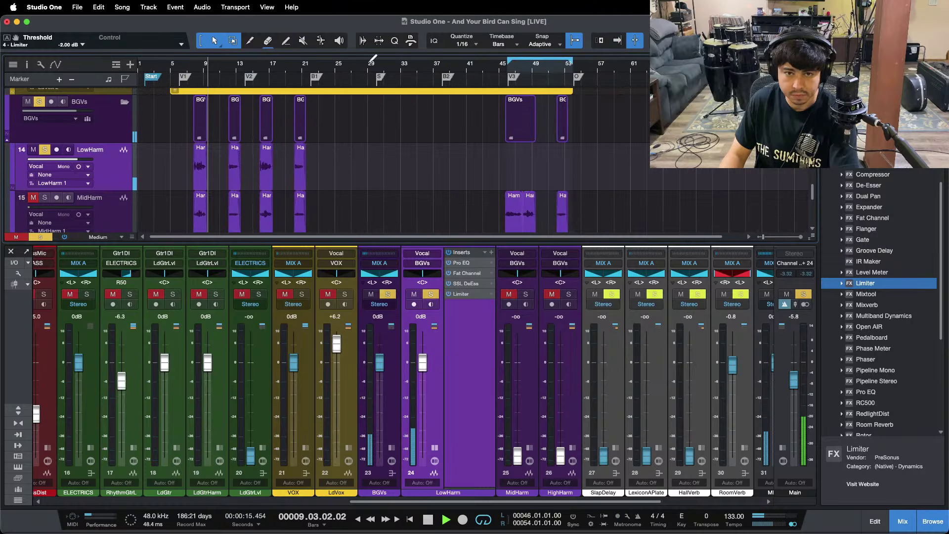
{"action": "key", "text": "f"}
{"action": "scroll", "coordinate": [190, 73], "scroll_direction": "up", "scroll_amount": 5}
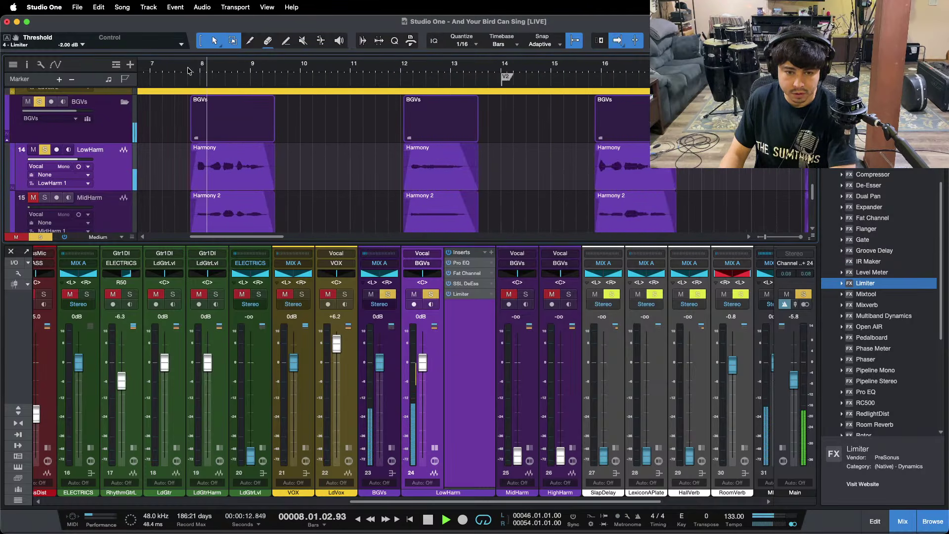
{"action": "left_click", "coordinate": [529, 448]}
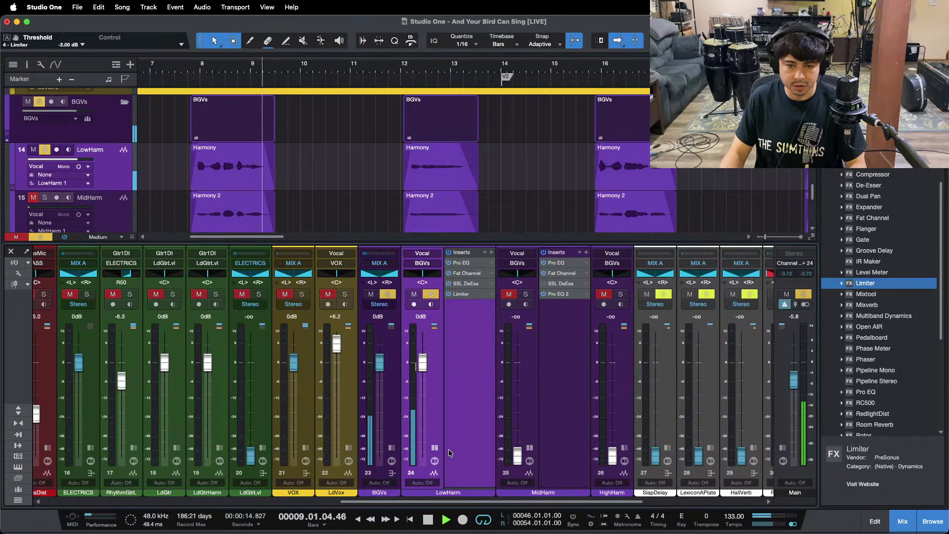
Clear the solos, open LowHarm's Pro EQ and play the first harmony clip in the full mix
{"action": "key", "text": "space"}
{"action": "key", "text": "shift+s"}
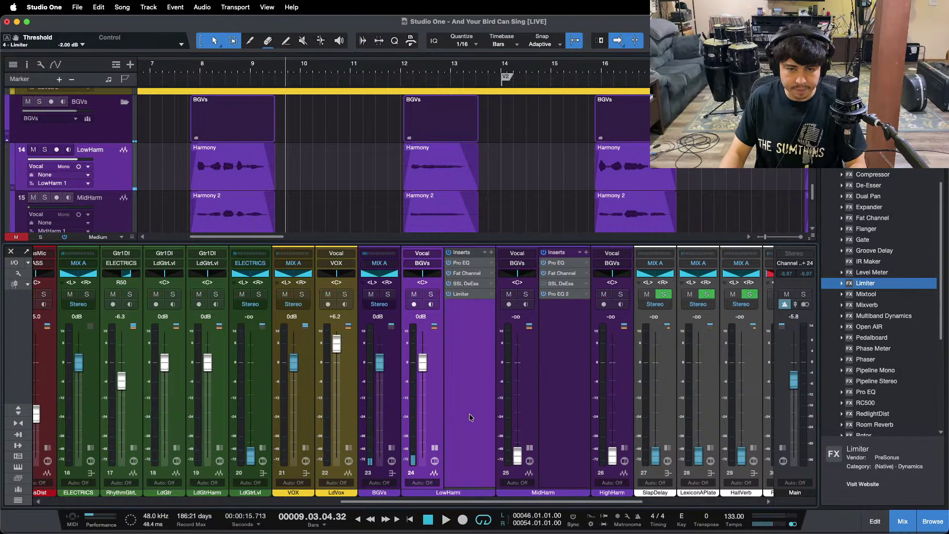
{"action": "left_click", "coordinate": [463, 263]}
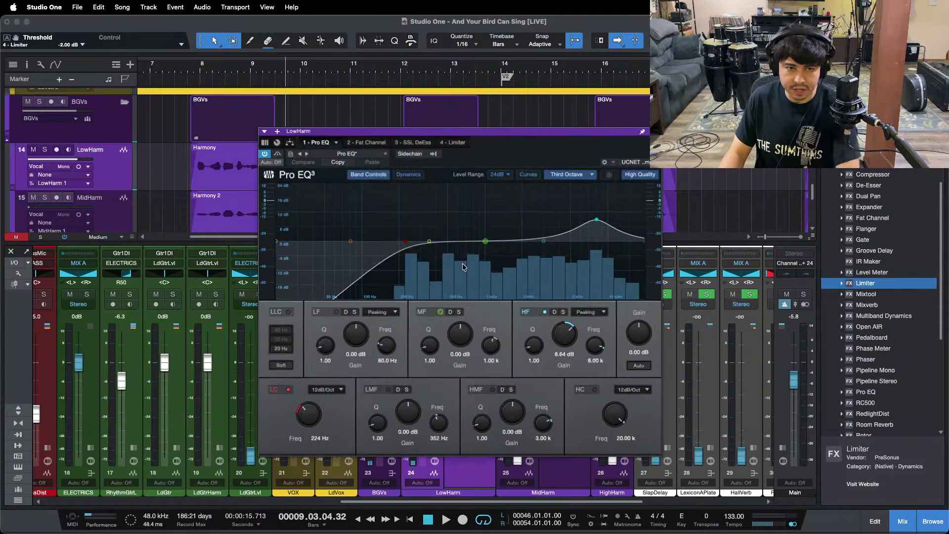
{"action": "key", "text": "space"}
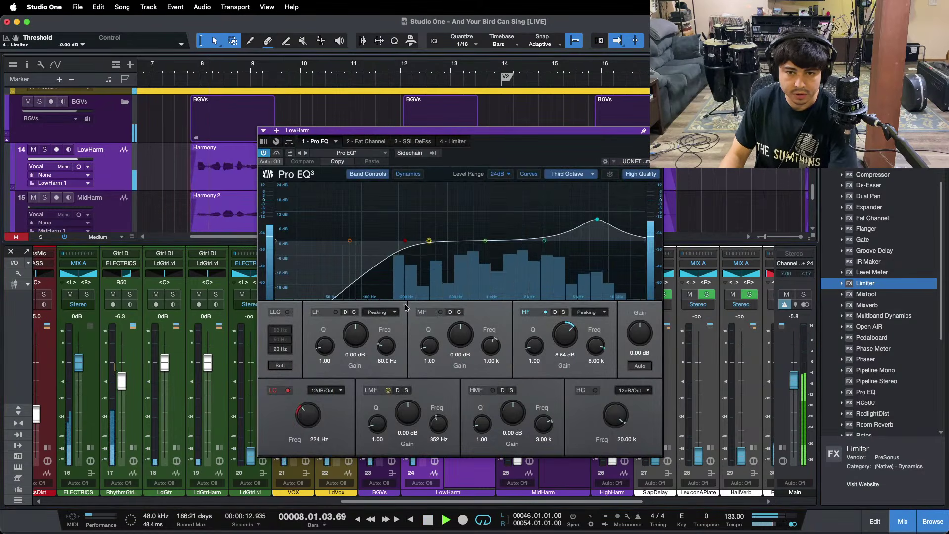
Solo LowHarm and enable its Pro EQ's HMF band with 2.40 dB gain at 3.00 kHz while replaying the harmony
{"action": "key", "text": "s"}
{"action": "left_click", "coordinate": [493, 390]}
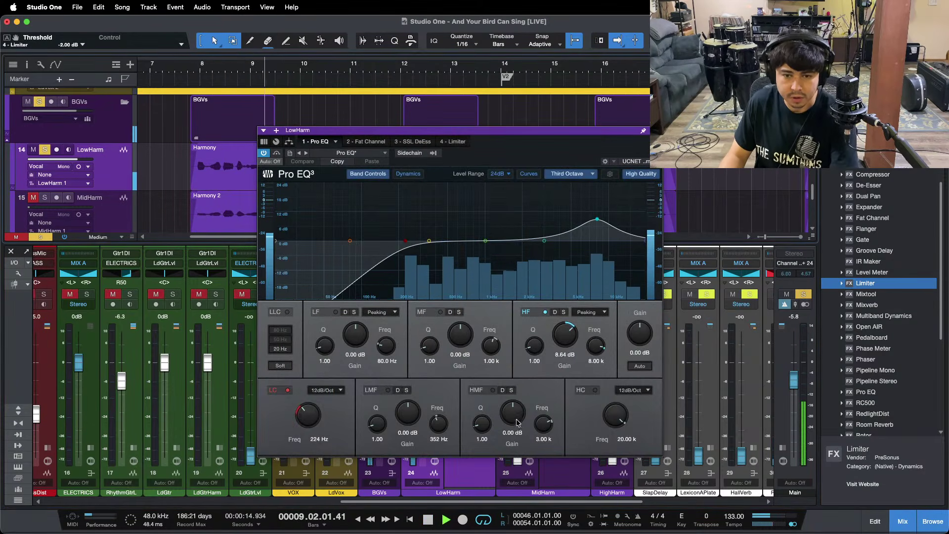
{"action": "left_click_drag", "start_coordinate": [513, 419], "coordinate": [514, 415]}
{"action": "scroll", "coordinate": [514, 415], "scroll_direction": "up", "scroll_amount": 2}
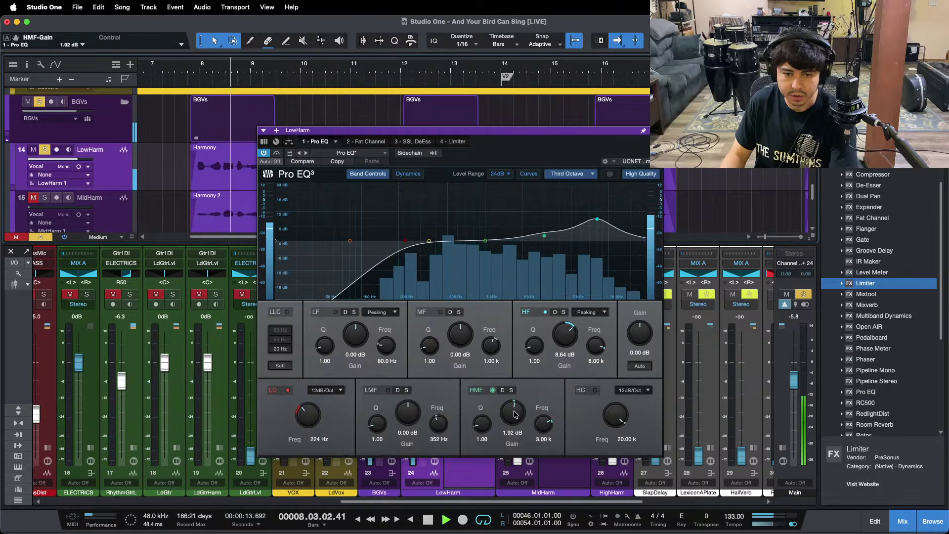
{"action": "key", "text": "space"}
{"action": "key", "text": "space"}
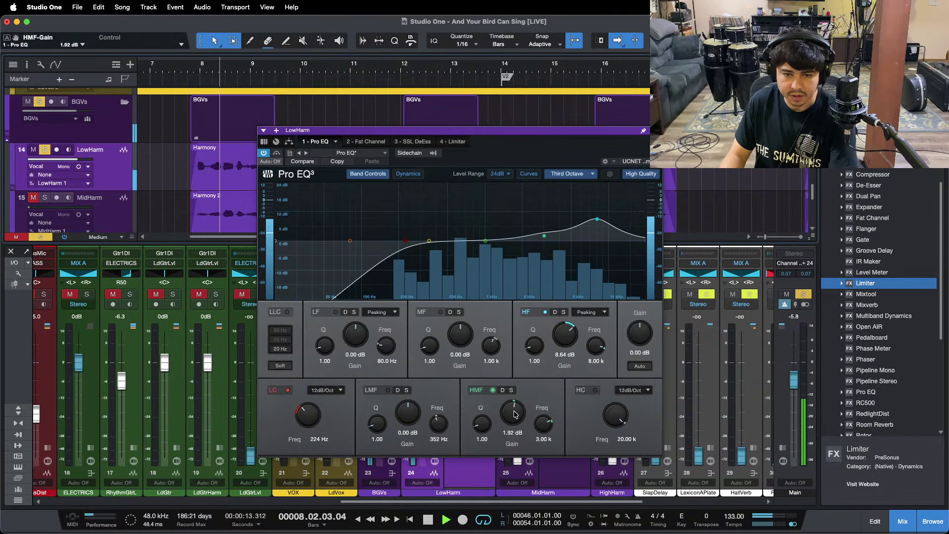
{"action": "key", "text": "space"}
{"action": "key", "text": "space"}
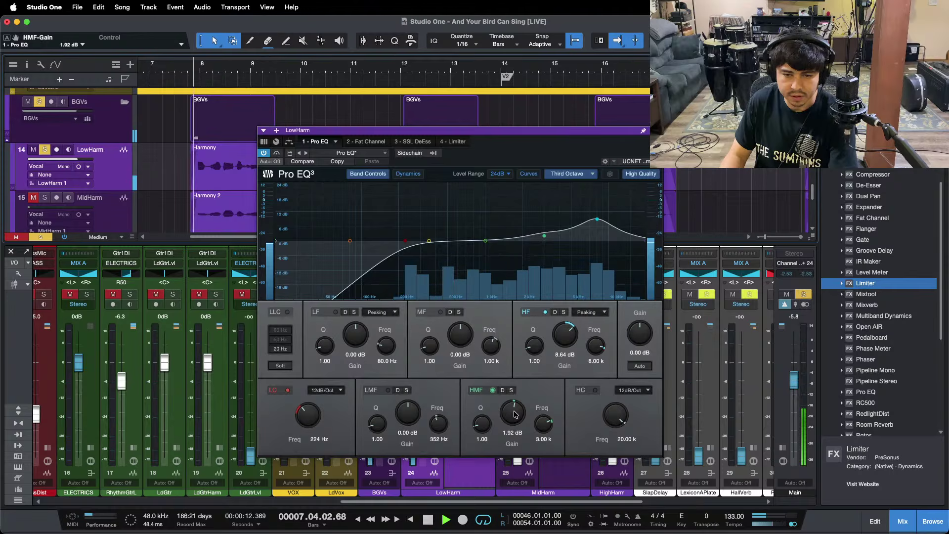
{"action": "scroll", "coordinate": [515, 415], "scroll_direction": "up", "scroll_amount": 1}
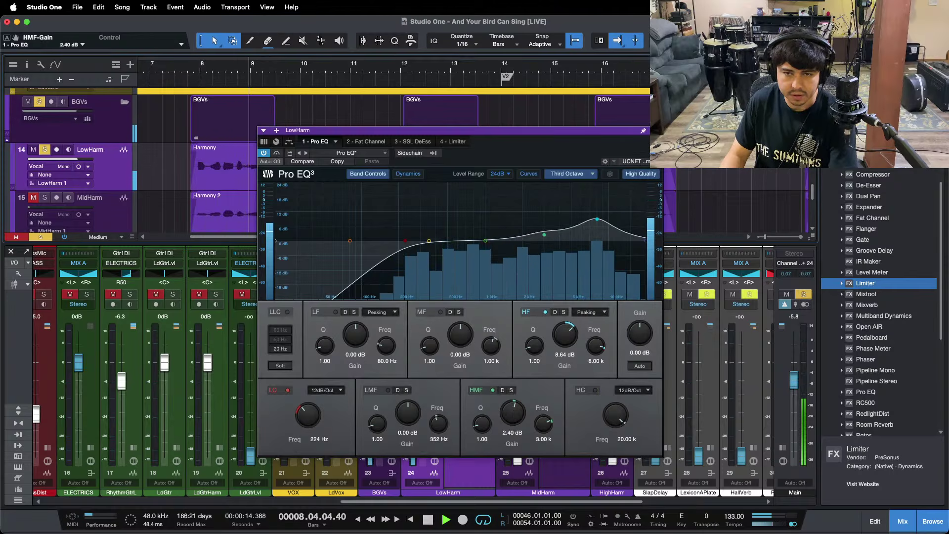
Close LowHarm's Pro EQ, stop playback and copy LowHarm's whole insert chain to the MidHarm channel
{"action": "left_click", "coordinate": [656, 130]}
{"action": "key", "text": "space"}
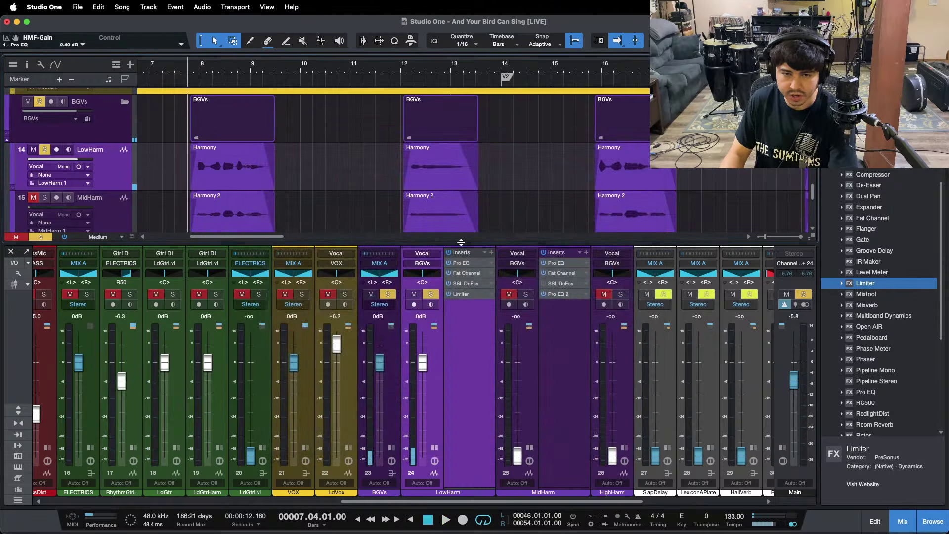
{"action": "left_click_drag", "start_coordinate": [465, 252], "coordinate": [569, 270]}
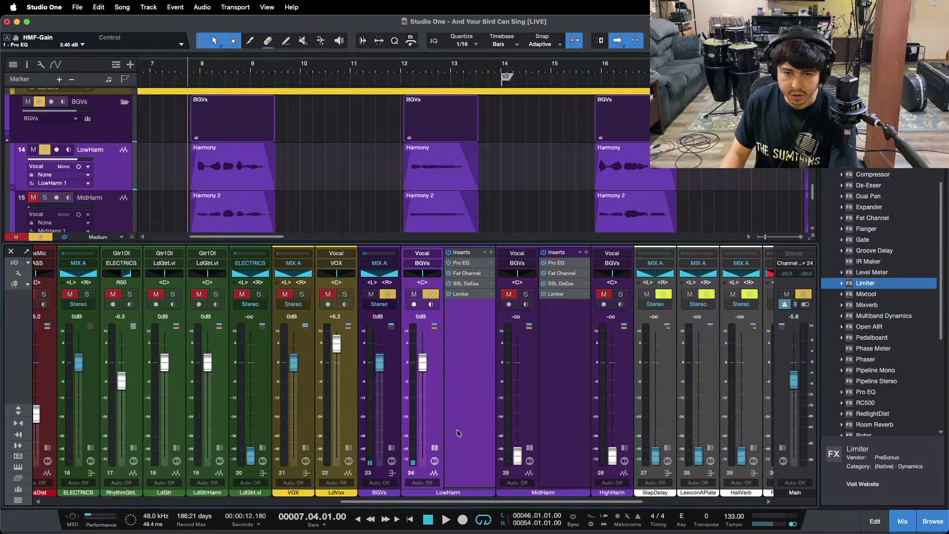
Collapse LowHarm's inserts, then reset the MidHarm fader to 0 dB and solo MidHarm instead of LowHarm
{"action": "left_click", "coordinate": [434, 449]}
{"action": "key", "text": "s"}
{"action": "left_click", "coordinate": [465, 450], "text": "super"}
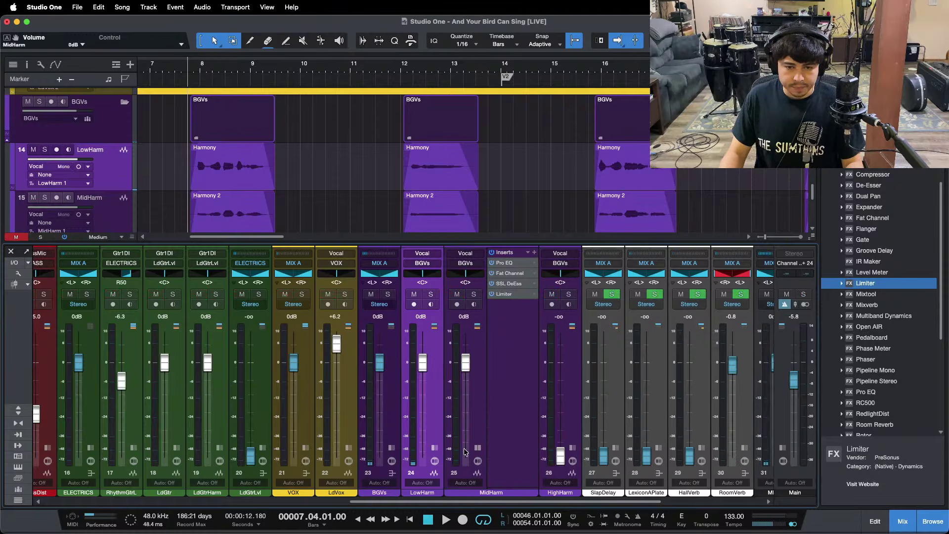
{"action": "left_click", "coordinate": [475, 295]}
Move the playback start to the beginning of the third harmony clip and zoom in on that clip
{"action": "left_click_drag", "start_coordinate": [340, 66], "coordinate": [362, 35]}
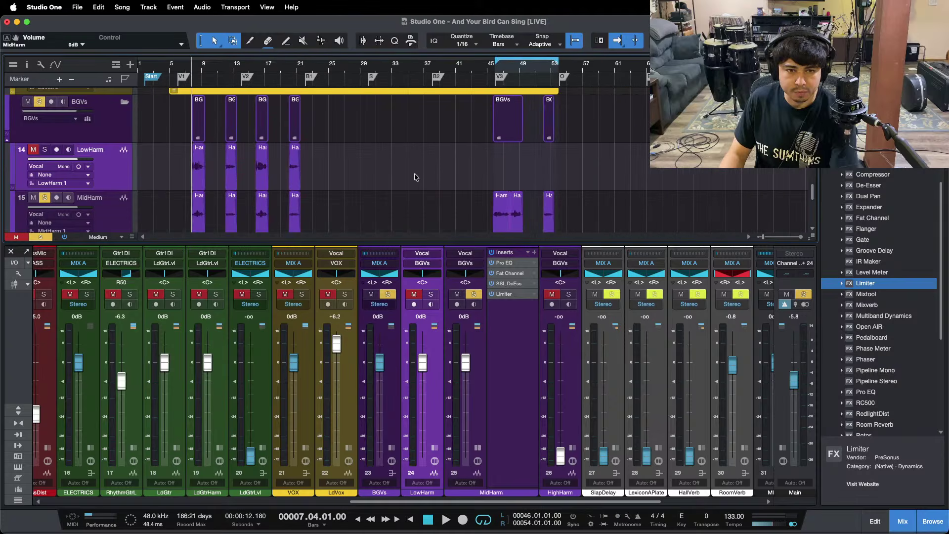
{"action": "scroll", "coordinate": [415, 176], "scroll_direction": "down", "scroll_amount": 2}
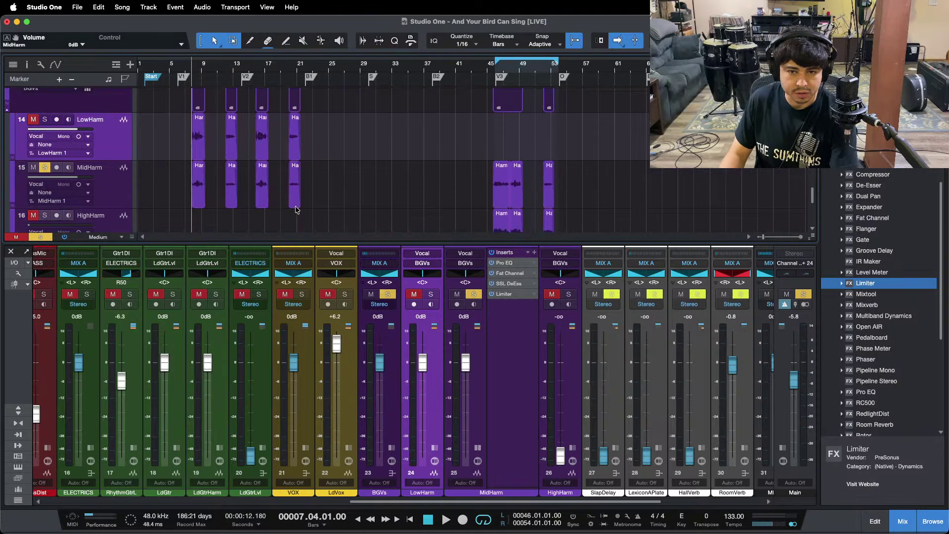
{"action": "left_click_drag", "start_coordinate": [261, 71], "coordinate": [318, 117]}
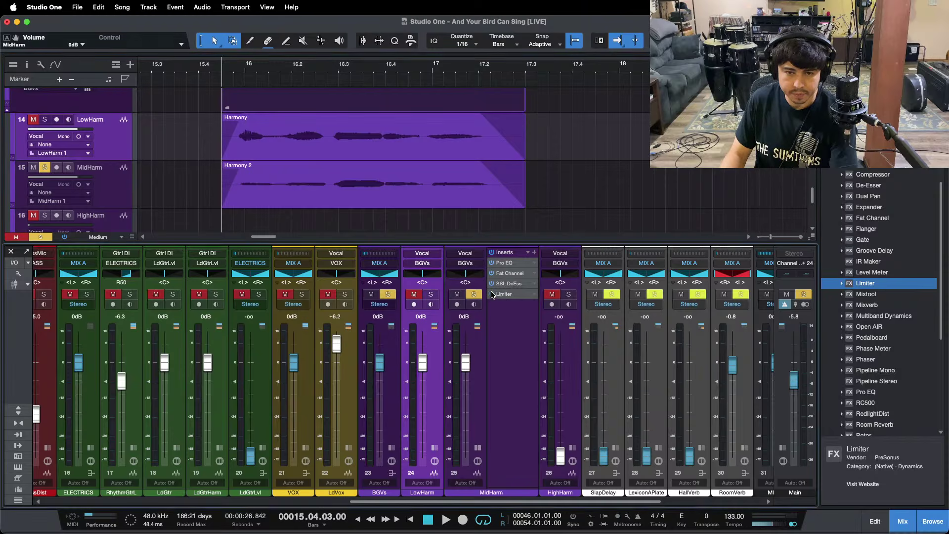
In MidHarm's Pro EQ, disable the HF and HMF bands and set the low cut to 340 Hz during playback
{"action": "left_click", "coordinate": [504, 263]}
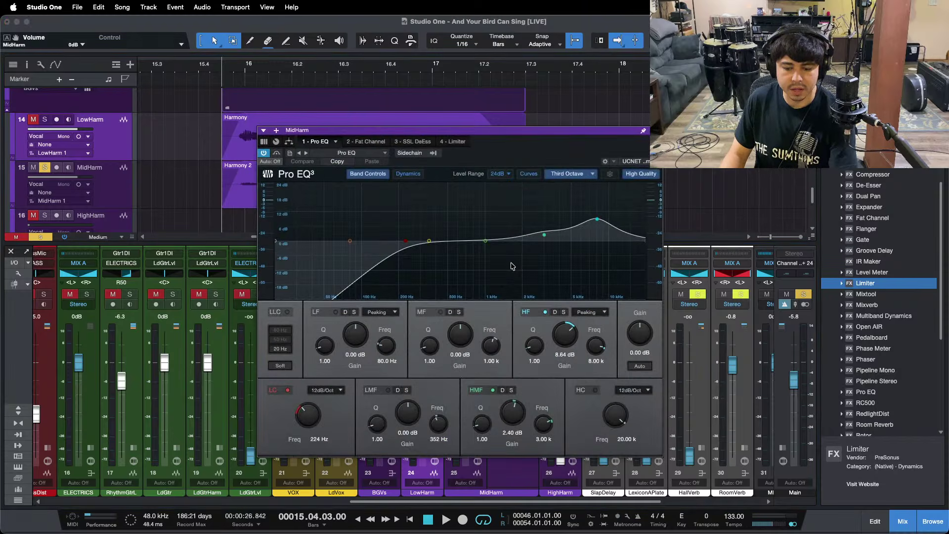
{"action": "left_click", "coordinate": [545, 312]}
{"action": "left_click", "coordinate": [483, 388]}
{"action": "key", "text": "space"}
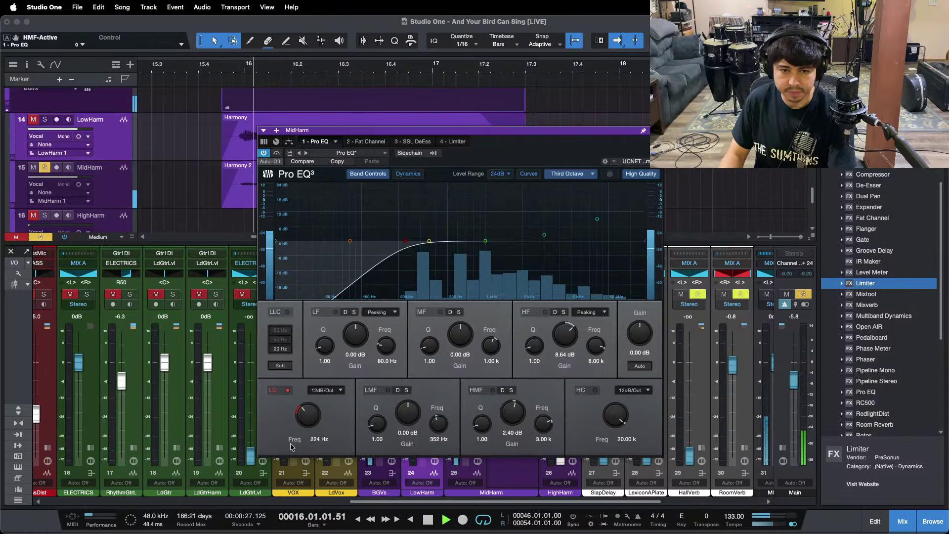
{"action": "scroll", "coordinate": [296, 426], "scroll_direction": "up", "scroll_amount": 5}
{"action": "scroll", "coordinate": [297, 426], "scroll_direction": "up", "scroll_amount": 3}
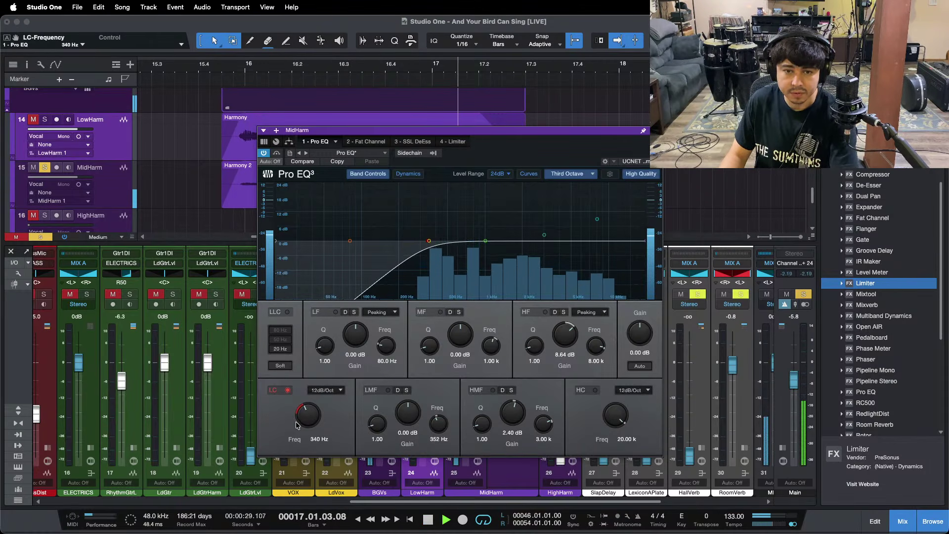
Enable MidHarm's Fat Channel compressor and set input to -14.00 dB and output to -27.44 dB while replaying the third harmony
{"action": "left_click", "coordinate": [379, 142]}
{"action": "left_click_drag", "start_coordinate": [375, 130], "coordinate": [378, 202]}
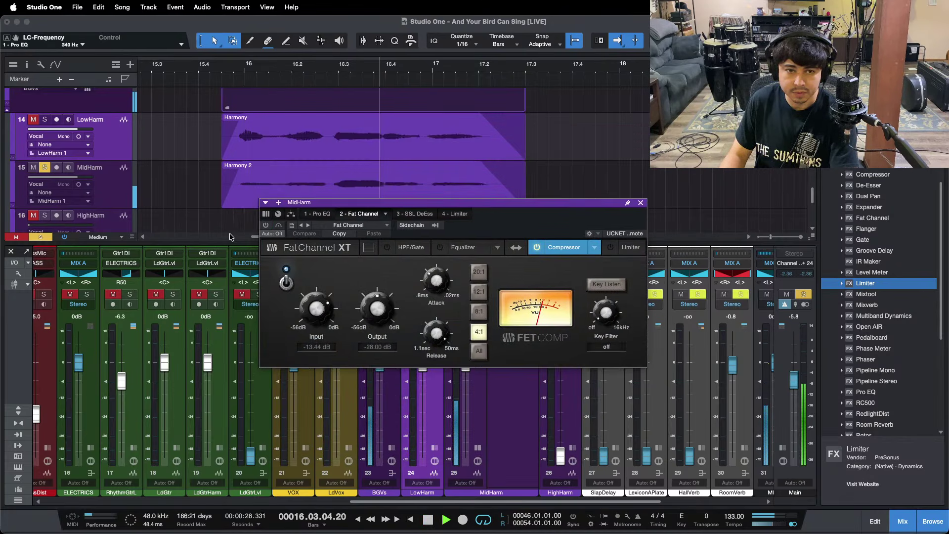
{"action": "key", "text": "space"}
{"action": "key", "text": "space"}
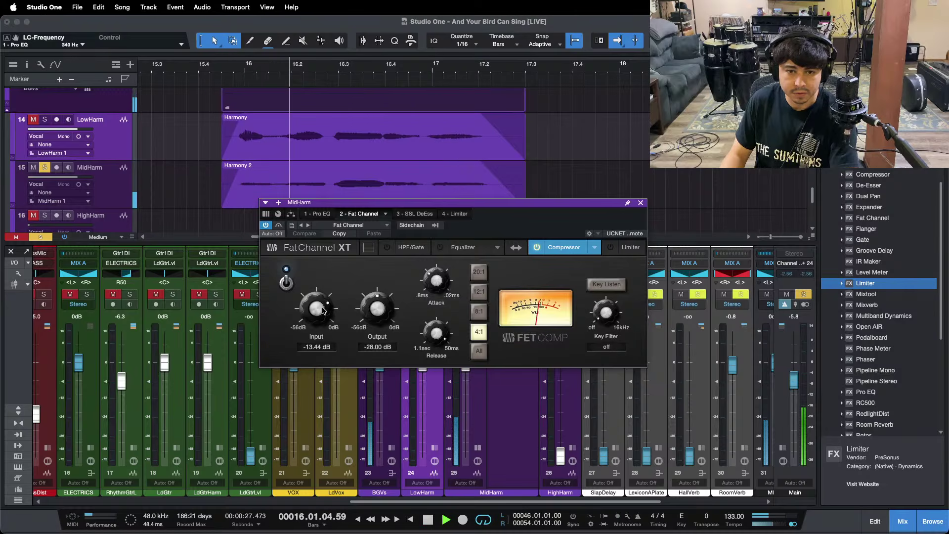
{"action": "scroll", "coordinate": [322, 310], "scroll_direction": "down", "scroll_amount": 1}
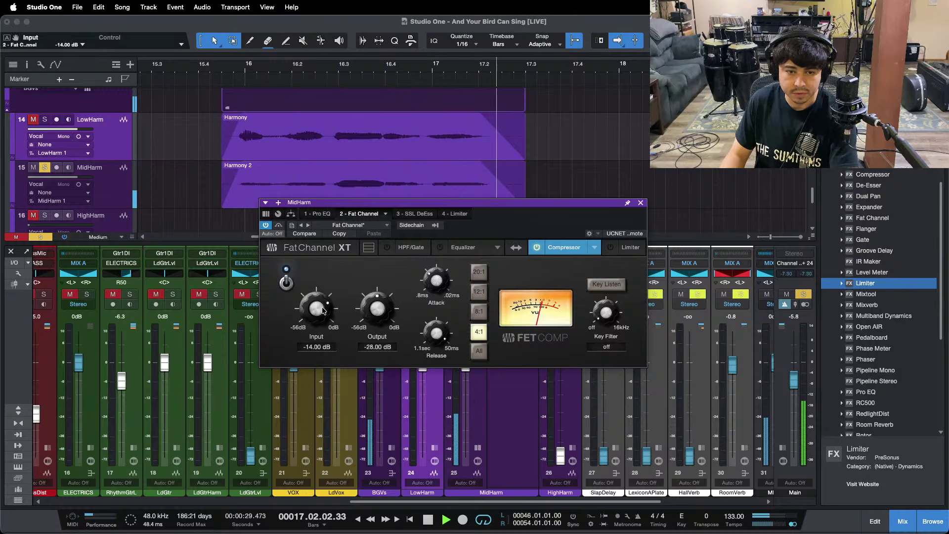
{"action": "scroll", "coordinate": [375, 313], "scroll_direction": "up", "scroll_amount": 1}
{"action": "key", "text": "space"}
{"action": "key", "text": "space"}
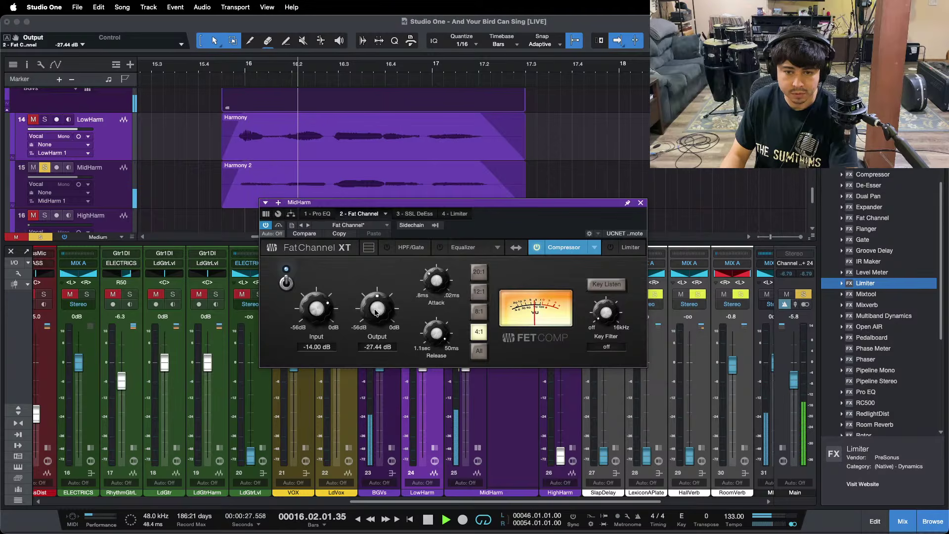
Return to MidHarm's Pro EQ and enable the HF band with 7.68 dB gain at 8.00 kHz during playback
{"action": "left_click", "coordinate": [408, 216]}
{"action": "key", "text": "space"}
{"action": "left_click", "coordinate": [322, 216]}
{"action": "left_click_drag", "start_coordinate": [518, 222], "coordinate": [482, 170]}
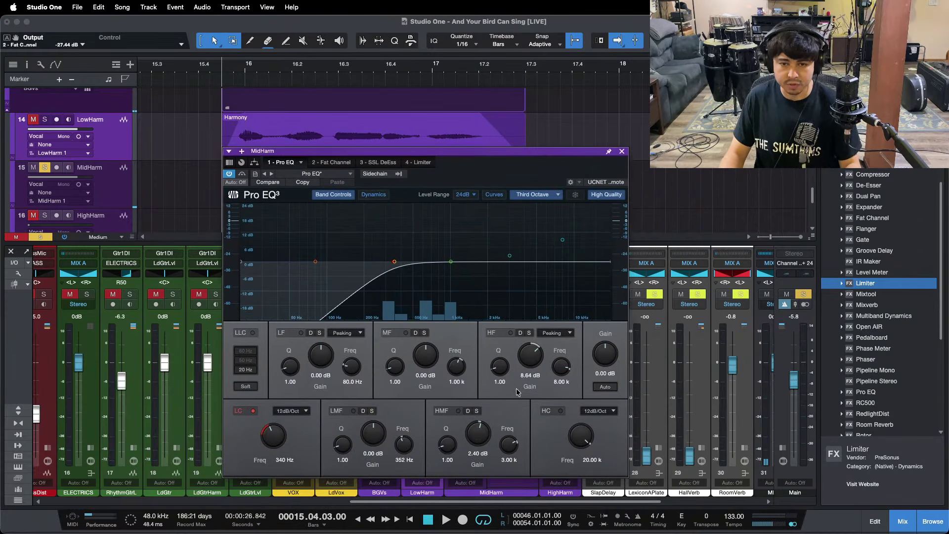
{"action": "key", "text": "space"}
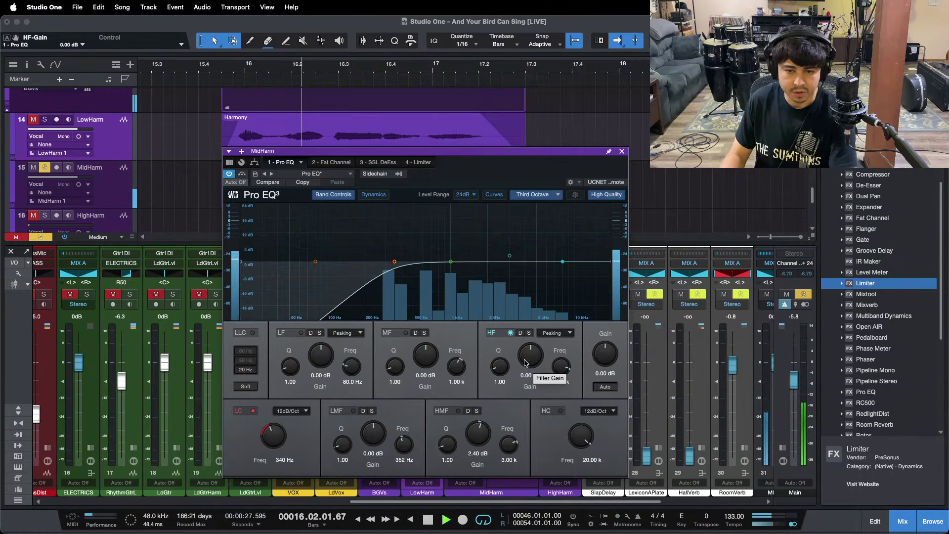
{"action": "scroll", "coordinate": [526, 363], "scroll_direction": "up", "scroll_amount": 4}
{"action": "scroll", "coordinate": [526, 363], "scroll_direction": "up", "scroll_amount": 1}
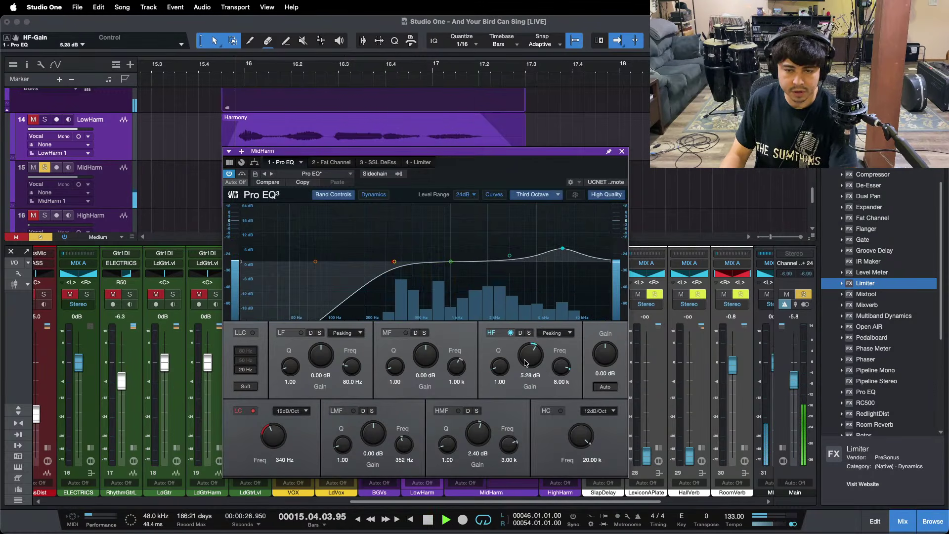
{"action": "scroll", "coordinate": [526, 363], "scroll_direction": "up", "scroll_amount": 3}
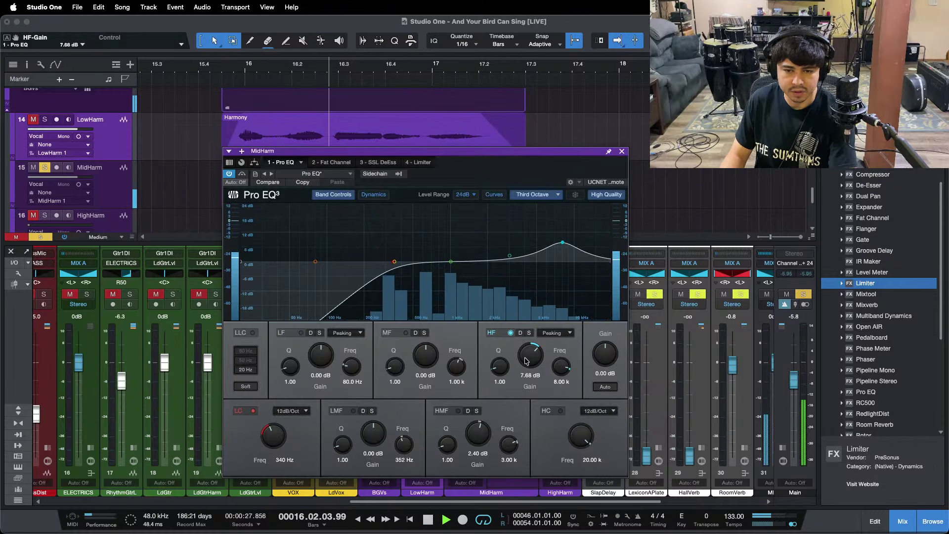
Enable the HMF band in MidHarm's Pro EQ with 2.88 dB gain at 3.00 kHz
{"action": "scroll", "coordinate": [475, 439], "scroll_direction": "down", "scroll_amount": 5}
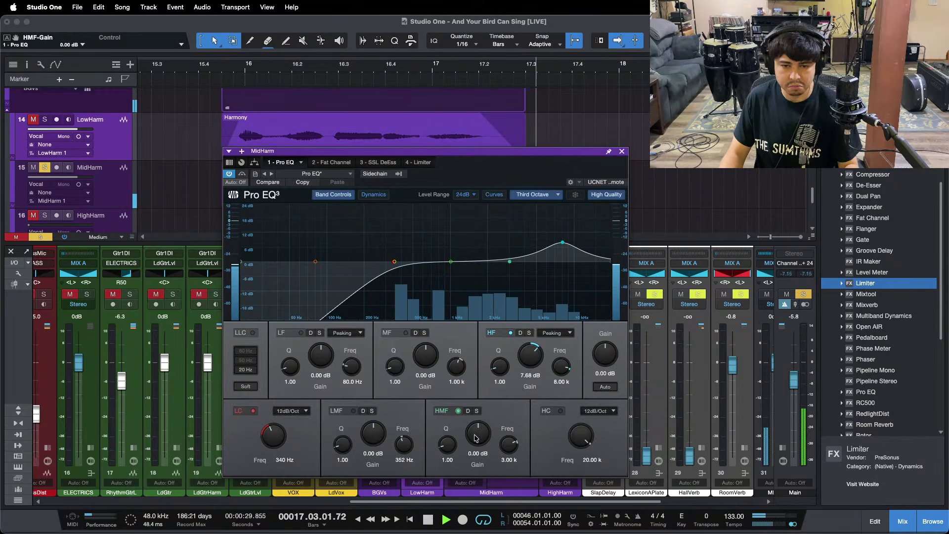
{"action": "scroll", "coordinate": [475, 438], "scroll_direction": "up", "scroll_amount": 5}
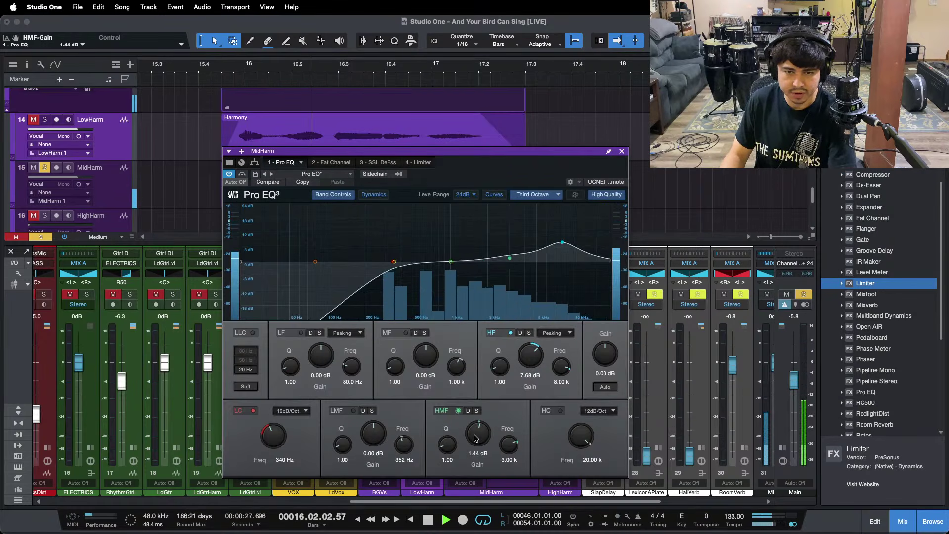
{"action": "scroll", "coordinate": [475, 438], "scroll_direction": "up", "scroll_amount": 1}
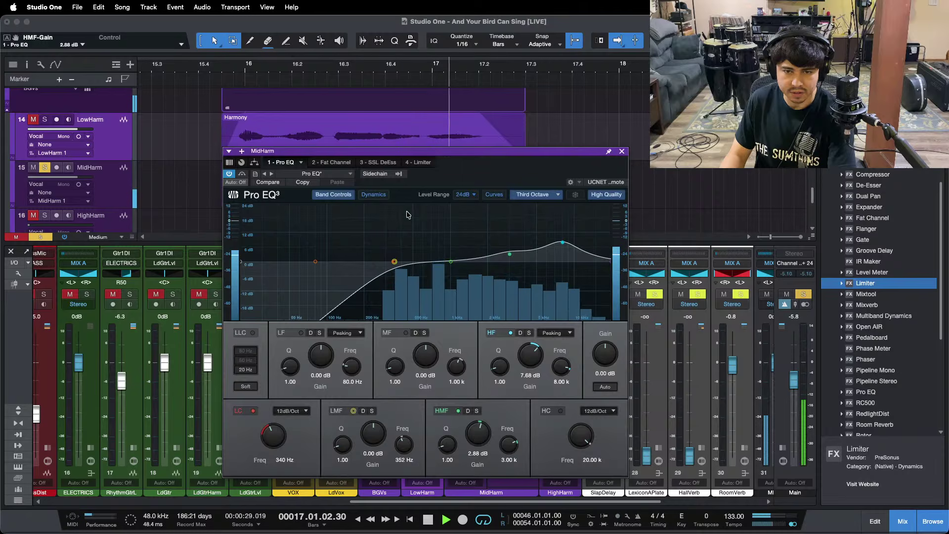
Enable MidHarm's SSL DeEss with the threshold at -10.0 dB and replay the third harmony clip
{"action": "left_click", "coordinate": [378, 162]}
{"action": "key", "text": "space"}
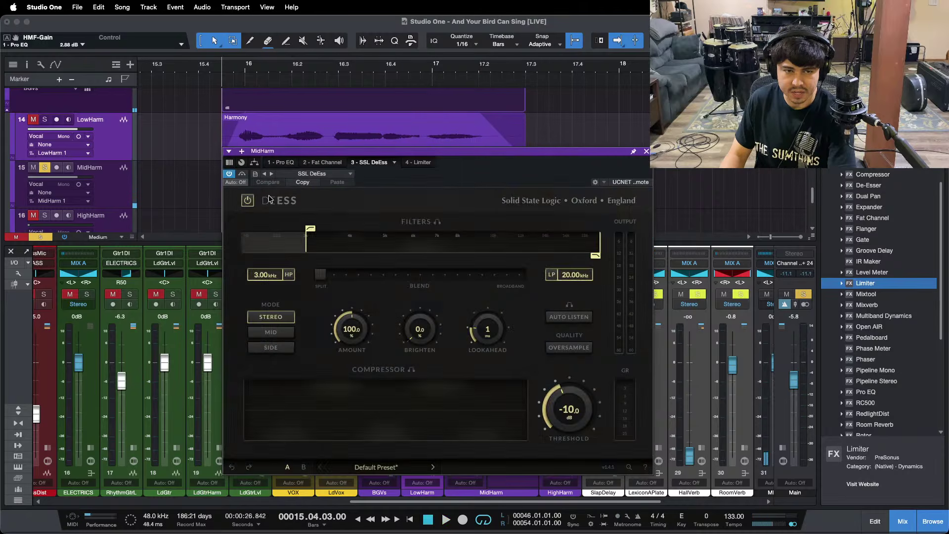
{"action": "key", "text": "space"}
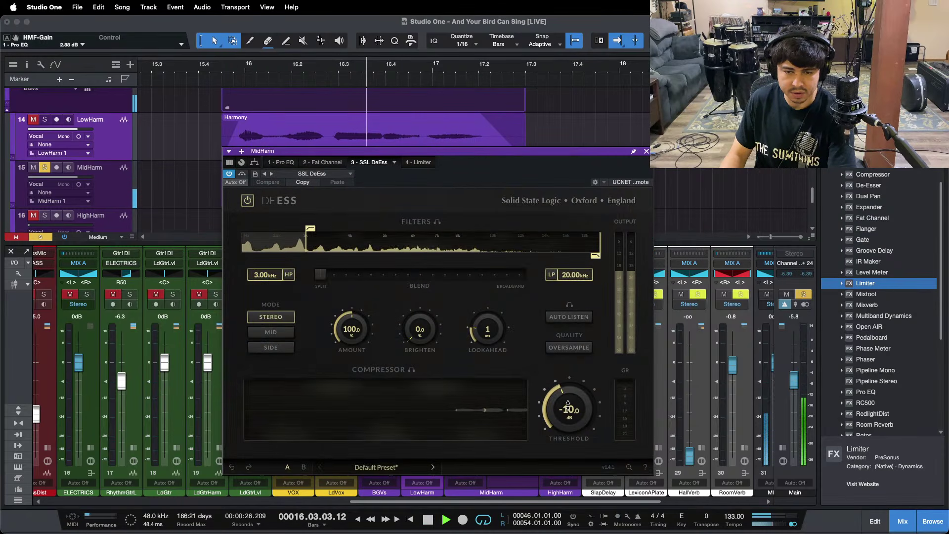
Enable MidHarm's limiter and compare thresholds of 0.00 and -2.00 dB on the third harmony clip
{"action": "left_click", "coordinate": [428, 164]}
{"action": "key", "text": "space"}
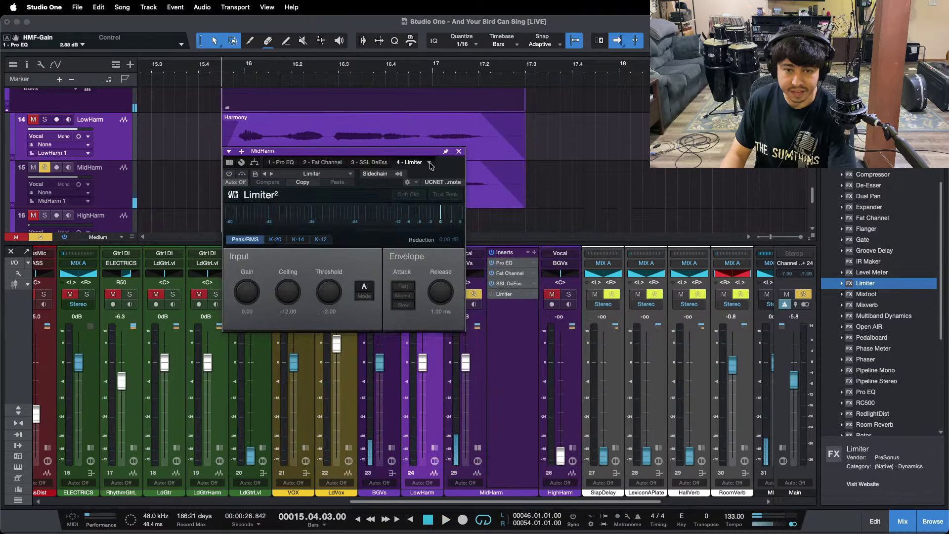
{"action": "left_click", "coordinate": [230, 174]}
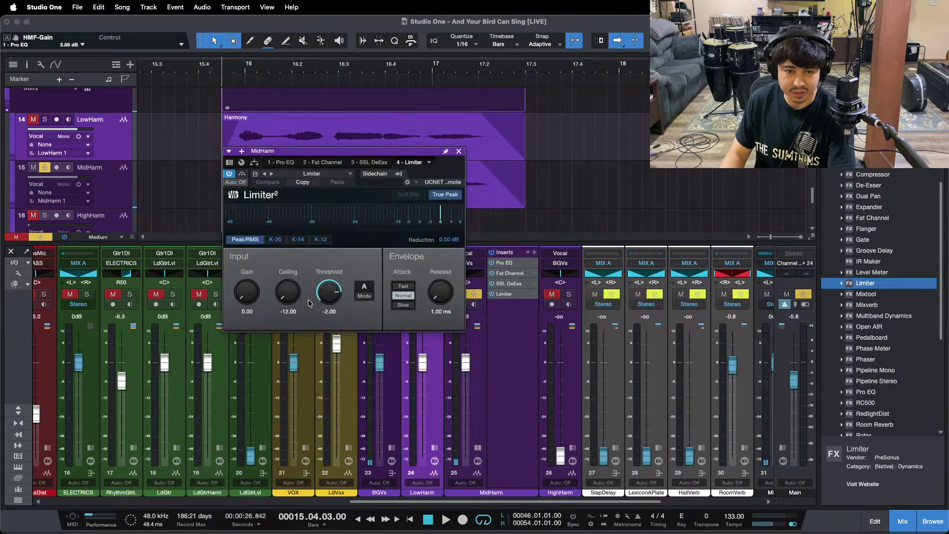
{"action": "left_click_drag", "start_coordinate": [309, 302], "coordinate": [338, 177]}
{"action": "key", "text": "space"}
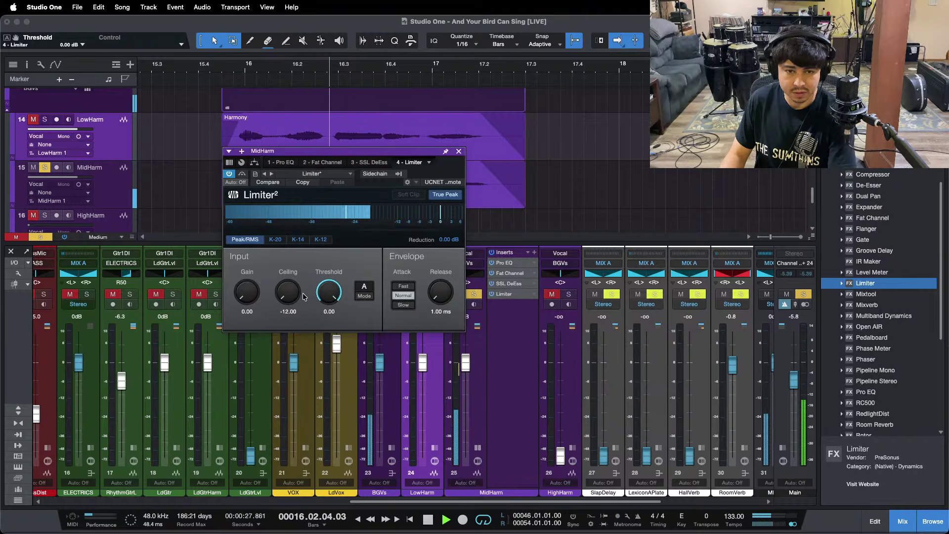
{"action": "key", "text": "space"}
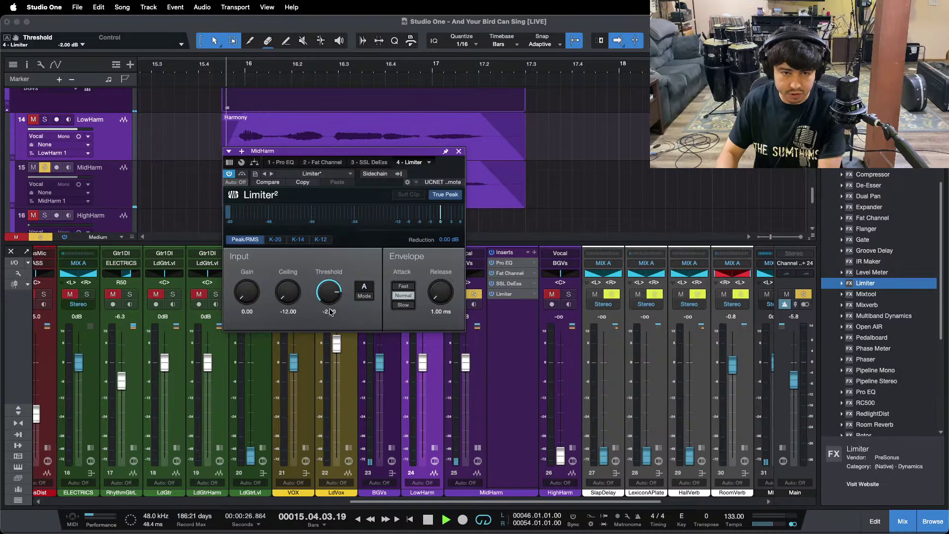
Move playback to the first harmony clip and listen to it through MidHarm's processing
{"action": "left_click_drag", "start_coordinate": [299, 67], "coordinate": [355, 144]}
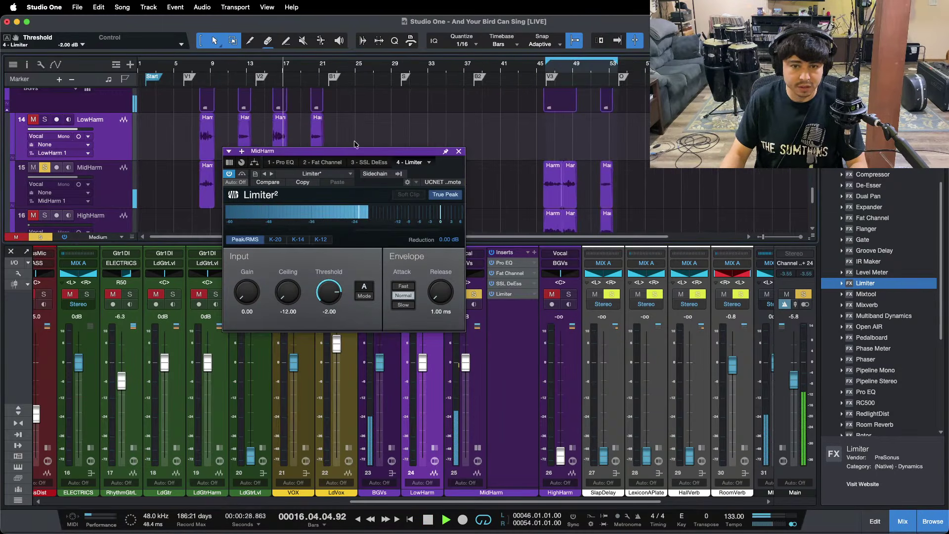
{"action": "scroll", "coordinate": [355, 144], "scroll_direction": "down", "scroll_amount": 2}
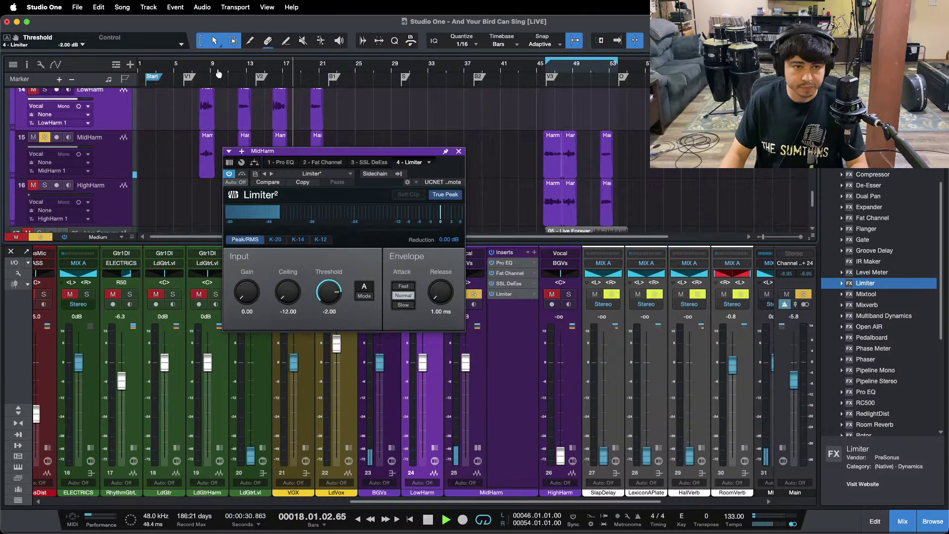
{"action": "left_click_drag", "start_coordinate": [219, 71], "coordinate": [370, 114]}
{"action": "scroll", "coordinate": [403, 118], "scroll_direction": "down", "scroll_amount": 2}
{"action": "key", "text": "f"}
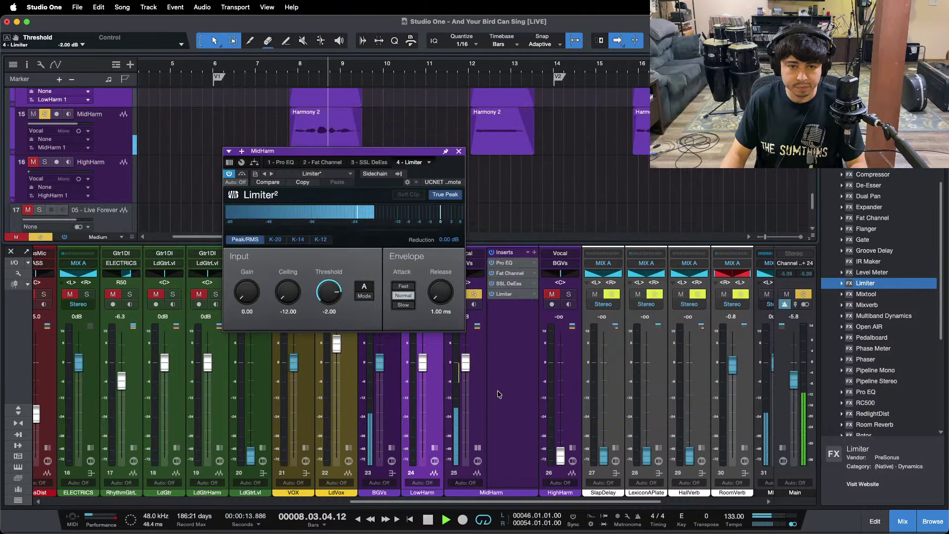
Solo LowHarm together with MidHarm, stop playback and remove the Limiter from MidHarm's inserts
{"action": "left_click", "coordinate": [459, 152]}
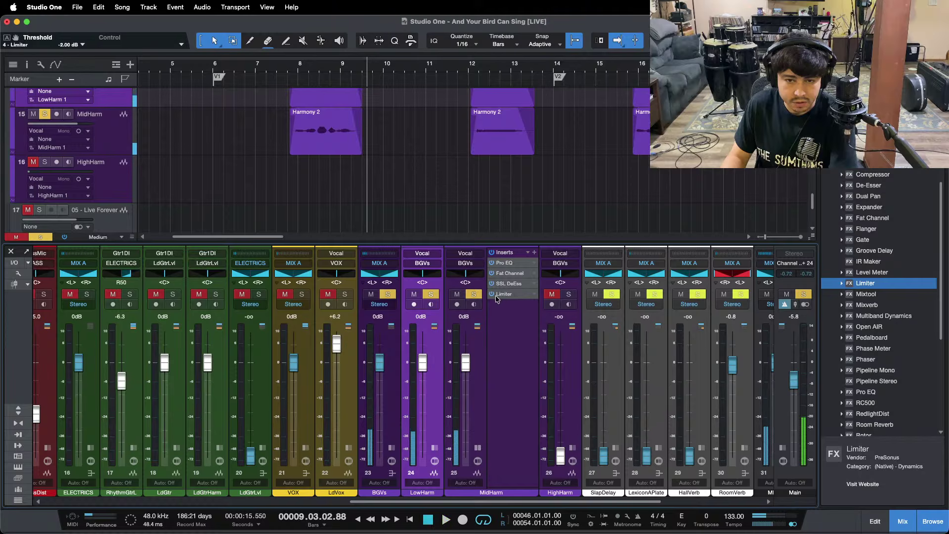
{"action": "key", "text": "space"}
{"action": "right_click", "coordinate": [511, 295]}
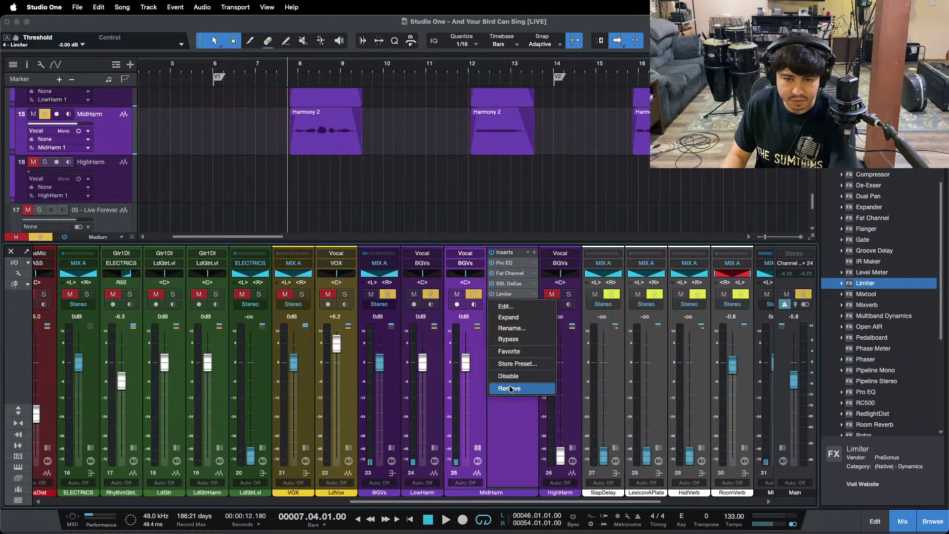
{"action": "left_click", "coordinate": [509, 386]}
Lower the LowHarm fader to -3.8 dB to balance it against MidHarm while replaying the first harmony clip
{"action": "scroll", "coordinate": [425, 360], "scroll_direction": "down", "scroll_amount": 2}
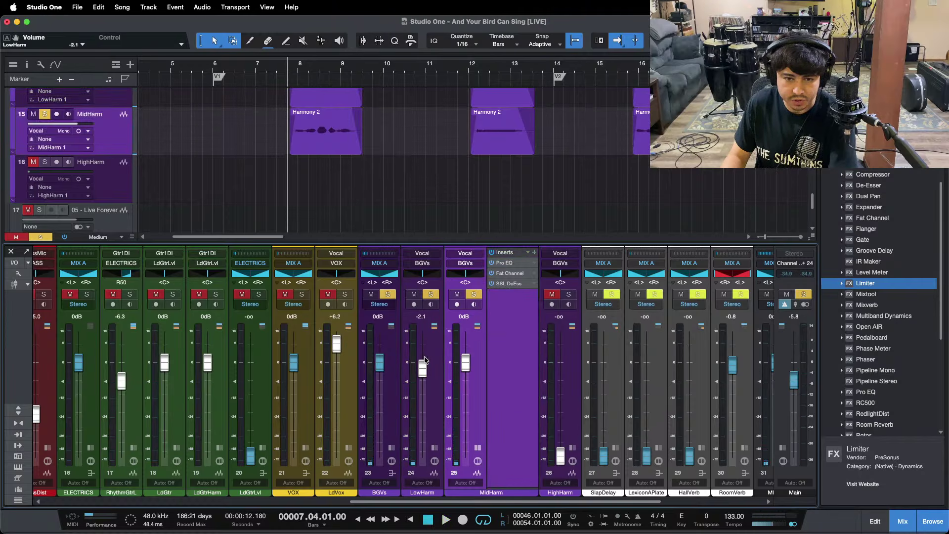
{"action": "key", "text": "space"}
{"action": "scroll", "coordinate": [424, 360], "scroll_direction": "down", "scroll_amount": 3}
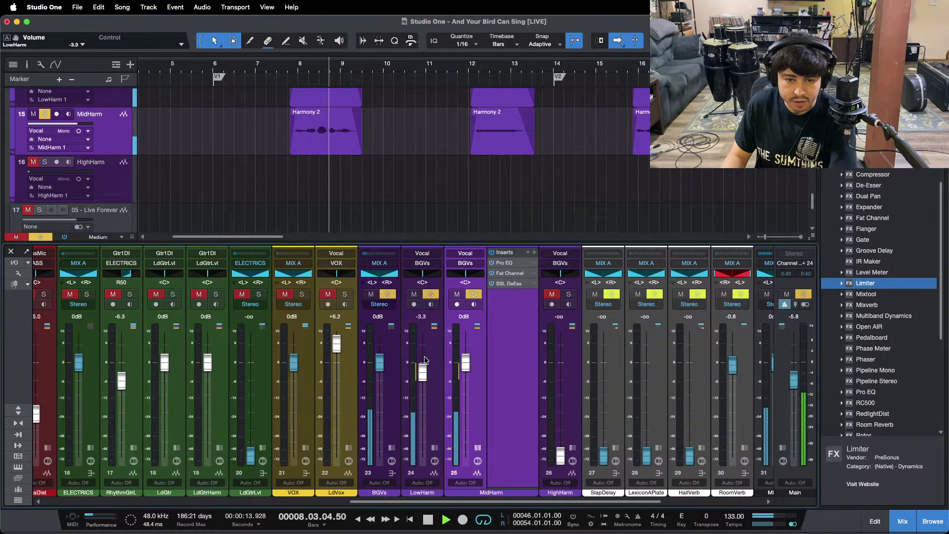
{"action": "key", "text": "space"}
{"action": "key", "text": "space"}
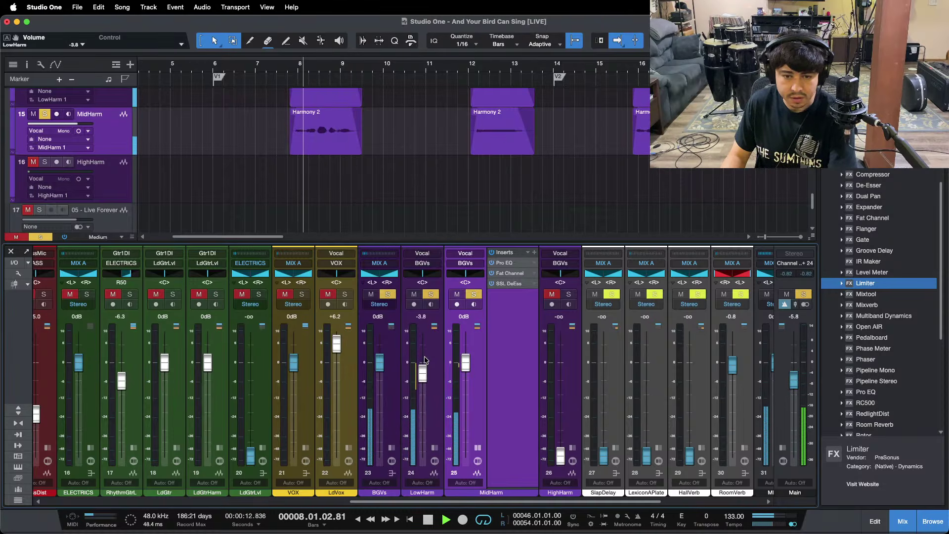
{"action": "scroll", "coordinate": [425, 360], "scroll_direction": "up", "scroll_amount": 1}
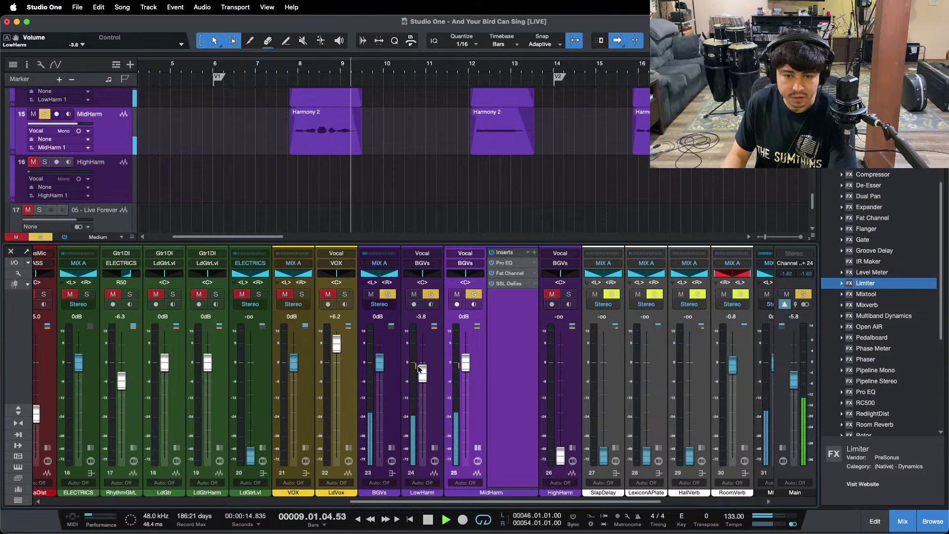
Raise the LowHarm fader to -2.9 dB while replaying the first two harmony clips, and show HighHarm's inserts
{"action": "key", "text": "space"}
{"action": "key", "text": "space"}
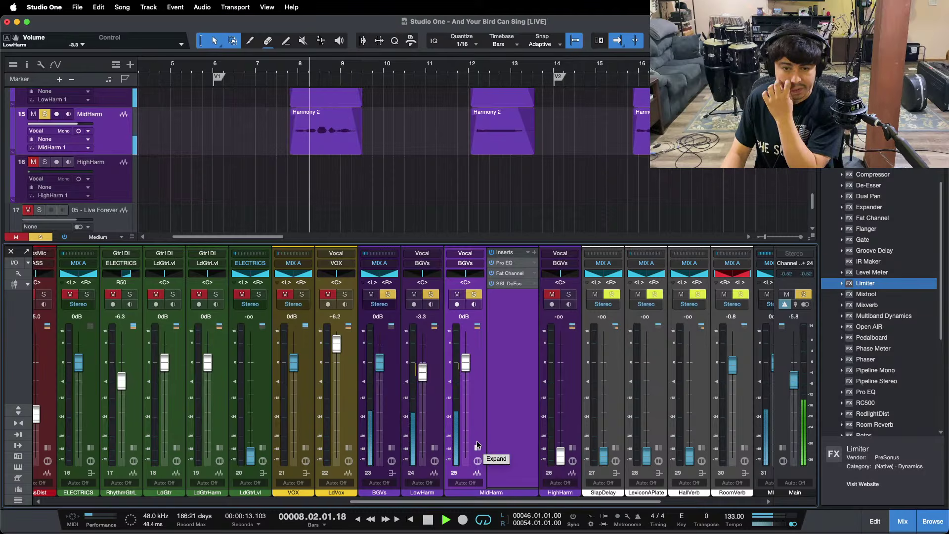
{"action": "left_click", "coordinate": [571, 449]}
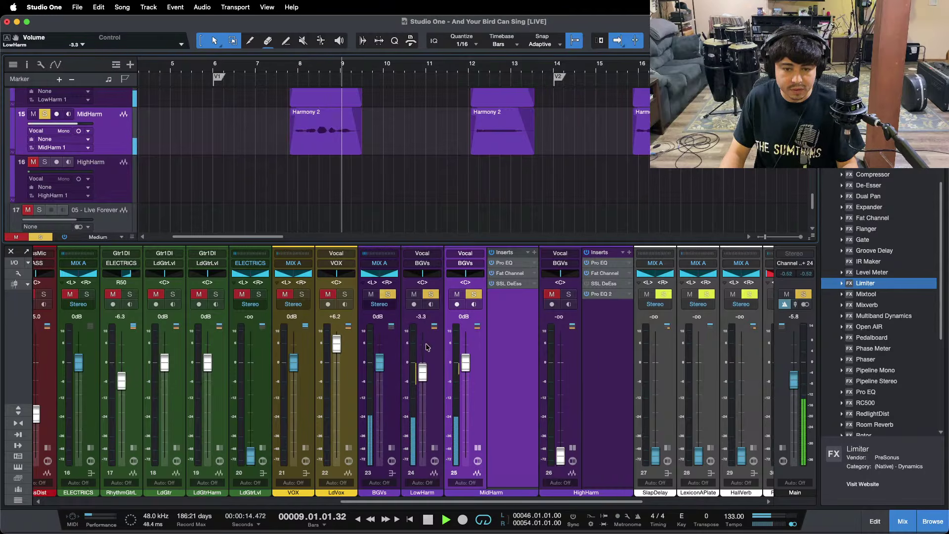
{"action": "left_click_drag", "start_coordinate": [467, 68], "coordinate": [373, 57]}
{"action": "key", "text": "f"}
{"action": "scroll", "coordinate": [376, 183], "scroll_direction": "up", "scroll_amount": 4}
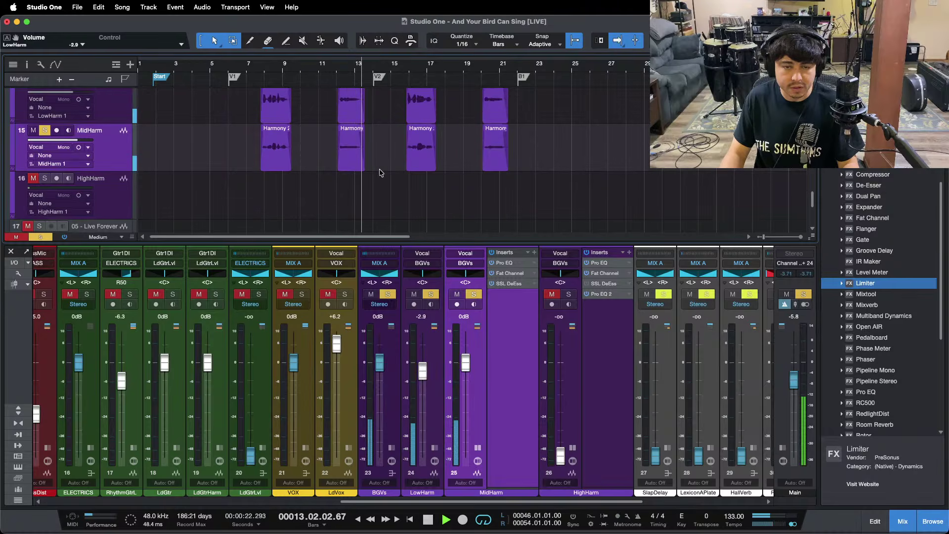
{"action": "key", "text": "space"}
Select the second and fourth LowHarm clips and set their clip gain to +1.3 in the inspector
{"action": "left_click", "coordinate": [357, 187]}
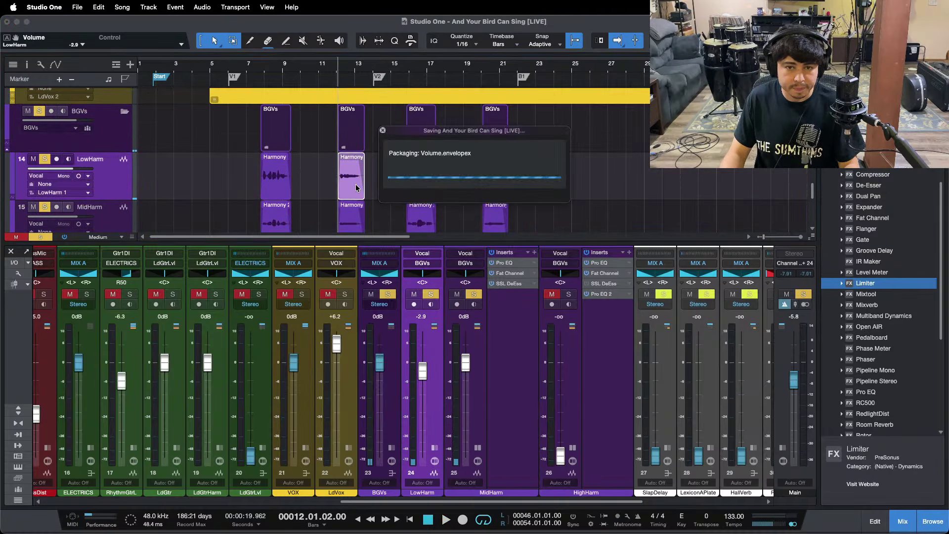
{"action": "left_click", "coordinate": [493, 190], "text": "shift"}
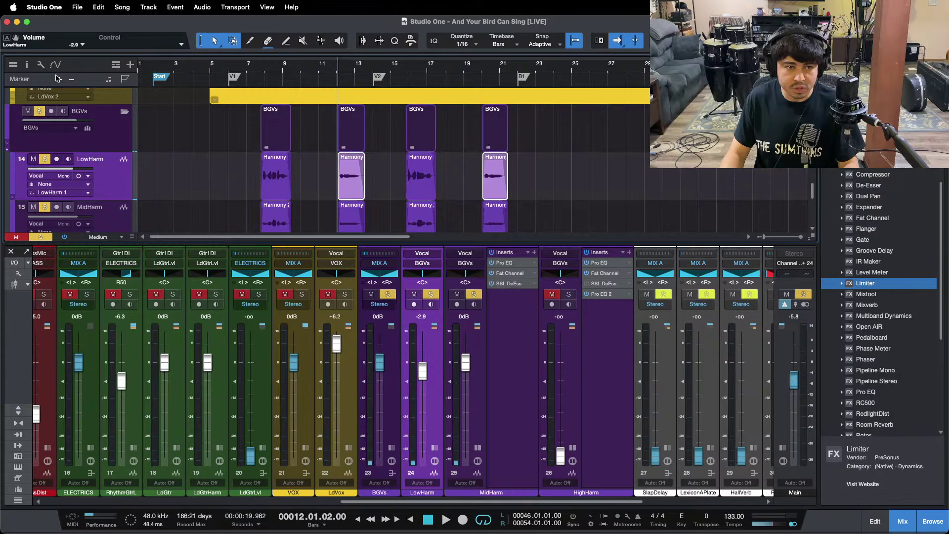
{"action": "left_click", "coordinate": [27, 65]}
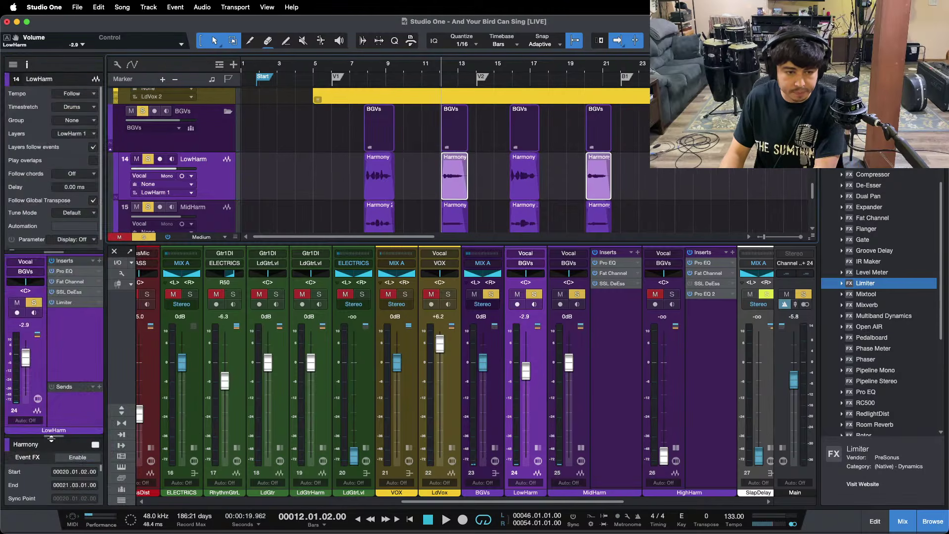
{"action": "left_click_drag", "start_coordinate": [51, 437], "coordinate": [51, 342]}
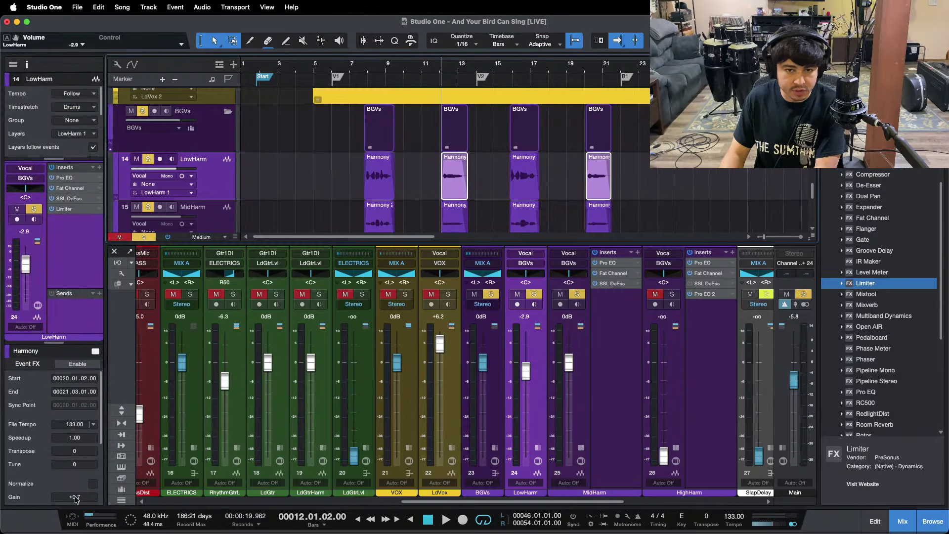
{"action": "key", "text": "space"}
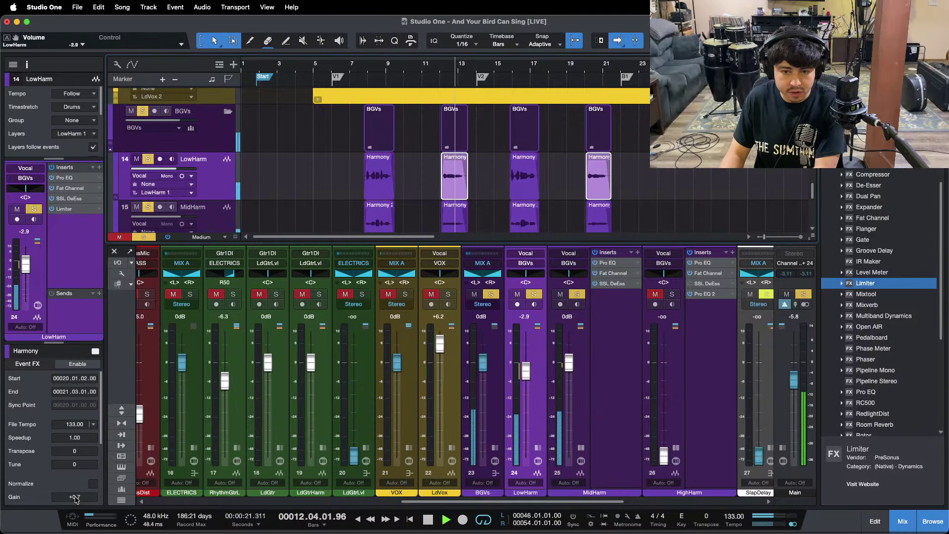
Play each of the four harmony clips in turn to compare the levels of LowHarm and MidHarm
{"action": "left_click", "coordinate": [364, 65]}
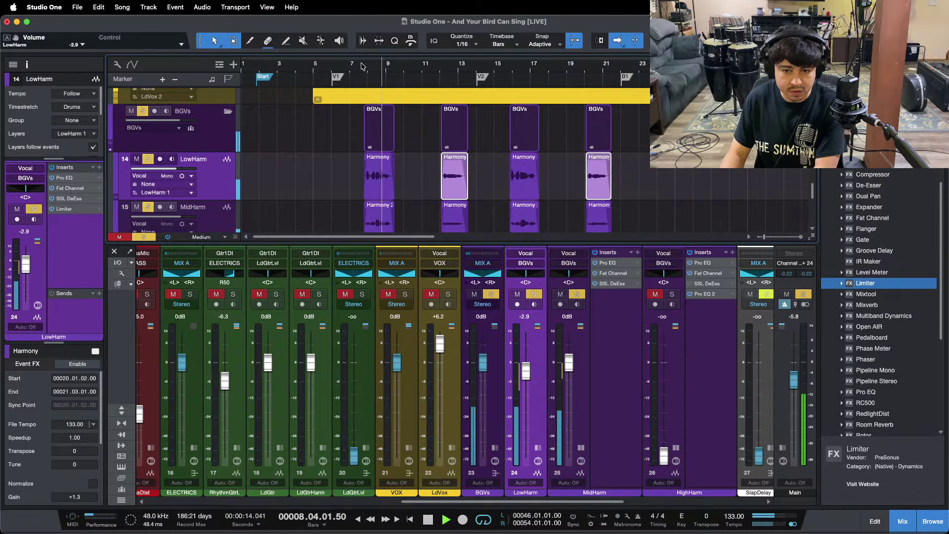
{"action": "left_click", "coordinate": [440, 66]}
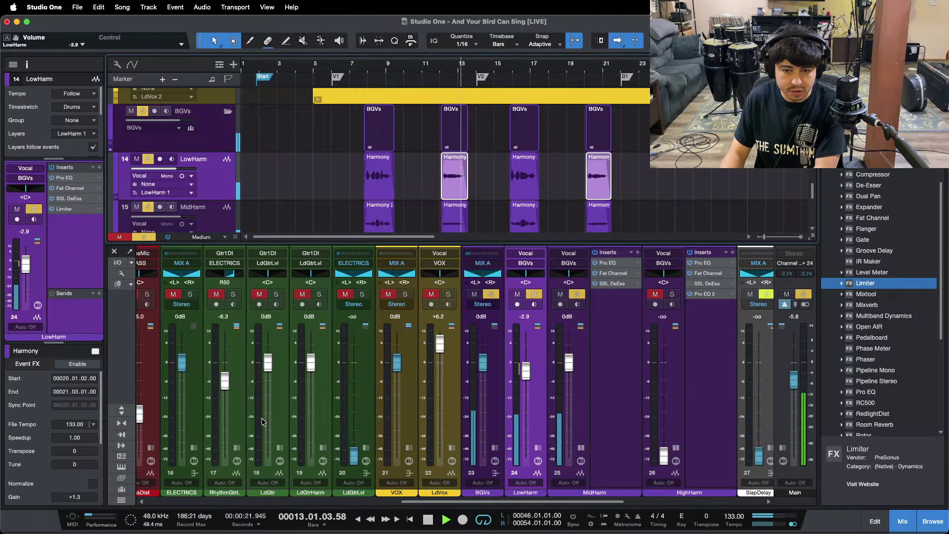
{"action": "left_click", "coordinate": [512, 67]}
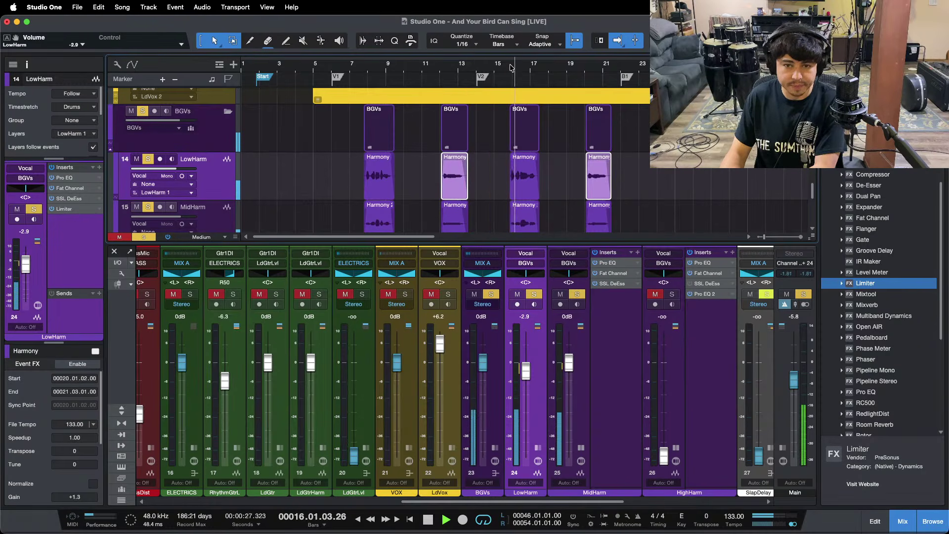
{"action": "left_click", "coordinate": [585, 72]}
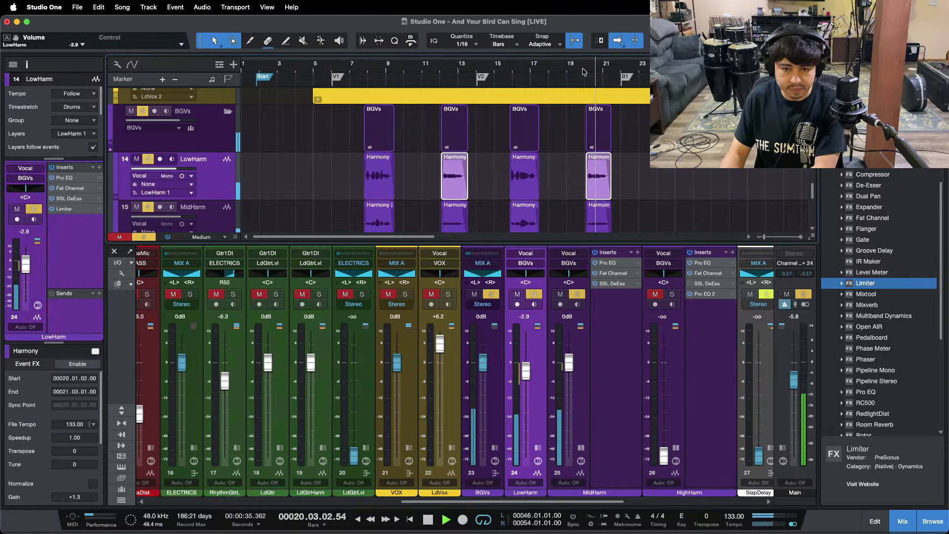
{"action": "left_click", "coordinate": [510, 66]}
Raise the LowHarm fader to -2.5 dB, hide MidHarm's inserts, show those of the BGVs bus and stop playback
{"action": "left_click", "coordinate": [581, 448]}
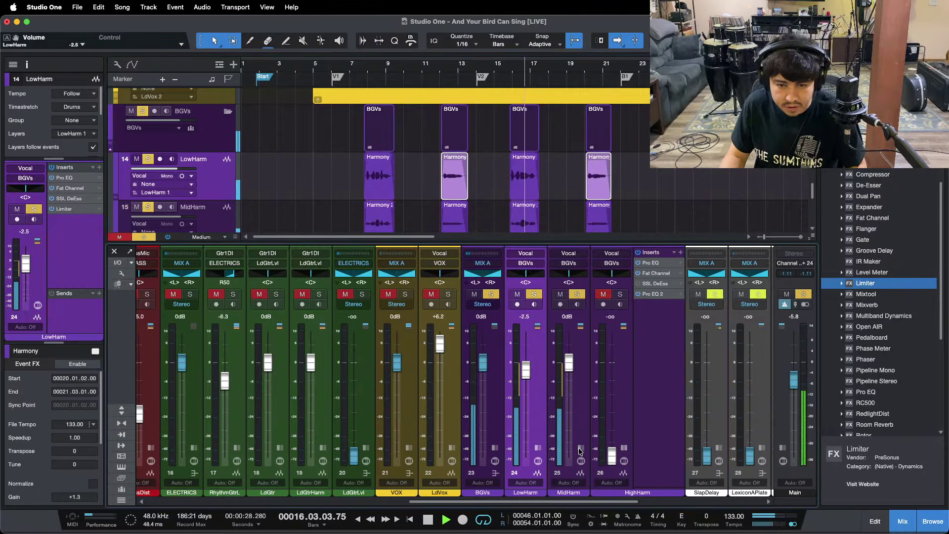
{"action": "left_click", "coordinate": [495, 448]}
{"action": "key", "text": "space"}
Save the song and bring the harmony clips at the V3 marker into view in the arrangement
{"action": "key", "text": "F3"}
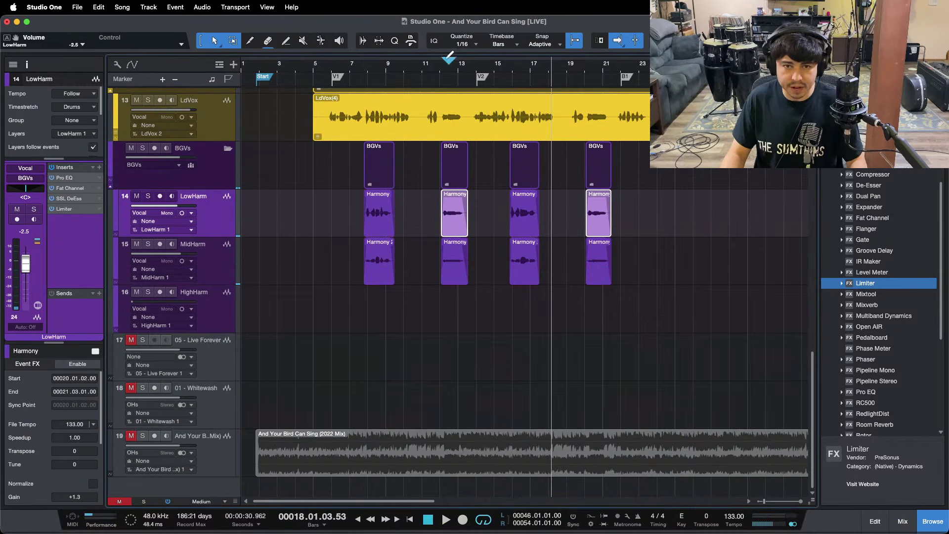
{"action": "mouse_move", "coordinate": [449, 58]}
{"action": "left_mouse_down"}
{"action": "mouse_move", "coordinate": [348, 60]}
{"action": "mouse_move", "coordinate": [319, 41]}
{"action": "left_mouse_up"}
{"action": "key", "text": "slash"}
{"action": "key", "text": "super+s"}
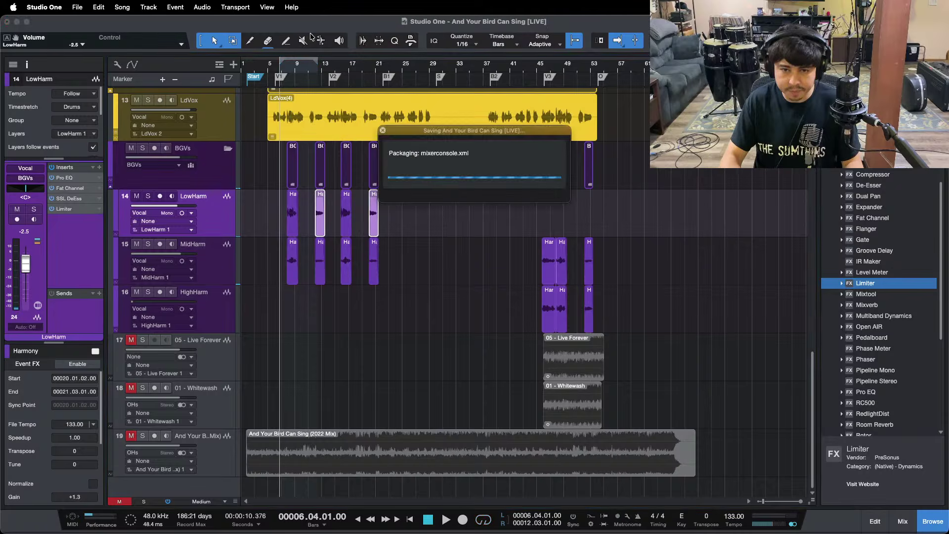
{"action": "left_click_drag", "start_coordinate": [547, 64], "coordinate": [322, 126]}
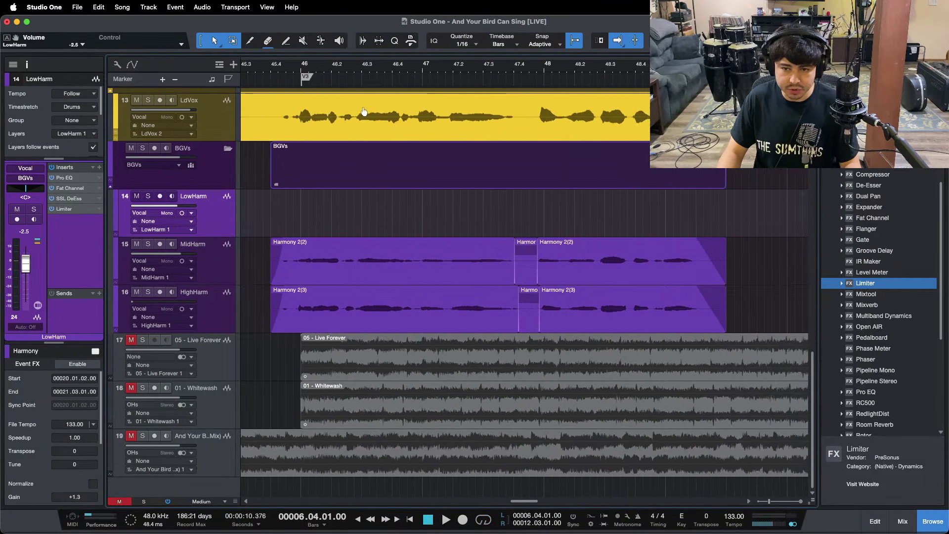
Solo HighHarm, raise its fader to 0 dB and play its clip at the V3 marker
{"action": "left_click", "coordinate": [153, 294]}
{"action": "key", "text": "F3"}
{"action": "key", "text": "space"}
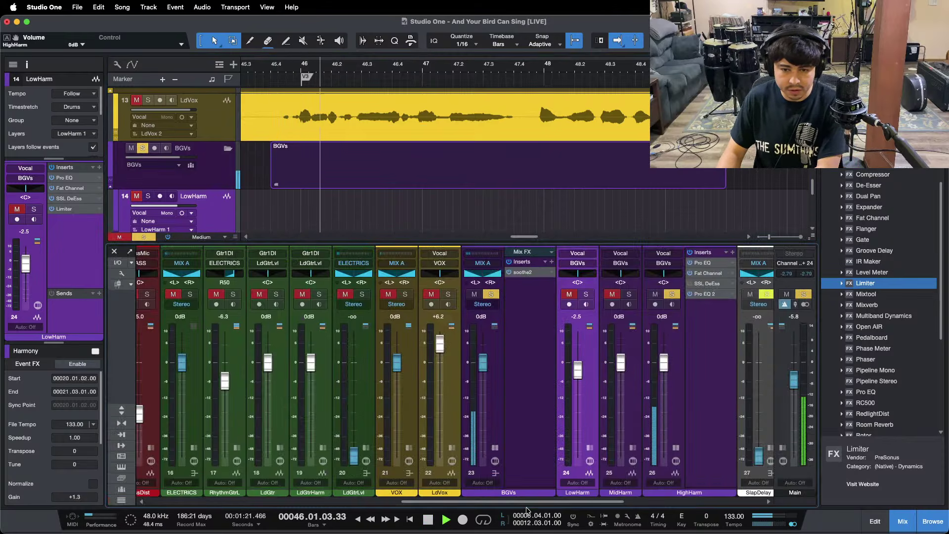
{"action": "scroll", "coordinate": [346, 457], "scroll_direction": "right", "scroll_amount": 5}
Stop playback and replace HighHarm's inserts with a copy of MidHarm's Pro EQ, Fat Channel and SSL DeEss chain
{"action": "left_click", "coordinate": [314, 448]}
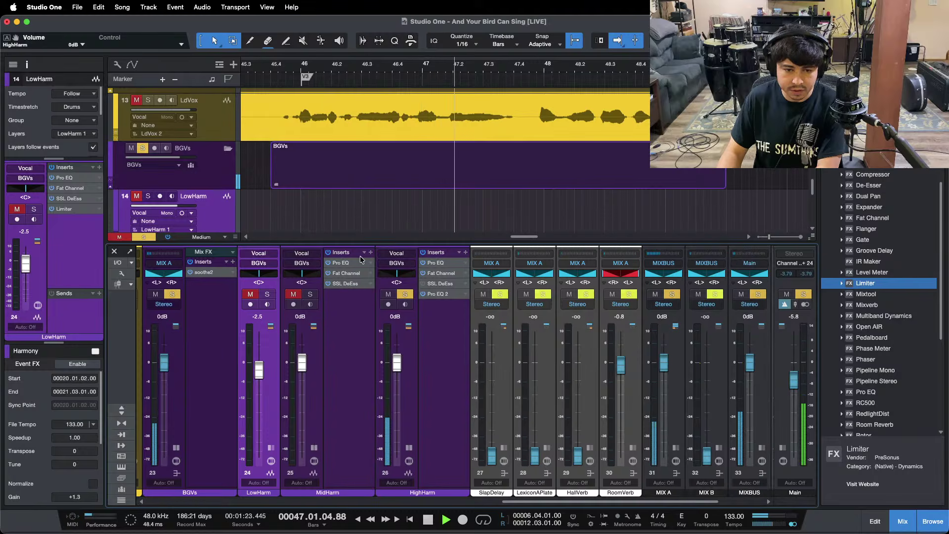
{"action": "key", "text": "space"}
{"action": "left_click_drag", "start_coordinate": [343, 254], "coordinate": [444, 276]}
{"action": "left_click", "coordinate": [314, 448]}
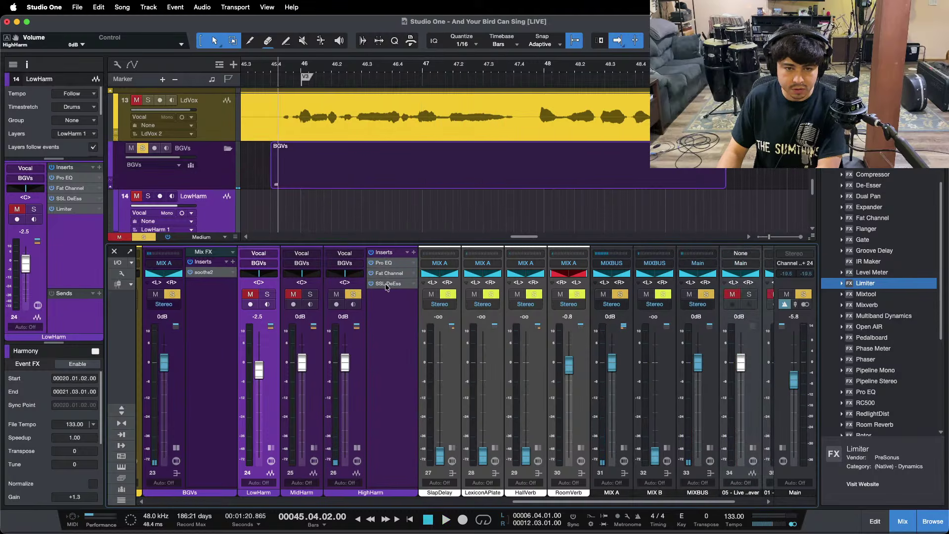
In HighHarm's Pro EQ, turn off the HF and HMF bands and set the low cut to 390 Hz during playback
{"action": "left_click", "coordinate": [384, 265]}
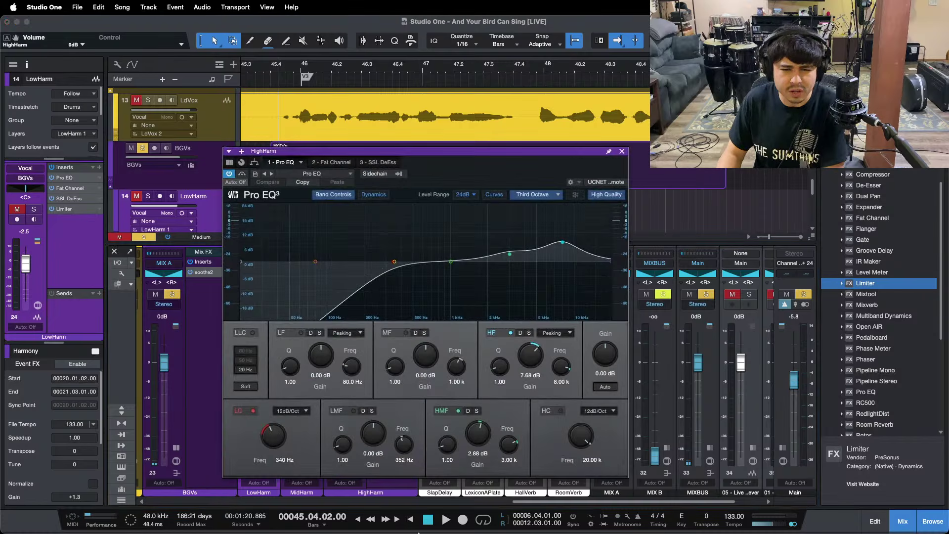
{"action": "left_click", "coordinate": [517, 527]}
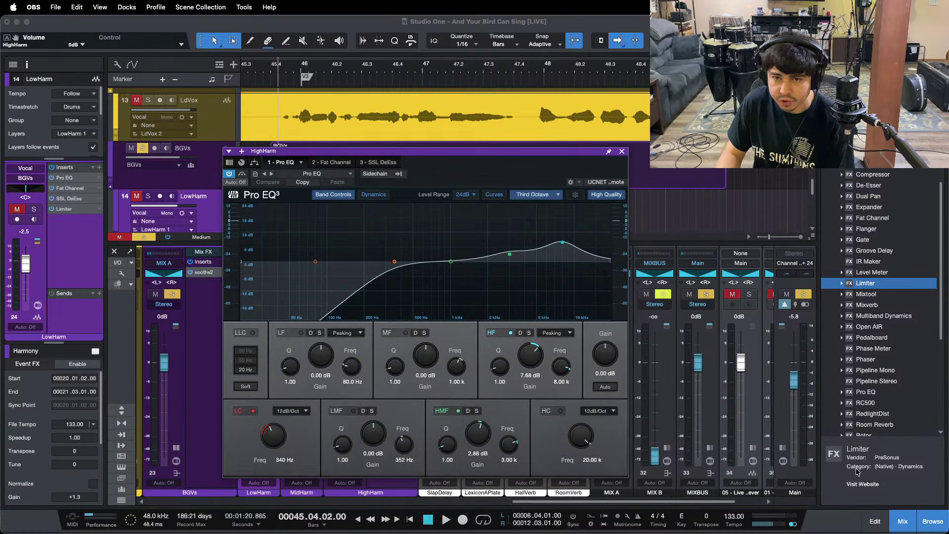
{"action": "left_click", "coordinate": [899, 488]}
{"action": "left_click_drag", "start_coordinate": [466, 162], "coordinate": [488, 200]}
{"action": "scroll", "coordinate": [469, 136], "scroll_direction": "down", "scroll_amount": 5}
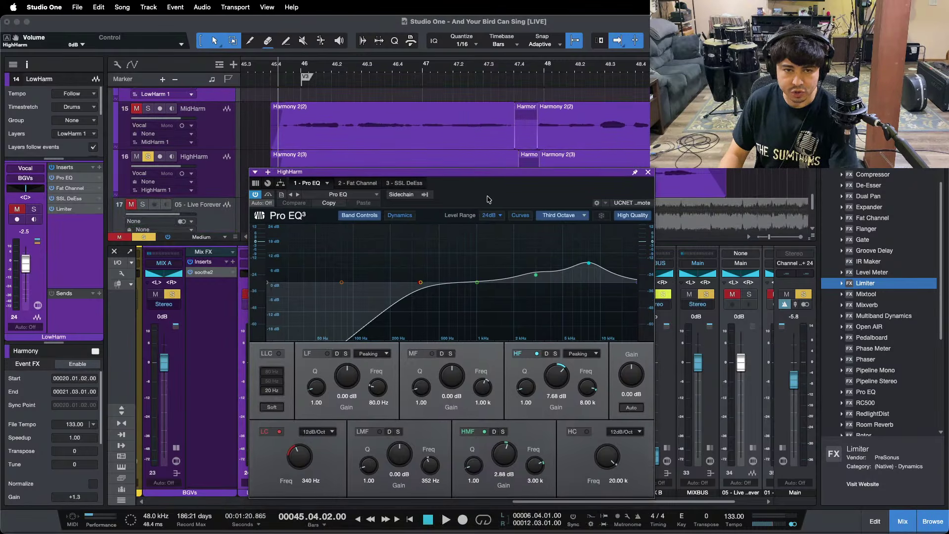
{"action": "left_click", "coordinate": [537, 354]}
{"action": "left_click", "coordinate": [484, 433]}
{"action": "key", "text": "space"}
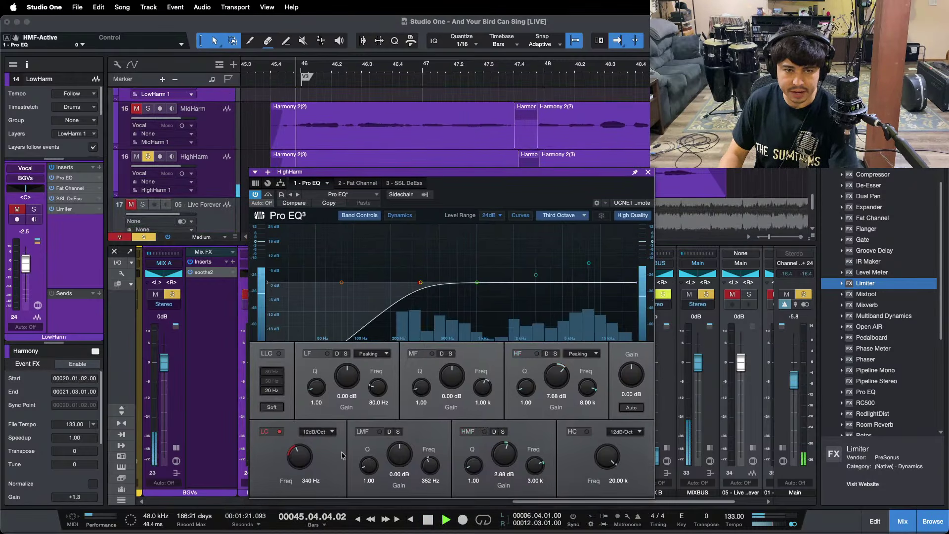
{"action": "left_click_drag", "start_coordinate": [300, 460], "coordinate": [303, 464]}
Set the compressor in HighHarm's Fat Channel to -12.88 dB input and -28.56 dB output while listening to the clip
{"action": "left_click", "coordinate": [340, 185]}
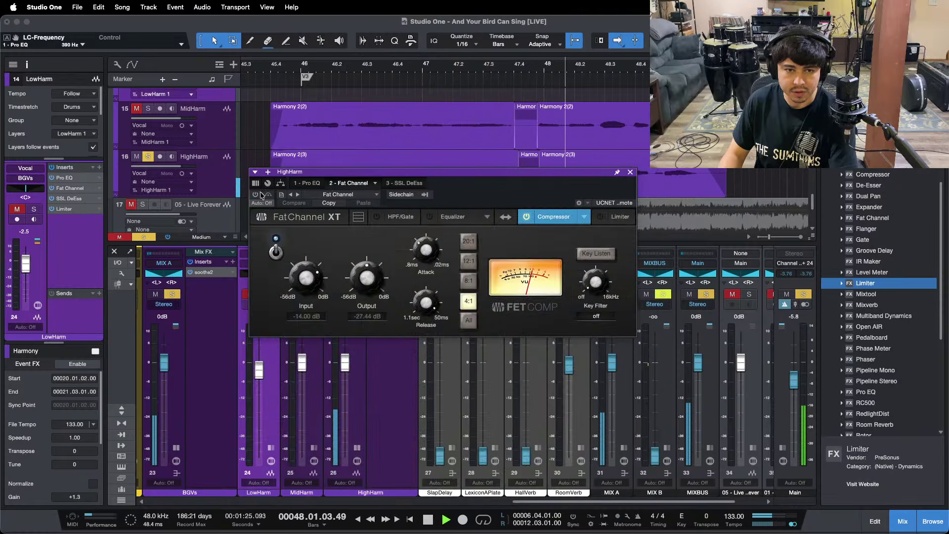
{"action": "left_click_drag", "start_coordinate": [341, 172], "coordinate": [358, 233]}
{"action": "key", "text": "space"}
{"action": "key", "text": "space"}
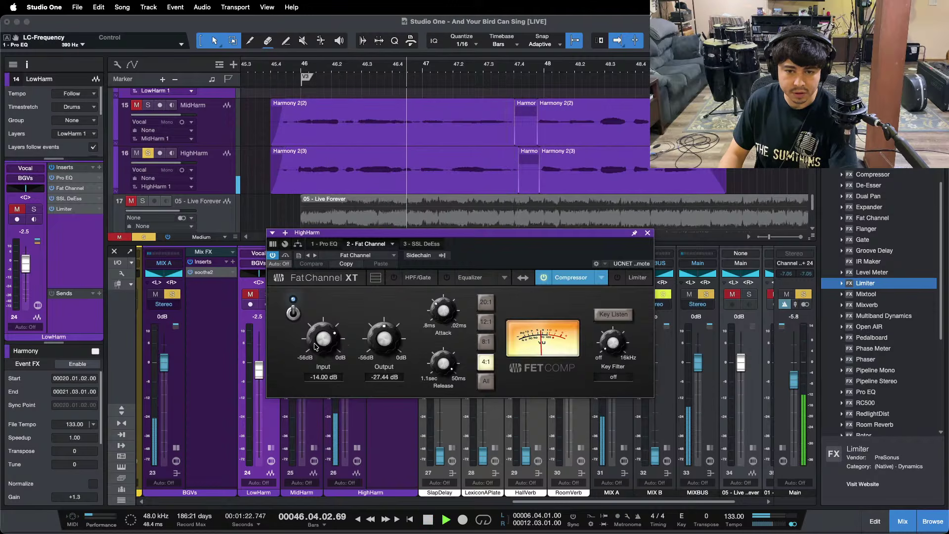
{"action": "left_click_drag", "start_coordinate": [340, 338], "coordinate": [340, 336]}
{"action": "scroll", "coordinate": [379, 343], "scroll_direction": "down", "scroll_amount": 1}
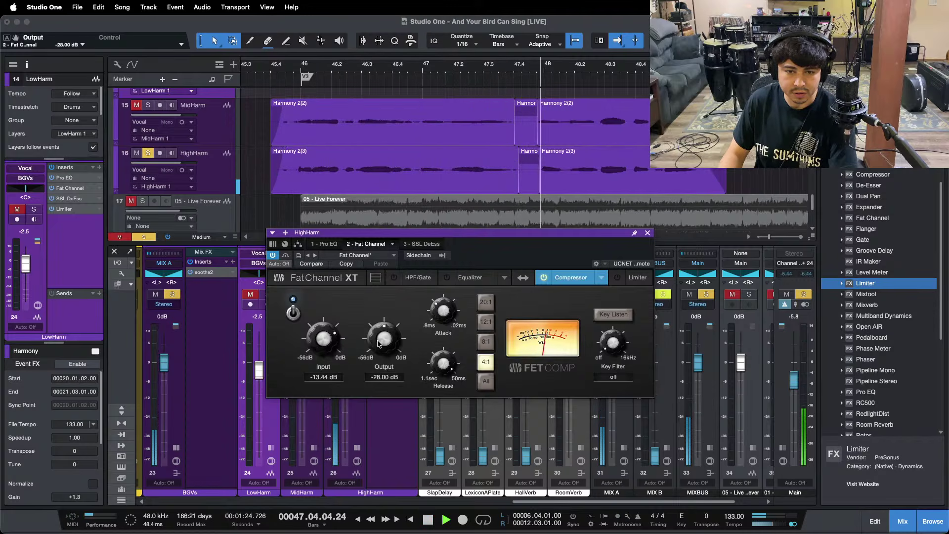
{"action": "scroll", "coordinate": [333, 341], "scroll_direction": "up", "scroll_amount": 1}
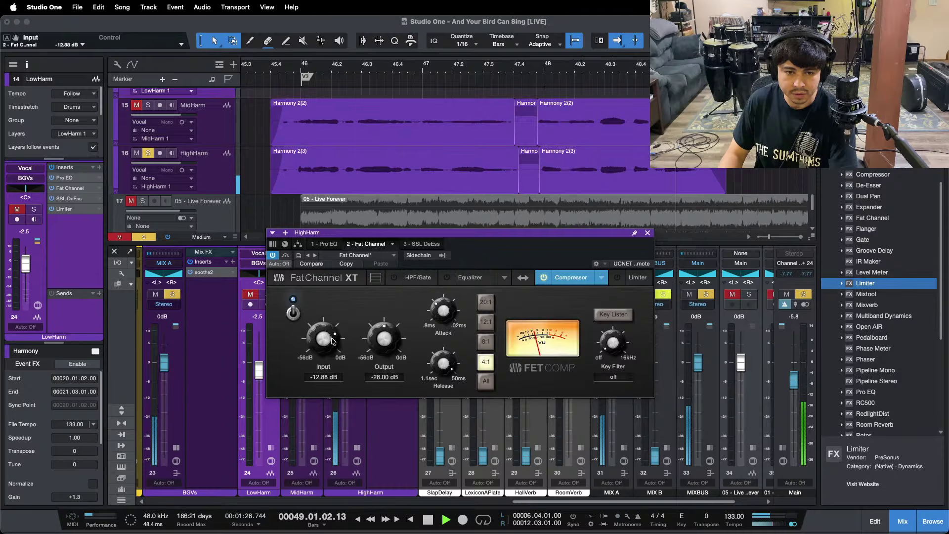
{"action": "key", "text": "space"}
Listen to HighHarm while checking its SSL DeEss and Pro EQ settings
{"action": "left_click", "coordinate": [420, 244]}
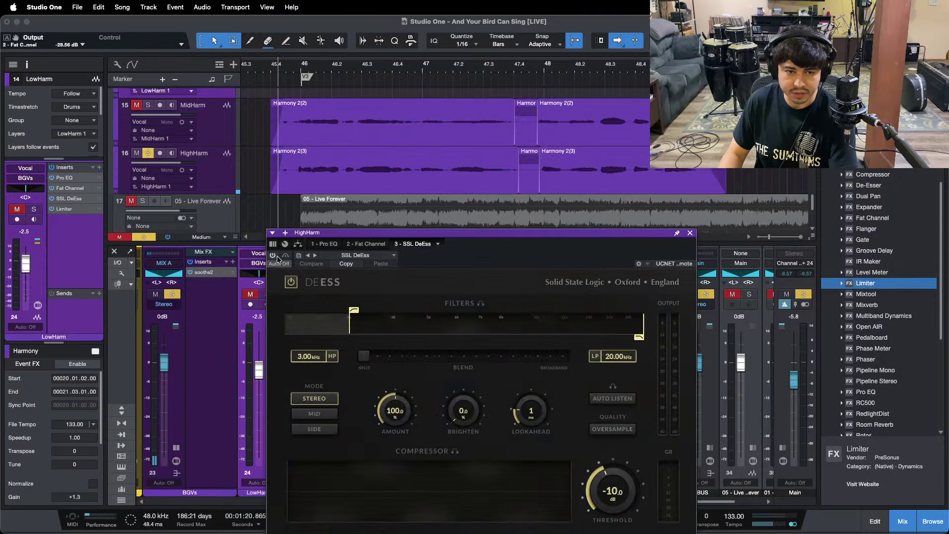
{"action": "left_click", "coordinate": [325, 244]}
{"action": "key", "text": "space"}
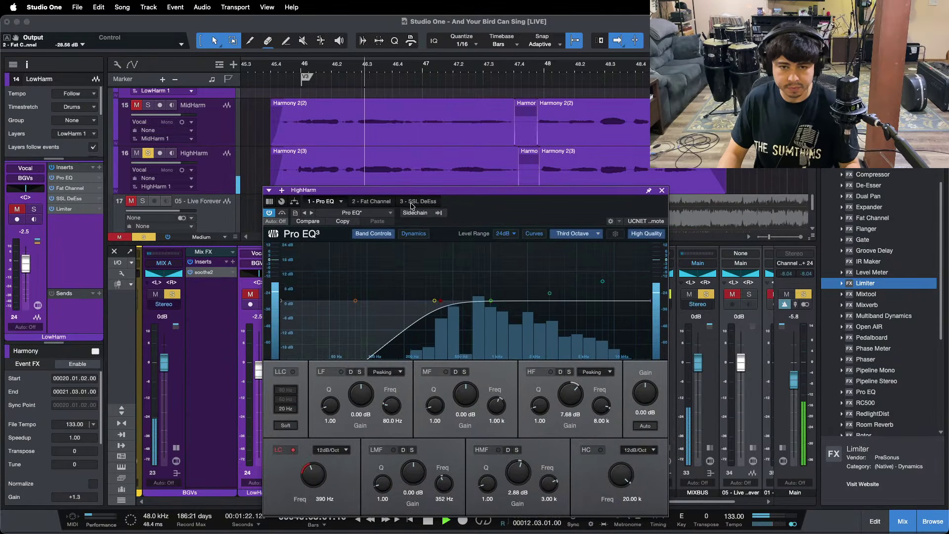
{"action": "left_click", "coordinate": [418, 201]}
{"action": "left_click", "coordinate": [325, 201]}
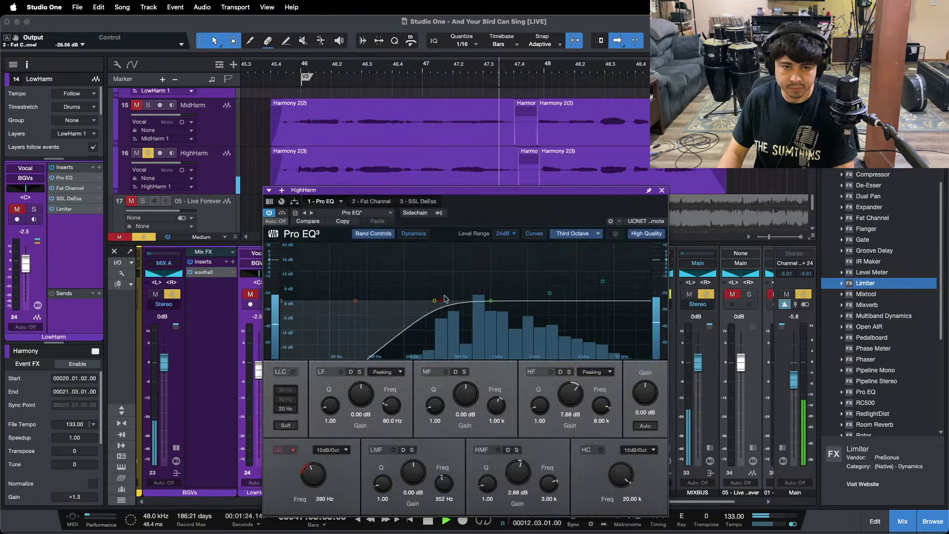
Enable HighHarm's HF band with 6.24 dB gain at 8 kHz and the HMF band with 1.44 dB at 3 kHz
{"action": "left_click_drag", "start_coordinate": [561, 391], "coordinate": [560, 399]}
{"action": "key", "text": "space"}
{"action": "key", "text": "space"}
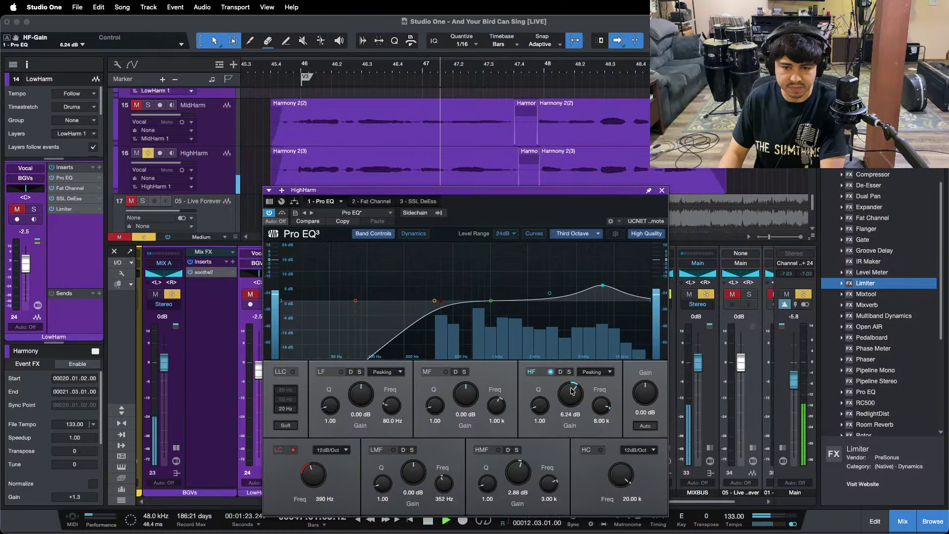
{"action": "left_click", "coordinate": [520, 472], "text": "super"}
{"action": "key", "text": "space"}
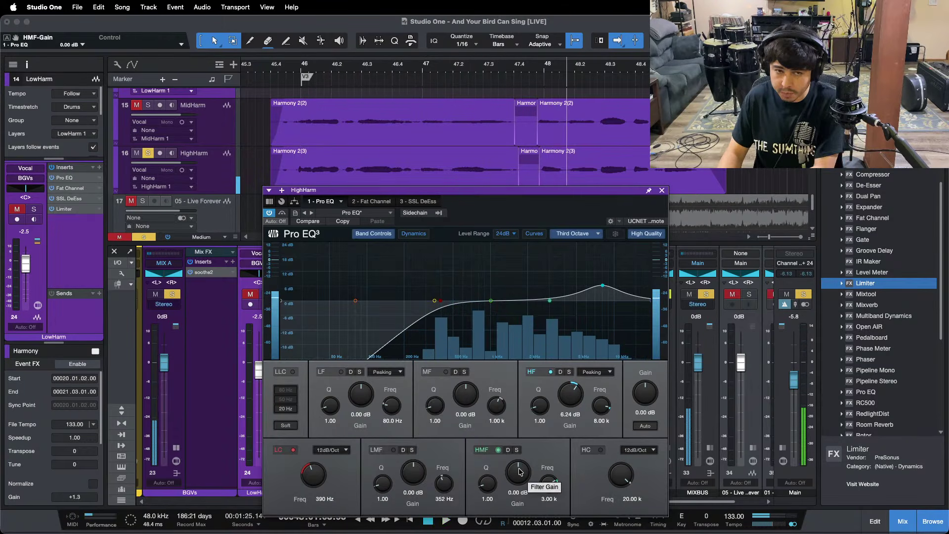
{"action": "left_click_drag", "start_coordinate": [519, 472], "coordinate": [519, 470]}
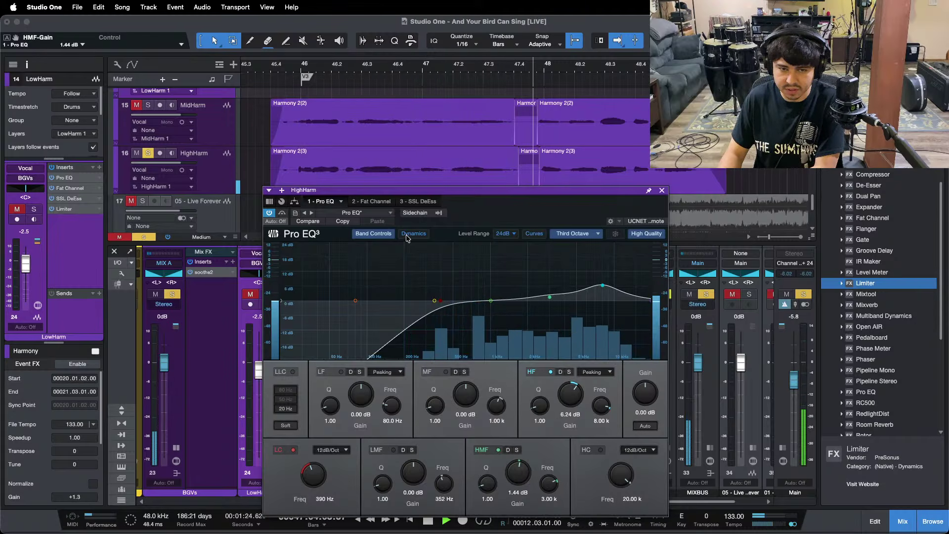
Replay the V3 harmonies with MidHarm soloed alongside HighHarm and lower the HighHarm fader to -0.4 dB
{"action": "left_click", "coordinate": [278, 68]}
{"action": "left_click", "coordinate": [309, 295]}
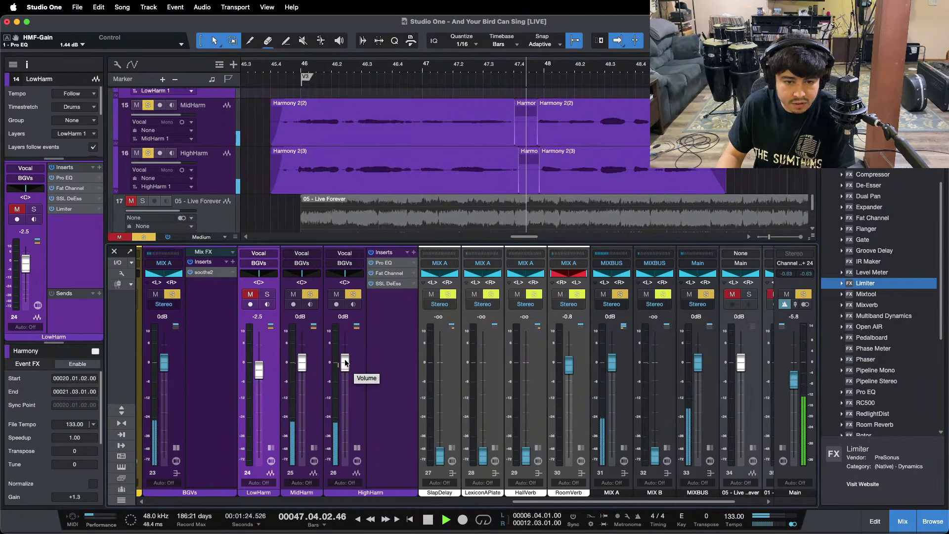
{"action": "left_click_drag", "start_coordinate": [345, 362], "coordinate": [345, 365]}
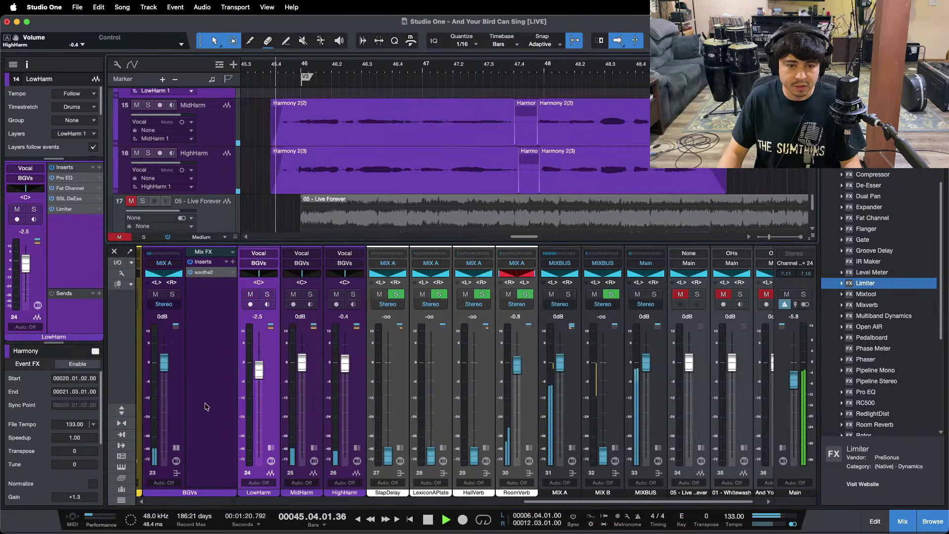
Reset the HighHarm fader to 0 dB and replay the mix from the first verse harmonies
{"action": "left_click", "coordinate": [345, 361], "text": "alt"}
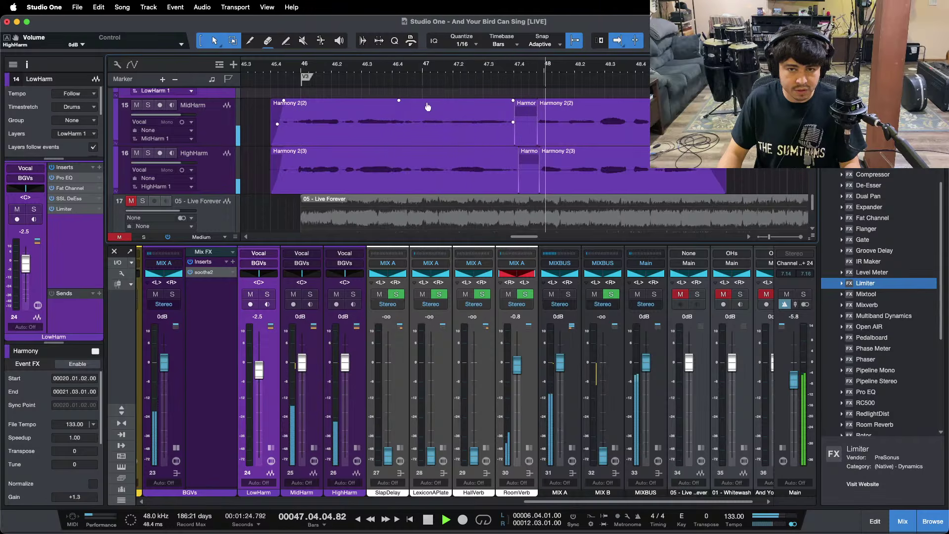
{"action": "scroll", "coordinate": [474, 70], "scroll_direction": "left", "scroll_amount": 5}
{"action": "left_click_drag", "start_coordinate": [474, 71], "coordinate": [606, 39]}
{"action": "key", "text": "f"}
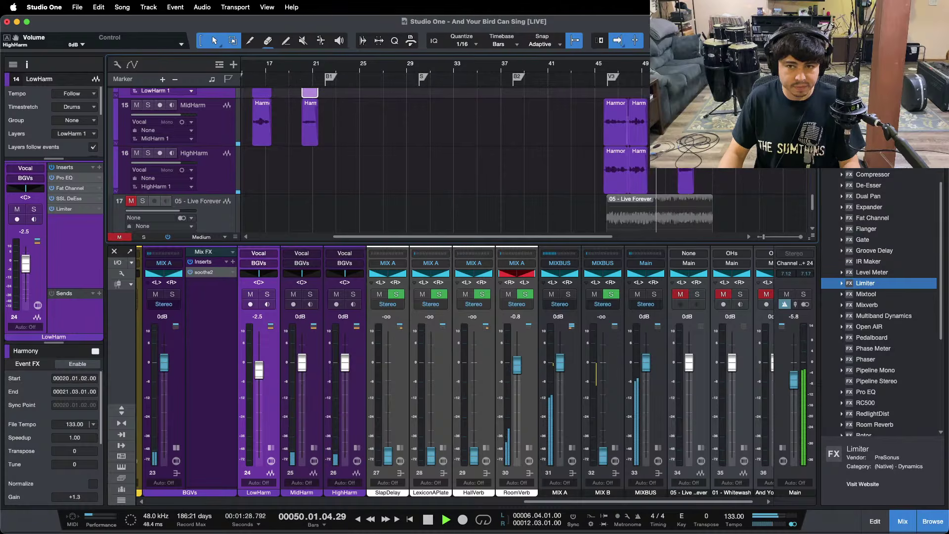
{"action": "left_click", "coordinate": [254, 70]}
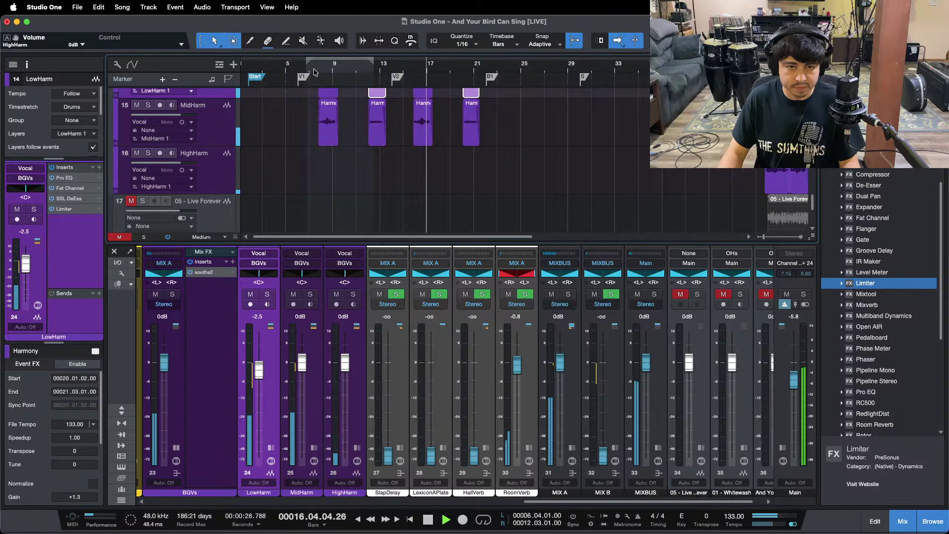
{"action": "left_click", "coordinate": [314, 73]}
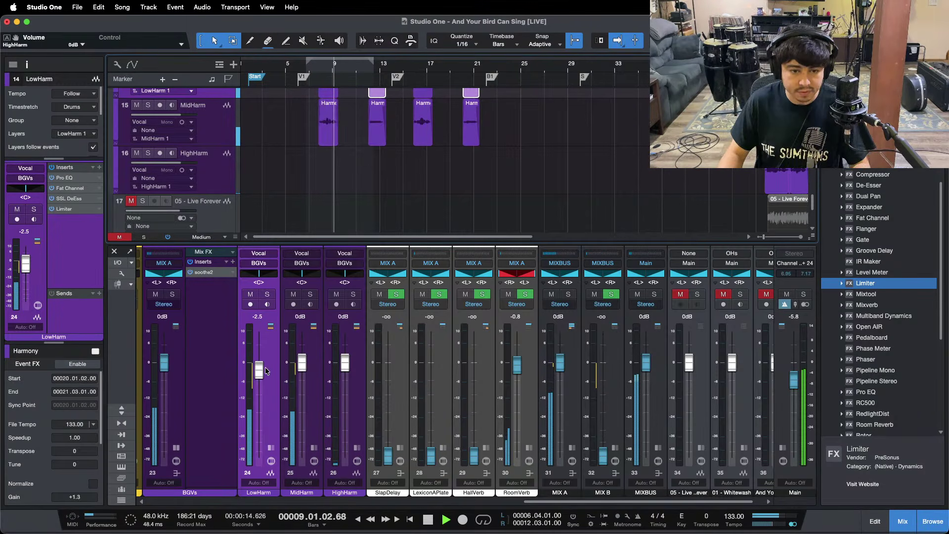
Open soothe2 on the BGVs bus, solo the bus, set the depth to 1.1 and cue playback just before V3
{"action": "left_click", "coordinate": [203, 273]}
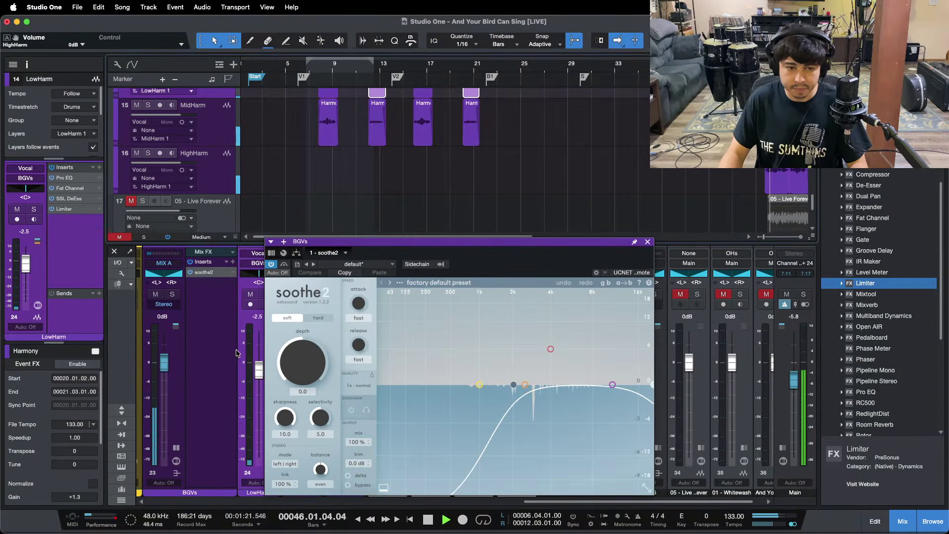
{"action": "left_click", "coordinate": [236, 354]}
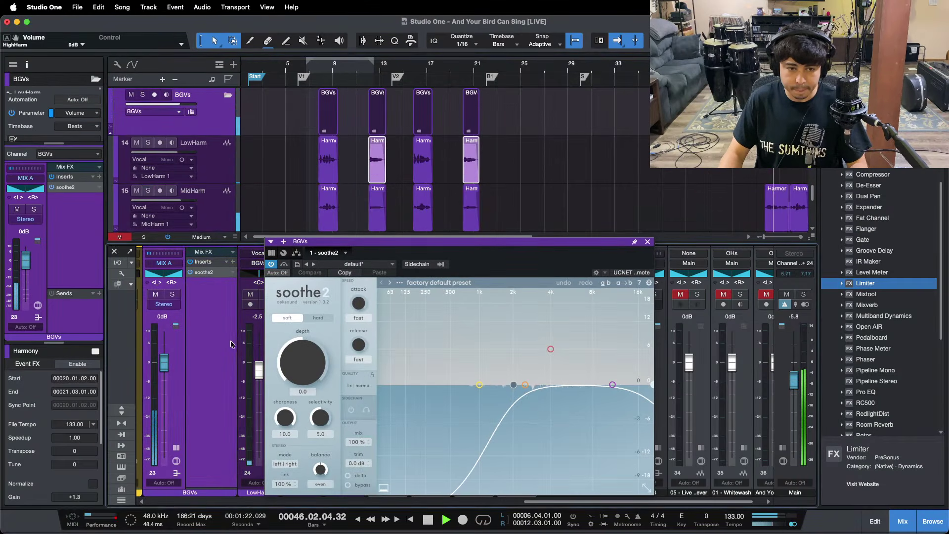
{"action": "key", "text": "s"}
{"action": "left_click_drag", "start_coordinate": [295, 378], "coordinate": [297, 377]}
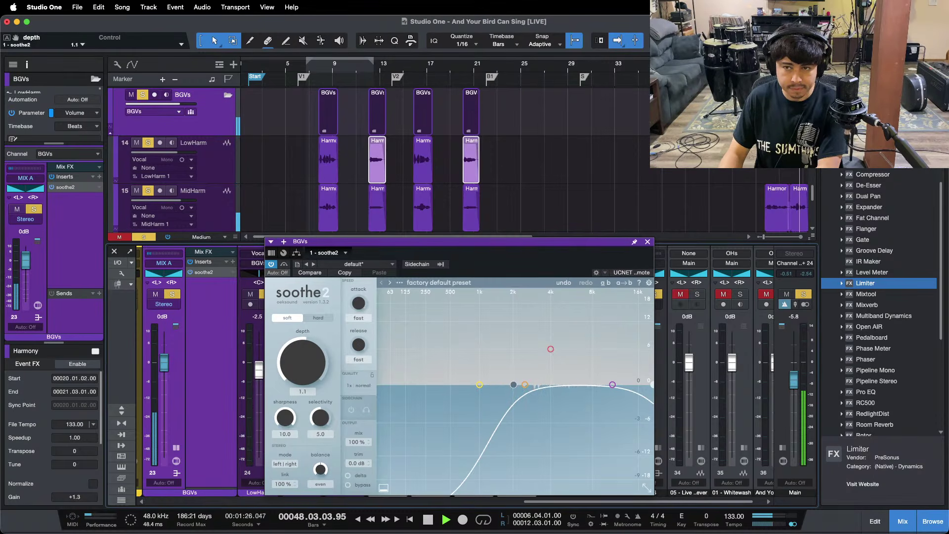
{"action": "scroll", "coordinate": [495, 123], "scroll_direction": "right", "scroll_amount": 6}
{"action": "left_click", "coordinate": [485, 65]}
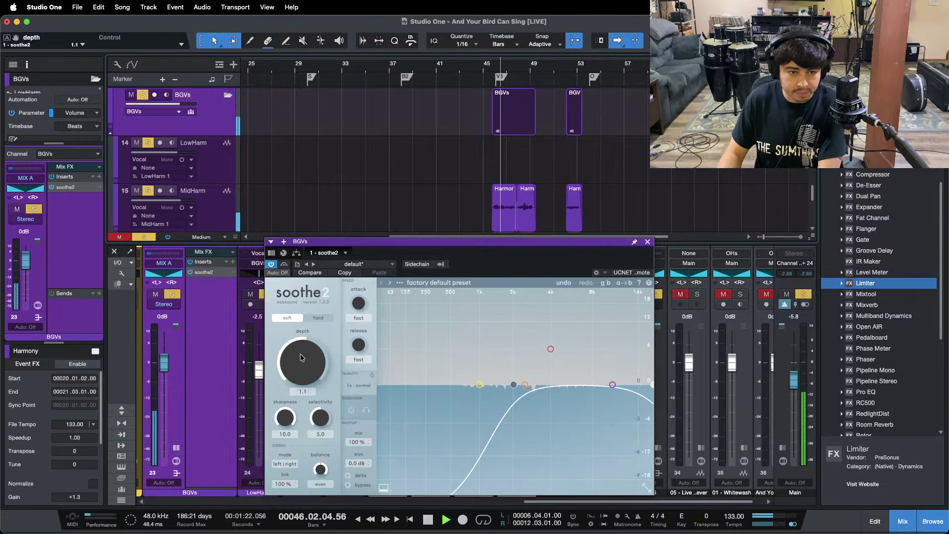
Set the soothe2 depth on BGVs to 2.5 while replaying the V3 harmonies, and close the plug-in
{"action": "left_click_drag", "start_coordinate": [303, 369], "coordinate": [299, 360]}
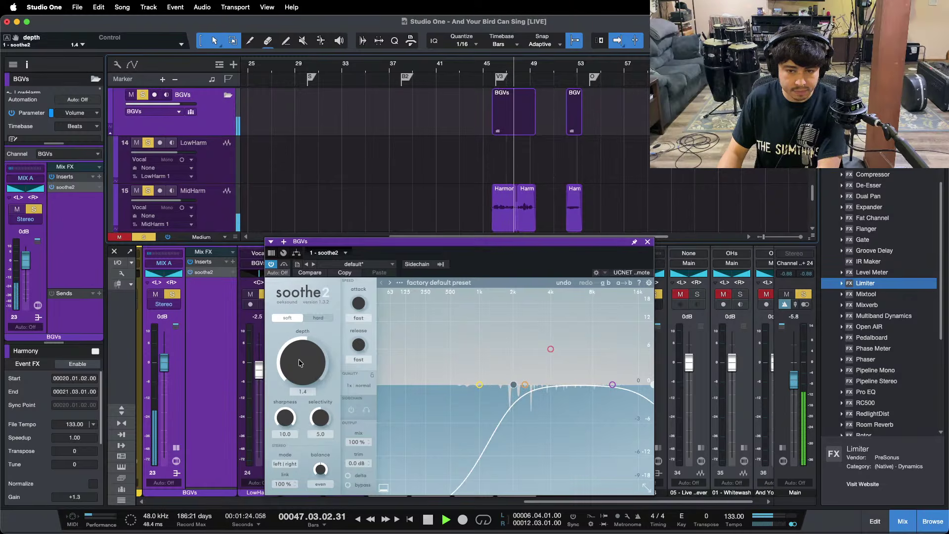
{"action": "key", "text": "space"}
{"action": "key", "text": "space"}
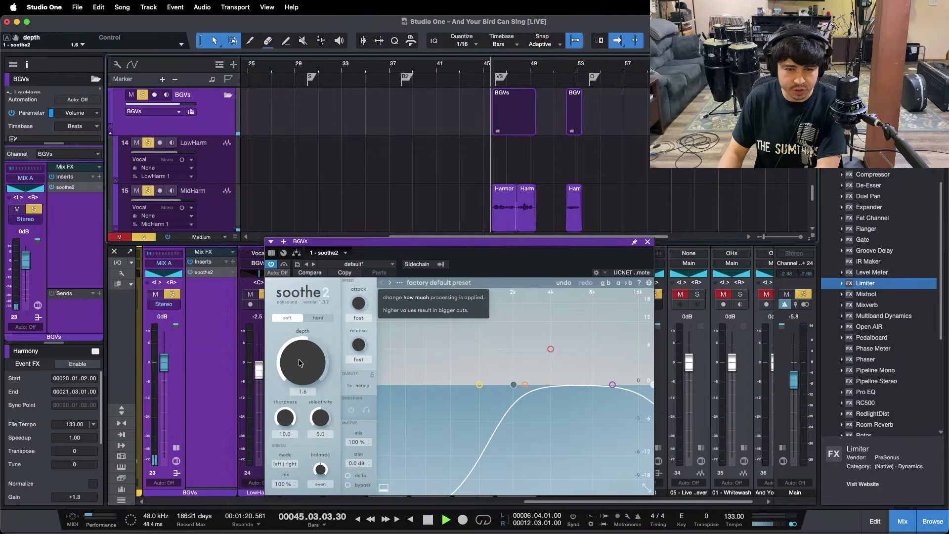
{"action": "scroll", "coordinate": [299, 363], "scroll_direction": "up", "scroll_amount": 1}
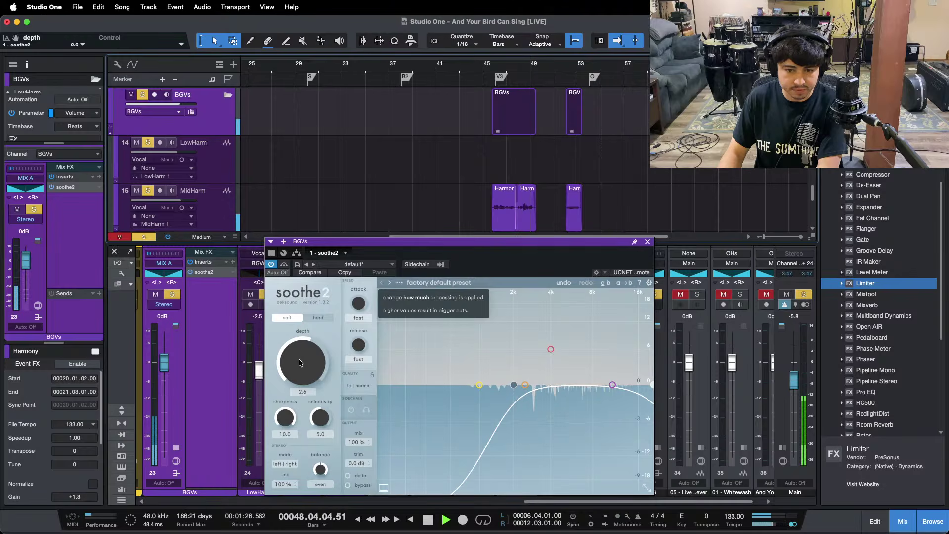
{"action": "scroll", "coordinate": [299, 363], "scroll_direction": "up", "scroll_amount": 3}
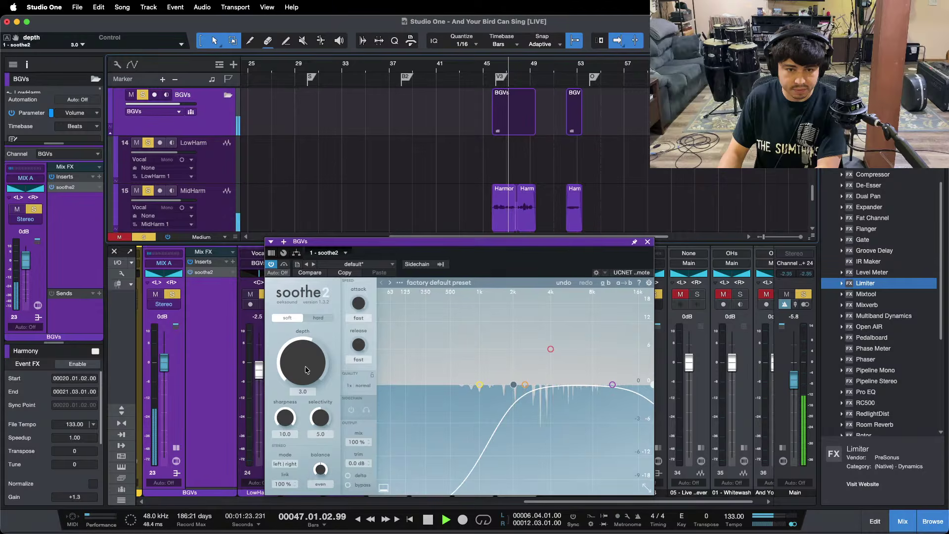
{"action": "scroll", "coordinate": [308, 366], "scroll_direction": "down", "scroll_amount": 1}
{"action": "scroll", "coordinate": [307, 366], "scroll_direction": "down", "scroll_amount": 1}
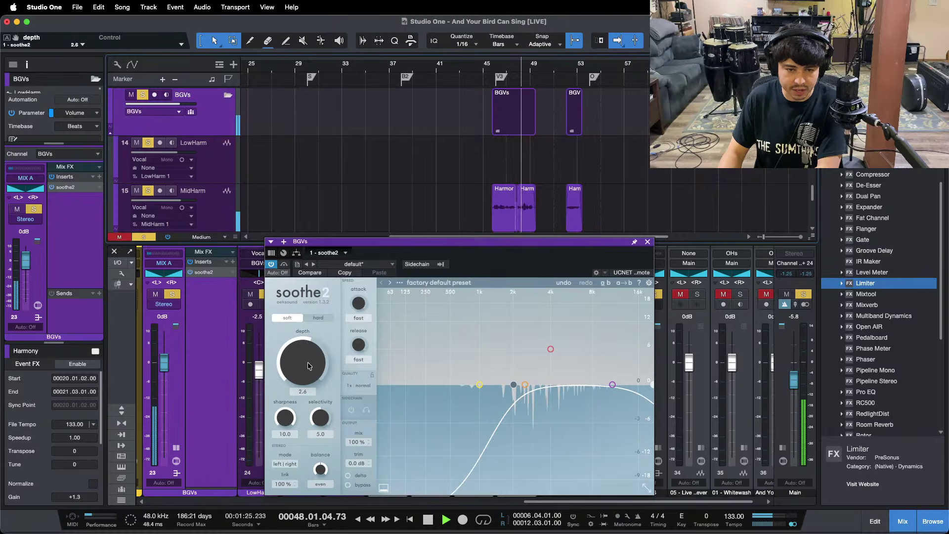
{"action": "left_click", "coordinate": [648, 241]}
Replay the soloed BGVs from V3, and compare with the unsoloed full mix played from V1
{"action": "left_click", "coordinate": [525, 523]}
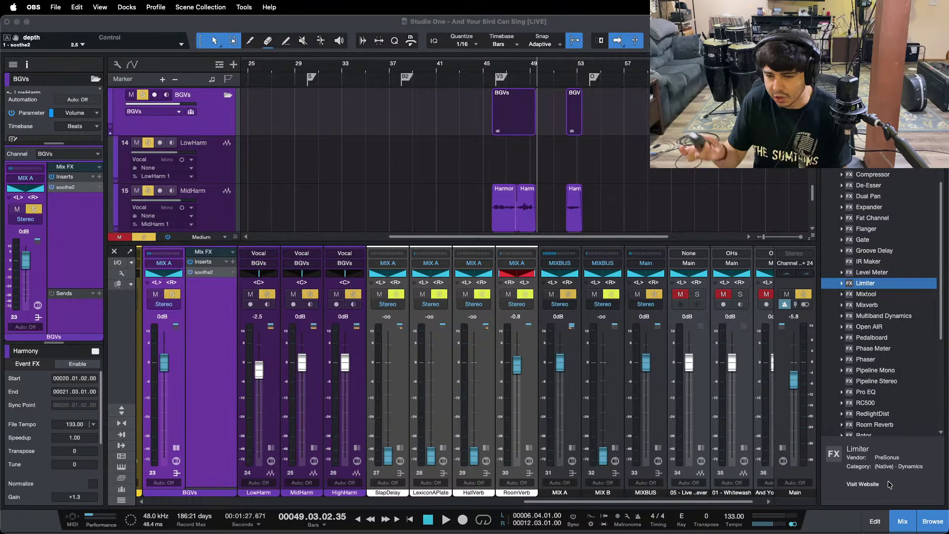
{"action": "left_click", "coordinate": [905, 476]}
{"action": "key", "text": "space"}
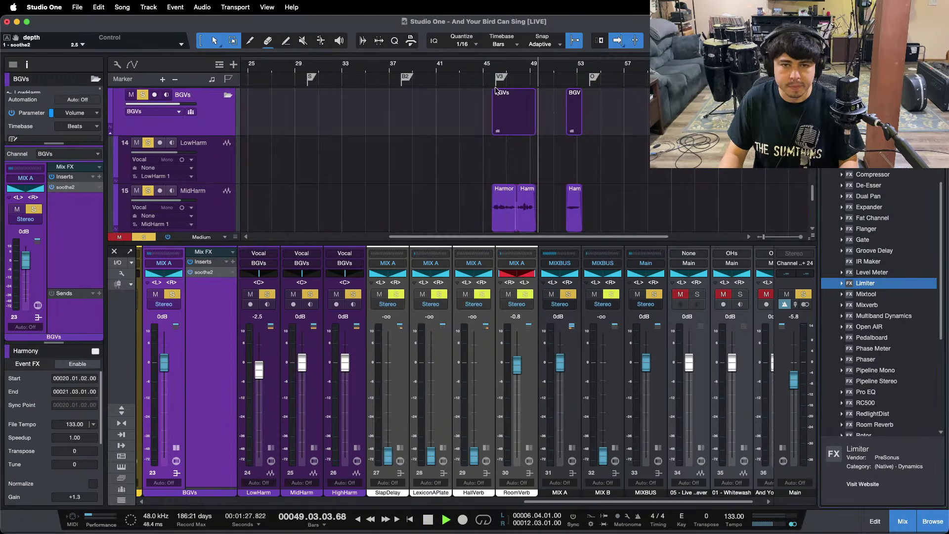
{"action": "left_click", "coordinate": [489, 67]}
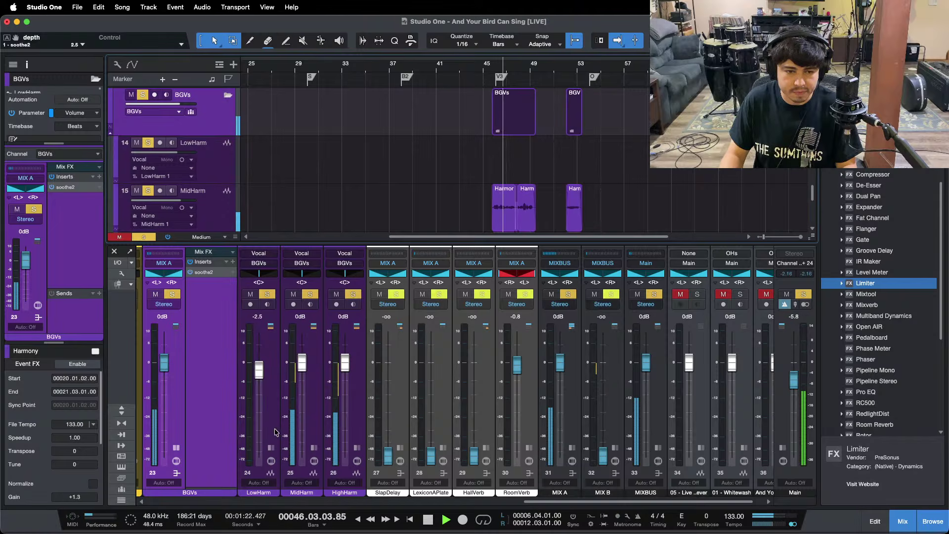
{"action": "key", "text": "w"}
{"action": "left_click", "coordinate": [612, 41]}
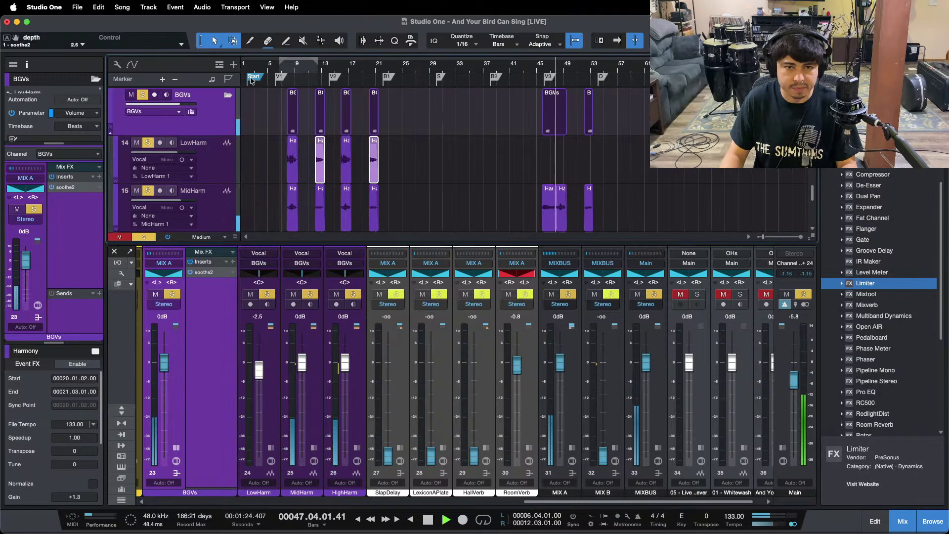
{"action": "left_click", "coordinate": [612, 42]}
{"action": "left_click", "coordinate": [282, 67]}
{"action": "key", "text": "s"}
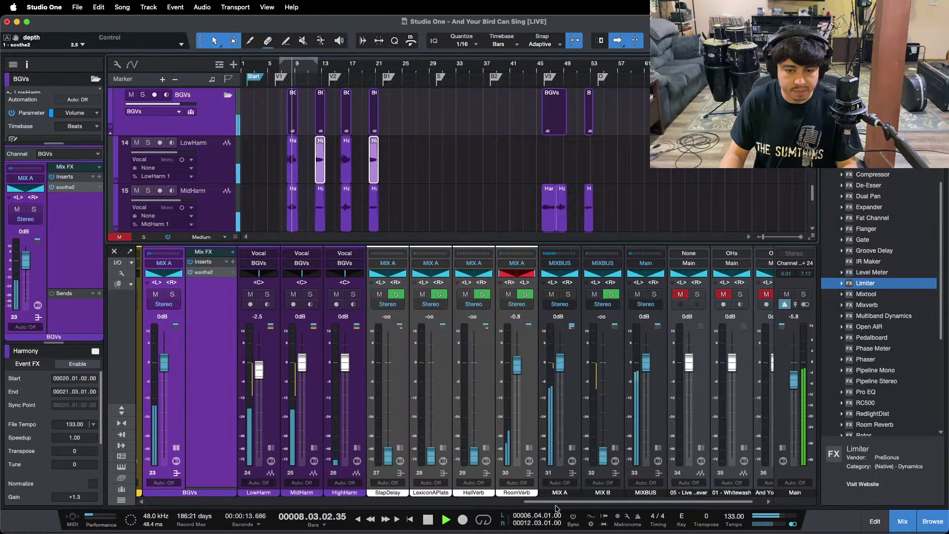
{"action": "left_click_drag", "start_coordinate": [557, 504], "coordinate": [459, 503]}
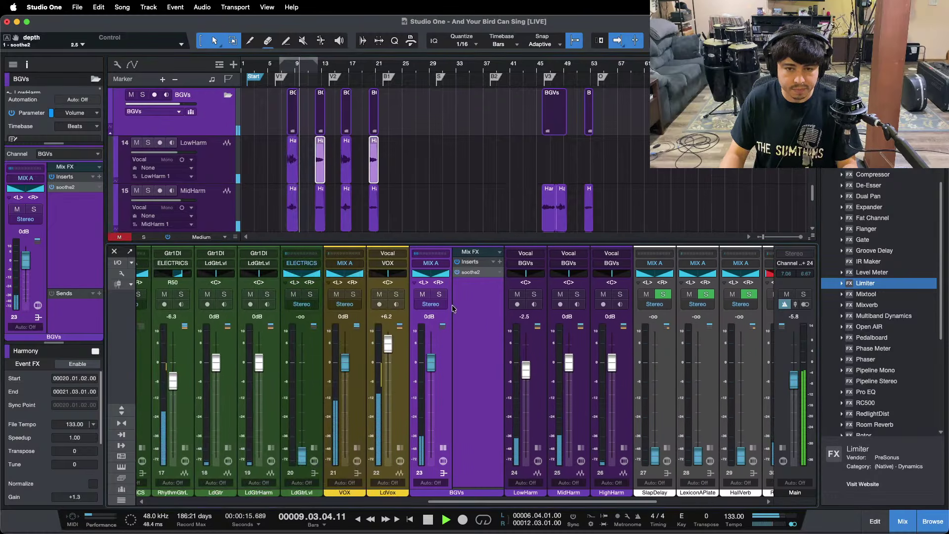
Solo the BGVs bus and add the SSL DeEss after soothe2 in its inserts
{"action": "key", "text": "s"}
{"action": "scroll", "coordinate": [906, 338], "scroll_direction": "down", "scroll_amount": 4}
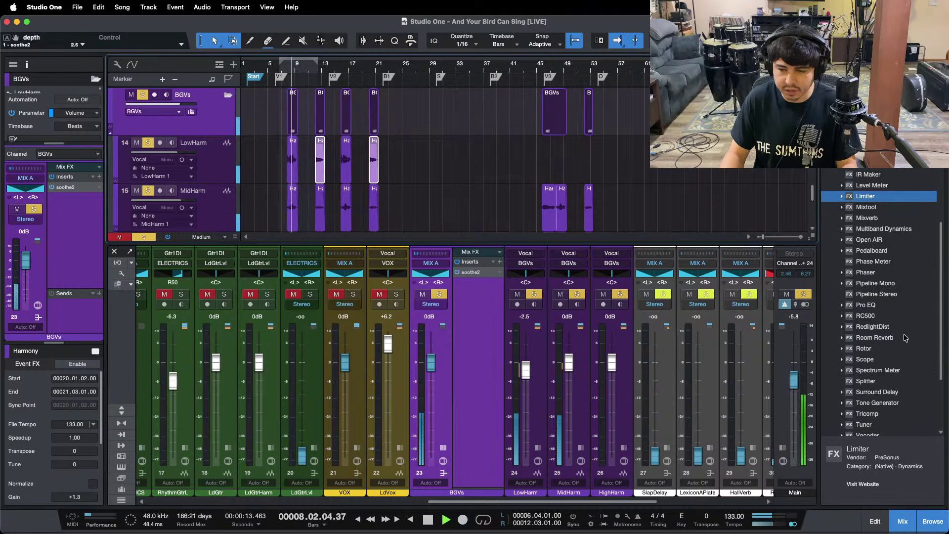
{"action": "scroll", "coordinate": [906, 338], "scroll_direction": "down", "scroll_amount": 5}
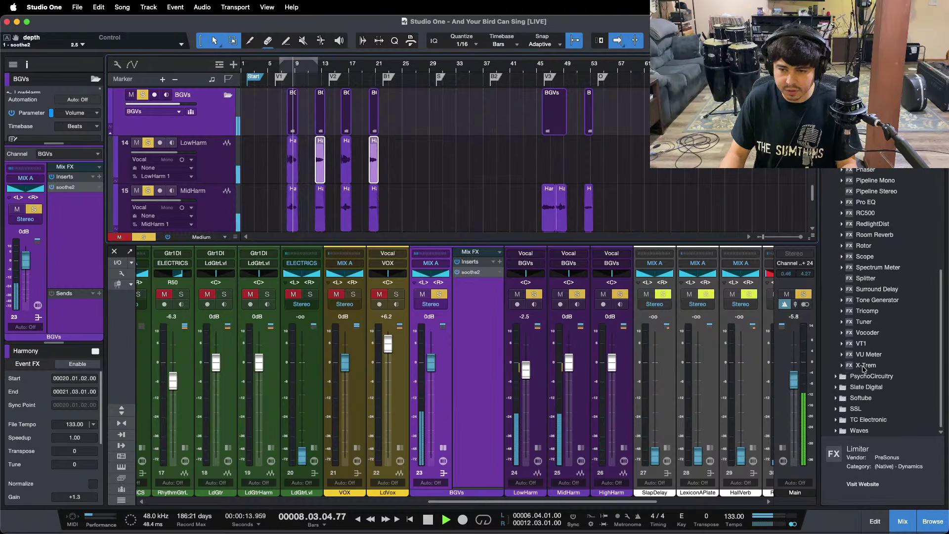
{"action": "left_click", "coordinate": [836, 409]}
{"action": "left_click_drag", "start_coordinate": [871, 419], "coordinate": [467, 306]}
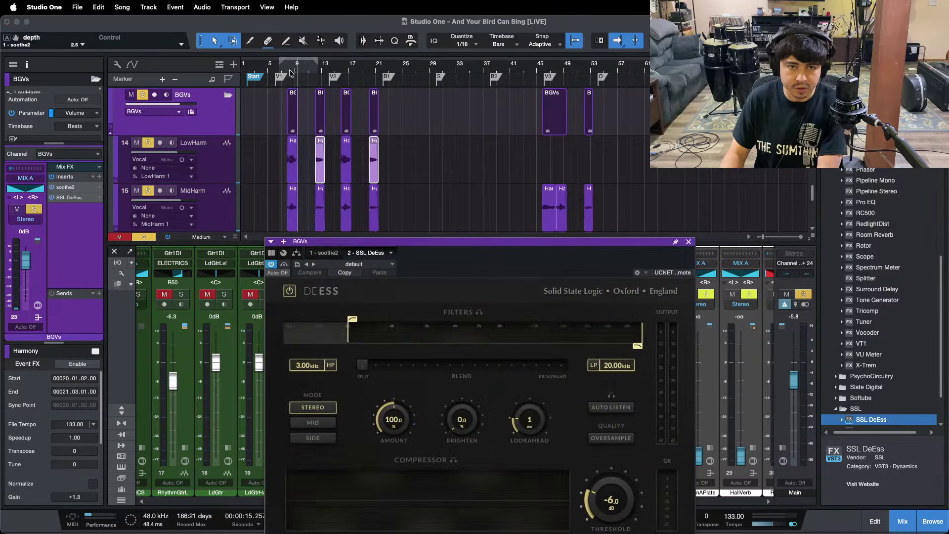
Replay the first verse harmonies through the BGVs SSL DeEss, unsolo the bus to hear the full mix, and close the plug-in
{"action": "scroll", "coordinate": [289, 73], "scroll_direction": "up", "scroll_amount": 10}
{"action": "left_click", "coordinate": [256, 70]}
{"action": "key", "text": "space"}
{"action": "left_click_drag", "start_coordinate": [554, 270], "coordinate": [570, 190]}
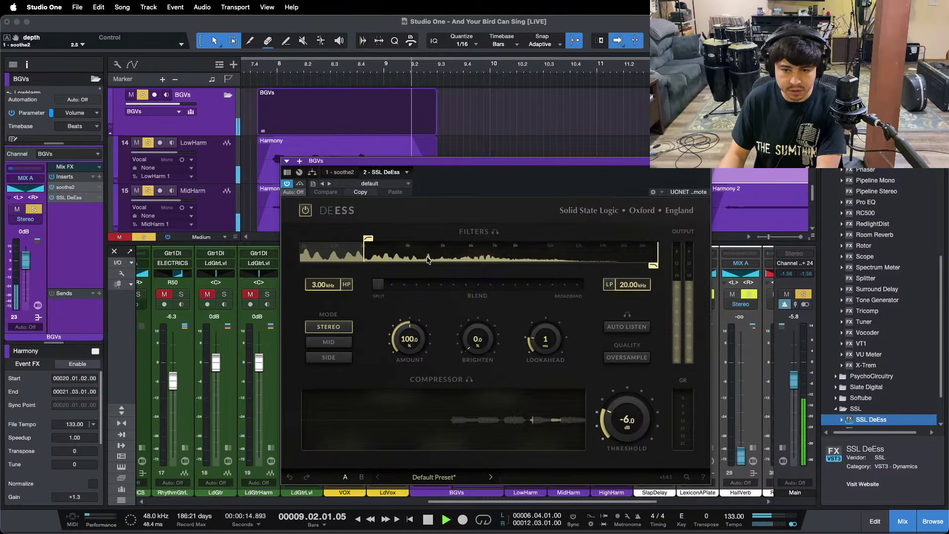
{"action": "left_click", "coordinate": [142, 95]}
{"action": "left_click", "coordinate": [256, 74]}
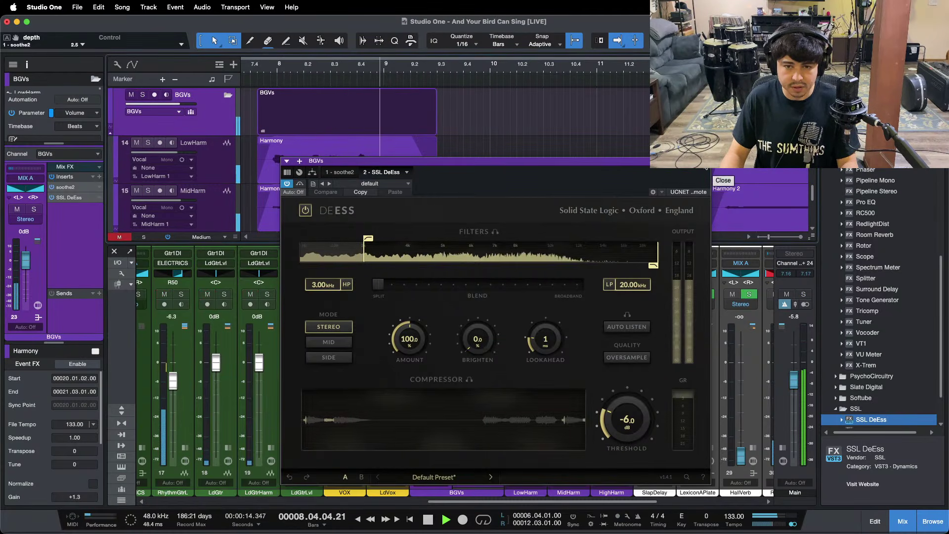
{"action": "left_click", "coordinate": [704, 161]}
Copy the SSL DeEss from the BGVs inserts to the VOX bus, placing it after the Limiter
{"action": "left_click", "coordinate": [357, 448]}
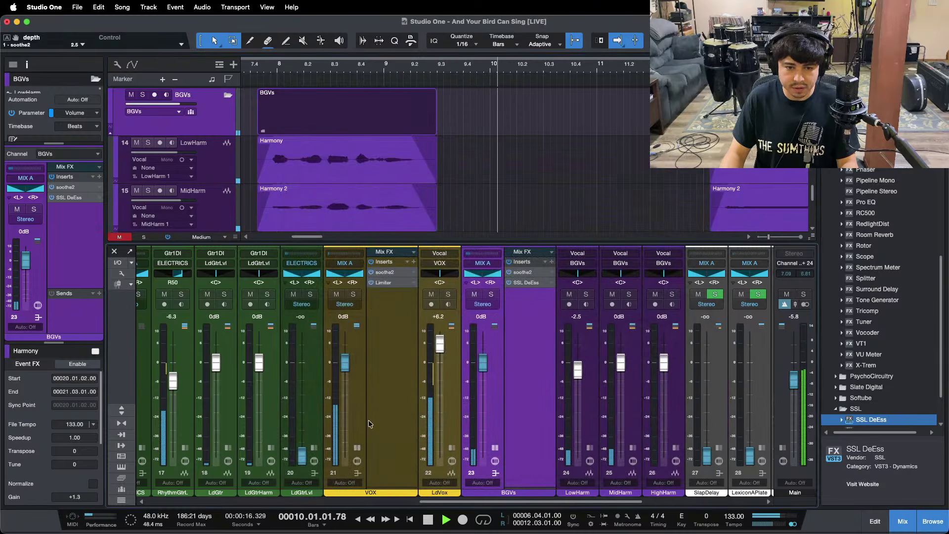
{"action": "left_click_drag", "start_coordinate": [523, 285], "coordinate": [385, 293]}
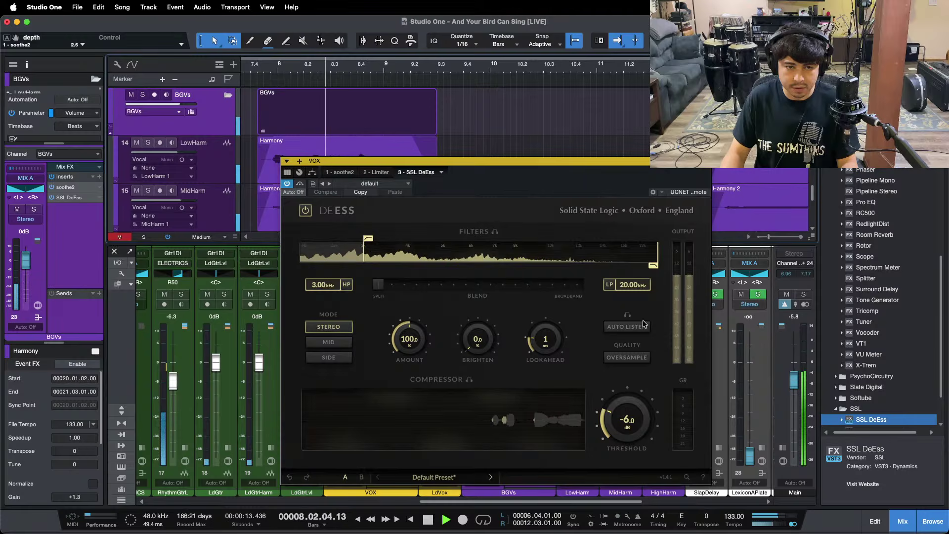
{"action": "left_click", "coordinate": [705, 161]}
Temporarily mute BGVs to check how the SSL DeEss acts on the VOX bus, and unmute them
{"action": "left_click", "coordinate": [472, 294]}
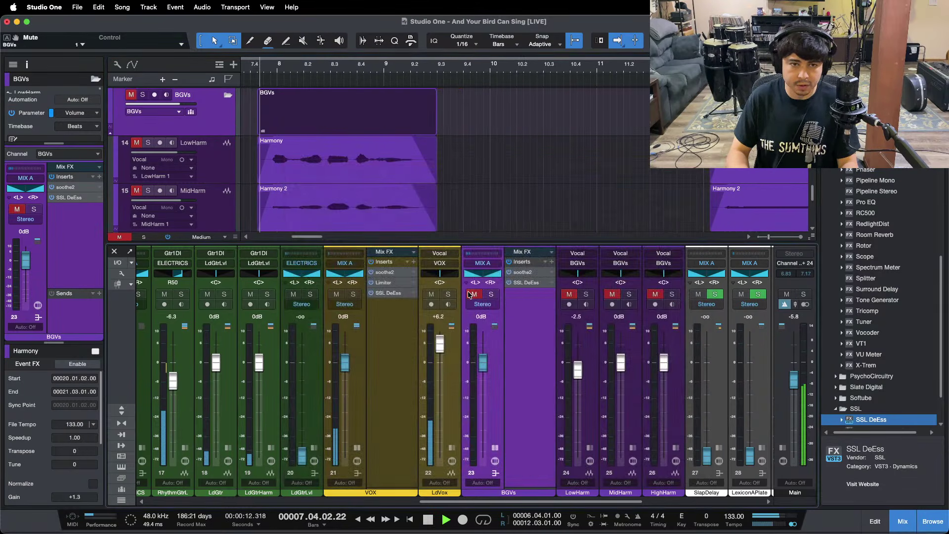
{"action": "left_click", "coordinate": [384, 294]}
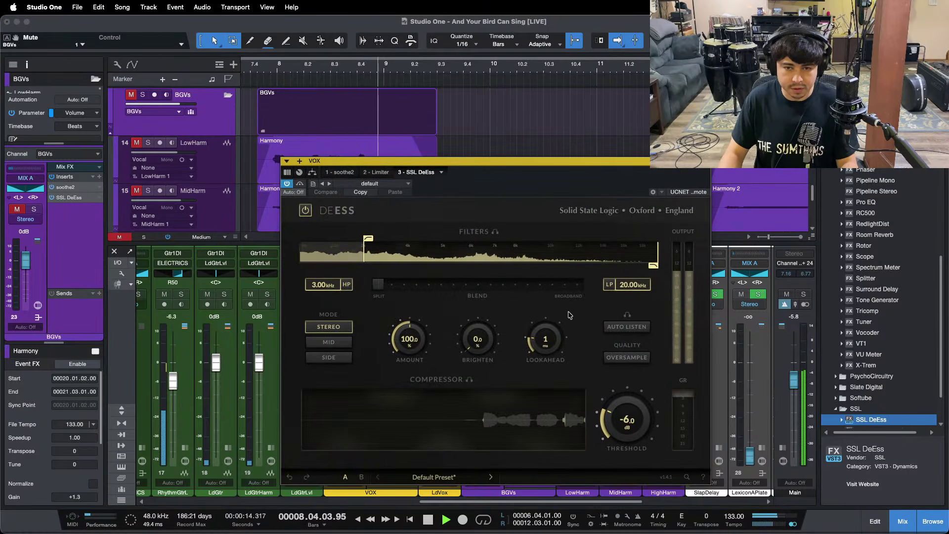
{"action": "left_click", "coordinate": [705, 161]}
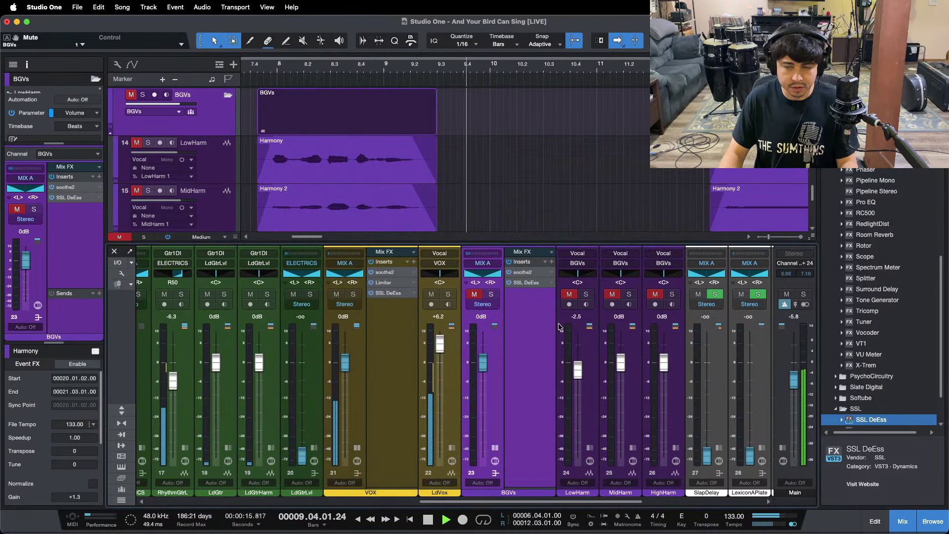
{"action": "left_click", "coordinate": [475, 294]}
Set the SSL DeEss threshold on BGVs to -7.0 dB while replaying the first verse harmonies
{"action": "left_click", "coordinate": [249, 68]}
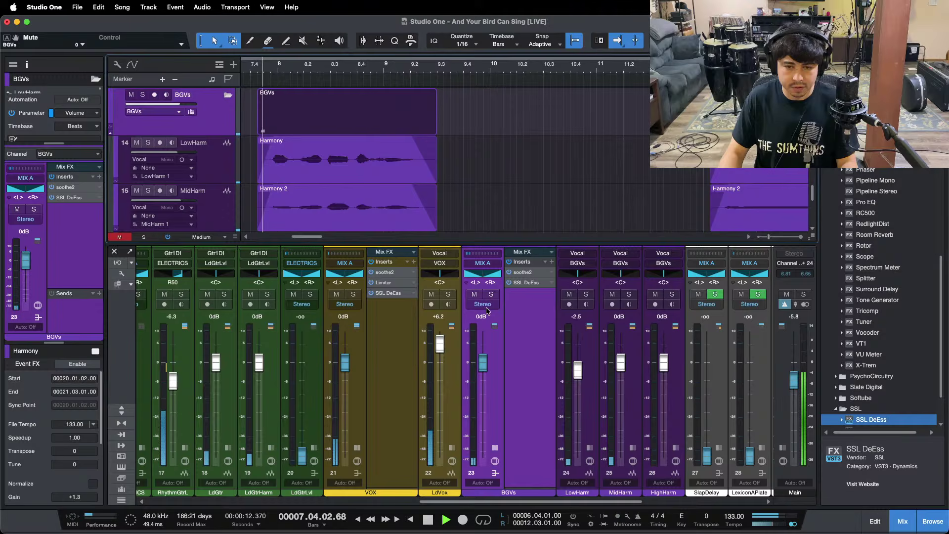
{"action": "left_click", "coordinate": [526, 282]}
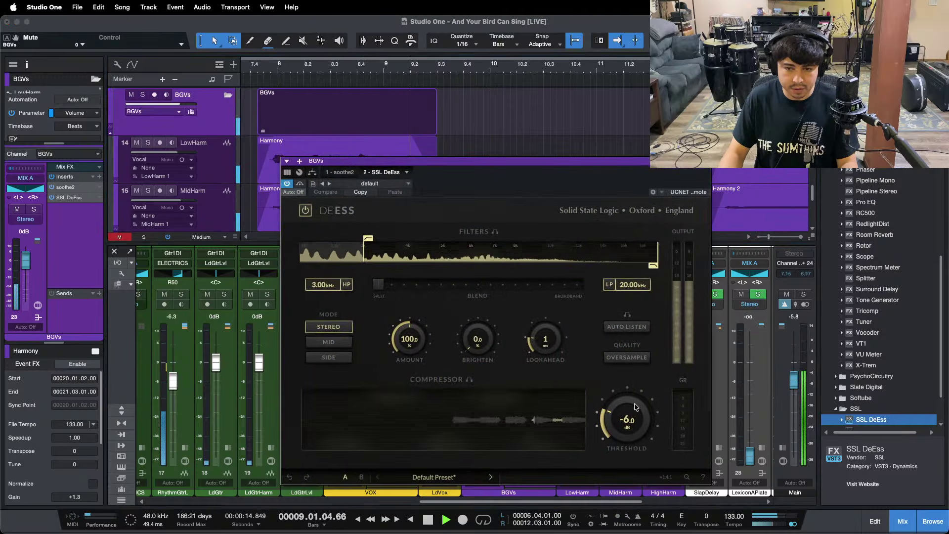
{"action": "left_click_drag", "start_coordinate": [636, 404], "coordinate": [637, 402]}
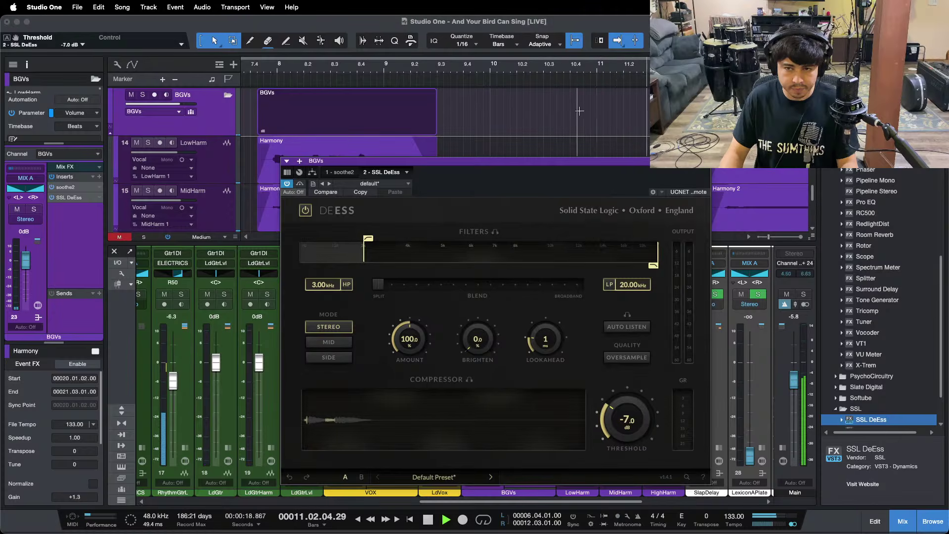
{"action": "left_click_drag", "start_coordinate": [531, 68], "coordinate": [465, 63]}
{"action": "key", "text": "f"}
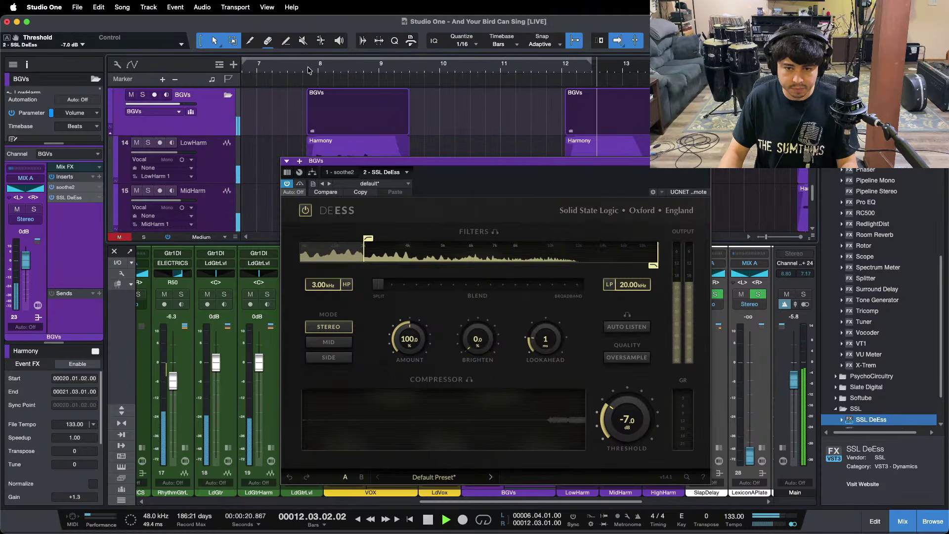
{"action": "left_click", "coordinate": [308, 68]}
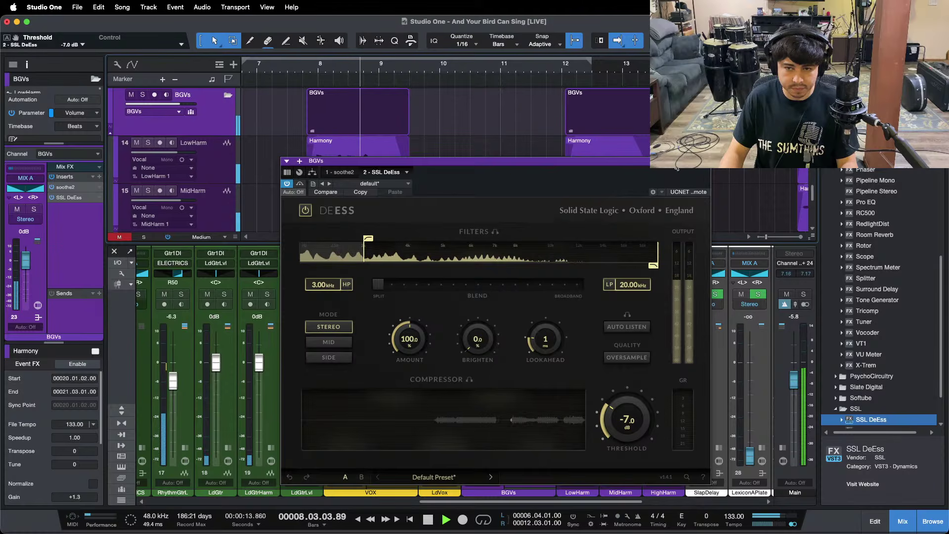
Close the BGVs de-esser and collapse the BGVs channel's insert rack in the mixer
{"action": "left_click", "coordinate": [524, 450]}
{"action": "key", "text": "Escape"}
{"action": "left_click", "coordinate": [495, 448]}
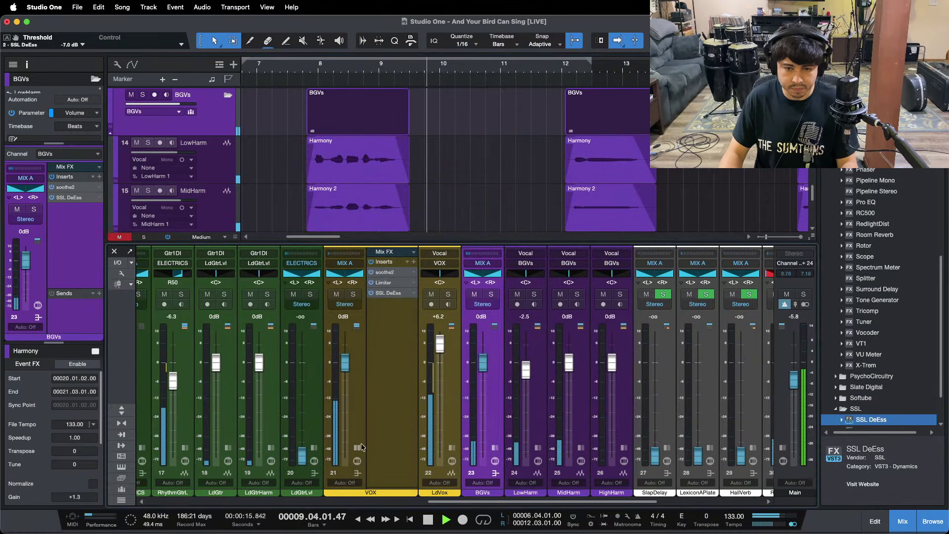
Collapse the VOX channel's insert rack and raise the BGVs bus level to +2.5 dB while playing the harmony sections
{"action": "left_click", "coordinate": [357, 448]}
{"action": "left_click", "coordinate": [284, 67]}
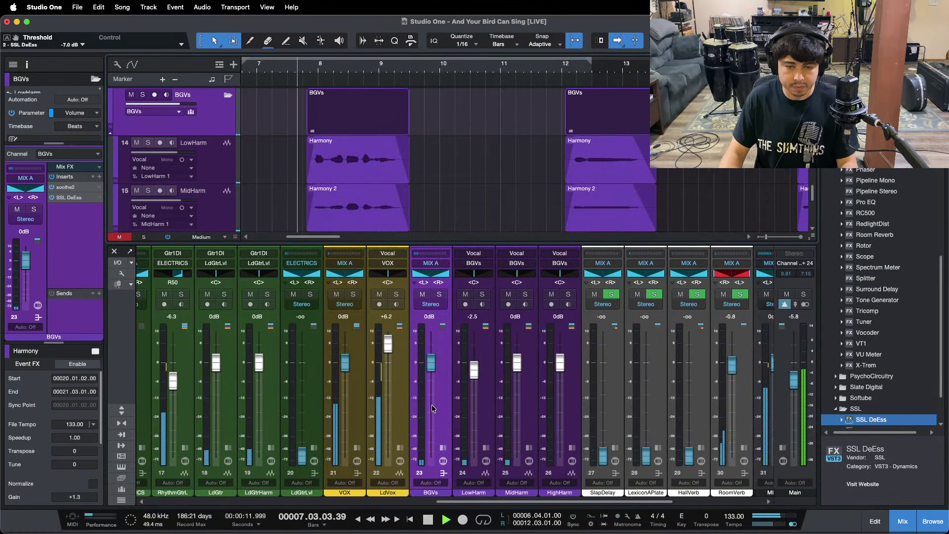
{"action": "left_click_drag", "start_coordinate": [433, 362], "coordinate": [434, 359]}
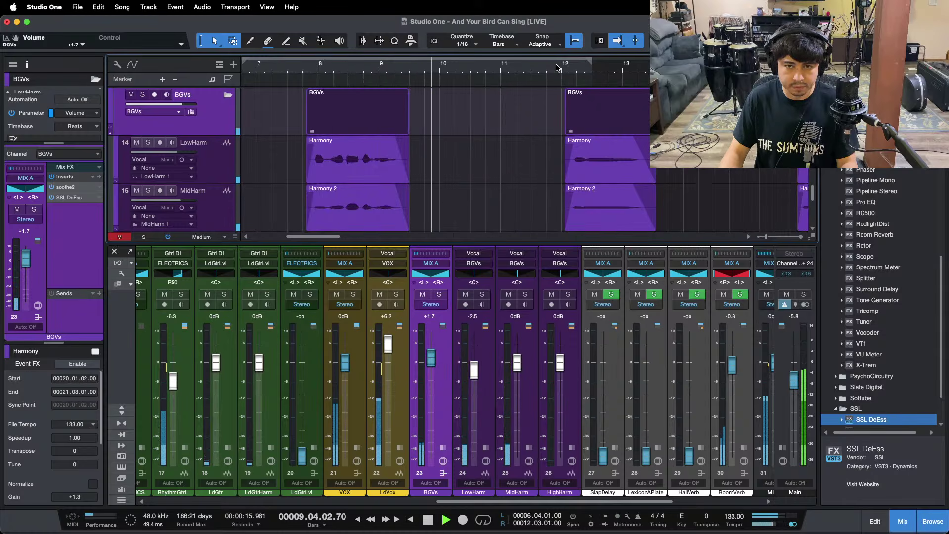
{"action": "left_click_drag", "start_coordinate": [431, 361], "coordinate": [430, 359]}
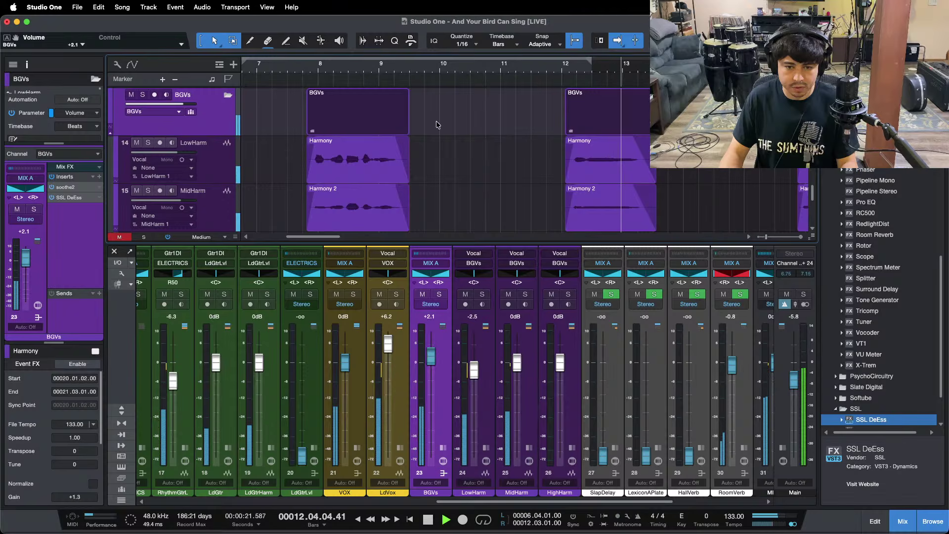
{"action": "scroll", "coordinate": [432, 72], "scroll_direction": "down", "scroll_amount": 5}
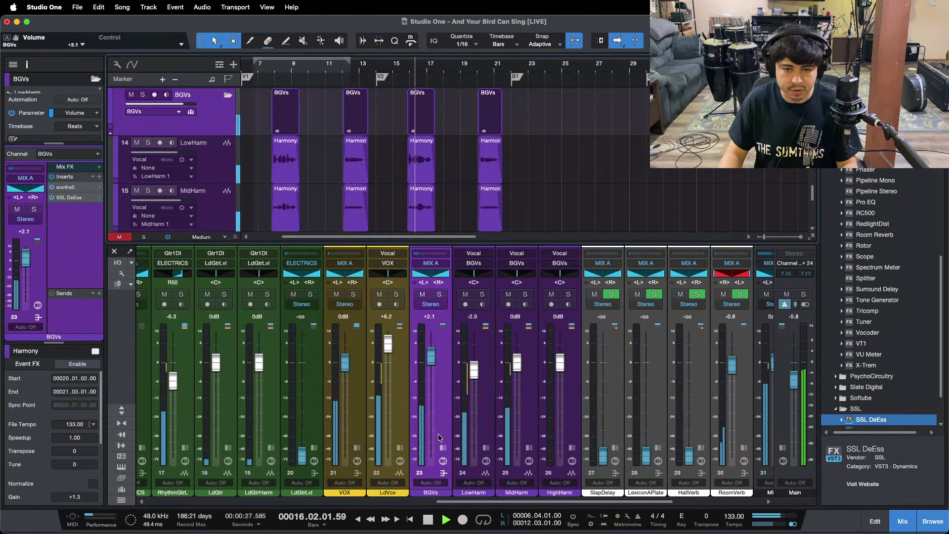
{"action": "left_click_drag", "start_coordinate": [432, 367], "coordinate": [431, 364]}
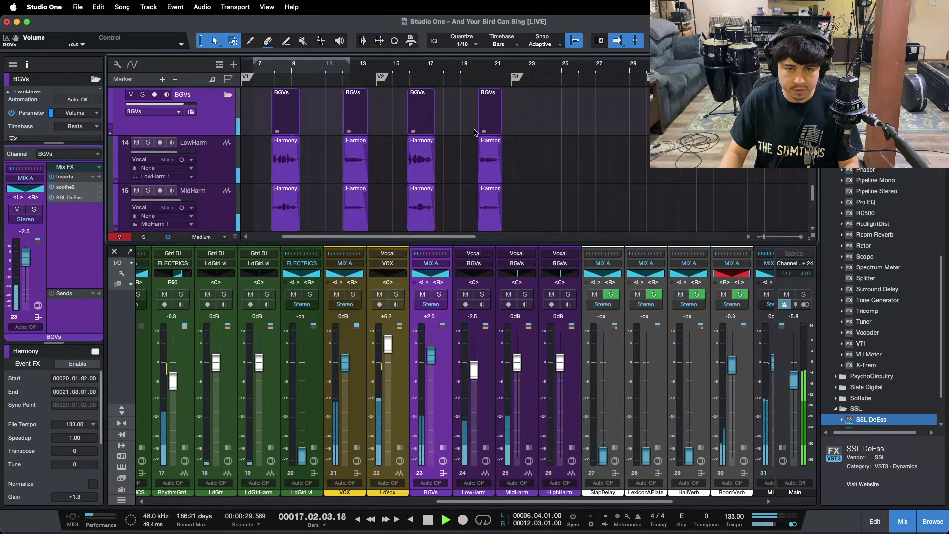
Play from about bar 45 to check the BGVs level in the third verse
{"action": "key", "text": "w"}
{"action": "key", "text": "w"}
{"action": "left_click", "coordinate": [562, 69]}
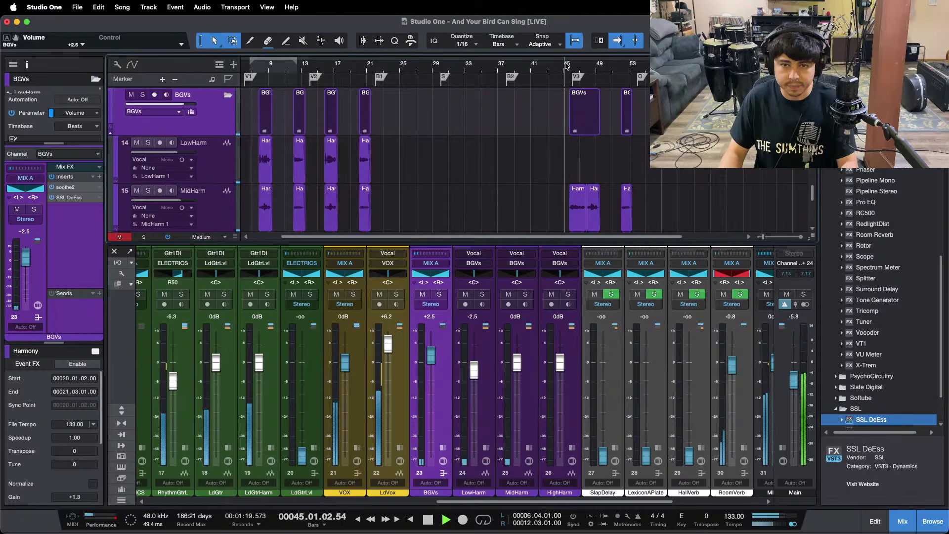
{"action": "key", "text": "e"}
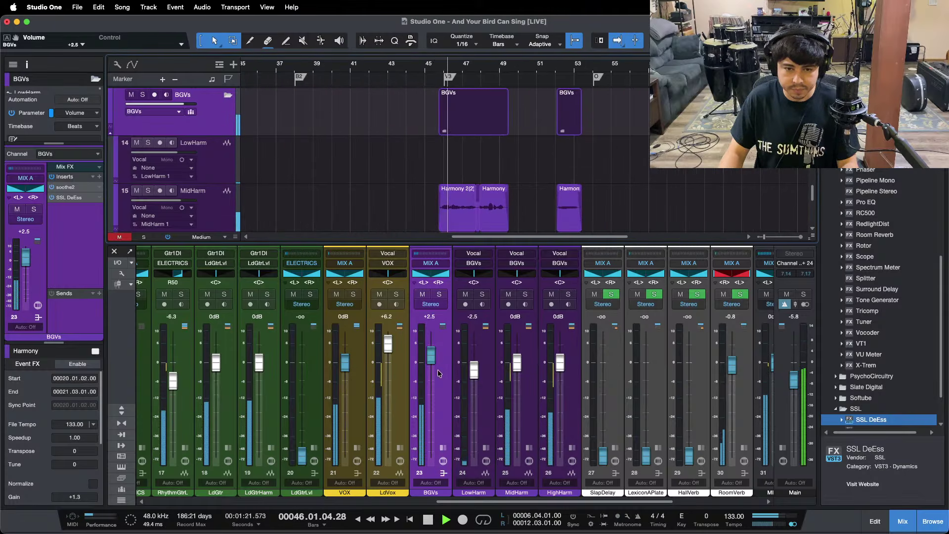
Switch to OBS to check on the recording, stop the song's playback and return to Studio One
{"action": "left_click", "coordinate": [517, 514]}
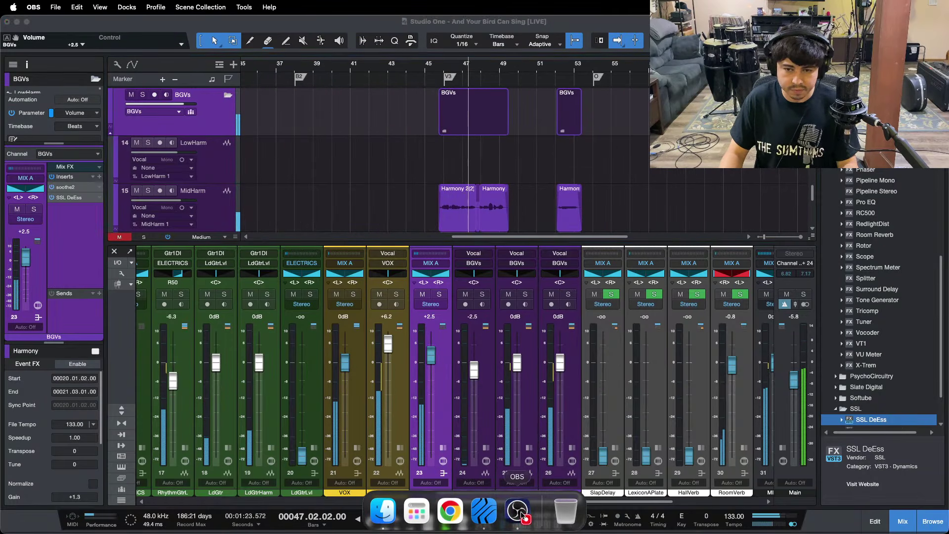
{"action": "left_click", "coordinate": [879, 432]}
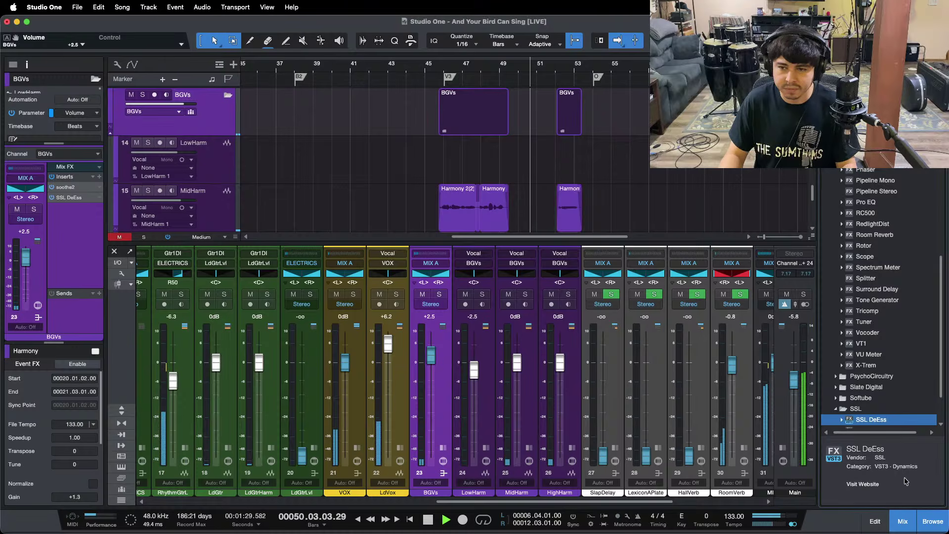
{"action": "mouse_move", "coordinate": [481, 531]}
{"action": "left_click", "coordinate": [517, 524]}
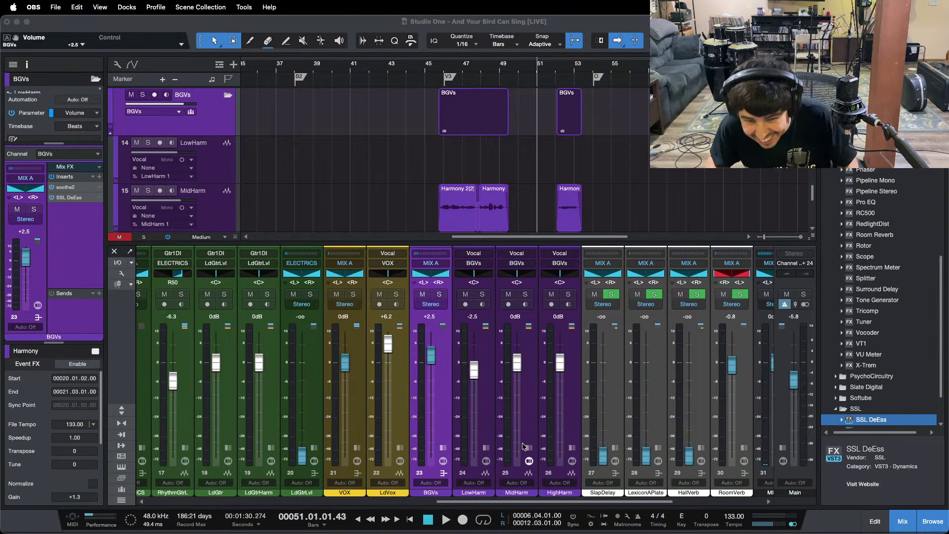
{"action": "left_click", "coordinate": [481, 524]}
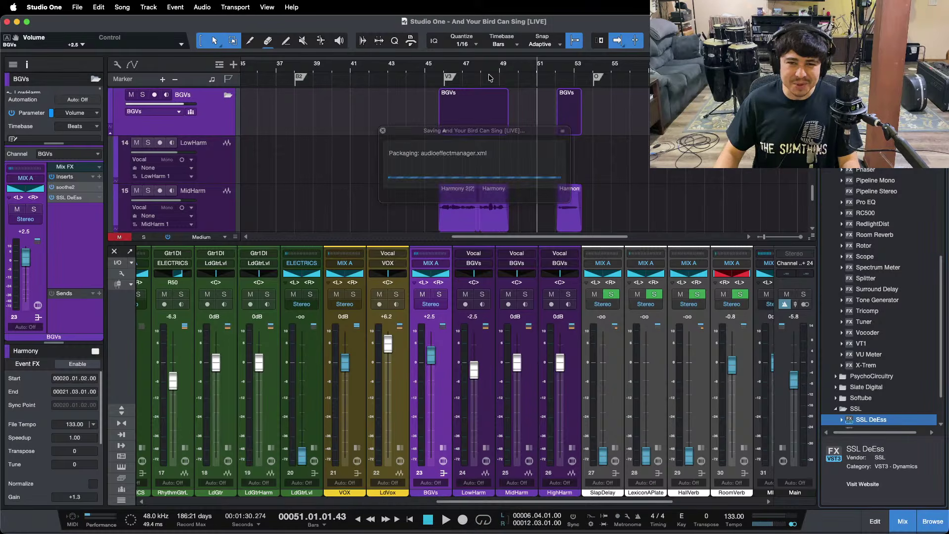
Save the song and play the third-verse harmonies again
{"action": "left_click_drag", "start_coordinate": [451, 66], "coordinate": [319, 64]}
{"action": "key", "text": "super+s"}
{"action": "key", "text": "space"}
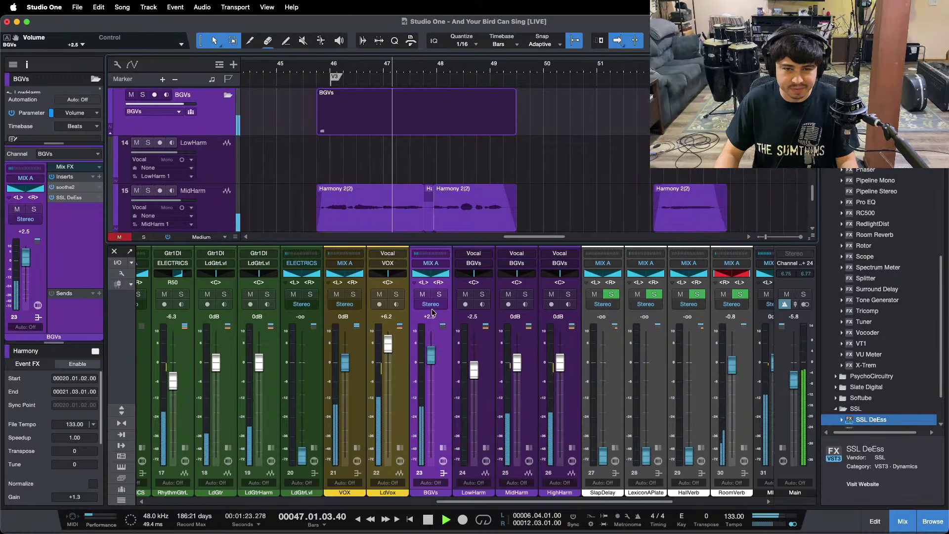
Return to the first verse and replay its harmonies to judge them against the lead vocal
{"action": "left_click_drag", "start_coordinate": [350, 68], "coordinate": [565, 65]}
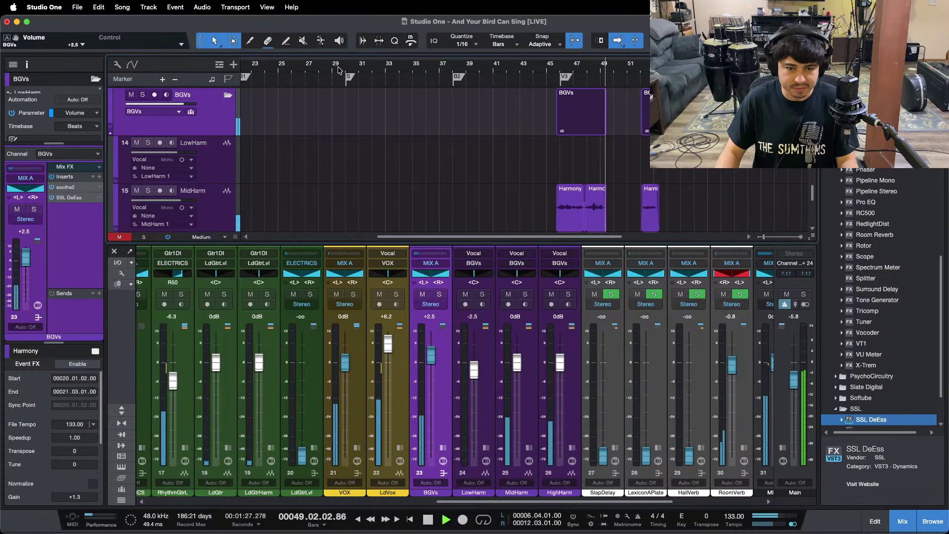
{"action": "left_click_drag", "start_coordinate": [352, 68], "coordinate": [596, 56]}
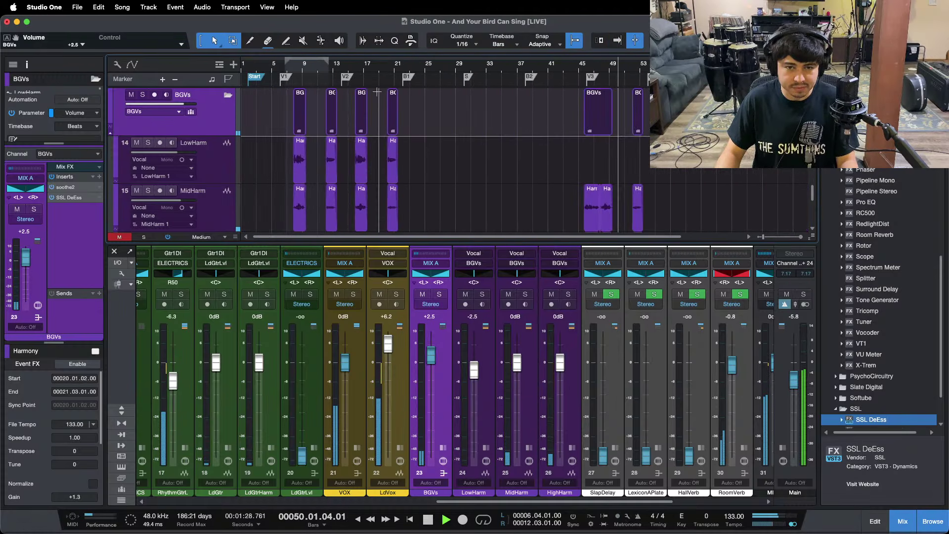
{"action": "left_click", "coordinate": [293, 70]}
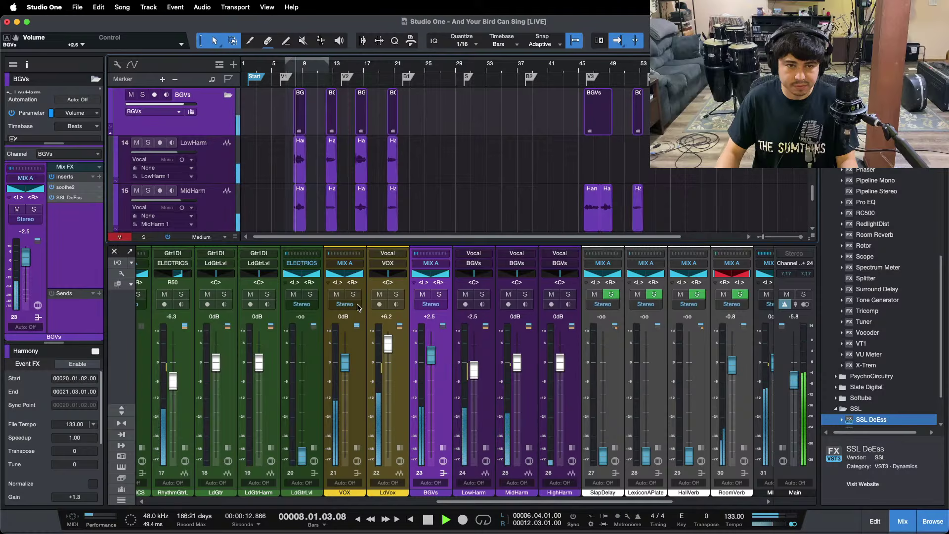
{"action": "left_click", "coordinate": [279, 70]}
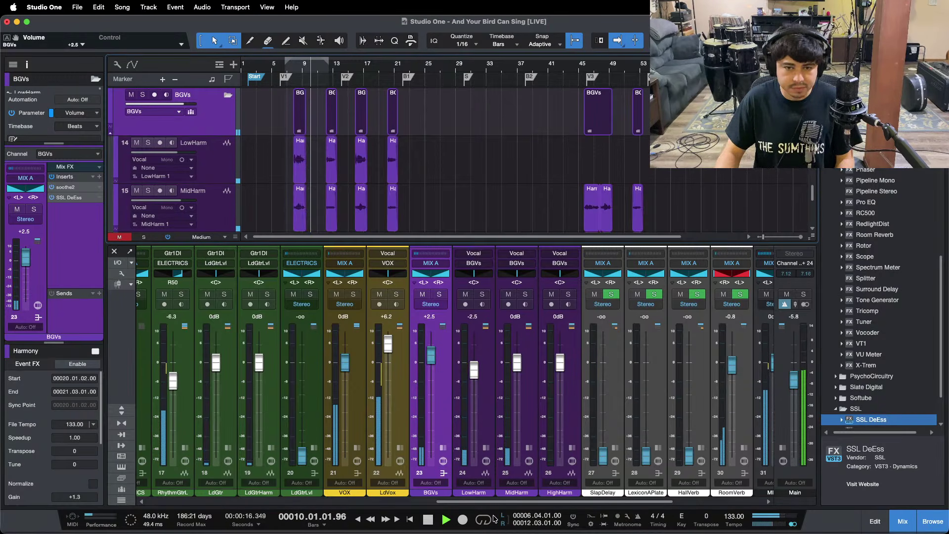
Check OBS during playback and return to the Studio One mixer
{"action": "mouse_move", "coordinate": [469, 533]}
{"action": "left_click", "coordinate": [518, 516]}
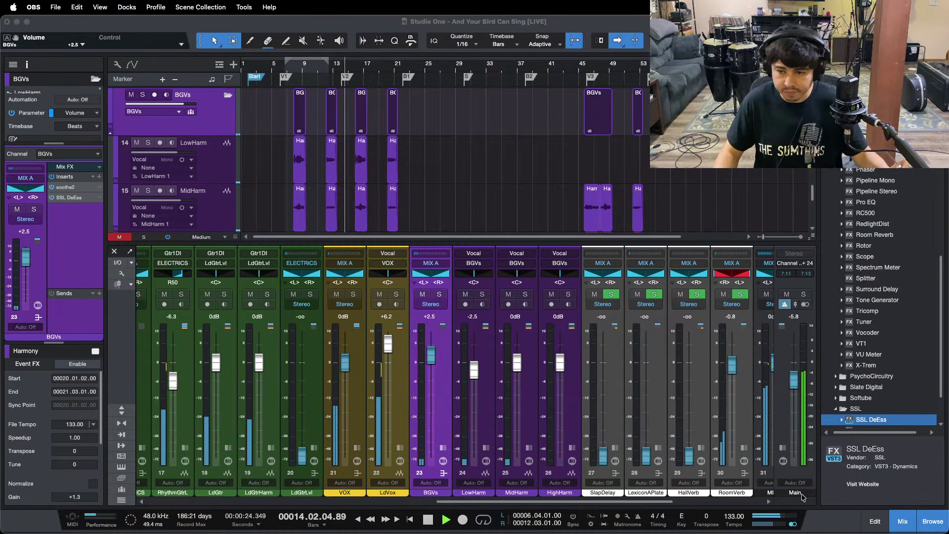
{"action": "left_click", "coordinate": [588, 368]}
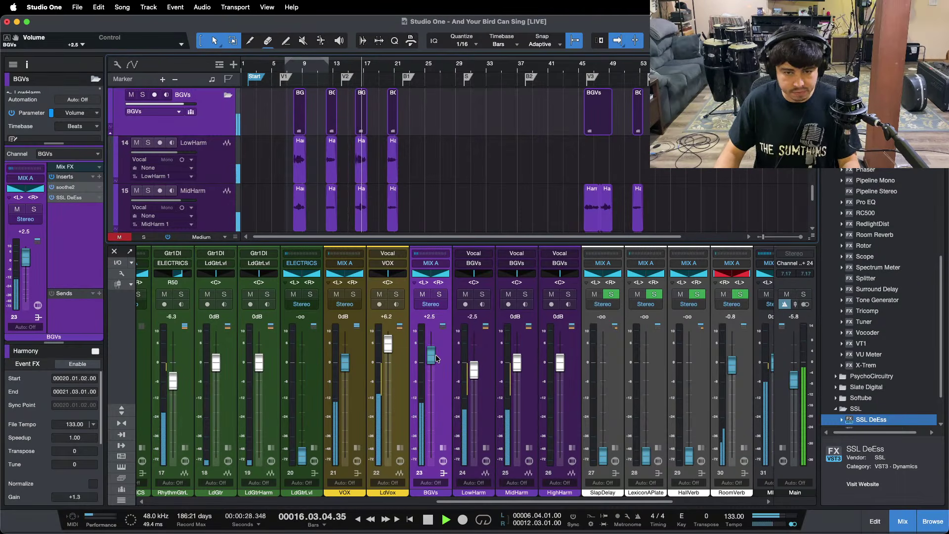
Hide the mixer and the track inspector to give the arrangement more room
{"action": "key", "text": "F3"}
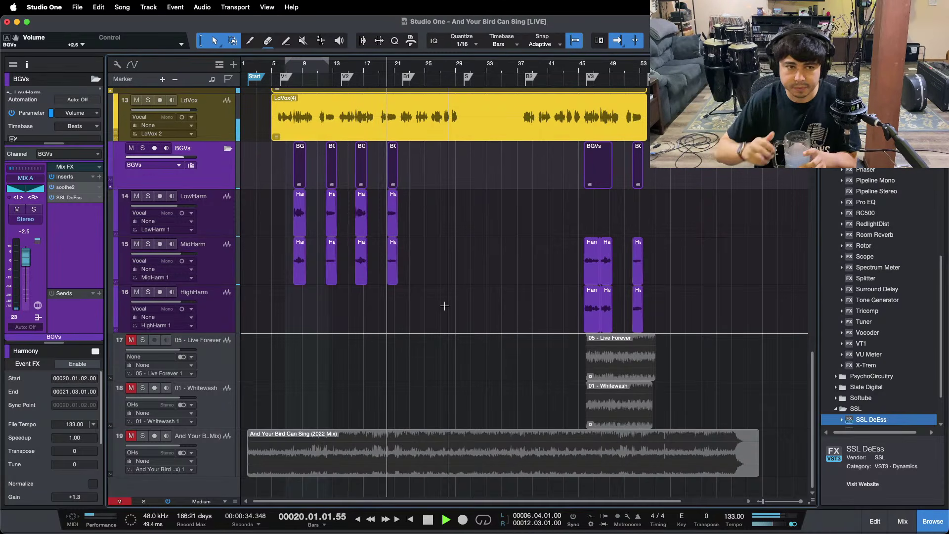
{"action": "left_click", "coordinate": [27, 64]}
Look at OBS once more, return to the Studio One arrangement and stop playback
{"action": "mouse_move", "coordinate": [449, 531]}
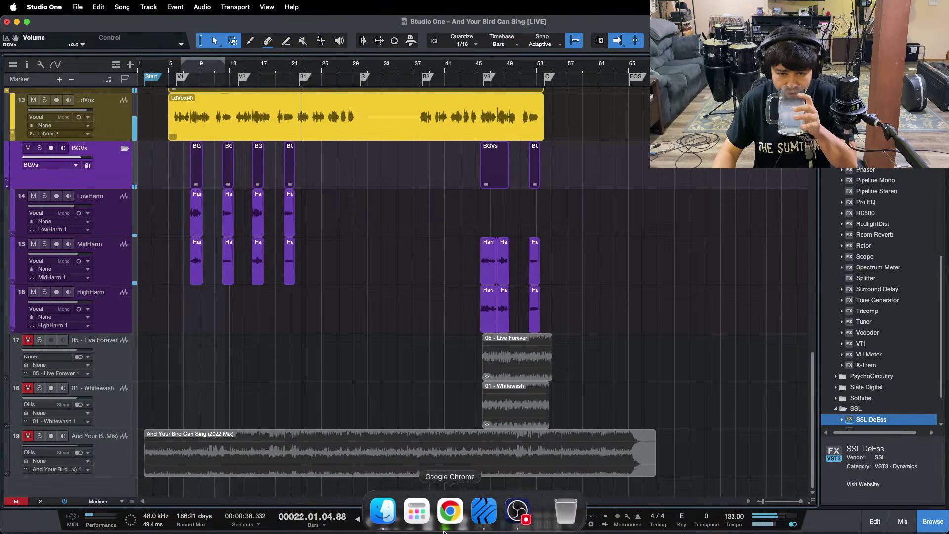
{"action": "left_click", "coordinate": [517, 514]}
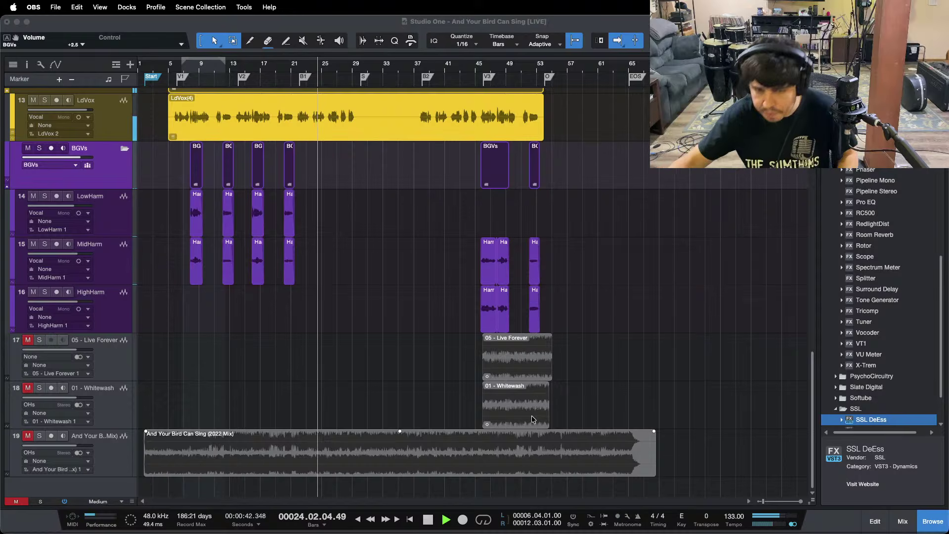
{"action": "left_click", "coordinate": [793, 453]}
{"action": "key", "text": "space"}
Set the loop range to the section from bar 54 to bar 65
{"action": "scroll", "coordinate": [443, 343], "scroll_direction": "up", "scroll_amount": 5}
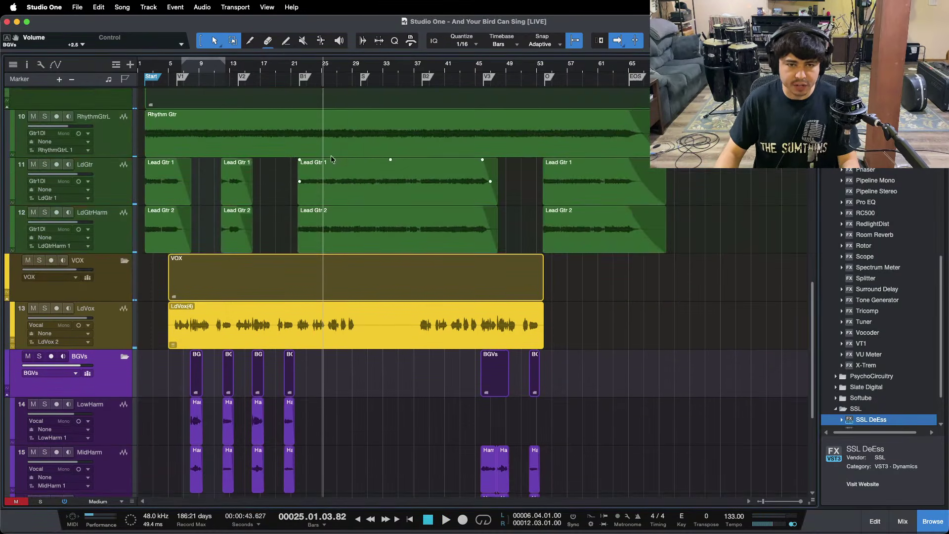
{"action": "double_click", "coordinate": [580, 83]}
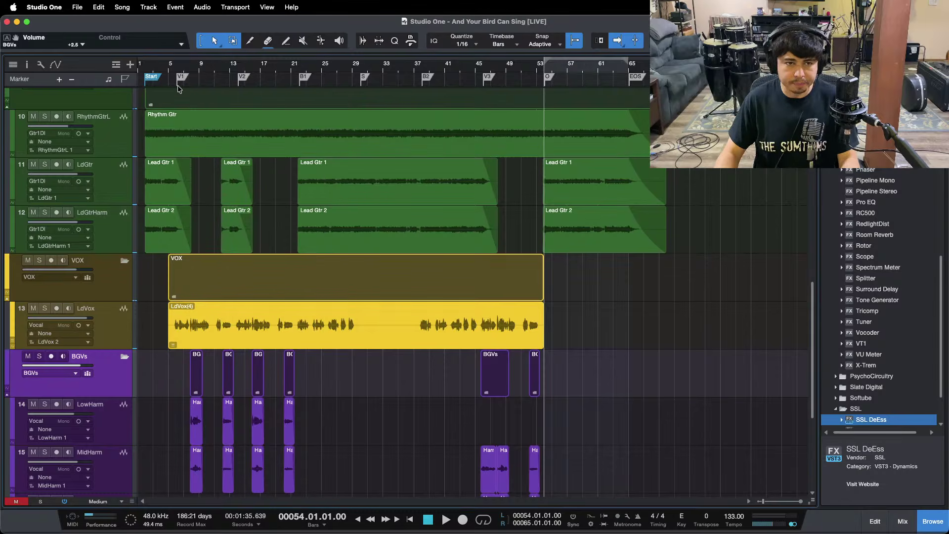
Mute LdGtrHarm and solo the LdGtr channel in the mixer
{"action": "key", "text": "F3"}
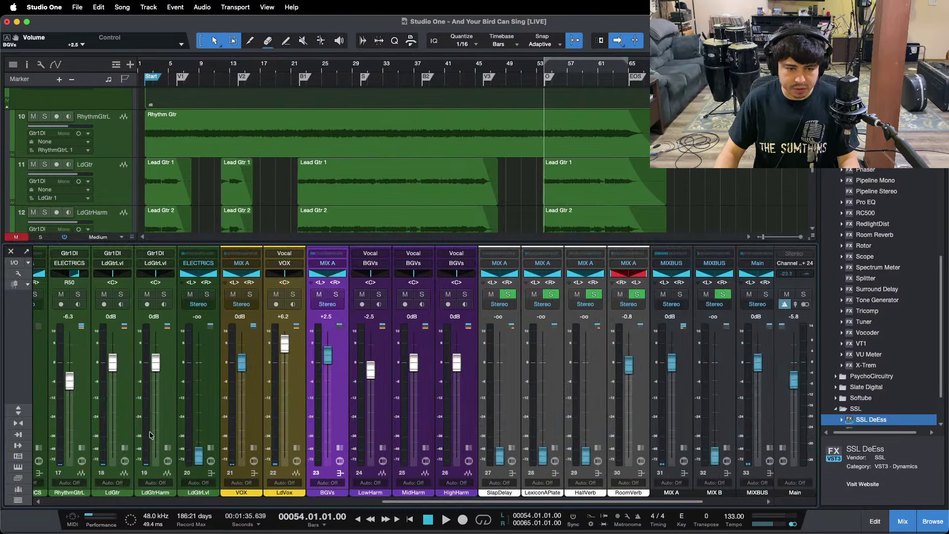
{"action": "left_click", "coordinate": [147, 294]}
{"action": "left_click", "coordinate": [121, 295]}
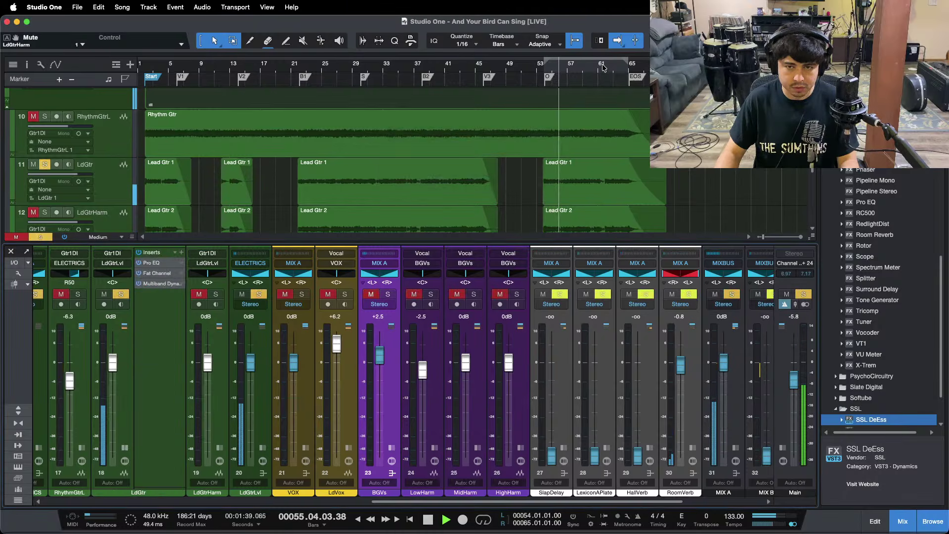
Open the Pro EQ on LdGtr and turn on looped playback for bars 54 to 65
{"action": "scroll", "coordinate": [511, 86], "scroll_direction": "up", "scroll_amount": 3}
{"action": "scroll", "coordinate": [511, 86], "scroll_direction": "up", "scroll_amount": 5}
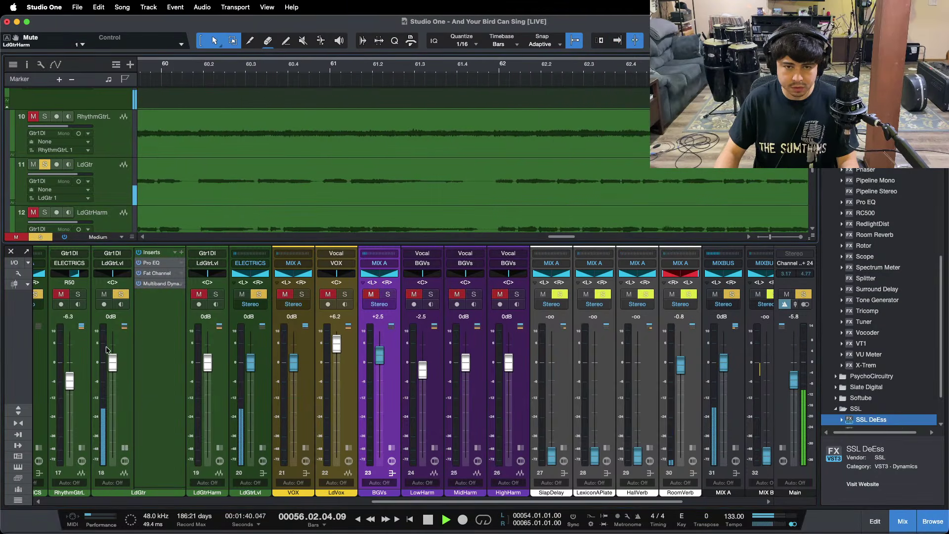
{"action": "left_click", "coordinate": [151, 262]}
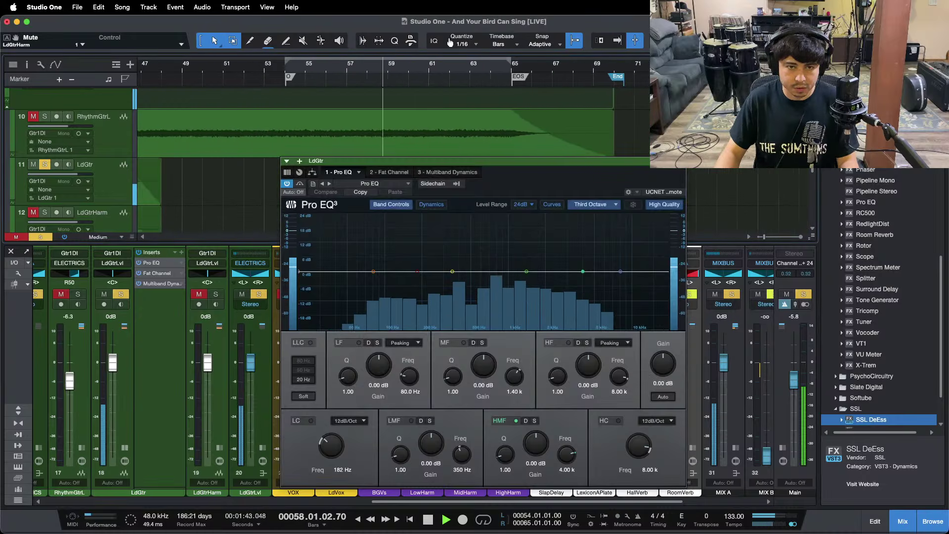
{"action": "left_click_drag", "start_coordinate": [450, 43], "coordinate": [496, 48]}
{"action": "key", "text": "slash"}
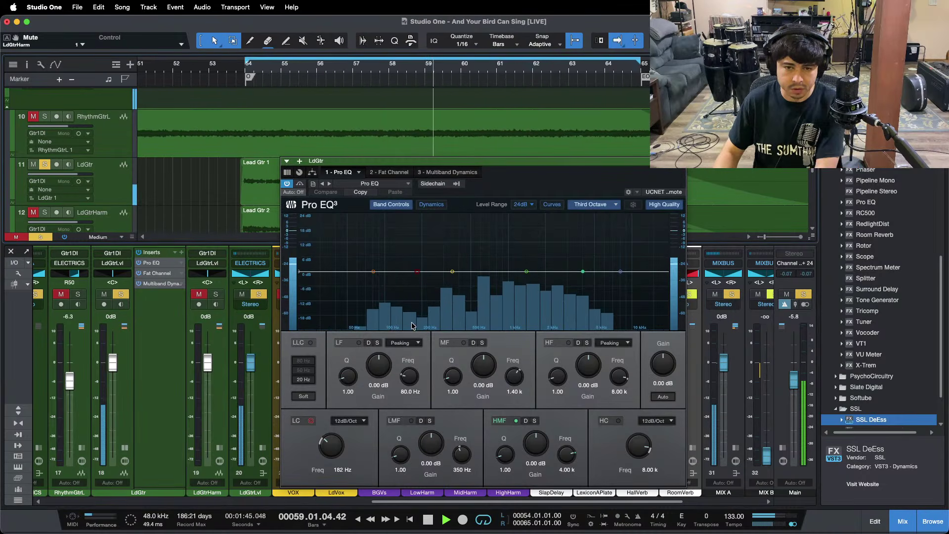
Enable the low cut in LdGtr's Pro EQ and set its frequency to 224 Hz
{"action": "left_click", "coordinate": [311, 421]}
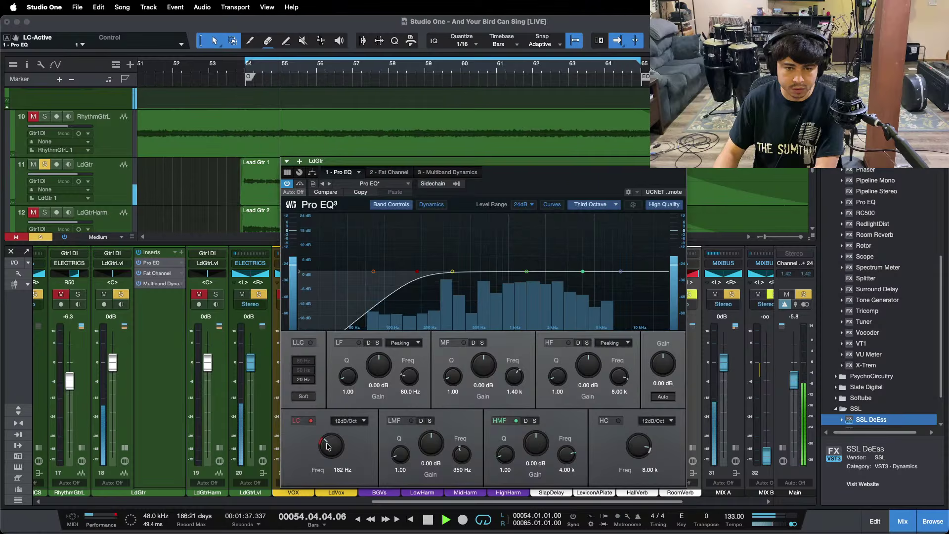
{"action": "scroll", "coordinate": [327, 446], "scroll_direction": "up", "scroll_amount": 3}
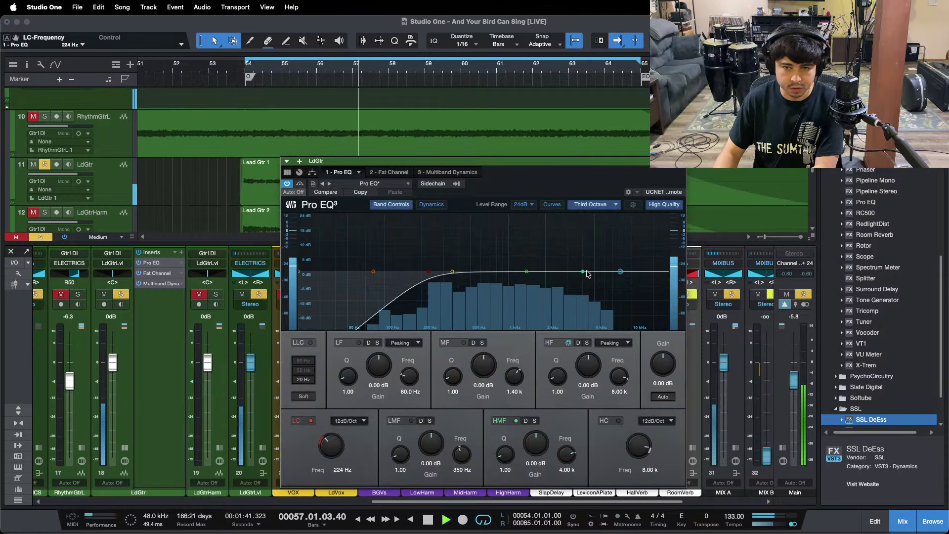
Set the gain reduction of the Fat Channel XT compressor on LdGtr to 5.30
{"action": "left_click", "coordinate": [391, 173]}
{"action": "left_click_drag", "start_coordinate": [555, 266], "coordinate": [558, 244]}
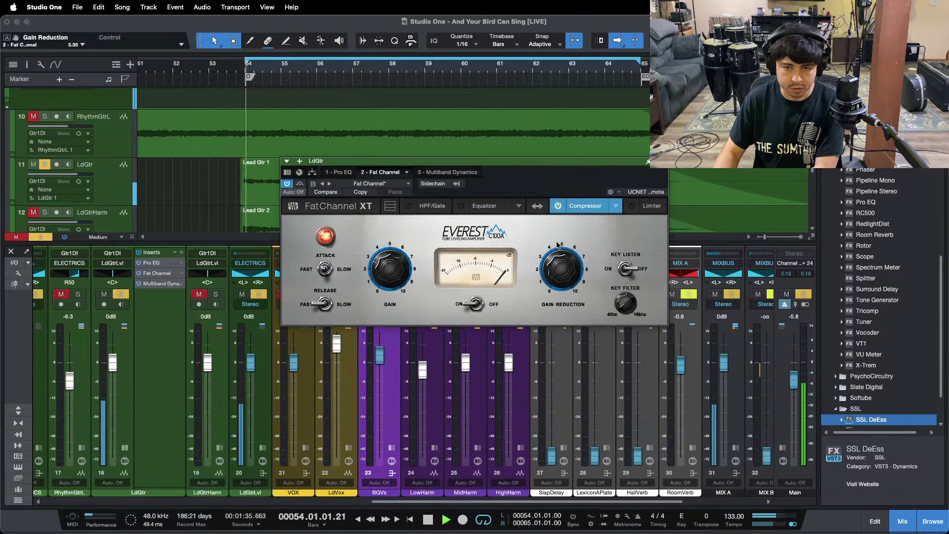
{"action": "scroll", "coordinate": [564, 263], "scroll_direction": "up", "scroll_amount": 4}
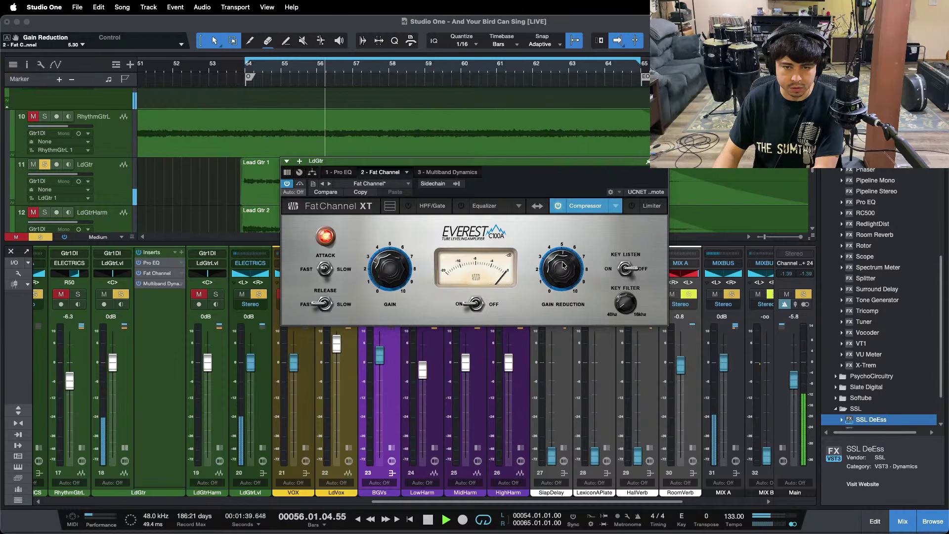
Set the HM band's low threshold in LdGtr's Multiband Dynamics to -22.56 dB and close the plug-in window
{"action": "left_click", "coordinate": [336, 173]}
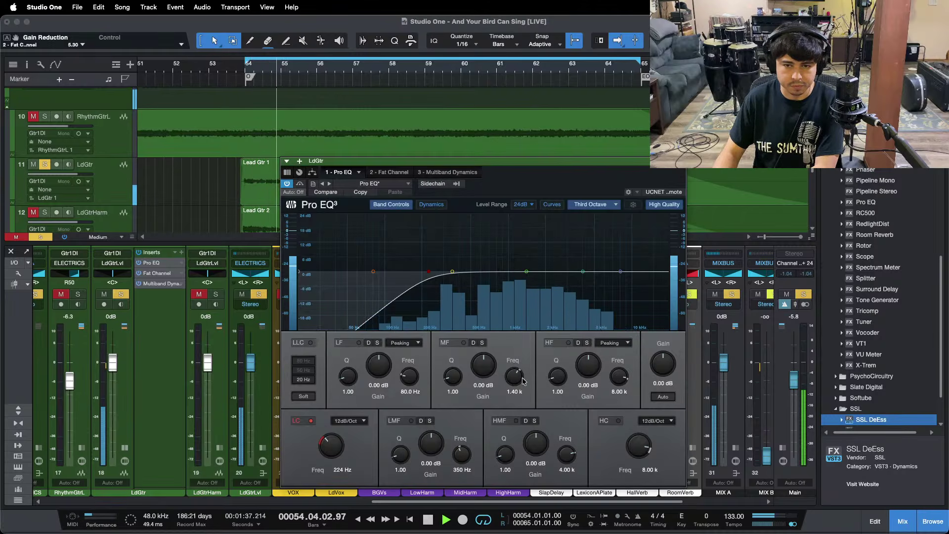
{"action": "left_click", "coordinate": [247, 71]}
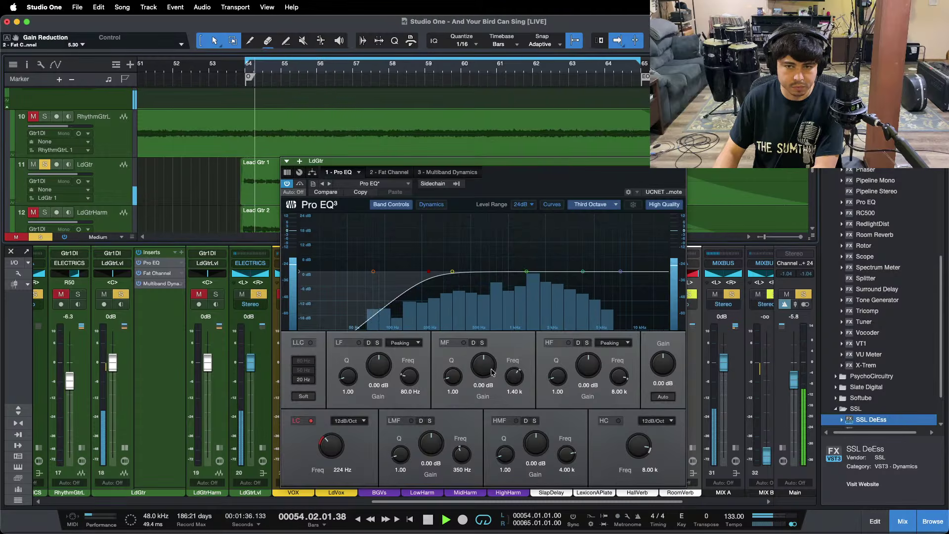
{"action": "left_click", "coordinate": [442, 173]}
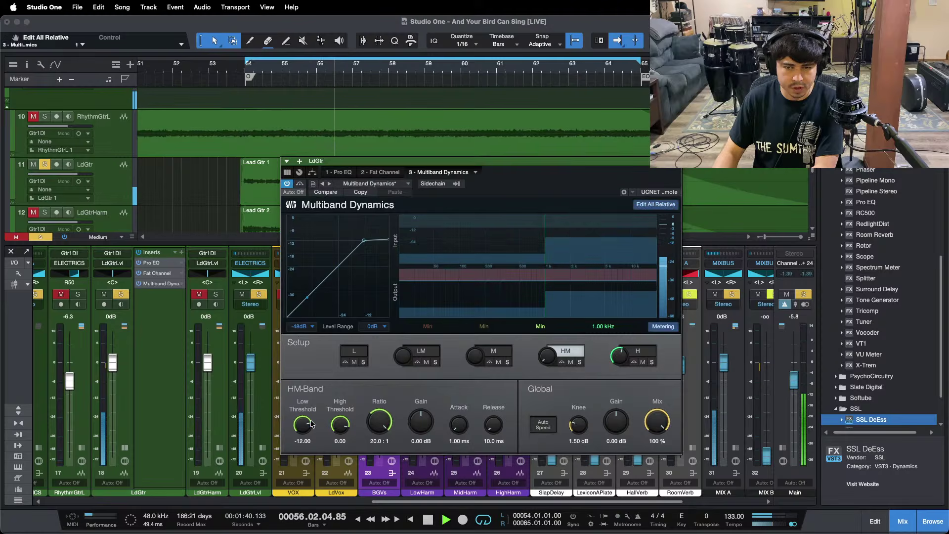
{"action": "left_click_drag", "start_coordinate": [311, 424], "coordinate": [303, 425]}
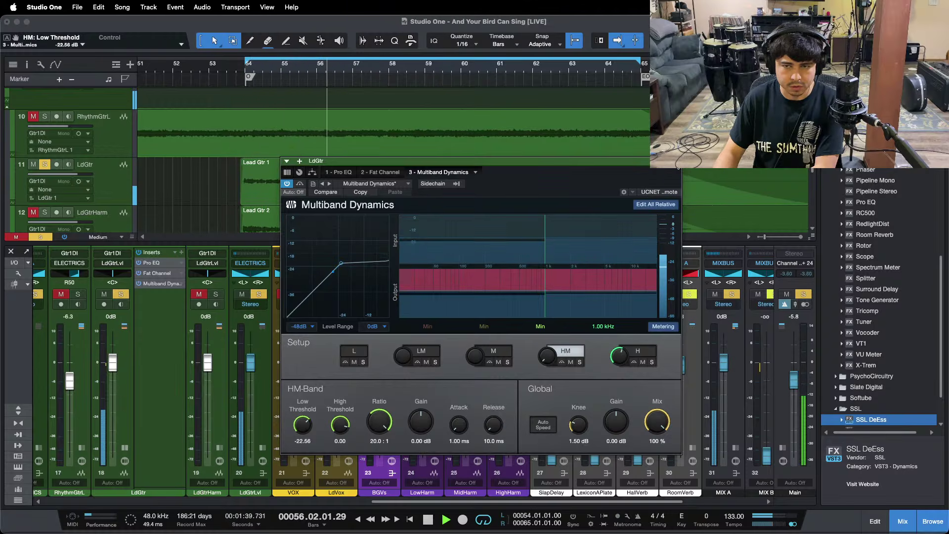
{"action": "left_click", "coordinate": [677, 161]}
Copy LdGtr's insert chain onto LdGtrHarm and solo LdGtrHarm instead of LdGtr, with playback stopped at bar 54
{"action": "left_click", "coordinate": [220, 448]}
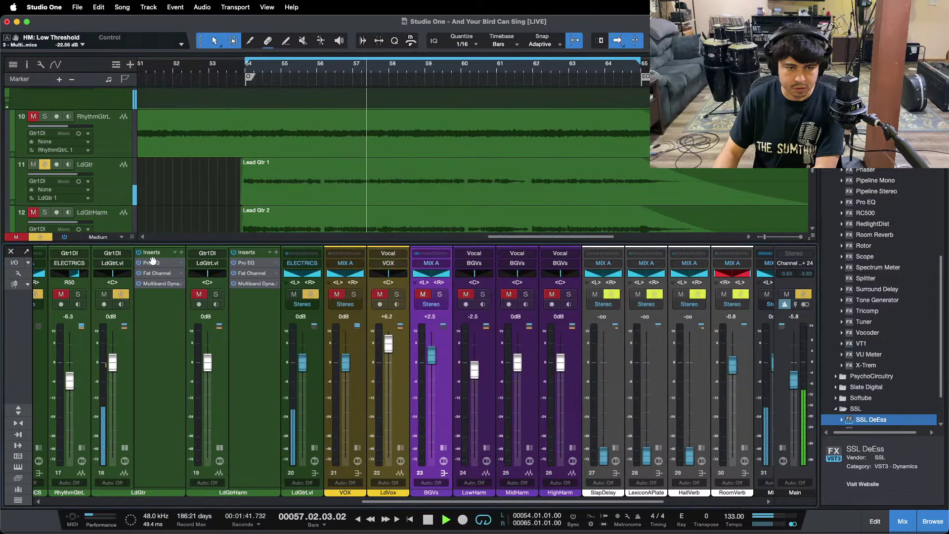
{"action": "key", "text": "space"}
{"action": "left_click_drag", "start_coordinate": [154, 254], "coordinate": [250, 264]}
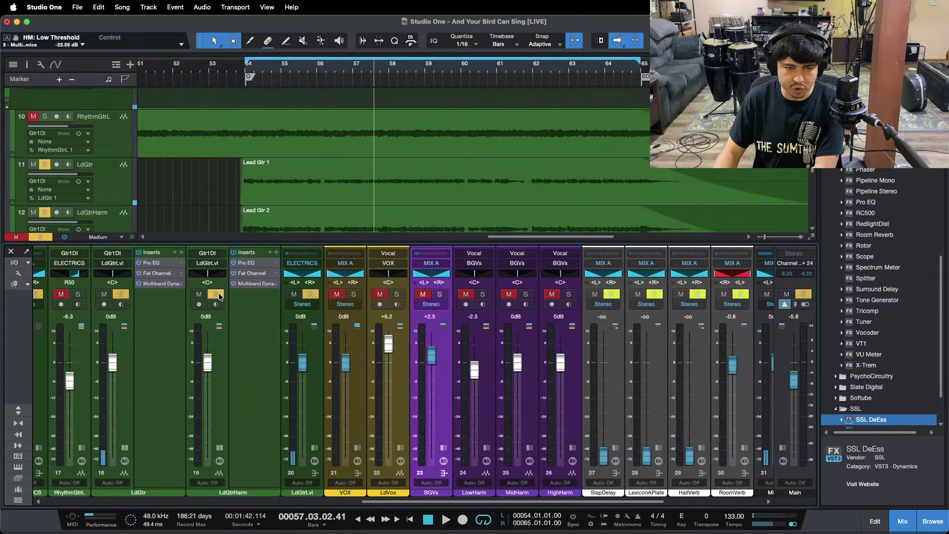
{"action": "left_click", "coordinate": [118, 296]}
{"action": "key", "text": "KP_1"}
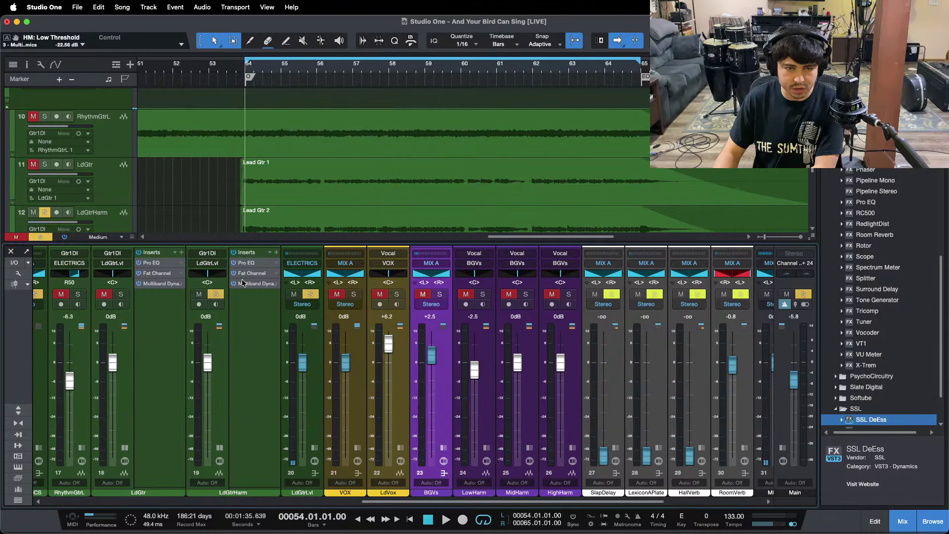
Set the low cut frequency in LdGtrHarm's Pro EQ to 182 Hz while the loop plays
{"action": "left_click", "coordinate": [244, 268]}
{"action": "key", "text": "space"}
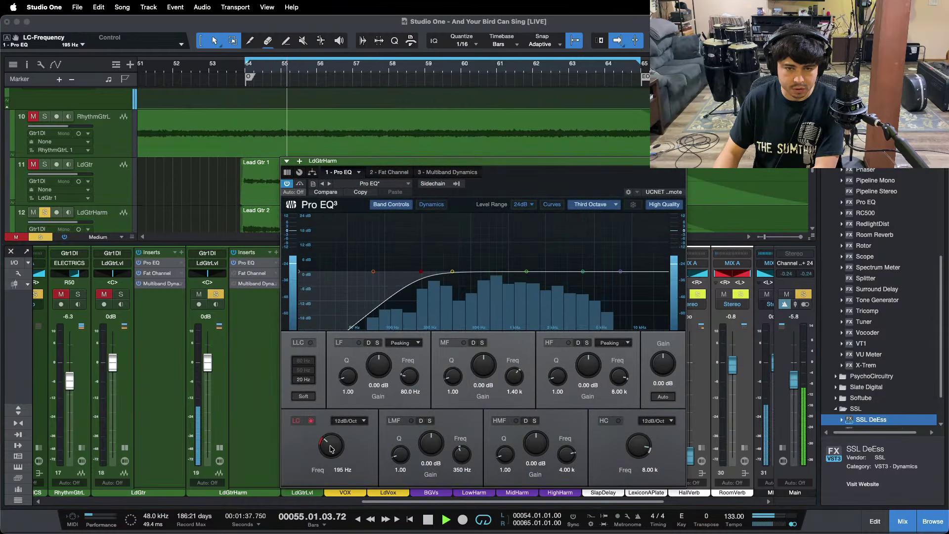
{"action": "left_click_drag", "start_coordinate": [331, 449], "coordinate": [331, 453]}
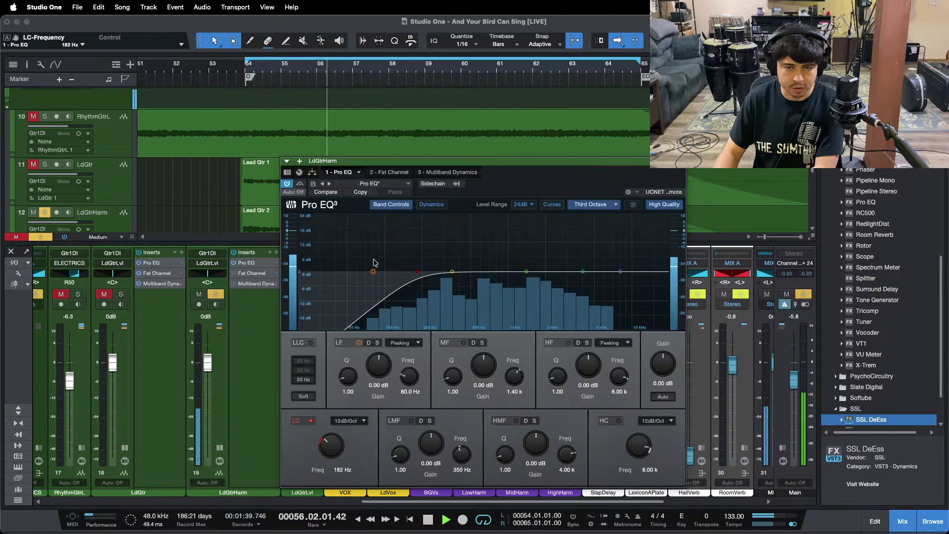
Activate the Fat Channel XT on LdGtrHarm and set its compressor's gain reduction to 5.10
{"action": "left_click", "coordinate": [391, 173]}
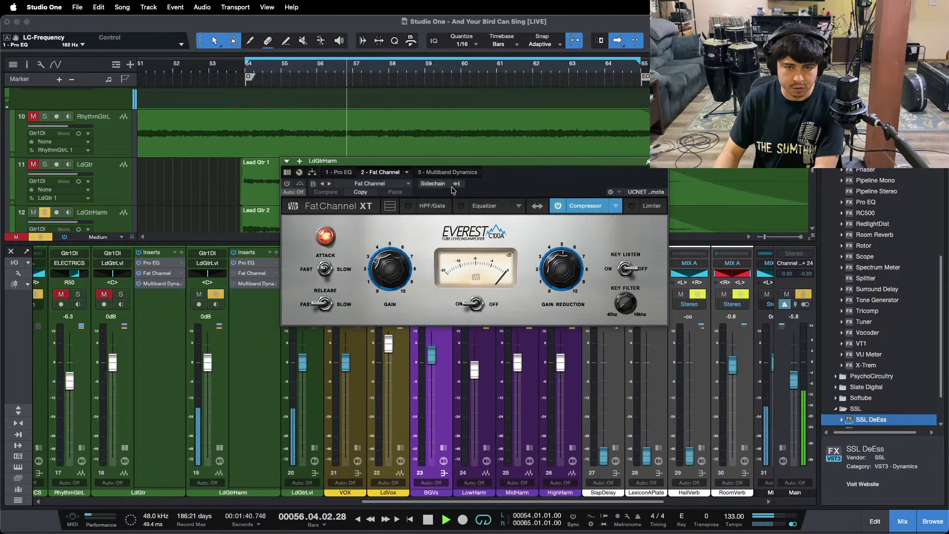
{"action": "left_click", "coordinate": [289, 184]}
{"action": "key", "text": "space"}
{"action": "key", "text": "space"}
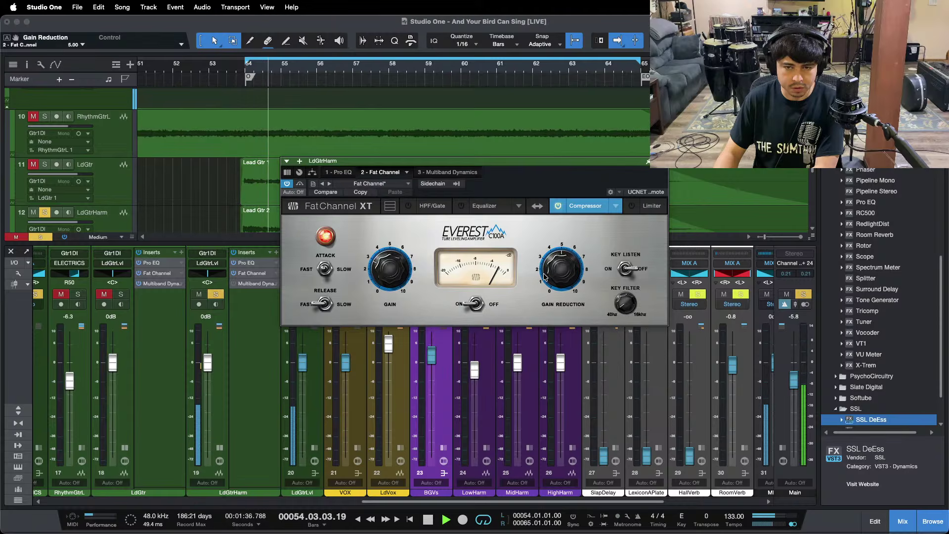
{"action": "scroll", "coordinate": [545, 277], "scroll_direction": "up", "scroll_amount": 1}
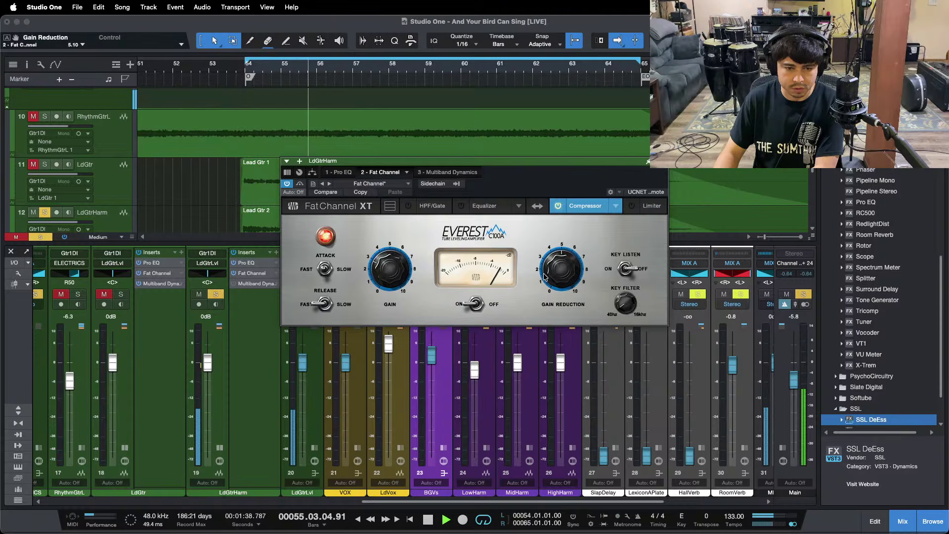
Activate Multiband Dynamics on LdGtrHarm and set the H band's low threshold to -20.40 dB
{"action": "left_click", "coordinate": [451, 173]}
{"action": "left_click", "coordinate": [287, 184]}
{"action": "left_click", "coordinate": [638, 351]}
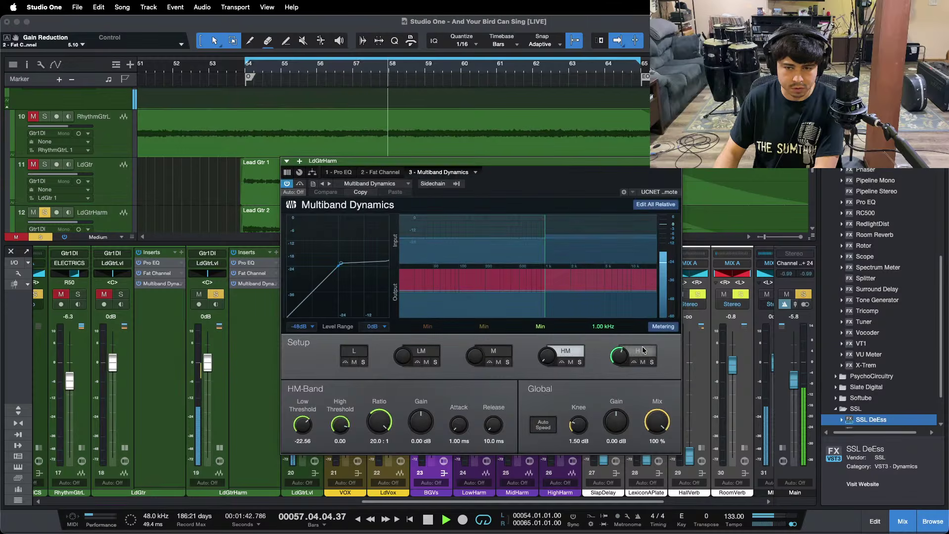
{"action": "scroll", "coordinate": [307, 432], "scroll_direction": "up", "scroll_amount": 2}
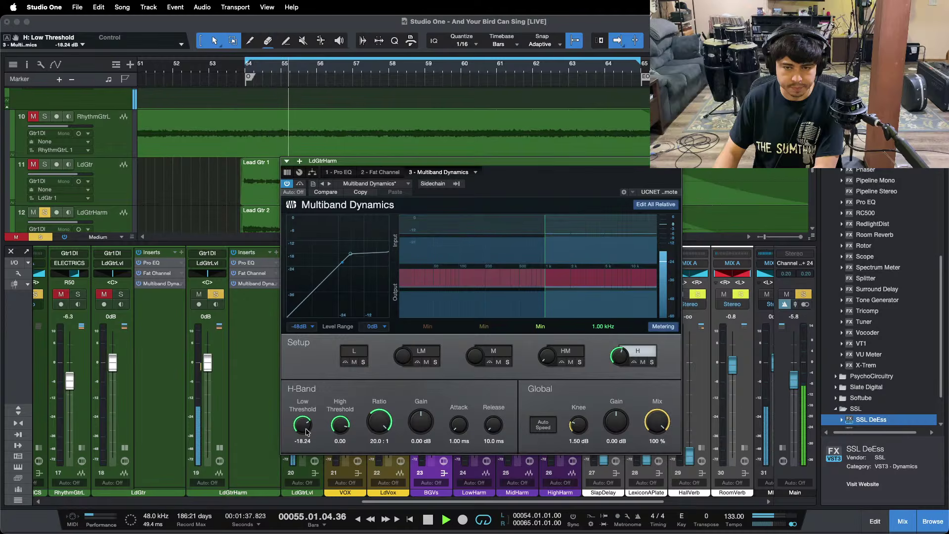
{"action": "scroll", "coordinate": [307, 432], "scroll_direction": "down", "scroll_amount": 6}
{"action": "scroll", "coordinate": [306, 432], "scroll_direction": "down", "scroll_amount": 2}
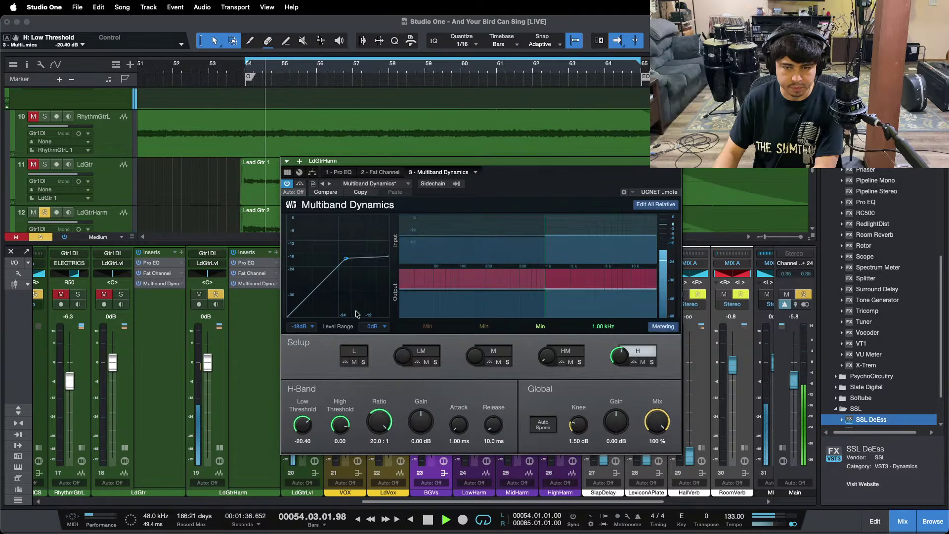
{"action": "left_click", "coordinate": [339, 172]}
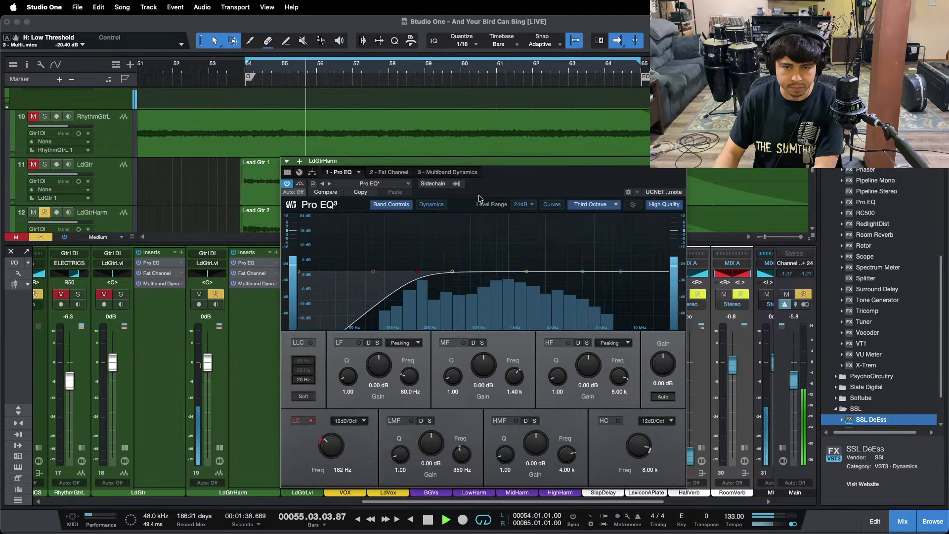
{"action": "left_click", "coordinate": [433, 174]}
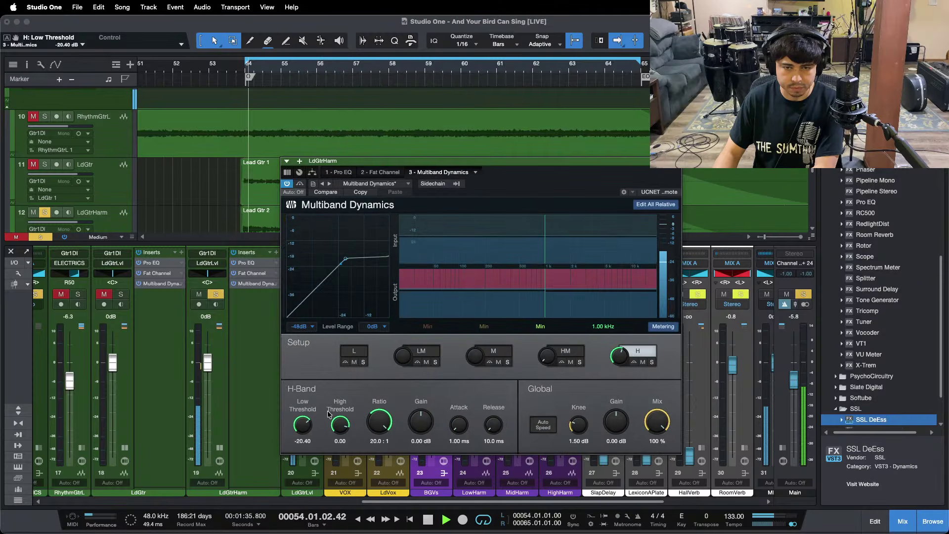
Lower the high band's low threshold to -21.48 dB on LdGtrHarm, close the plug-in and solo LdGtr as well
{"action": "scroll", "coordinate": [303, 429], "scroll_direction": "down", "scroll_amount": 1}
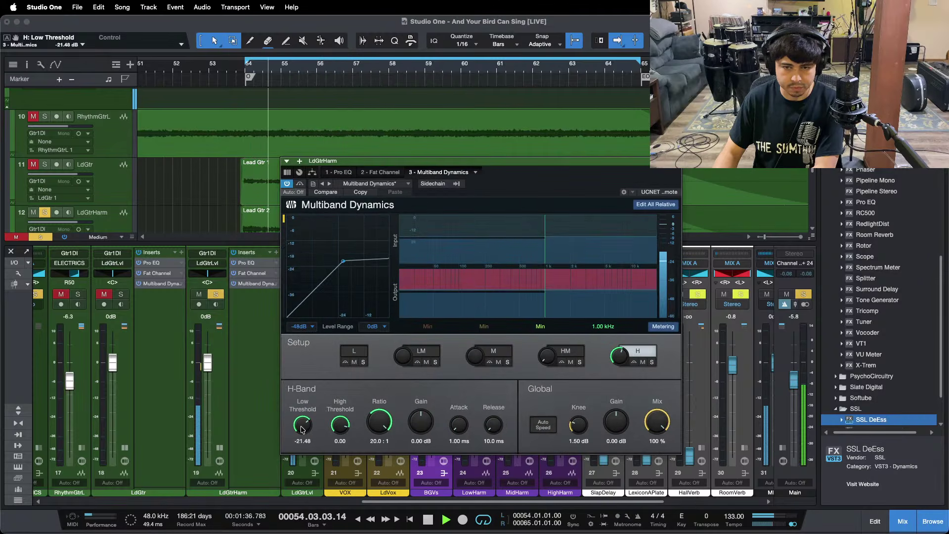
{"action": "left_click", "coordinate": [675, 161]}
{"action": "left_click", "coordinate": [120, 295]}
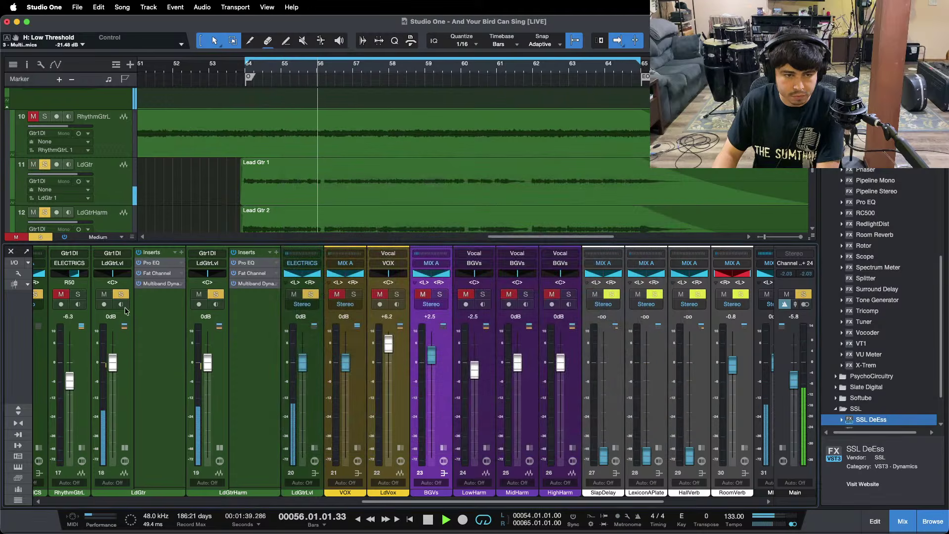
Lower the LdGtrHarm channel fader to -2.9 dB and collapse the insert lists of both lead guitar channels
{"action": "left_click", "coordinate": [125, 448]}
{"action": "left_click_drag", "start_coordinate": [156, 363], "coordinate": [156, 370]}
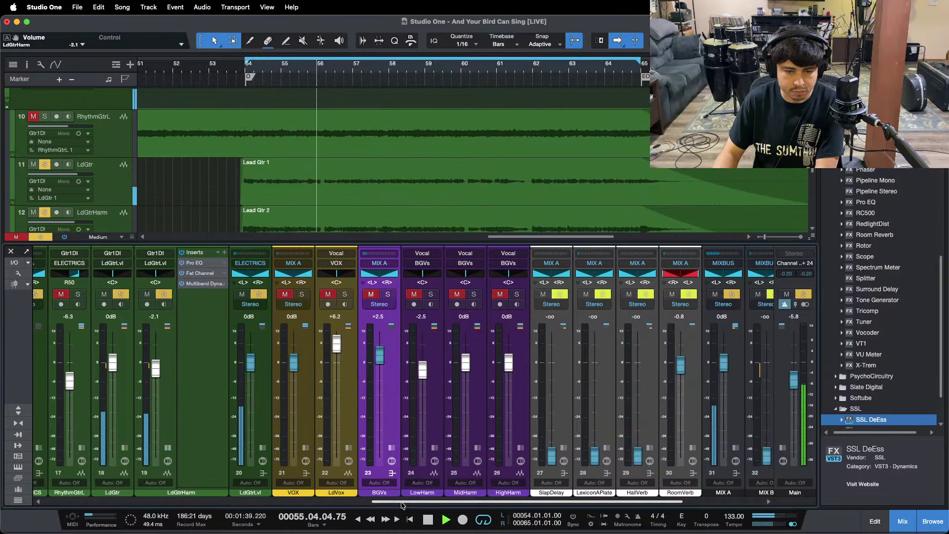
{"action": "left_click_drag", "start_coordinate": [436, 502], "coordinate": [335, 502]}
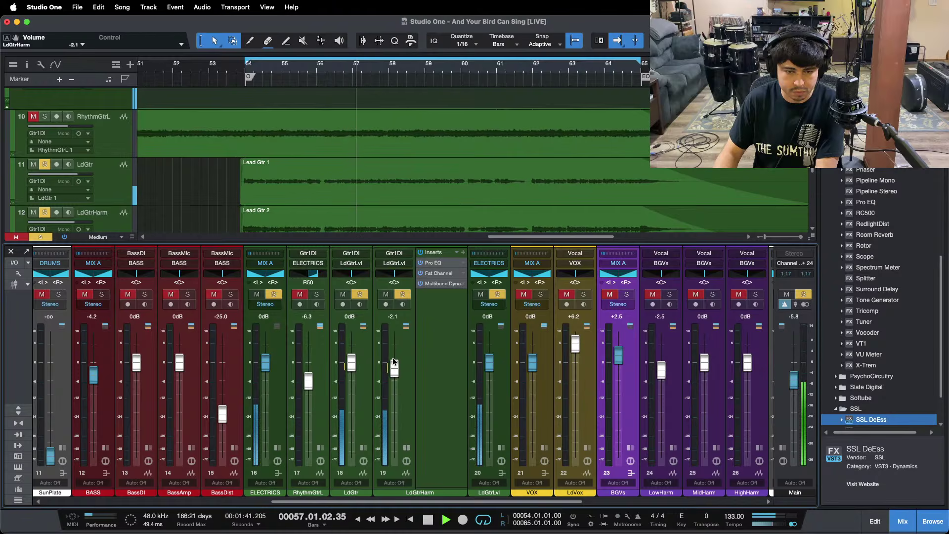
{"action": "left_click_drag", "start_coordinate": [395, 367], "coordinate": [394, 370]}
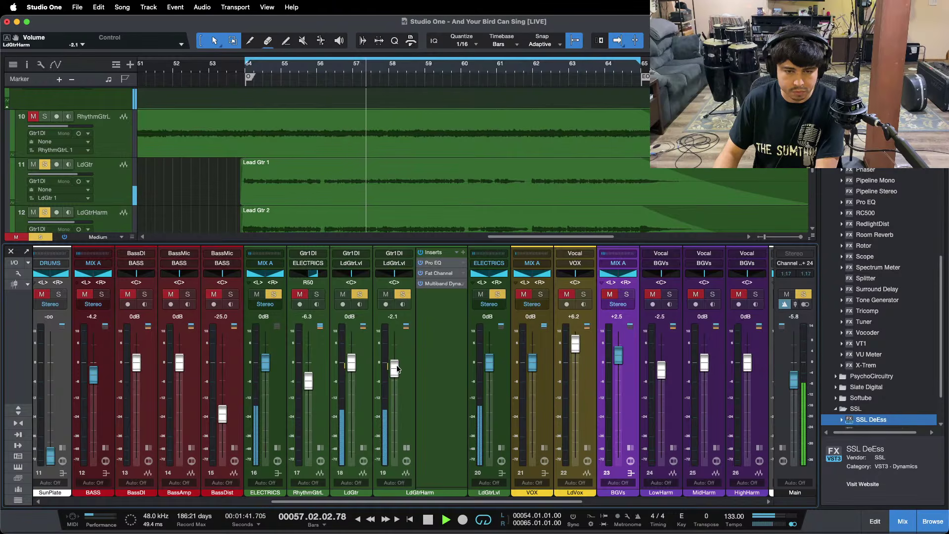
{"action": "left_click", "coordinate": [405, 447]}
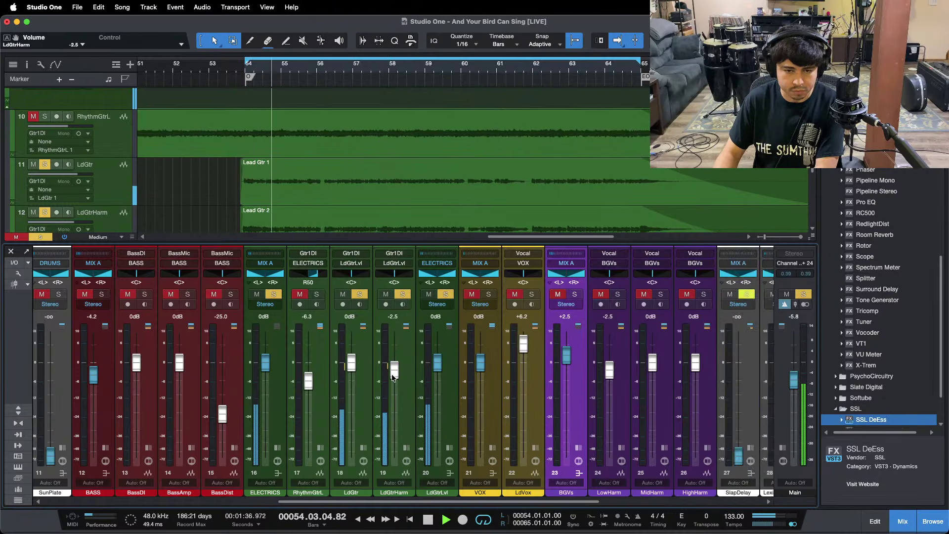
{"action": "left_click_drag", "start_coordinate": [392, 372], "coordinate": [392, 375]}
Enable a 138 Hz low cut in the Pro EQ on the LdGtrLvl bus and switch its spectrum display to FFT Curve
{"action": "left_click", "coordinate": [449, 448]}
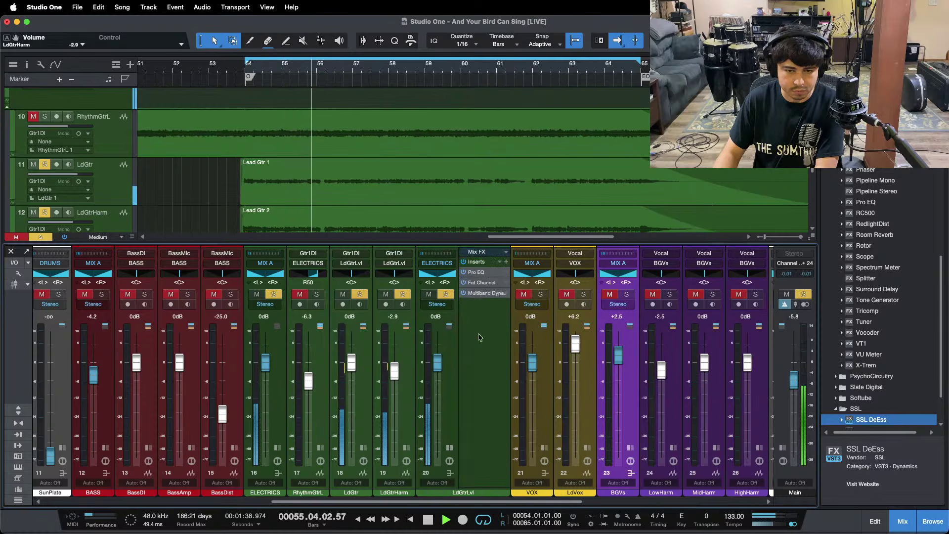
{"action": "double_click", "coordinate": [475, 273]}
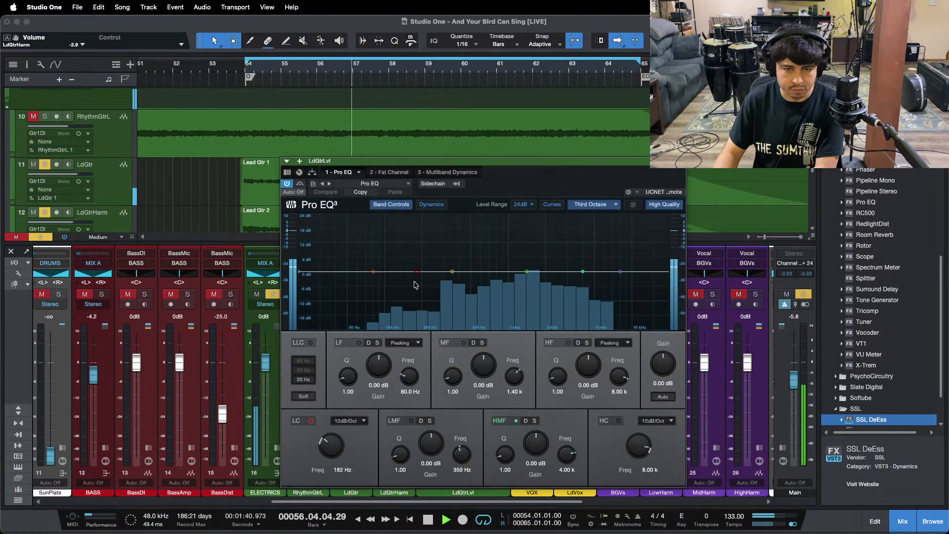
{"action": "mouse_move", "coordinate": [328, 436]}
{"action": "left_mouse_down"}
{"action": "mouse_move", "coordinate": [322, 447]}
{"action": "mouse_move", "coordinate": [334, 450]}
{"action": "left_mouse_up"}
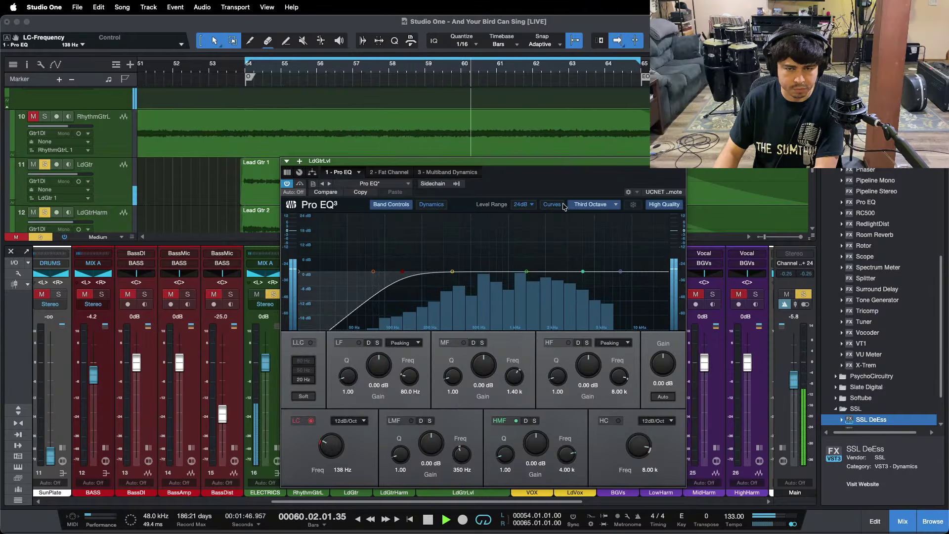
{"action": "left_click", "coordinate": [594, 204]}
{"action": "left_click", "coordinate": [595, 249]}
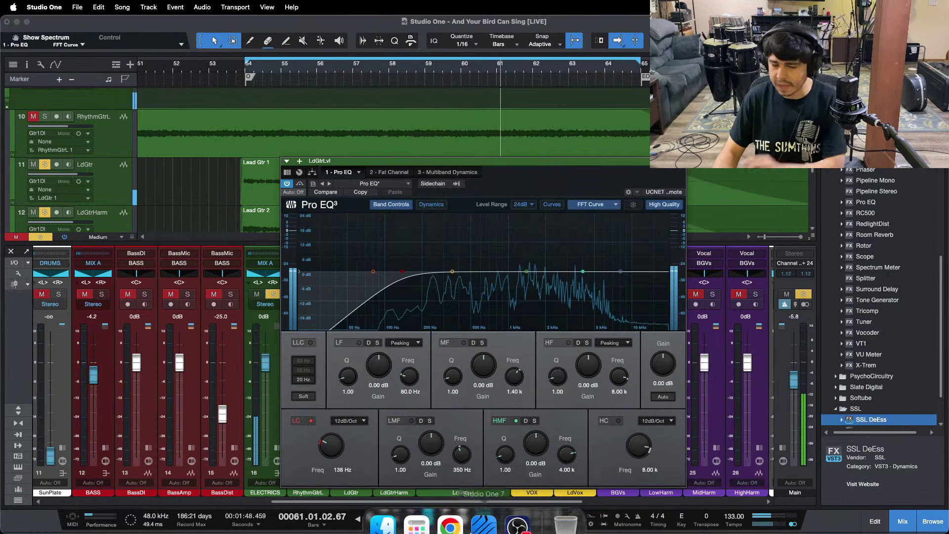
{"action": "left_click", "coordinate": [509, 527]}
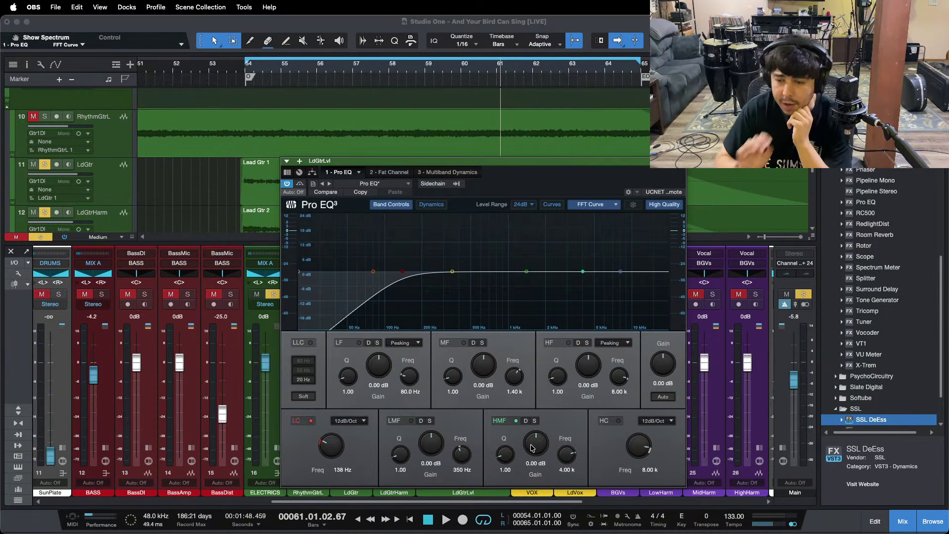
{"action": "left_click", "coordinate": [840, 522]}
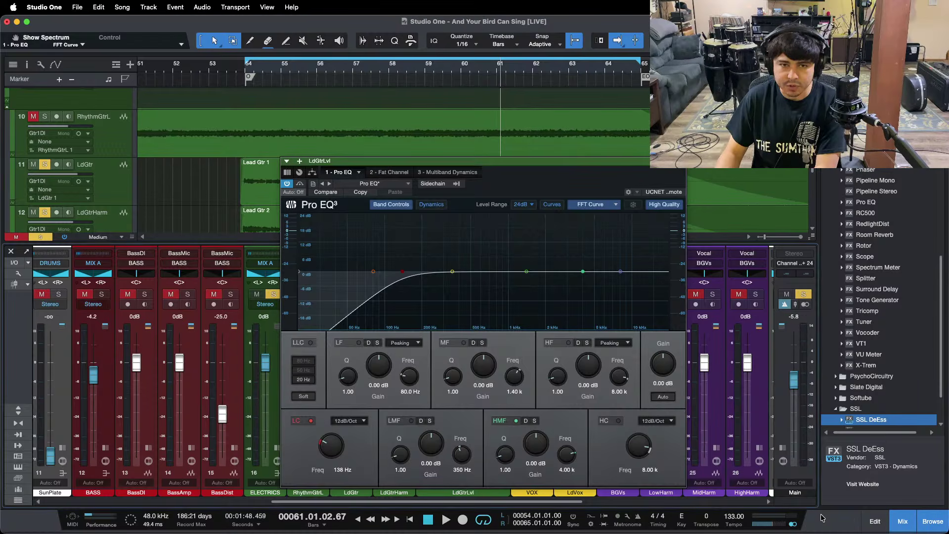
Sweep the Pro EQ's MF band during playback and cut it by 12 dB at 1.31 kHz with a Q of 24
{"action": "key", "text": "space"}
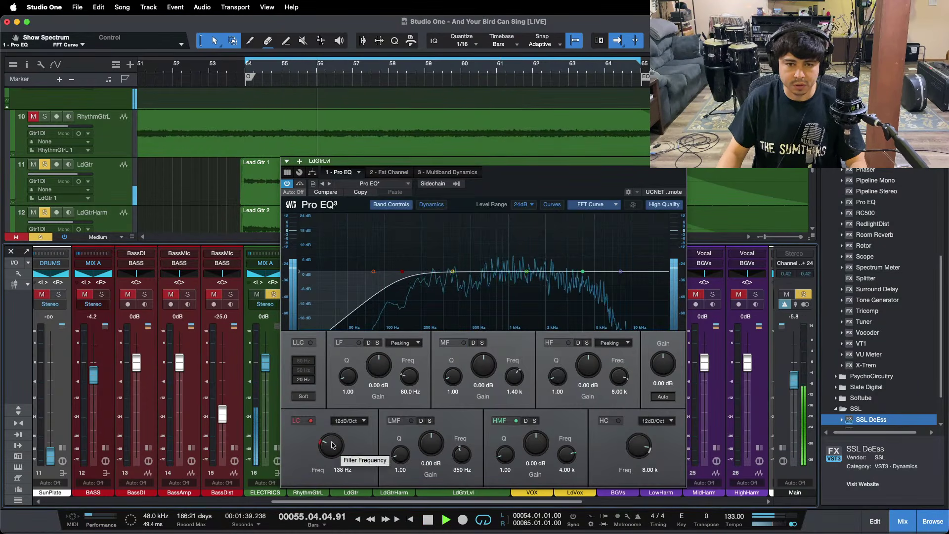
{"action": "scroll", "coordinate": [333, 447], "scroll_direction": "up", "scroll_amount": 2}
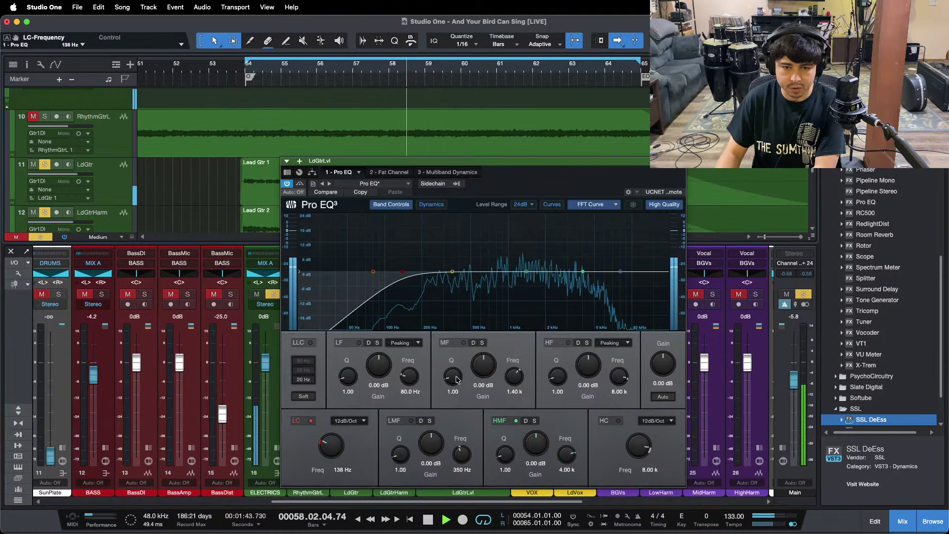
{"action": "left_click_drag", "start_coordinate": [455, 379], "coordinate": [460, 301]}
{"action": "mouse_move", "coordinate": [526, 271]}
{"action": "left_mouse_down"}
{"action": "mouse_move", "coordinate": [495, 256]}
{"action": "mouse_move", "coordinate": [500, 228]}
{"action": "mouse_move", "coordinate": [520, 223]}
{"action": "mouse_move", "coordinate": [521, 268]}
{"action": "left_mouse_up"}
{"action": "key", "text": "comma"}
{"action": "left_click_drag", "start_coordinate": [386, 68], "coordinate": [391, 93]}
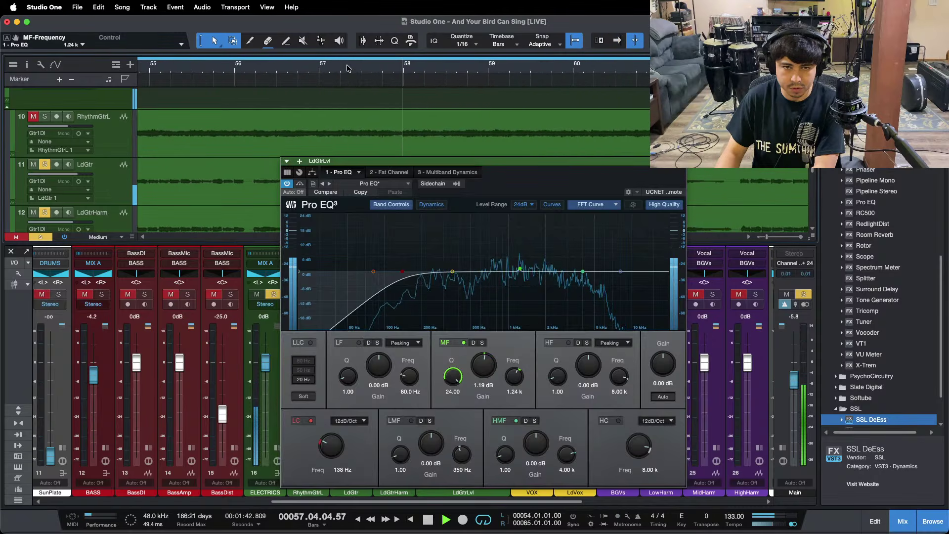
{"action": "left_click", "coordinate": [346, 69]}
{"action": "left_click_drag", "start_coordinate": [520, 269], "coordinate": [523, 216]}
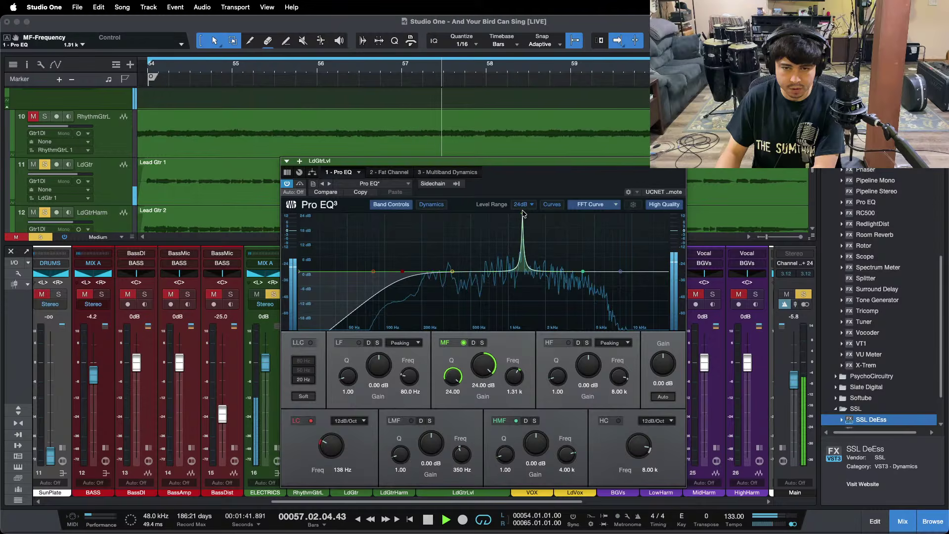
{"action": "left_click_drag", "start_coordinate": [487, 372], "coordinate": [484, 402]}
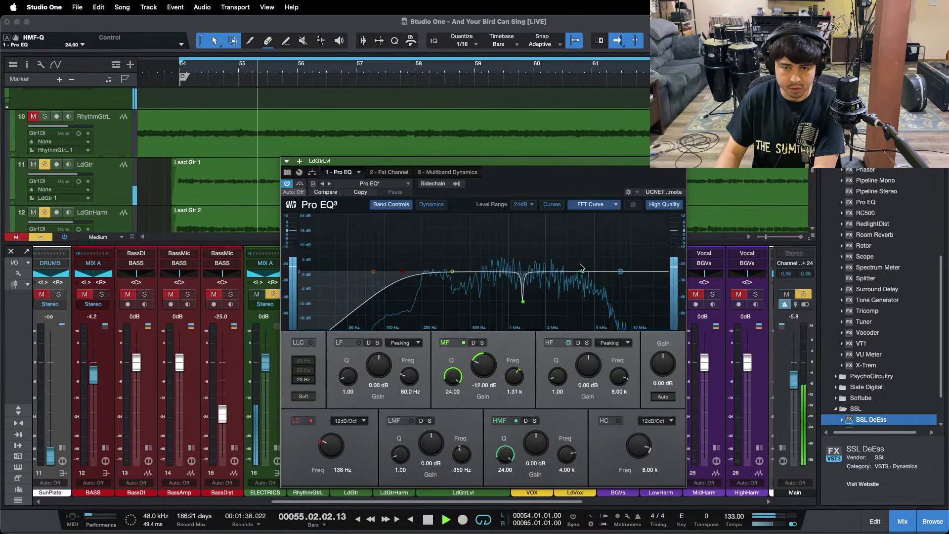
Sweep the boosted HMF band during playback and cut it by 12 dB at 3.95 kHz with a Q of 24
{"action": "left_click_drag", "start_coordinate": [582, 271], "coordinate": [572, 241]}
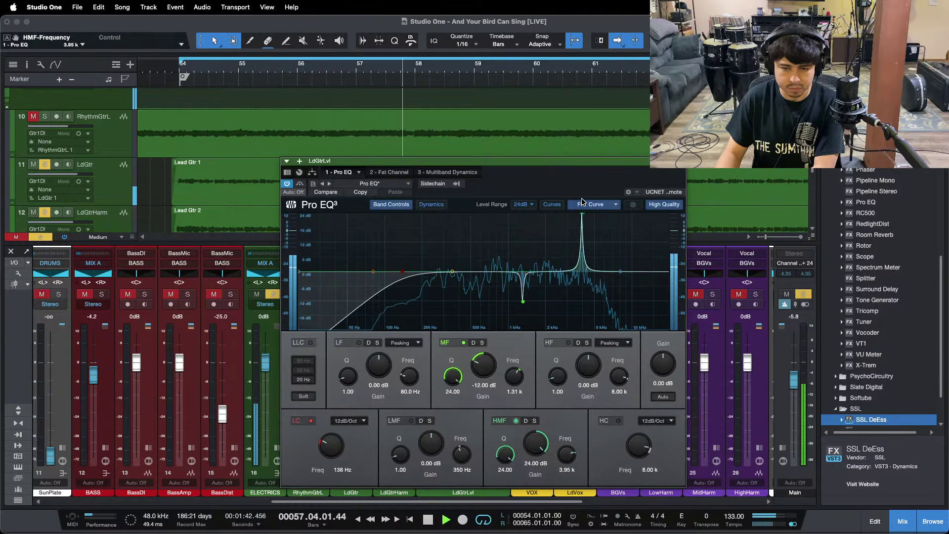
{"action": "key", "text": "space"}
{"action": "key", "text": "space"}
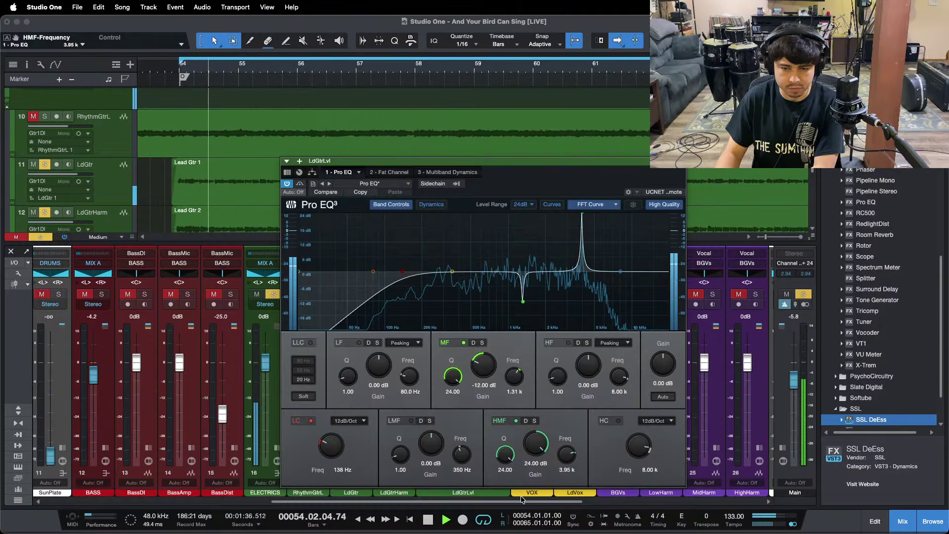
{"action": "left_click_drag", "start_coordinate": [535, 443], "coordinate": [535, 451]}
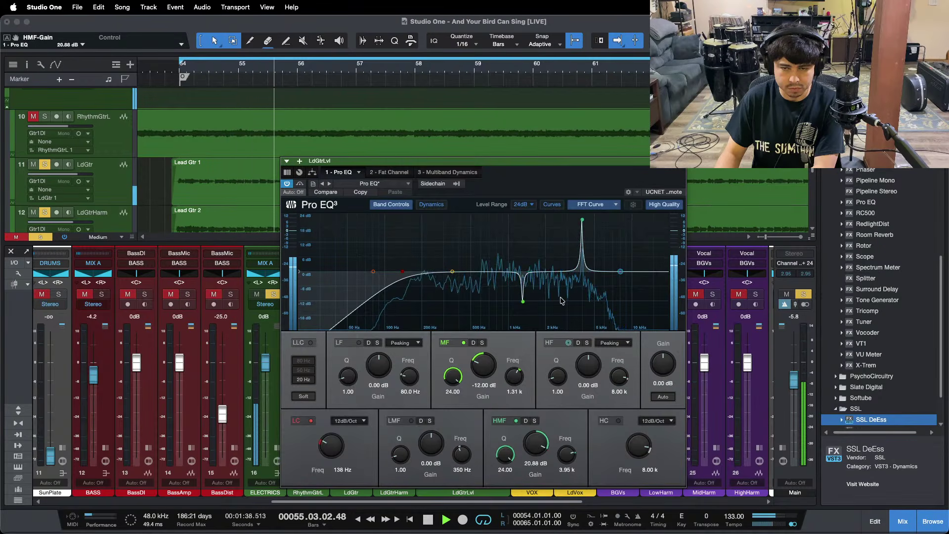
{"action": "left_click_drag", "start_coordinate": [582, 219], "coordinate": [583, 215]}
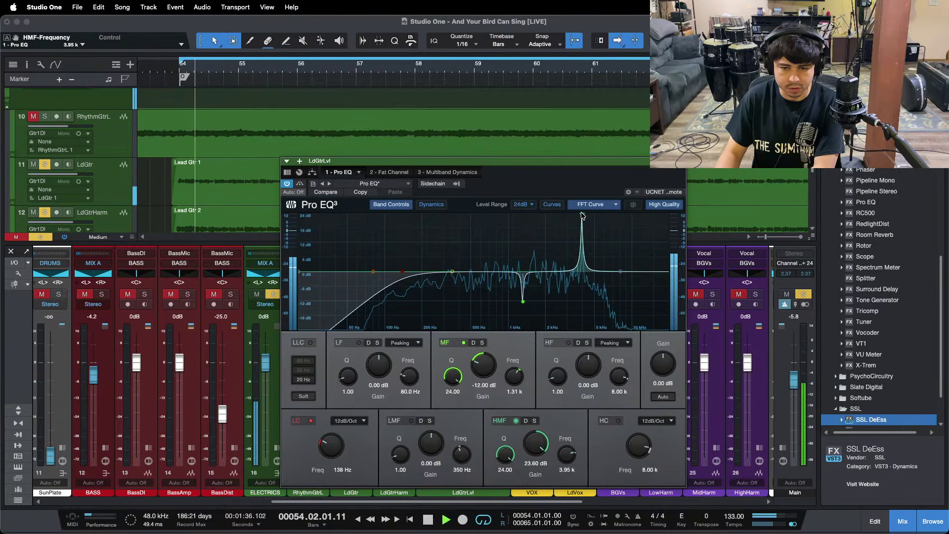
{"action": "left_click_drag", "start_coordinate": [584, 215], "coordinate": [583, 215]}
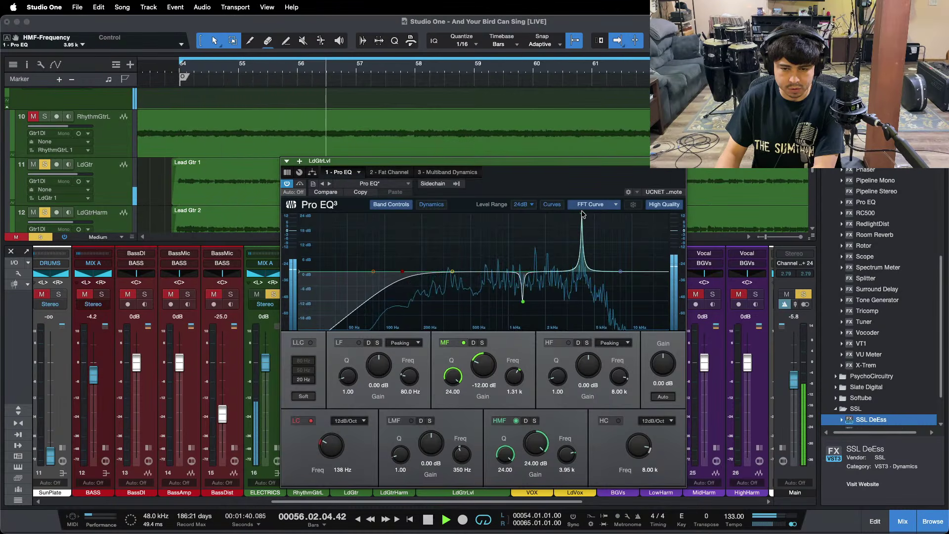
{"action": "left_click_drag", "start_coordinate": [582, 215], "coordinate": [583, 272]}
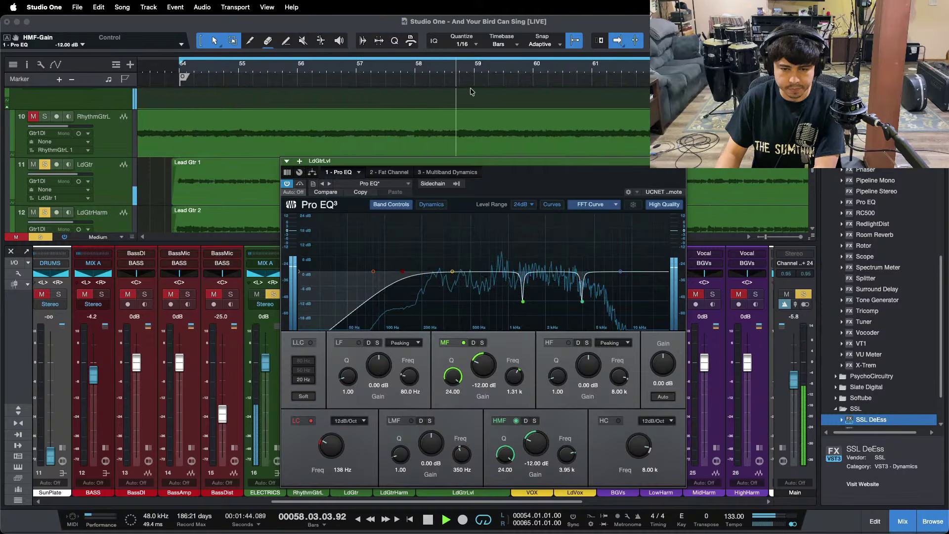
Raise the Pro EQ's low cut to 195 Hz and remove the Fat Channel from the LdGtrLvl bus
{"action": "left_click_drag", "start_coordinate": [332, 446], "coordinate": [336, 435]}
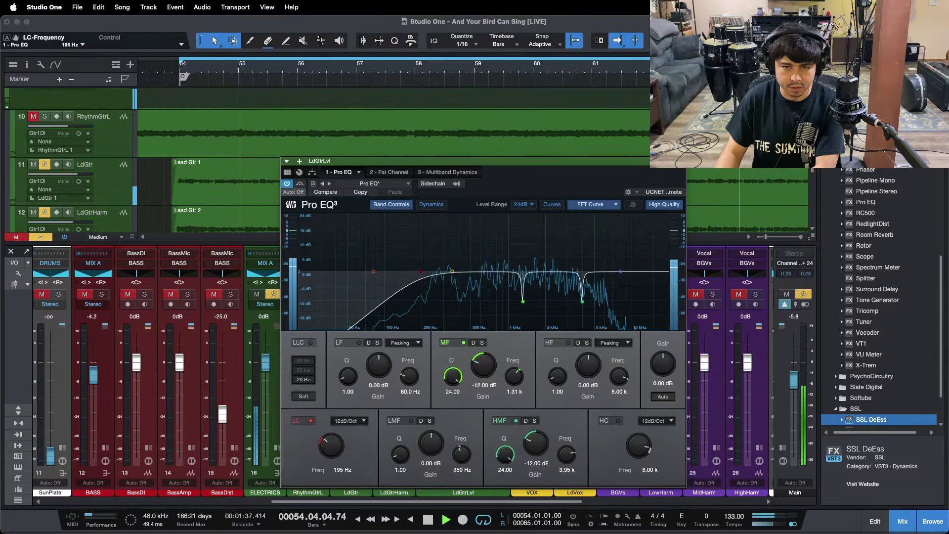
{"action": "left_click_drag", "start_coordinate": [520, 174], "coordinate": [797, 177]}
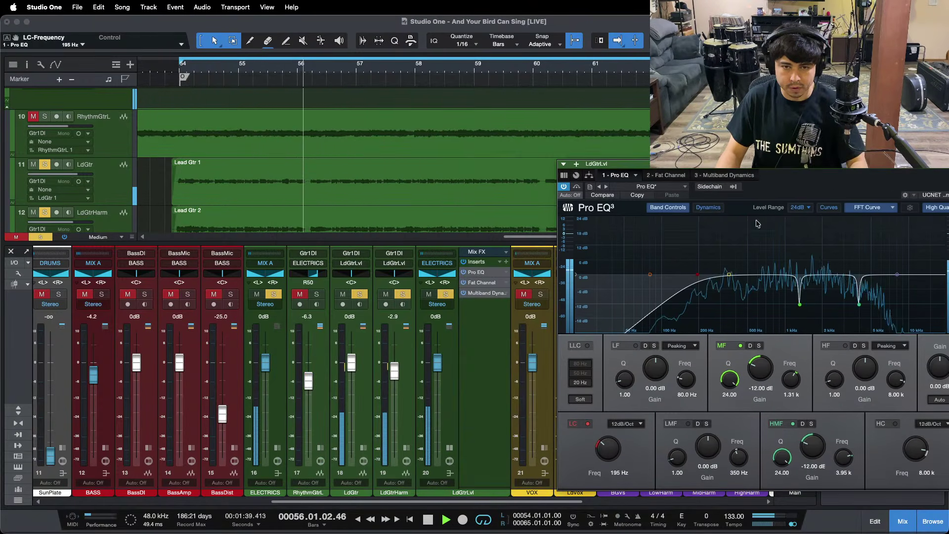
{"action": "right_click", "coordinate": [482, 283]}
{"action": "left_click", "coordinate": [487, 373]}
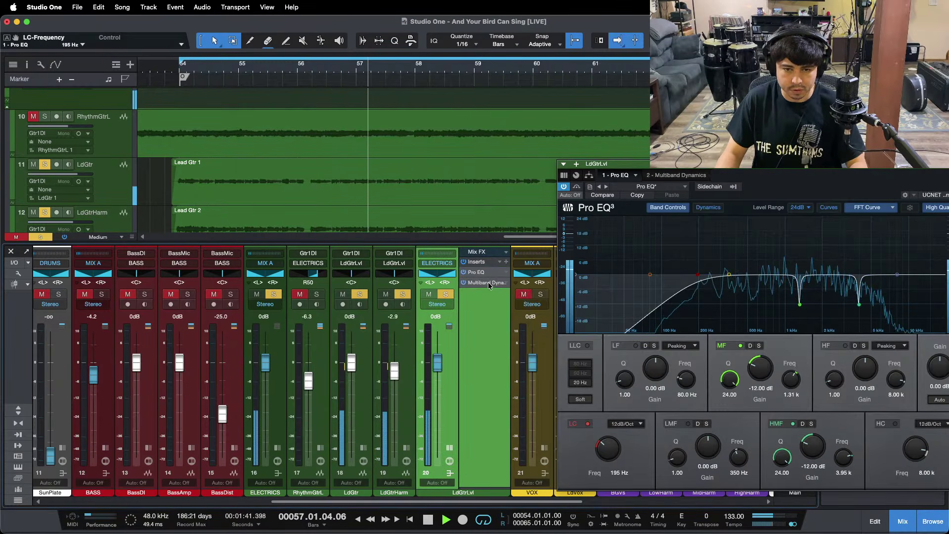
Raise the LdGtrLvl bus fader to +3.3 dB and bring up the high band of its Multiband Dynamics
{"action": "left_click", "coordinate": [488, 283]}
{"action": "left_click_drag", "start_coordinate": [811, 181], "coordinate": [752, 198]}
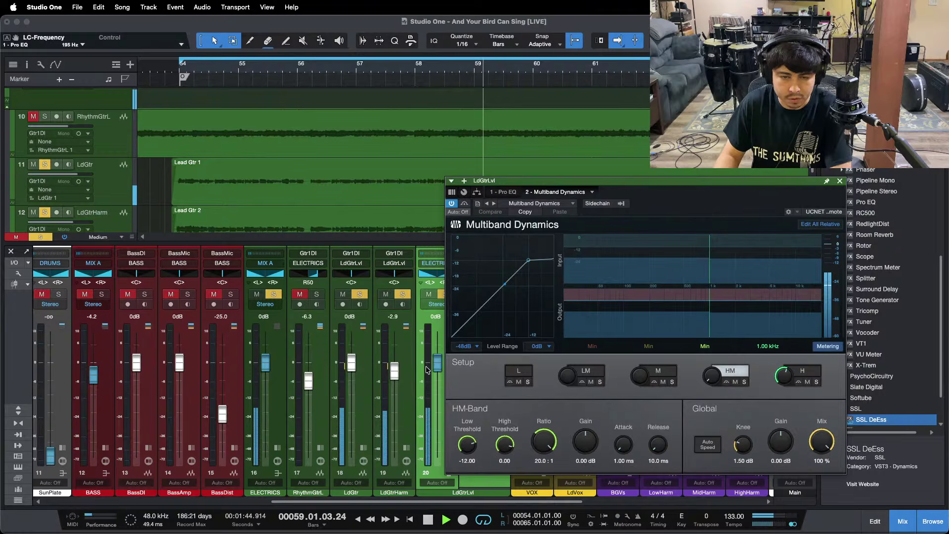
{"action": "left_click_drag", "start_coordinate": [437, 364], "coordinate": [435, 363]}
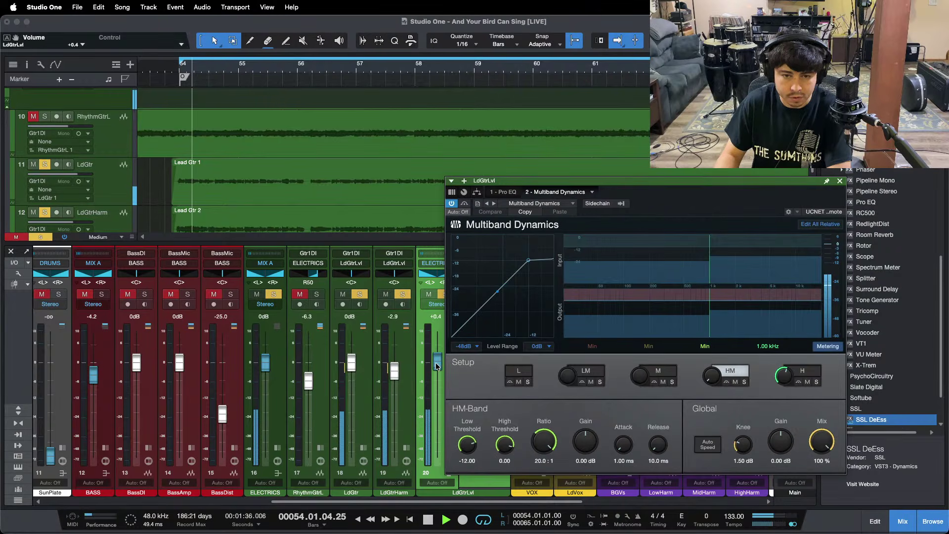
{"action": "scroll", "coordinate": [437, 366], "scroll_direction": "up", "scroll_amount": 3}
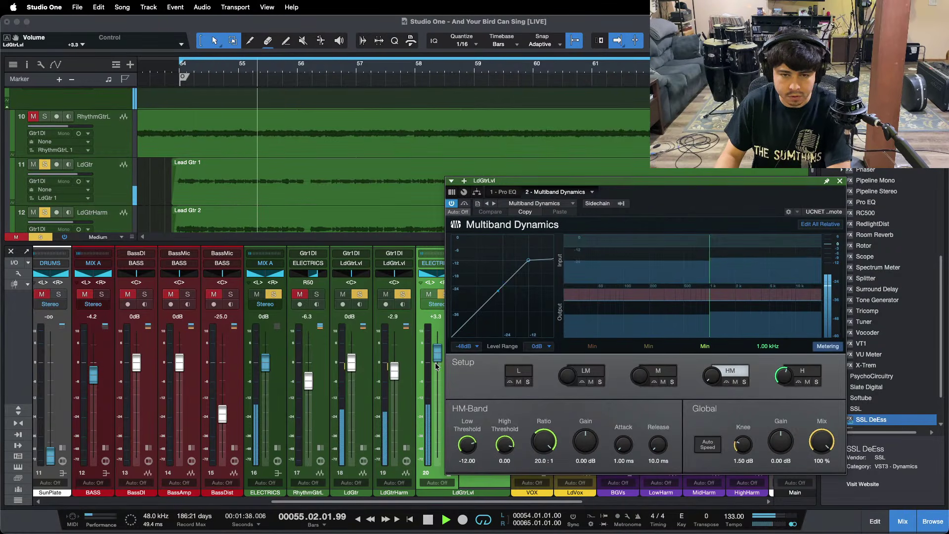
{"action": "left_click_drag", "start_coordinate": [699, 204], "coordinate": [554, 208]}
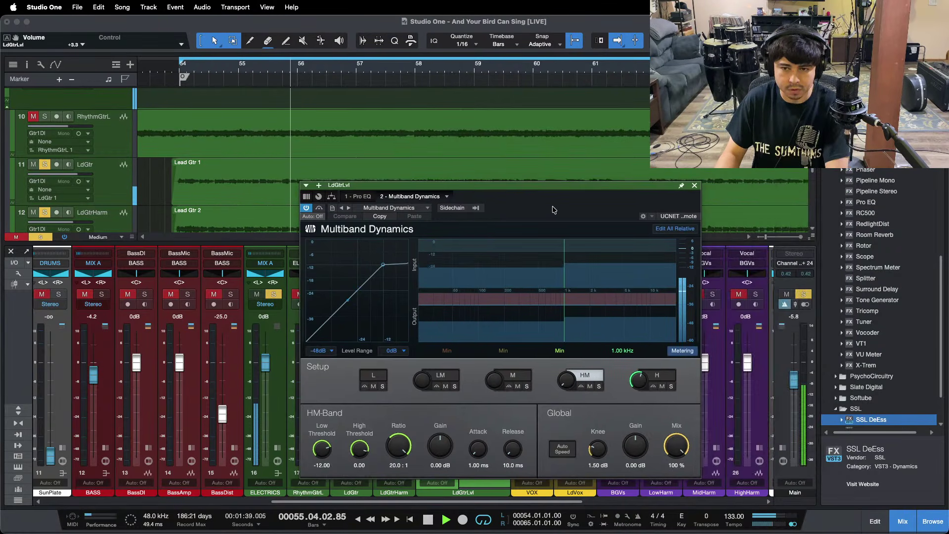
{"action": "left_click", "coordinate": [658, 376]}
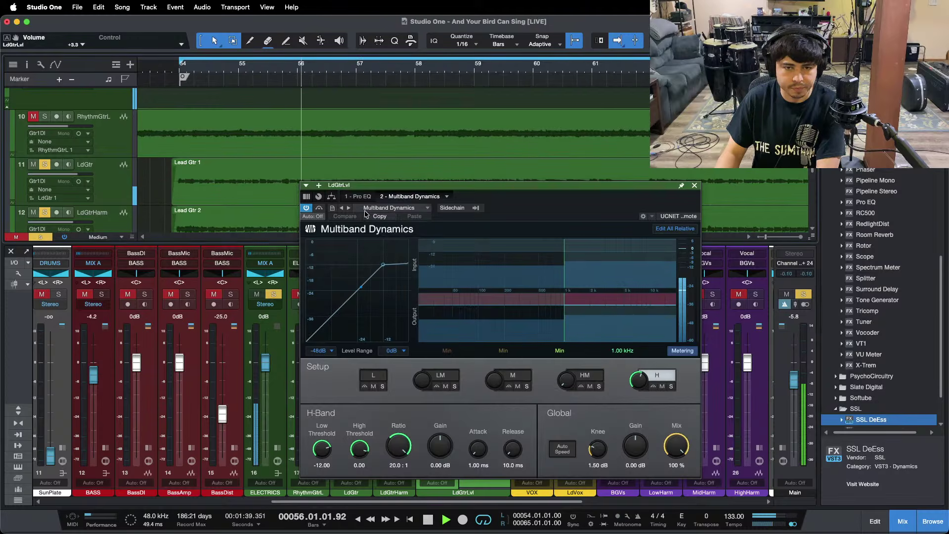
Set the Pro EQ's LMF band to a Q of 24 and move it to 2.08 kHz
{"action": "left_click", "coordinate": [358, 196]}
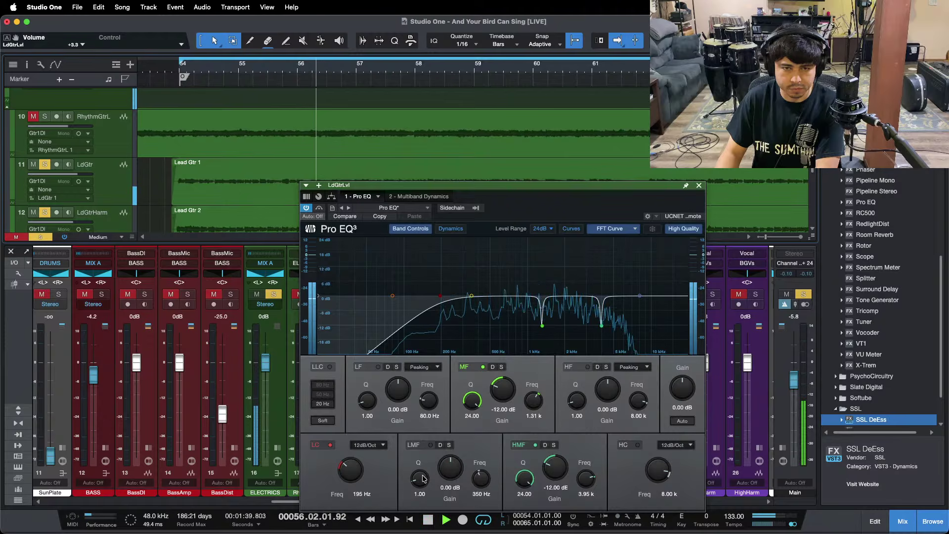
{"action": "left_click_drag", "start_coordinate": [426, 479], "coordinate": [432, 366]}
{"action": "key", "text": "space"}
{"action": "key", "text": "space"}
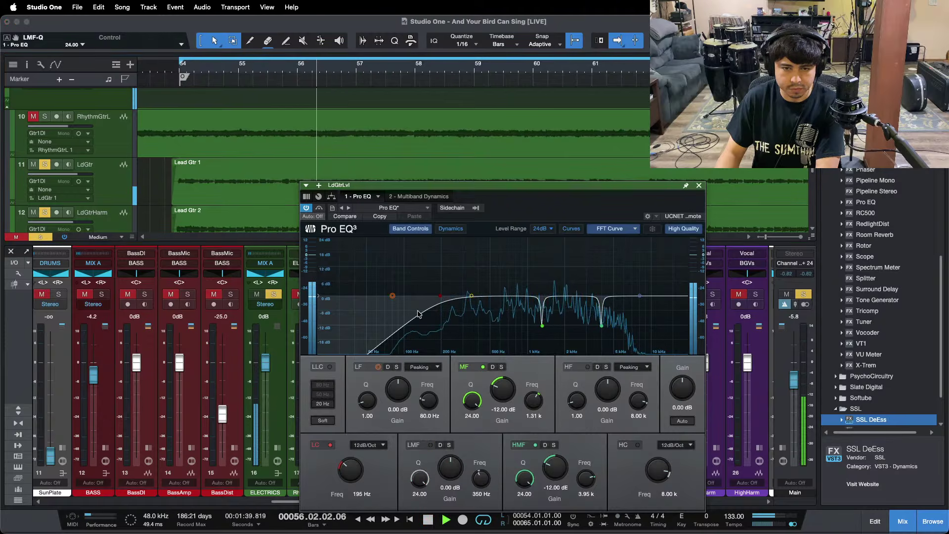
{"action": "key", "text": "space"}
{"action": "left_click_drag", "start_coordinate": [473, 296], "coordinate": [567, 302]}
{"action": "key", "text": "space"}
{"action": "key", "text": "space"}
{"action": "key", "text": "space"}
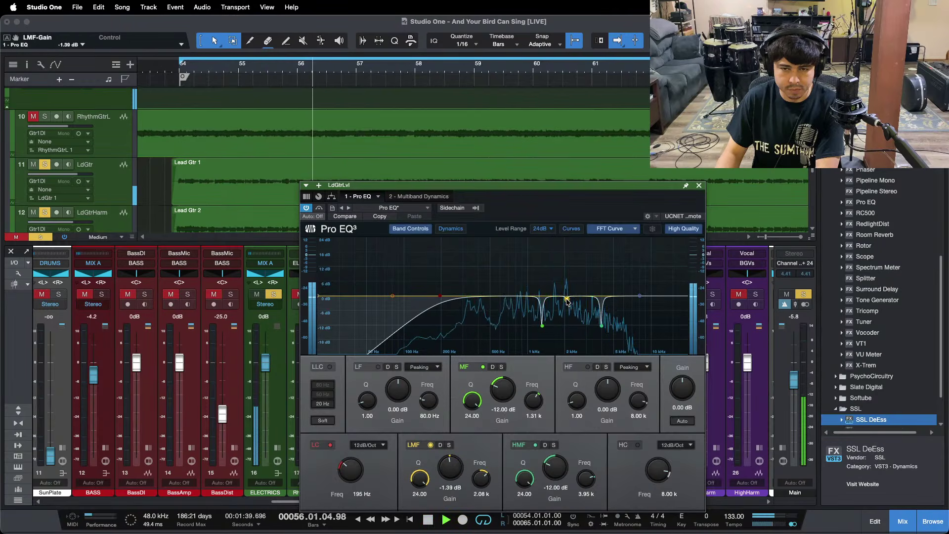
Boost the LMF band by up to 24 dB around 2.1 kHz during playback to listen for a resonance
{"action": "key", "text": "space"}
{"action": "key", "text": "space"}
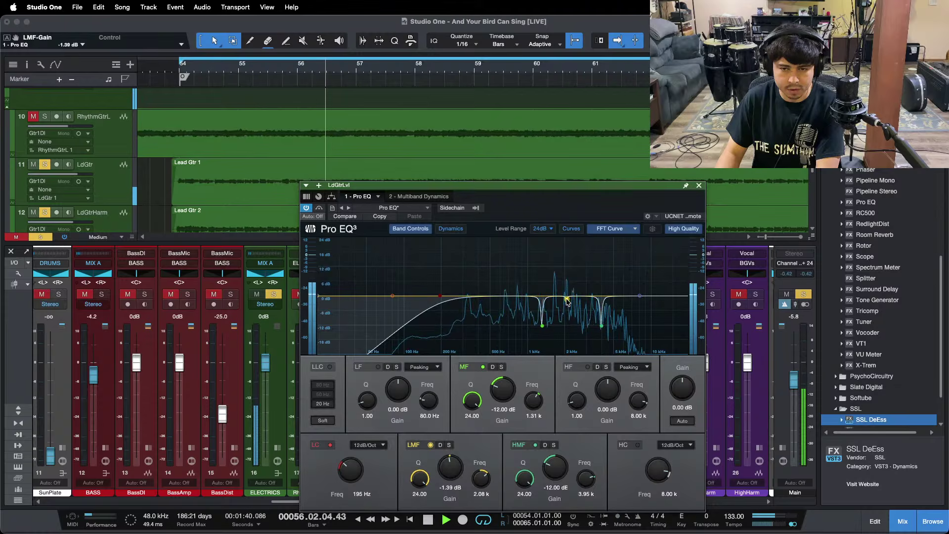
{"action": "key", "text": "space"}
{"action": "key", "text": "space"}
{"action": "left_click_drag", "start_coordinate": [568, 302], "coordinate": [567, 264]}
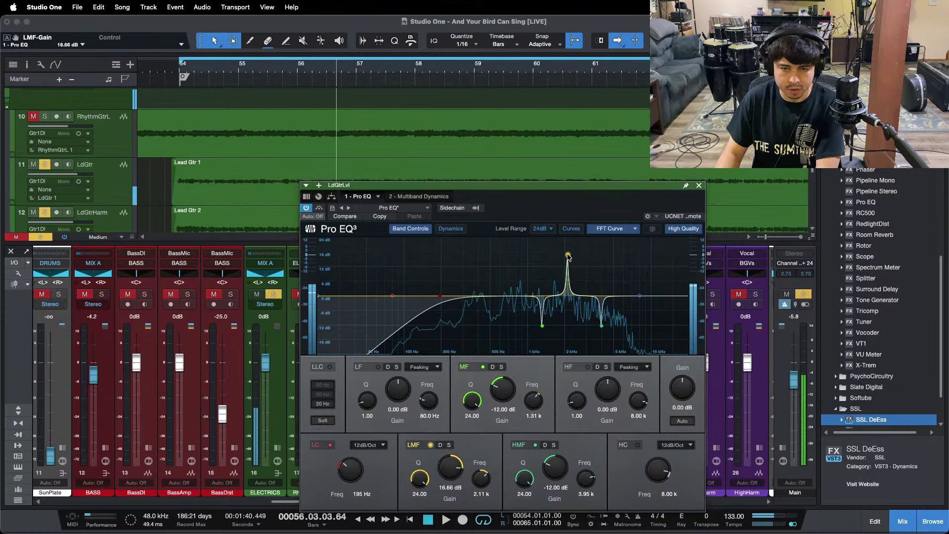
{"action": "key", "text": "space"}
{"action": "key", "text": "space"}
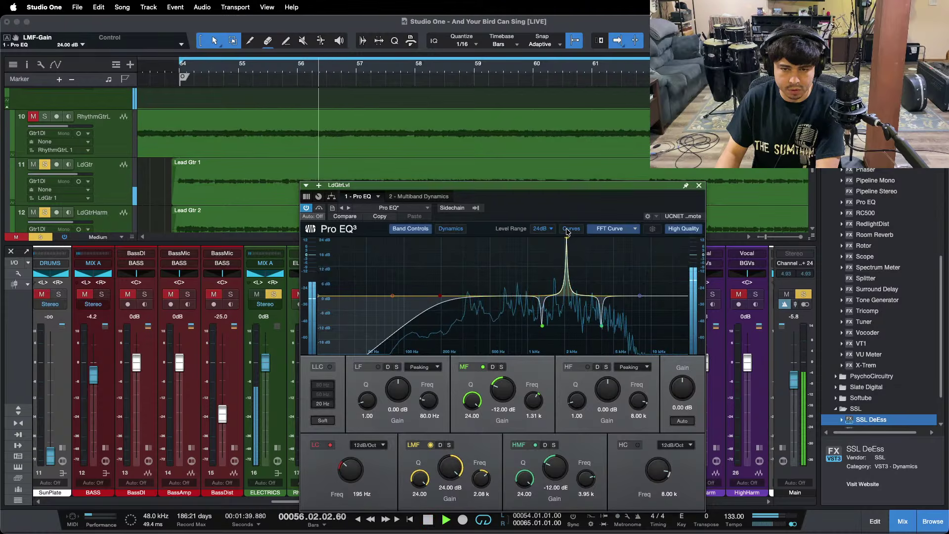
{"action": "left_click_drag", "start_coordinate": [567, 240], "coordinate": [568, 293]}
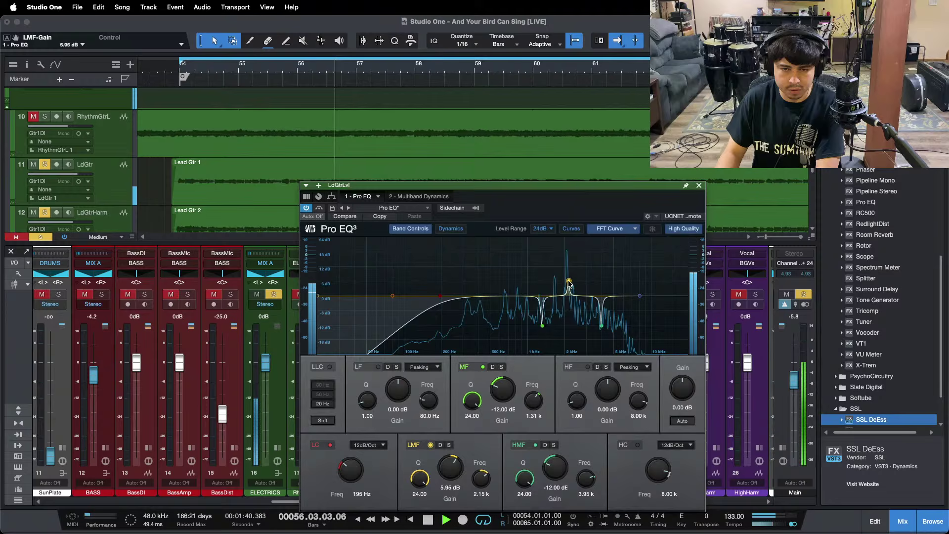
Reset the LMF band's gain to 0 dB and switch the band off
{"action": "double_click", "coordinate": [447, 476]}
{"action": "key", "text": "space"}
{"action": "key", "text": "super+s"}
{"action": "left_click", "coordinate": [431, 445]}
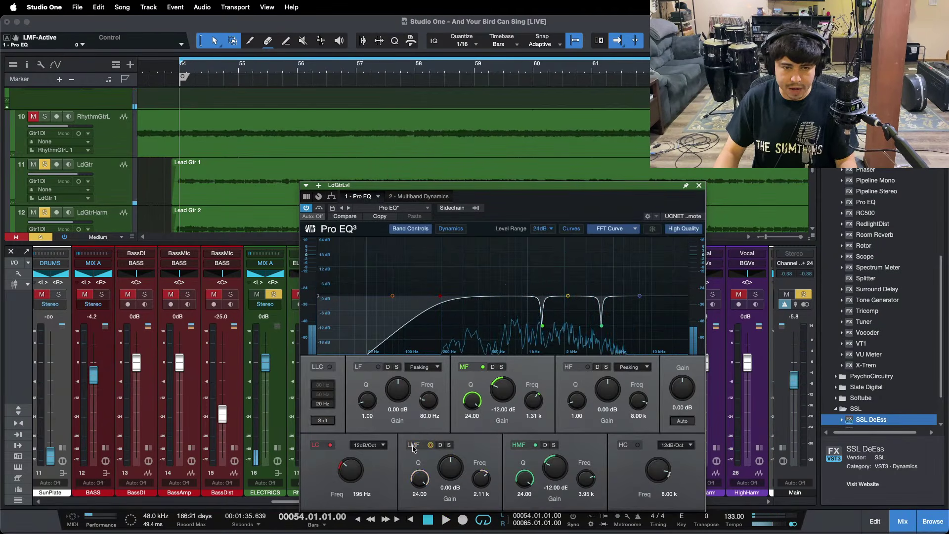
Clear all solos, unmute the LdGtrHarm track and play the full mix
{"action": "key", "text": "shift+s"}
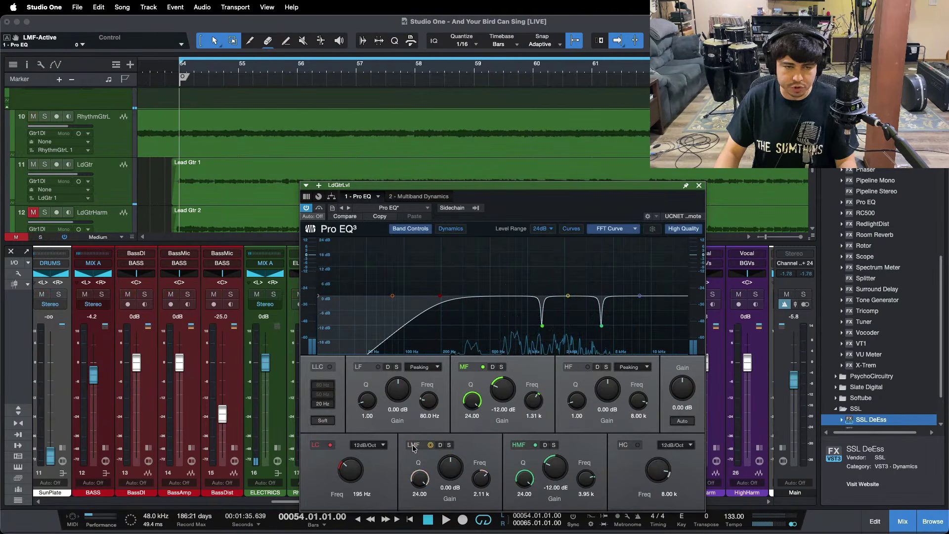
{"action": "left_click", "coordinate": [33, 214]}
{"action": "key", "text": "space"}
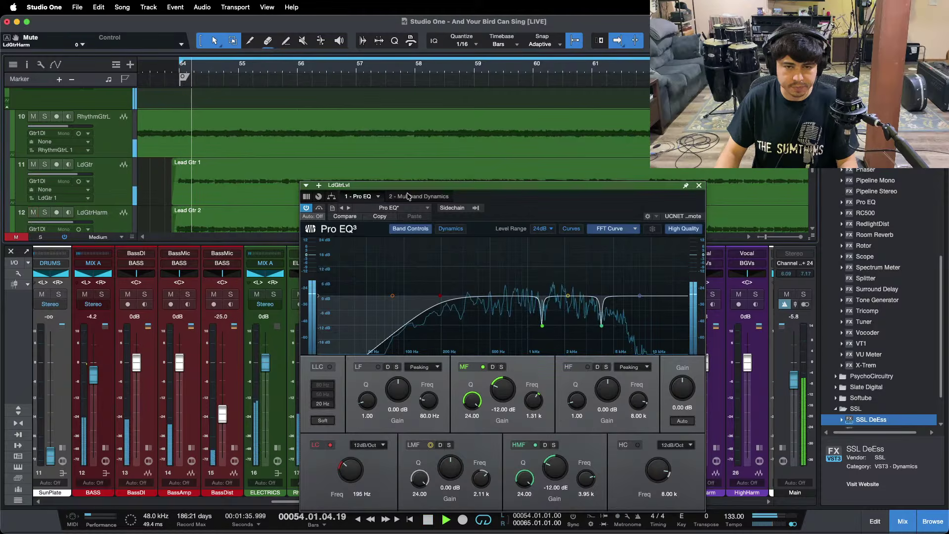
Replace the Multiband Dynamics on the LdGtrLvl bus with soothe2
{"action": "left_click", "coordinate": [697, 186]}
{"action": "right_click", "coordinate": [475, 283]}
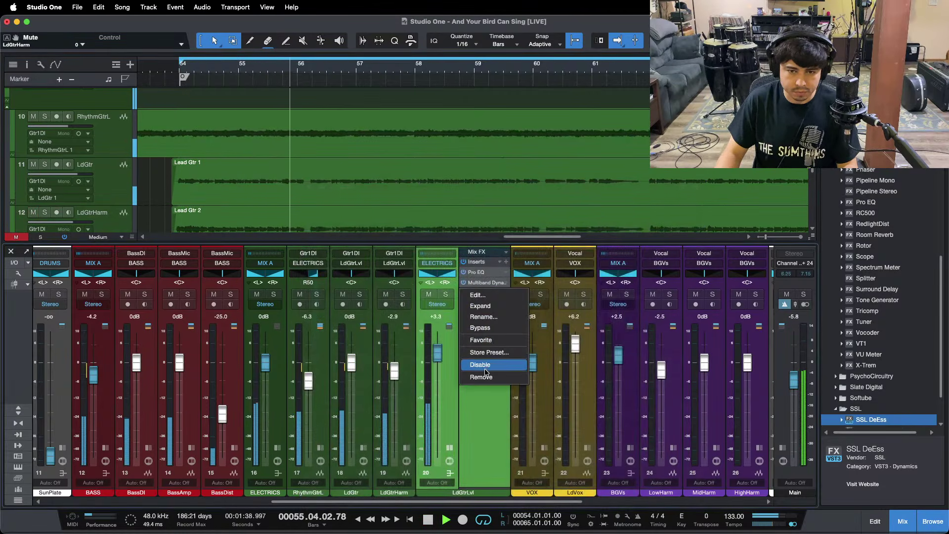
{"action": "left_click", "coordinate": [469, 369]}
{"action": "scroll", "coordinate": [879, 267], "scroll_direction": "up", "scroll_amount": 10}
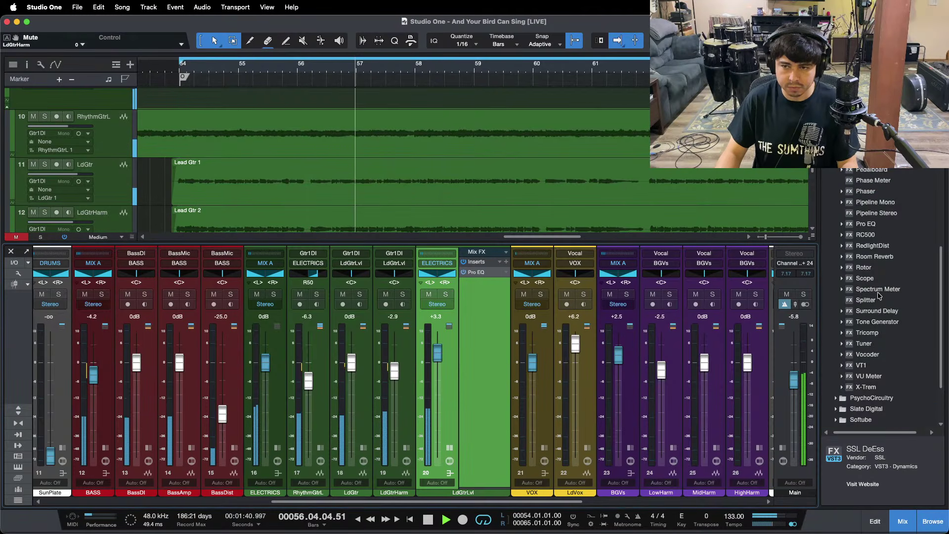
{"action": "left_click_drag", "start_coordinate": [868, 138], "coordinate": [479, 296]}
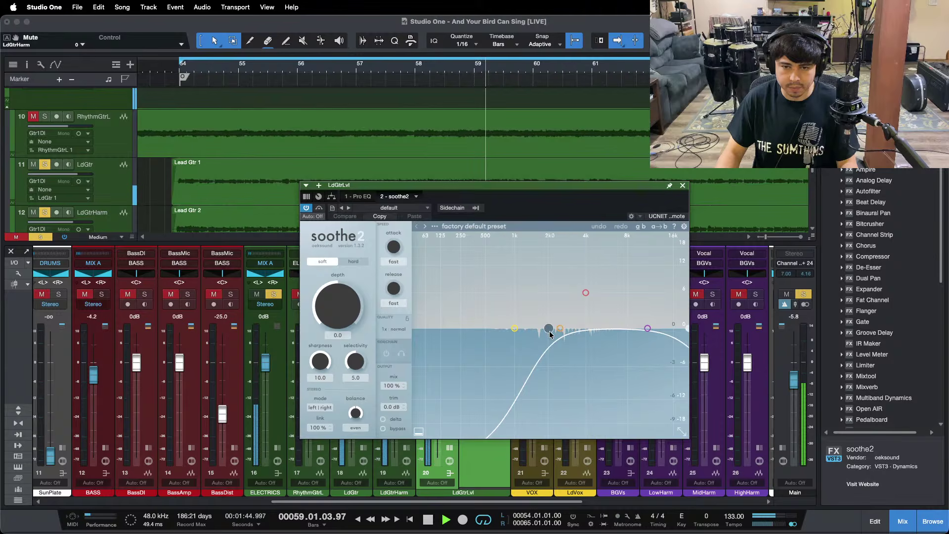
Extend soothe2's low cut down to the lowest frequency and set its depth to 1.0 during looped playback
{"action": "left_click_drag", "start_coordinate": [549, 328], "coordinate": [413, 329]}
{"action": "key", "text": "KP_1"}
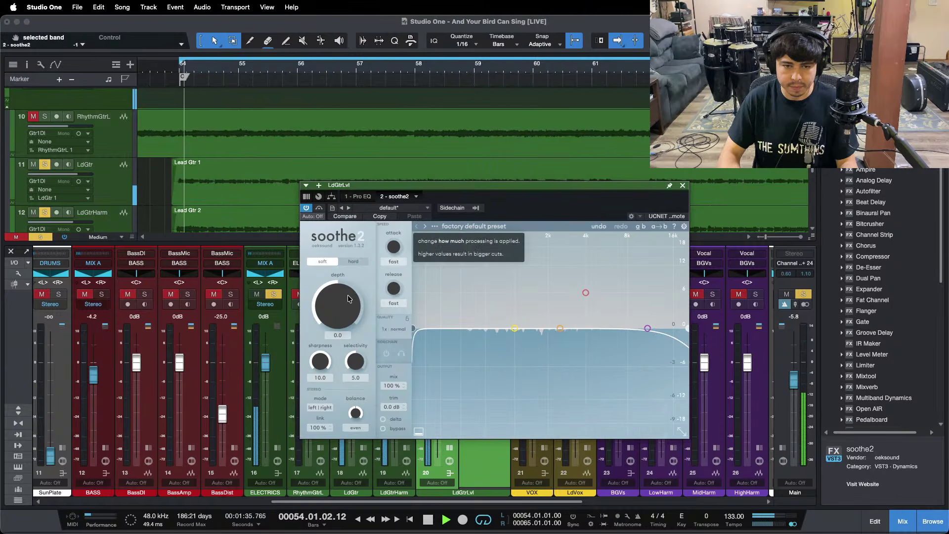
{"action": "left_click_drag", "start_coordinate": [348, 295], "coordinate": [349, 301]}
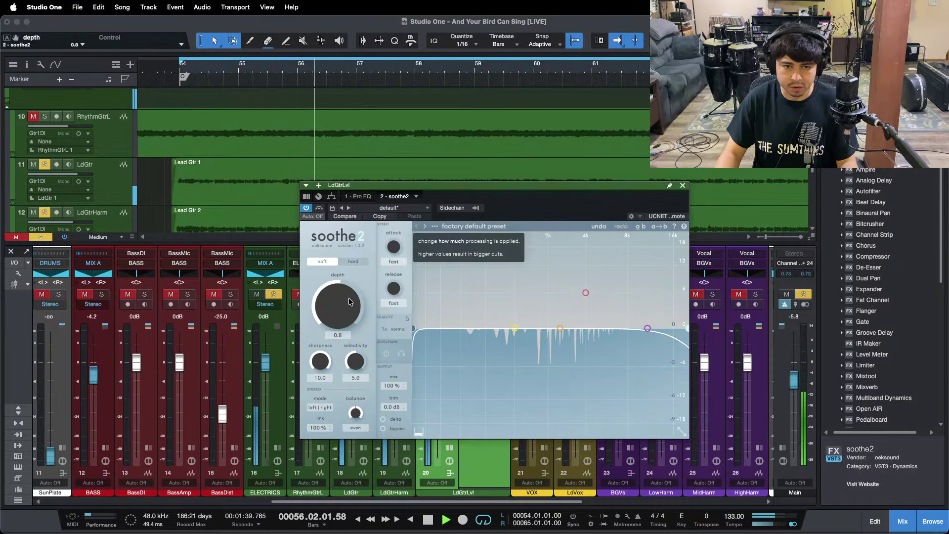
{"action": "scroll", "coordinate": [350, 301], "scroll_direction": "up", "scroll_amount": 2}
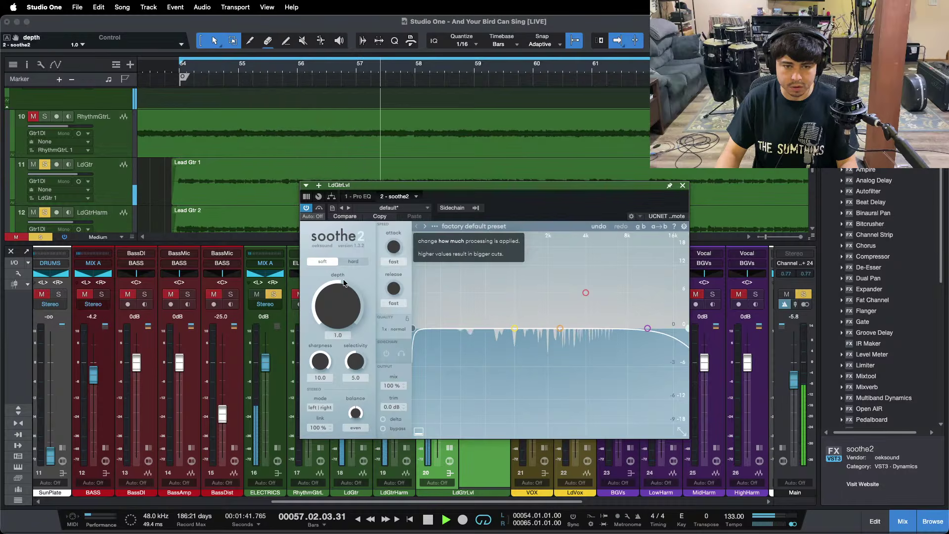
Bypass and re-enable soothe2 to compare the sound, and unsolo the lead guitars
{"action": "left_click", "coordinate": [319, 208]}
{"action": "left_click", "coordinate": [320, 209]}
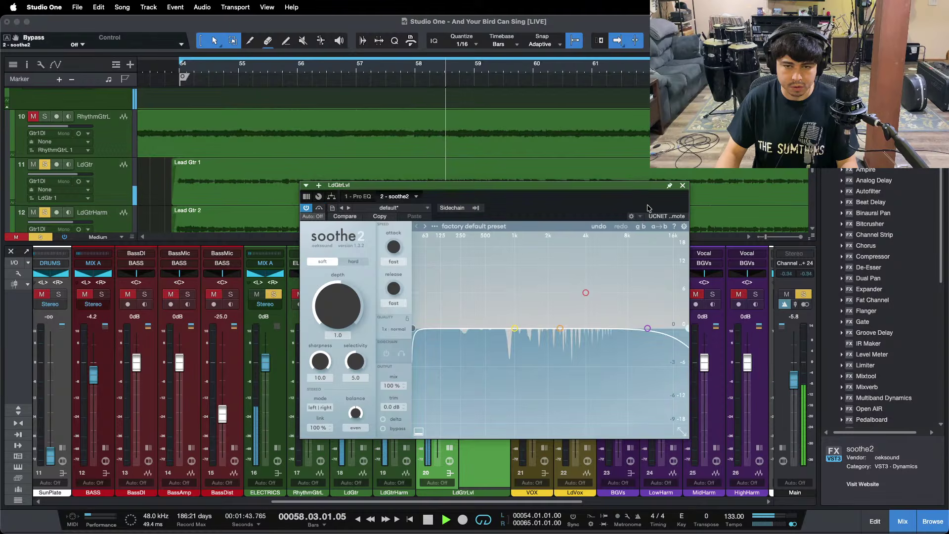
{"action": "key", "text": "s"}
{"action": "left_click", "coordinate": [683, 186]}
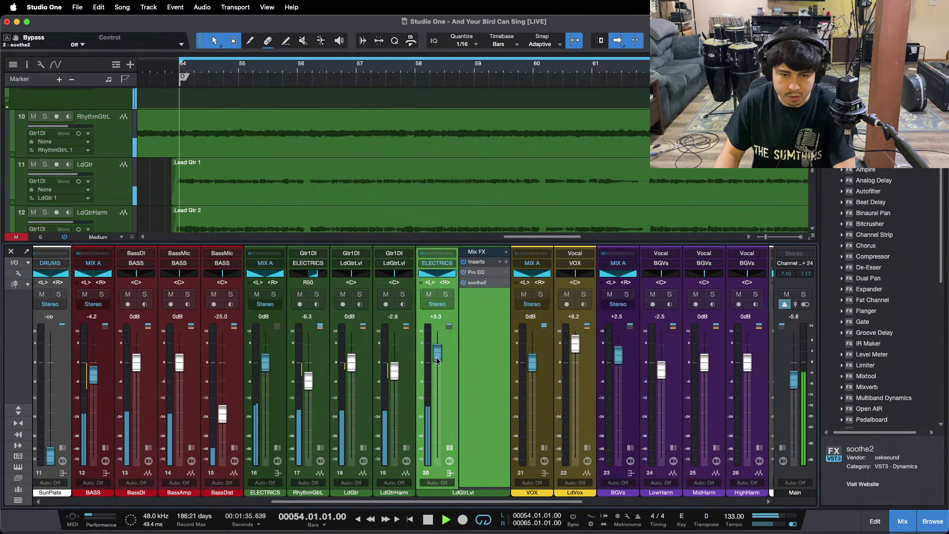
Raise the LdGtrLvl bus fader to +3.7 dB and play the full mix into the second lead guitar clip
{"action": "scroll", "coordinate": [437, 360], "scroll_direction": "up", "scroll_amount": 2}
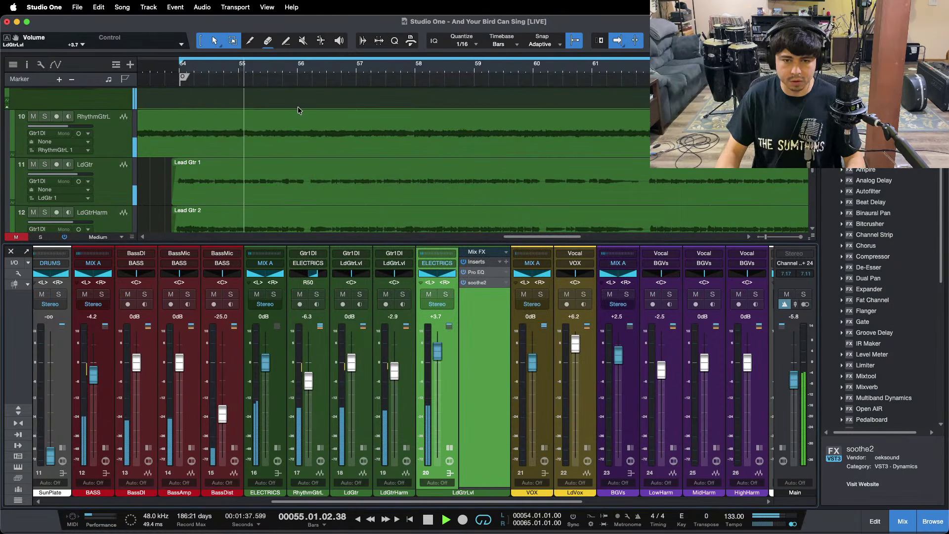
{"action": "key", "text": "shift+f"}
{"action": "key", "text": "f"}
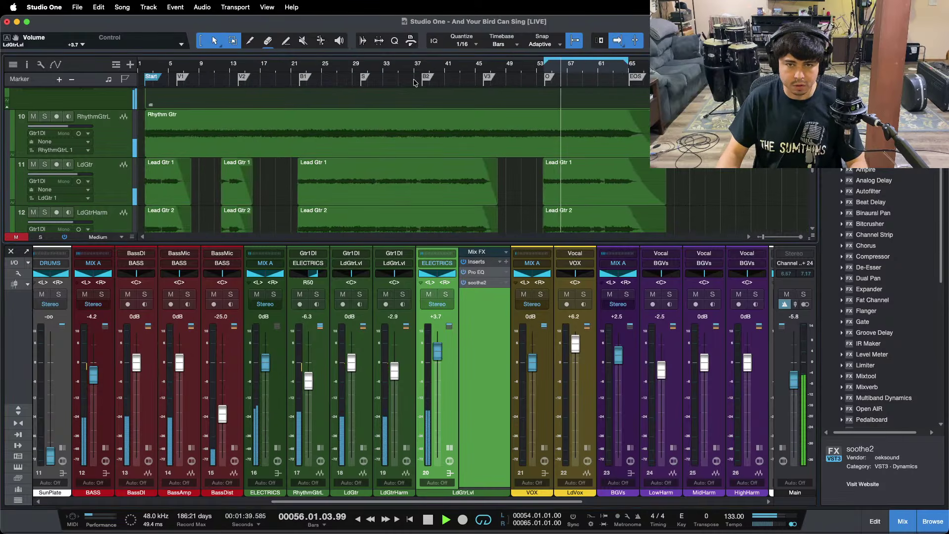
{"action": "key", "text": "F3"}
{"action": "left_click", "coordinate": [208, 65]}
{"action": "left_click_drag", "start_coordinate": [208, 66], "coordinate": [278, 91]}
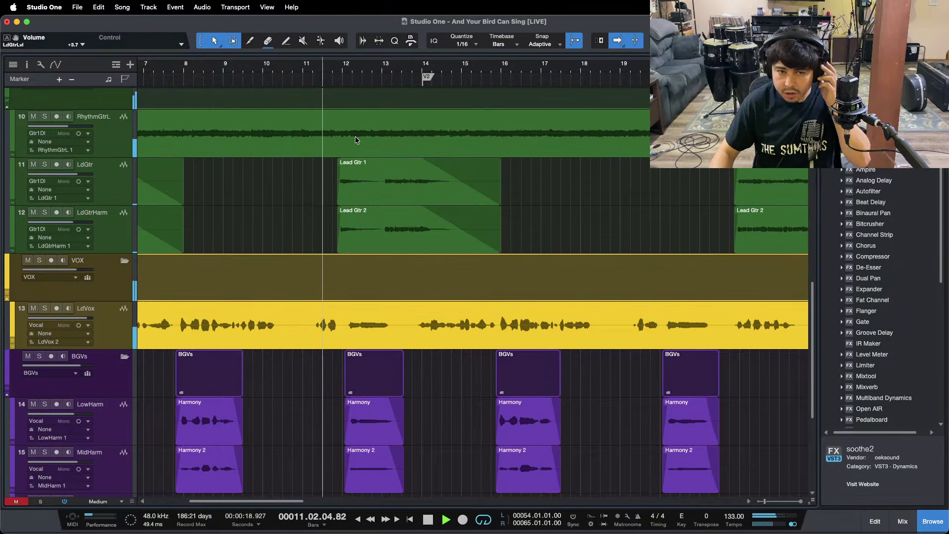
Raise the LdGtrLvl bus fader to +4.2 dB while the second lead guitar clip plays
{"action": "key", "text": "f"}
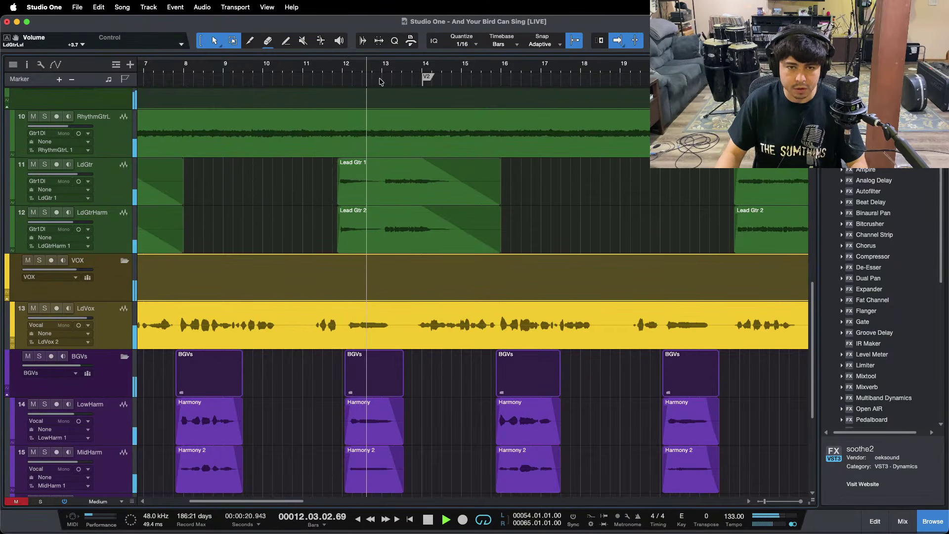
{"action": "left_click_drag", "start_coordinate": [381, 73], "coordinate": [470, 64]}
{"action": "key", "text": "F3"}
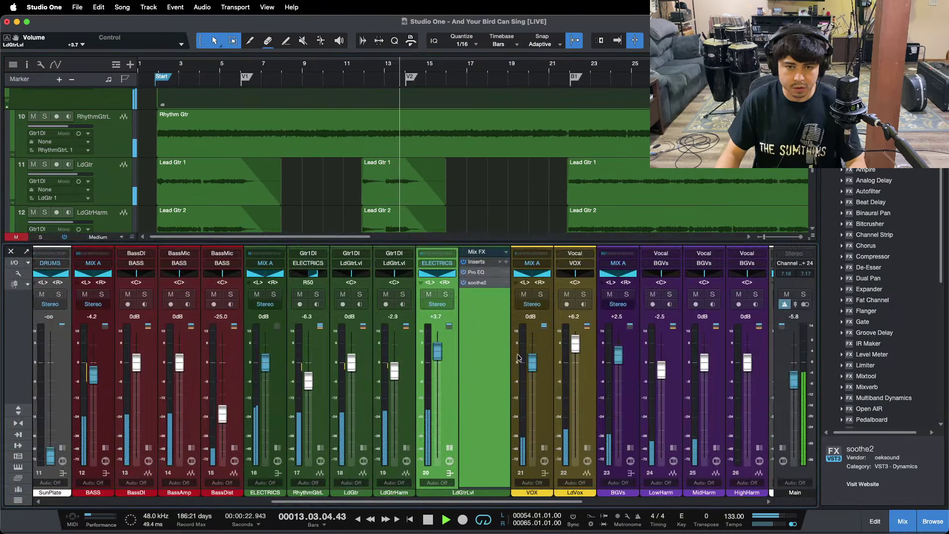
{"action": "key", "text": "f"}
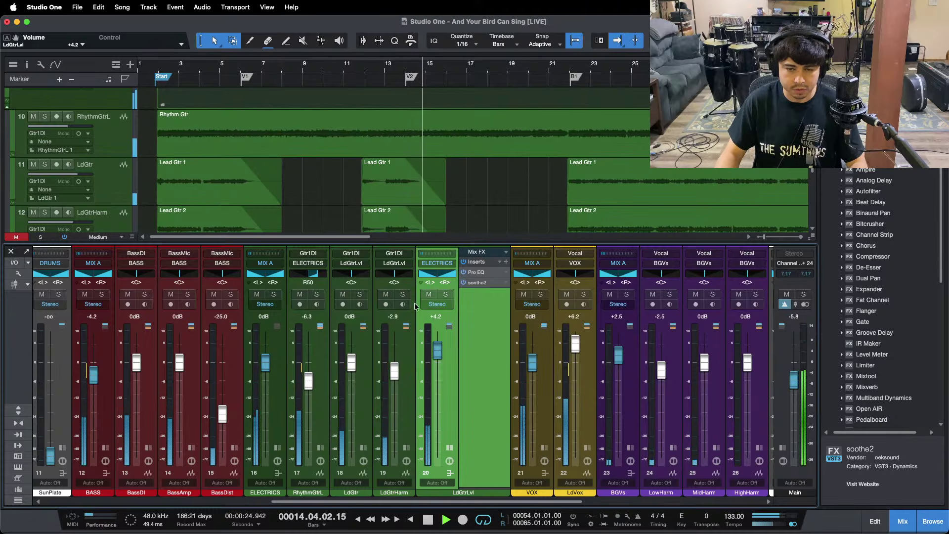
Play the mix from about bar 5 and lower the LdGtrLvl bus fader to +3.3 dB
{"action": "key", "text": "F3"}
{"action": "left_click", "coordinate": [216, 69]}
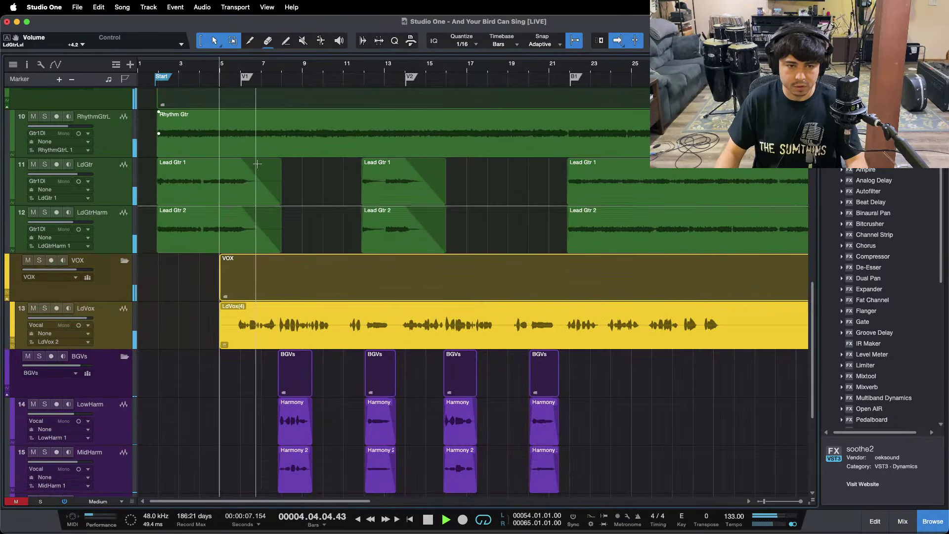
{"action": "key", "text": "F3"}
{"action": "left_click_drag", "start_coordinate": [439, 356], "coordinate": [436, 357]}
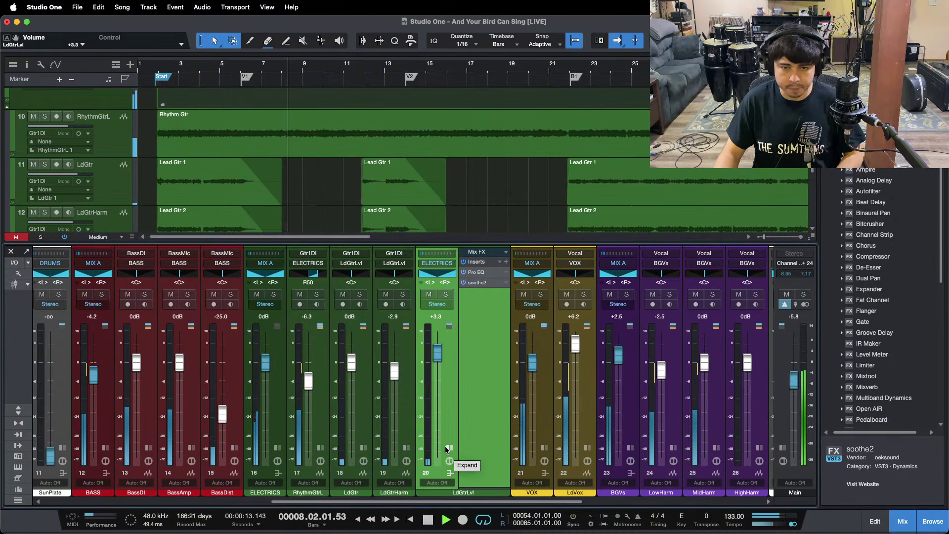
{"action": "left_click", "coordinate": [515, 524]}
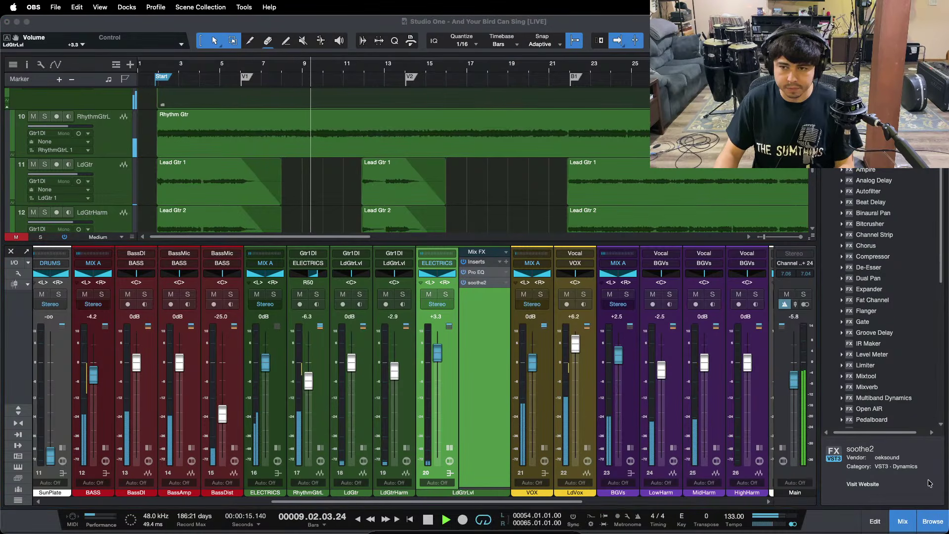
{"action": "left_click", "coordinate": [896, 484]}
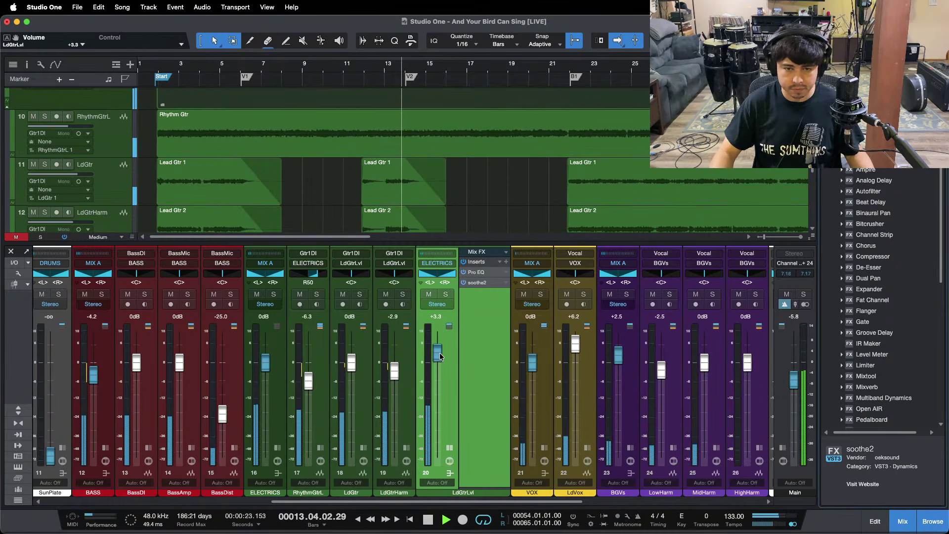
Replay the second lead guitar clip in the full mix and examine soothe2's reduction on the LdGtrLvl bus
{"action": "left_click", "coordinate": [477, 283]}
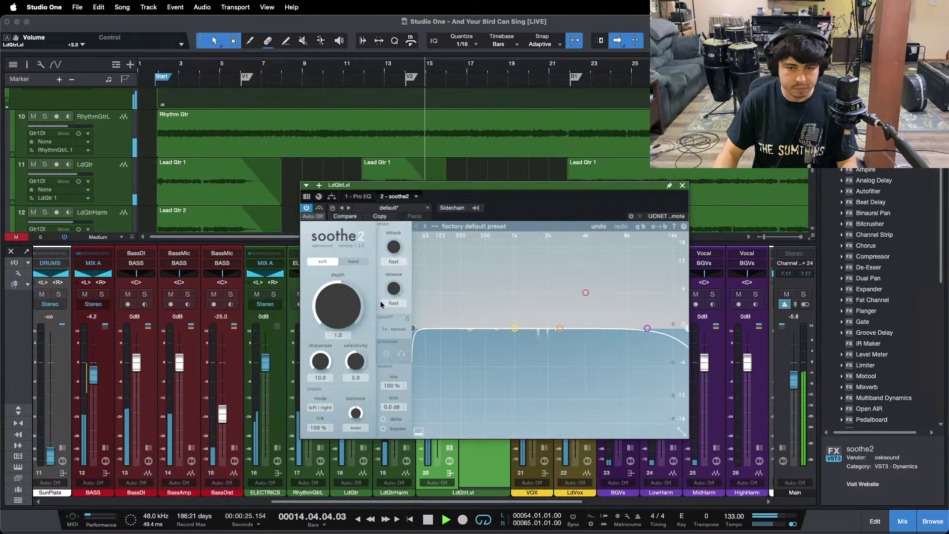
{"action": "left_click", "coordinate": [377, 66]}
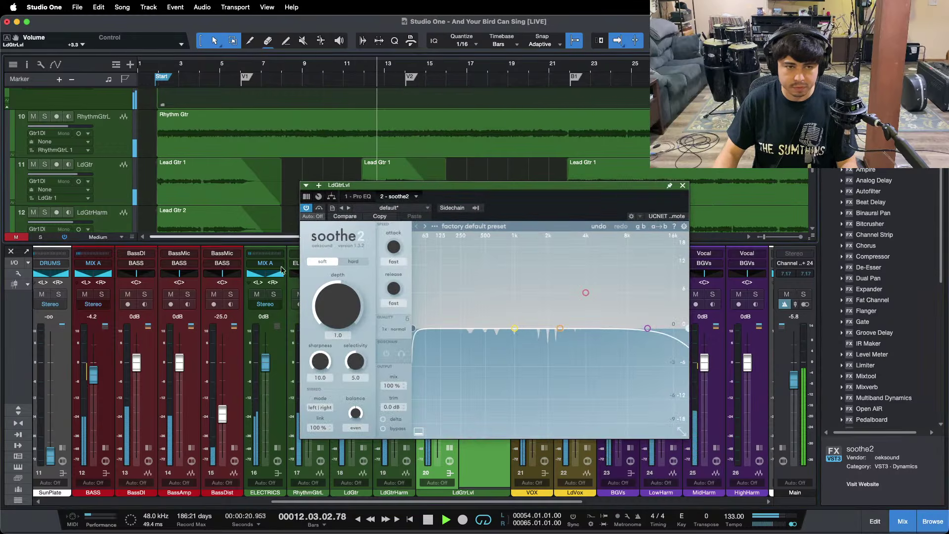
{"action": "left_click", "coordinate": [683, 186]}
Solo the LdGtrLvl bus, play from bar 12 and raise soothe2's depth to 1.2
{"action": "key", "text": "s"}
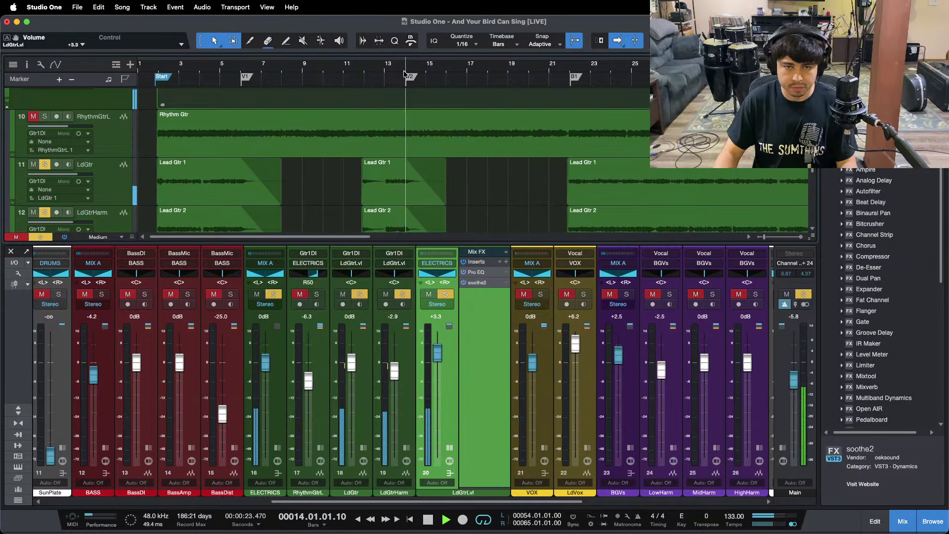
{"action": "left_click_drag", "start_coordinate": [405, 66], "coordinate": [437, 76]}
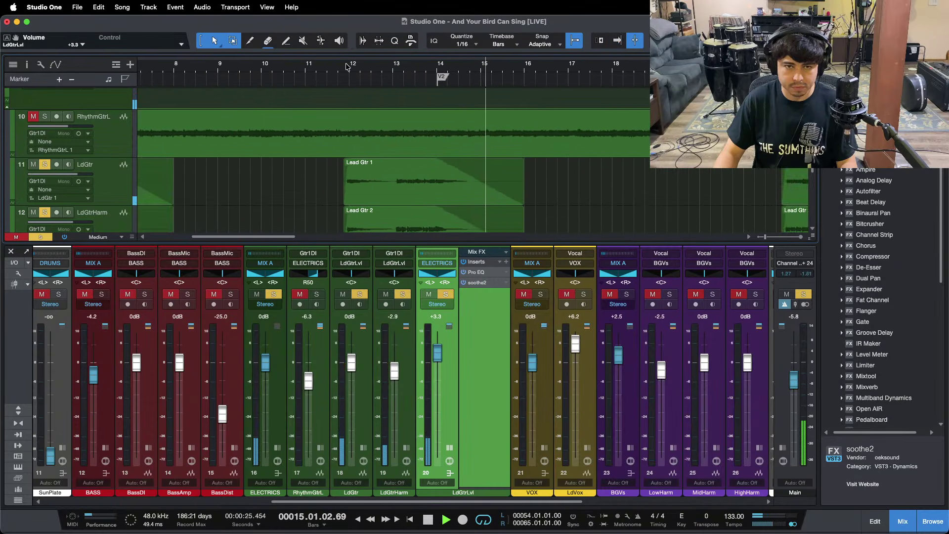
{"action": "key", "text": "f"}
{"action": "left_click", "coordinate": [346, 66]}
{"action": "left_click", "coordinate": [484, 282]}
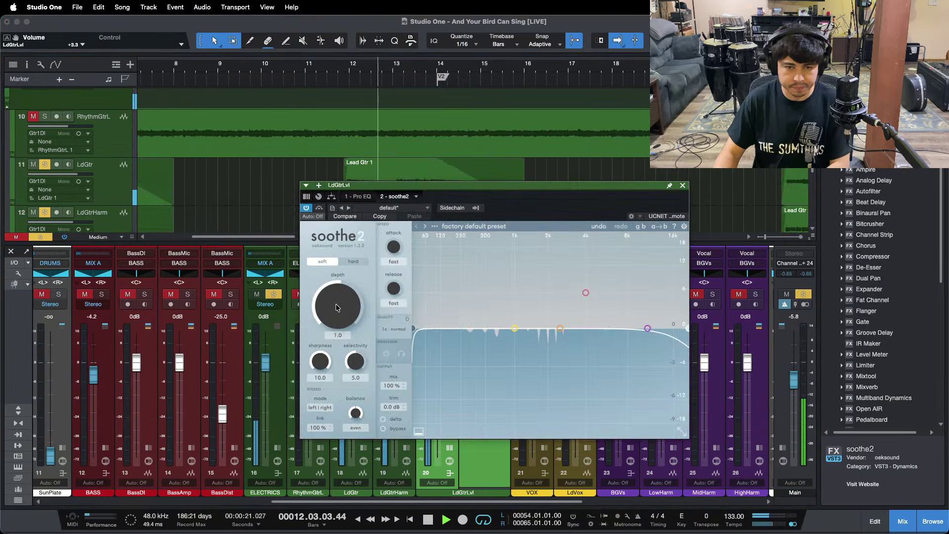
{"action": "left_click_drag", "start_coordinate": [338, 308], "coordinate": [335, 305]}
Play the soloed lead guitars from bar 12 and from about bar 54 to check soothe2's reduction
{"action": "key", "text": "space"}
{"action": "key", "text": "space"}
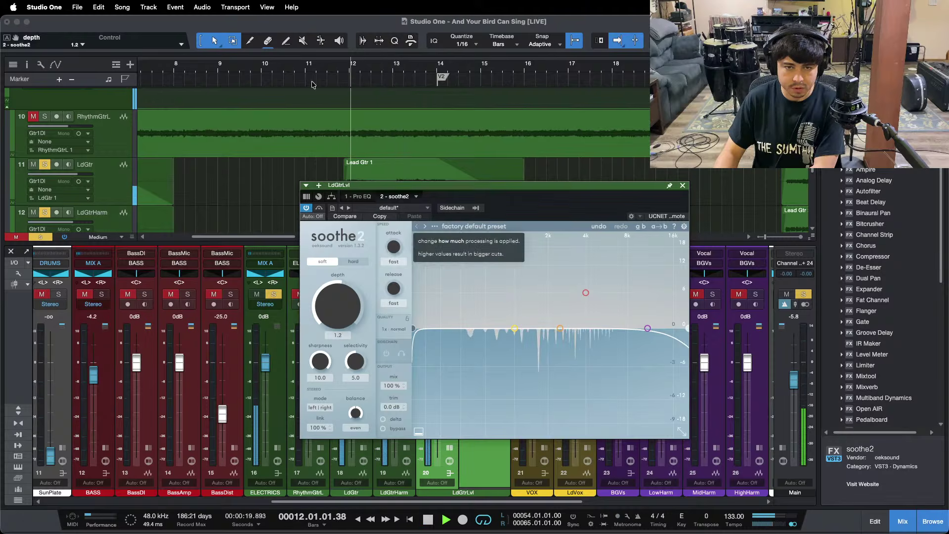
{"action": "left_click_drag", "start_coordinate": [311, 66], "coordinate": [316, 42]}
{"action": "left_click", "coordinate": [544, 67]}
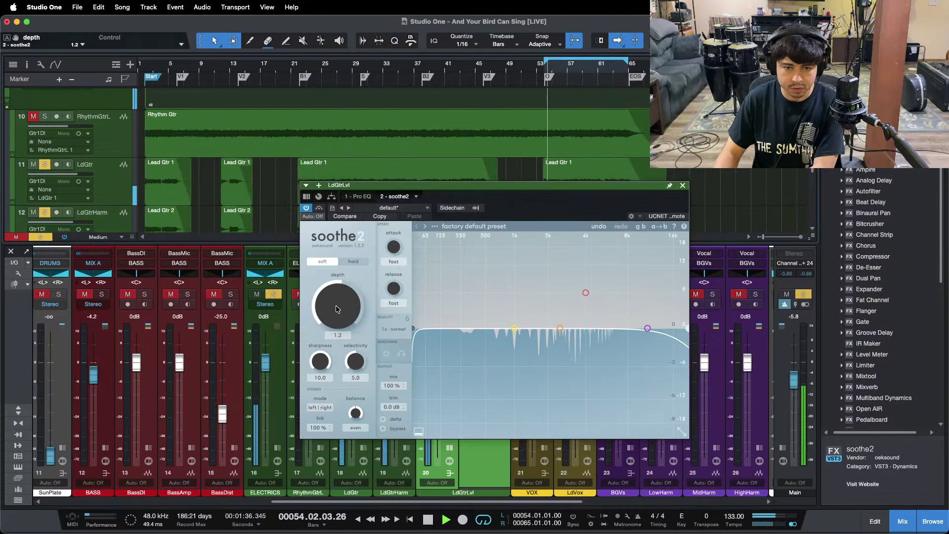
Raise soothe2's depth to 1.5 on the LdGtrLvl bus, clear the solo and close the plug-in window
{"action": "scroll", "coordinate": [336, 309], "scroll_direction": "up", "scroll_amount": 3}
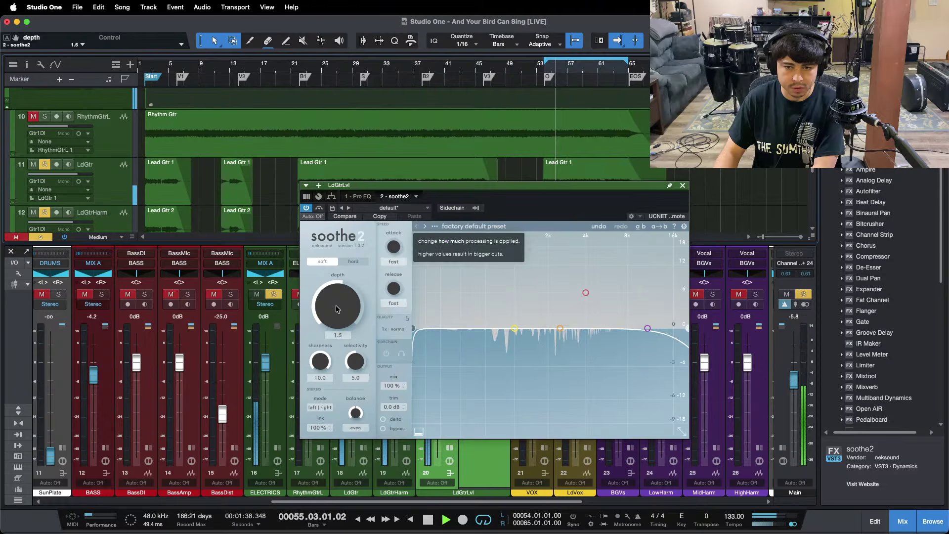
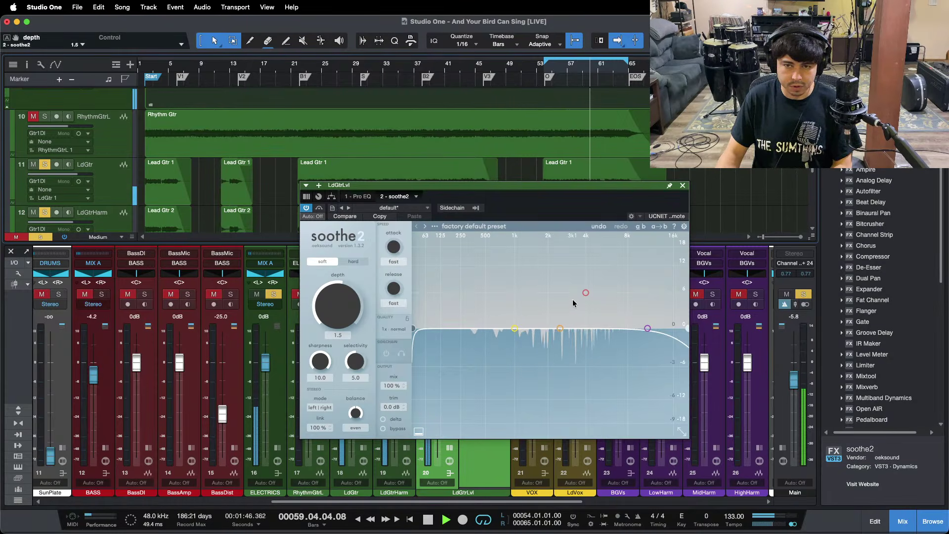
{"action": "key", "text": "shift+s"}
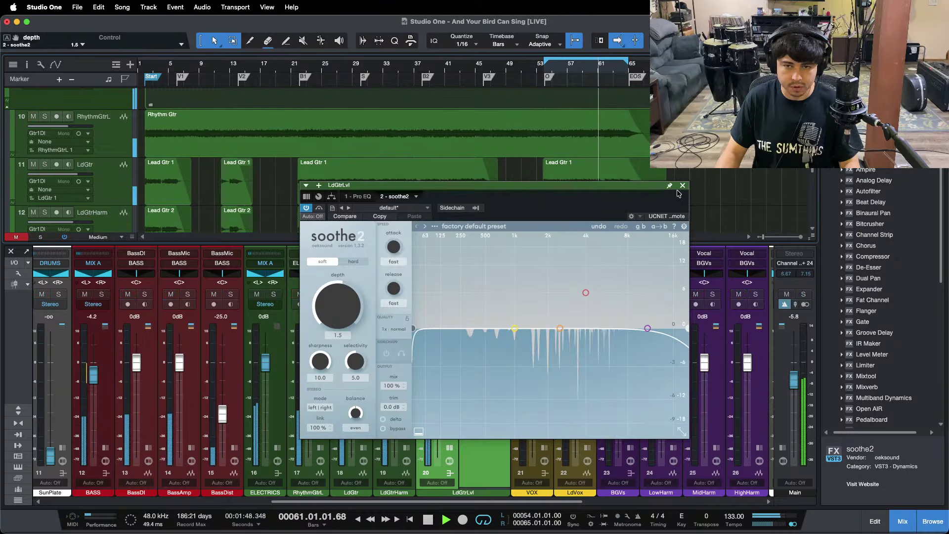
{"action": "left_click", "coordinate": [682, 186]}
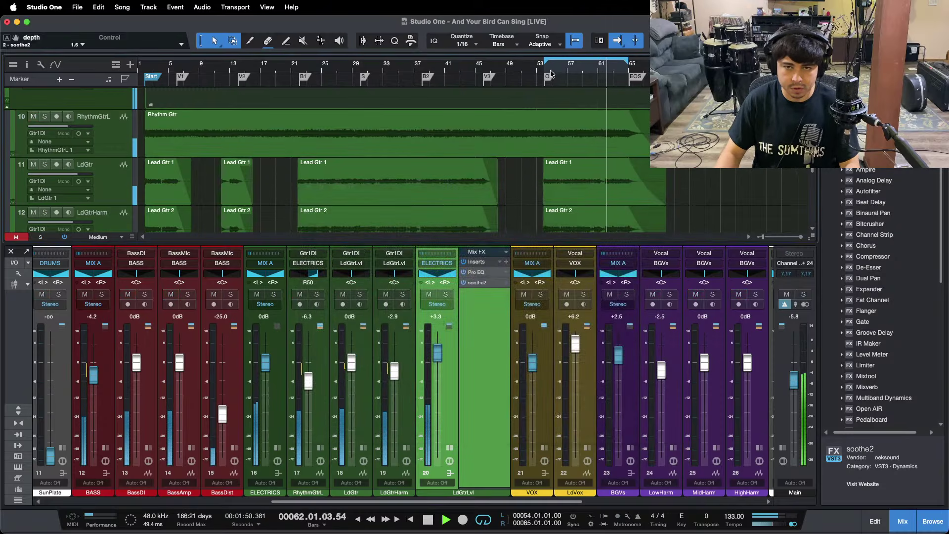
Play the full mix from about bar 53 and raise the LdGtrLvl bus fader to +3.7 dB
{"action": "left_click", "coordinate": [531, 63]}
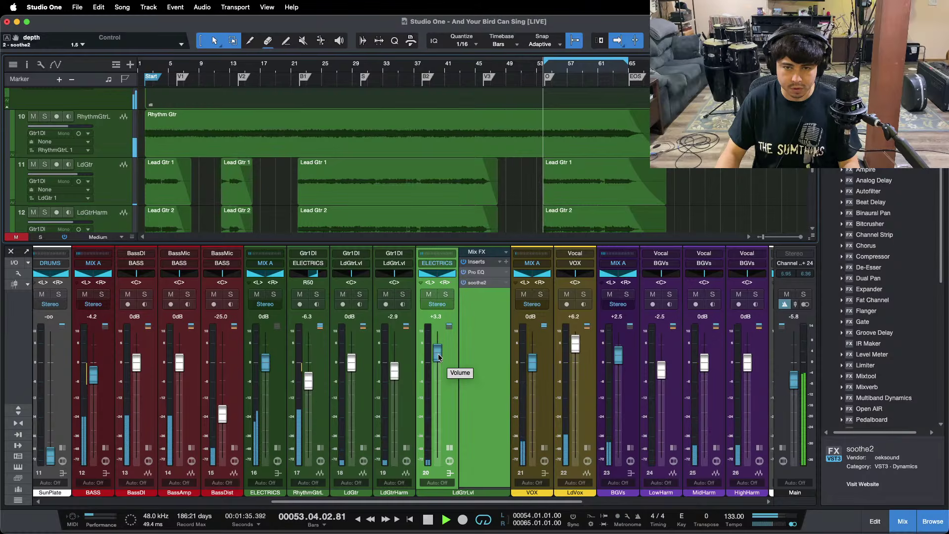
{"action": "scroll", "coordinate": [439, 357], "scroll_direction": "up", "scroll_amount": 2}
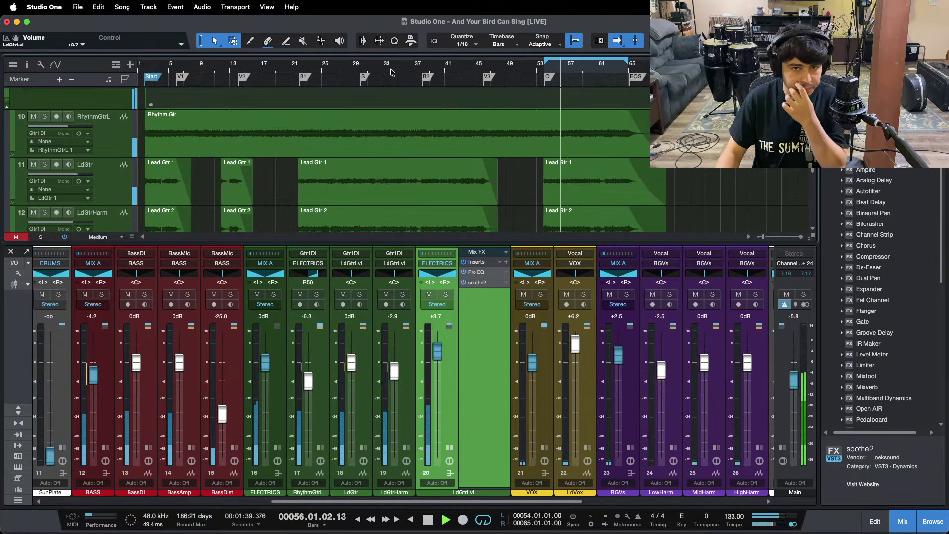
{"action": "left_click", "coordinate": [538, 69]}
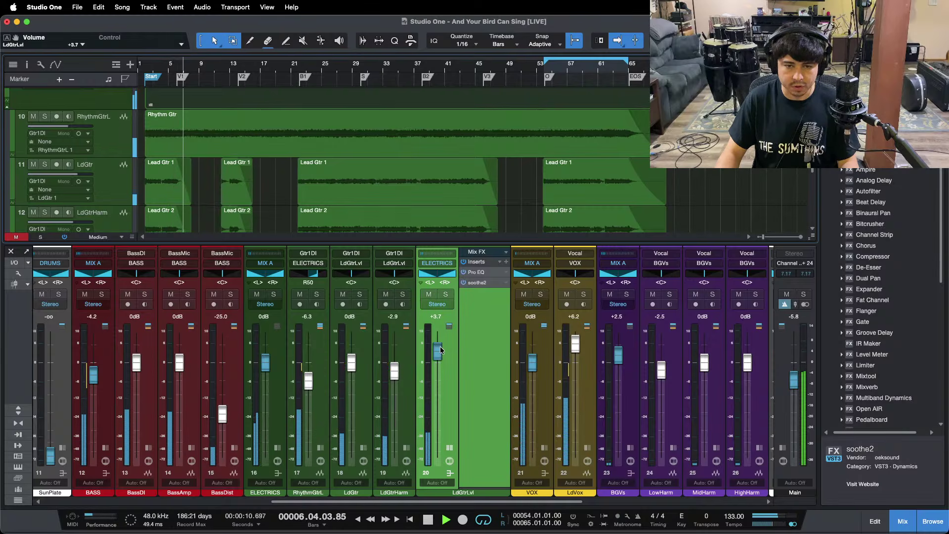
Play the mix from the start and briefly solo the reference mix track to compare the lead guitar level
{"action": "key", "text": "F3"}
{"action": "left_click_drag", "start_coordinate": [142, 64], "coordinate": [251, 111]}
{"action": "left_click", "coordinate": [244, 65]}
{"action": "left_click_drag", "start_coordinate": [246, 65], "coordinate": [148, 22]}
{"action": "key", "text": "F3"}
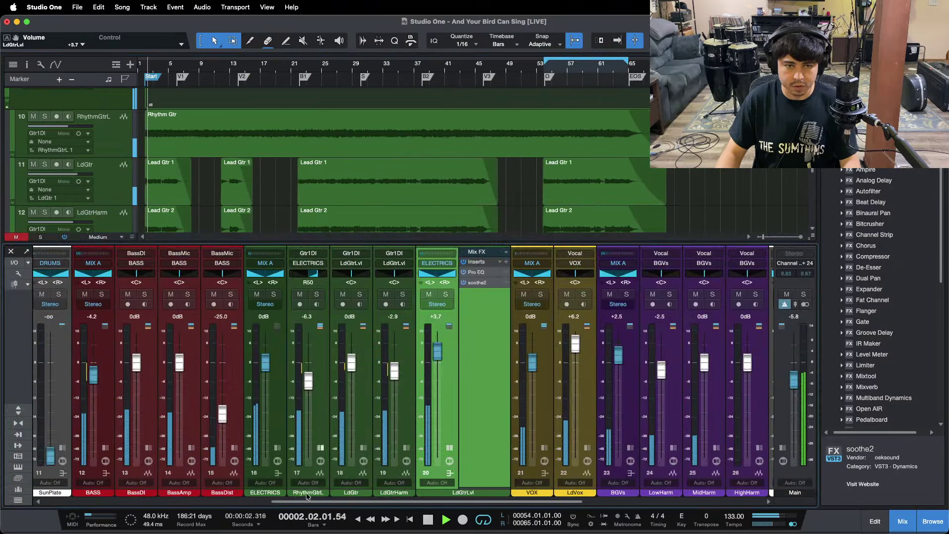
{"action": "left_click_drag", "start_coordinate": [346, 501], "coordinate": [632, 304]}
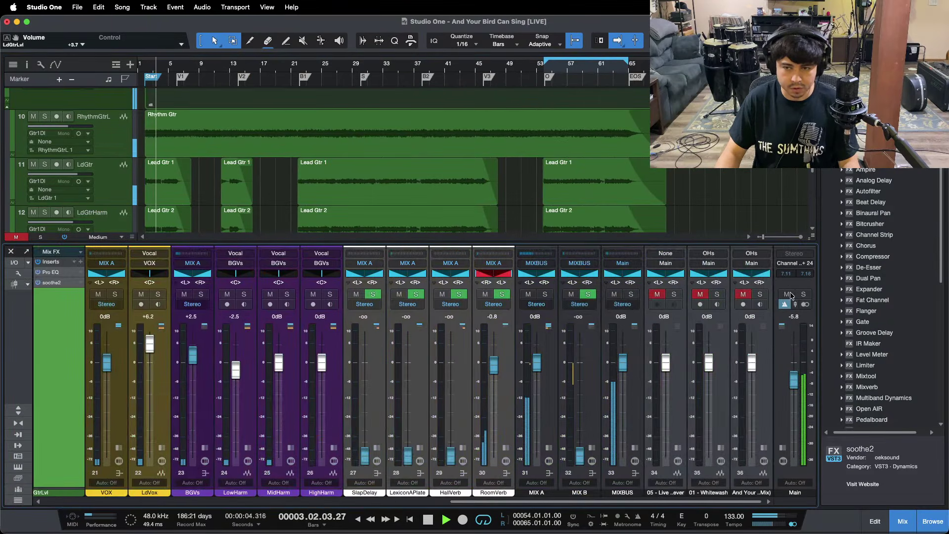
{"action": "left_click", "coordinate": [761, 295]}
{"action": "left_click", "coordinate": [762, 295]}
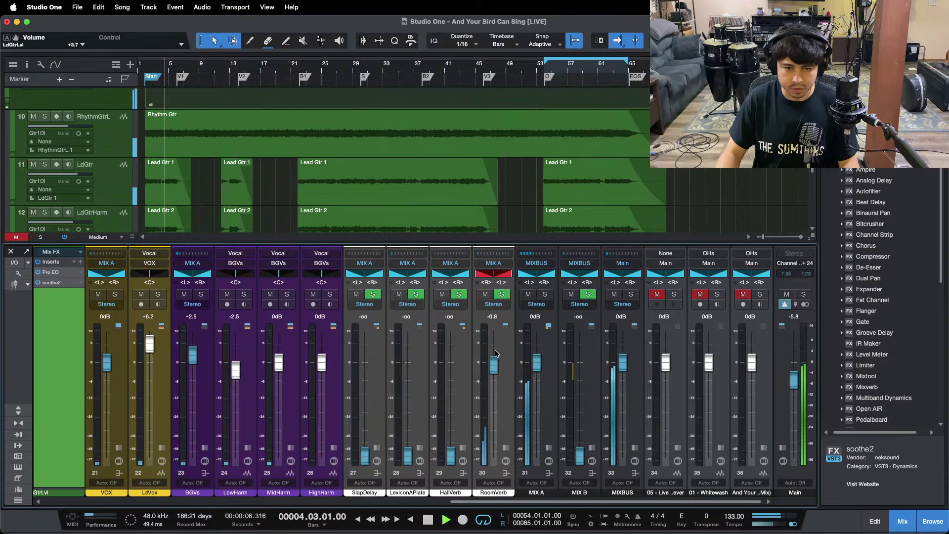
Raise the LdGtrLvl bus fader to +4.2 dB and compare the mix against the soloed reference track around bar 21
{"action": "left_click_drag", "start_coordinate": [530, 501], "coordinate": [397, 502]}
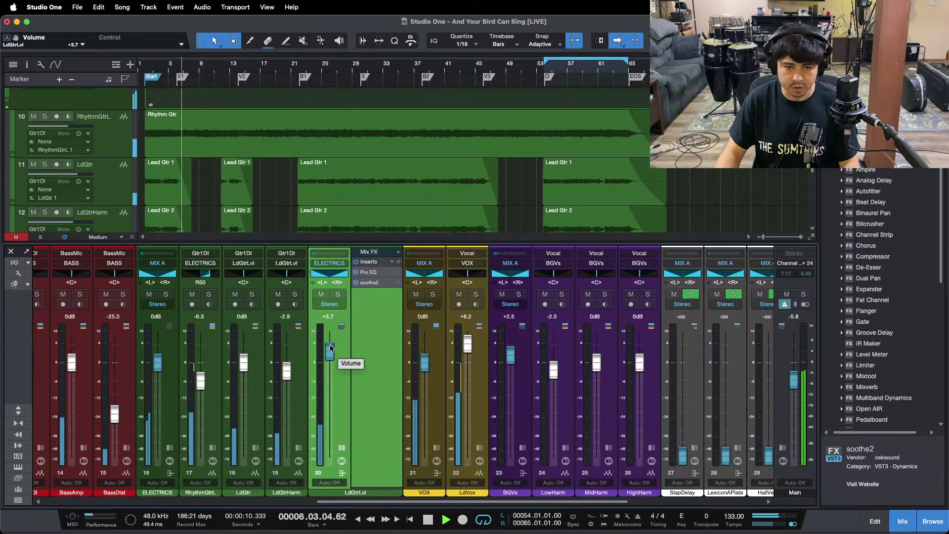
{"action": "left_click_drag", "start_coordinate": [331, 347], "coordinate": [330, 345]}
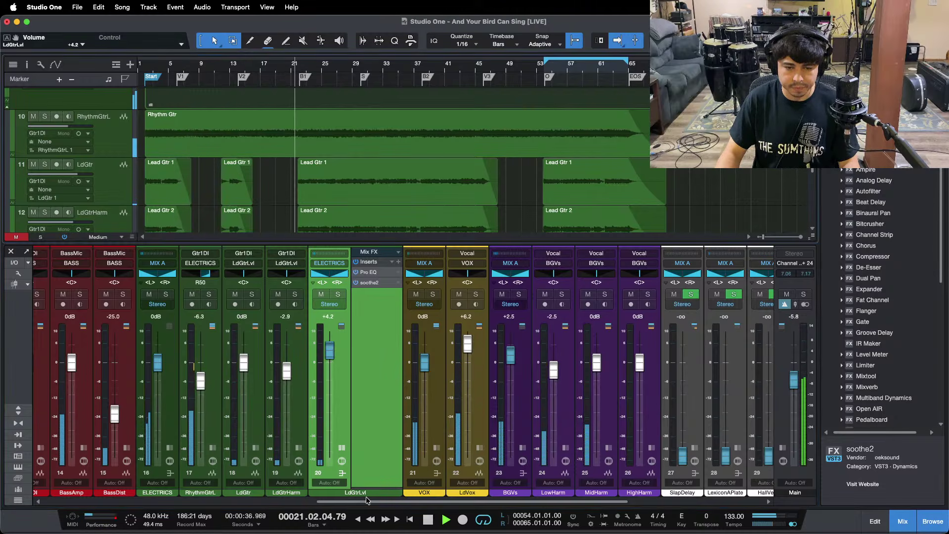
{"action": "left_click_drag", "start_coordinate": [367, 500], "coordinate": [500, 500]}
{"action": "left_click", "coordinate": [760, 295]}
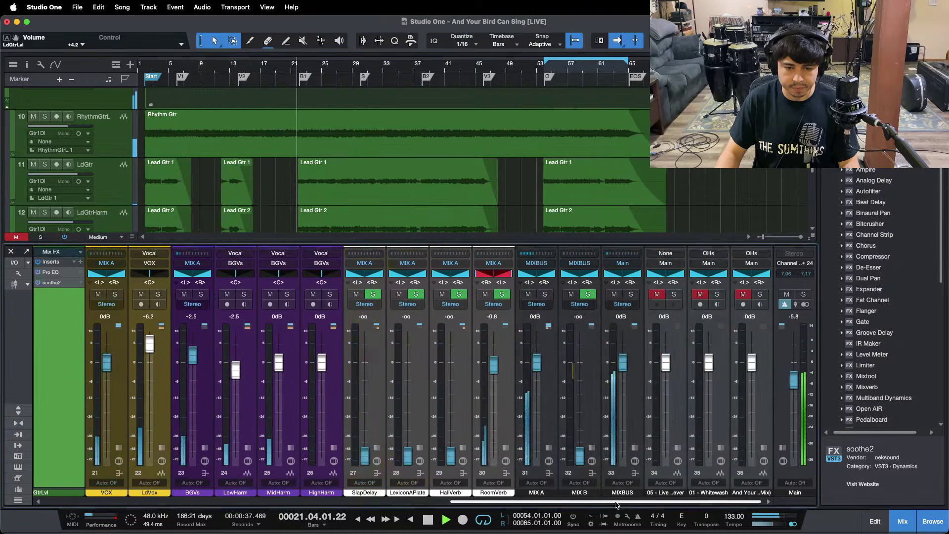
{"action": "left_click", "coordinate": [761, 295]}
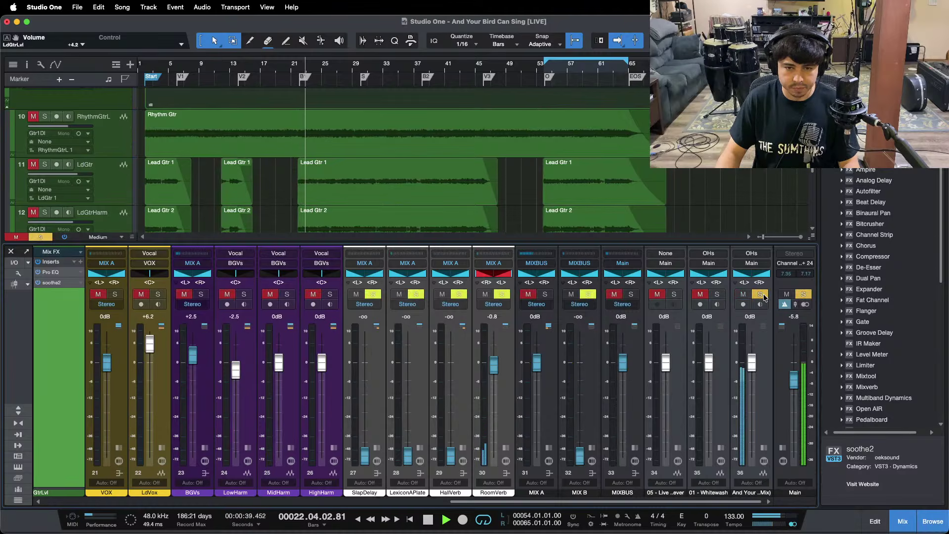
{"action": "left_click_drag", "start_coordinate": [512, 503], "coordinate": [362, 502]}
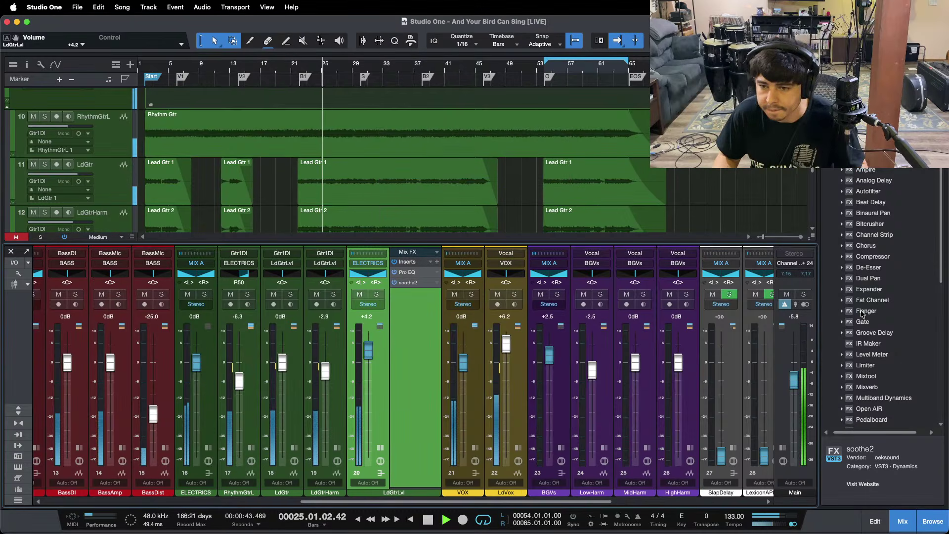
Insert Mixtool on the LdGtrLvl bus, bypass it, show its Bypass automation and move its window clear of the arrangement
{"action": "scroll", "coordinate": [865, 346], "scroll_direction": "down", "scroll_amount": 1}
{"action": "left_click_drag", "start_coordinate": [865, 365], "coordinate": [414, 296]}
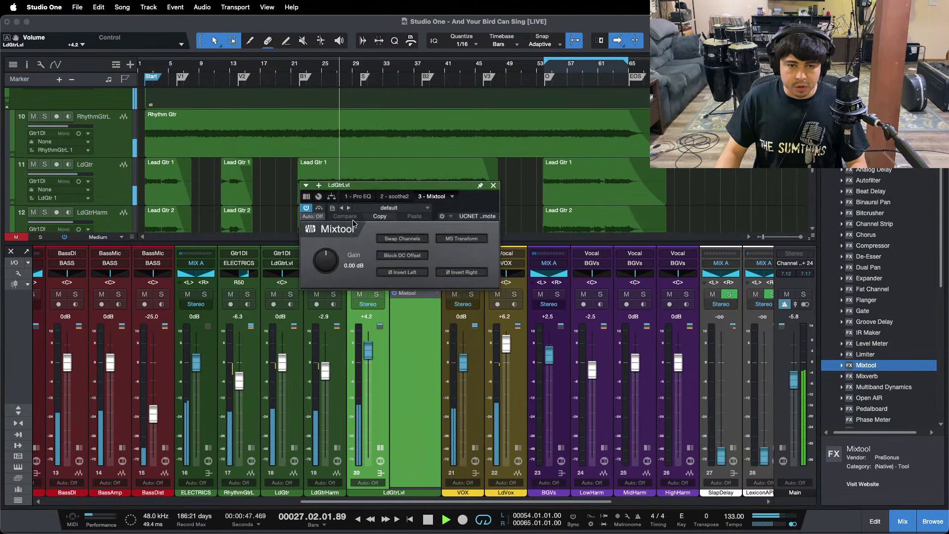
{"action": "left_click", "coordinate": [322, 208]}
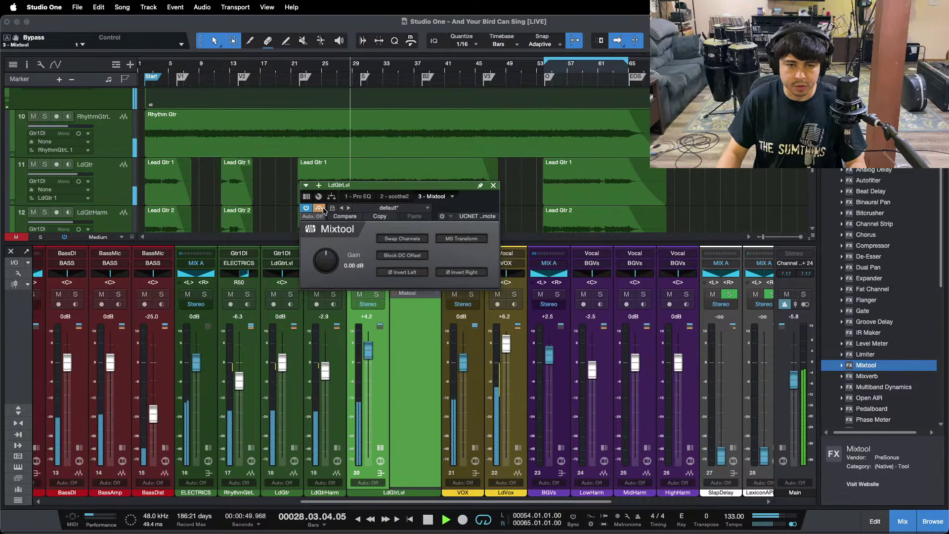
{"action": "left_click", "coordinate": [6, 39]}
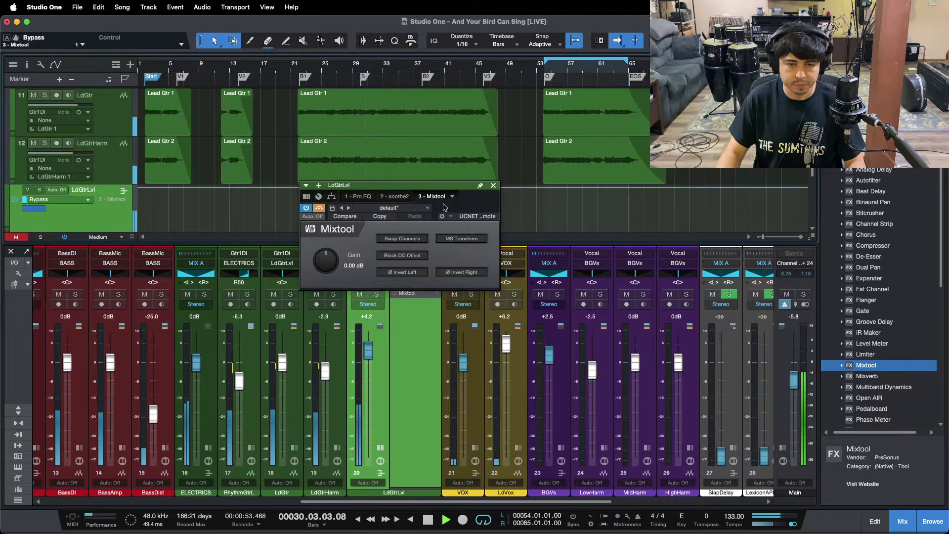
{"action": "left_click_drag", "start_coordinate": [395, 185], "coordinate": [549, 331]}
{"action": "key", "text": "space"}
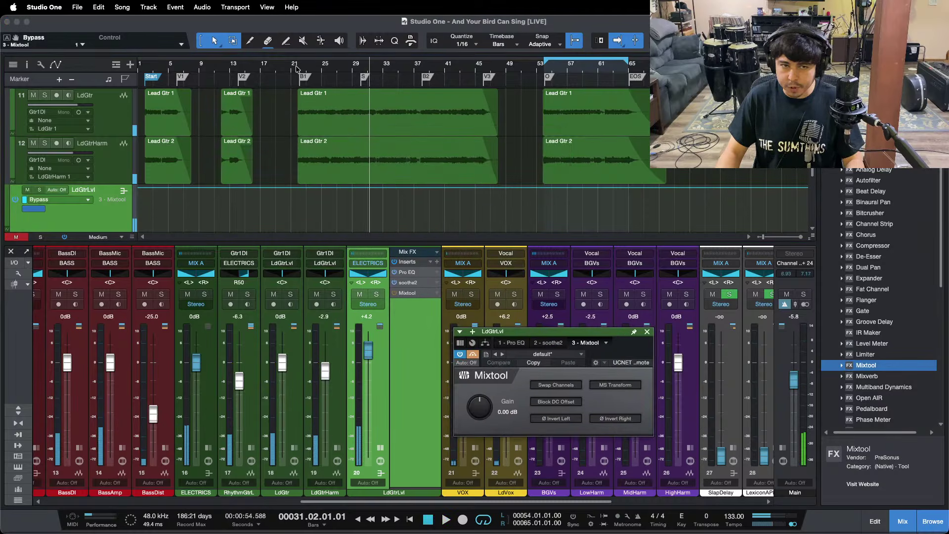
Add Bypass automation points at bar 21 and about bar 30, and switch the bypass off between them
{"action": "left_click_drag", "start_coordinate": [295, 68], "coordinate": [339, 191]}
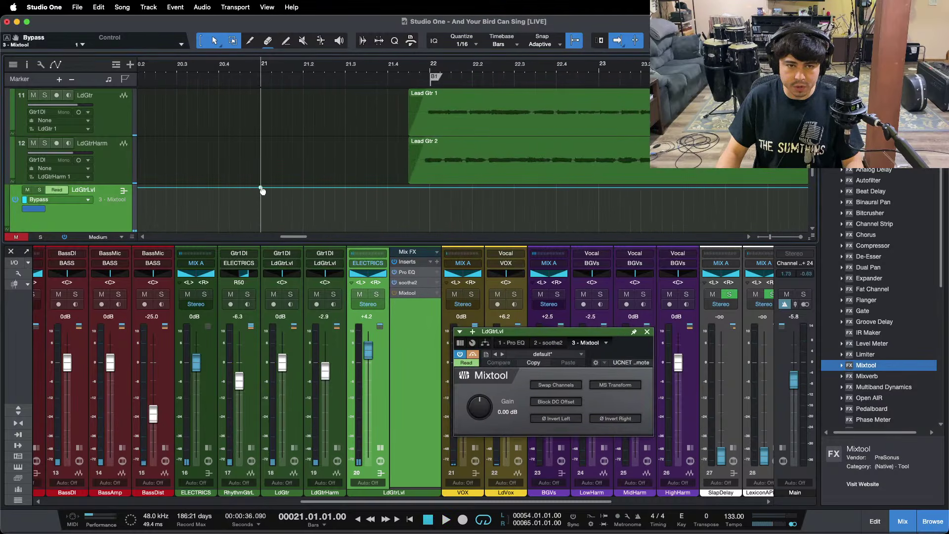
{"action": "left_click_drag", "start_coordinate": [298, 67], "coordinate": [456, 78]}
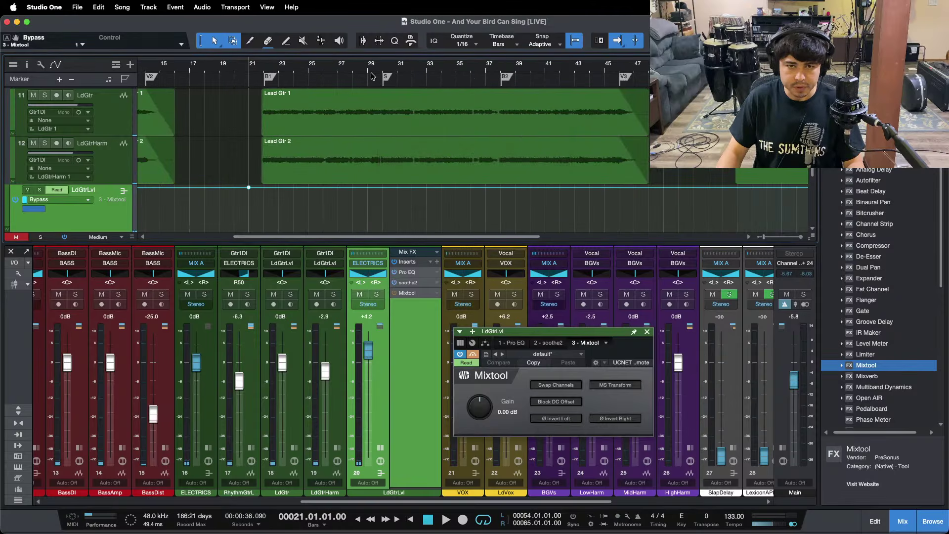
{"action": "left_click_drag", "start_coordinate": [371, 76], "coordinate": [336, 97]}
{"action": "left_click", "coordinate": [210, 74]}
{"action": "key", "text": "space"}
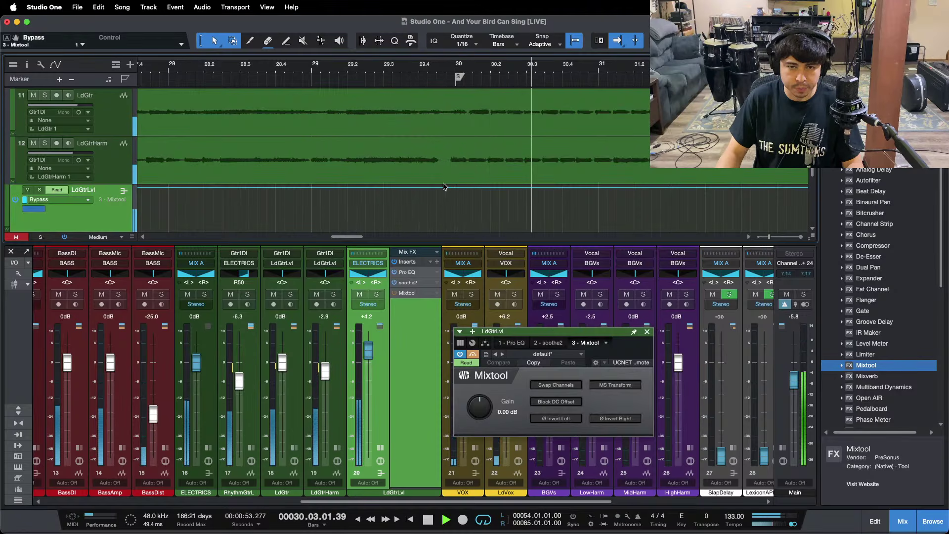
{"action": "scroll", "coordinate": [428, 65], "scroll_direction": "down", "scroll_amount": 10}
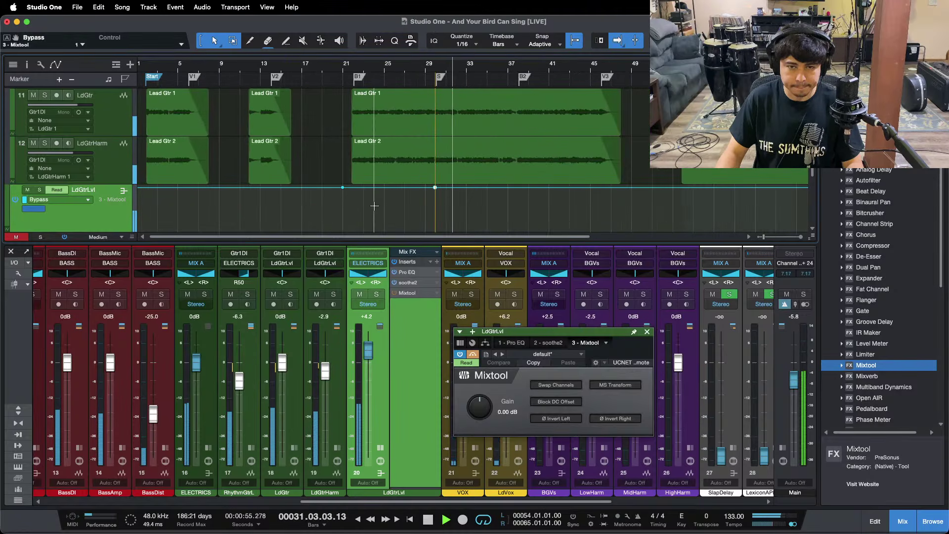
{"action": "left_click_drag", "start_coordinate": [374, 196], "coordinate": [375, 230]}
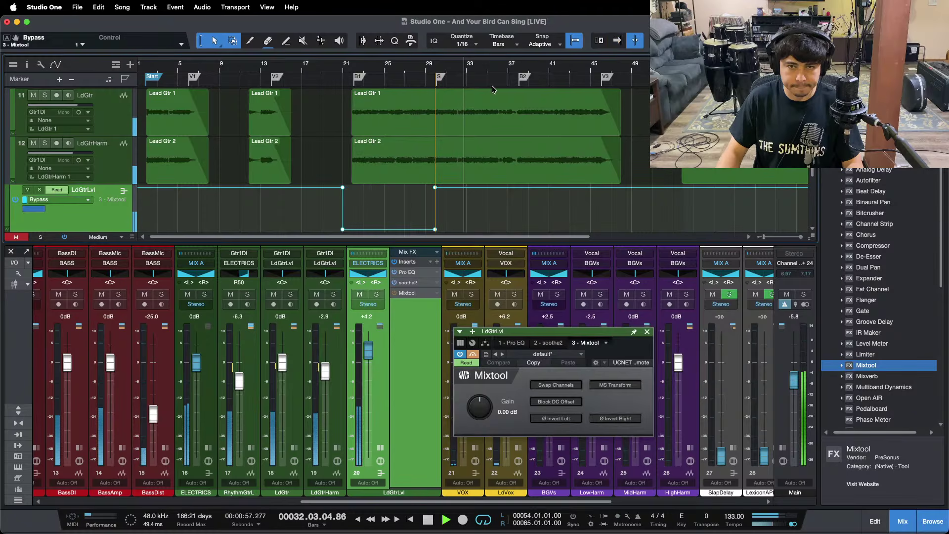
Automate Mixtool's bypass off from just before bar 38 to the lead clips' end near bar 48, and close its window
{"action": "left_click", "coordinate": [509, 68]}
{"action": "scroll", "coordinate": [509, 68], "scroll_direction": "up", "scroll_amount": 10}
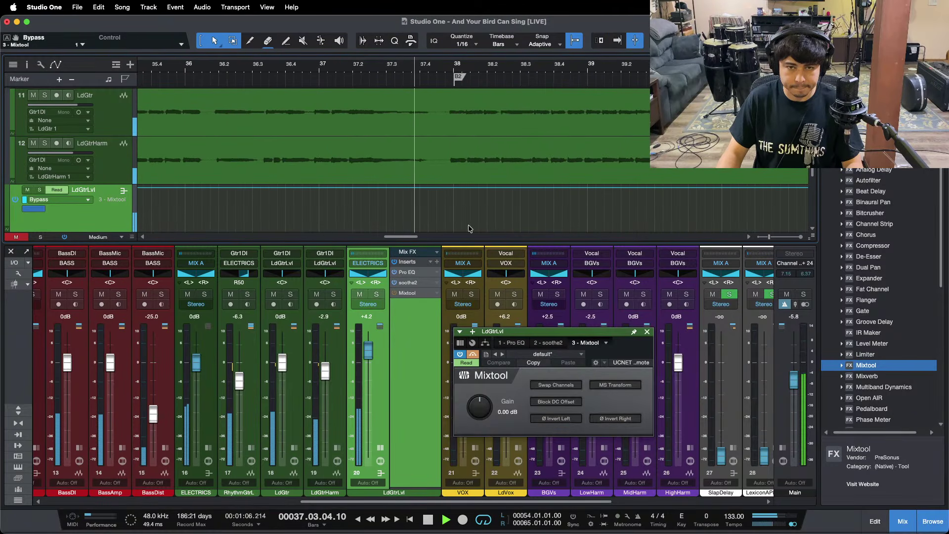
{"action": "left_click", "coordinate": [437, 190]}
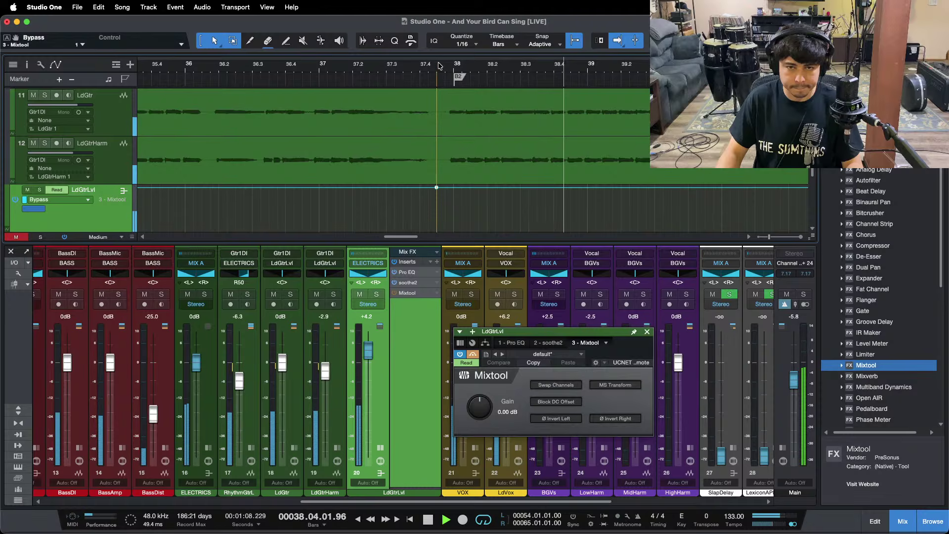
{"action": "left_click_drag", "start_coordinate": [439, 66], "coordinate": [291, 42]}
{"action": "left_click_drag", "start_coordinate": [495, 70], "coordinate": [410, 60]}
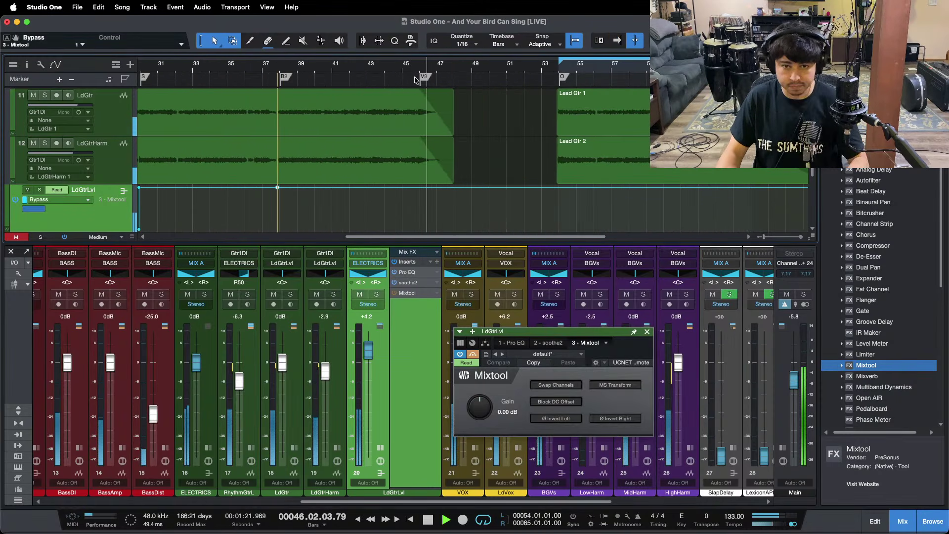
{"action": "key", "text": "f"}
{"action": "left_click", "coordinate": [453, 187]}
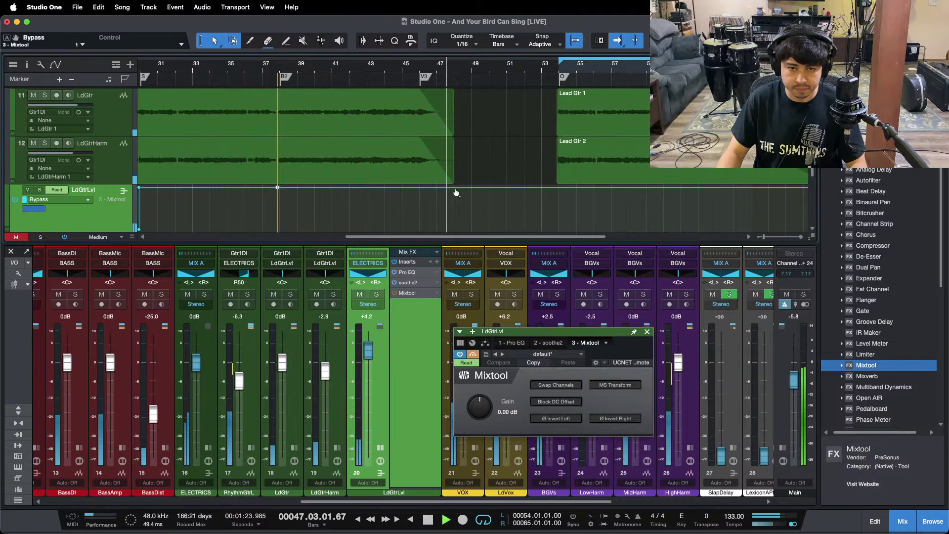
{"action": "left_click_drag", "start_coordinate": [372, 188], "coordinate": [372, 229]}
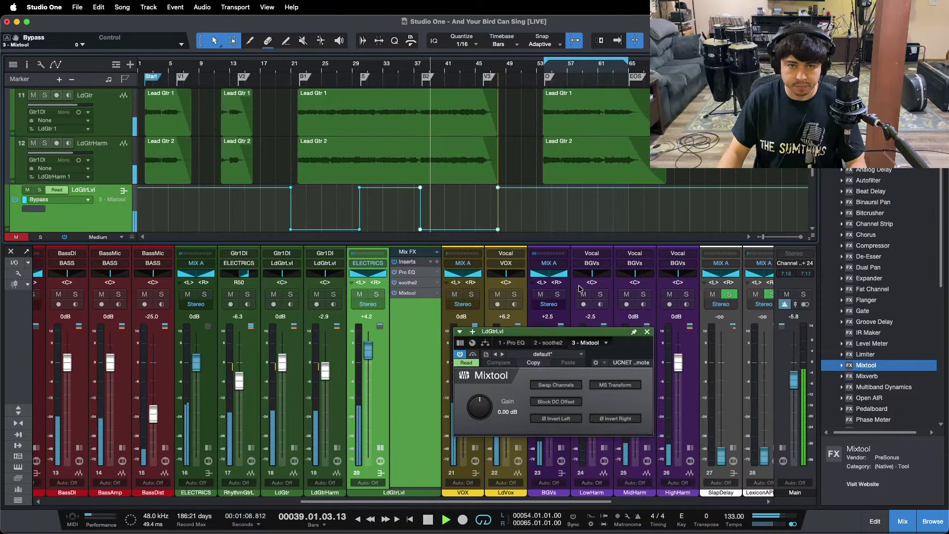
{"action": "left_click", "coordinate": [646, 332]}
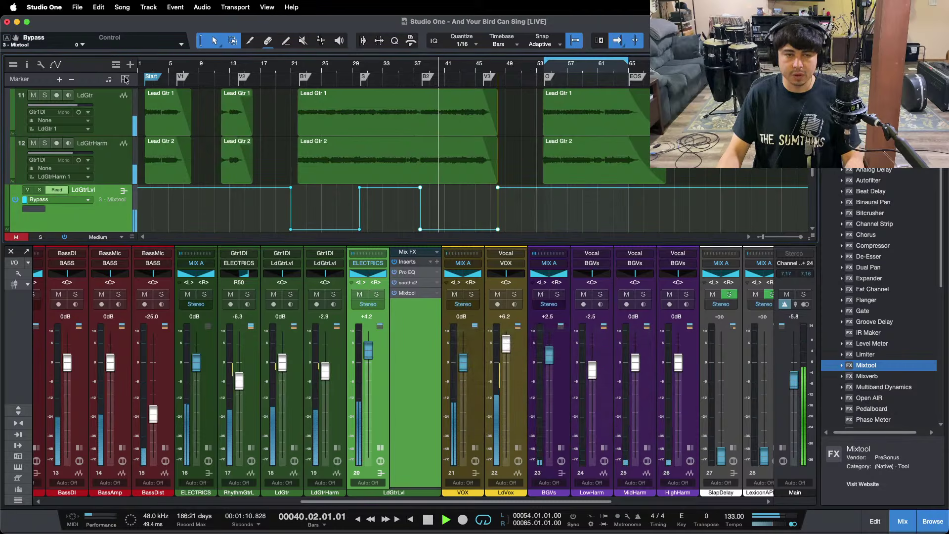
Mute the LdGtrLvl bus, solo RhythmGtrL while playing from the start, and expand the RhythmGtrL channel's inserts
{"action": "left_click", "coordinate": [146, 64]}
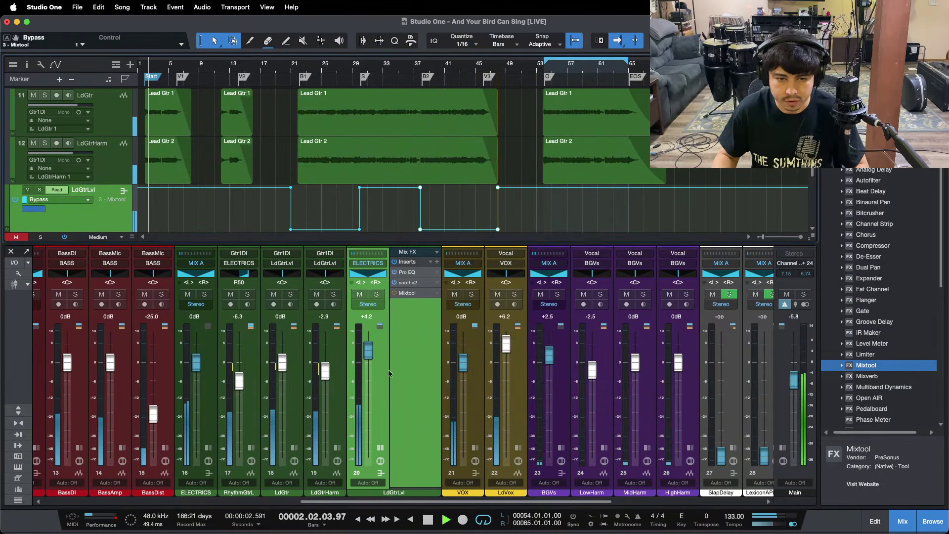
{"action": "left_click", "coordinate": [359, 295]}
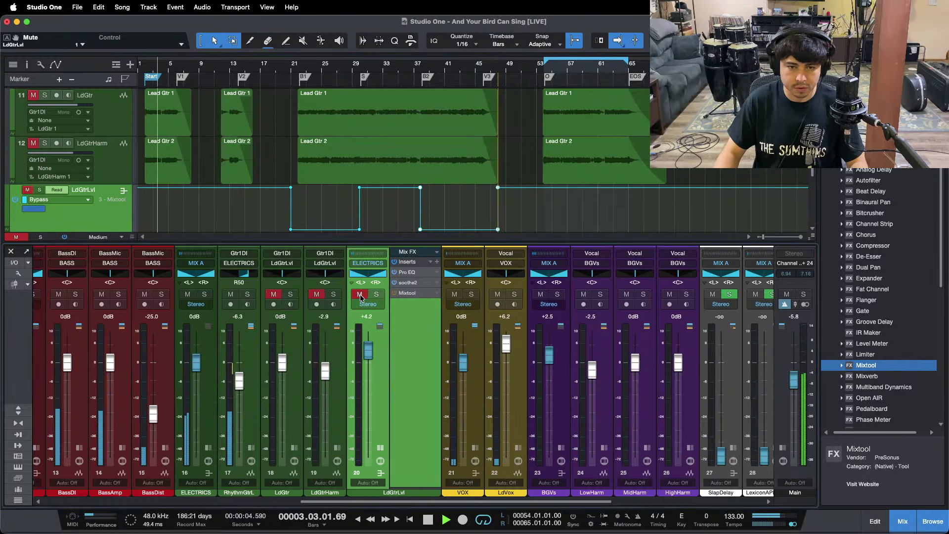
{"action": "left_click", "coordinate": [247, 294]}
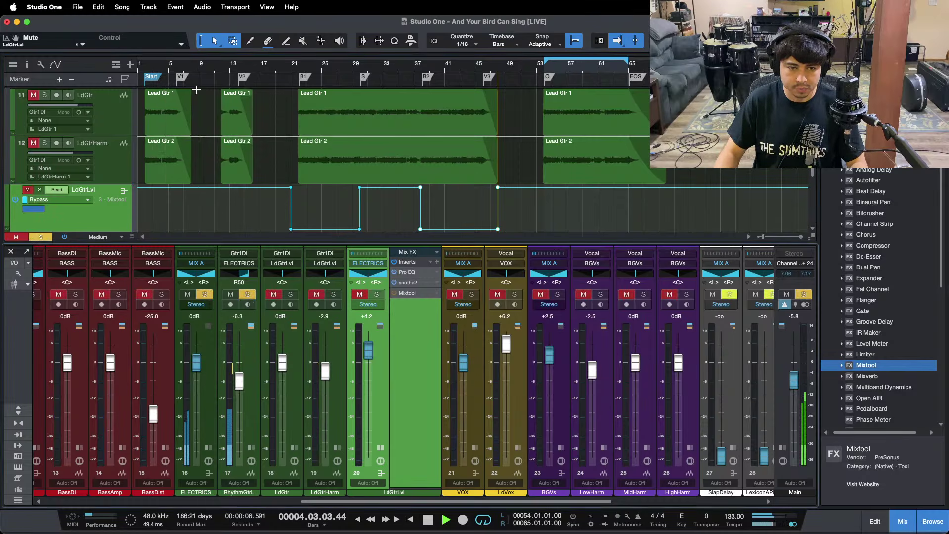
{"action": "left_click_drag", "start_coordinate": [141, 65], "coordinate": [256, 98]}
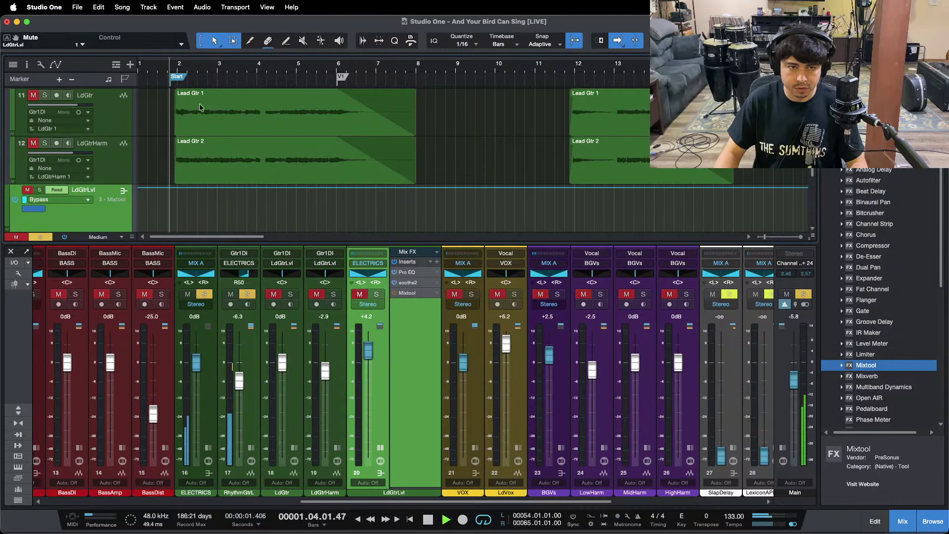
{"action": "left_click", "coordinate": [251, 448]}
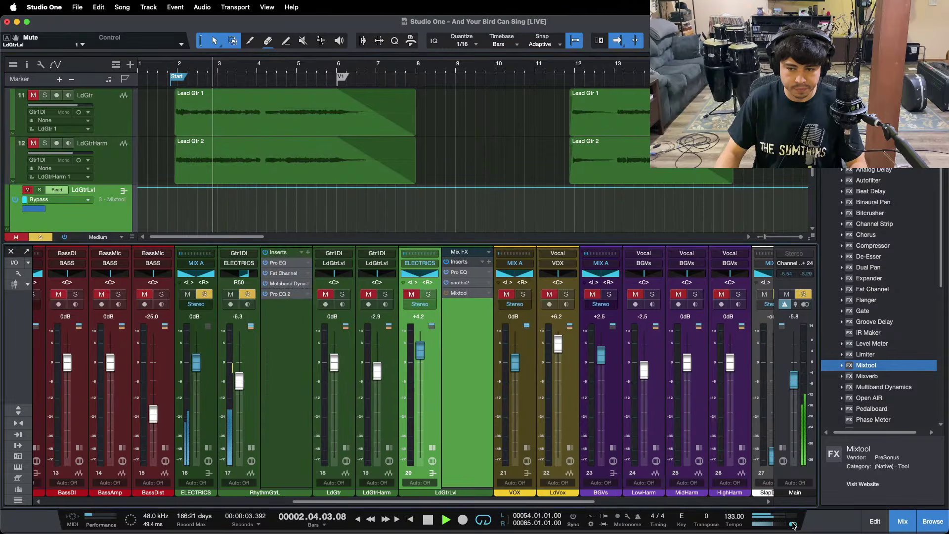
Open the RhythmGtrL channel's Pro EQ 2, set its spectrum display to FFT Curve and play the soloed rhythm guitar
{"action": "left_click", "coordinate": [282, 296]}
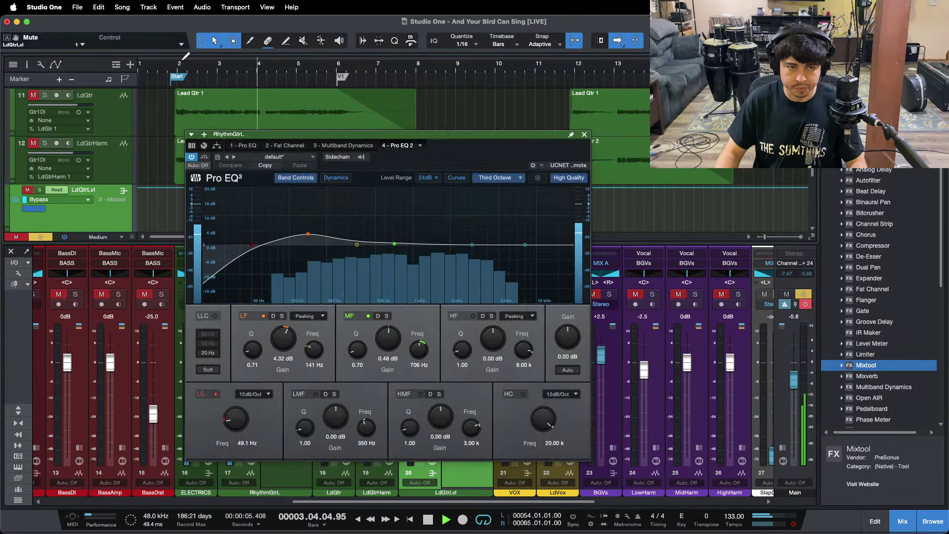
{"action": "key", "text": "space"}
{"action": "left_click", "coordinate": [479, 177]}
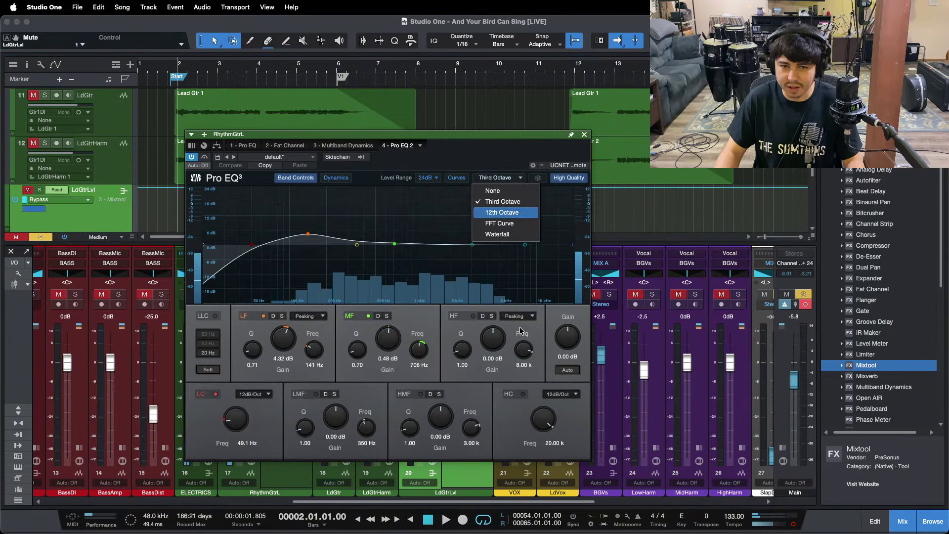
{"action": "left_click", "coordinate": [495, 231]}
{"action": "mouse_move", "coordinate": [514, 531]}
{"action": "left_click", "coordinate": [517, 514]}
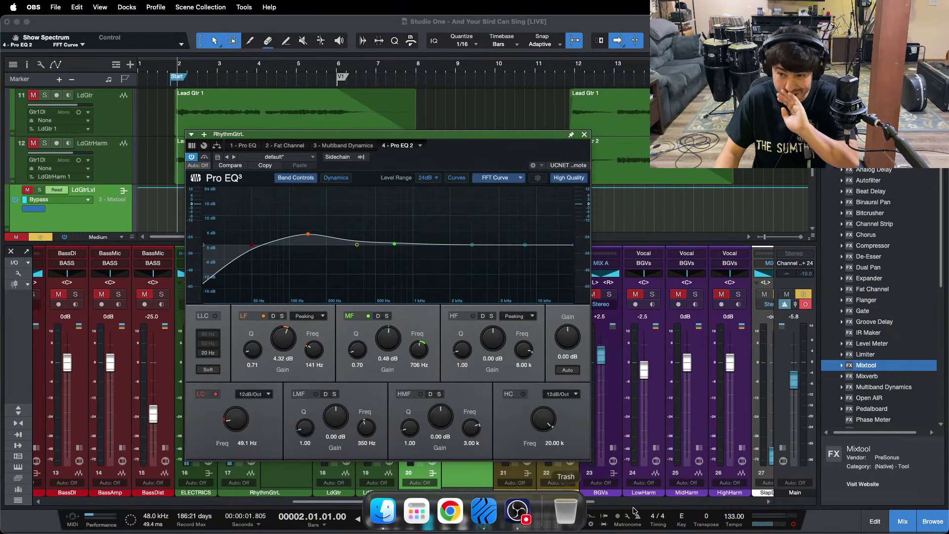
{"action": "left_click", "coordinate": [921, 471]}
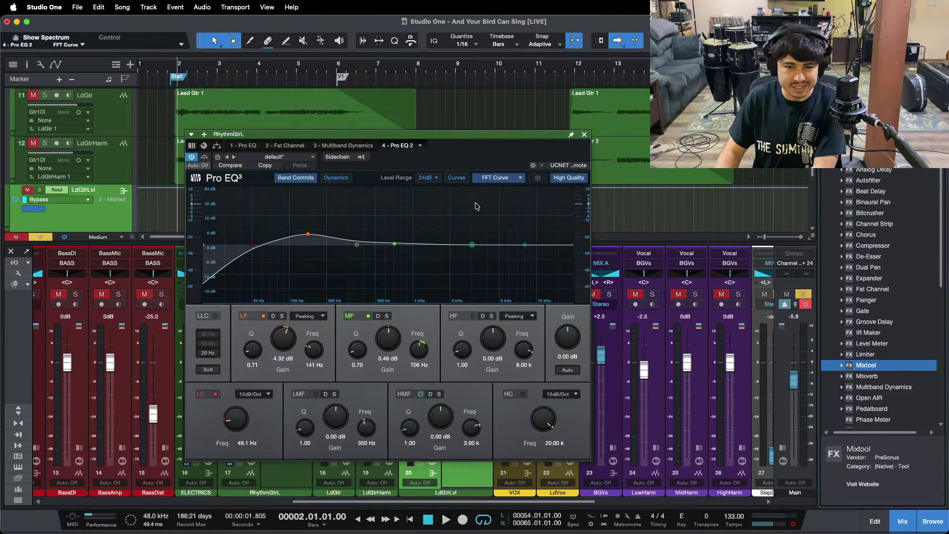
{"action": "key", "text": "space"}
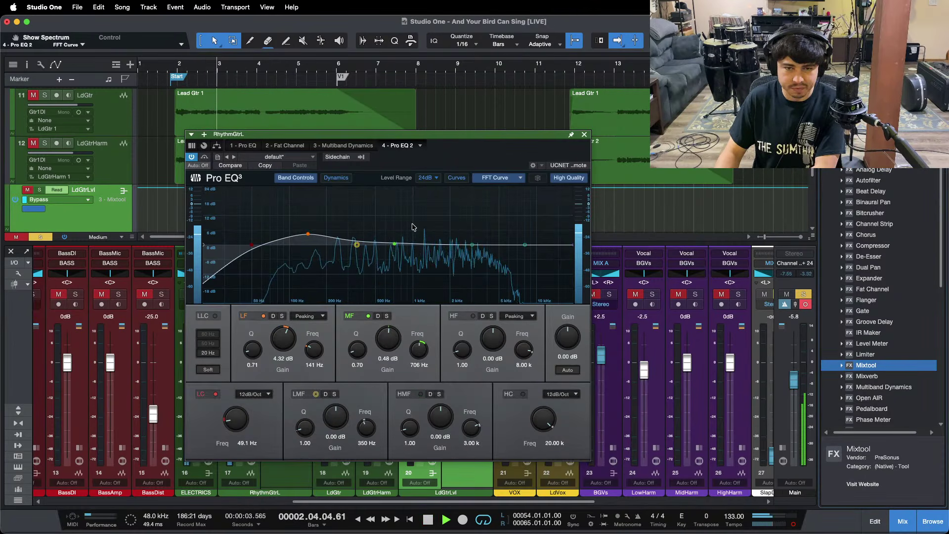
Find the resonance with a narrow boosted HMF band in Pro EQ 2, and cut it by 12 dB at 1.25 kHz with Q 24
{"action": "left_click_drag", "start_coordinate": [414, 433], "coordinate": [424, 180]}
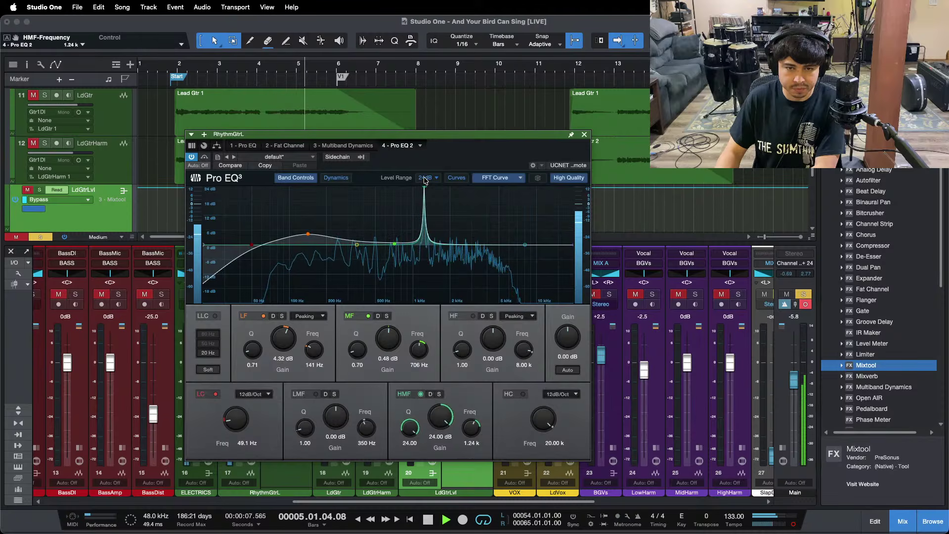
{"action": "key", "text": "comma"}
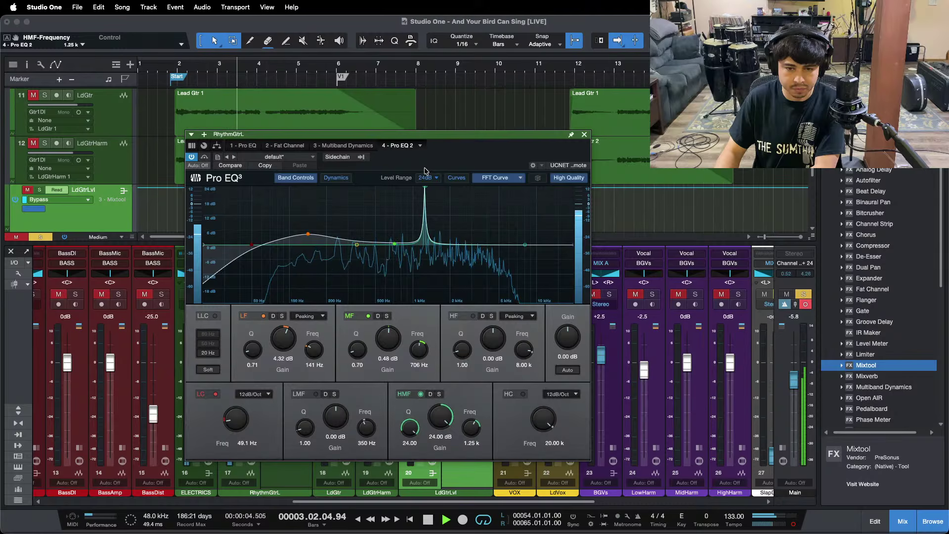
{"action": "key", "text": "space"}
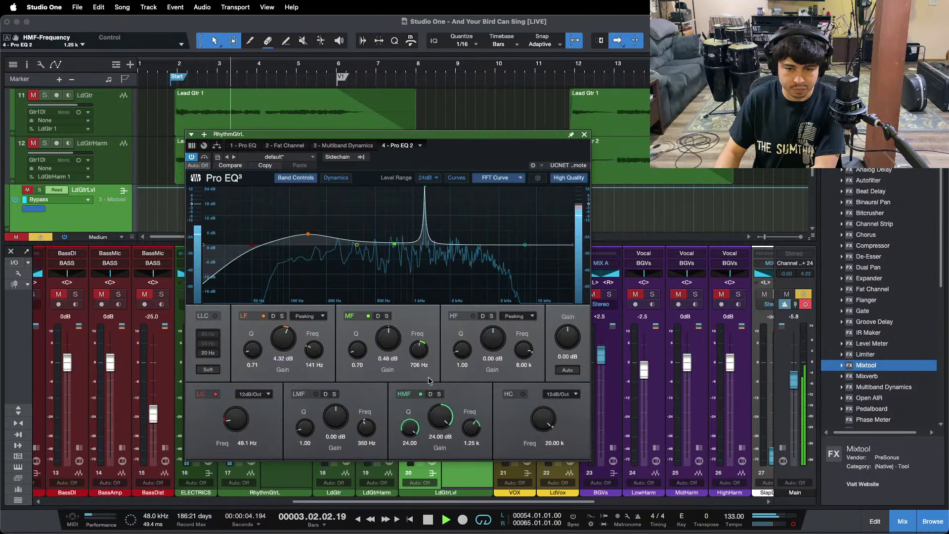
{"action": "left_click_drag", "start_coordinate": [440, 419], "coordinate": [435, 473]}
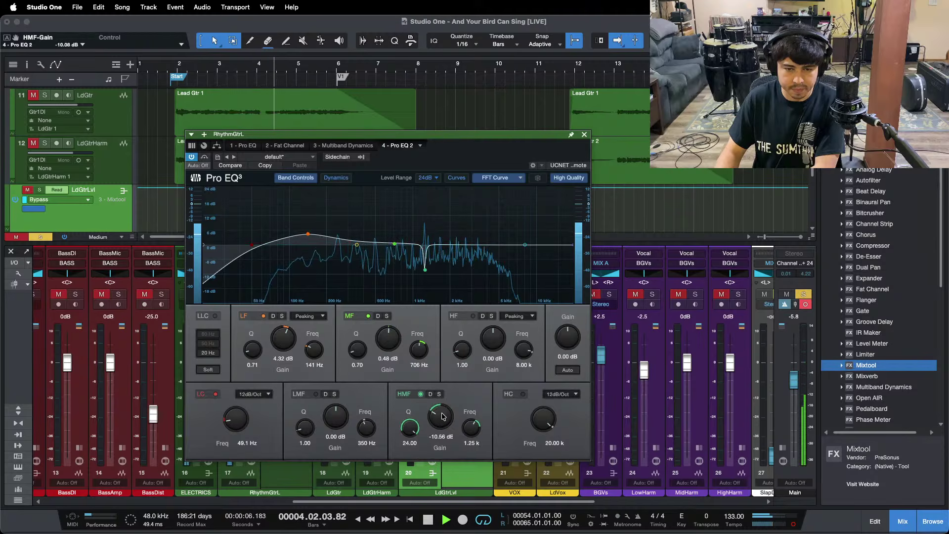
{"action": "scroll", "coordinate": [443, 416], "scroll_direction": "down", "scroll_amount": 3}
Return to the full mix from the start with no solos, the LdGtrLvl bus unmuted, and the EQ window and RhythmGtrL inserts hidden
{"action": "key", "text": "shift+s"}
{"action": "left_click", "coordinate": [167, 68]}
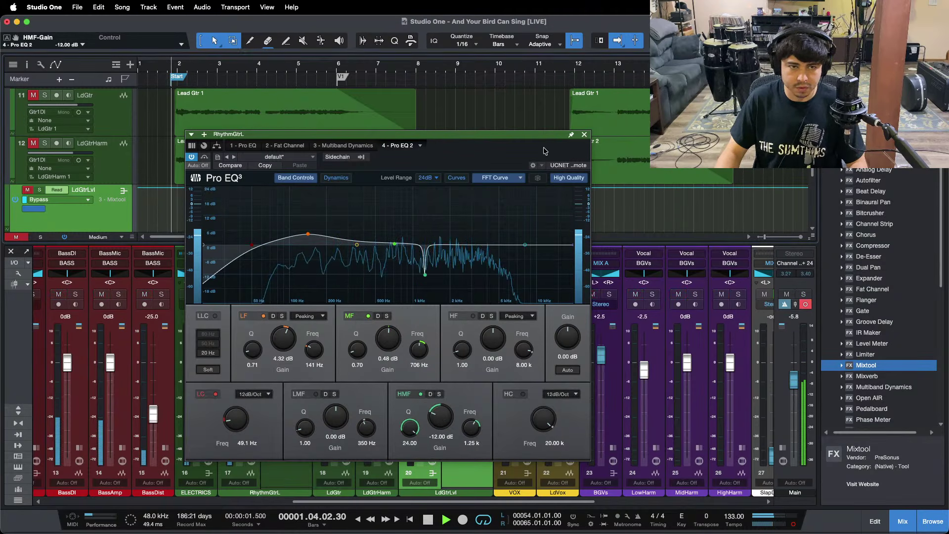
{"action": "left_click", "coordinate": [584, 135]}
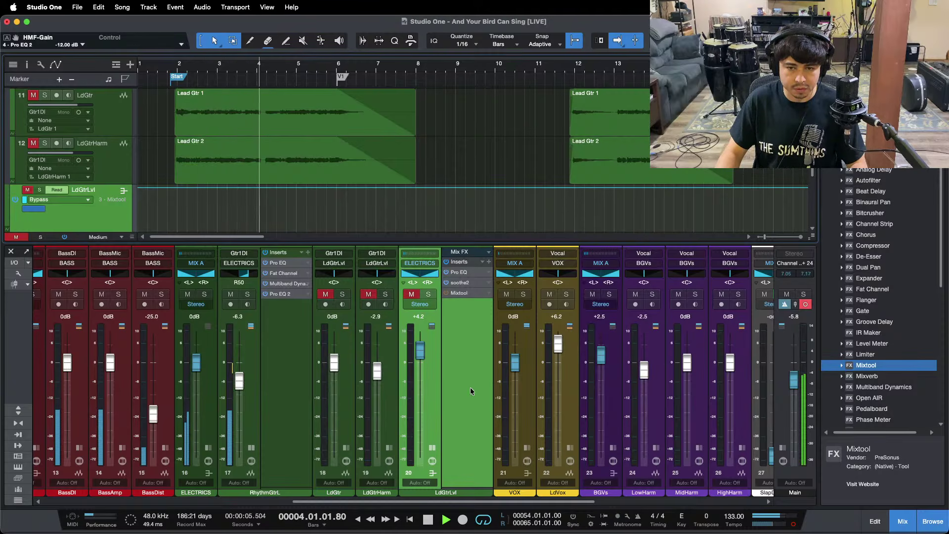
{"action": "left_click", "coordinate": [410, 294]}
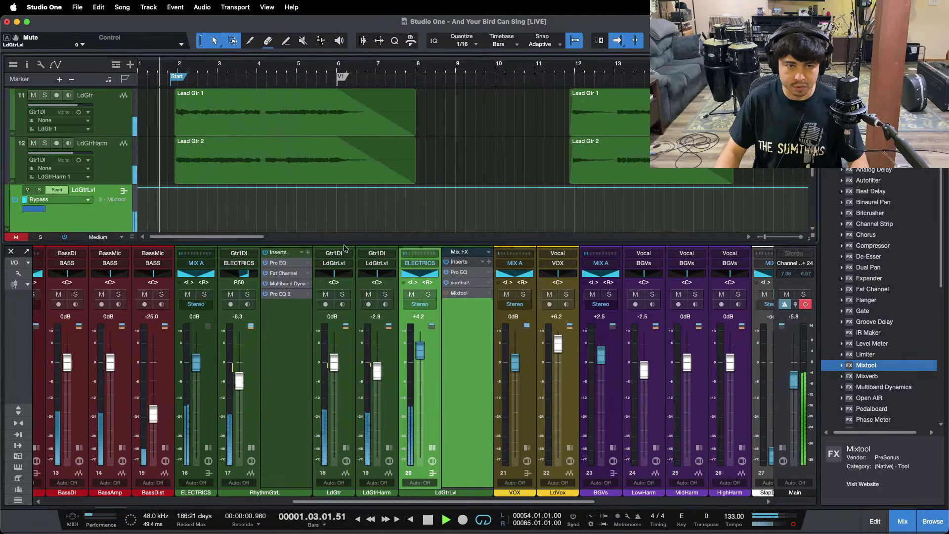
{"action": "left_click", "coordinate": [252, 447]}
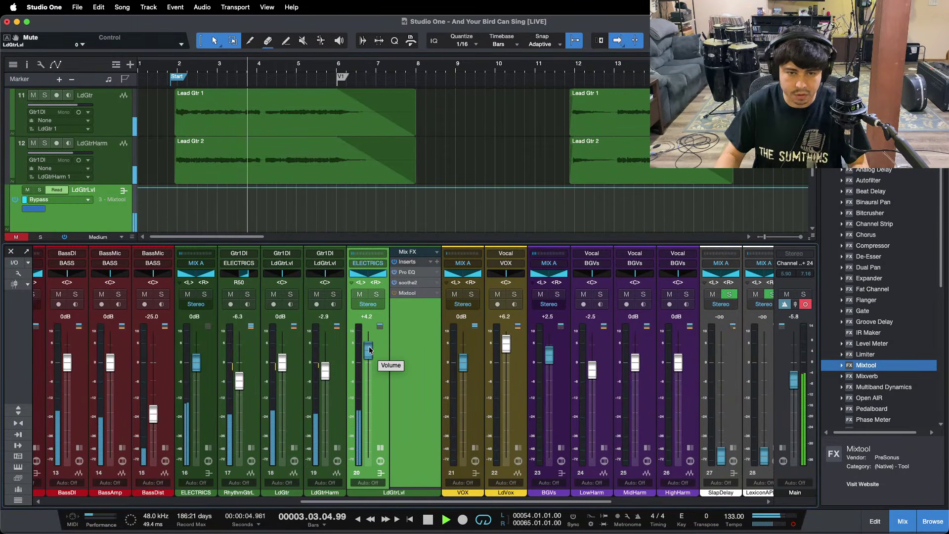
Collapse the LdGtrLvl inserts, and raise the RhythmGtrL fader to -5.8 dB with the main output switched back to stereo
{"action": "left_click_drag", "start_coordinate": [369, 349], "coordinate": [369, 350]}
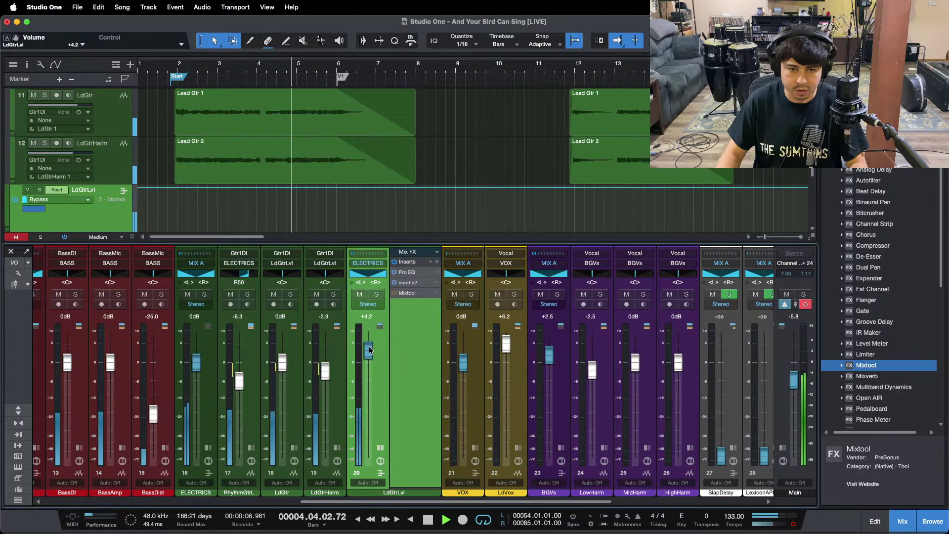
{"action": "left_click", "coordinate": [377, 448]}
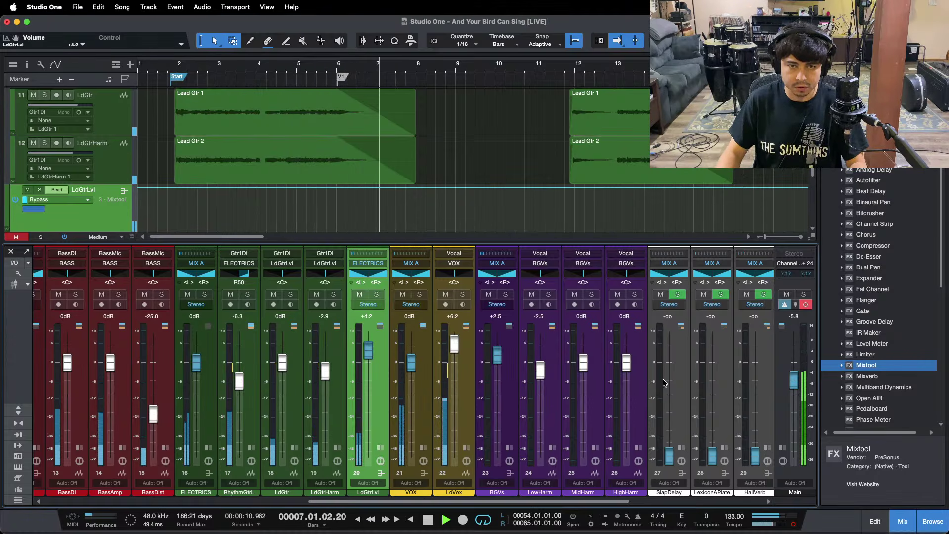
{"action": "left_click", "coordinate": [793, 525]}
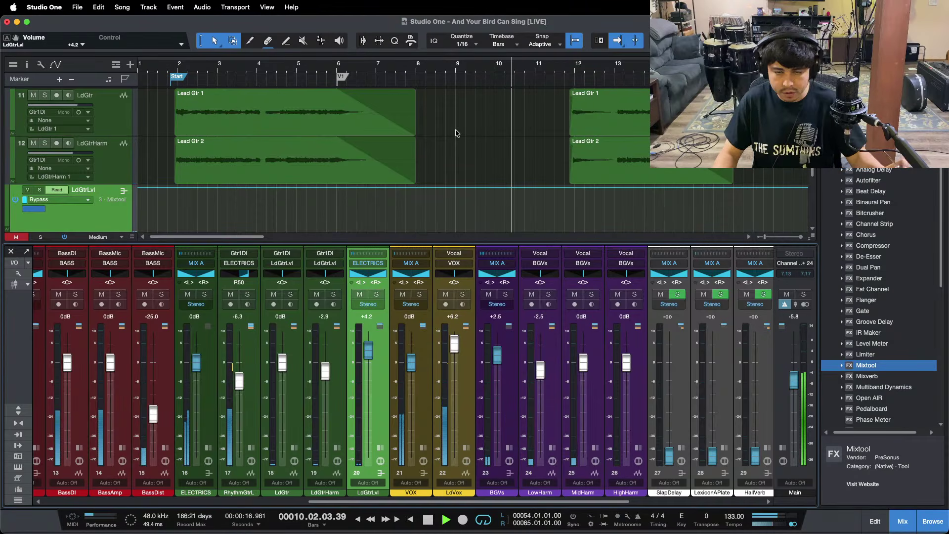
{"action": "left_click_drag", "start_coordinate": [240, 387], "coordinate": [240, 385]}
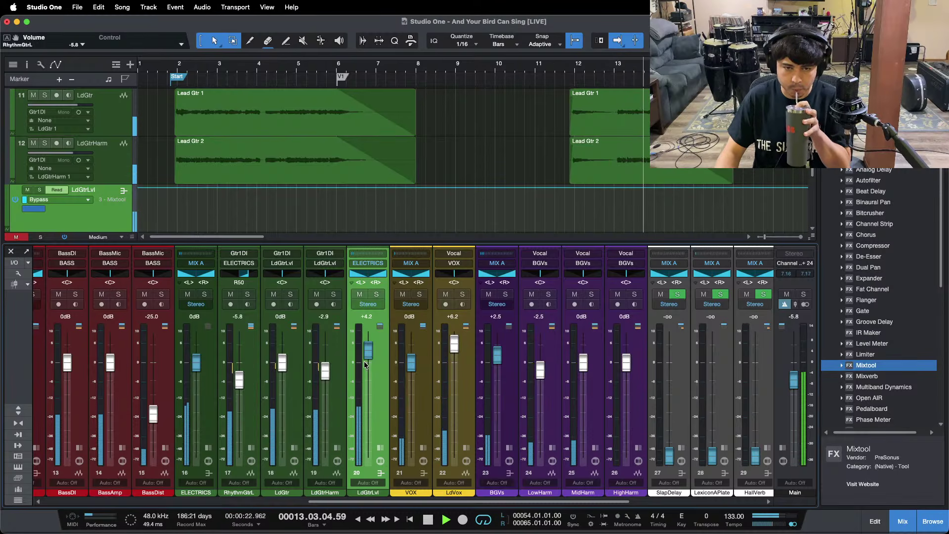
Compare the mix with the And Your Bird Can Sing reference around bars 17 to 21 by toggling the reference's solo during playback
{"action": "scroll", "coordinate": [413, 85], "scroll_direction": "right", "scroll_amount": 5}
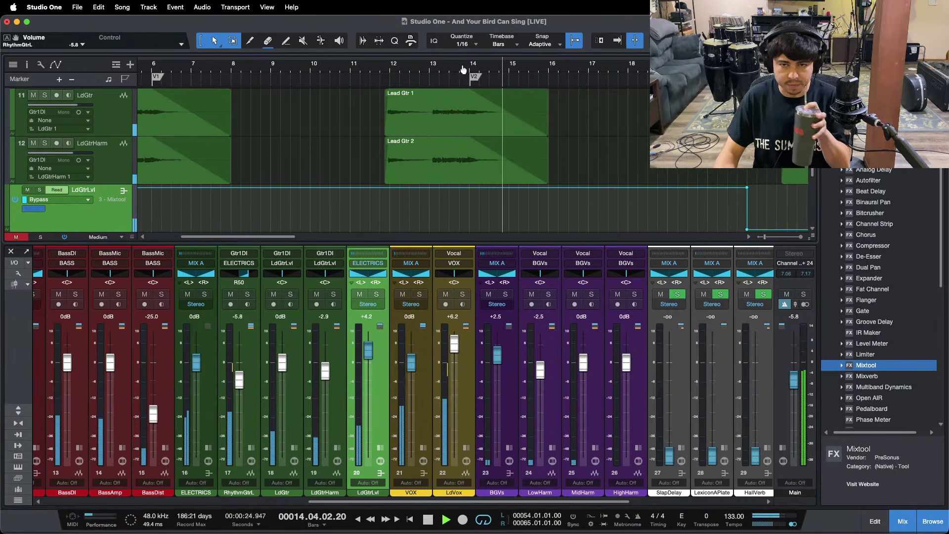
{"action": "key", "text": "f"}
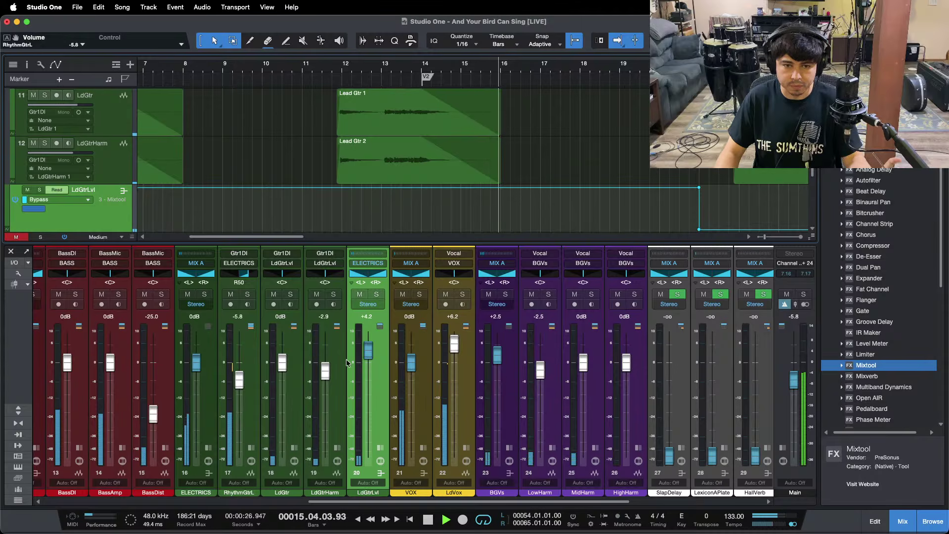
{"action": "left_click_drag", "start_coordinate": [234, 70], "coordinate": [349, 48]}
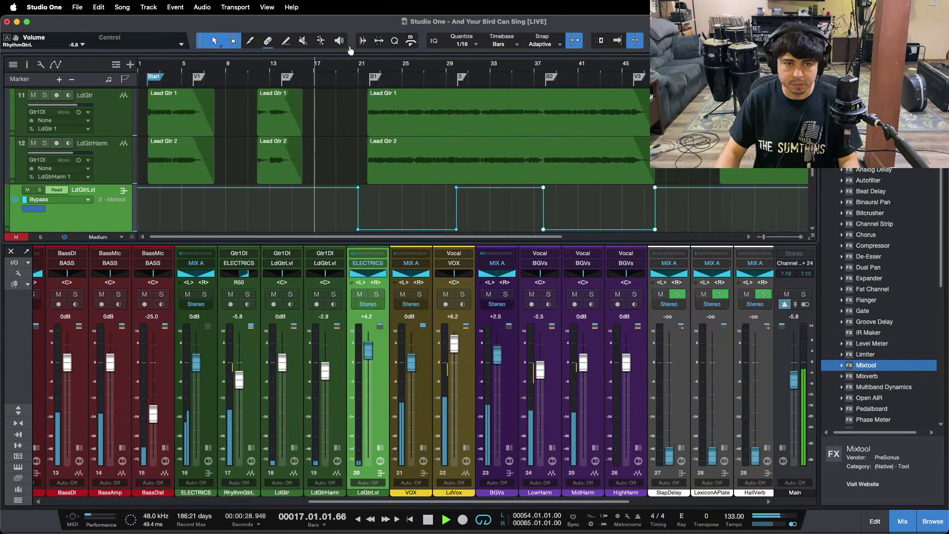
{"action": "key", "text": "f"}
{"action": "scroll", "coordinate": [762, 293], "scroll_direction": "right", "scroll_amount": 7}
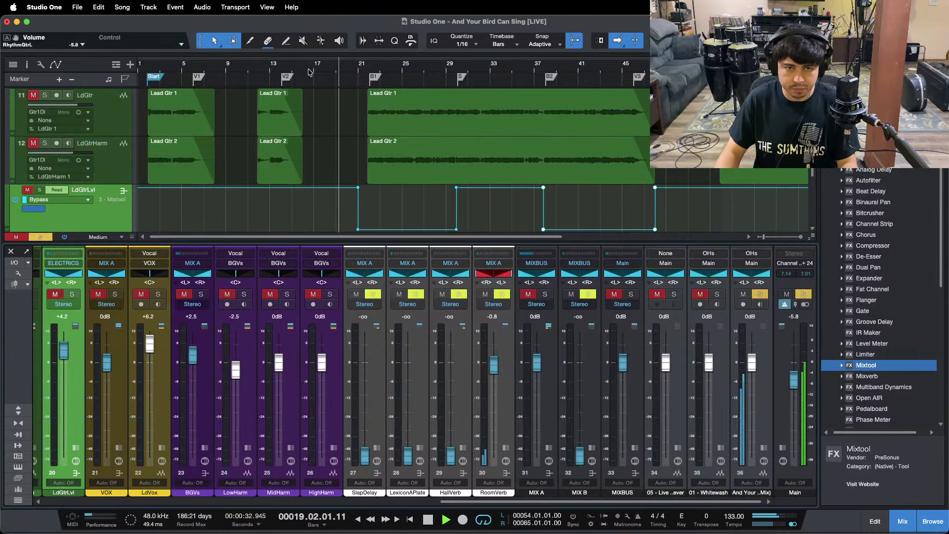
{"action": "left_click", "coordinate": [760, 294]}
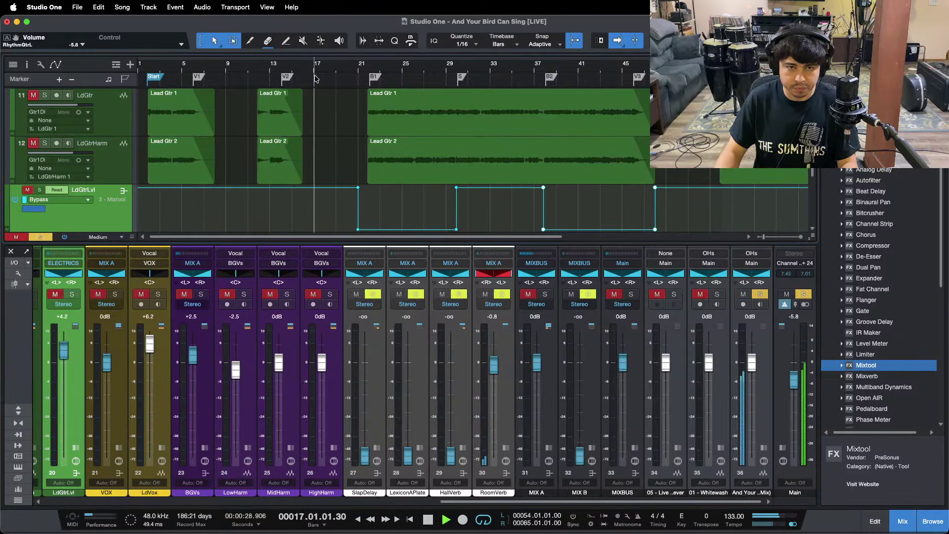
{"action": "left_click", "coordinate": [760, 295]}
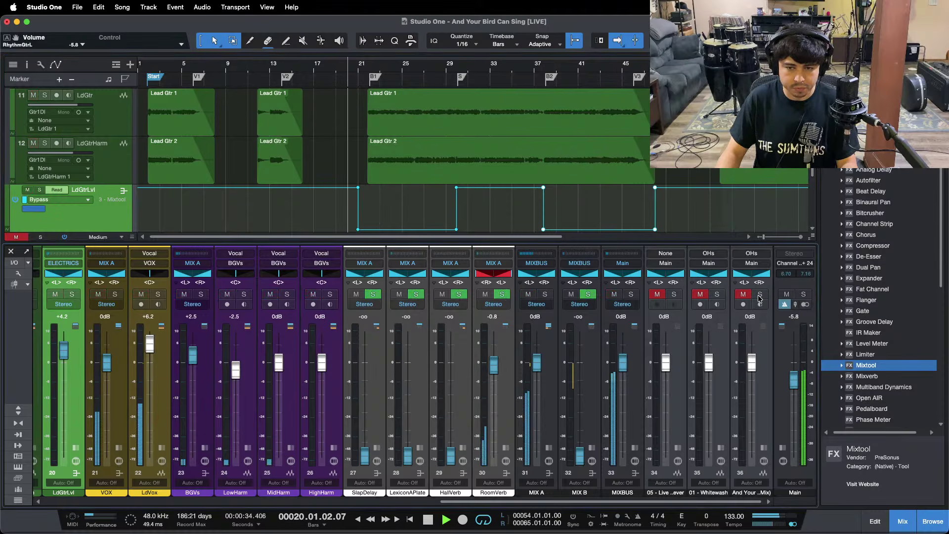
{"action": "left_click", "coordinate": [760, 295]}
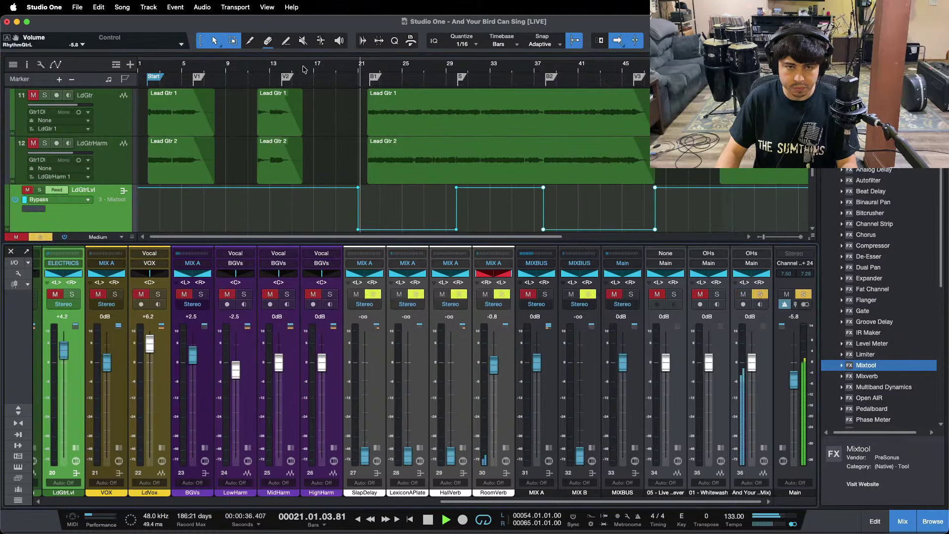
{"action": "left_click", "coordinate": [760, 294]}
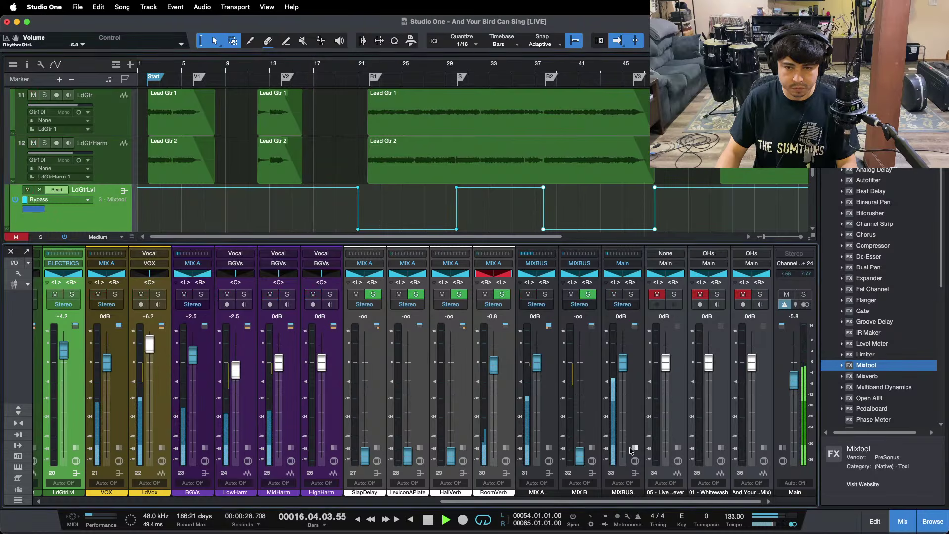
{"action": "left_click", "coordinate": [760, 294]}
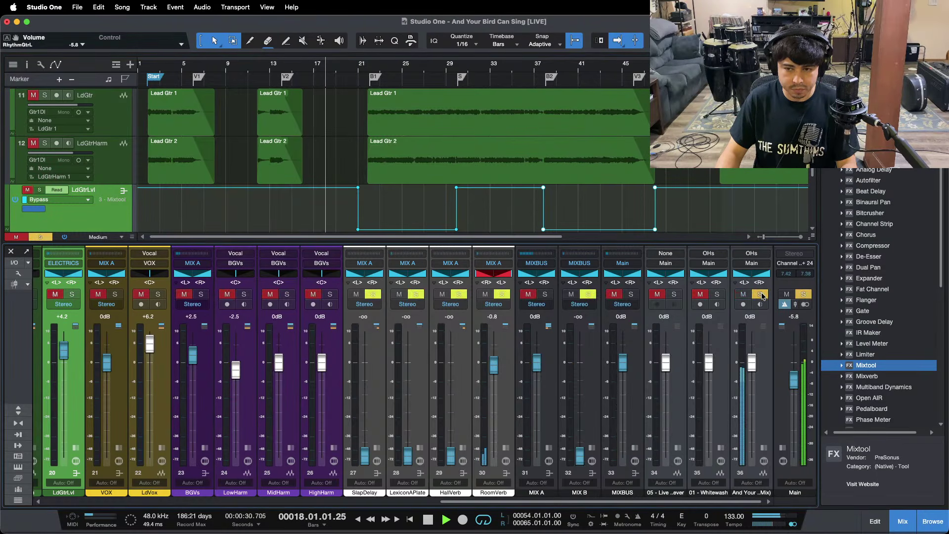
View the arrangement down to the reference track, restart playback at the V2 marker near bar 14, and bring back the mixer
{"action": "key", "text": "F3"}
{"action": "scroll", "coordinate": [415, 326], "scroll_direction": "down", "scroll_amount": 5}
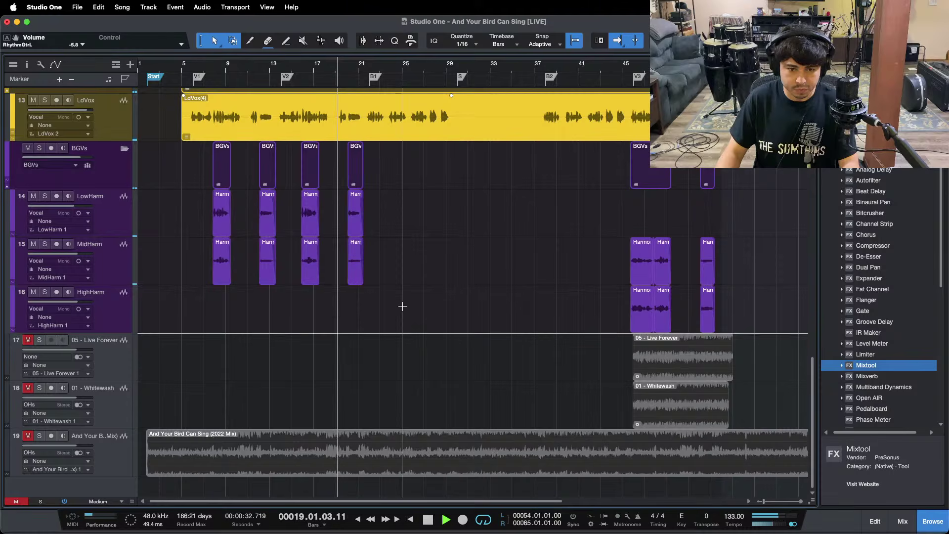
{"action": "left_click", "coordinate": [281, 68]}
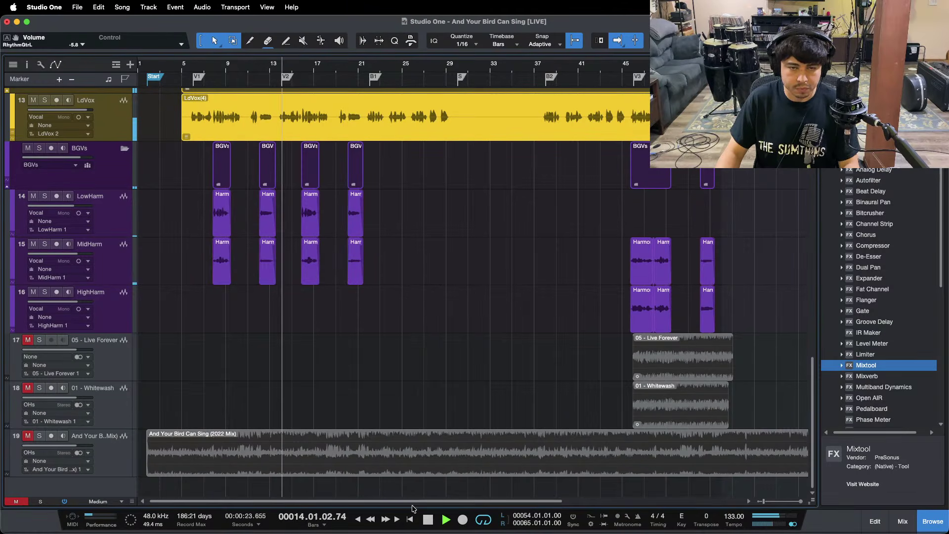
{"action": "key", "text": "F3"}
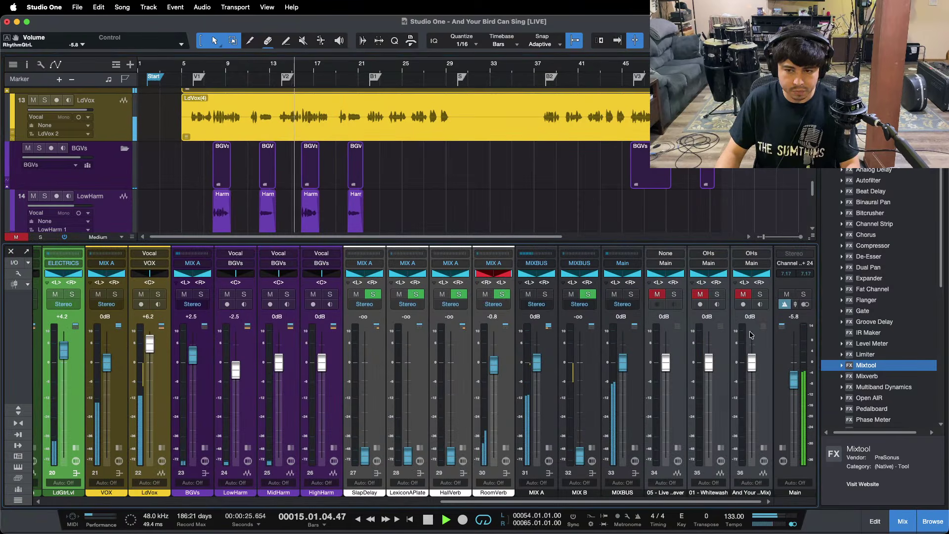
Compare the mix with the reference around bars 15 to 20 by toggling its solo, and lower the reference fader to -1.3 dB
{"action": "left_click", "coordinate": [759, 295]}
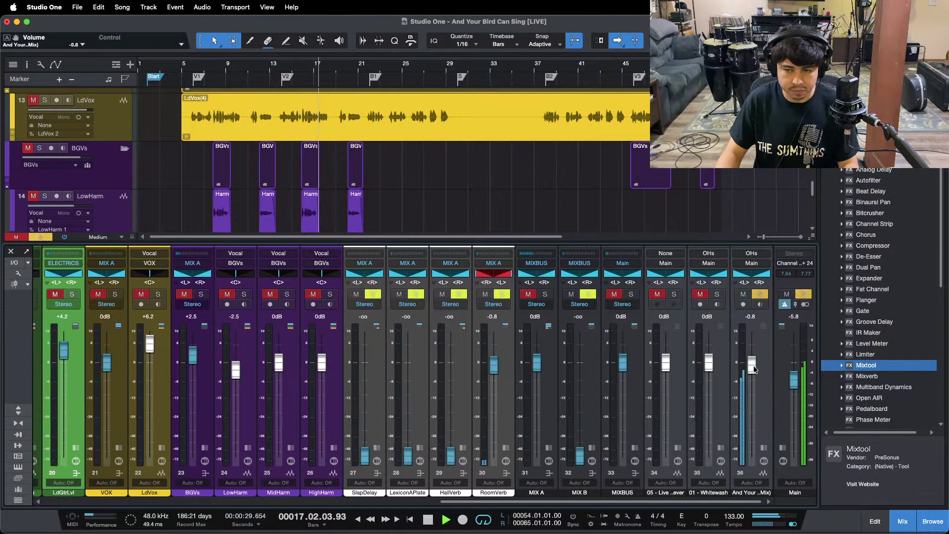
{"action": "left_click", "coordinate": [761, 294]}
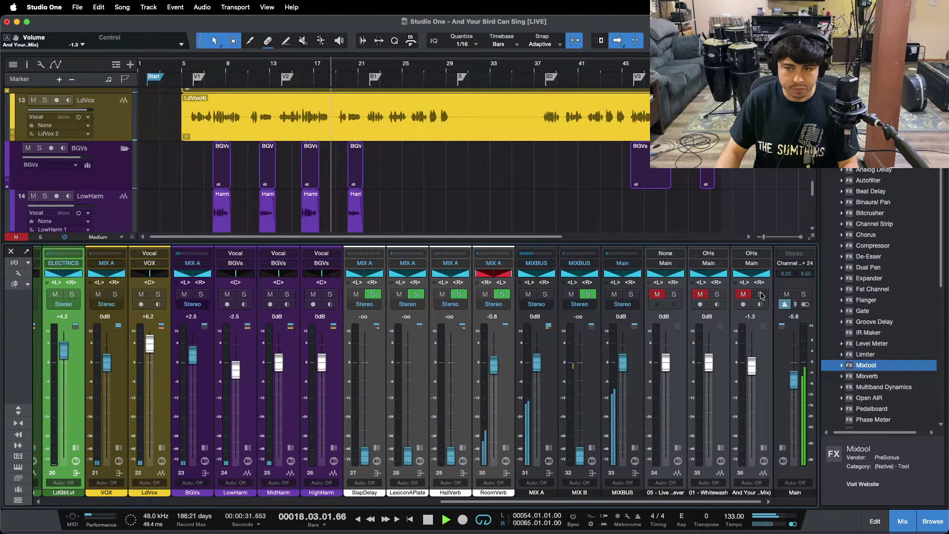
{"action": "left_click", "coordinate": [761, 295]}
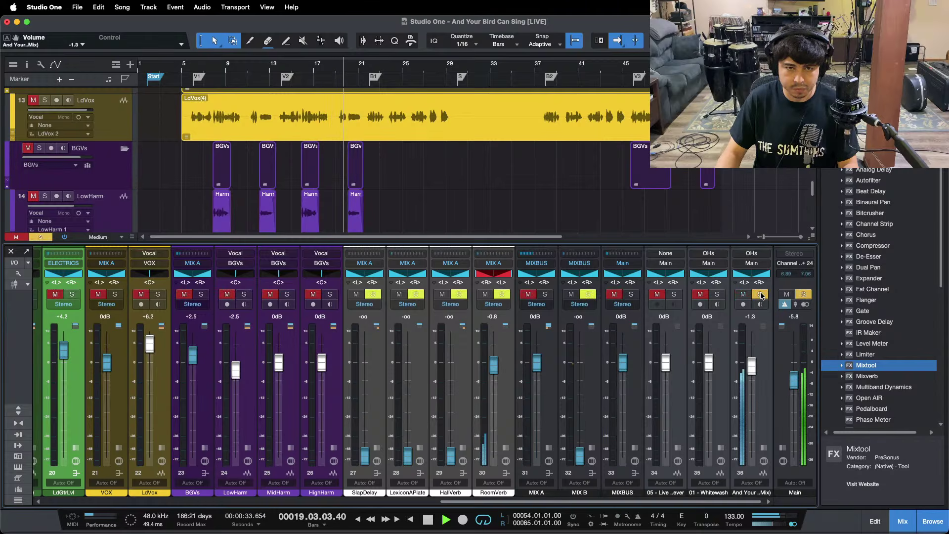
{"action": "left_click", "coordinate": [760, 295]}
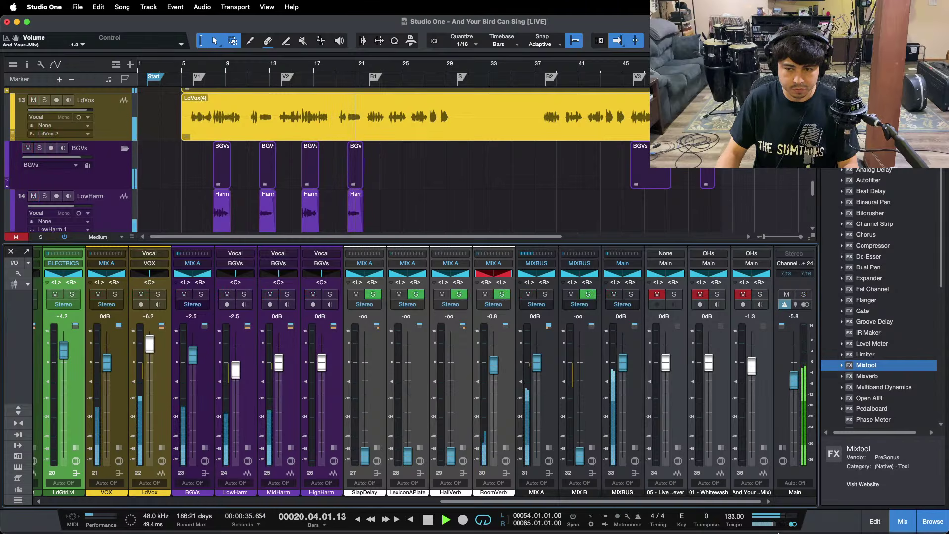
Replay from bar 14 in mono, try the reference fader at -2.1 dB while toggling its solo, and reset the fader to 0 dB
{"action": "left_click", "coordinate": [284, 66]}
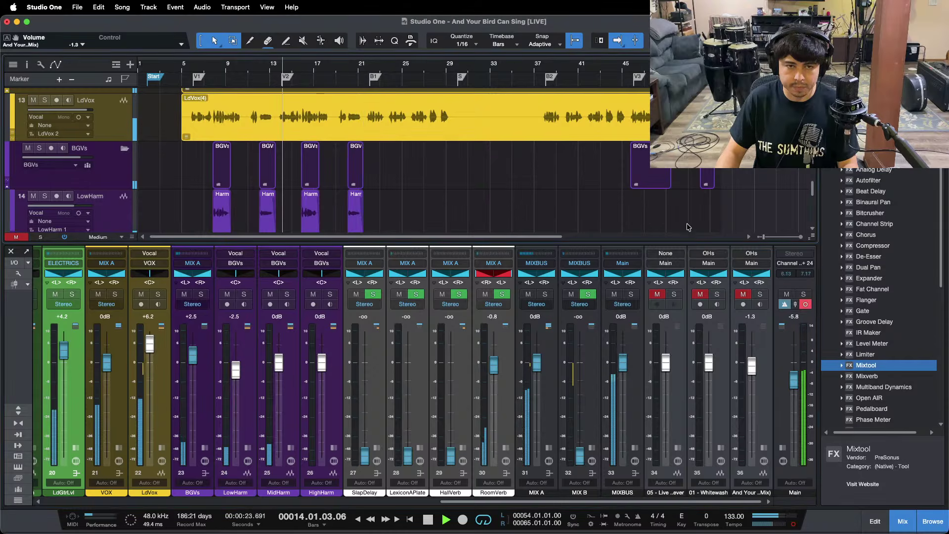
{"action": "left_click", "coordinate": [760, 294]}
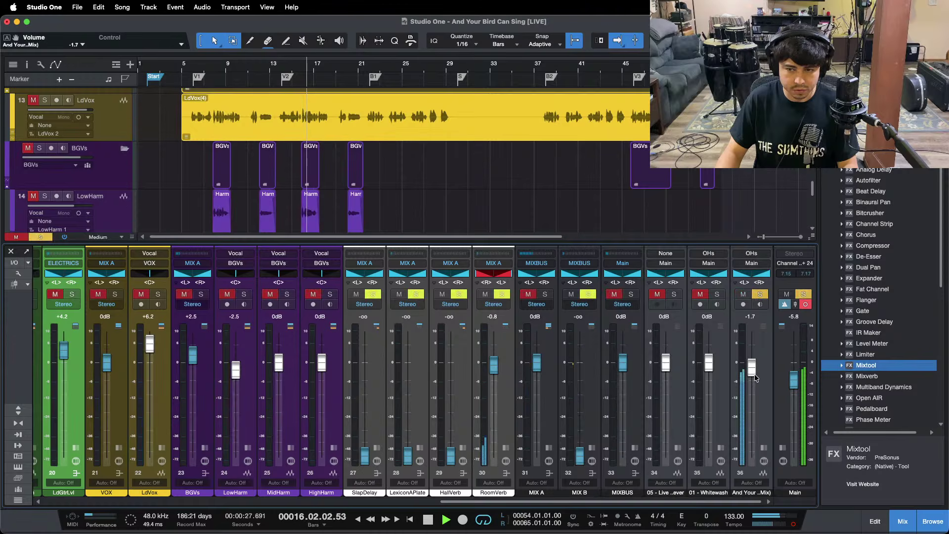
{"action": "left_click", "coordinate": [761, 294]}
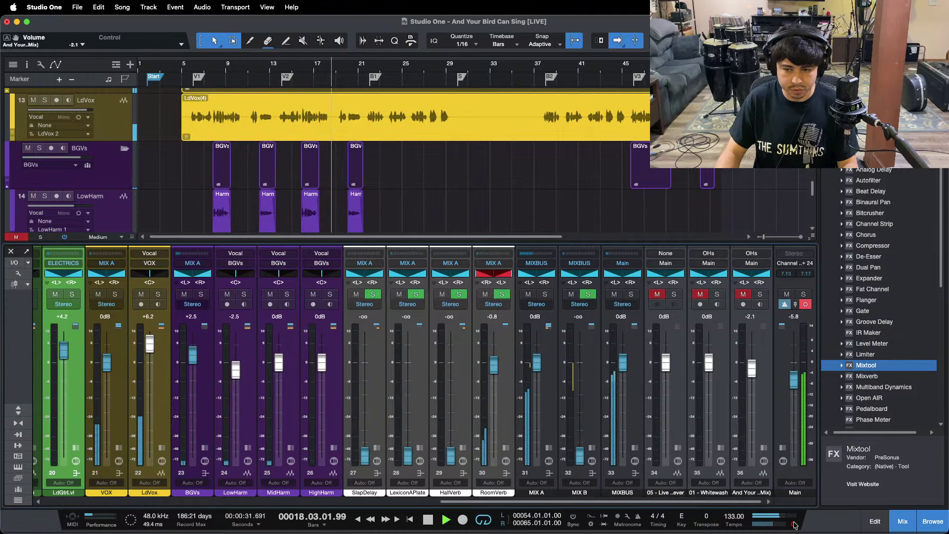
{"action": "left_click", "coordinate": [752, 368], "text": "super"}
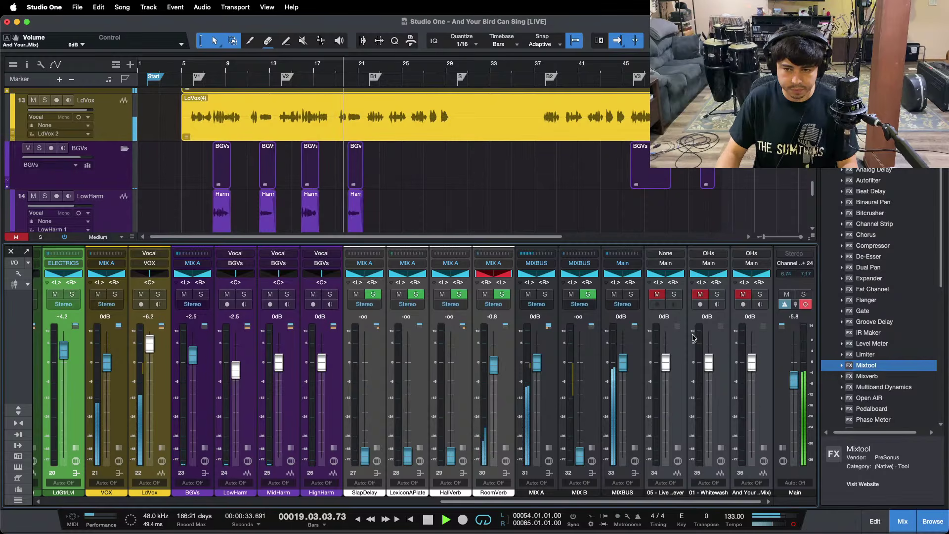
Set the Mixtool gain on the LdGtrLvl bus to -1.92 dB during playback and close the plug-in window
{"action": "scroll", "coordinate": [544, 492], "scroll_direction": "left", "scroll_amount": 10}
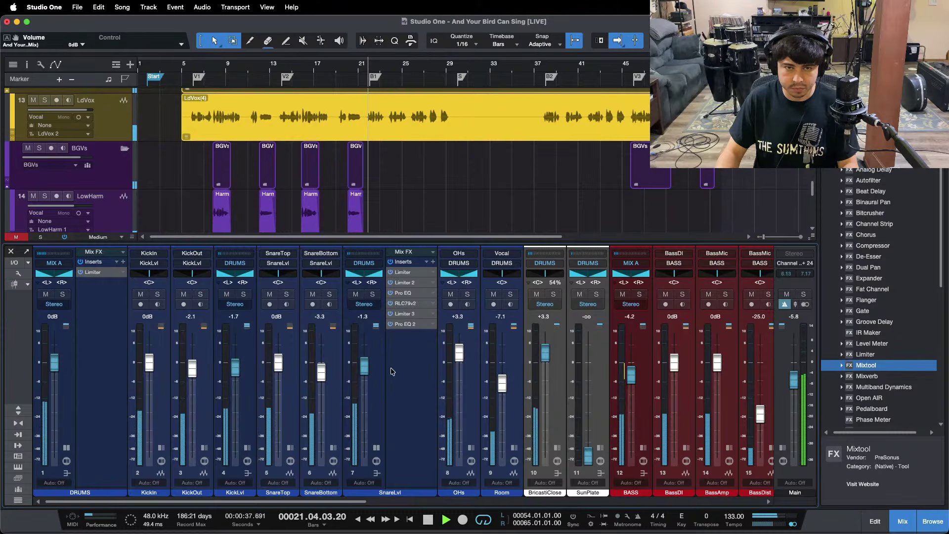
{"action": "scroll", "coordinate": [423, 449], "scroll_direction": "right", "scroll_amount": 8}
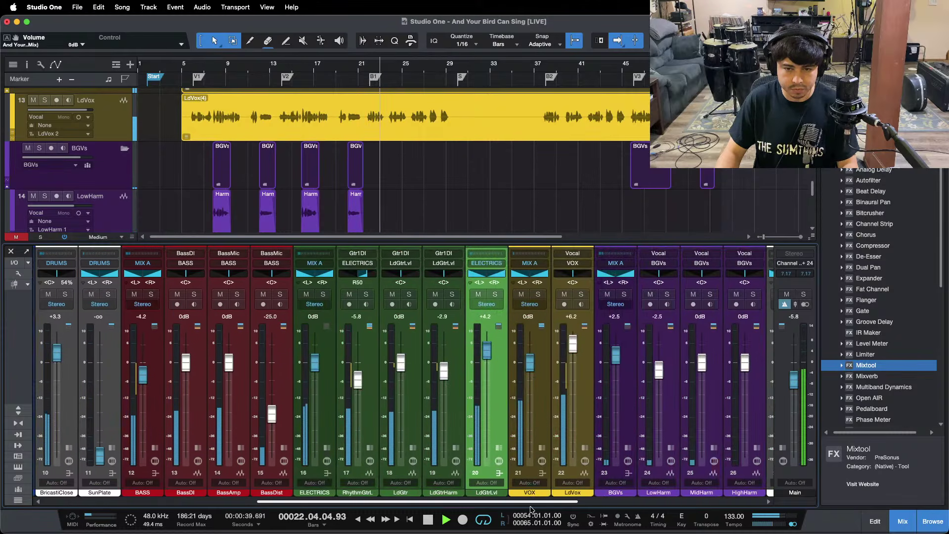
{"action": "left_click", "coordinate": [480, 449]}
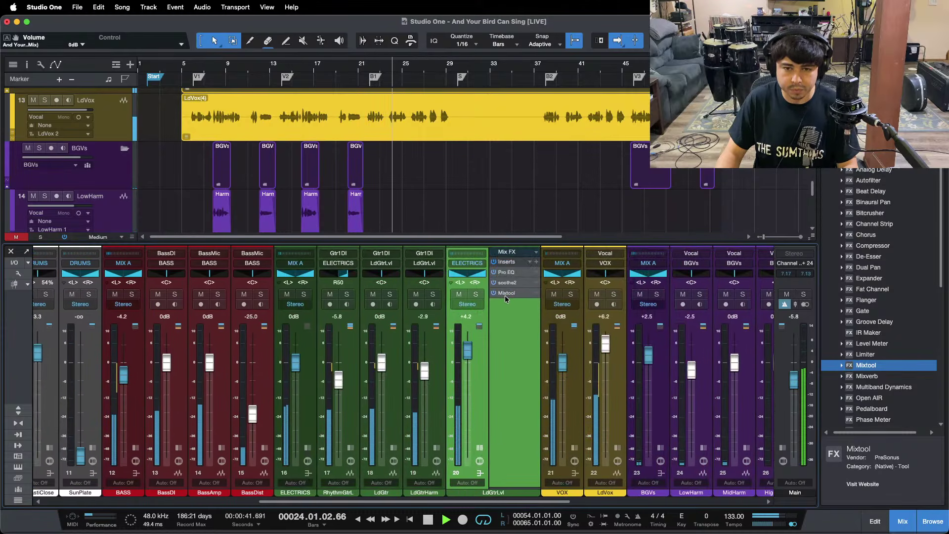
{"action": "left_click", "coordinate": [506, 294]}
{"action": "left_click_drag", "start_coordinate": [484, 404], "coordinate": [484, 406]}
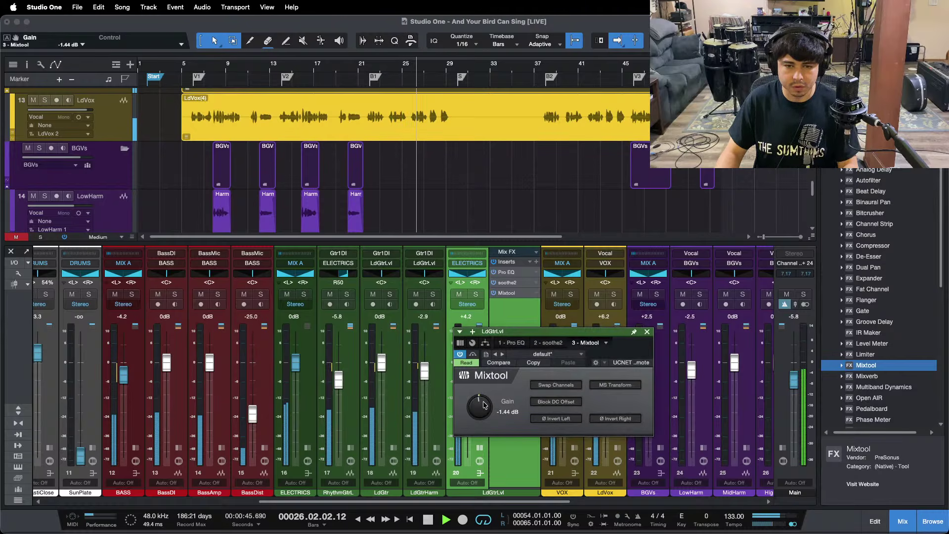
{"action": "left_click", "coordinate": [648, 332]}
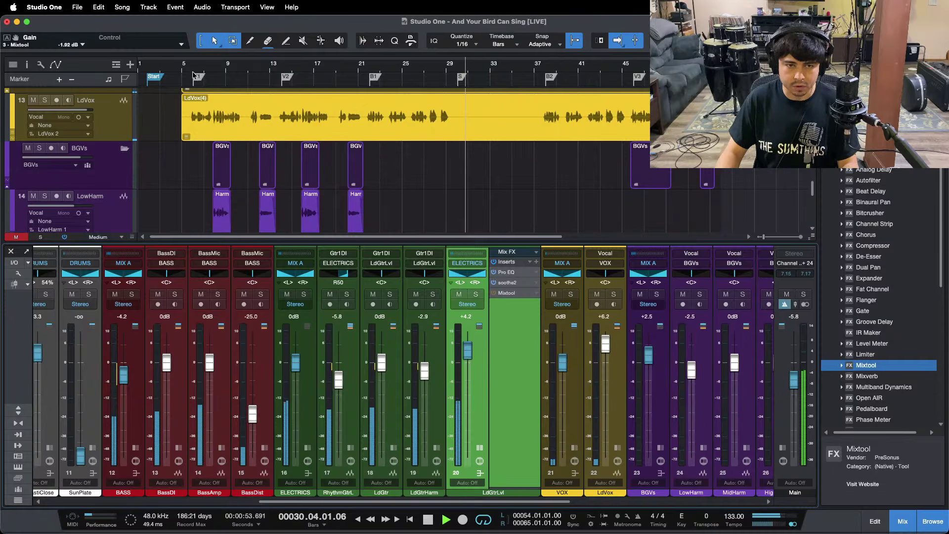
Listen to the intro from around bar 4 and the solo section, inspect the LdGtrLvl bus's Pro EQ, and hide its inserts
{"action": "left_click", "coordinate": [170, 69]}
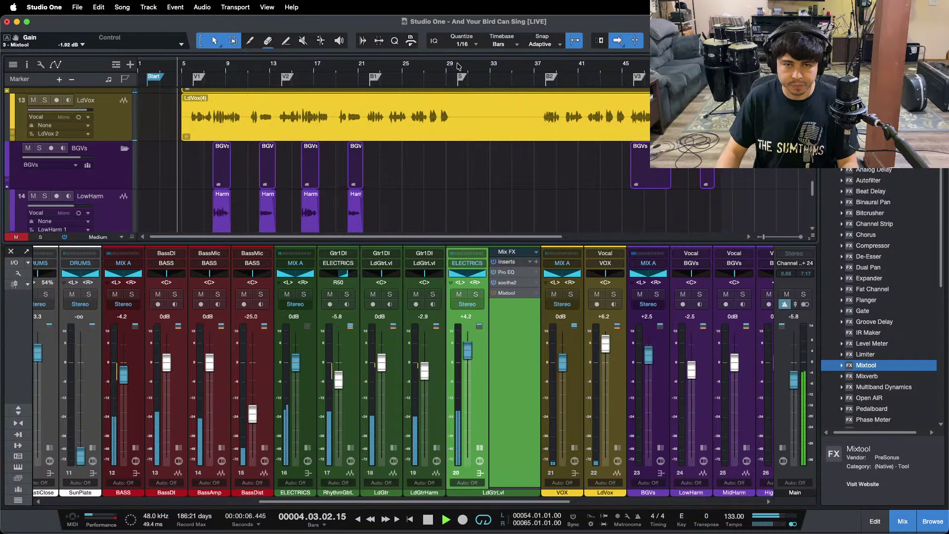
{"action": "left_click", "coordinate": [509, 272]}
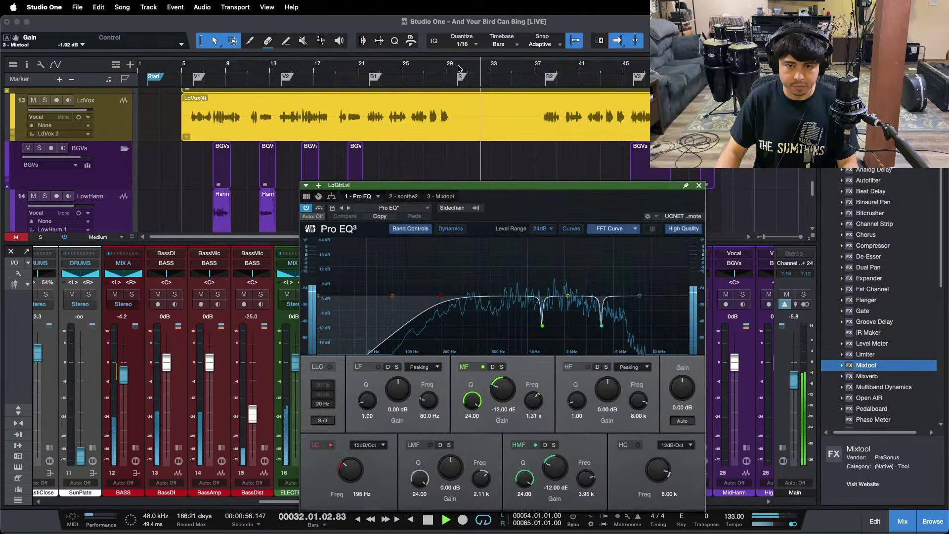
{"action": "left_click", "coordinate": [699, 187]}
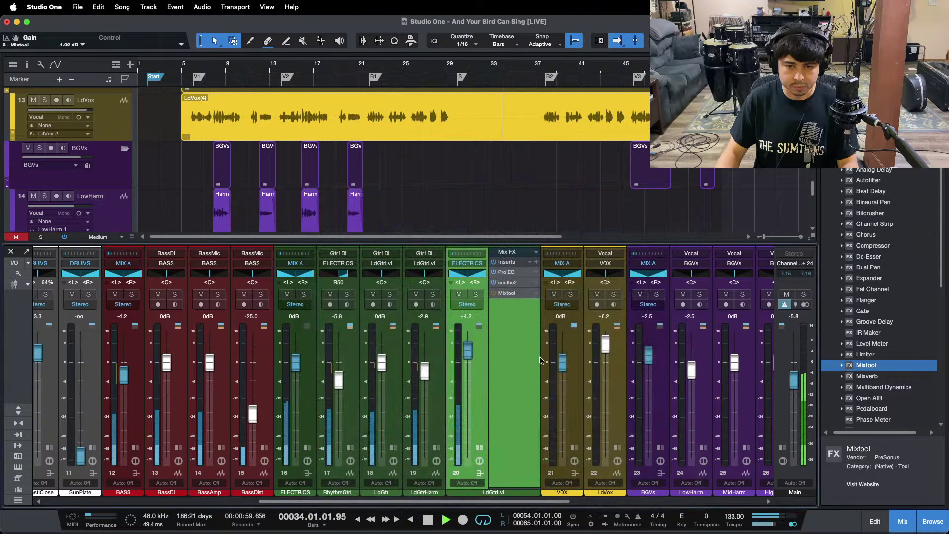
{"action": "left_click", "coordinate": [479, 445]}
Audition the lead guitars around bar 34 by muting and unmuting the LdGtrLvl bus with its inserts shown
{"action": "left_click_drag", "start_coordinate": [504, 64], "coordinate": [465, 99]}
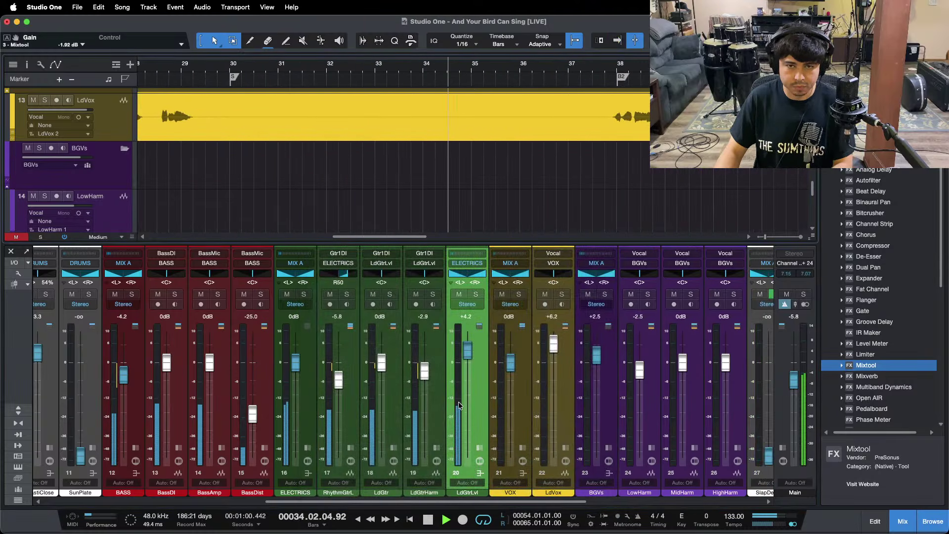
{"action": "left_click", "coordinate": [480, 461]}
{"action": "left_click", "coordinate": [440, 102]}
{"action": "left_click", "coordinate": [458, 295]}
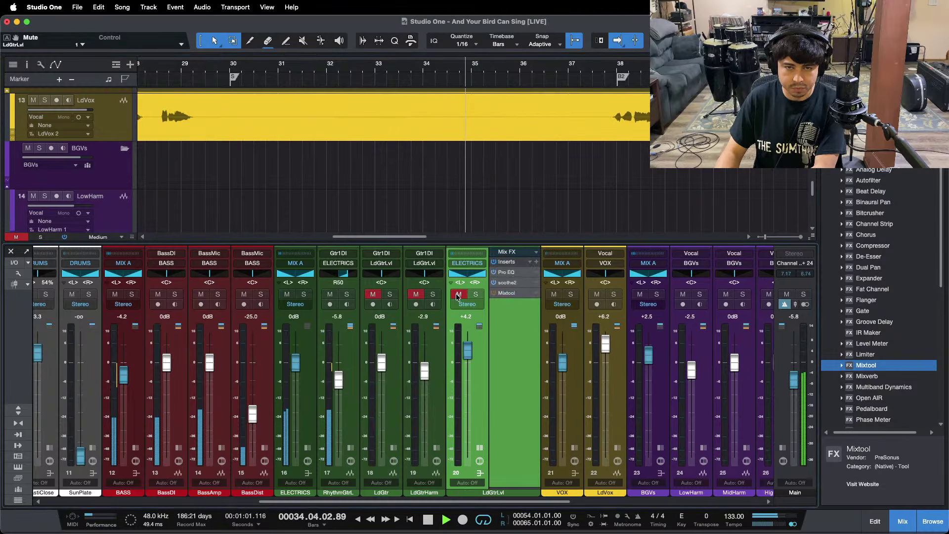
{"action": "left_click", "coordinate": [460, 295]}
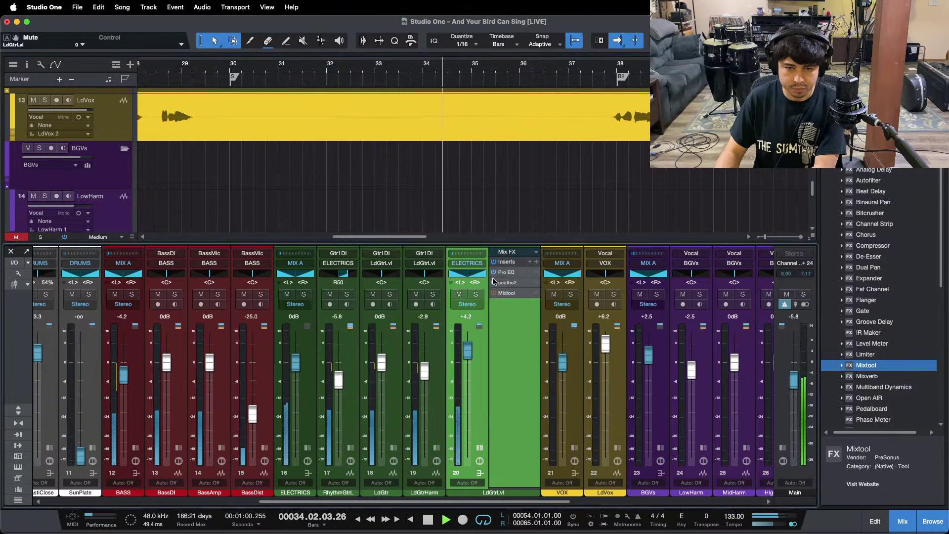
Examine the LdGtrLvl bus's Pro EQ while replaying bars 34 to 35, and close it with the timeline back at full song length
{"action": "left_click", "coordinate": [506, 275]}
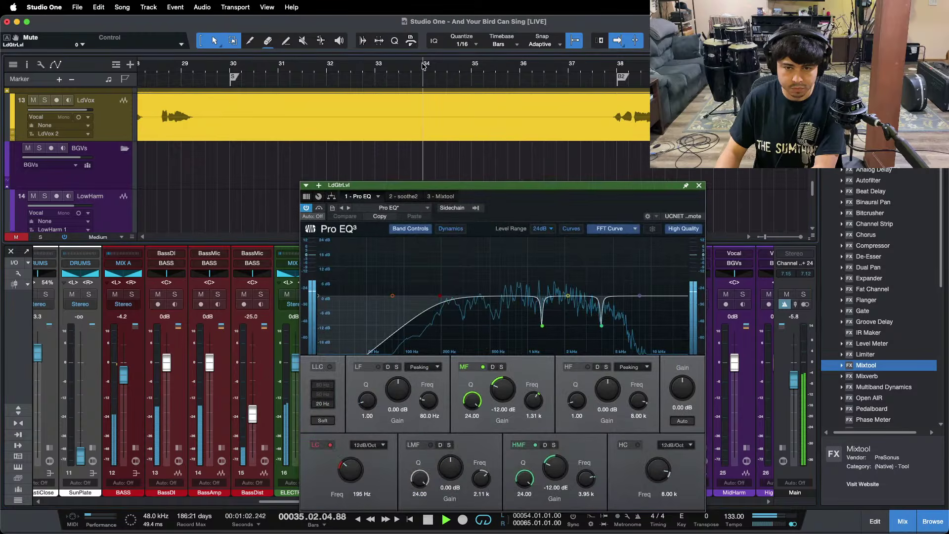
{"action": "left_click", "coordinate": [454, 66]}
{"action": "left_click_drag", "start_coordinate": [457, 66], "coordinate": [447, 76]}
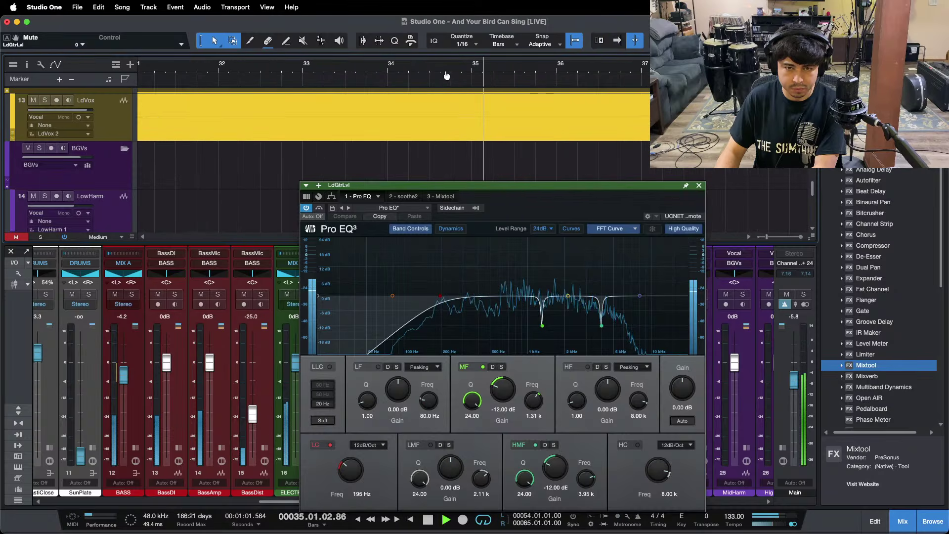
{"action": "left_click", "coordinate": [699, 186]}
{"action": "left_click_drag", "start_coordinate": [496, 70], "coordinate": [498, 49]}
{"action": "key", "text": "f"}
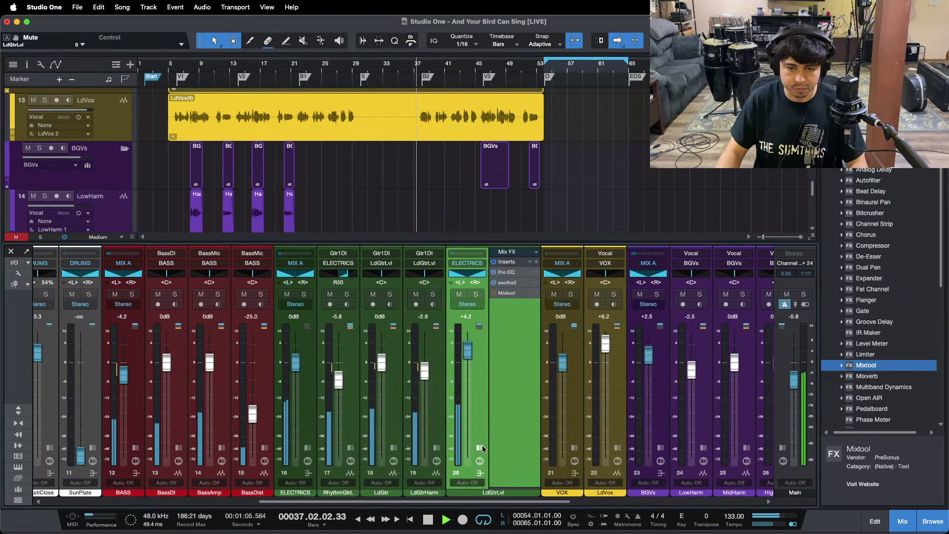
Lower the Mixtool gain on the LdGtrLvl bus to -2.40 dB and collapse the bus's inserts
{"action": "left_click", "coordinate": [480, 447]}
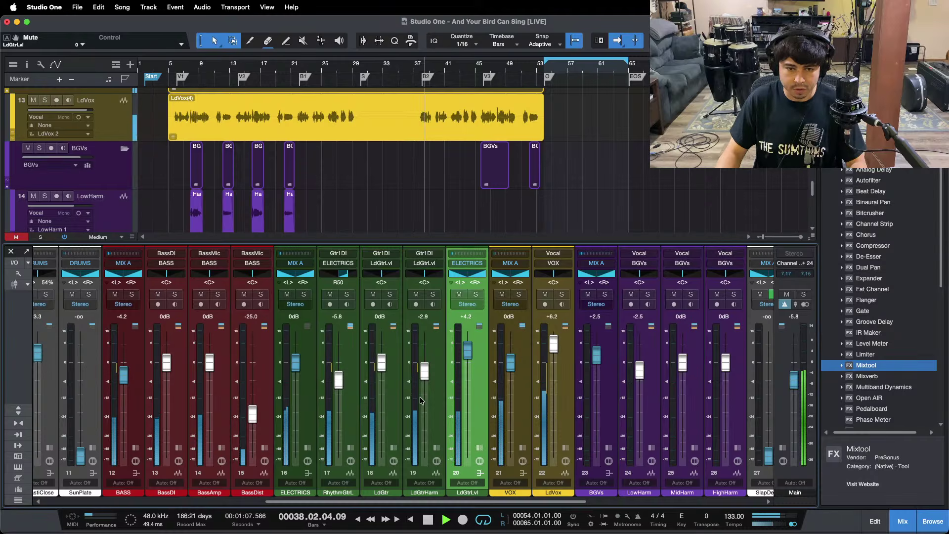
{"action": "left_click", "coordinate": [480, 448]}
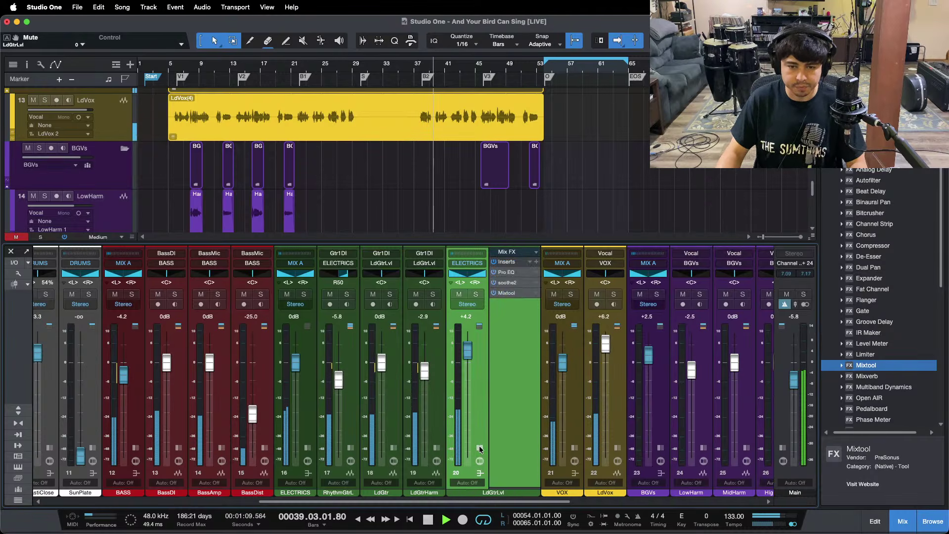
{"action": "left_click", "coordinate": [511, 294]}
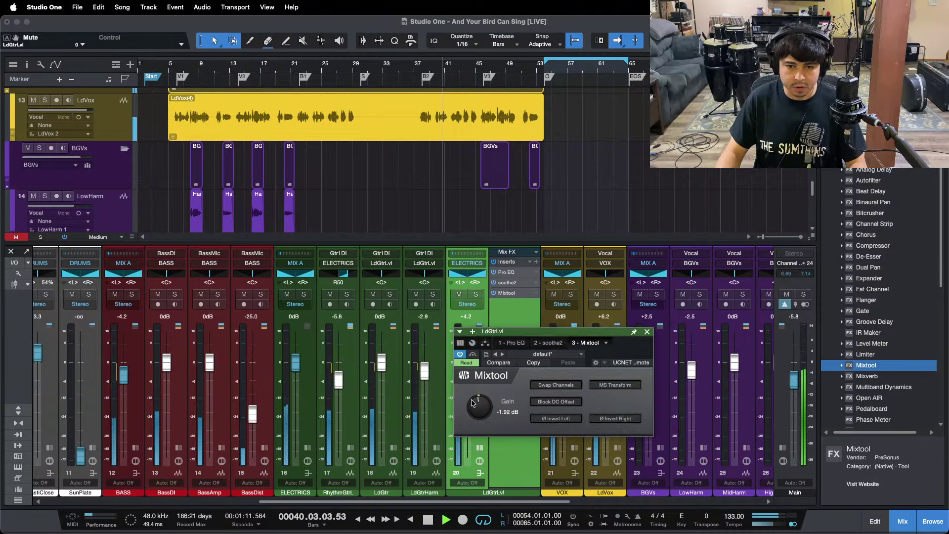
{"action": "left_click", "coordinate": [647, 331]}
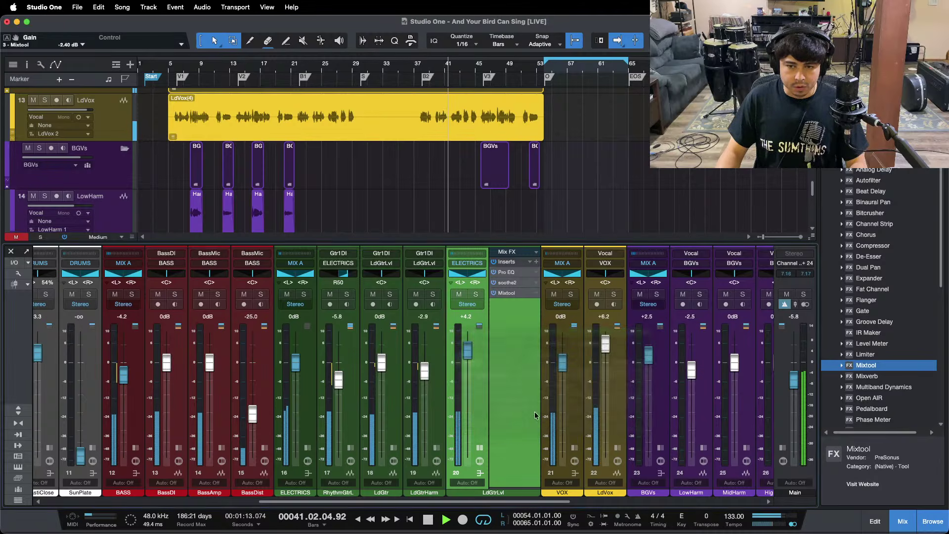
{"action": "left_click", "coordinate": [480, 448]}
{"action": "left_click", "coordinate": [479, 448]}
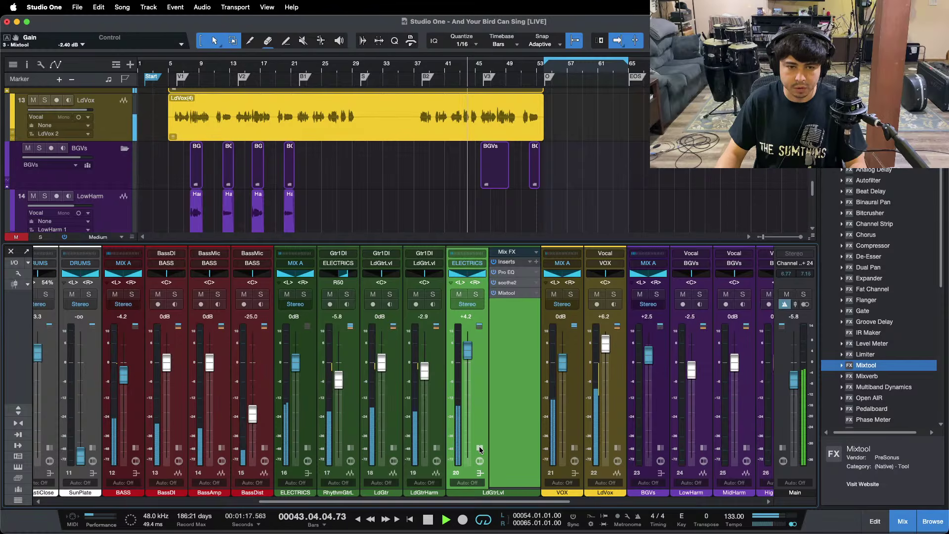
{"action": "left_click", "coordinate": [480, 448]}
{"action": "left_click", "coordinate": [516, 523]}
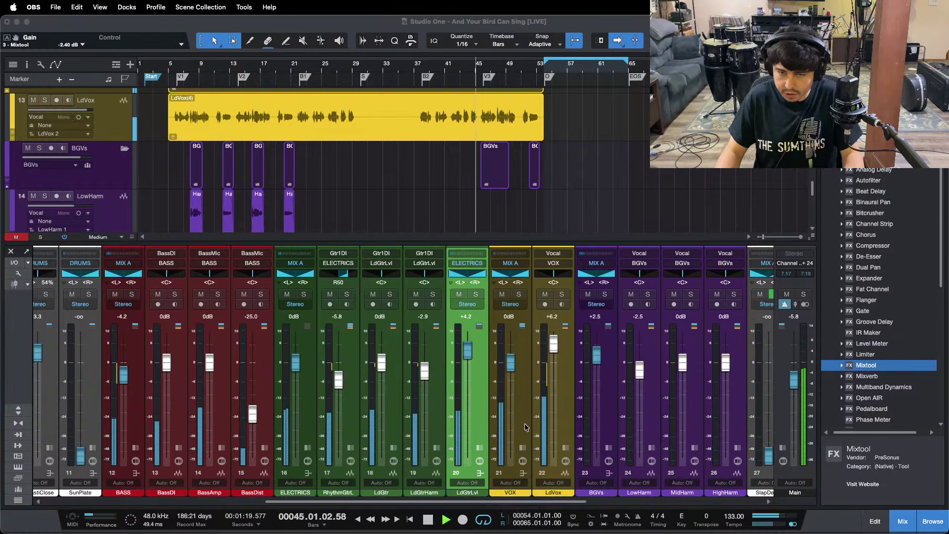
{"action": "left_click", "coordinate": [913, 482]}
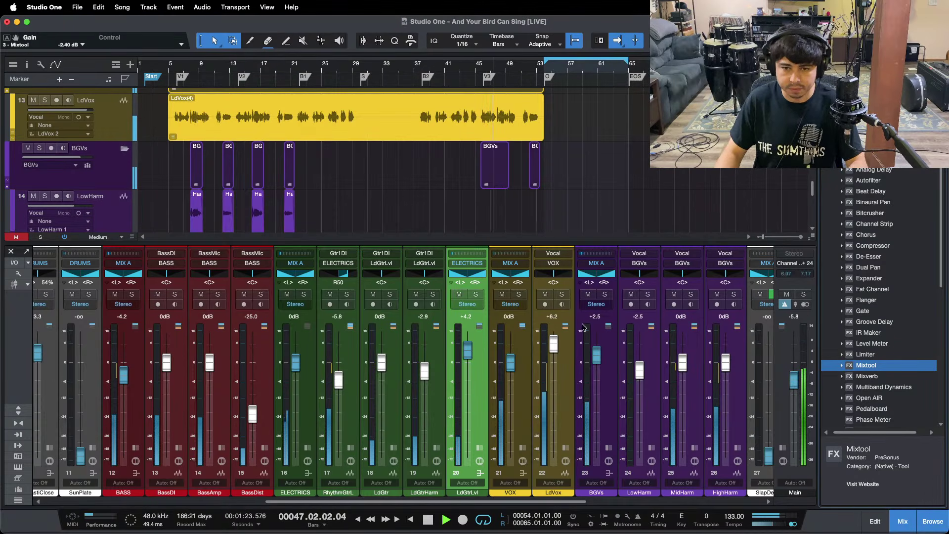
Raise the BGVs fader to +2.9 dB and, replaying from around bar 8, the RhythmGtrL fader to -5.4 dB, with the SnareLvl inserts hidden
{"action": "left_click_drag", "start_coordinate": [597, 363], "coordinate": [597, 361]}
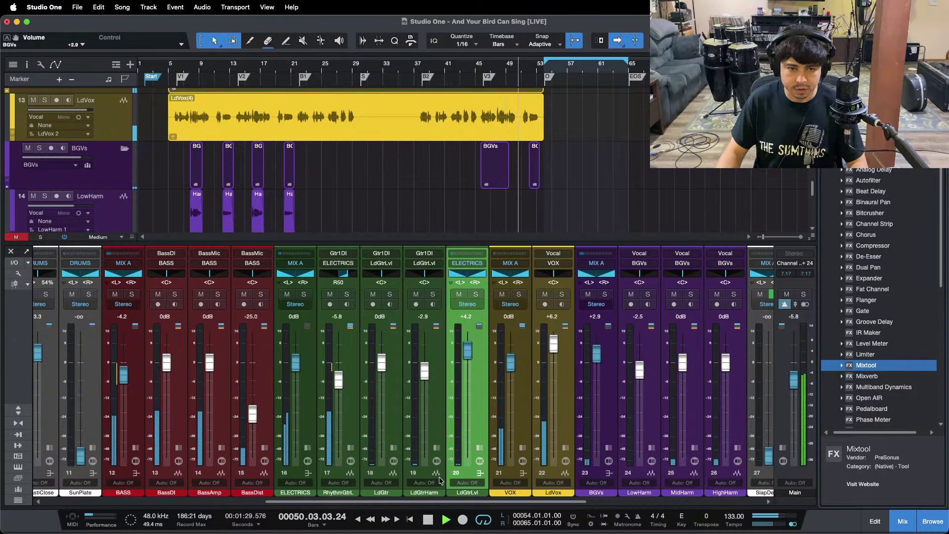
{"action": "left_click_drag", "start_coordinate": [450, 502], "coordinate": [296, 503]}
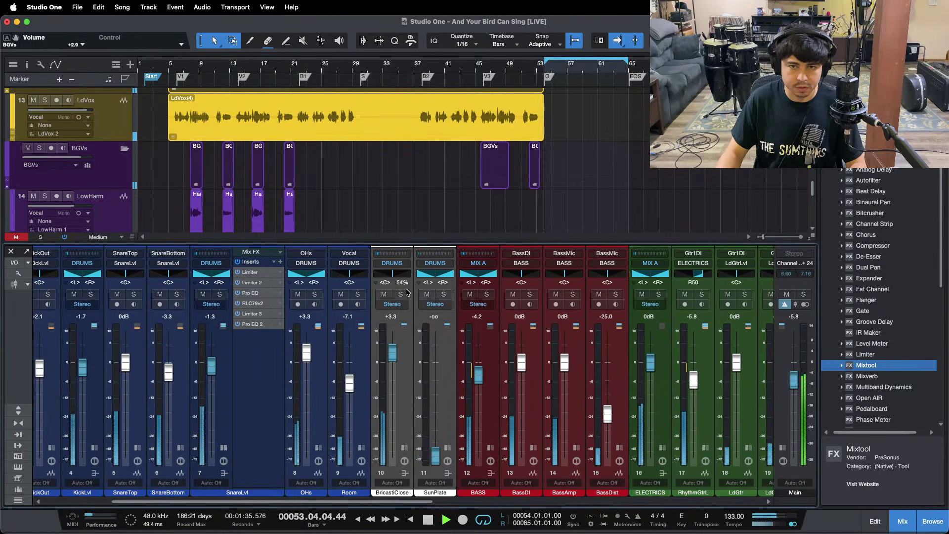
{"action": "left_click", "coordinate": [191, 64]}
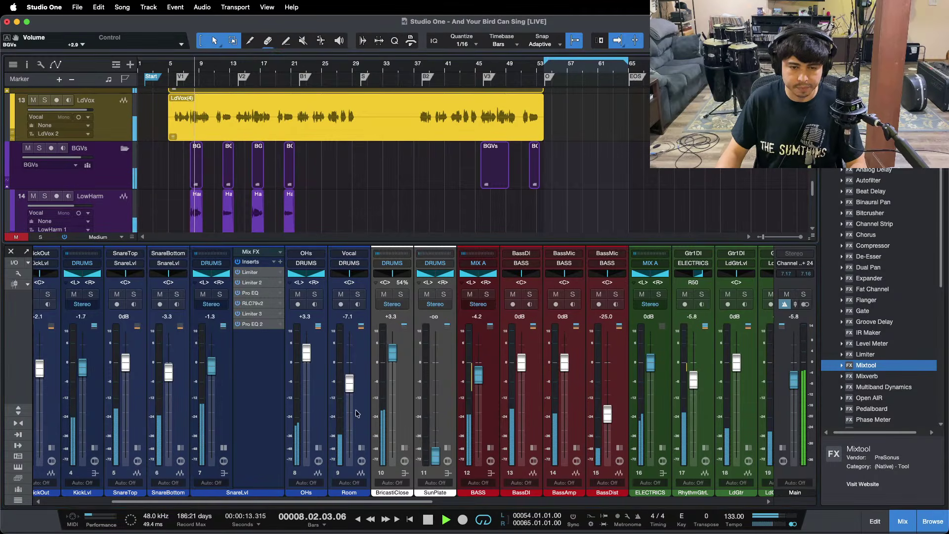
{"action": "left_click", "coordinate": [224, 448]}
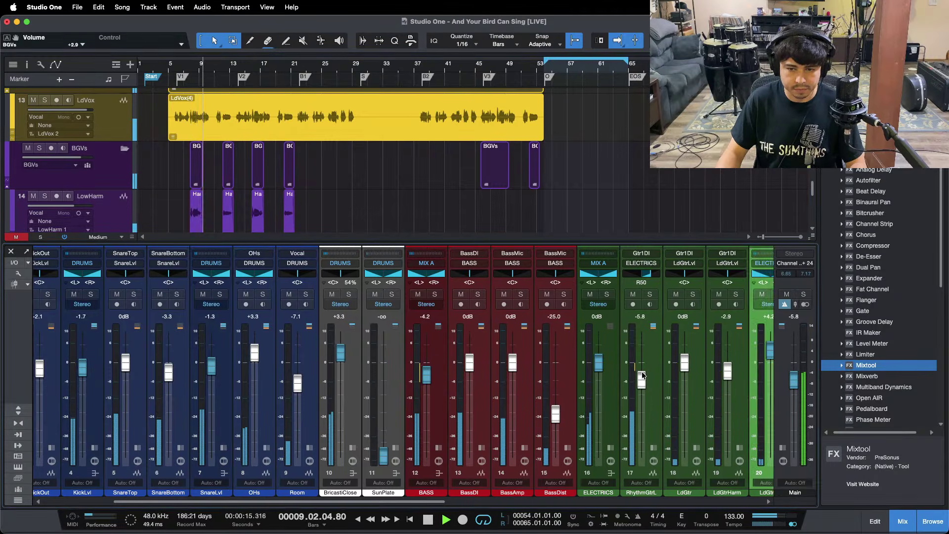
{"action": "left_click_drag", "start_coordinate": [644, 375], "coordinate": [644, 372]}
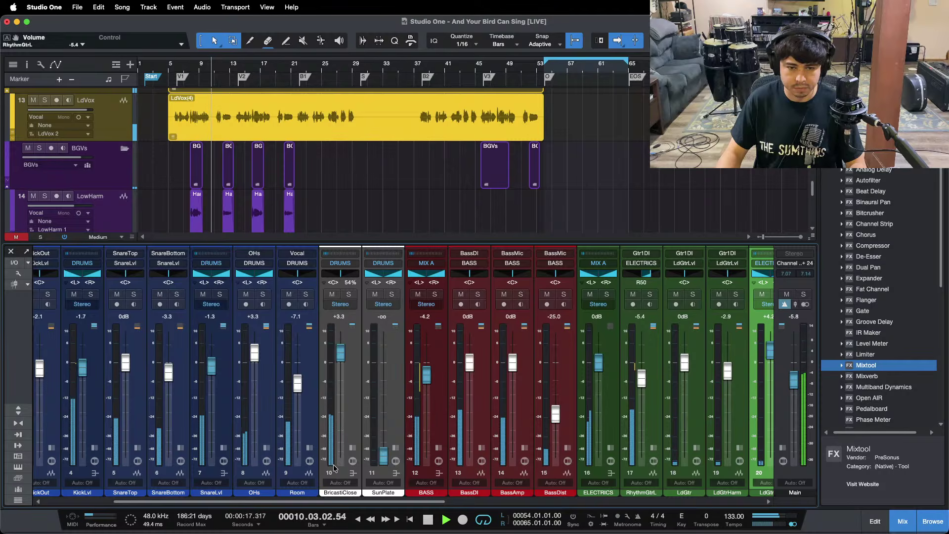
{"action": "scroll", "coordinate": [465, 497], "scroll_direction": "right", "scroll_amount": 10}
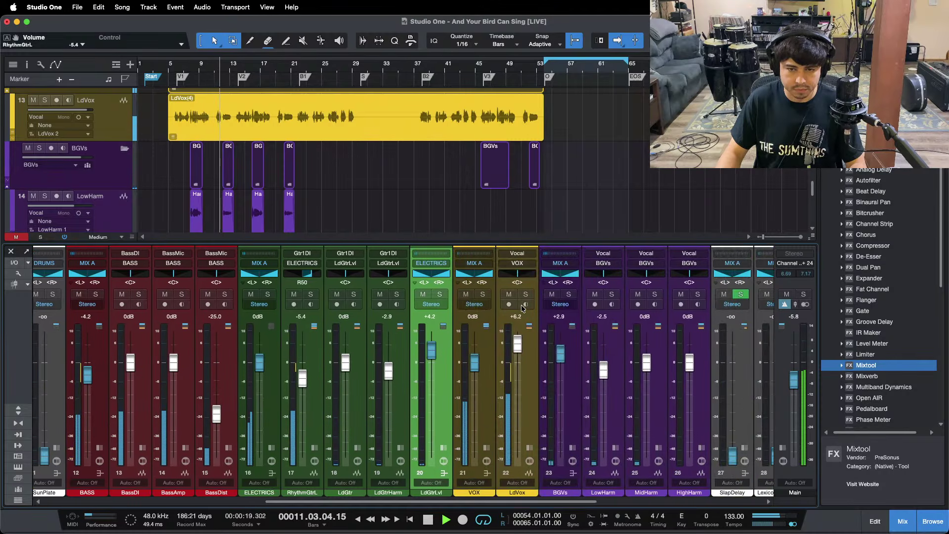
Solo LdVox and RhythmGtrL, replay from around bar 8, set the RhythmGtrL fader to -5.0 dB, and clear the solos
{"action": "left_click", "coordinate": [526, 294]}
{"action": "left_click", "coordinate": [311, 295]}
{"action": "left_click", "coordinate": [192, 64]}
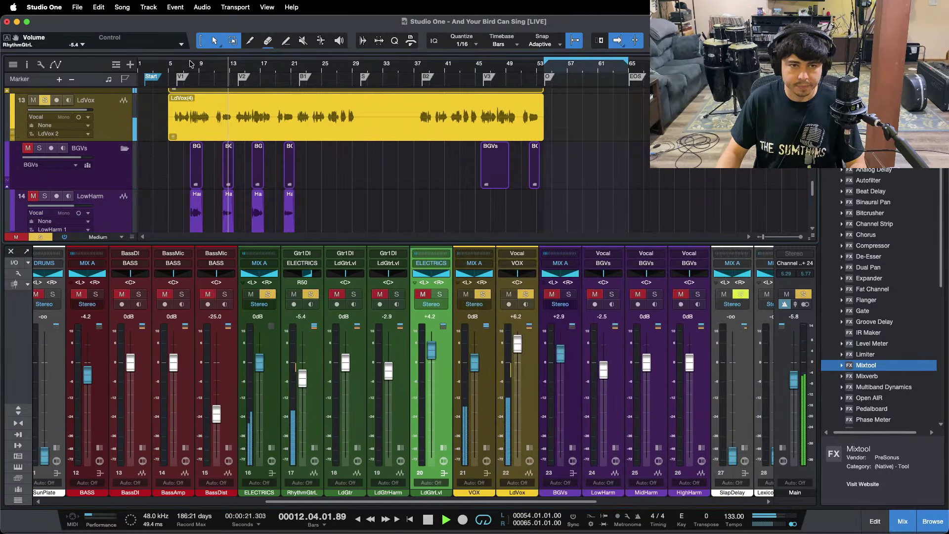
{"action": "left_click_drag", "start_coordinate": [302, 376], "coordinate": [302, 377]}
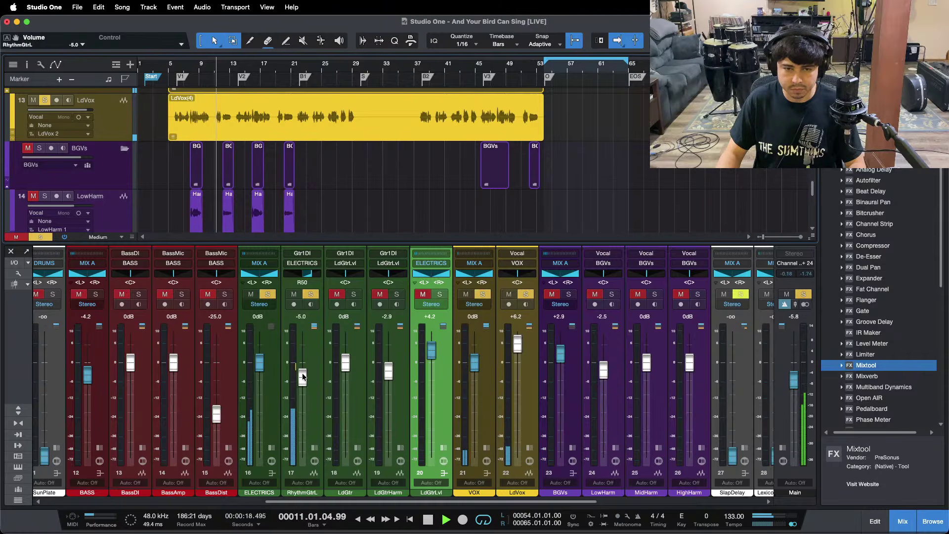
{"action": "key", "text": "shift+s"}
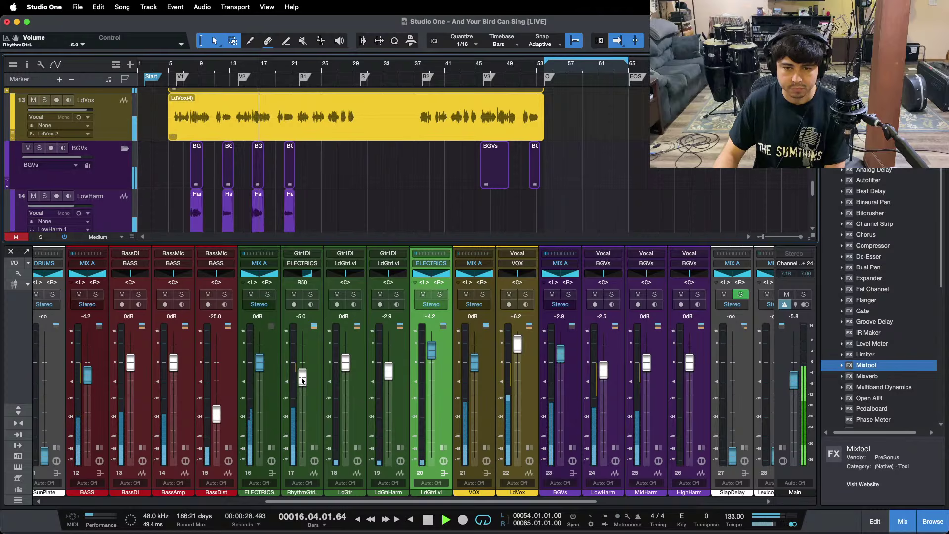
Mute the LdVox, BGVs and LdGtrLvl channels and raise the RhythmGtrL fader to -4.6 dB while replaying from around bar 7
{"action": "left_click_drag", "start_coordinate": [341, 502], "coordinate": [340, 502]}
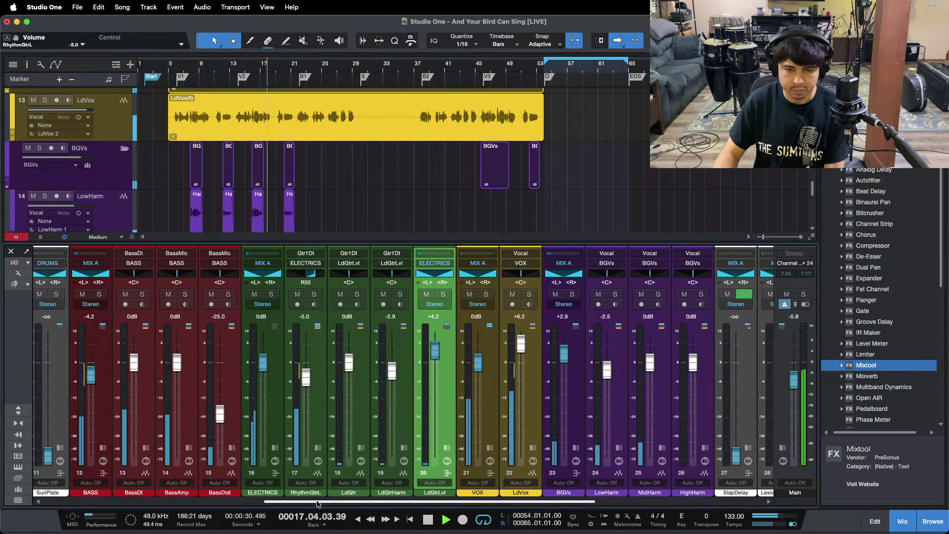
{"action": "left_click_drag", "start_coordinate": [513, 294], "coordinate": [685, 294]}
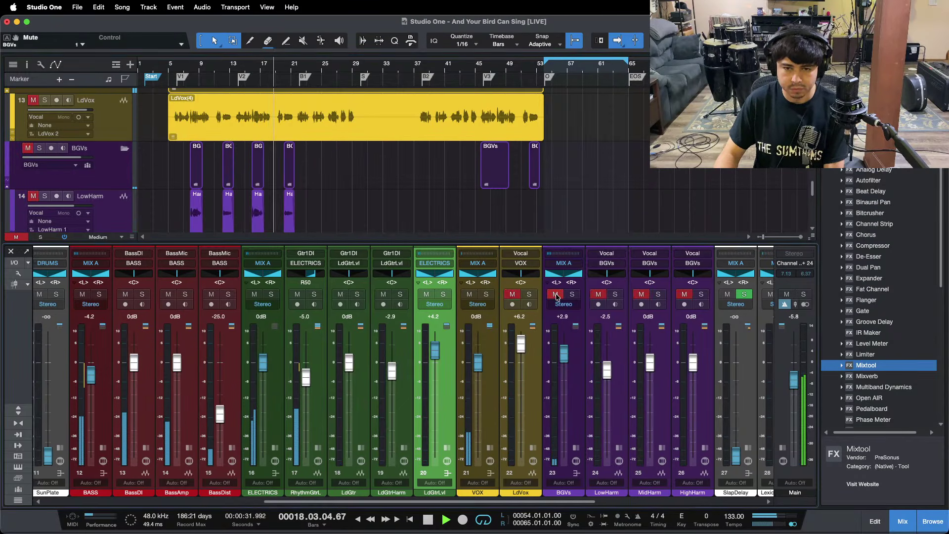
{"action": "left_click", "coordinate": [424, 296]}
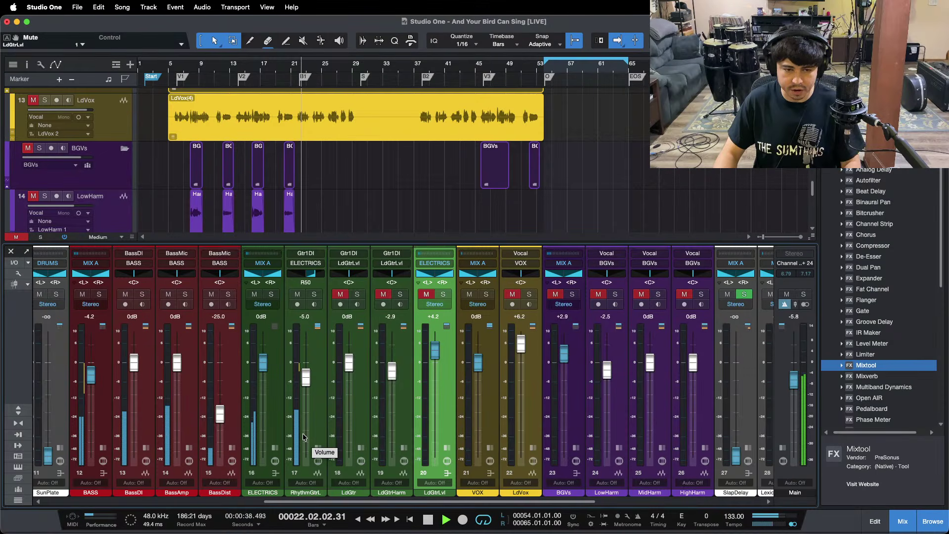
{"action": "left_click", "coordinate": [183, 64]}
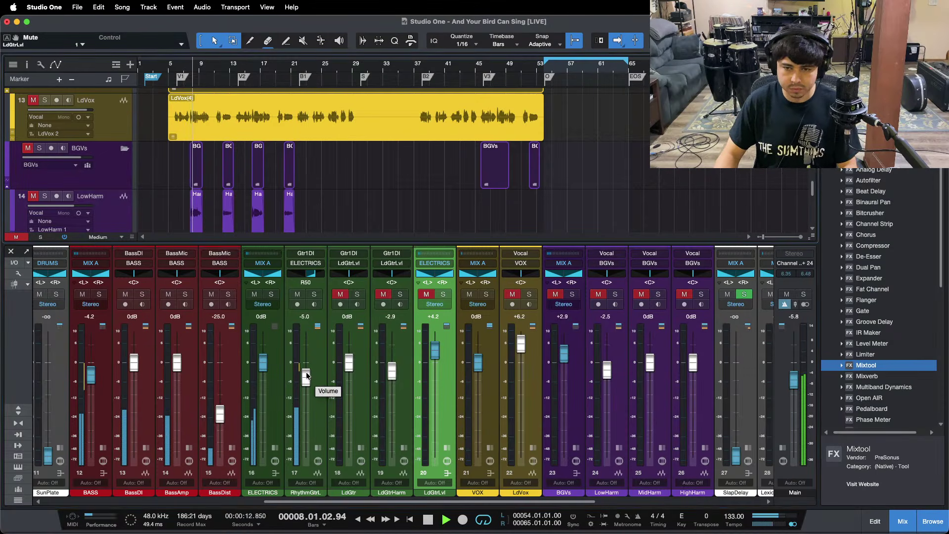
{"action": "scroll", "coordinate": [308, 377], "scroll_direction": "up", "scroll_amount": 2}
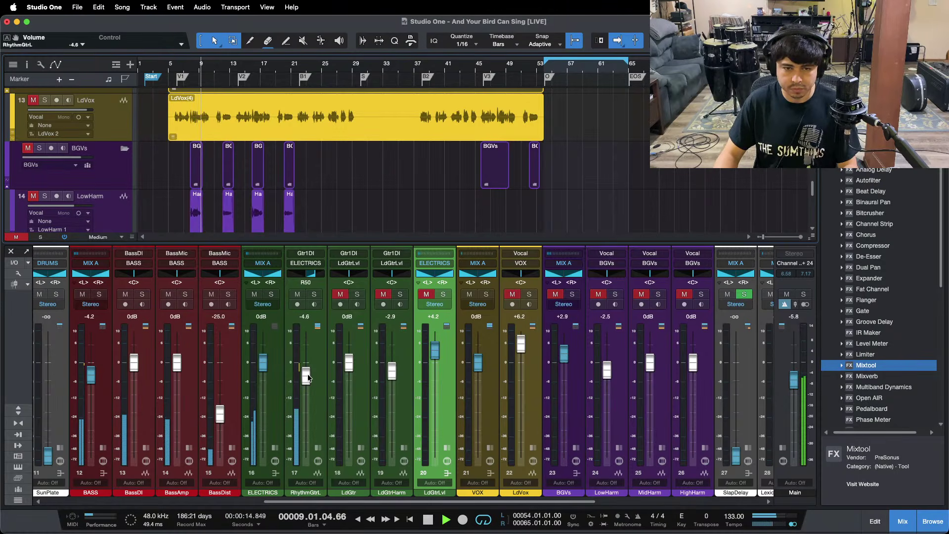
Unmute LdVox, BGVs and LdGtrLvl, and set the RhythmGtrL fader to -5.0 dB
{"action": "left_click", "coordinate": [508, 296]}
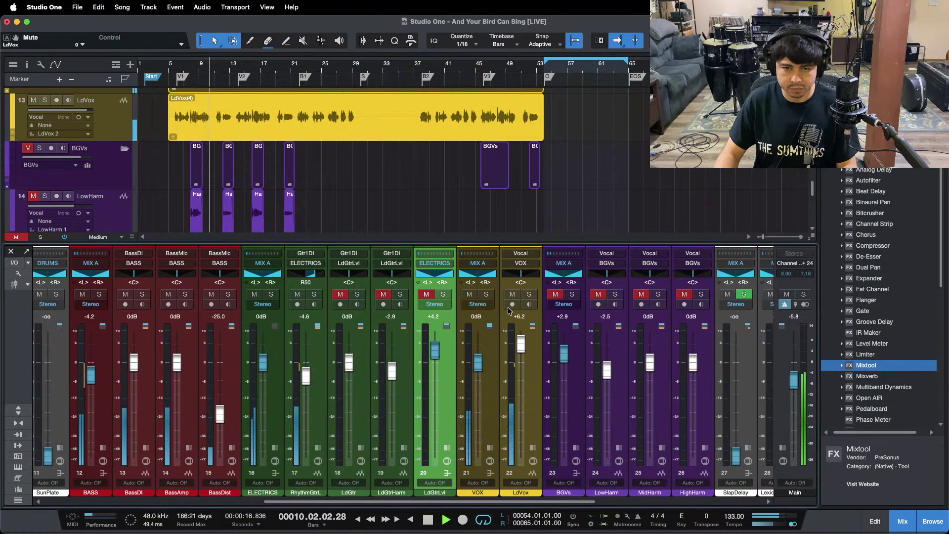
{"action": "left_click", "coordinate": [556, 295]}
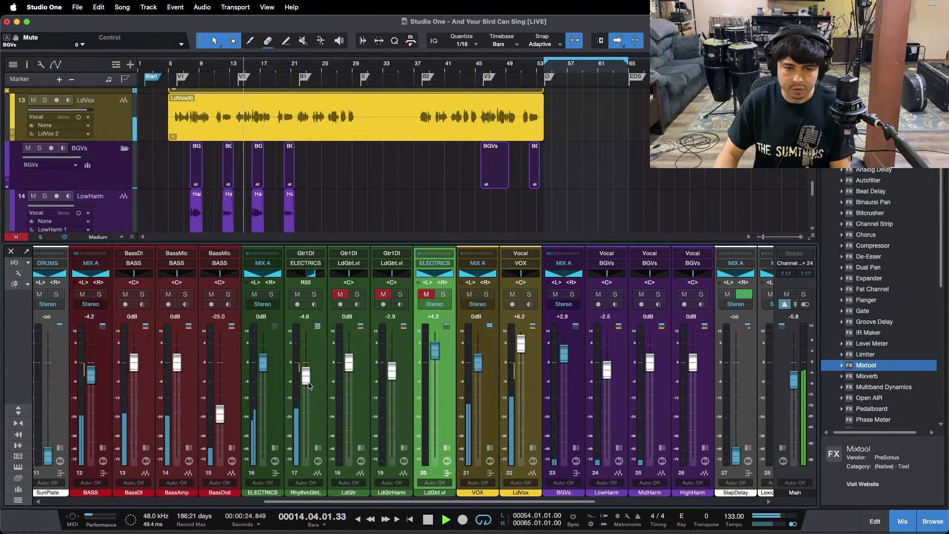
{"action": "left_click_drag", "start_coordinate": [308, 382], "coordinate": [307, 383]}
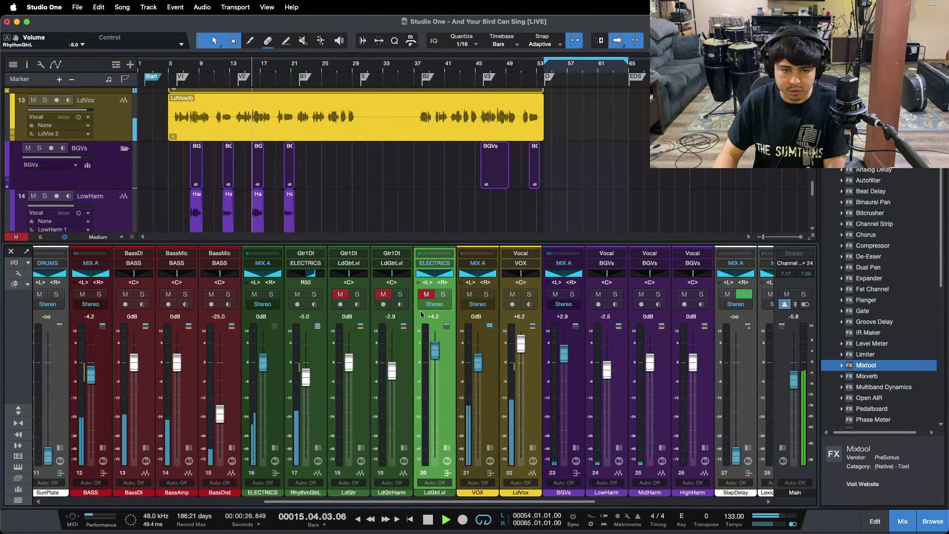
{"action": "left_click", "coordinate": [426, 296]}
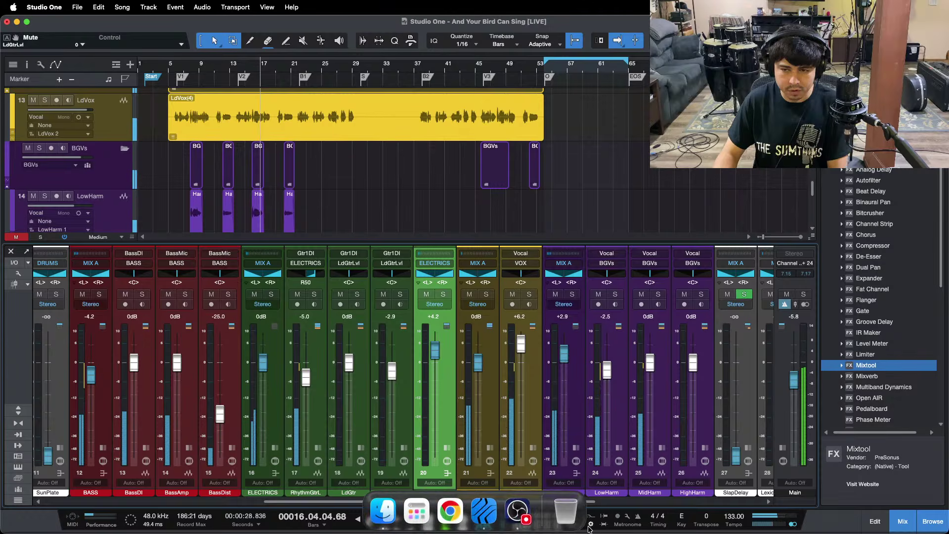
Check OBS, return to Studio One, and compare the mix with the And Your Bird Can Sing reference by soloing and unsoloing its channel
{"action": "left_click", "coordinate": [521, 512]}
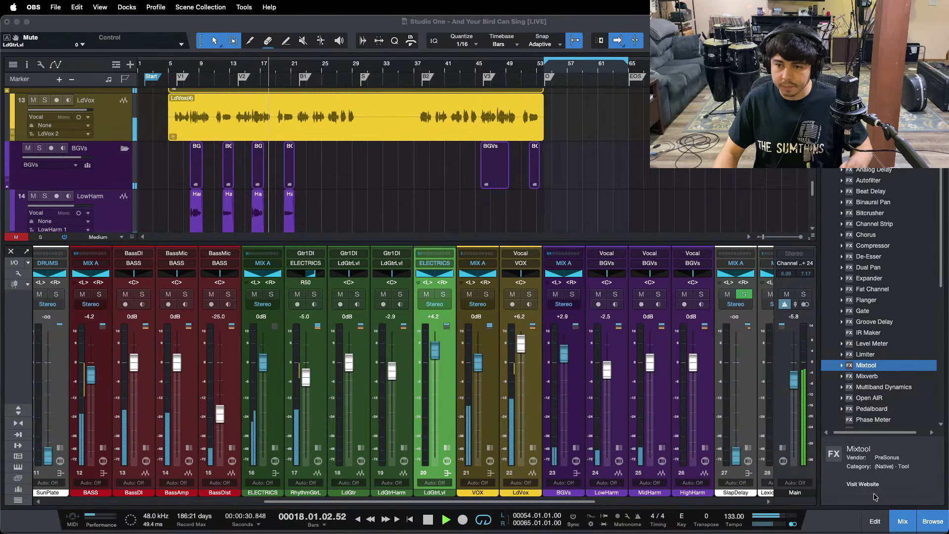
{"action": "left_click", "coordinate": [905, 487]}
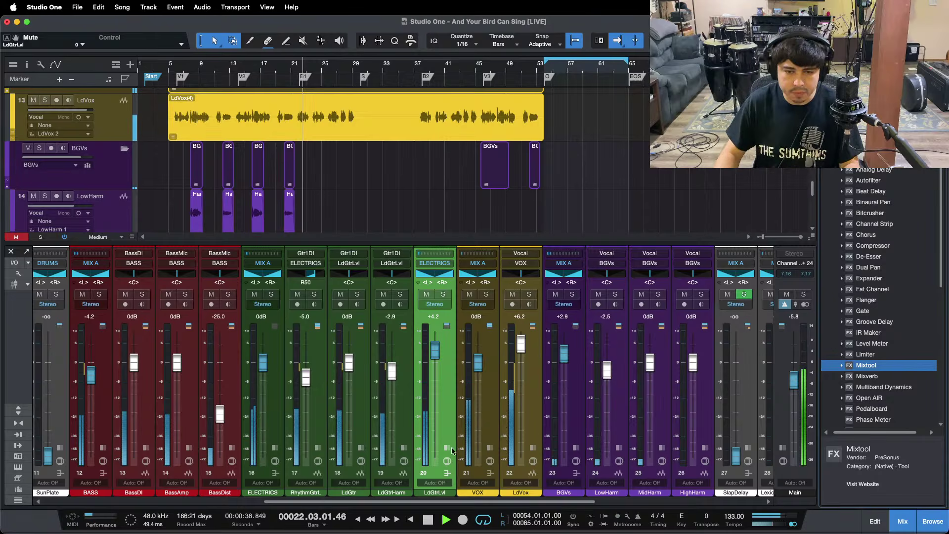
{"action": "left_click_drag", "start_coordinate": [466, 502], "coordinate": [631, 505]}
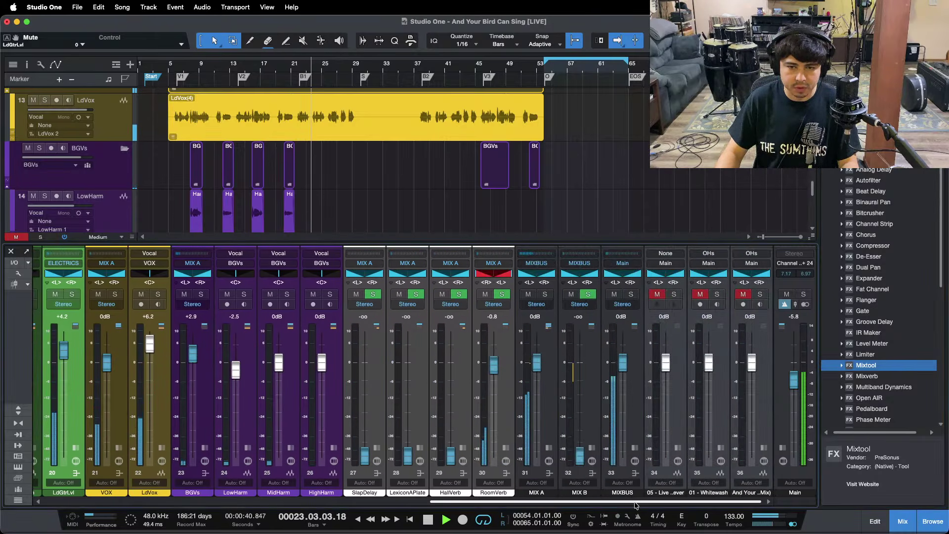
{"action": "left_click", "coordinate": [759, 294]}
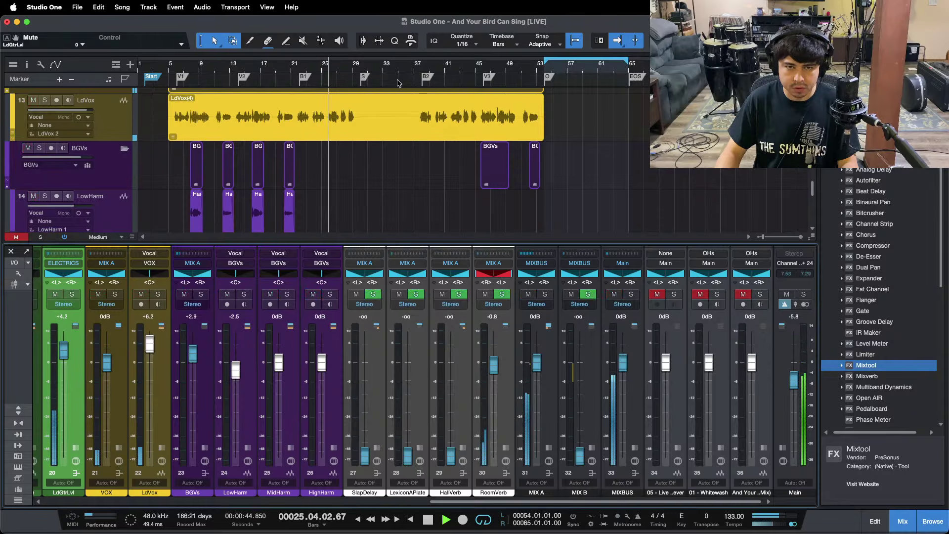
{"action": "left_click", "coordinate": [759, 294]}
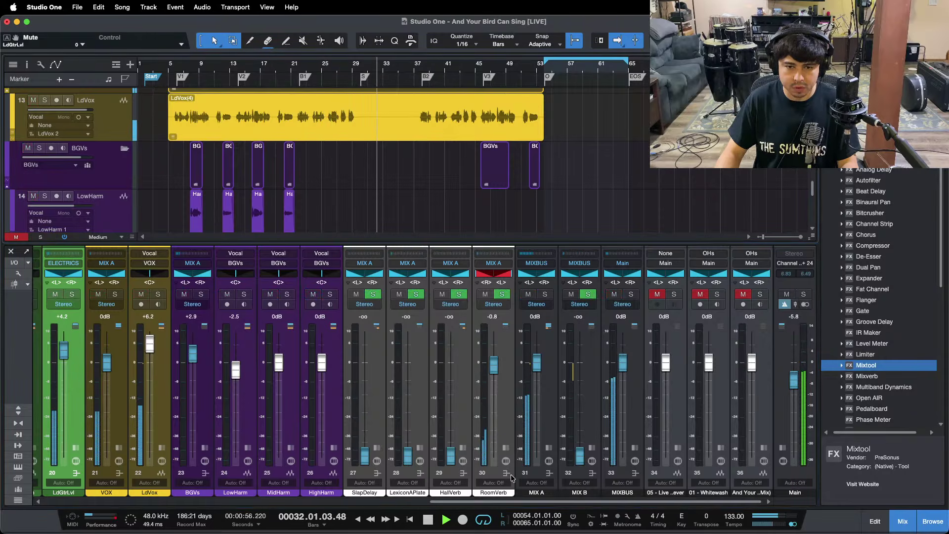
Raise the HallVerb fader to -50.6 dB, and show and hide the LdGtrLvl bus's inserts
{"action": "scroll", "coordinate": [512, 478], "scroll_direction": "left", "scroll_amount": 4}
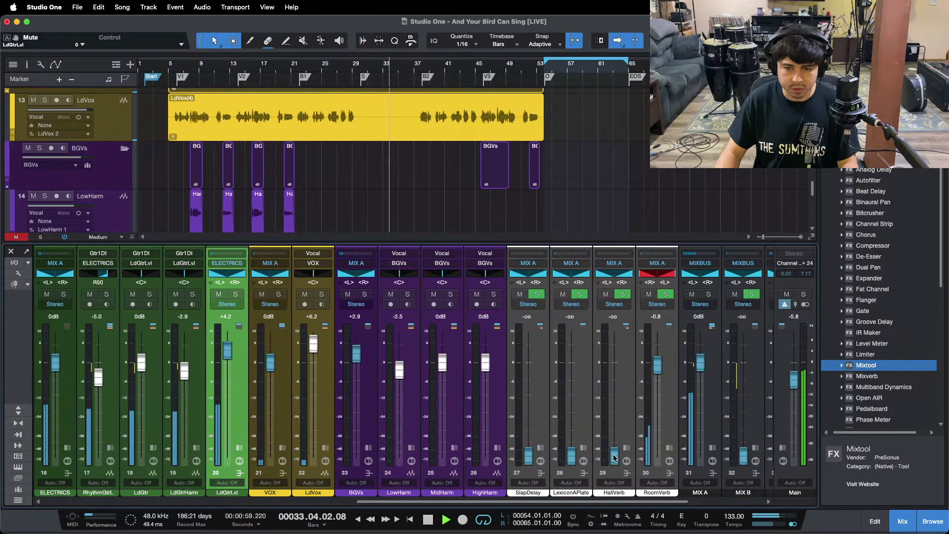
{"action": "left_click_drag", "start_coordinate": [614, 457], "coordinate": [615, 446]}
{"action": "left_click", "coordinate": [239, 447]}
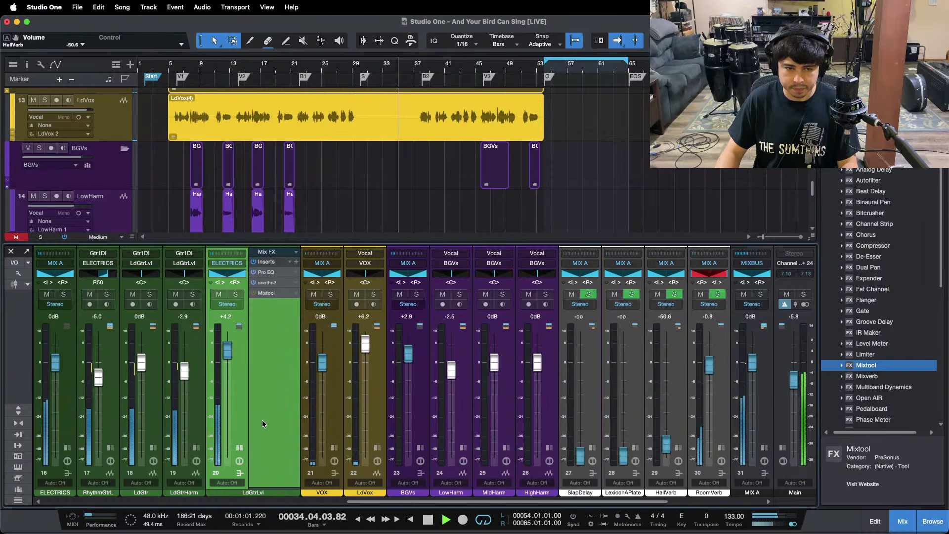
{"action": "left_click", "coordinate": [238, 448]}
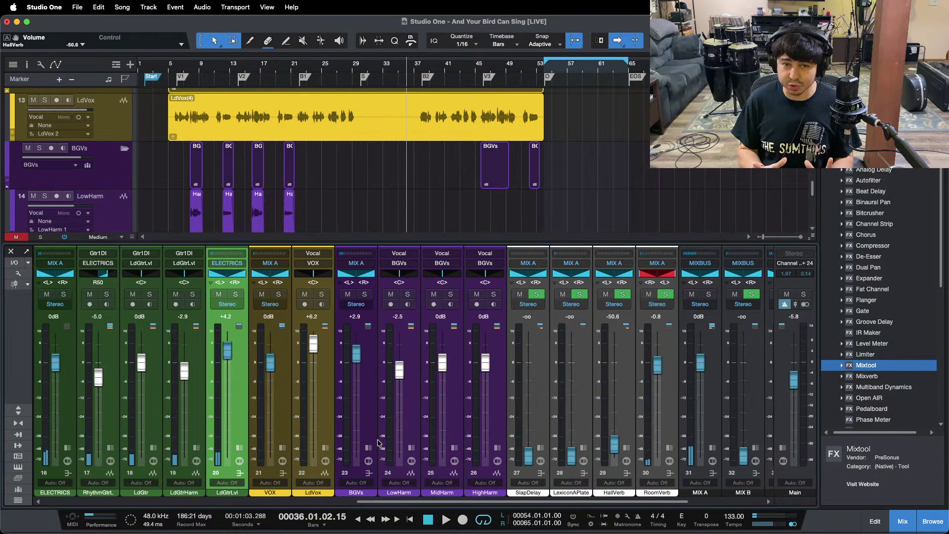
Audition the soloed reference mix from bar 6, replay it from there, and unsolo it to compare with the song
{"action": "left_click", "coordinate": [181, 68]}
{"action": "scroll", "coordinate": [801, 343], "scroll_direction": "right", "scroll_amount": 5}
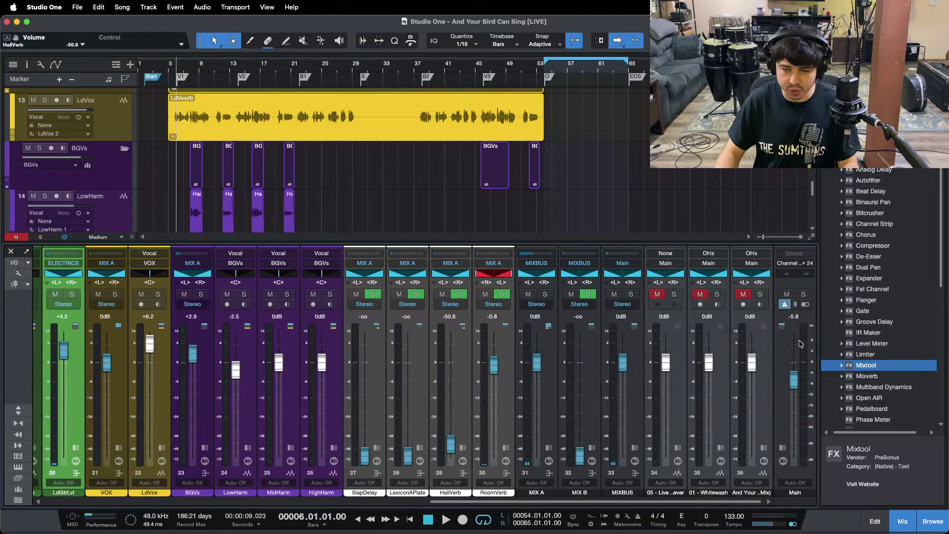
{"action": "left_click", "coordinate": [760, 294]}
{"action": "key", "text": "space"}
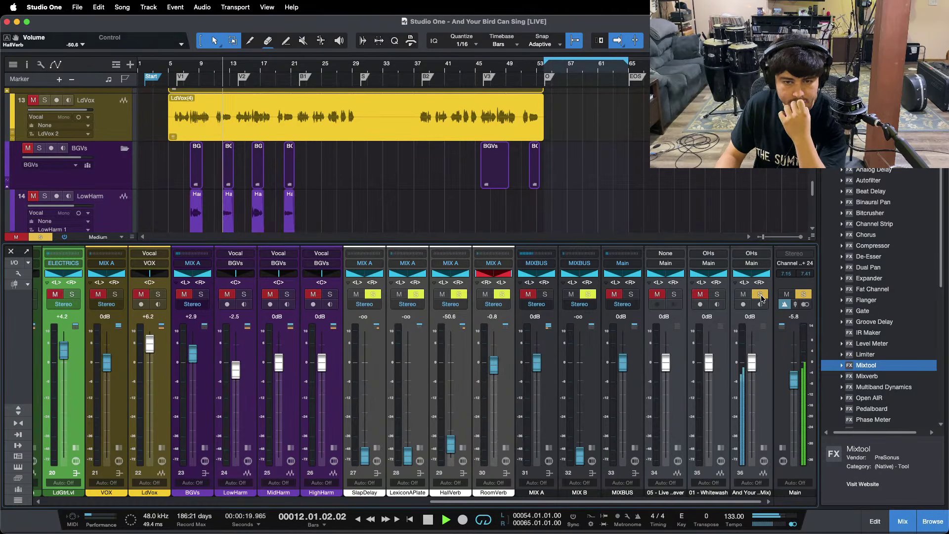
{"action": "left_click", "coordinate": [174, 70]}
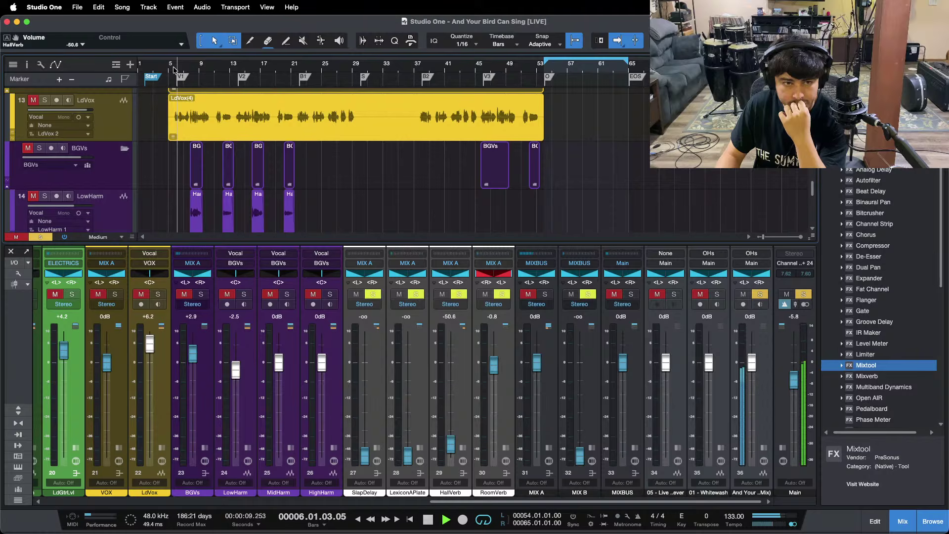
{"action": "left_click", "coordinate": [761, 296]}
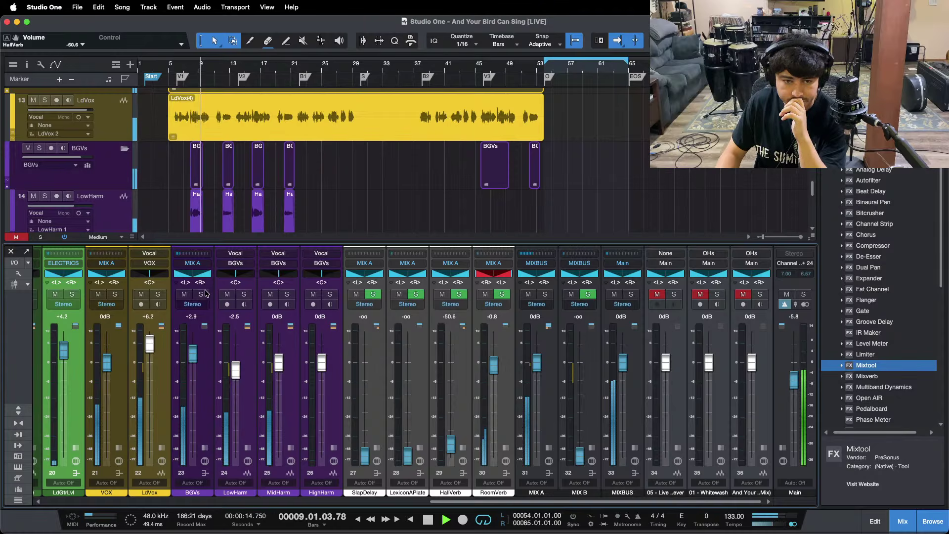
Mute the BGVs bus, copy the VOX bus's LexiconAPlate send onto it, and close the expanded bus strips and LexiconAPlate editor
{"action": "left_click", "coordinate": [184, 295]}
{"action": "left_click", "coordinate": [205, 448]}
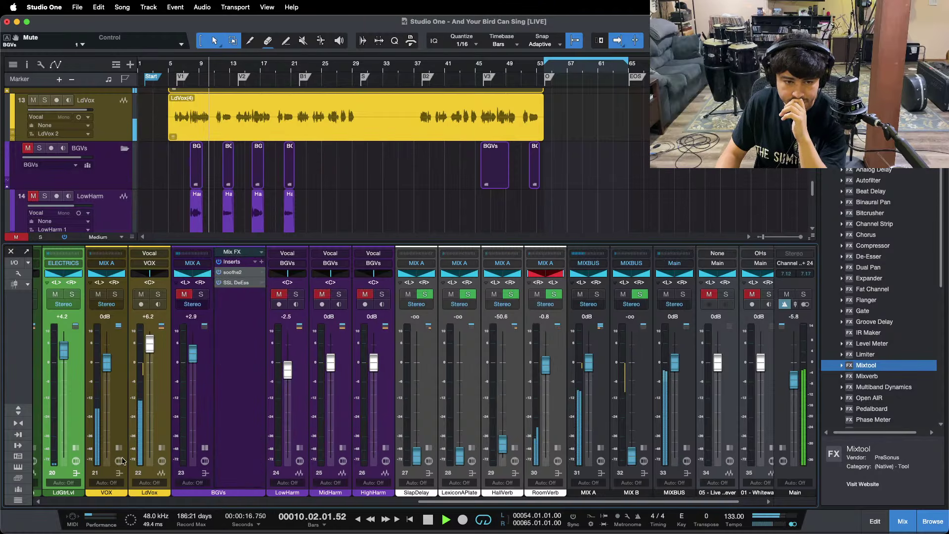
{"action": "left_click", "coordinate": [118, 448]}
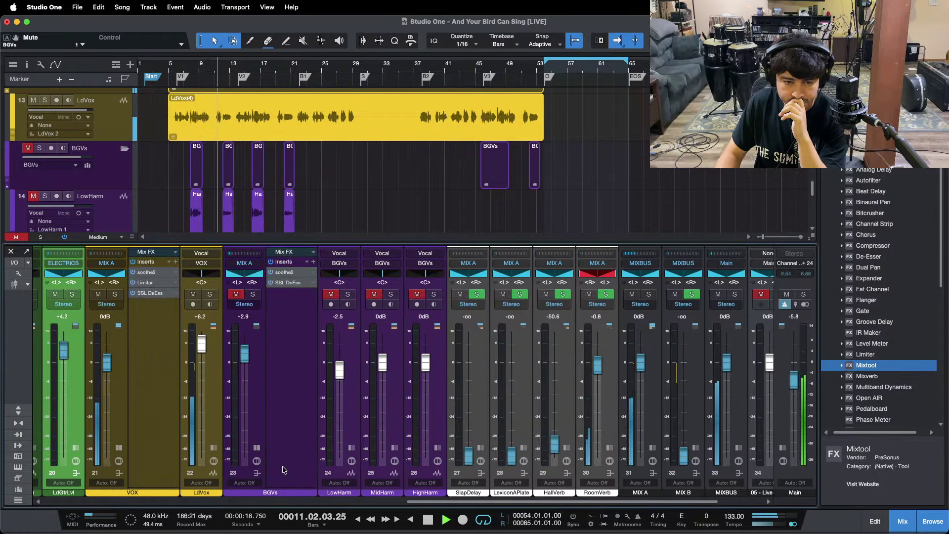
{"action": "left_click_drag", "start_coordinate": [280, 487], "coordinate": [286, 365]}
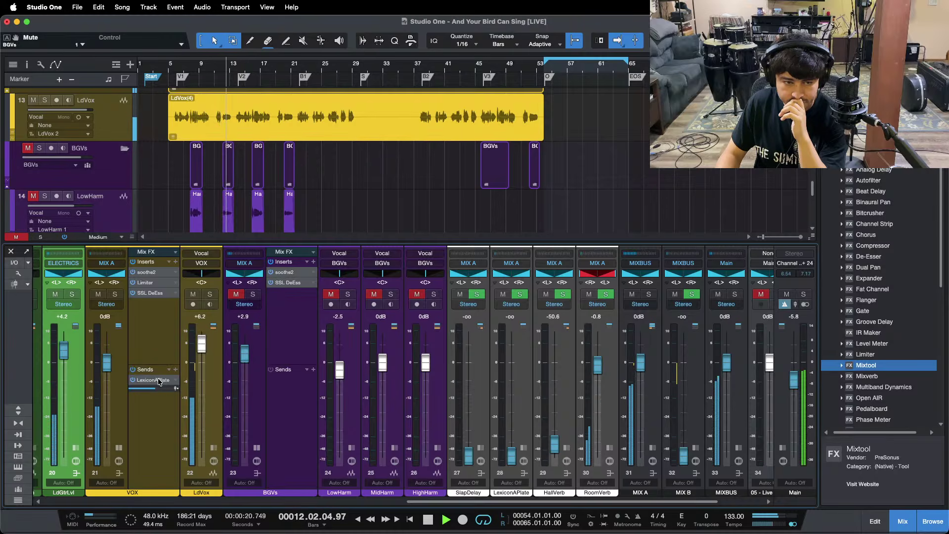
{"action": "left_click_drag", "start_coordinate": [158, 381], "coordinate": [280, 393]}
{"action": "left_click", "coordinate": [256, 448]}
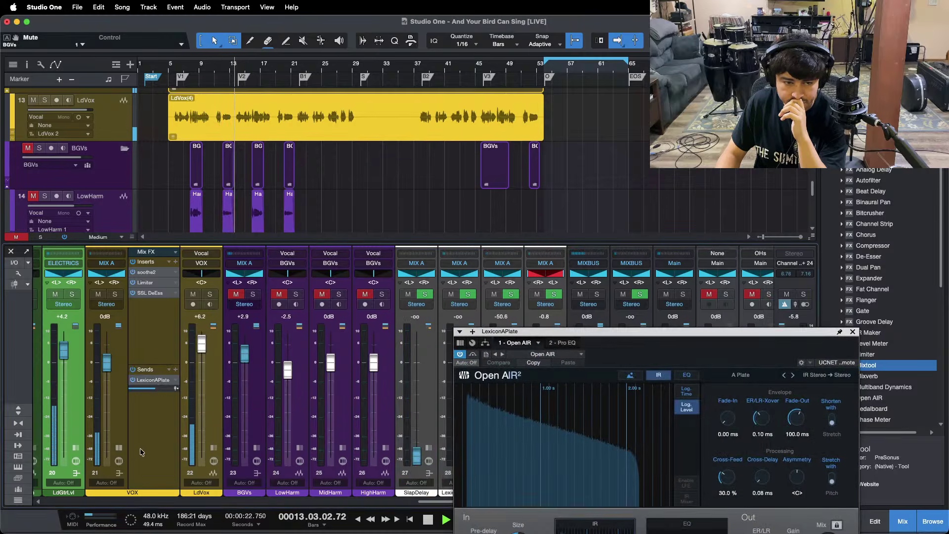
{"action": "left_click", "coordinate": [119, 447]}
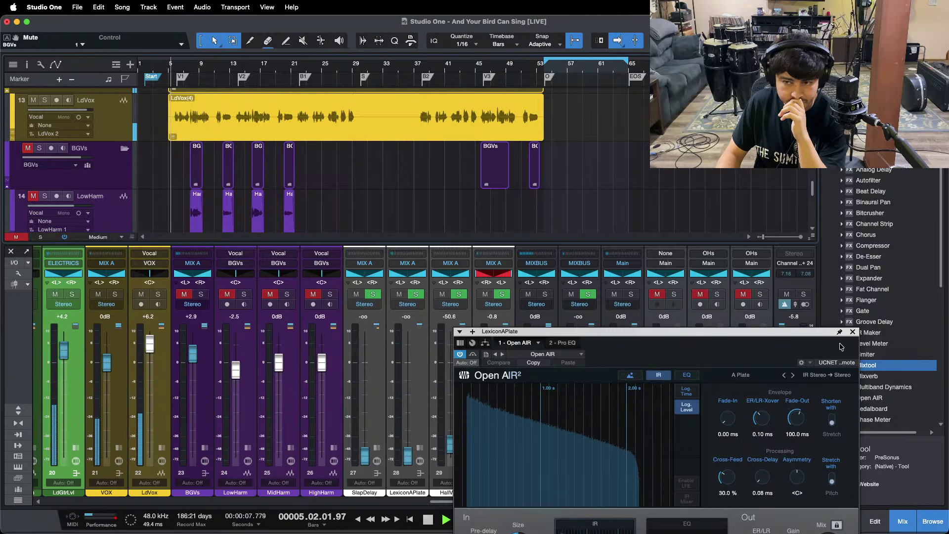
{"action": "left_click", "coordinate": [853, 332]}
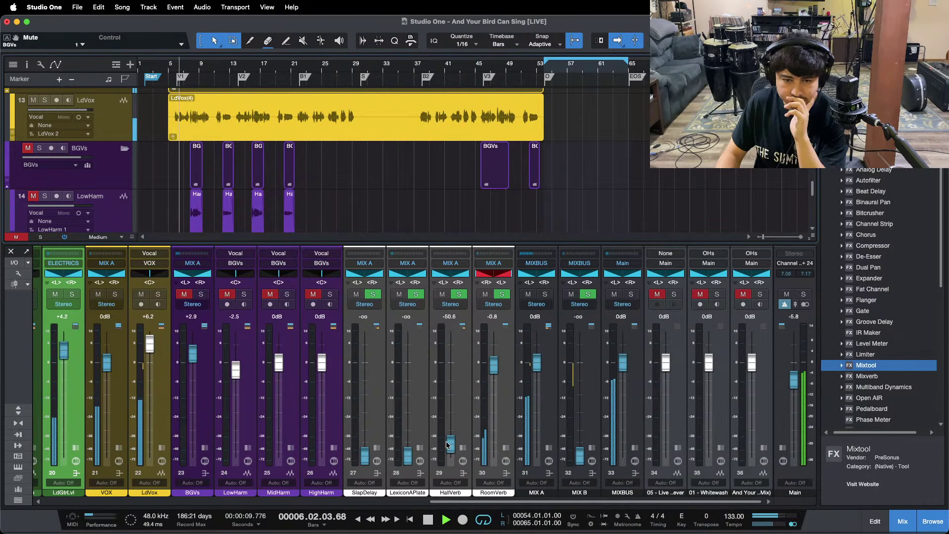
Pull the HallVerb fader down to -oo, raise the LexiconAPlate fader to -27.5 dB, and mute the LdGtrLvl bus
{"action": "left_click_drag", "start_coordinate": [448, 445], "coordinate": [404, 418]}
{"action": "left_click_drag", "start_coordinate": [430, 502], "coordinate": [334, 502]}
{"action": "left_click", "coordinate": [262, 295]}
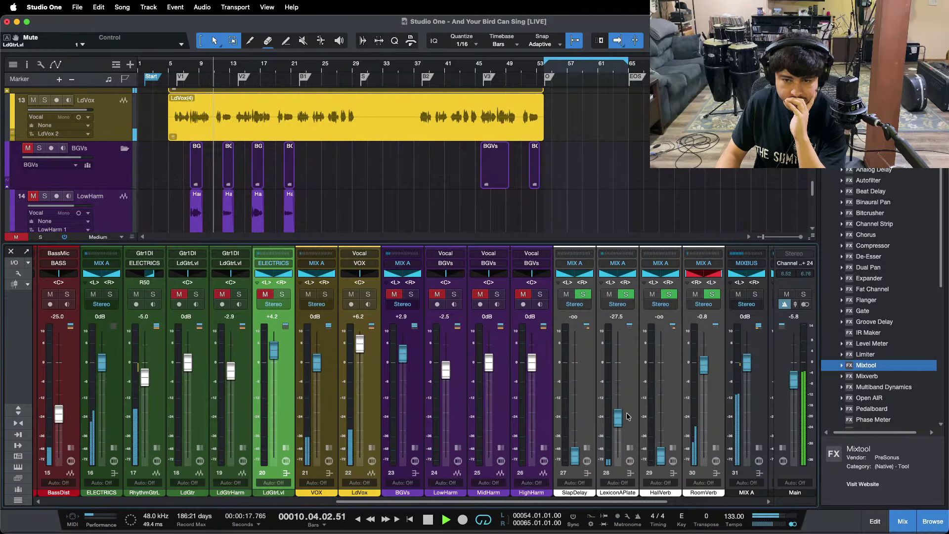
Raise the LexiconAPlate fader to -10.8 dB during playback and unmute the BGVs bus
{"action": "left_click_drag", "start_coordinate": [624, 417], "coordinate": [621, 410]}
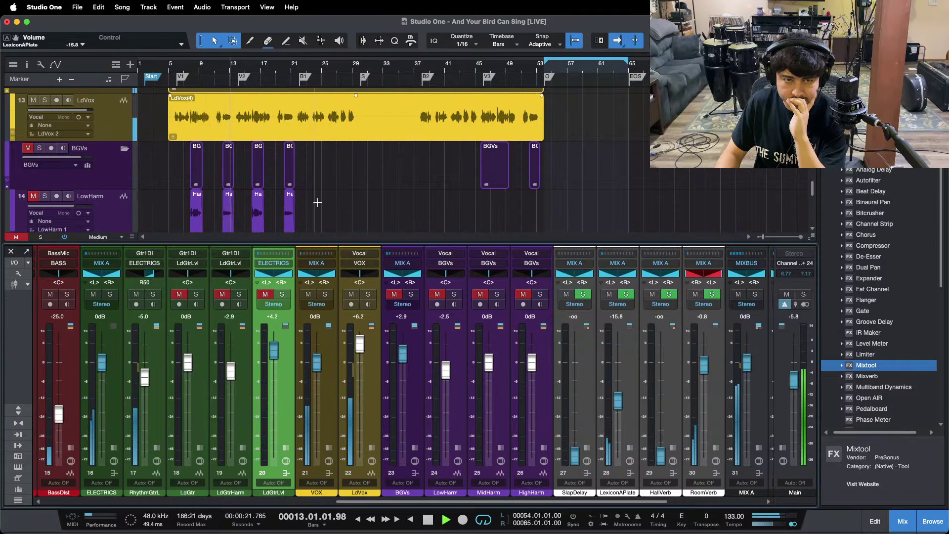
{"action": "left_click_drag", "start_coordinate": [620, 392], "coordinate": [620, 389]}
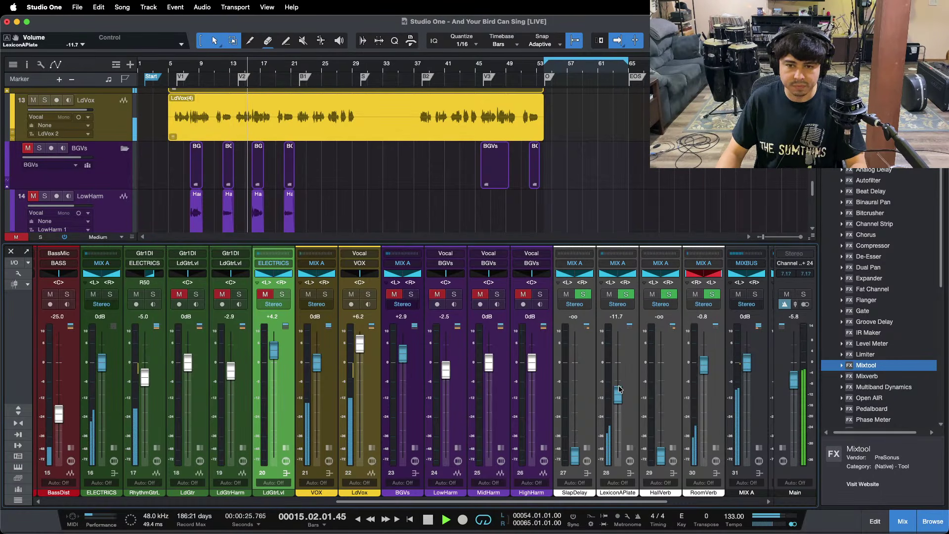
{"action": "left_click_drag", "start_coordinate": [621, 389], "coordinate": [620, 388]}
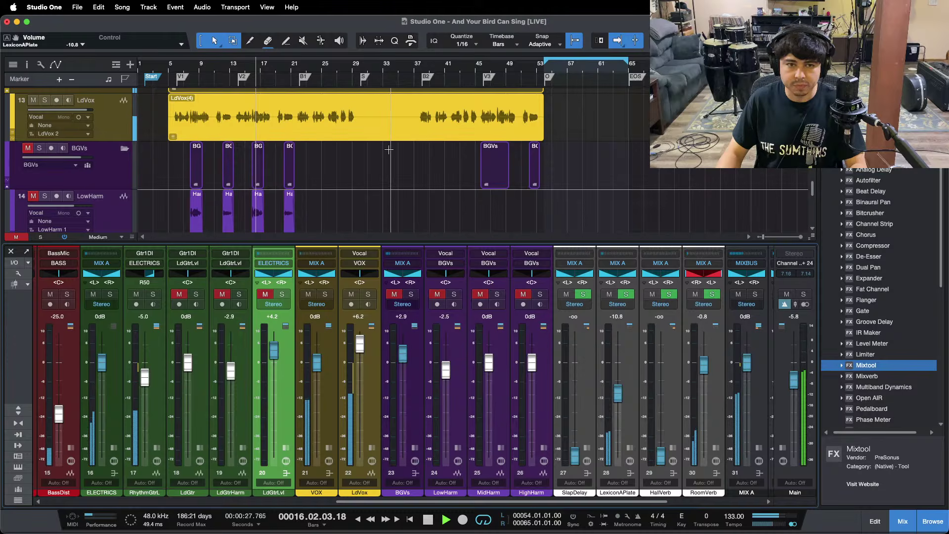
{"action": "left_click", "coordinate": [390, 294]}
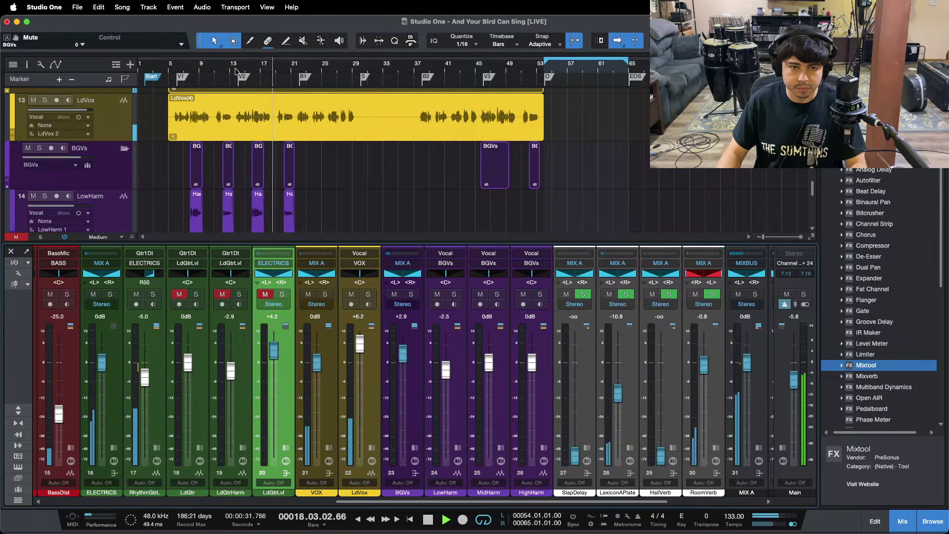
Replay the song from around bar 5, unmute the LdGtrLvl bus, and restart playback from the beginning
{"action": "left_click", "coordinate": [171, 67]}
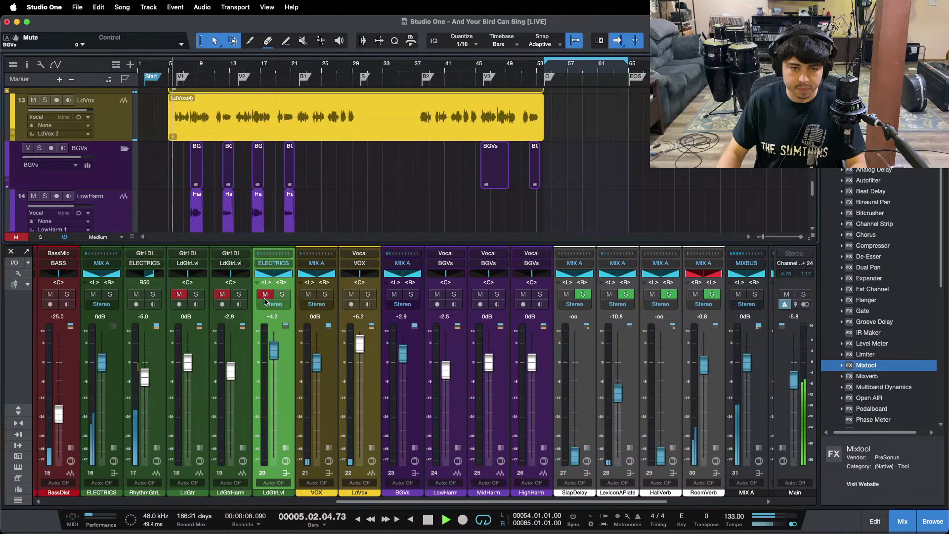
{"action": "left_click", "coordinate": [265, 300]}
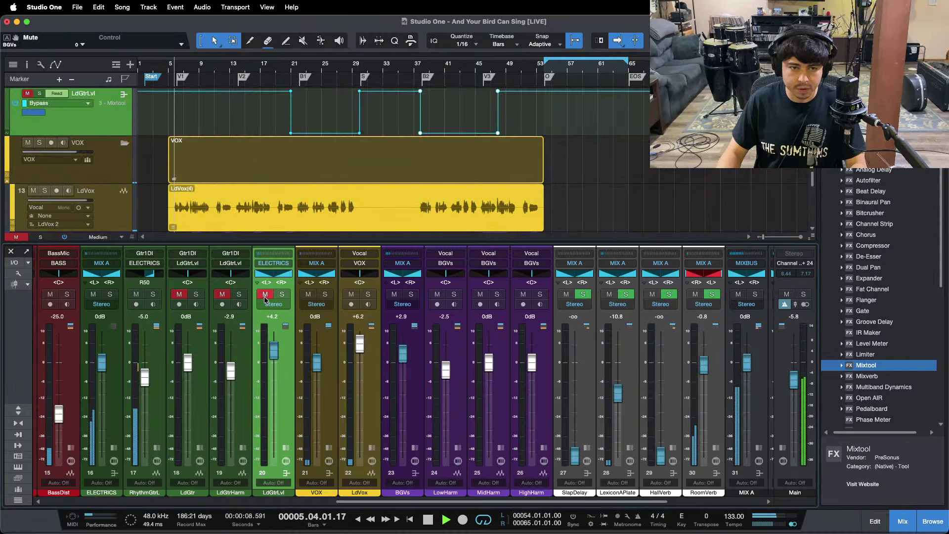
{"action": "left_click", "coordinate": [142, 66]}
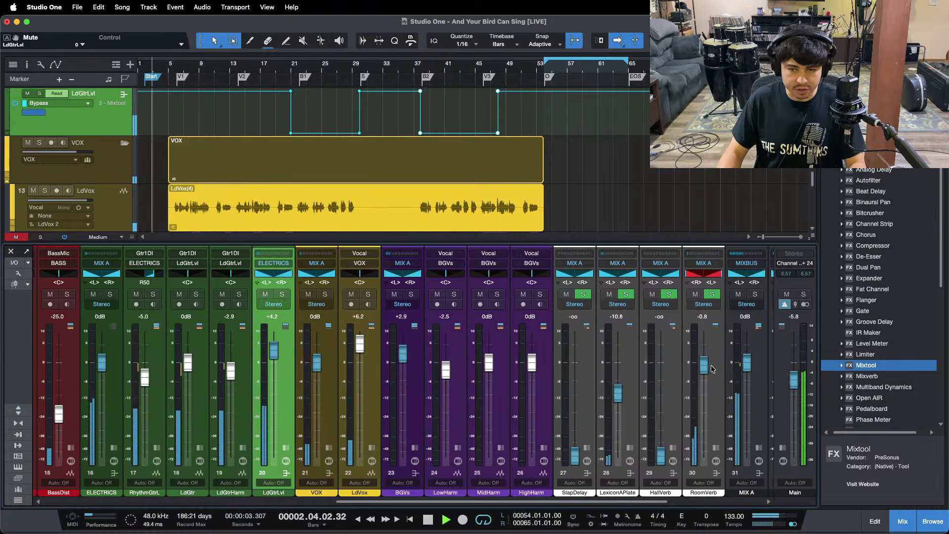
Listen to the full mix while looking over the channel levels from the drums to the reverbs, briefly switching to OBS
{"action": "mouse_move", "coordinate": [624, 532]}
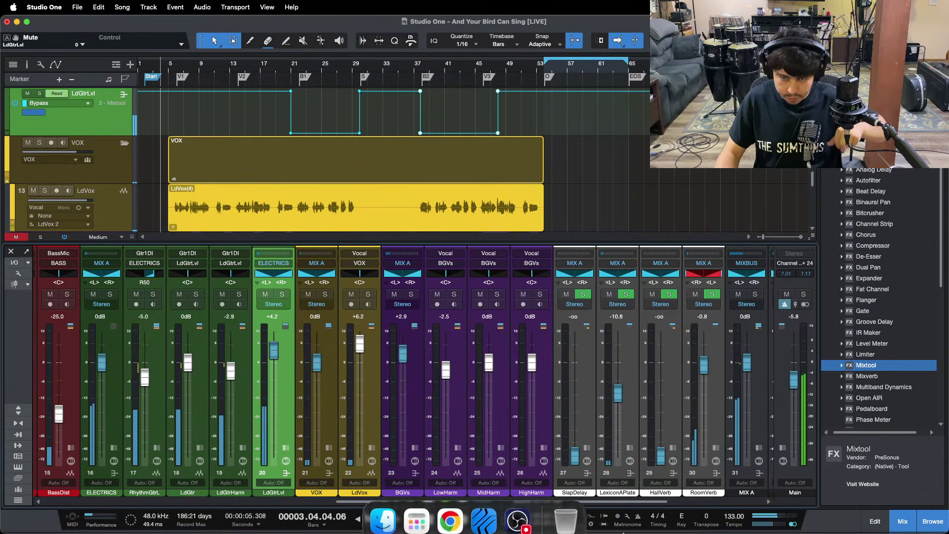
{"action": "left_click", "coordinate": [517, 521]}
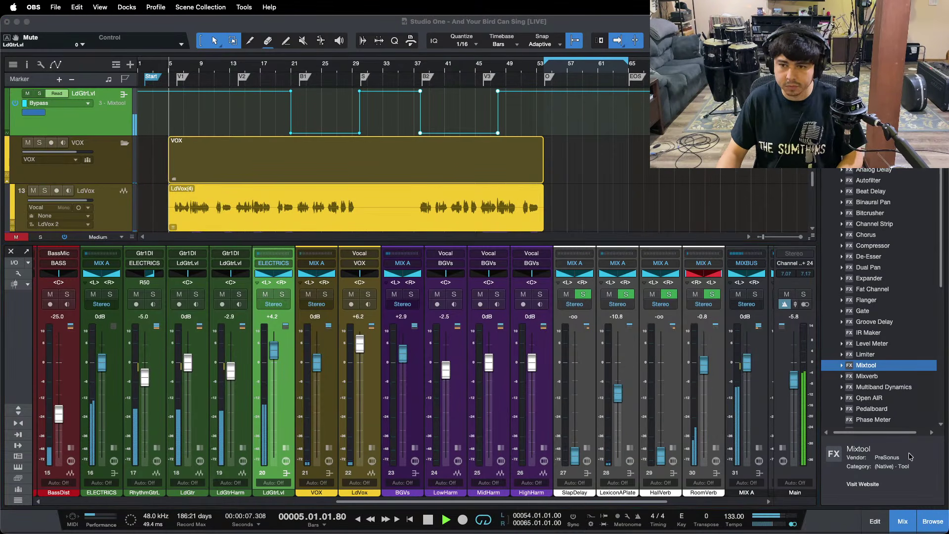
{"action": "left_click", "coordinate": [908, 488]}
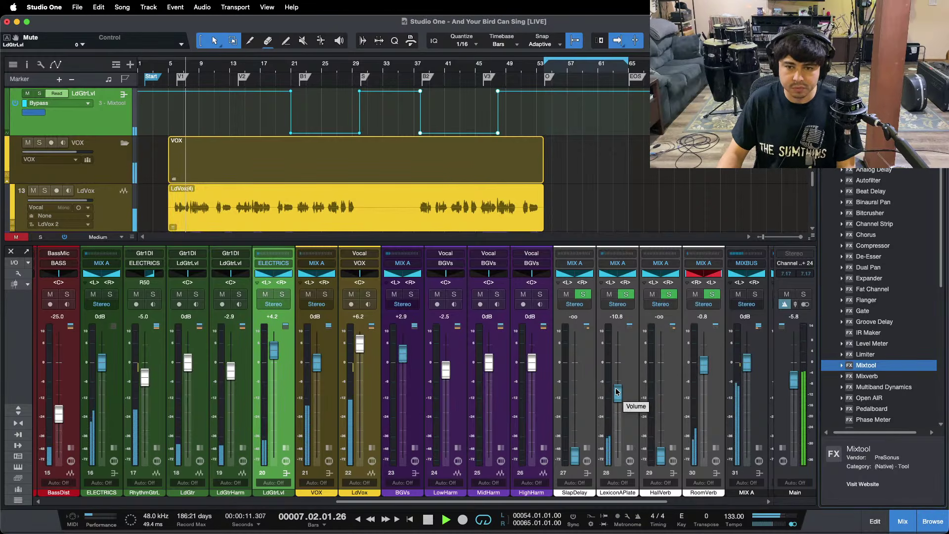
{"action": "left_click_drag", "start_coordinate": [617, 392], "coordinate": [617, 391]}
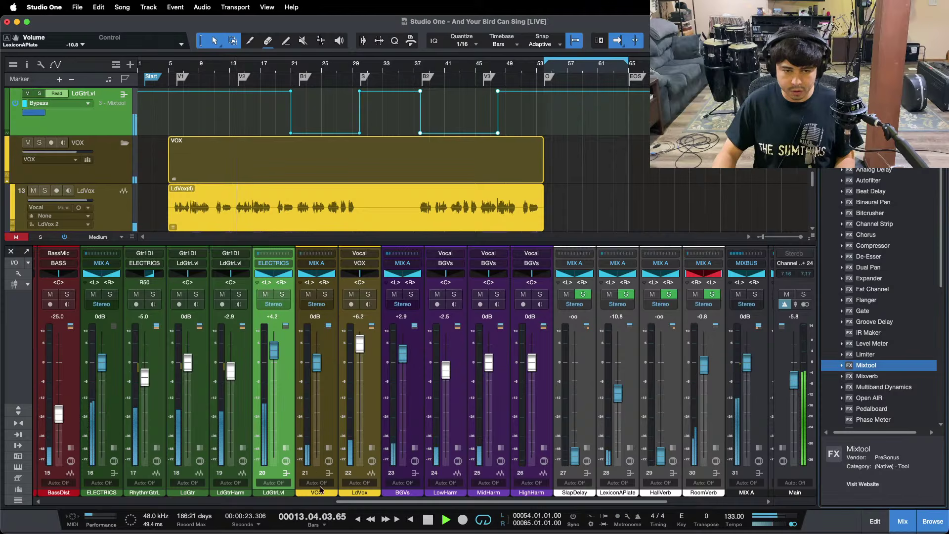
{"action": "left_click_drag", "start_coordinate": [341, 502], "coordinate": [42, 461]}
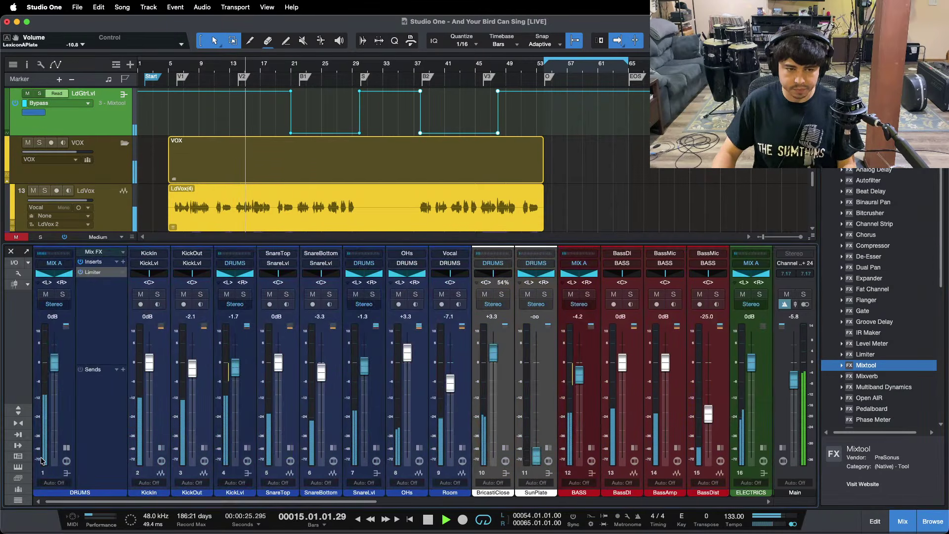
{"action": "mouse_move", "coordinate": [79, 502]}
{"action": "left_mouse_down"}
{"action": "mouse_move", "coordinate": [242, 511]}
{"action": "mouse_move", "coordinate": [80, 504]}
{"action": "left_mouse_up"}
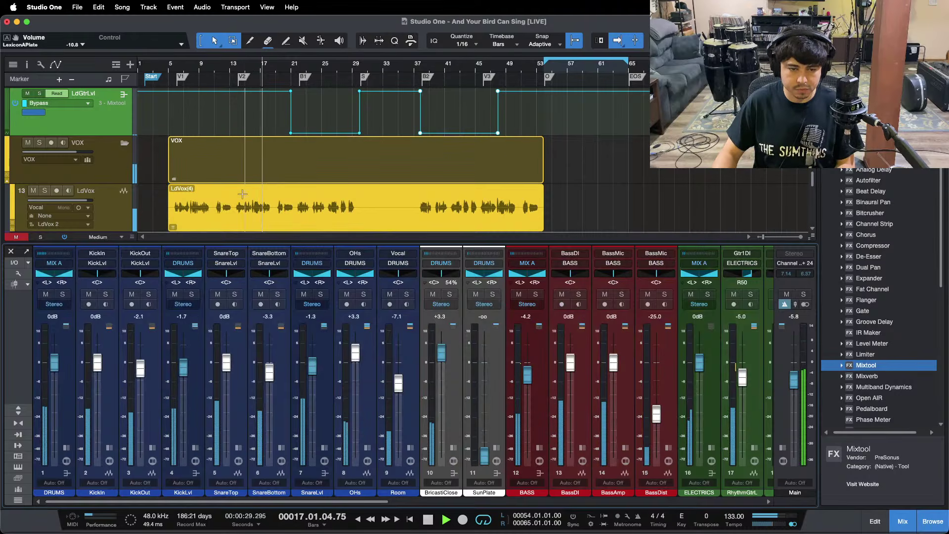
{"action": "left_click_drag", "start_coordinate": [319, 501], "coordinate": [516, 497]}
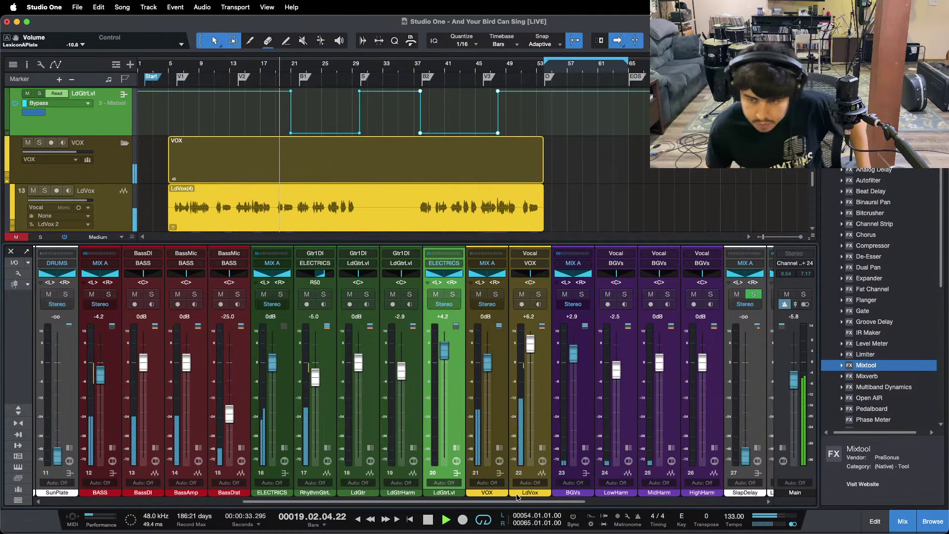
{"action": "mouse_move", "coordinate": [483, 532]}
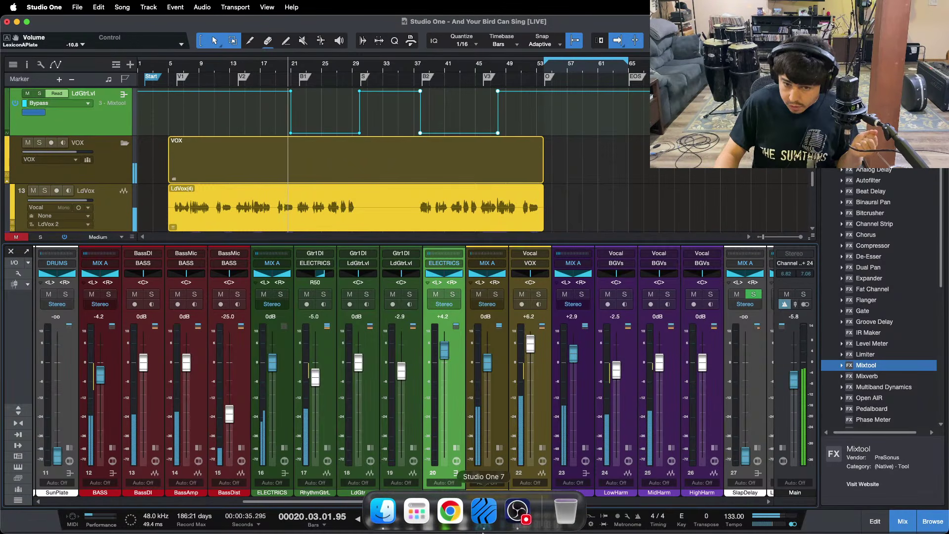
{"action": "left_click", "coordinate": [517, 511]}
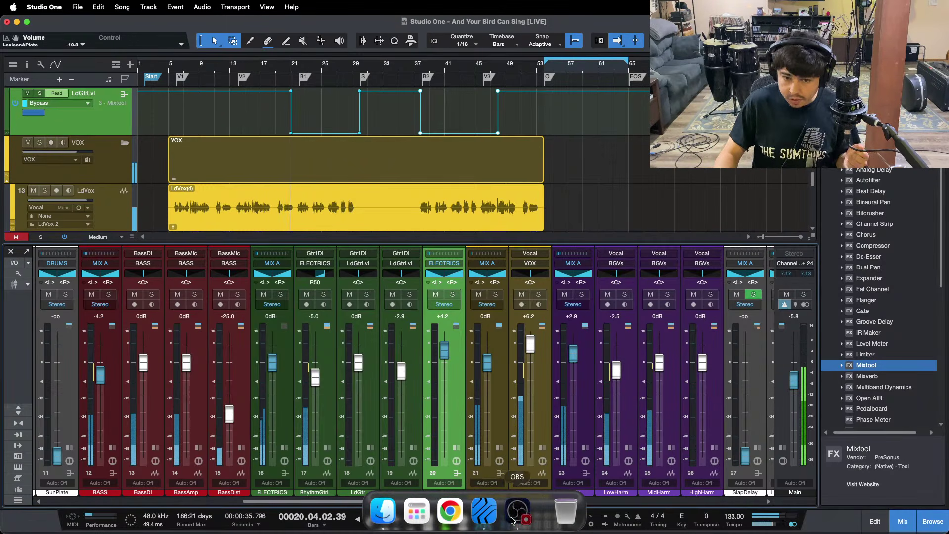
{"action": "left_click", "coordinate": [833, 520]}
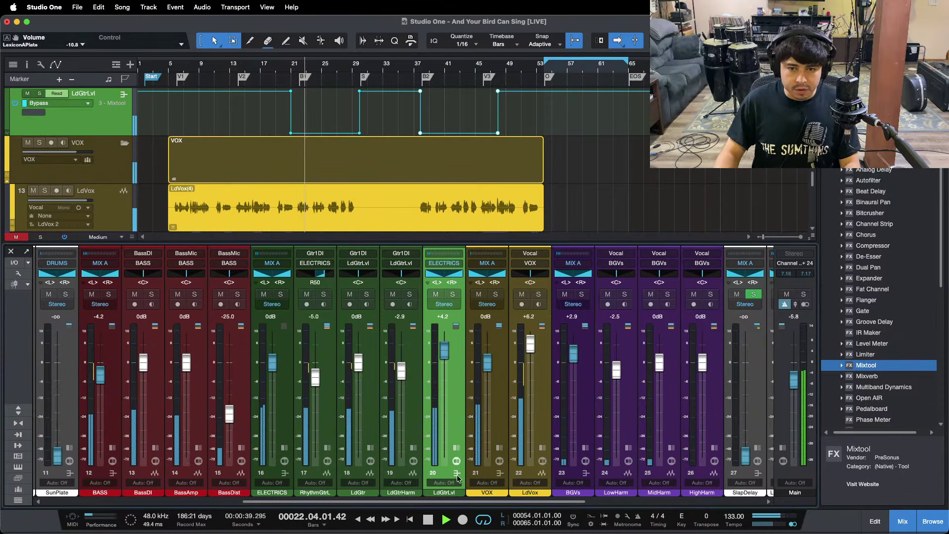
Stop playback, mute the LdGtrLvl, VOX and BGVs buses, and play the backing tracks from bar 6
{"action": "key", "text": "space"}
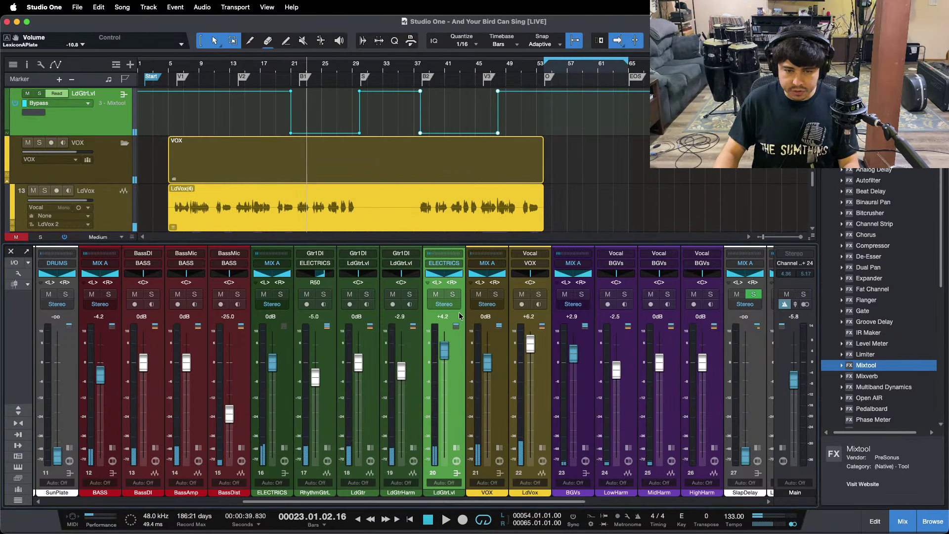
{"action": "left_click", "coordinate": [484, 297]}
{"action": "left_click", "coordinate": [519, 295]}
{"action": "left_click", "coordinate": [436, 296]}
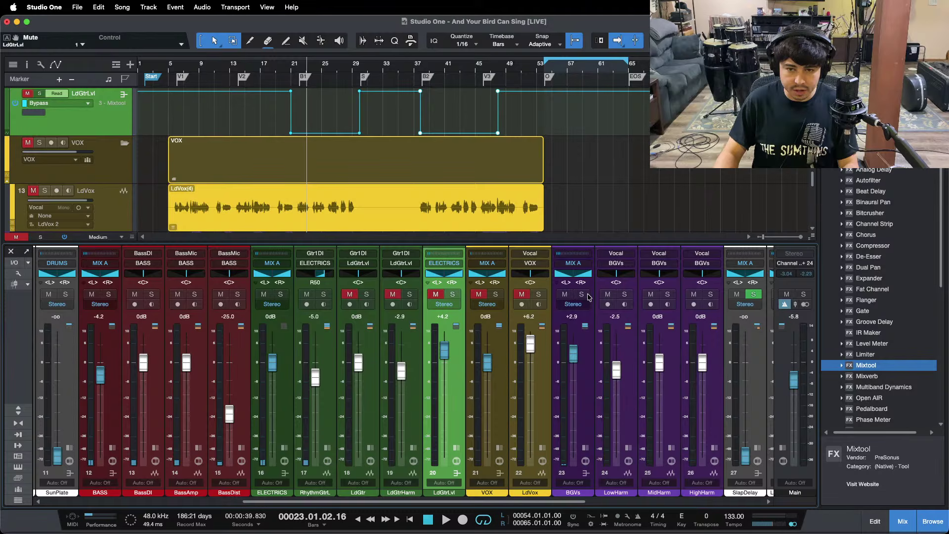
{"action": "left_click", "coordinate": [567, 295]}
{"action": "left_click", "coordinate": [173, 65]}
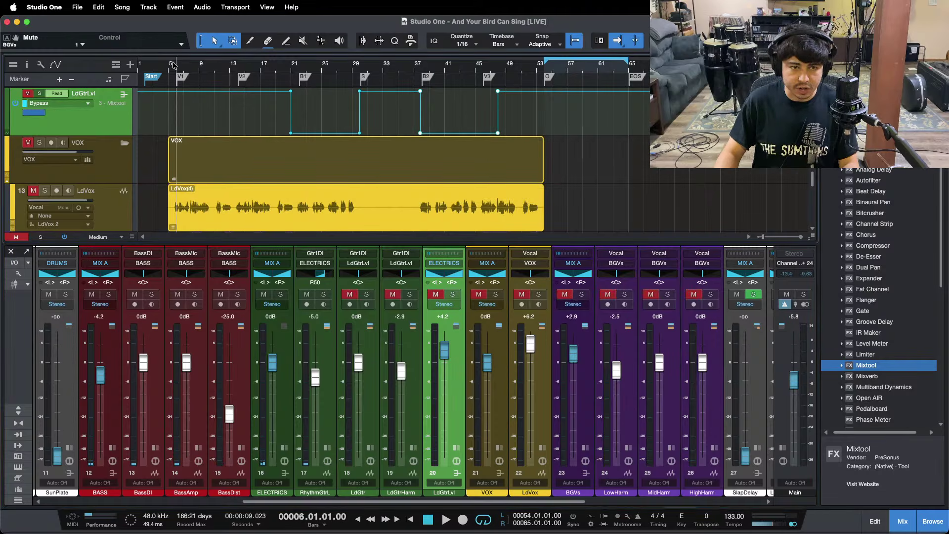
{"action": "key", "text": "space"}
Raise the SunPlate drum reverb fader to -8.8 dB during playback
{"action": "left_click_drag", "start_coordinate": [421, 501], "coordinate": [216, 502]}
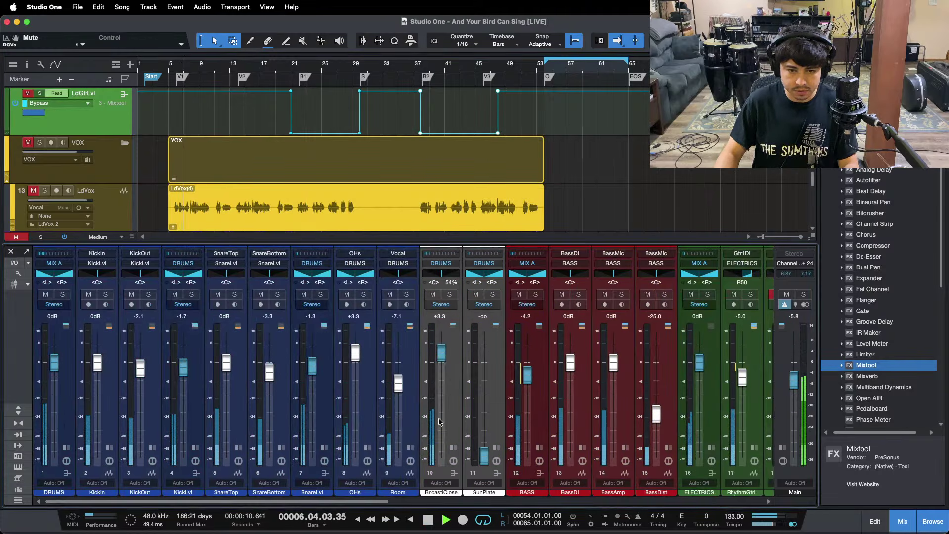
{"action": "left_click_drag", "start_coordinate": [482, 459], "coordinate": [484, 425]}
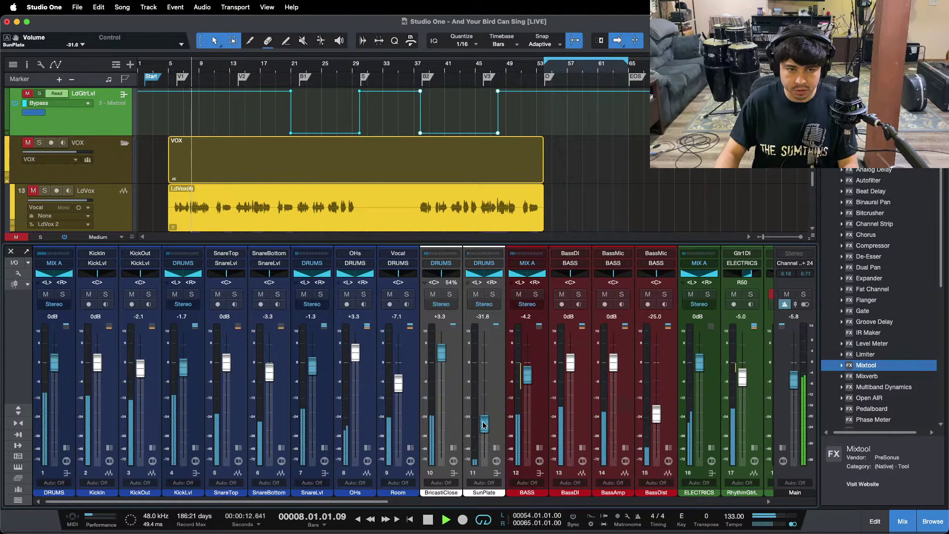
{"action": "scroll", "coordinate": [484, 424], "scroll_direction": "up", "scroll_amount": 4}
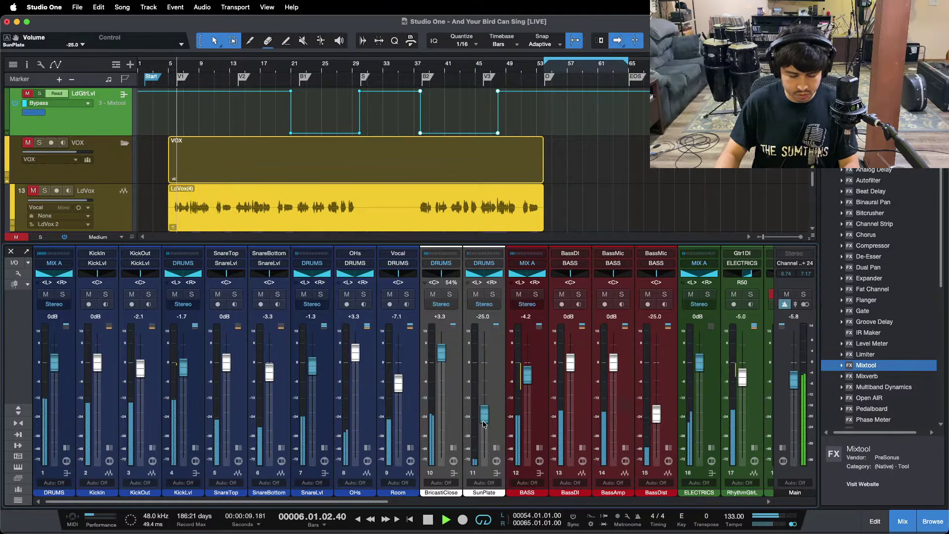
{"action": "scroll", "coordinate": [484, 424], "scroll_direction": "up", "scroll_amount": 1}
{"action": "scroll", "coordinate": [483, 423], "scroll_direction": "up", "scroll_amount": 7}
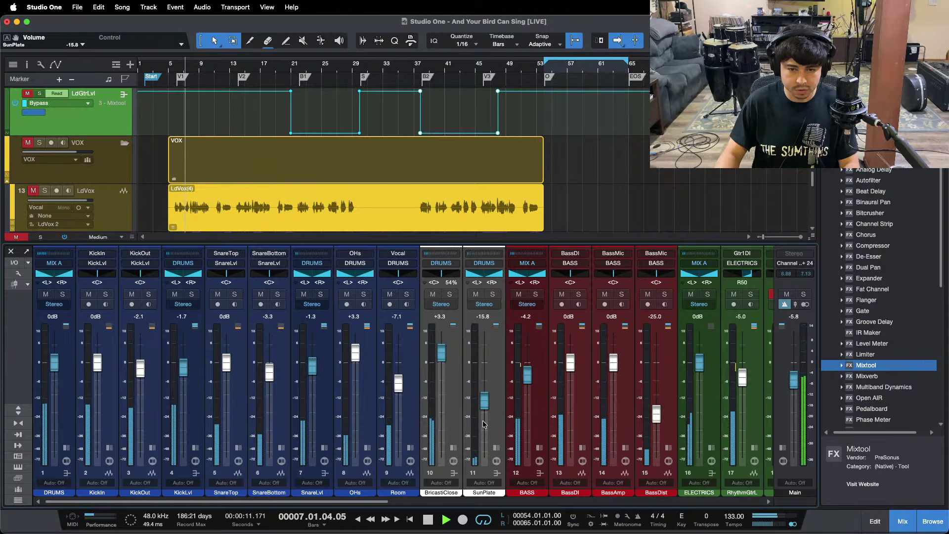
{"action": "scroll", "coordinate": [484, 424], "scroll_direction": "up", "scroll_amount": 2}
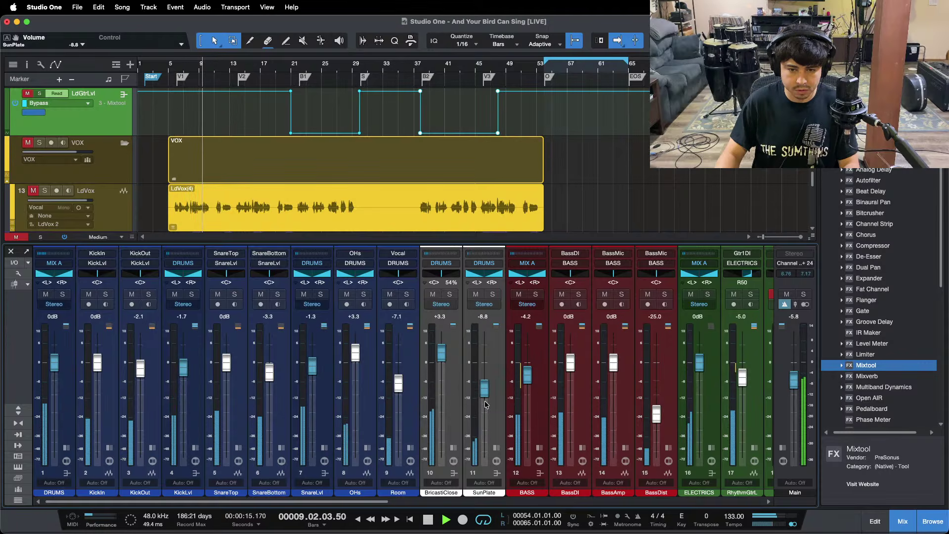
Reveal the SnareLvl bus's sends and toggle Lock Pan to Channel off and back on for its SunPlate send
{"action": "left_click", "coordinate": [325, 448]}
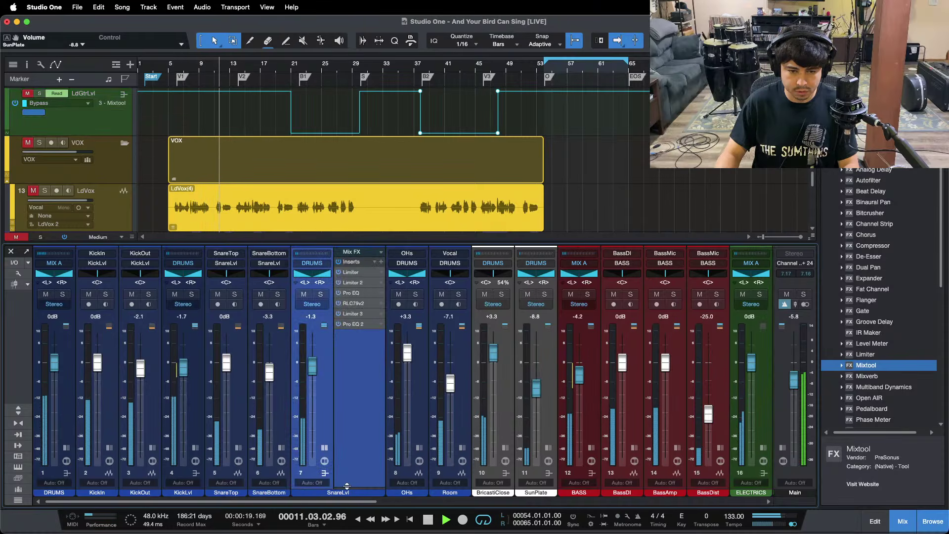
{"action": "left_click_drag", "start_coordinate": [346, 488], "coordinate": [352, 377]}
{"action": "right_click", "coordinate": [350, 411]}
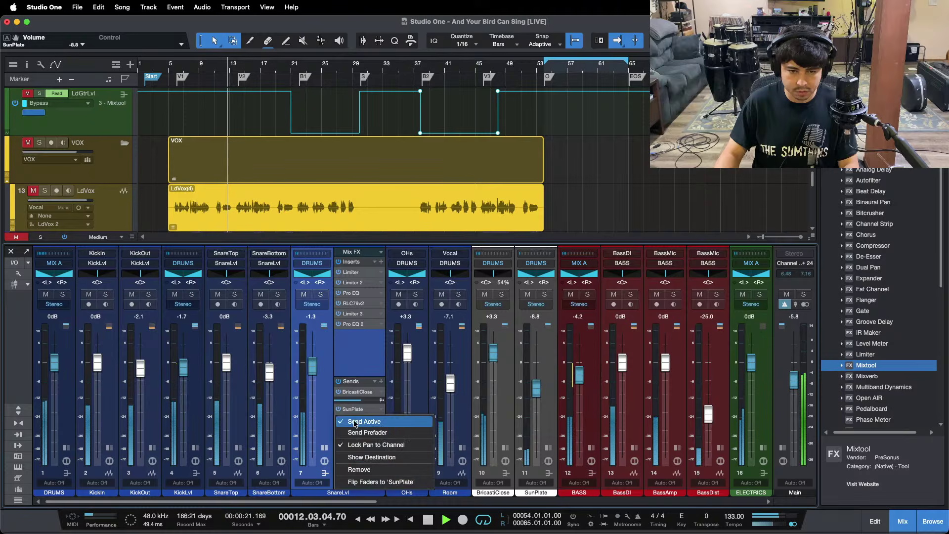
{"action": "left_click", "coordinate": [364, 446]}
{"action": "right_click", "coordinate": [354, 411]}
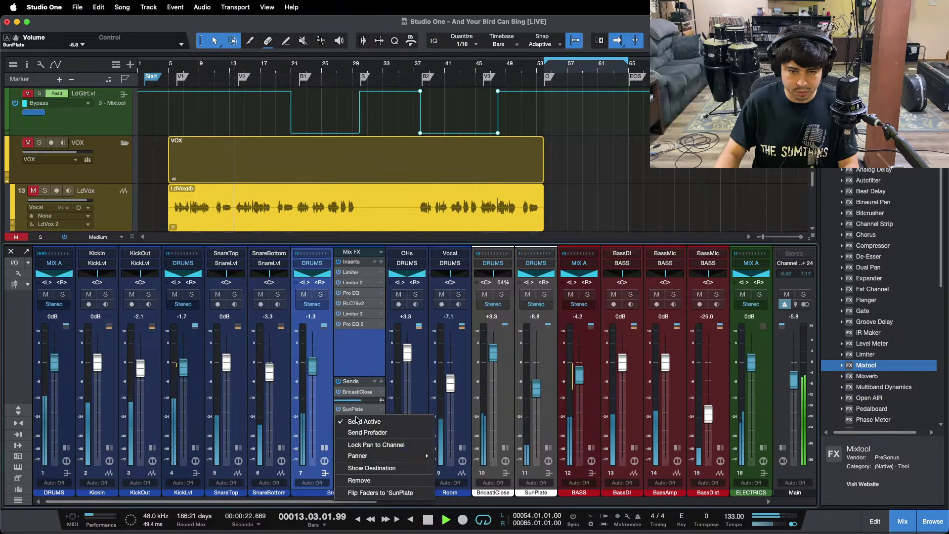
{"action": "left_click", "coordinate": [364, 444]}
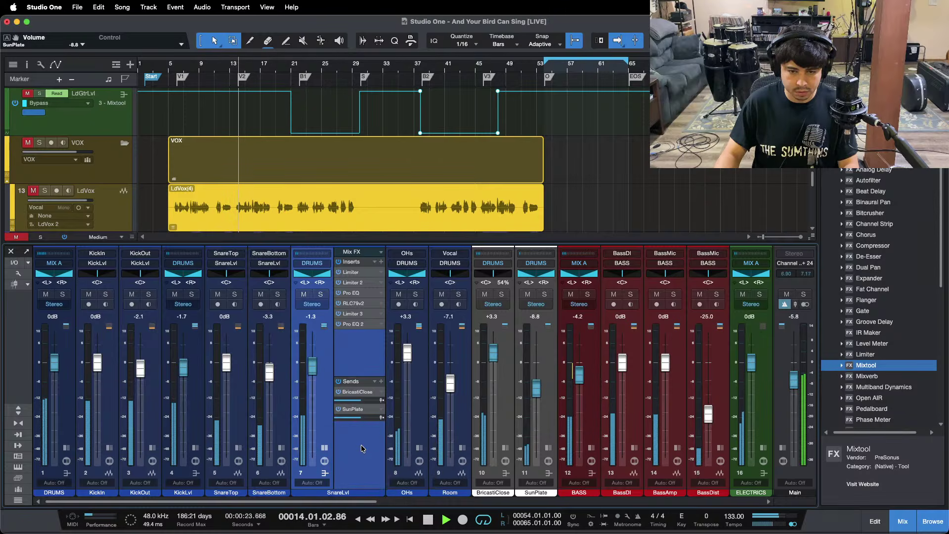
{"action": "left_click", "coordinate": [325, 449]}
Compare the drums with SunPlate muted and unmuted, and settle its fader at -9.2 dB
{"action": "left_click_drag", "start_coordinate": [483, 385], "coordinate": [482, 382]}
{"action": "key", "text": "shift+b"}
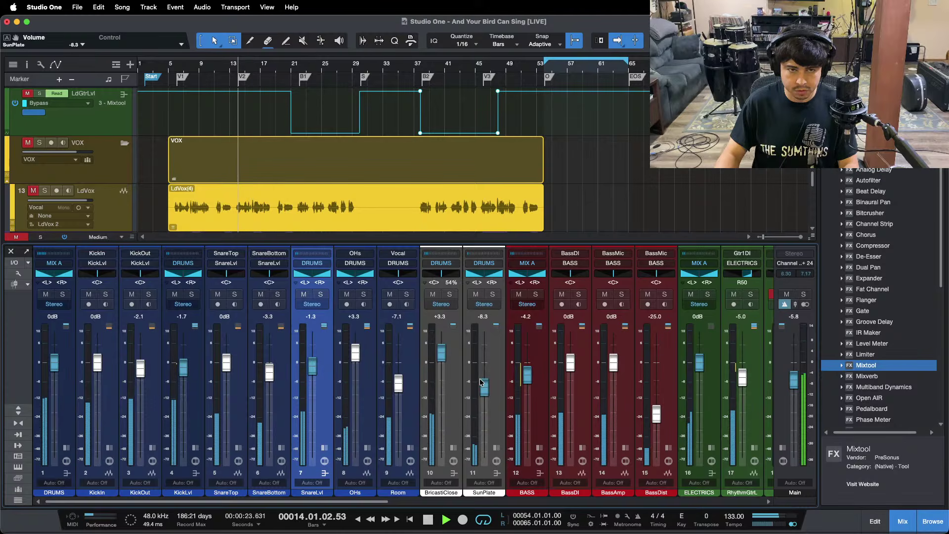
{"action": "left_click", "coordinate": [475, 294]}
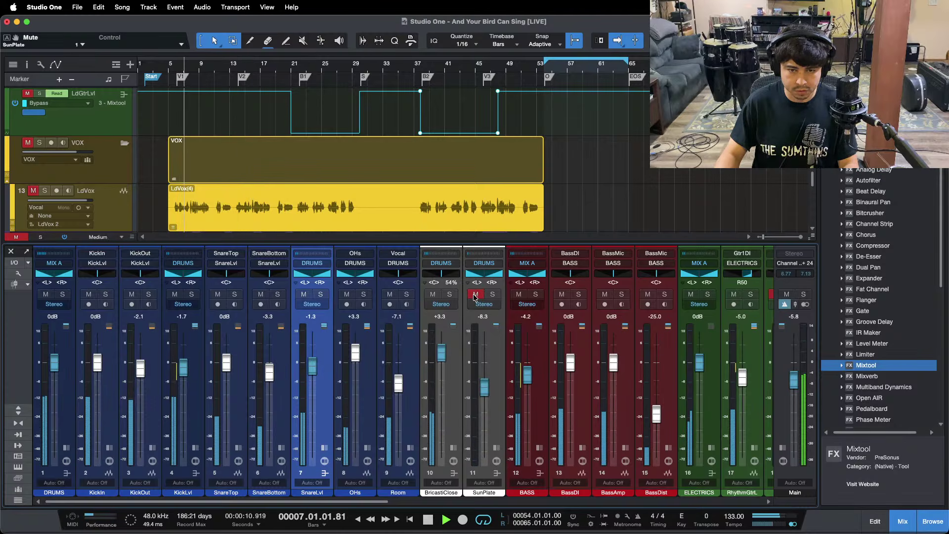
{"action": "left_click", "coordinate": [476, 294]}
{"action": "left_click_drag", "start_coordinate": [485, 387], "coordinate": [484, 394]}
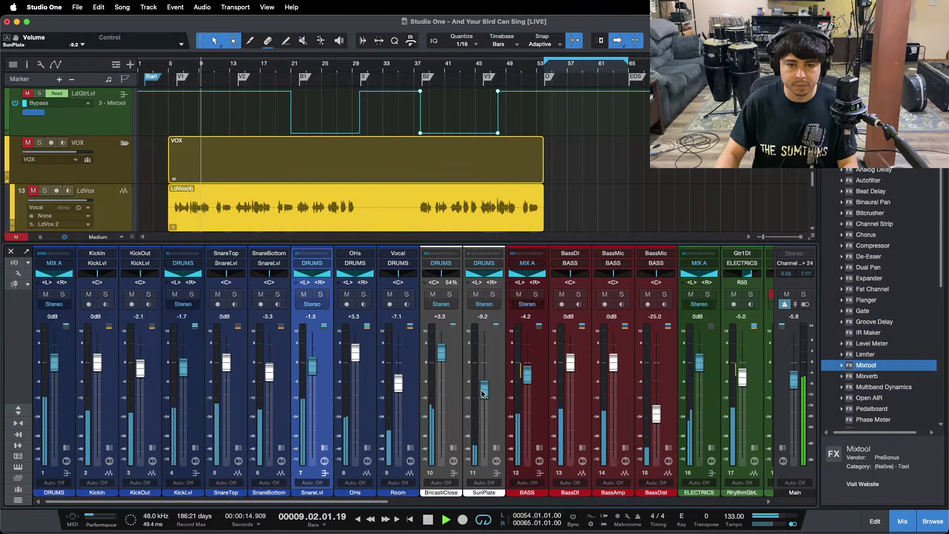
Unmute the LdGtrLvl, VOX and BGVs buses and lower the LdGtrLvl fader to +3.7 dB while replaying from the start
{"action": "left_click_drag", "start_coordinate": [378, 502], "coordinate": [610, 502]}
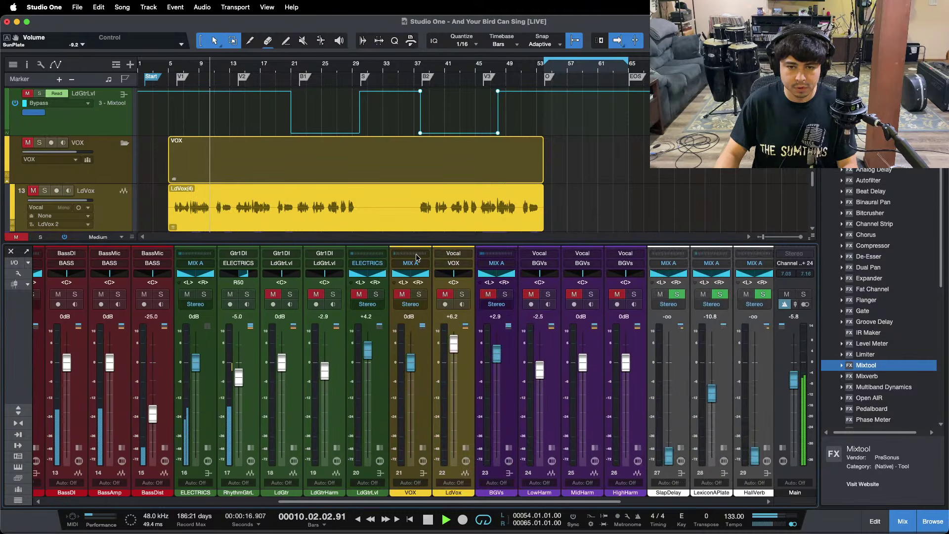
{"action": "left_click", "coordinate": [362, 294]}
{"action": "left_click", "coordinate": [402, 295]}
{"action": "left_click", "coordinate": [486, 295]}
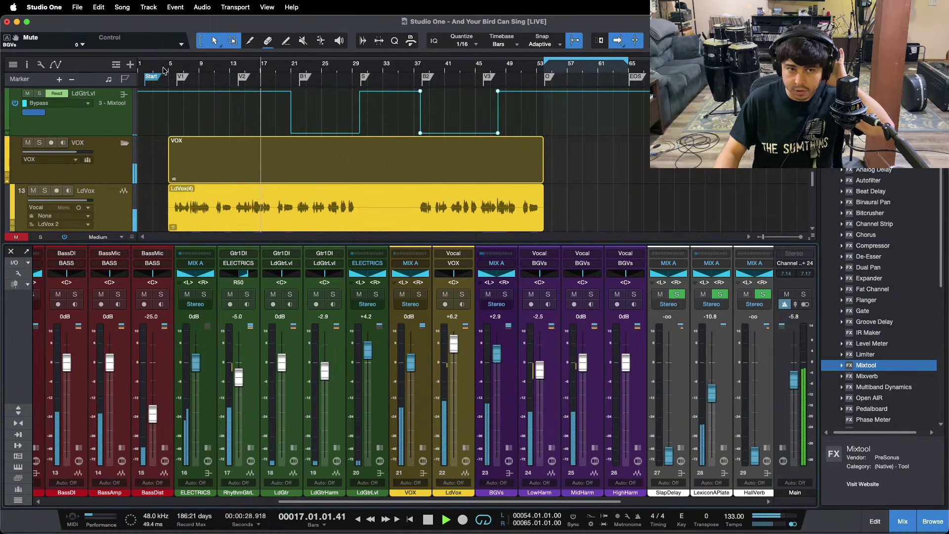
{"action": "left_click", "coordinate": [149, 70]}
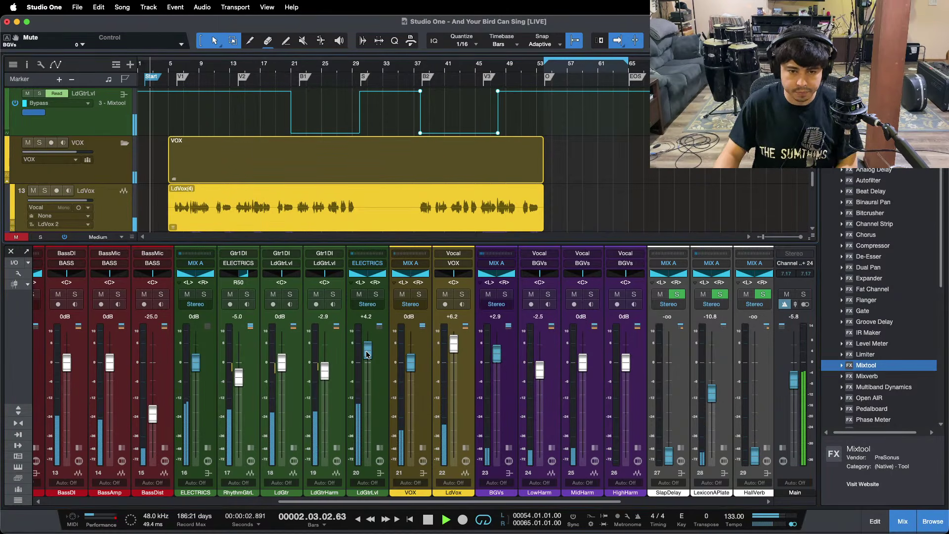
{"action": "left_click_drag", "start_coordinate": [367, 352], "coordinate": [368, 355]}
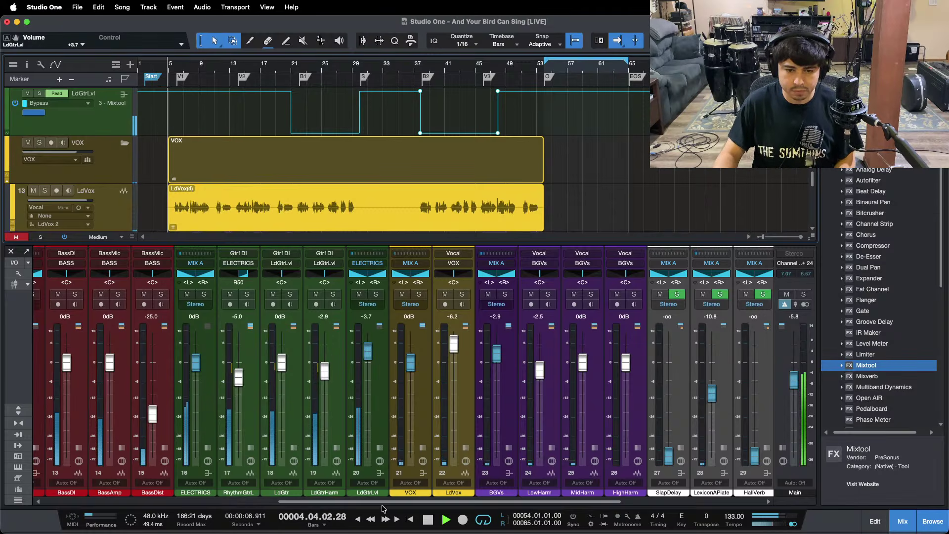
Insert a Limiter after the Tape effect on the MIX A bus during playback
{"action": "left_click_drag", "start_coordinate": [382, 502], "coordinate": [523, 501]}
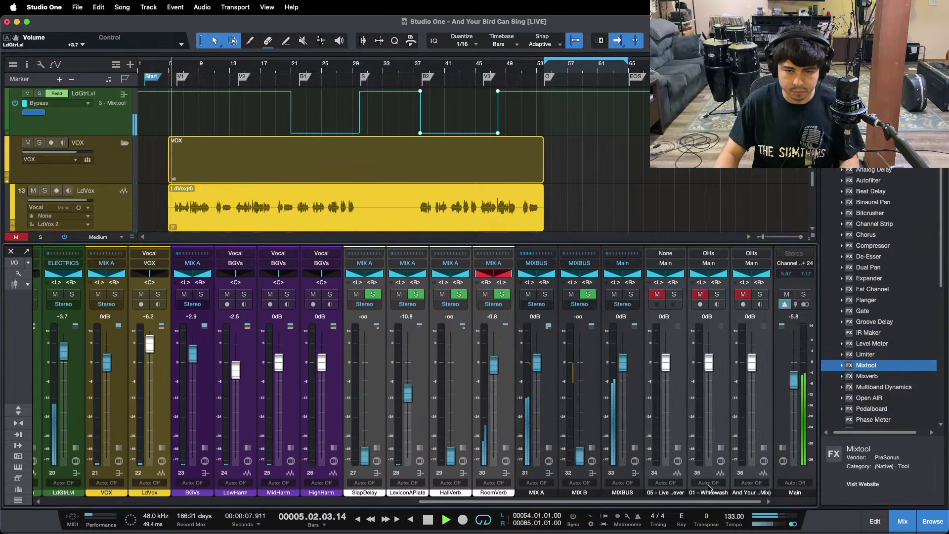
{"action": "left_click", "coordinate": [549, 448]}
{"action": "left_click_drag", "start_coordinate": [883, 356], "coordinate": [586, 317]}
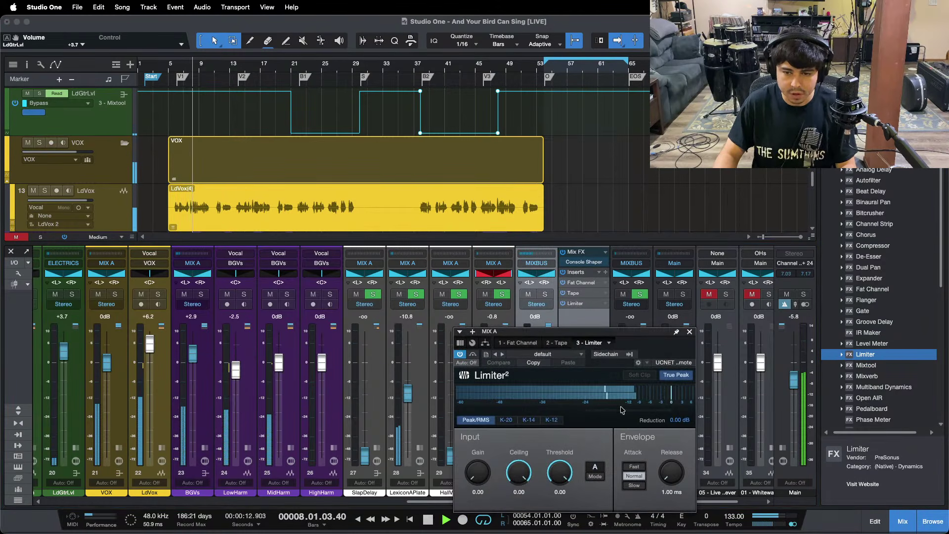
Switch the MIX A Limiter to Soft Clip, set its ceiling to -5 dB, and close it with the bus's insert view
{"action": "left_click", "coordinate": [639, 375]}
{"action": "left_click", "coordinate": [520, 492]}
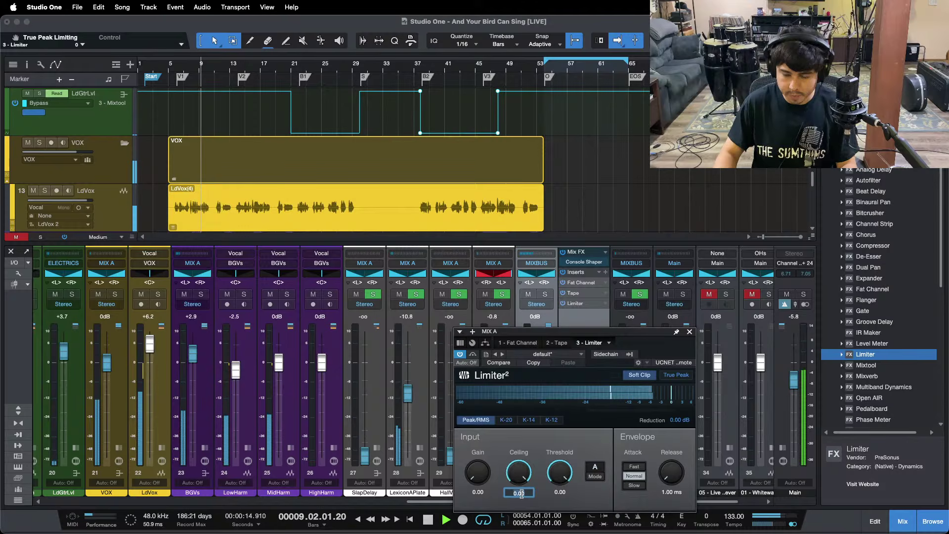
{"action": "type", "text": "-5"}
{"action": "key", "text": "Return"}
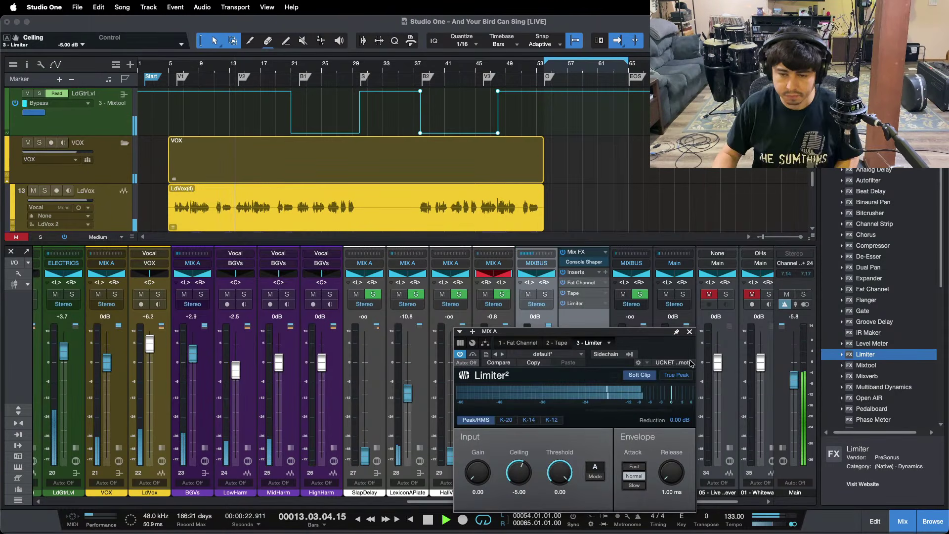
{"action": "left_click", "coordinate": [689, 331]}
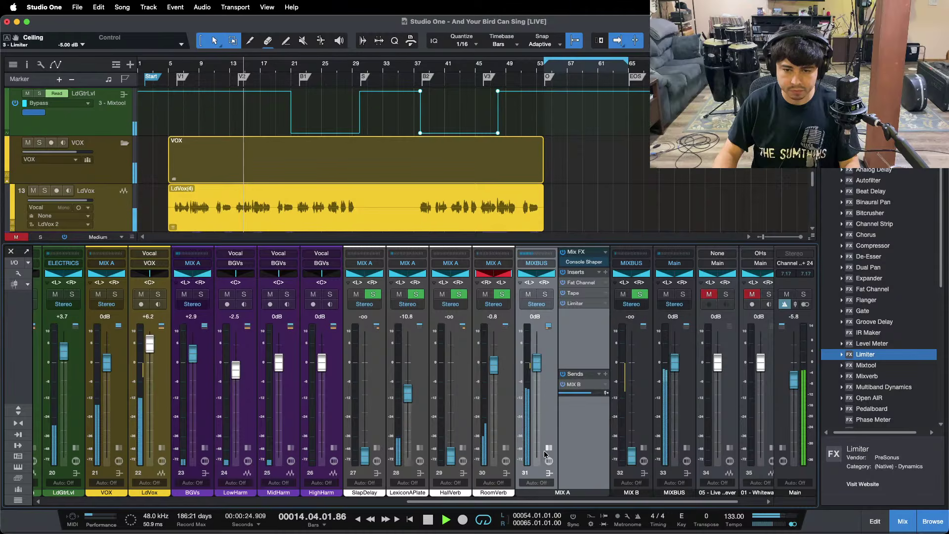
{"action": "left_click", "coordinate": [547, 451]}
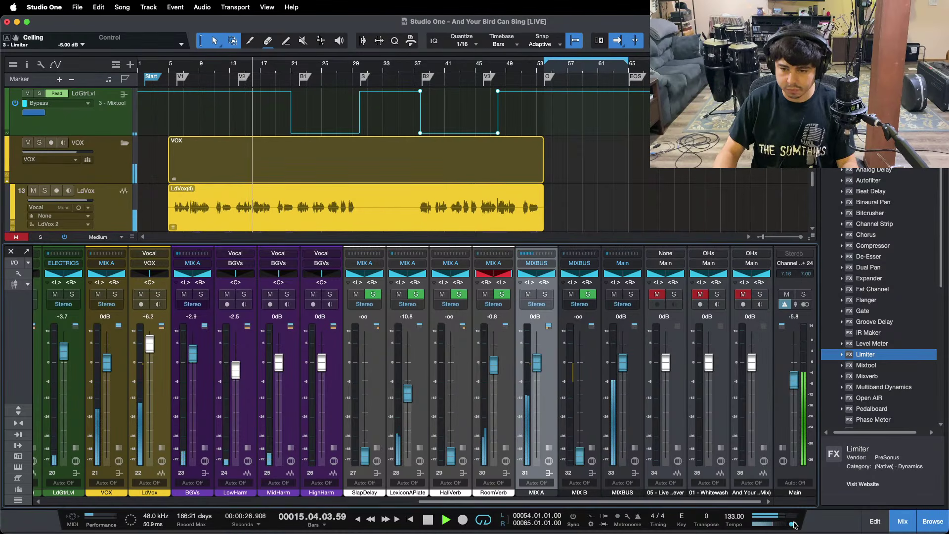
Switch the Main output to mono, stop playback, and save the song
{"action": "left_click", "coordinate": [517, 512]}
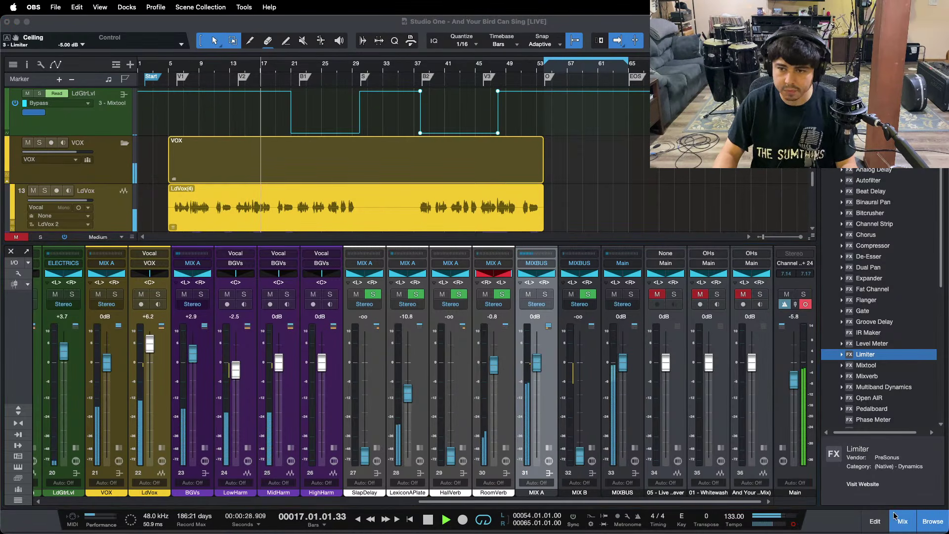
{"action": "left_click", "coordinate": [898, 469]}
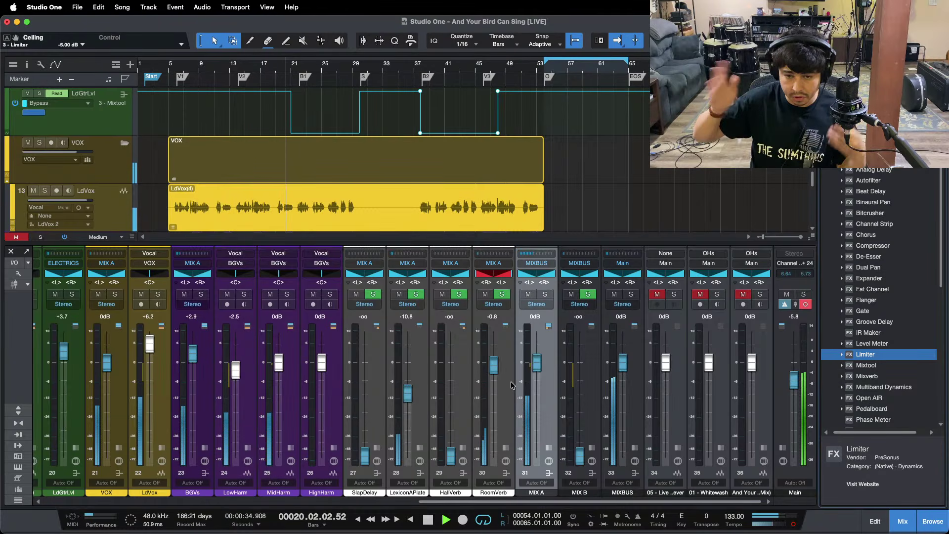
{"action": "key", "text": "super+s"}
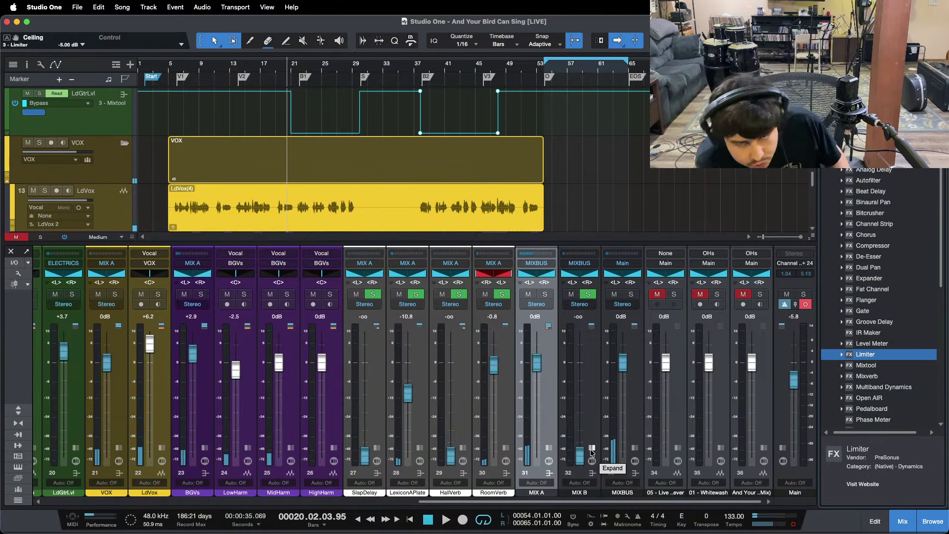
{"action": "left_click", "coordinate": [550, 448]}
{"action": "left_click", "coordinate": [551, 448]}
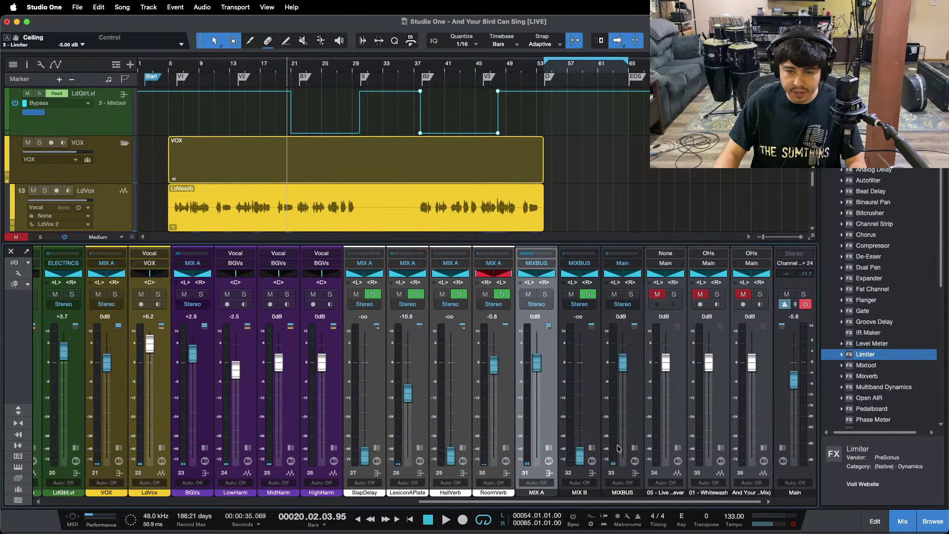
{"action": "left_click", "coordinate": [599, 453]}
{"action": "key", "text": "super+s"}
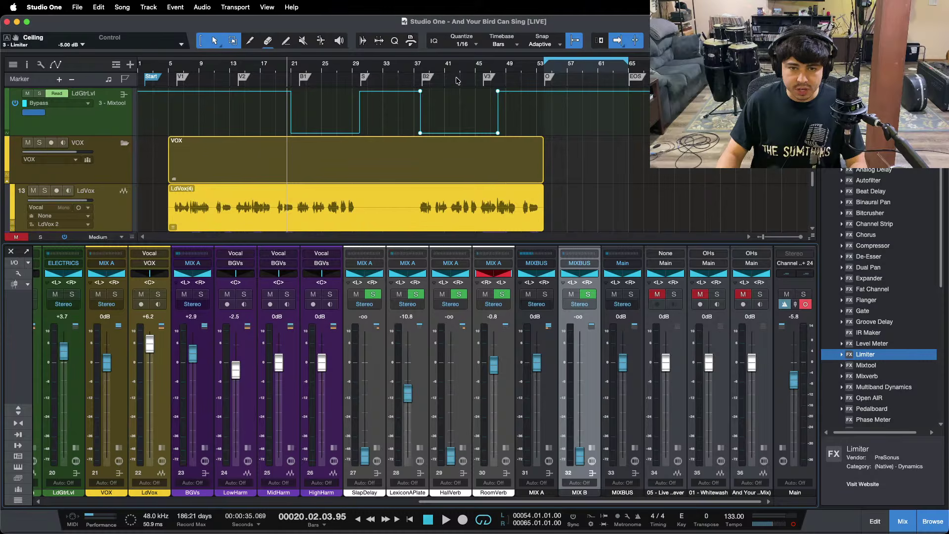
Loop the V3 section and show the Compressor of the Fat Channel on the MIX B bus
{"action": "double_click", "coordinate": [508, 80]}
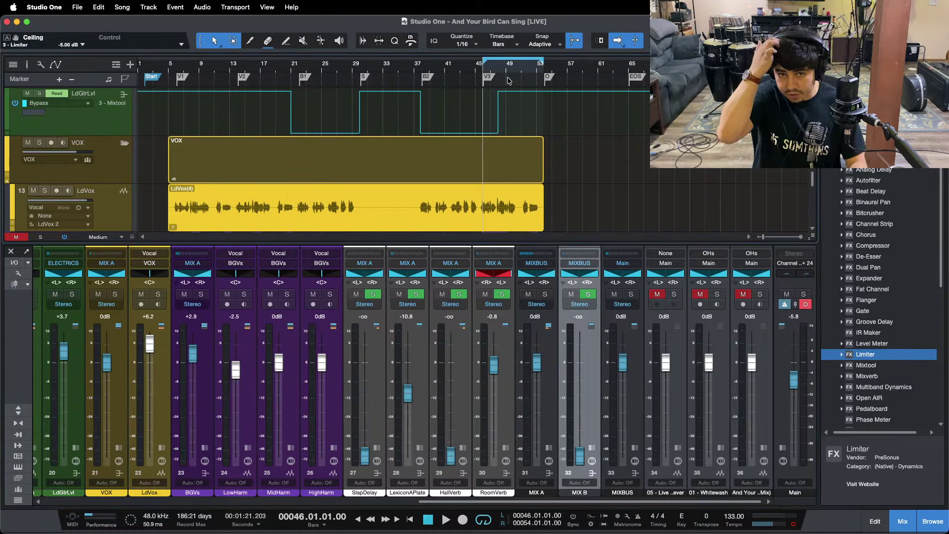
{"action": "left_click", "coordinate": [592, 448]}
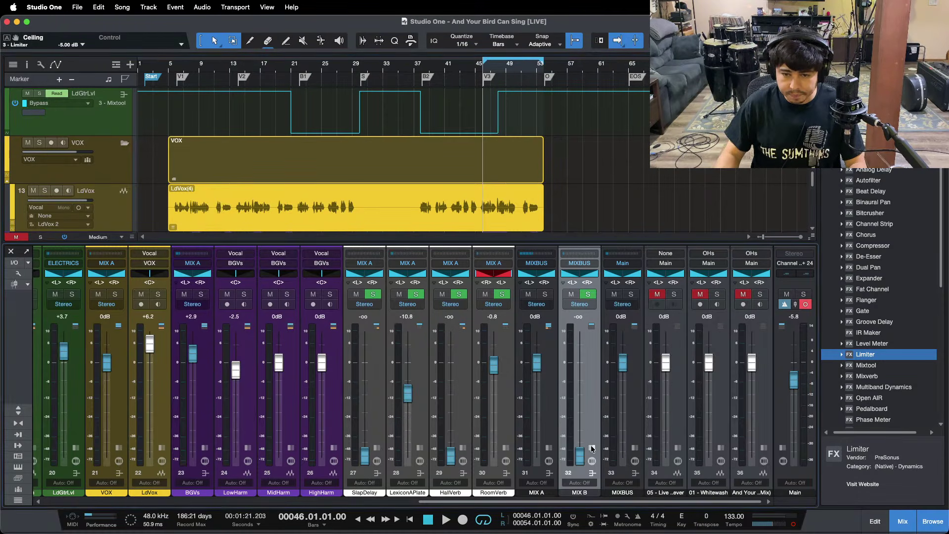
{"action": "left_click", "coordinate": [620, 273]}
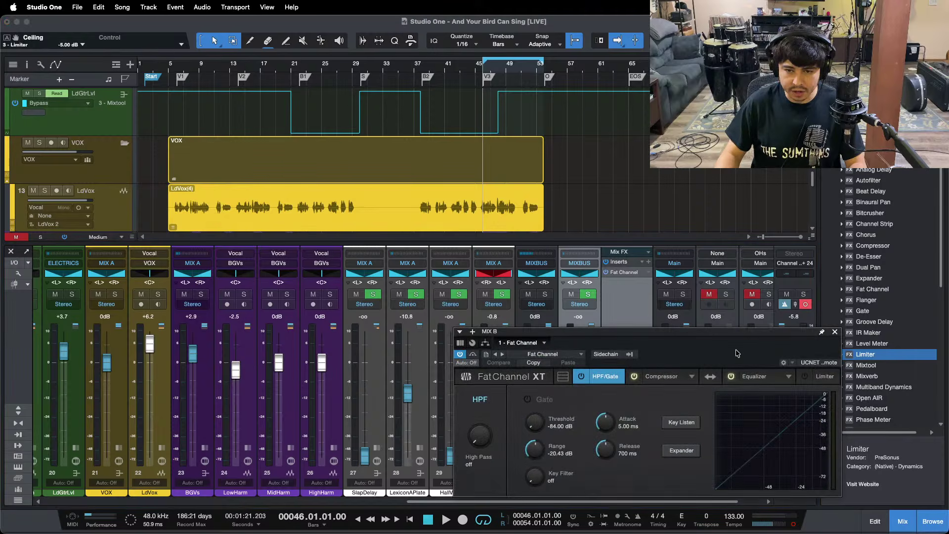
{"action": "left_click", "coordinate": [673, 375]}
{"action": "left_click_drag", "start_coordinate": [677, 357], "coordinate": [431, 276]}
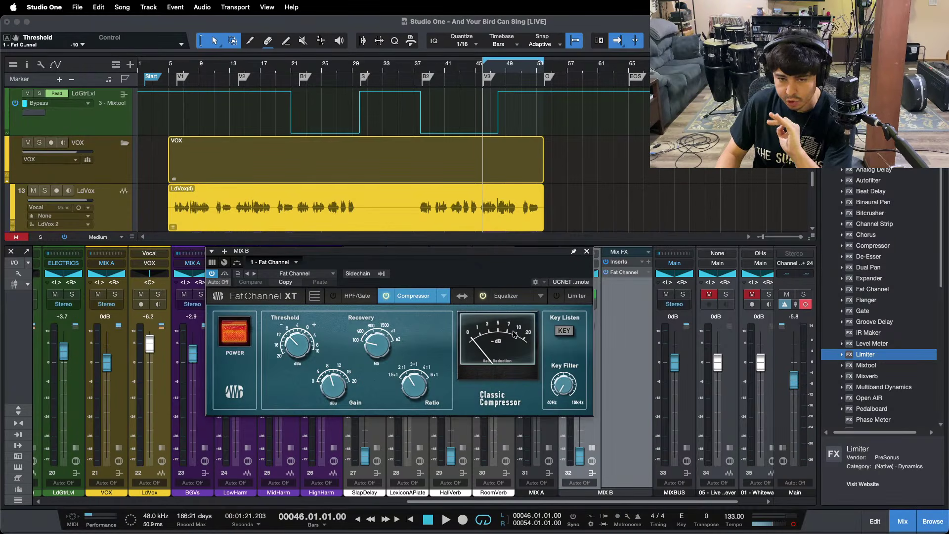
Set the MIX B compressor threshold to -12 during playback, review the Fat Channel's equalizer, and close the effect window
{"action": "key", "text": "space"}
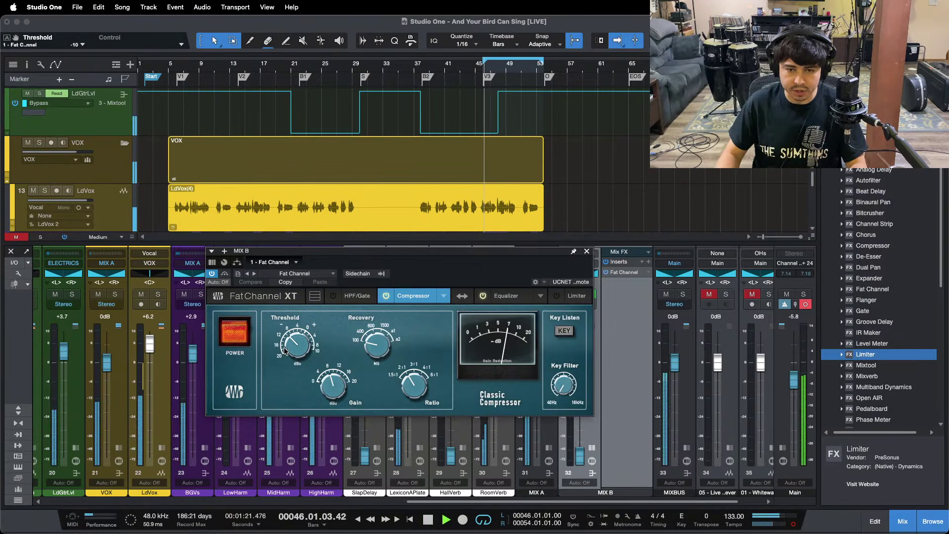
{"action": "left_click_drag", "start_coordinate": [298, 345], "coordinate": [298, 349]}
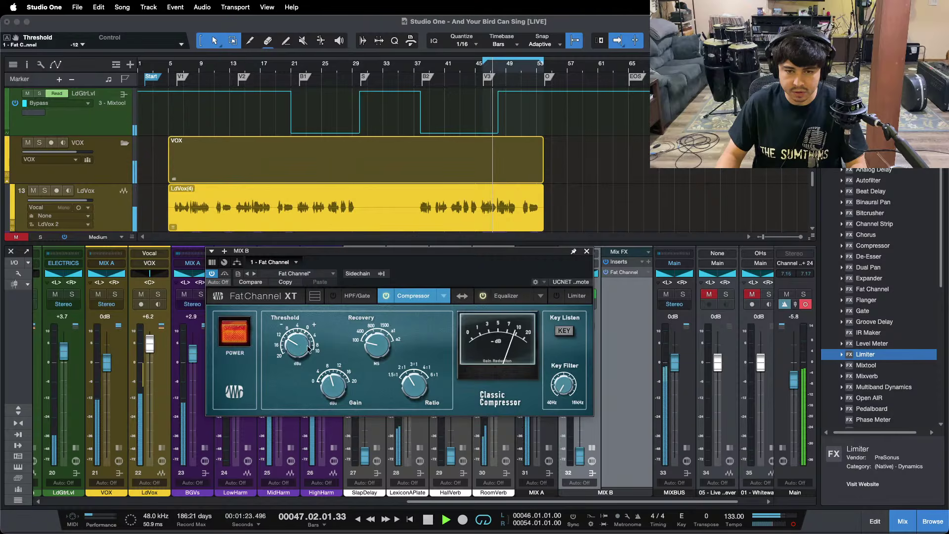
{"action": "left_click", "coordinate": [174, 69]}
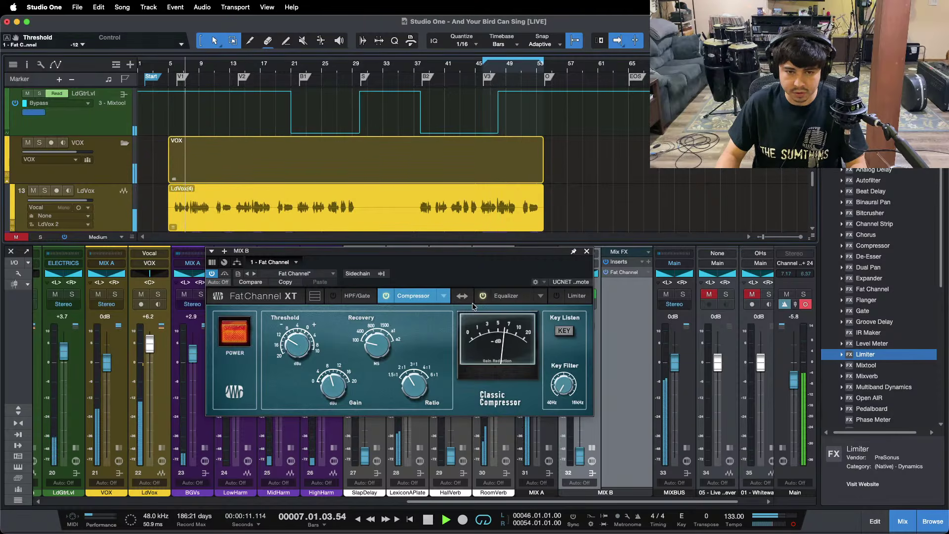
{"action": "left_click", "coordinate": [511, 295]}
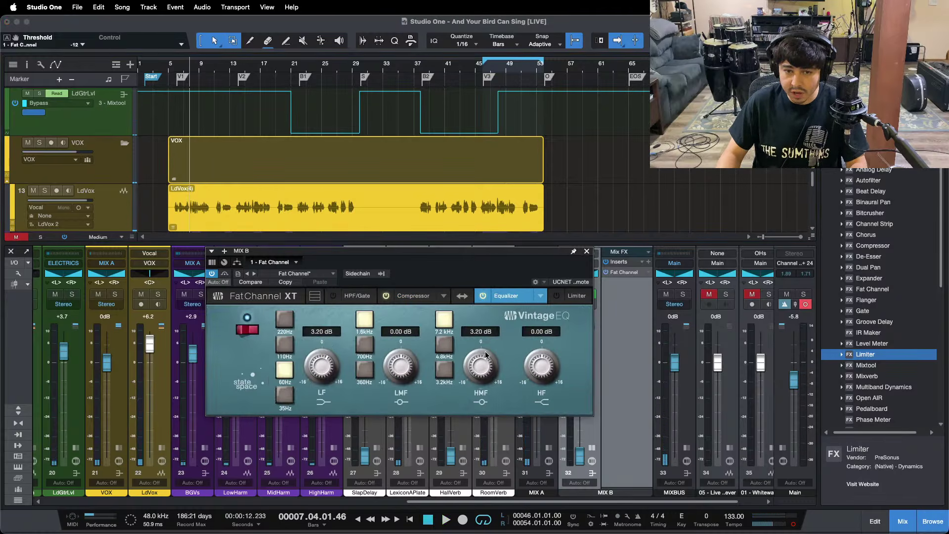
{"action": "left_click", "coordinate": [587, 252]}
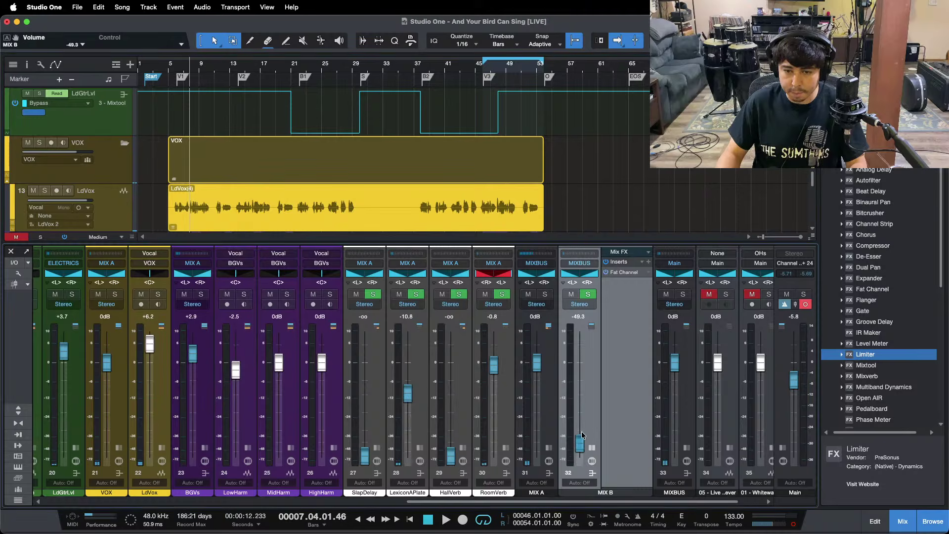
Raise the MIX B fader gradually from silence to -20.0 dB while replaying the V3 section, and collapse its insert view
{"action": "key", "text": "KP_1"}
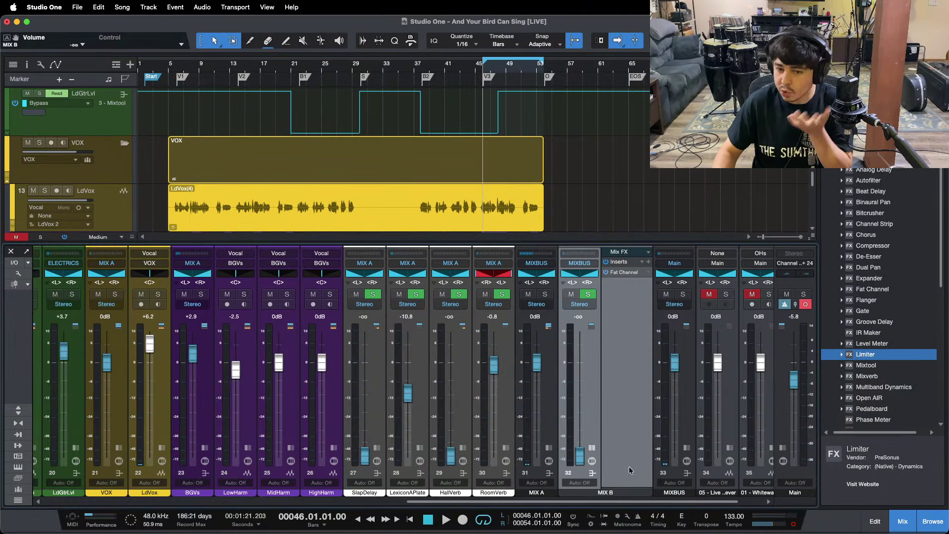
{"action": "key", "text": "space"}
{"action": "left_click_drag", "start_coordinate": [582, 455], "coordinate": [578, 438]}
{"action": "scroll", "coordinate": [577, 438], "scroll_direction": "up", "scroll_amount": 2}
{"action": "key", "text": "KP_1"}
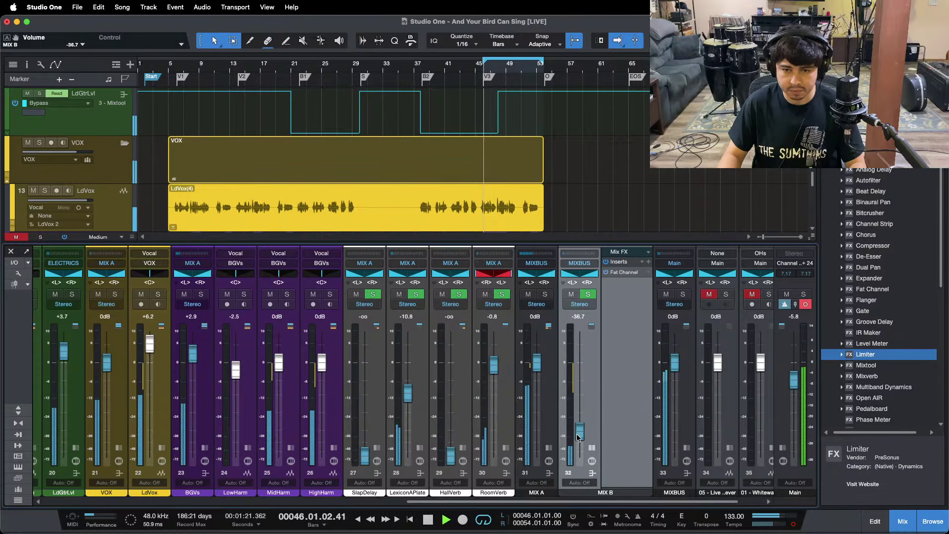
{"action": "scroll", "coordinate": [576, 434], "scroll_direction": "up", "scroll_amount": 3}
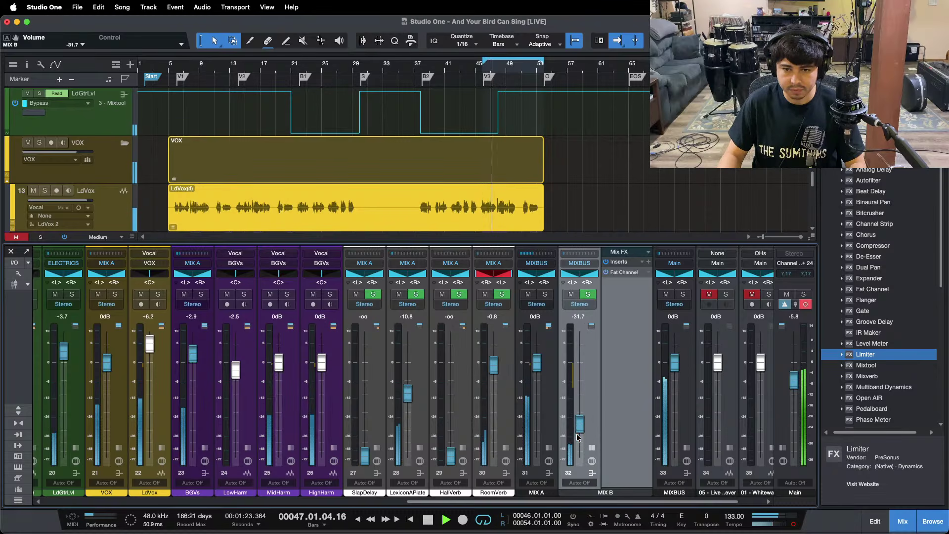
{"action": "scroll", "coordinate": [576, 435], "scroll_direction": "up", "scroll_amount": 2}
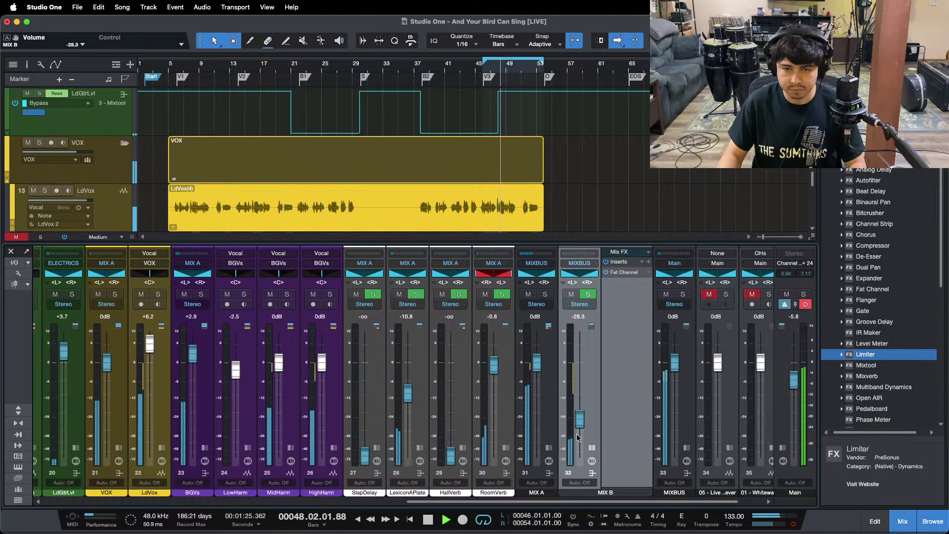
{"action": "scroll", "coordinate": [576, 437], "scroll_direction": "up", "scroll_amount": 1}
{"action": "key", "text": "KP_1"}
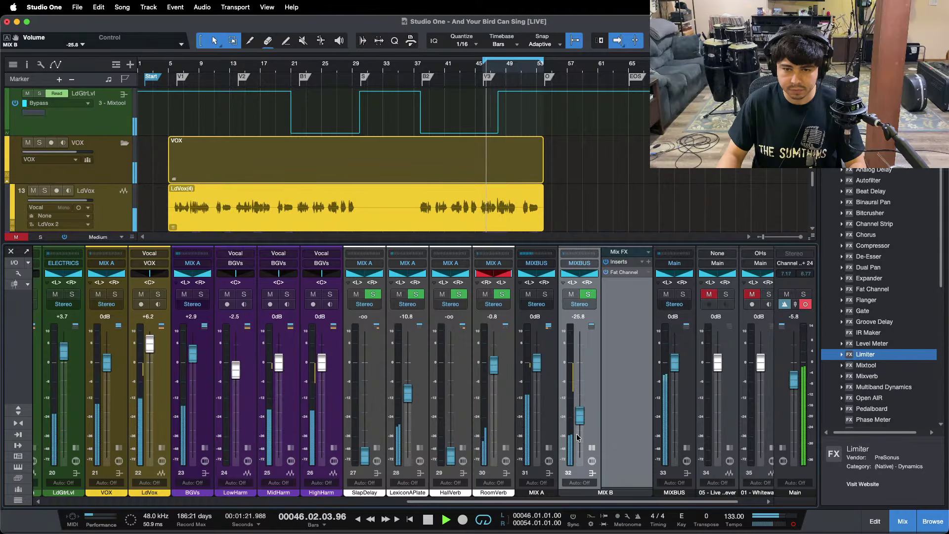
{"action": "scroll", "coordinate": [577, 438], "scroll_direction": "up", "scroll_amount": 1}
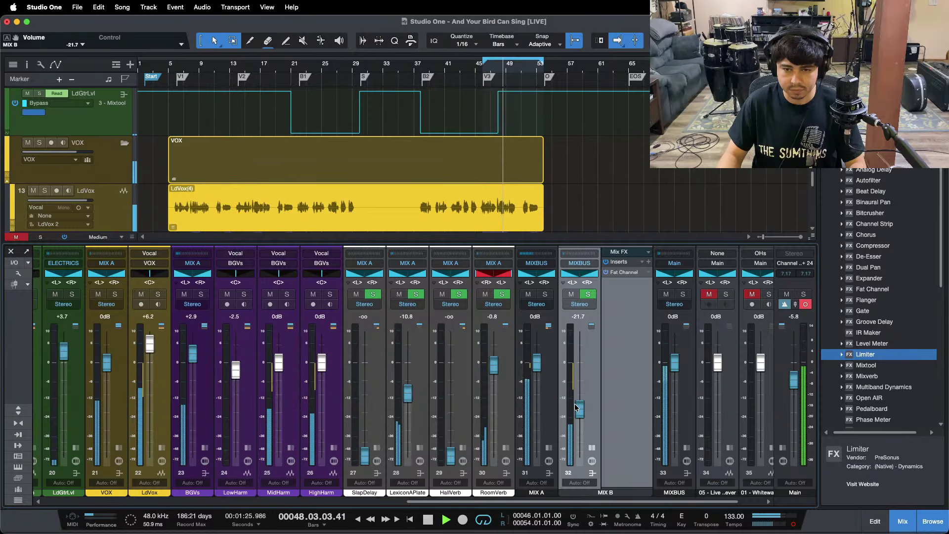
{"action": "key", "text": "KP_1"}
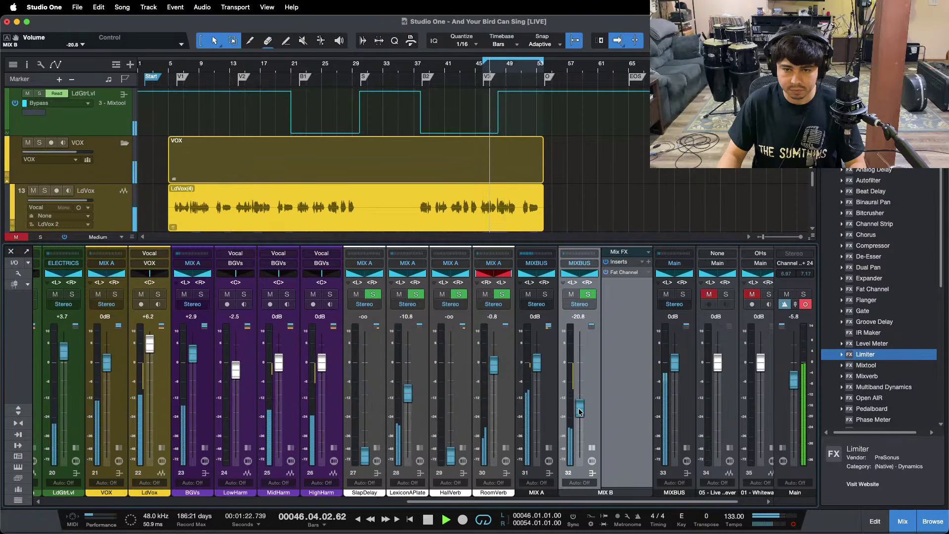
{"action": "left_click", "coordinate": [592, 461]}
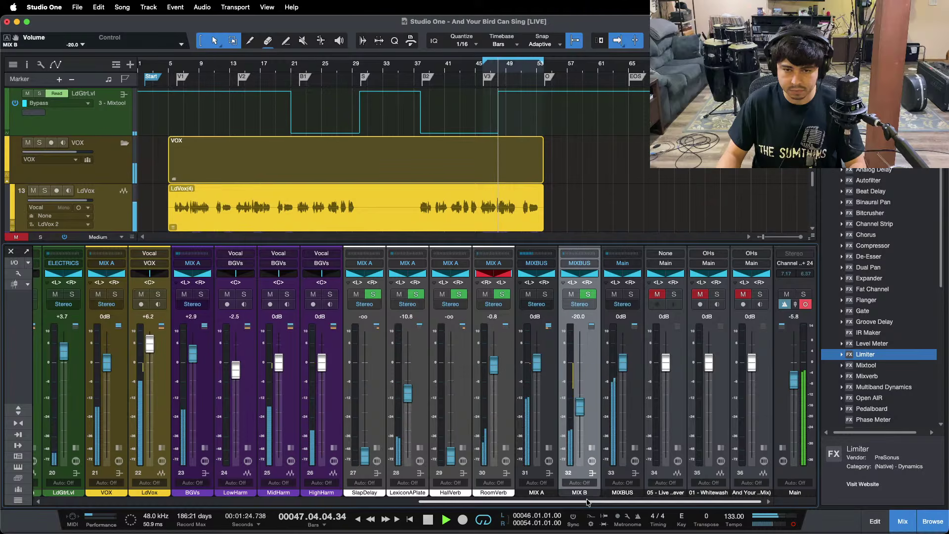
{"action": "left_click_drag", "start_coordinate": [586, 503], "coordinate": [770, 489]}
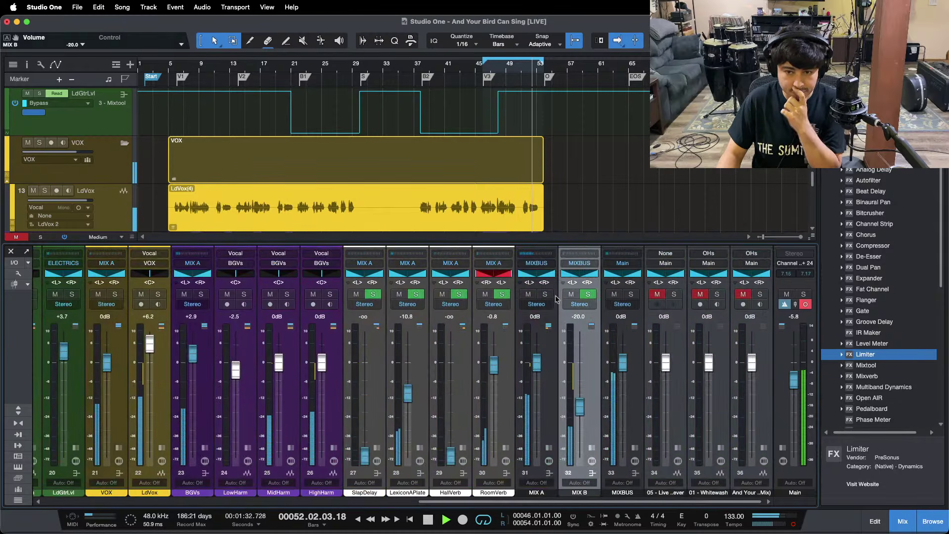
Compare the mix with MIX B muted and unmuted, and settle its fader at -19.2 dB
{"action": "key", "text": "space"}
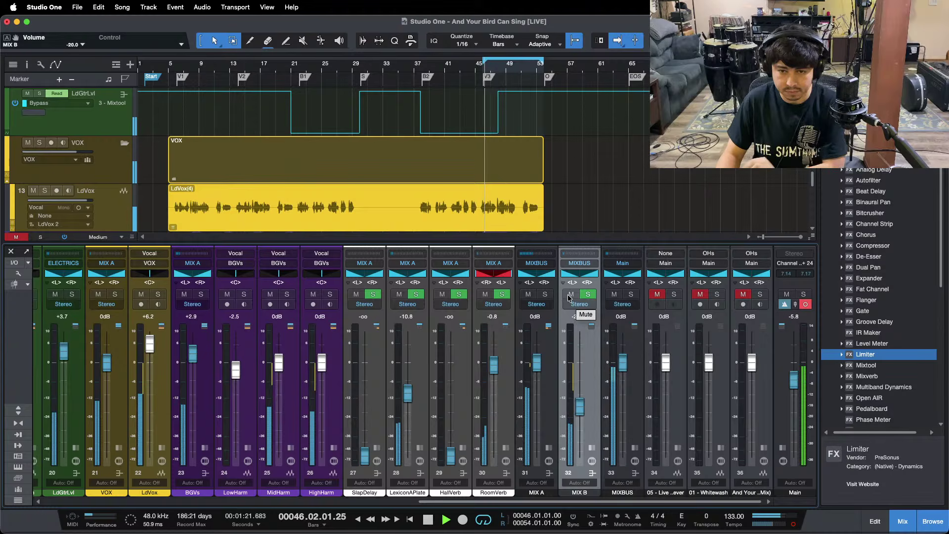
{"action": "left_click", "coordinate": [570, 297]}
{"action": "left_click", "coordinate": [570, 297]}
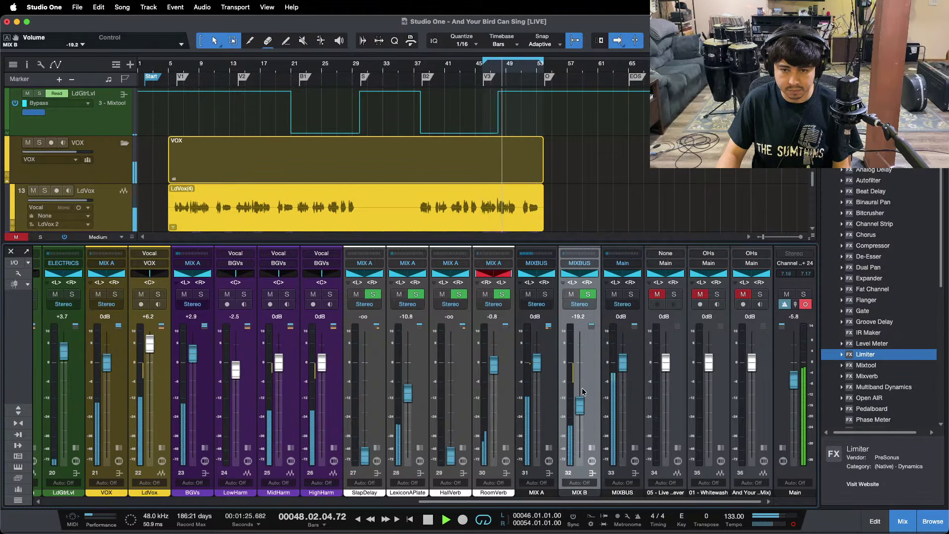
{"action": "left_click", "coordinate": [568, 294]}
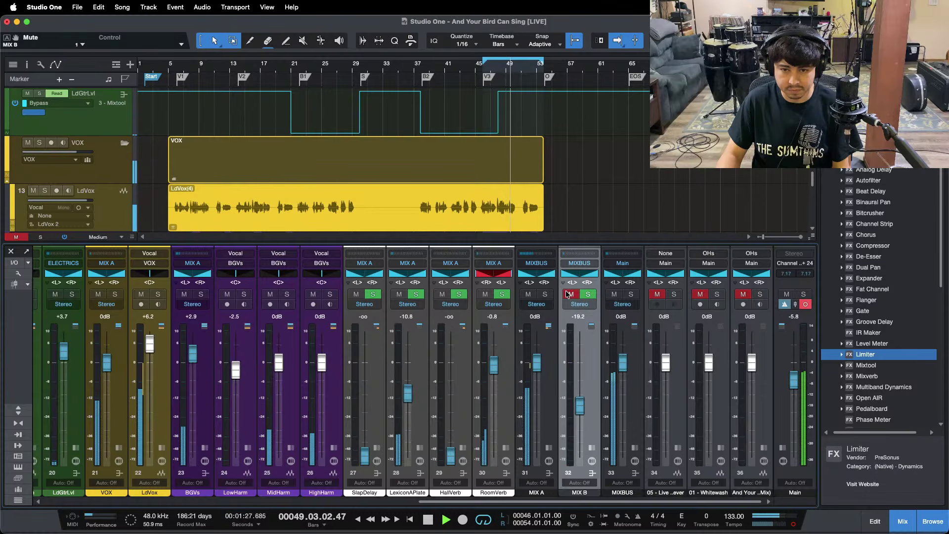
{"action": "left_click", "coordinate": [569, 295]}
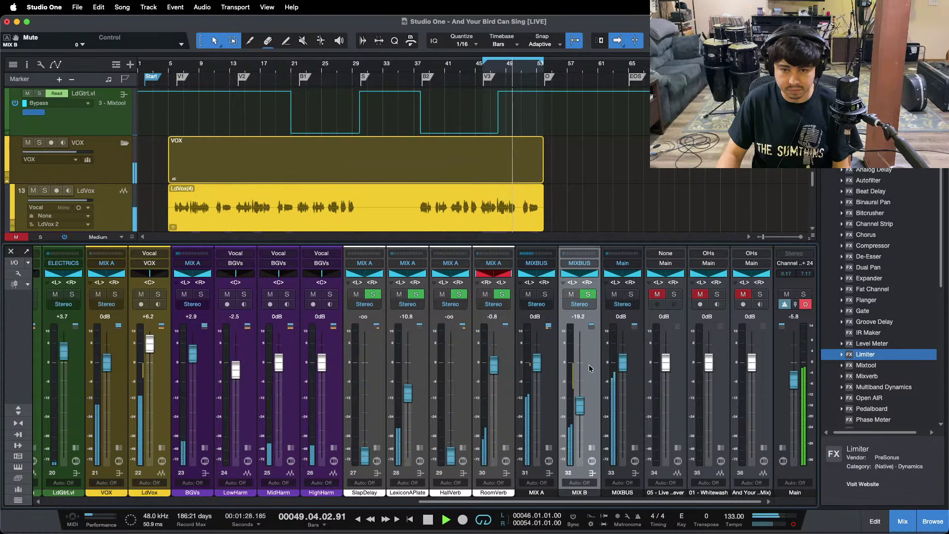
Return the Main output to stereo and solo the And Your Bird Can Sing reference track from the start of V3
{"action": "left_click", "coordinate": [794, 524]}
{"action": "key", "text": "KP_1"}
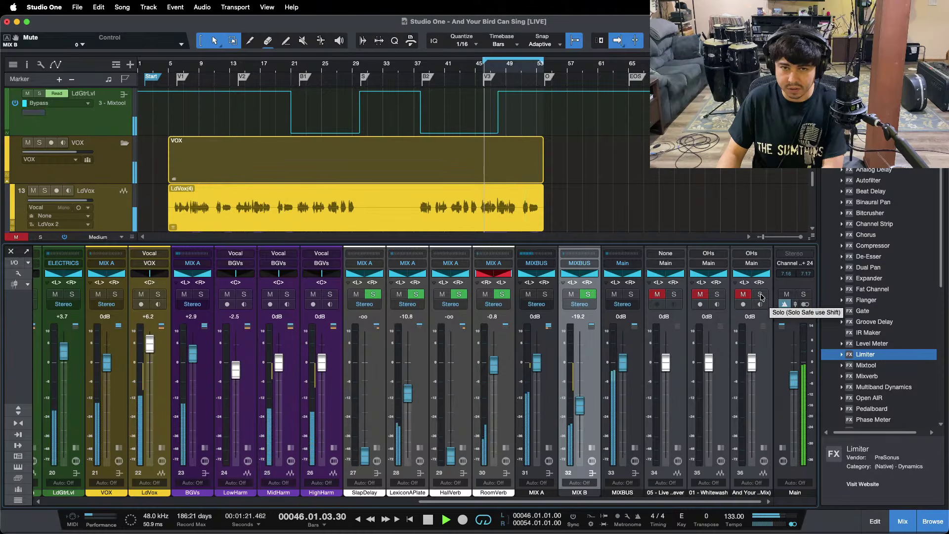
{"action": "left_click", "coordinate": [760, 295]}
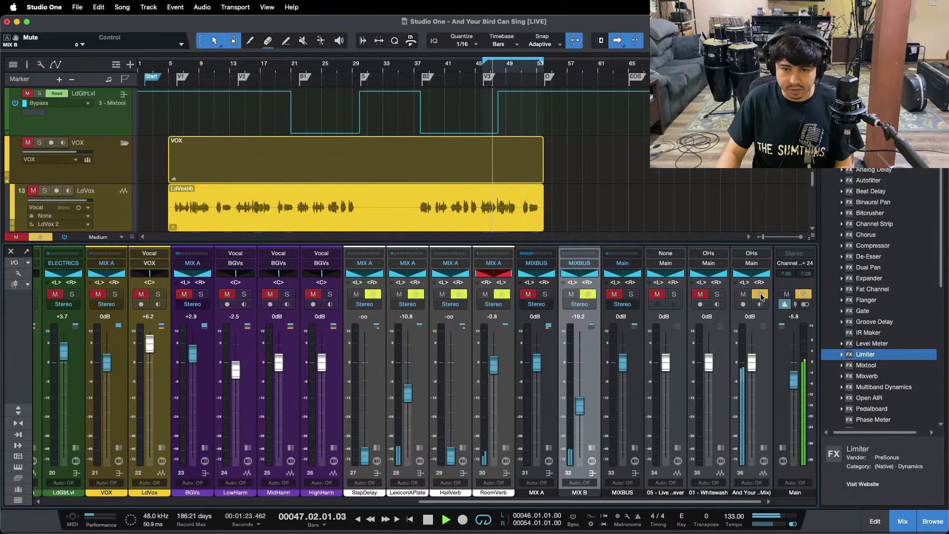
Unsolo the And Your Bird Can Sing reference track and replay the full mix from the V1 marker
{"action": "left_click", "coordinate": [760, 296]}
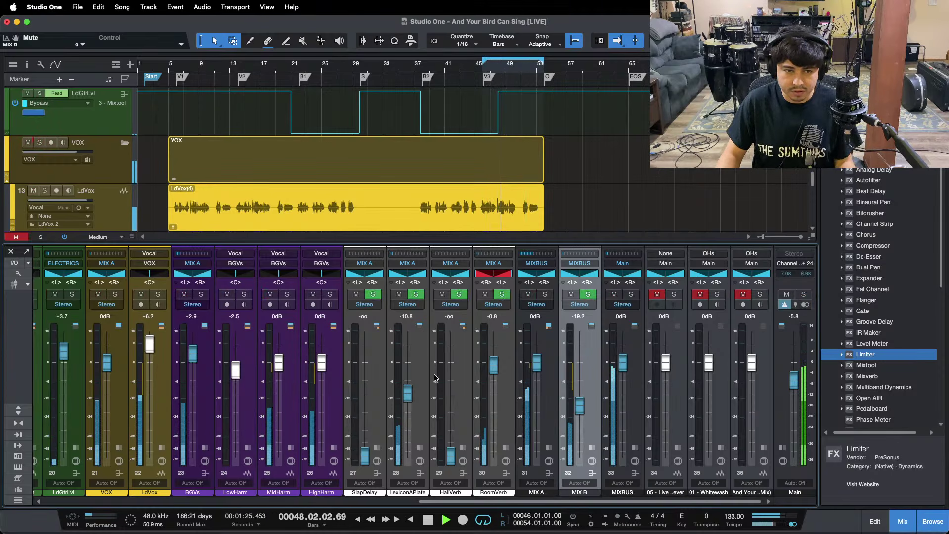
{"action": "mouse_move", "coordinate": [483, 504]}
{"action": "left_mouse_down"}
{"action": "mouse_move", "coordinate": [91, 493]}
{"action": "mouse_move", "coordinate": [473, 496]}
{"action": "left_mouse_up"}
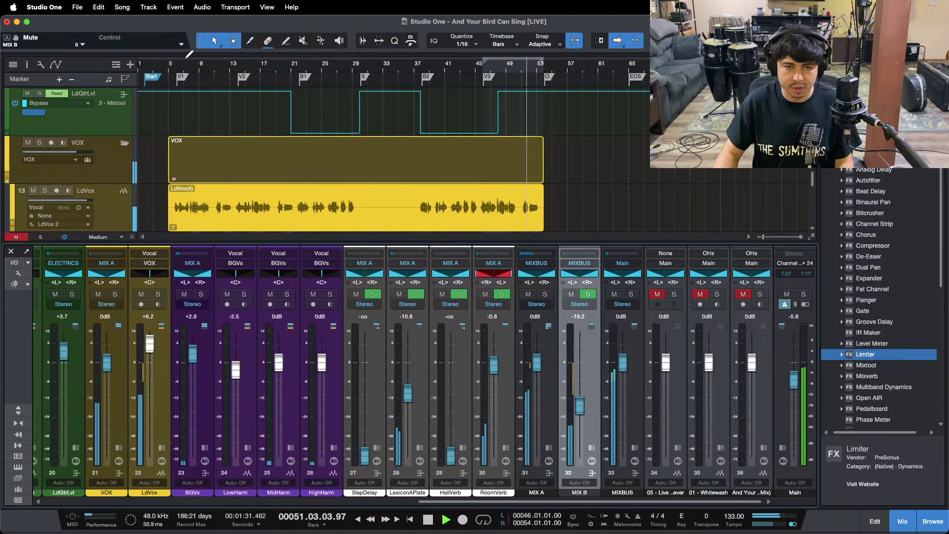
{"action": "left_click", "coordinate": [174, 79]}
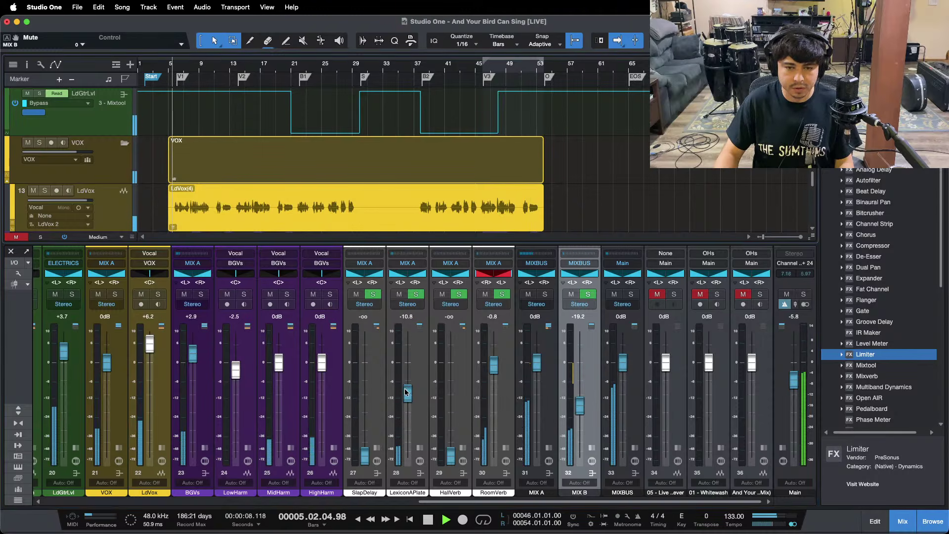
Set the LexiconAPlate fader to -11.7 dB and the LdVox fader to +6.7 dB, checking the VOX bus inserts and sends
{"action": "left_click_drag", "start_coordinate": [407, 391], "coordinate": [405, 392]}
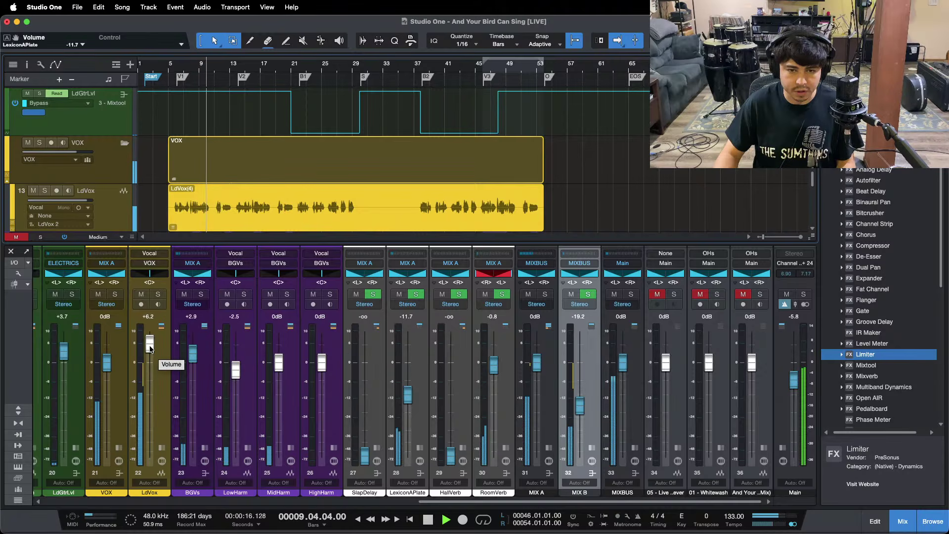
{"action": "left_click_drag", "start_coordinate": [150, 349], "coordinate": [150, 347]}
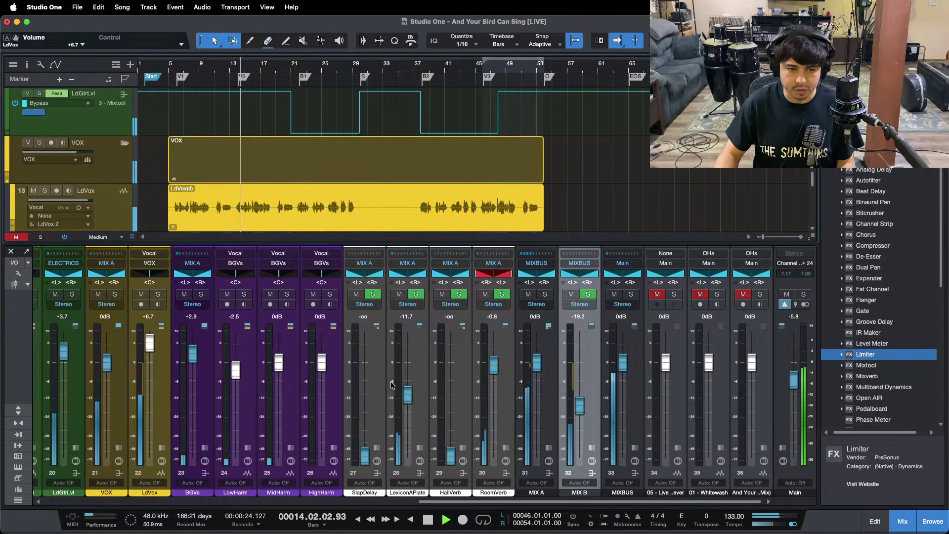
{"action": "left_click", "coordinate": [120, 448]}
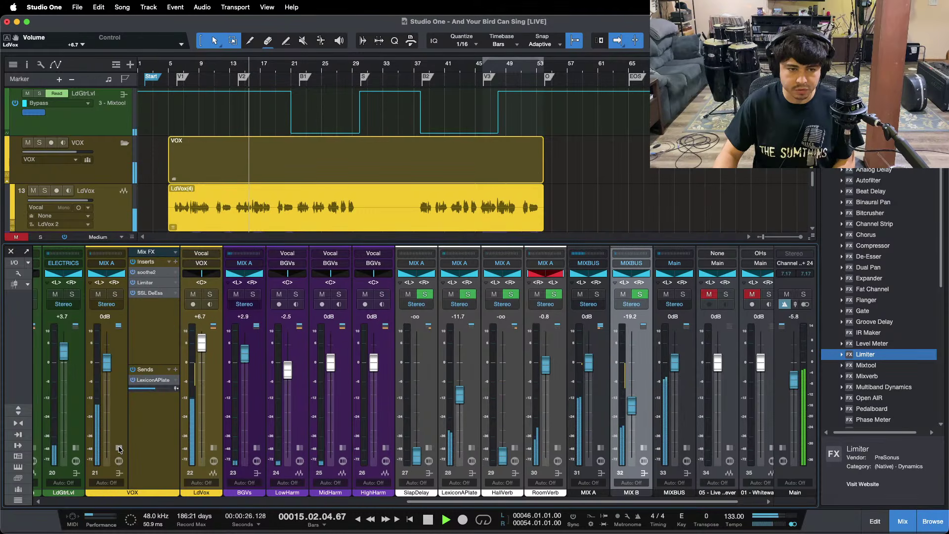
{"action": "left_click", "coordinate": [120, 448]}
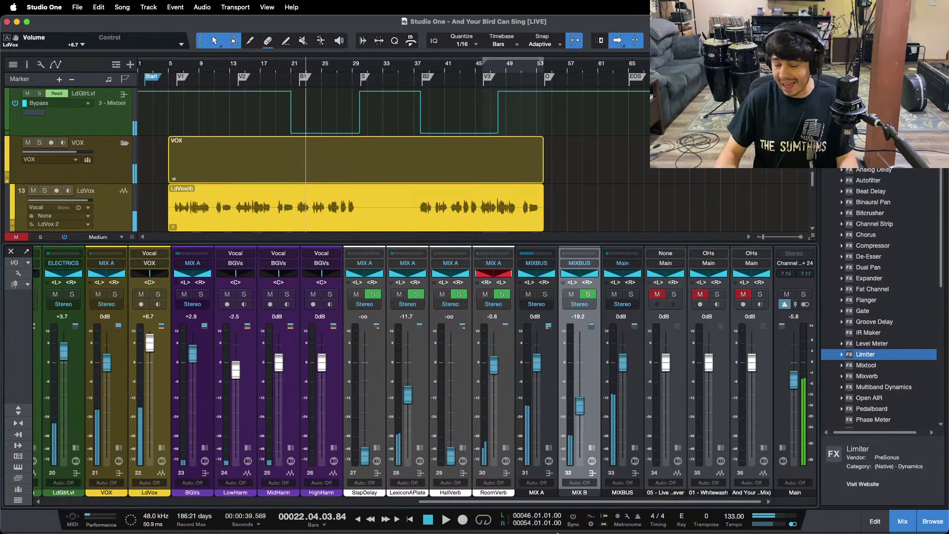
{"action": "mouse_move", "coordinate": [557, 532]}
{"action": "left_click", "coordinate": [526, 516]}
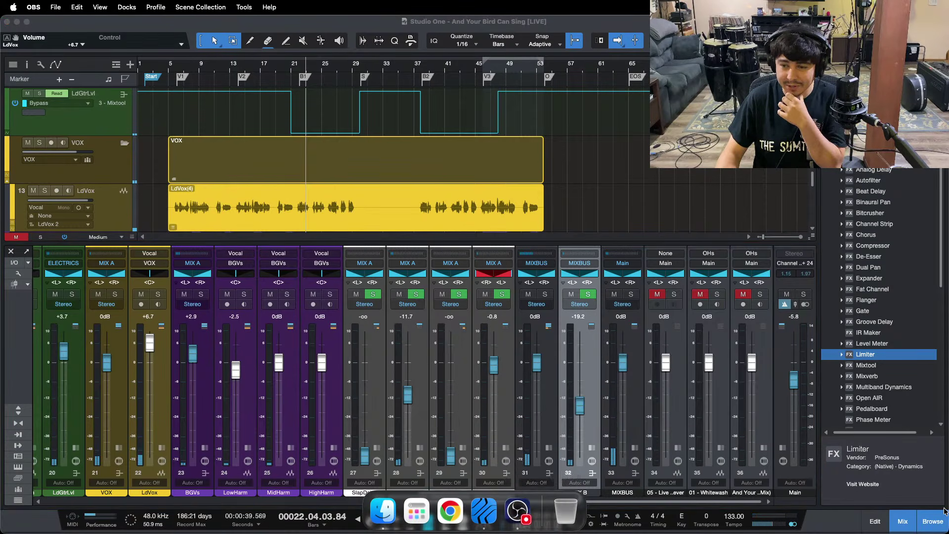
{"action": "left_click", "coordinate": [834, 518]}
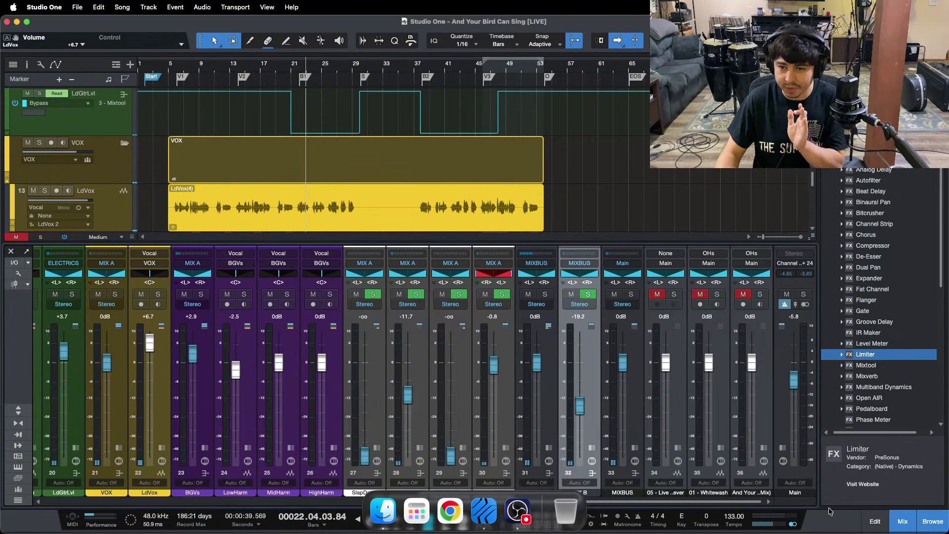
Reset the Main output fader to 0 dB and return the playhead to the start of the song
{"action": "left_click", "coordinate": [795, 388], "text": "alt"}
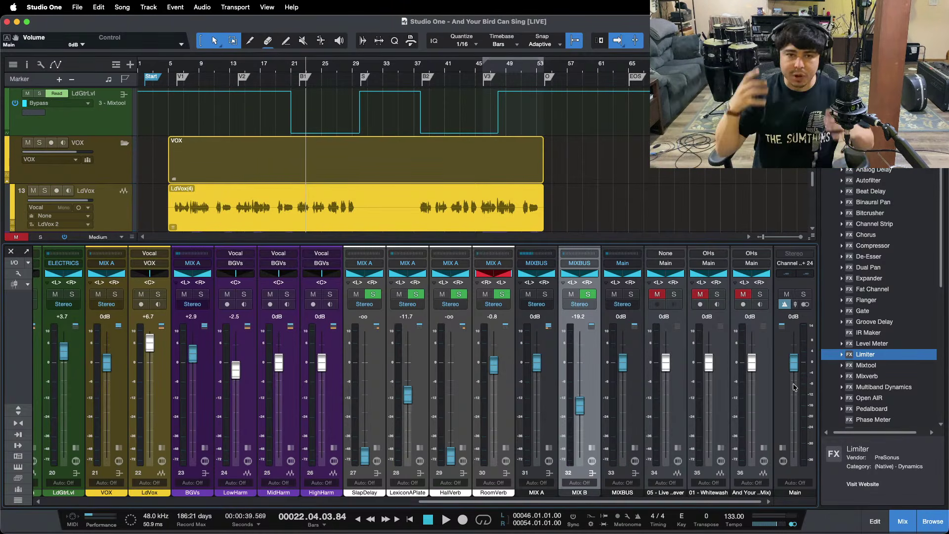
{"action": "key", "text": "F3"}
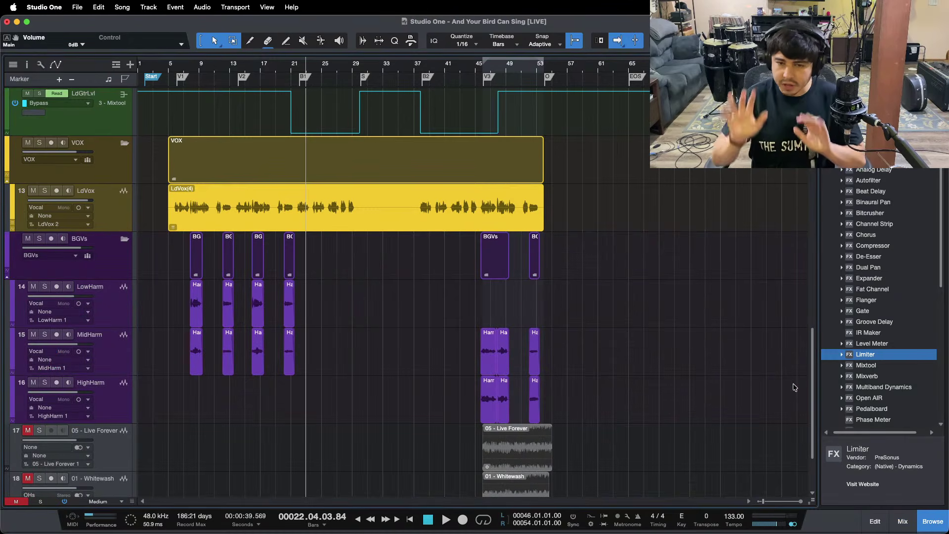
{"action": "key", "text": "Home"}
{"action": "key", "text": "F3"}
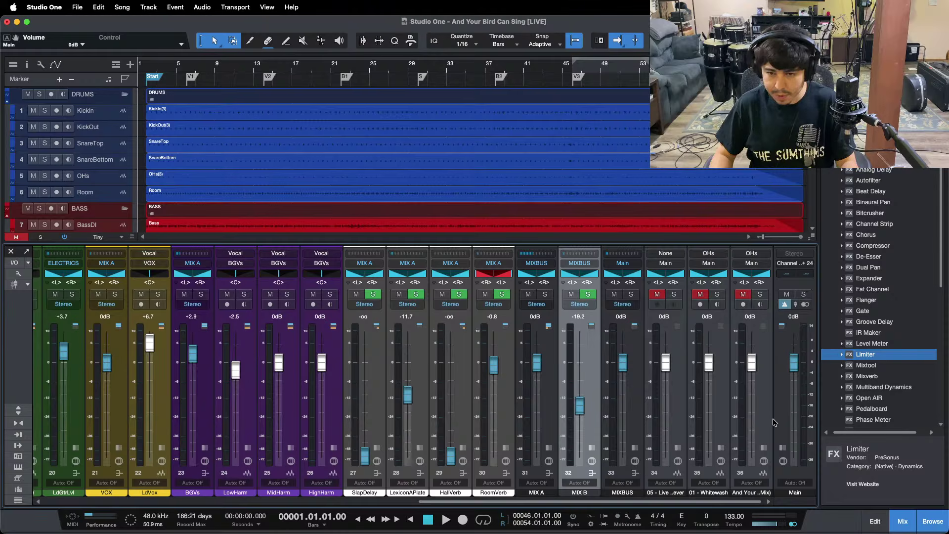
{"action": "key", "text": "F3"}
{"action": "key", "text": "space"}
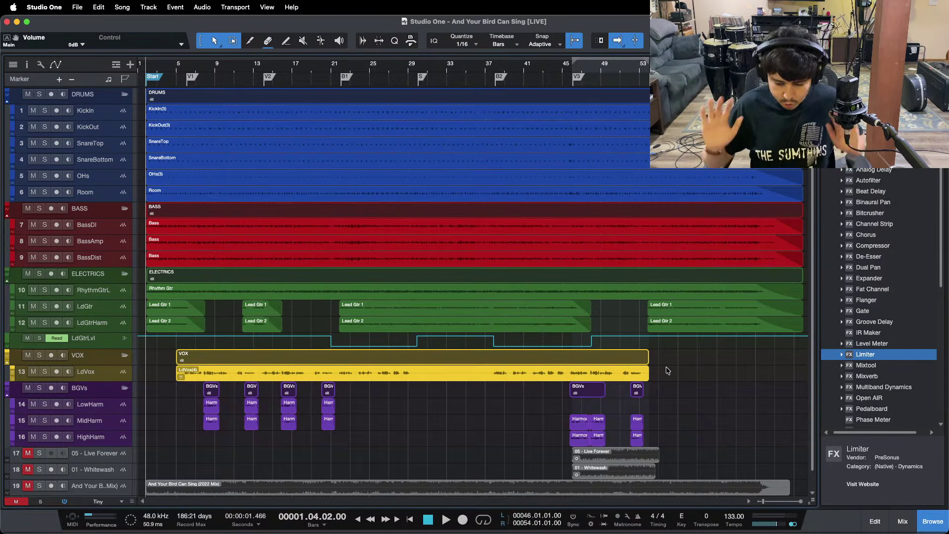
{"action": "key", "text": "F3"}
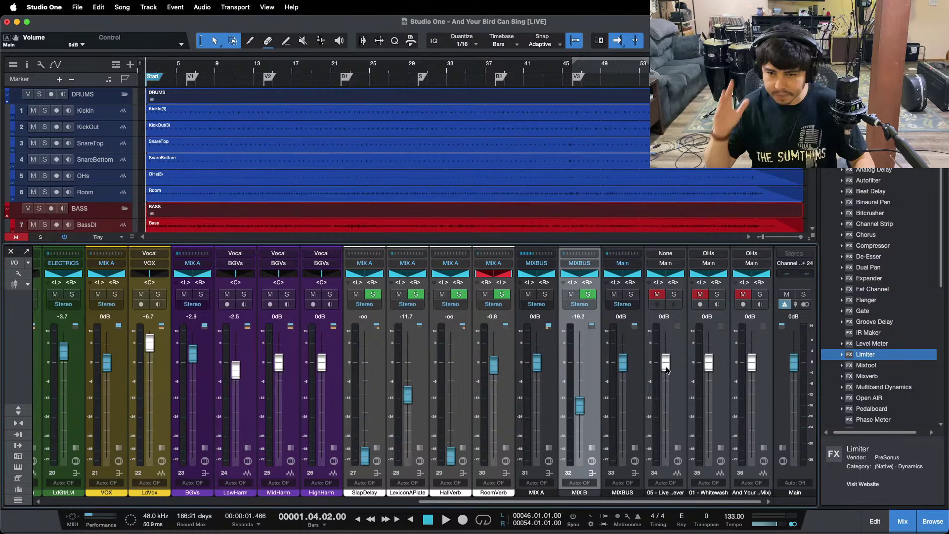
{"action": "key", "text": "F3"}
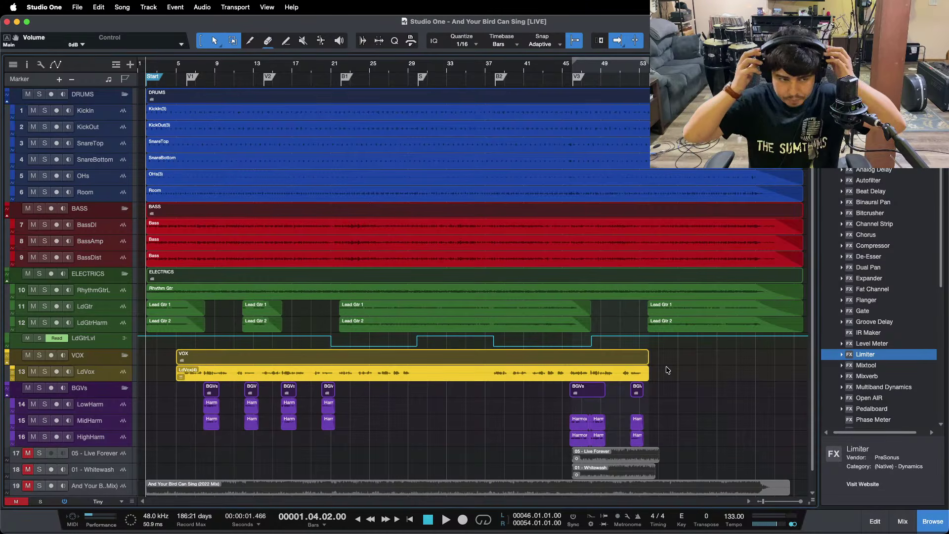
Play the song from the start and set both the LdGtrLvl and BGVs faders to +3.3 dB
{"action": "left_click", "coordinate": [115, 339]}
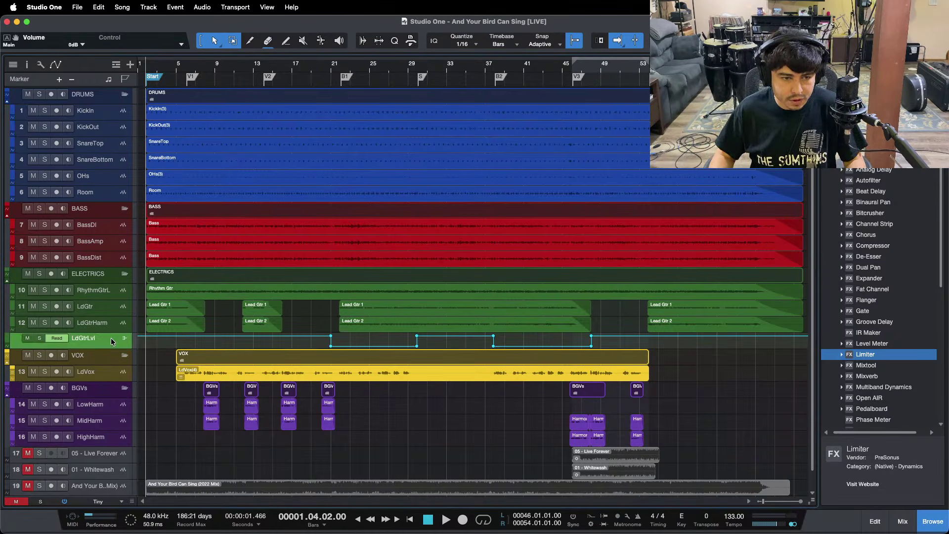
{"action": "key", "text": "F3"}
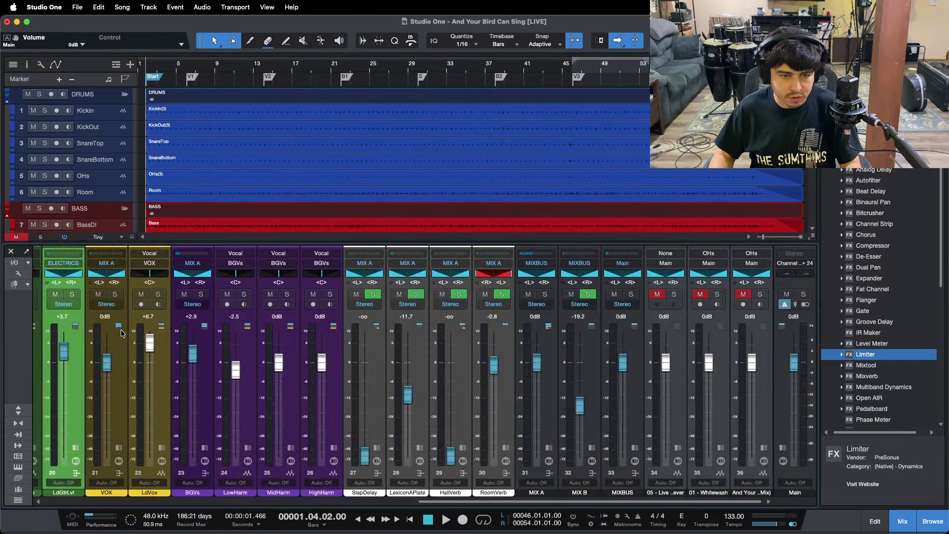
{"action": "left_click_drag", "start_coordinate": [436, 502], "coordinate": [305, 502]}
{"action": "key", "text": "F3"}
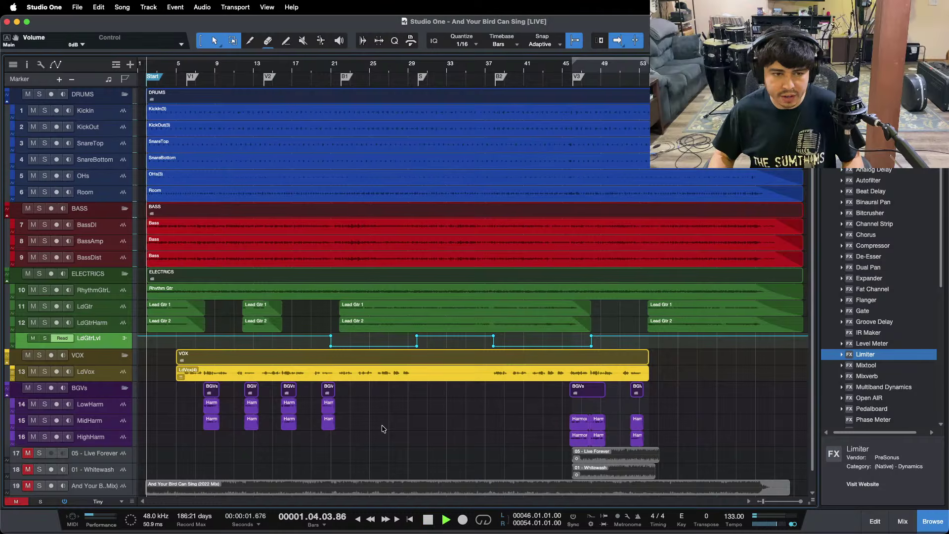
{"action": "key", "text": "F3"}
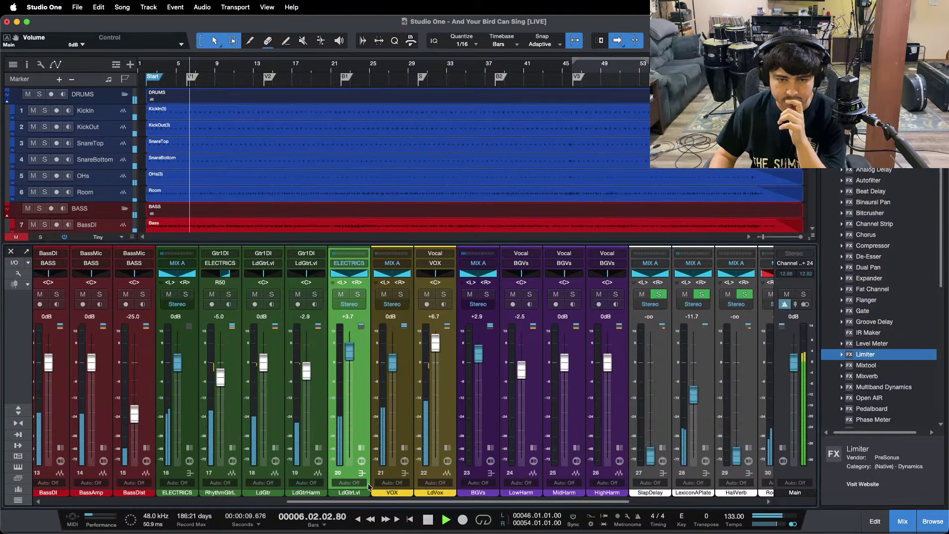
{"action": "left_click_drag", "start_coordinate": [353, 358], "coordinate": [352, 360]}
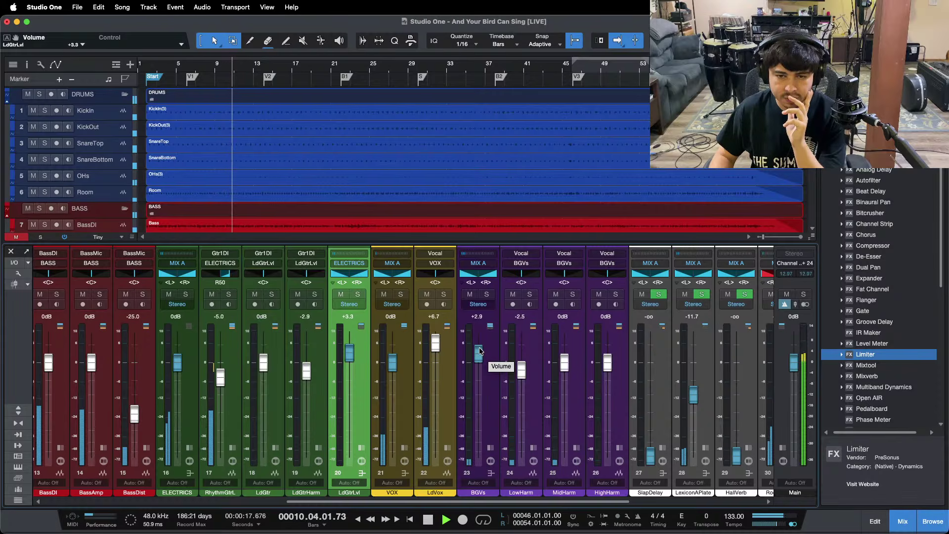
{"action": "left_click_drag", "start_coordinate": [480, 351], "coordinate": [479, 350]}
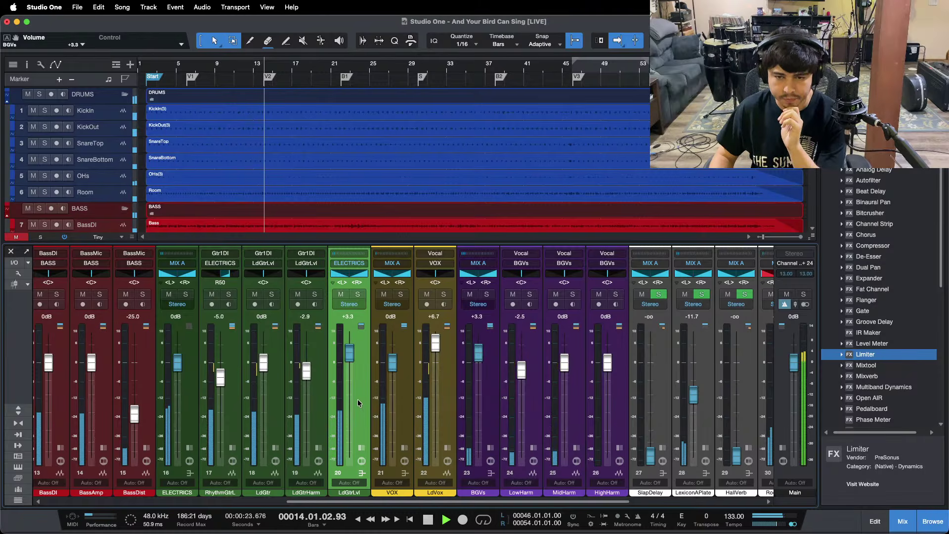
{"action": "mouse_move", "coordinate": [484, 523]}
{"action": "left_click", "coordinate": [517, 514]}
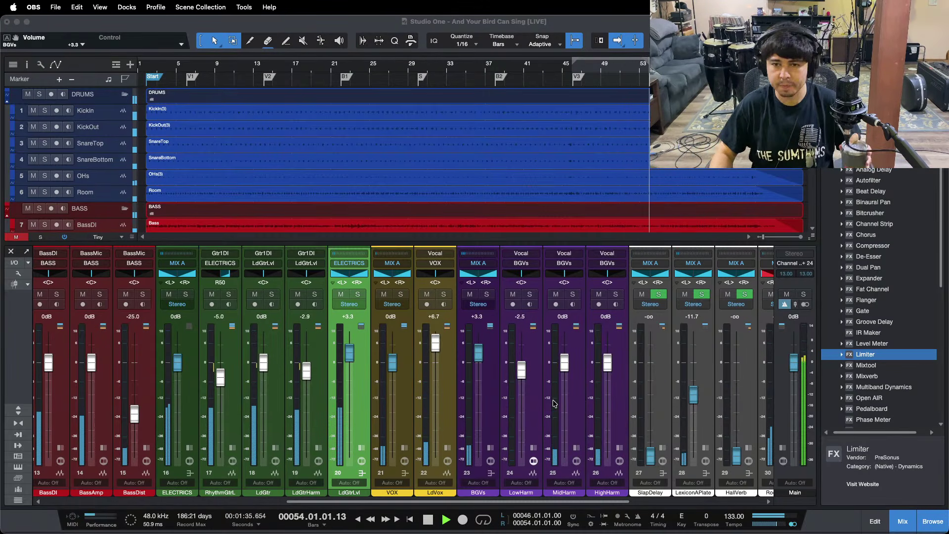
{"action": "left_click", "coordinate": [839, 528]}
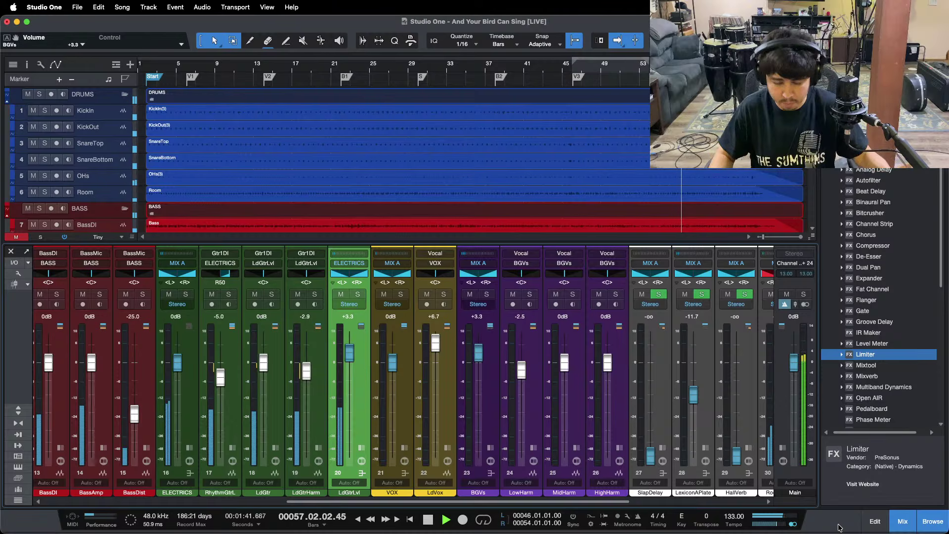
Stop playback, show the arrangement zoomed in on the song's ending, and set the track height to Medium
{"action": "key", "text": "F3"}
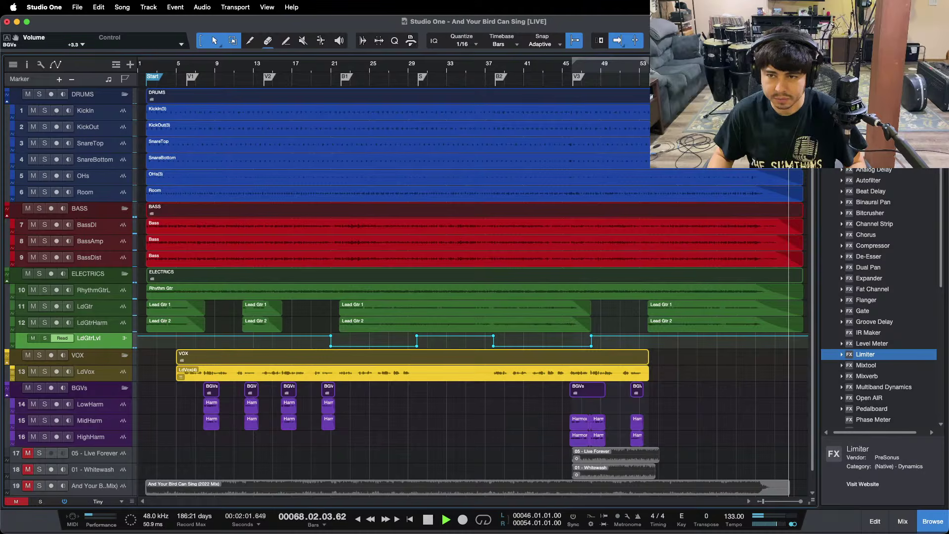
{"action": "left_click_drag", "start_coordinate": [683, 64], "coordinate": [524, 97]}
{"action": "key", "text": "space"}
{"action": "left_click", "coordinate": [121, 501]}
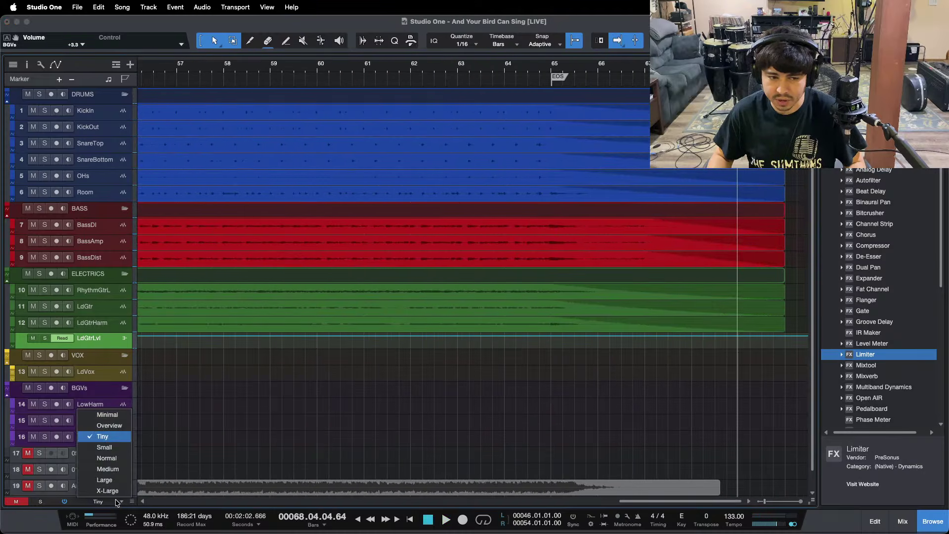
{"action": "left_click", "coordinate": [119, 476]}
Mute the BassDist track and play the ending from just before the EOS marker
{"action": "scroll", "coordinate": [639, 244], "scroll_direction": "up", "scroll_amount": 2}
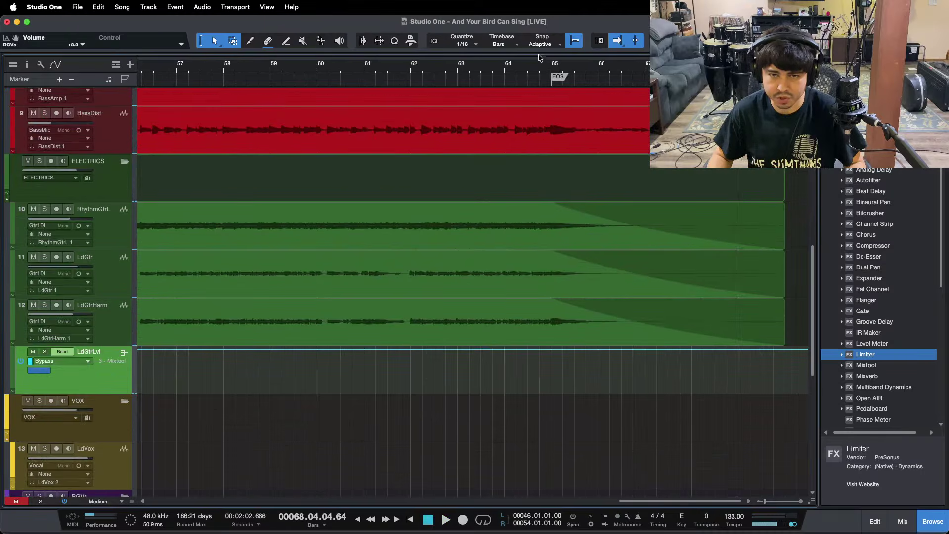
{"action": "left_click", "coordinate": [540, 67]}
{"action": "left_click", "coordinate": [33, 114]}
{"action": "key", "text": "space"}
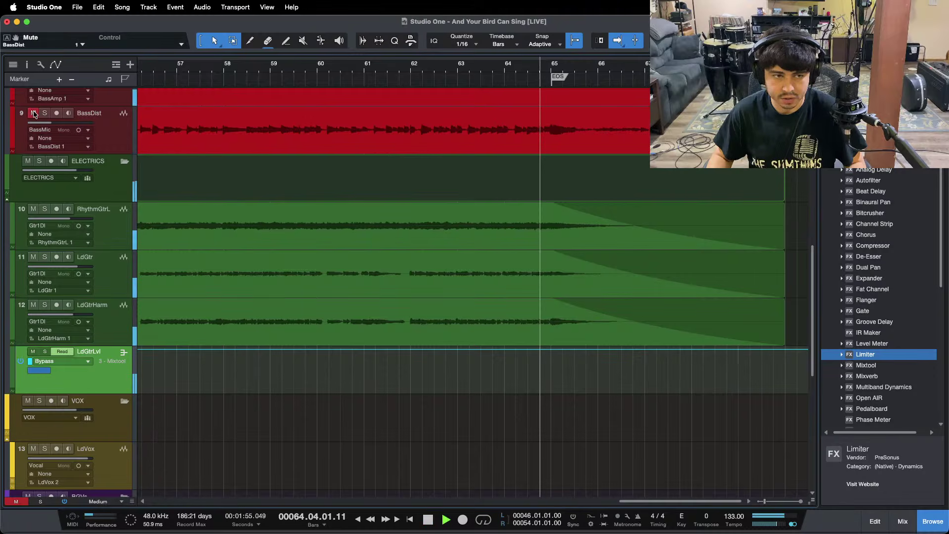
Compare the song's ending with the BassAmp track muted and unmuted
{"action": "scroll", "coordinate": [634, 213], "scroll_direction": "up", "scroll_amount": 6}
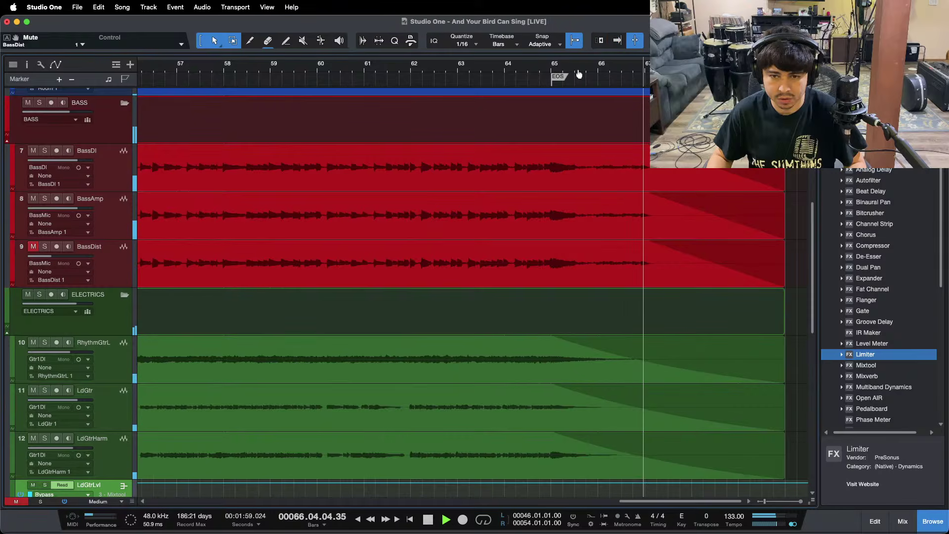
{"action": "key", "text": "w"}
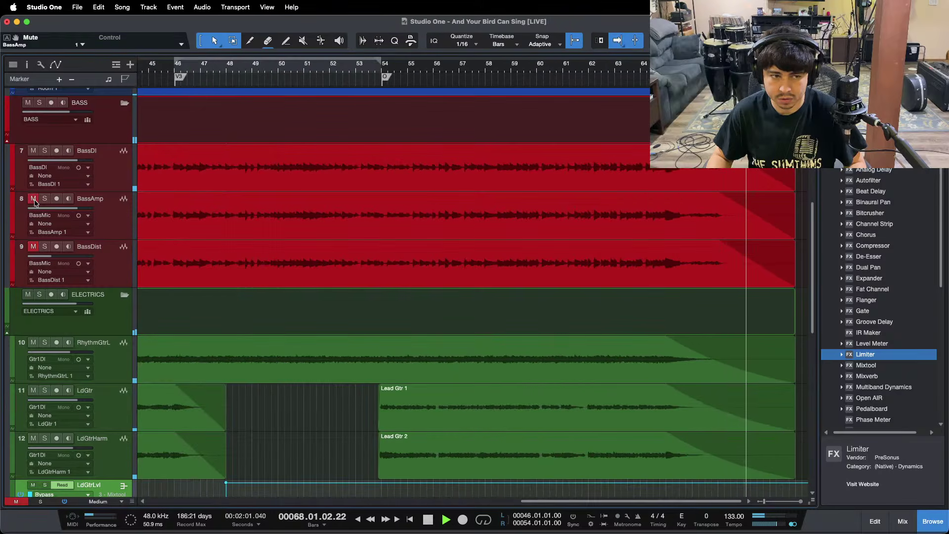
{"action": "scroll", "coordinate": [690, 282], "scroll_direction": "down", "scroll_amount": 3}
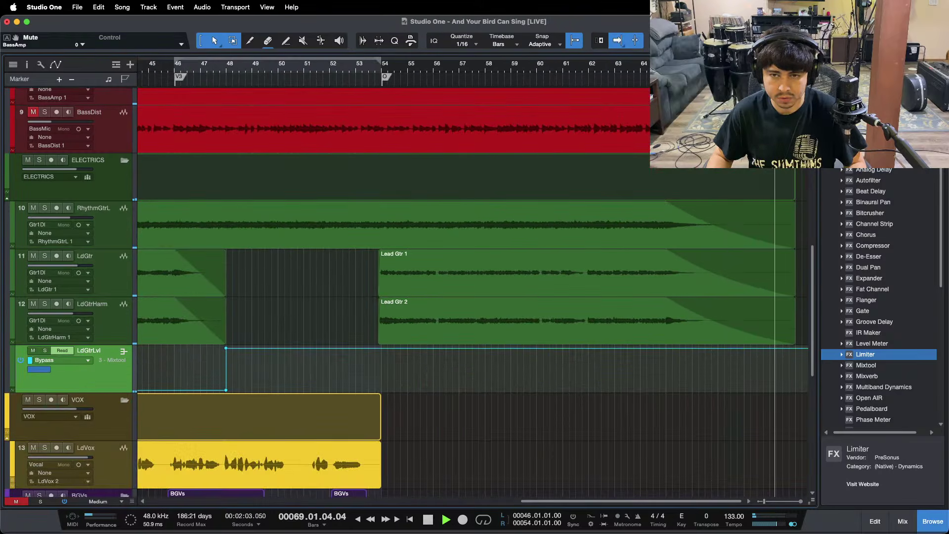
{"action": "key", "text": "space"}
{"action": "key", "text": "space"}
Mute the RhythmGtrL track during the ending and briefly toggle the LdGtr mute to compare the guitar tails
{"action": "left_click", "coordinate": [33, 207]}
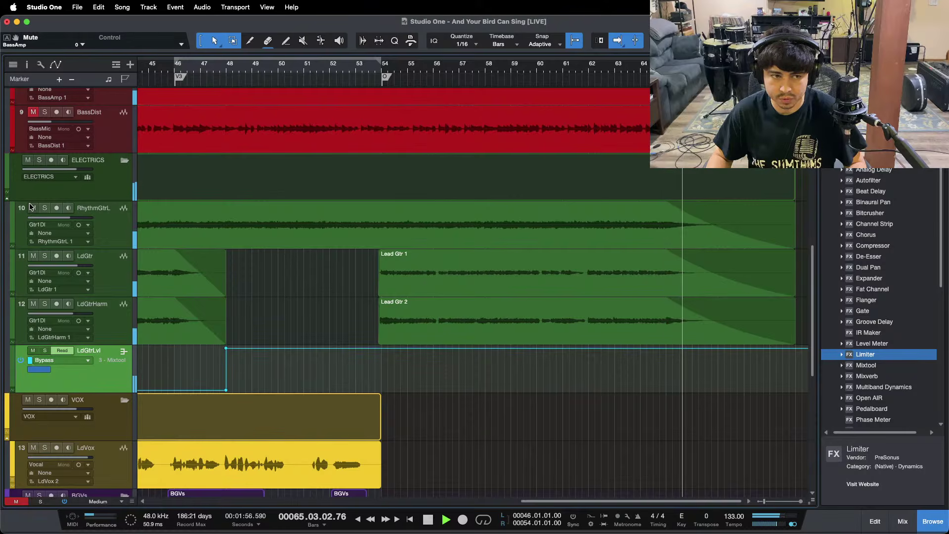
{"action": "left_click", "coordinate": [34, 256]}
{"action": "left_click", "coordinate": [34, 256]}
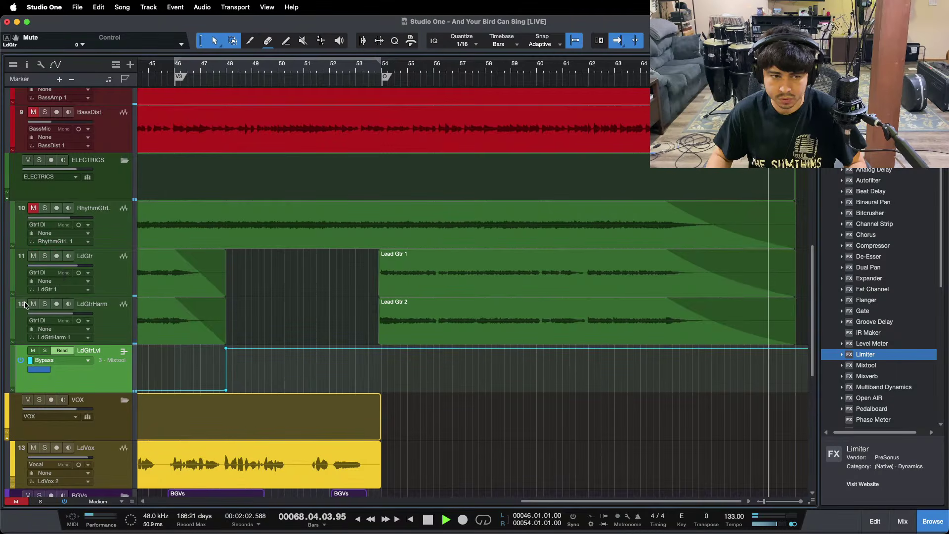
Bend the fade-out curves of the RhythmGtrL, LdGtr and LdGtrHarm ending events downward for a faster decay, enlarging the waveforms to judge them
{"action": "left_click_drag", "start_coordinate": [501, 65], "coordinate": [488, 79]}
{"action": "left_click_drag", "start_coordinate": [797, 245], "coordinate": [698, 311]}
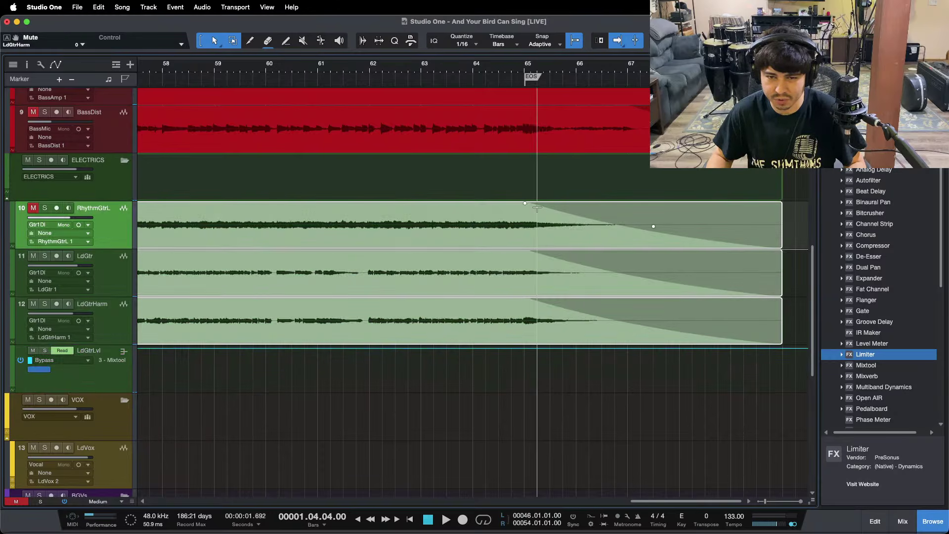
{"action": "left_click_drag", "start_coordinate": [653, 233], "coordinate": [650, 236]}
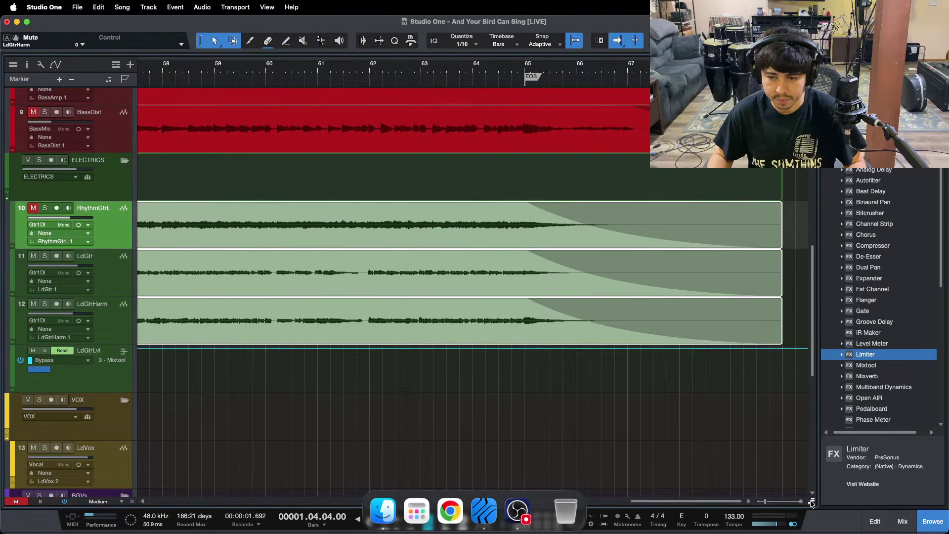
{"action": "left_click_drag", "start_coordinate": [812, 501], "coordinate": [811, 446]}
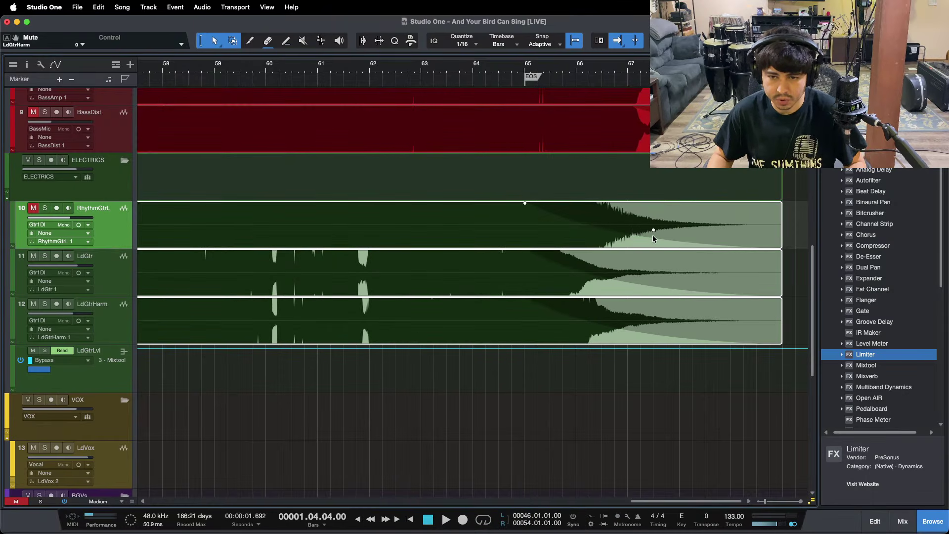
{"action": "left_click_drag", "start_coordinate": [653, 235], "coordinate": [650, 237]}
Play the song's ending from just after bar 64 and stop
{"action": "scroll", "coordinate": [649, 237], "scroll_direction": "up", "scroll_amount": 1}
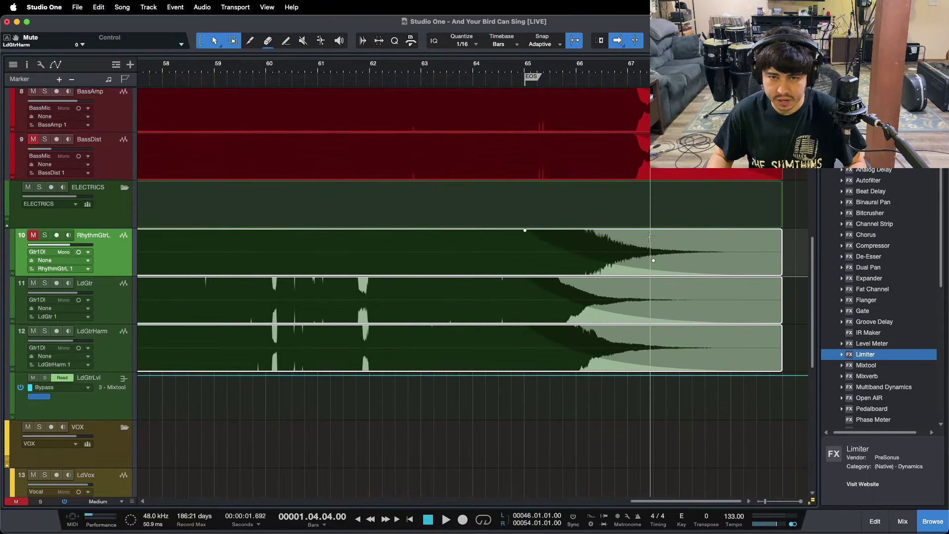
{"action": "scroll", "coordinate": [650, 237], "scroll_direction": "up", "scroll_amount": 3}
{"action": "left_click_drag", "start_coordinate": [519, 66], "coordinate": [479, 91]}
{"action": "left_click", "coordinate": [310, 66]}
{"action": "key", "text": "space"}
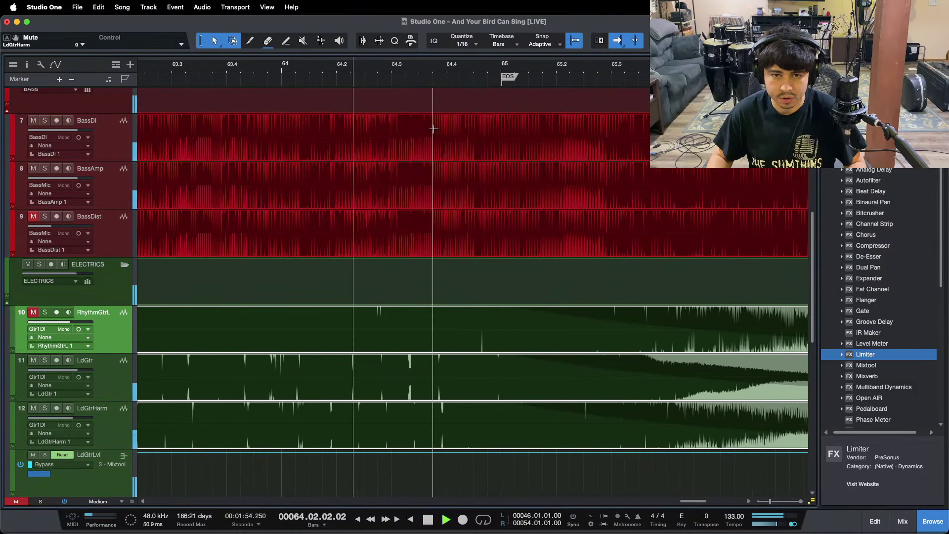
{"action": "key", "text": "space"}
Split the BassDist event at bar 65 and mute the piece after the split
{"action": "double_click", "coordinate": [501, 218]}
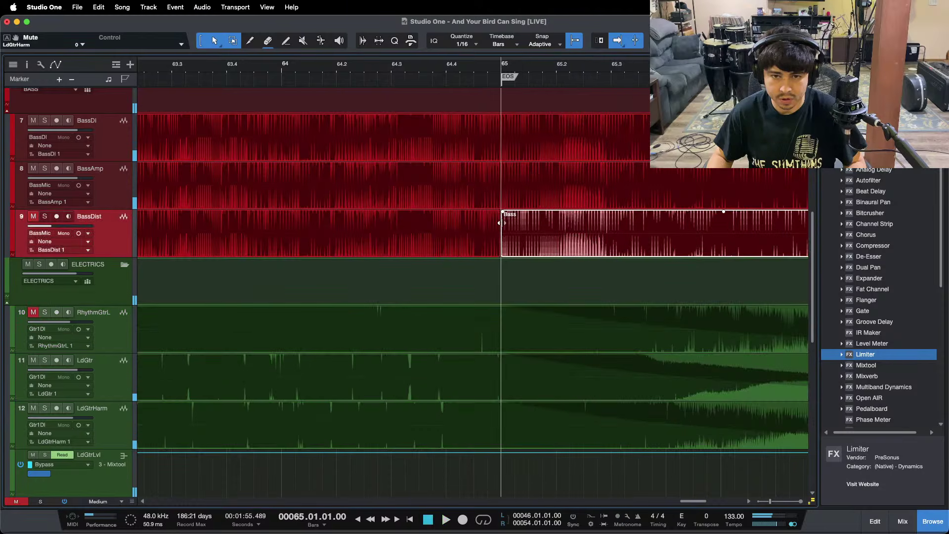
{"action": "left_click", "coordinate": [304, 41]}
{"action": "left_click", "coordinate": [526, 234]}
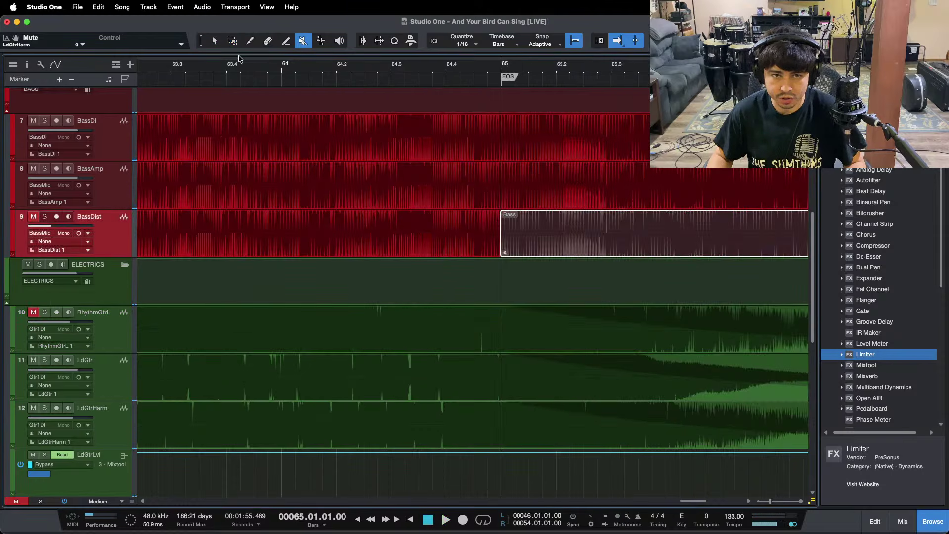
{"action": "left_click", "coordinate": [219, 41]}
Unmute the RhythmGtrL track and play the ending from about bar 62
{"action": "left_click_drag", "start_coordinate": [378, 65], "coordinate": [408, 53]}
{"action": "left_click", "coordinate": [416, 65]}
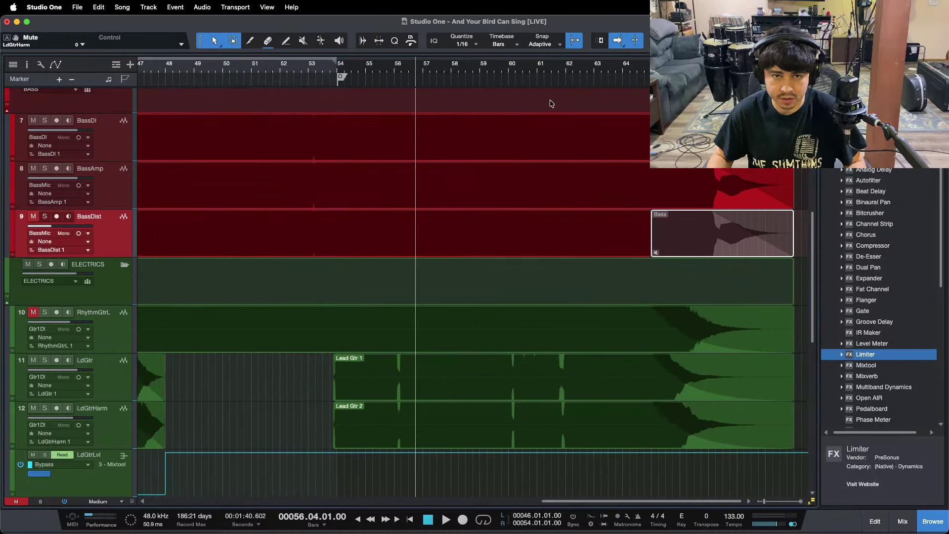
{"action": "left_click", "coordinate": [580, 65]}
{"action": "left_click", "coordinate": [33, 312]}
{"action": "key", "text": "space"}
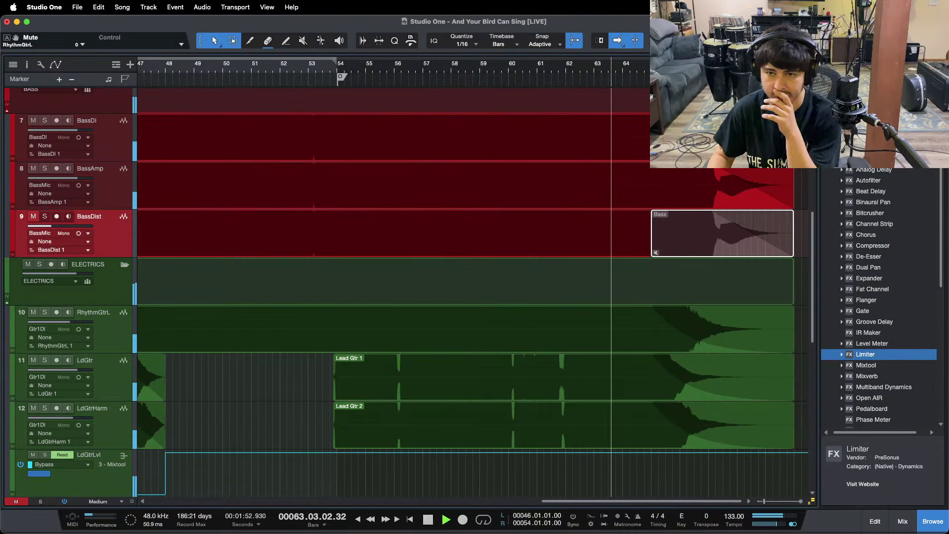
Examine the guitar, bass and drum fade-outs while the ending plays out, and stop playback
{"action": "left_click_drag", "start_coordinate": [715, 65], "coordinate": [612, 83]}
{"action": "left_click_drag", "start_coordinate": [799, 342], "coordinate": [663, 417]}
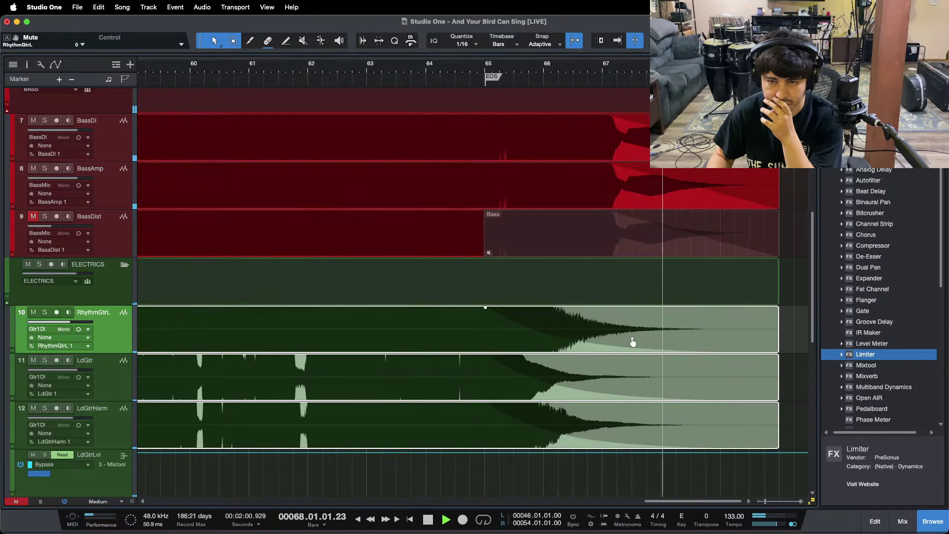
{"action": "scroll", "coordinate": [633, 342], "scroll_direction": "up", "scroll_amount": 10}
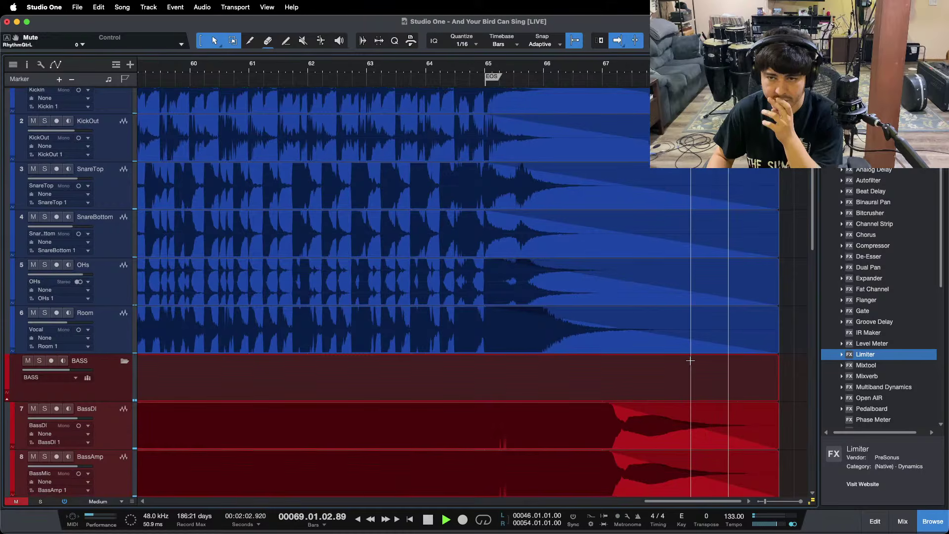
{"action": "scroll", "coordinate": [691, 361], "scroll_direction": "down", "scroll_amount": 10}
{"action": "key", "text": "alt+z"}
{"action": "key", "text": "space"}
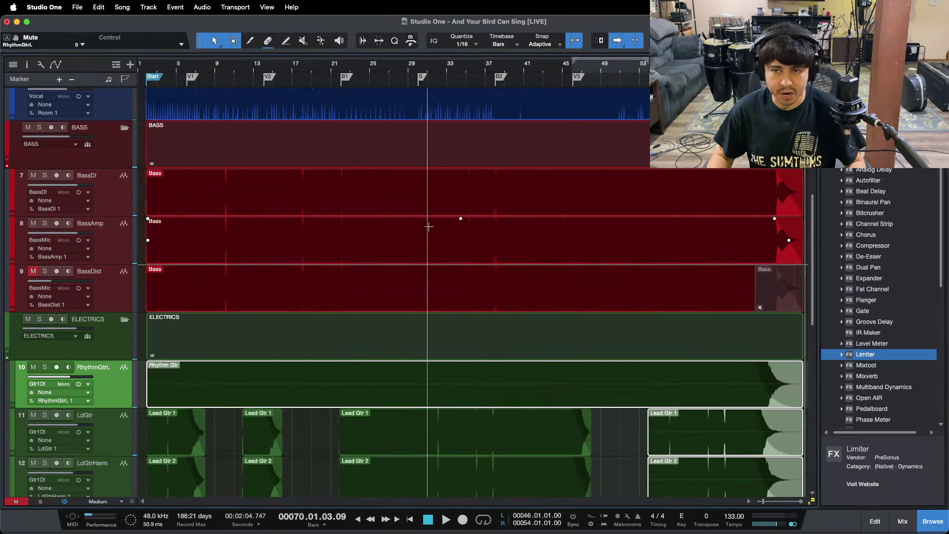
Return to the song start, set the track height to Tiny, and restore the normal waveform size
{"action": "left_click", "coordinate": [156, 65]}
{"action": "key", "text": "shift+b"}
{"action": "key", "text": "shift+w"}
{"action": "key", "text": "shift+w"}
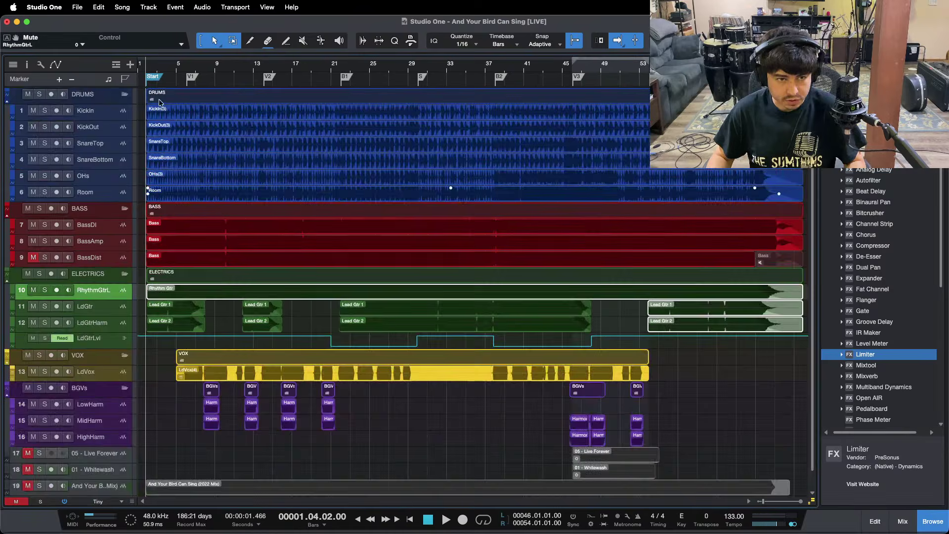
{"action": "left_click", "coordinate": [447, 424]}
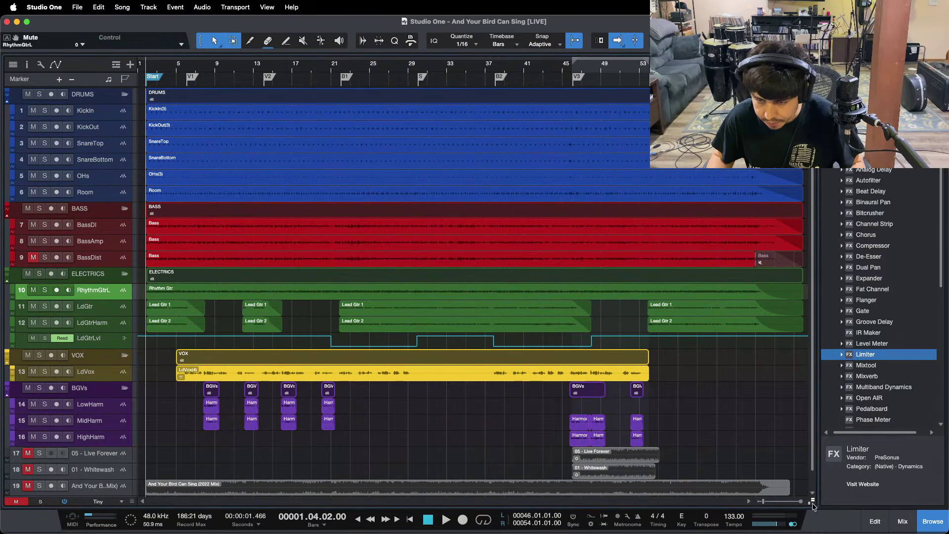
Unmute the BassDist channel in the mixer and save the song
{"action": "key", "text": "F3"}
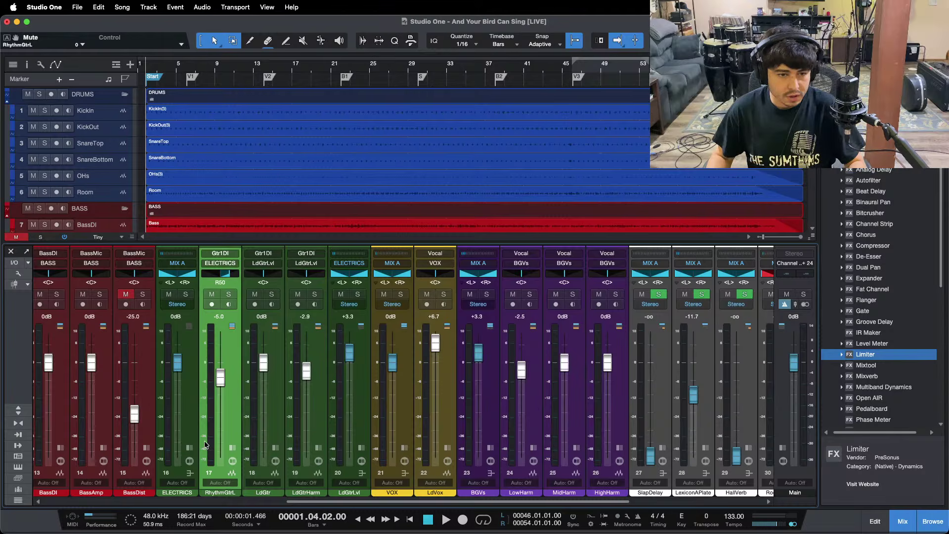
{"action": "left_click", "coordinate": [213, 416]}
{"action": "key", "text": "super+s"}
{"action": "left_click", "coordinate": [126, 295]}
{"action": "key", "text": "super+s"}
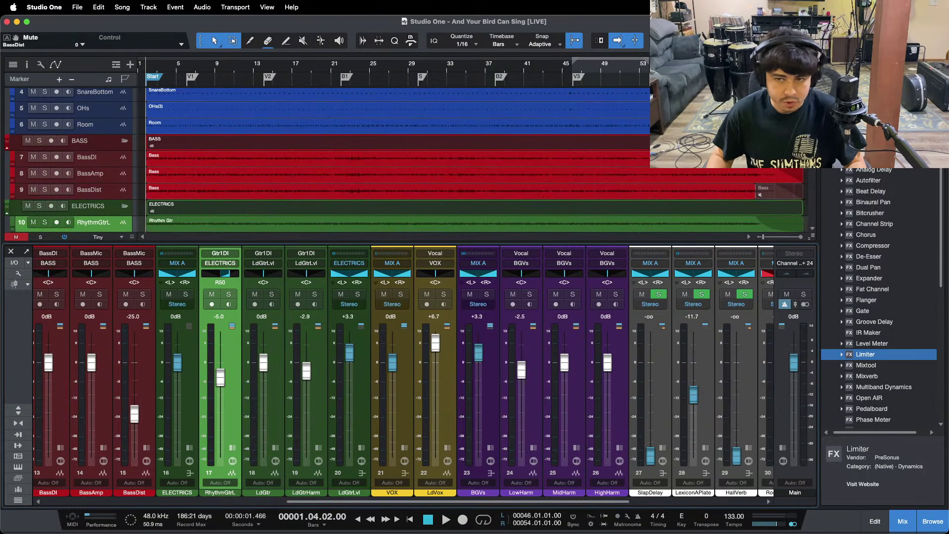
Play the ending from about bar 64 with BassDist unmuted and examine the guitar fade-outs
{"action": "left_click", "coordinate": [747, 66]}
{"action": "key", "text": "space"}
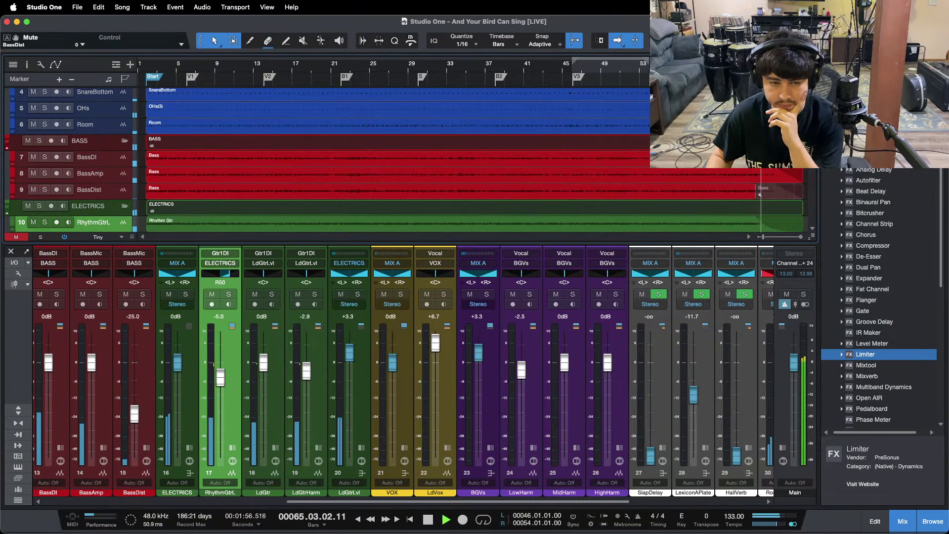
{"action": "key", "text": "F3"}
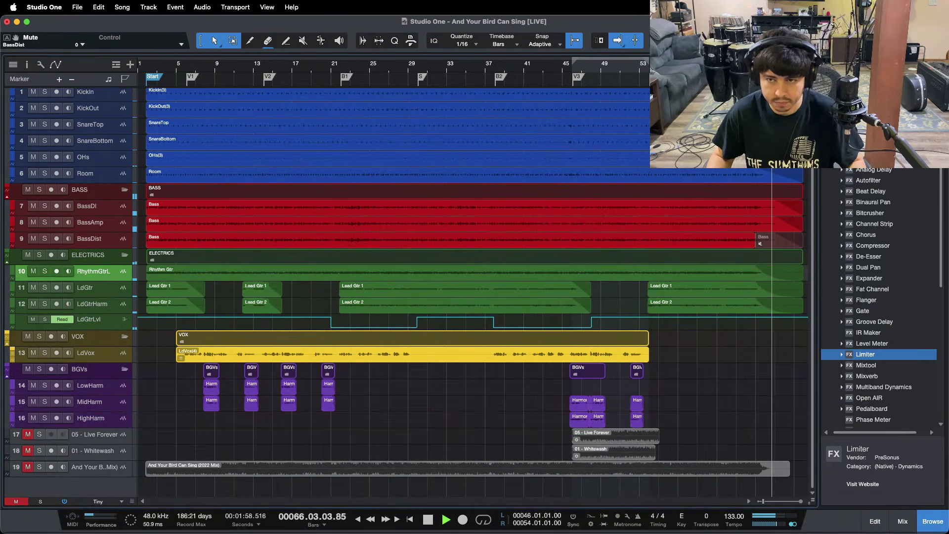
{"action": "scroll", "coordinate": [764, 66], "scroll_direction": "up", "scroll_amount": 5}
{"action": "scroll", "coordinate": [764, 66], "scroll_direction": "up", "scroll_amount": 3}
{"action": "left_click_drag", "start_coordinate": [794, 267], "coordinate": [709, 319]}
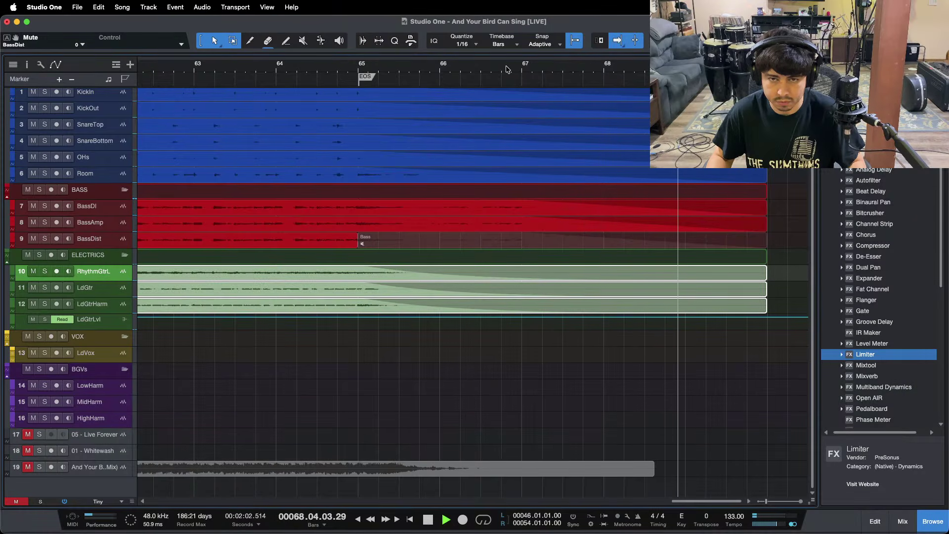
{"action": "left_click_drag", "start_coordinate": [507, 66], "coordinate": [655, 30]}
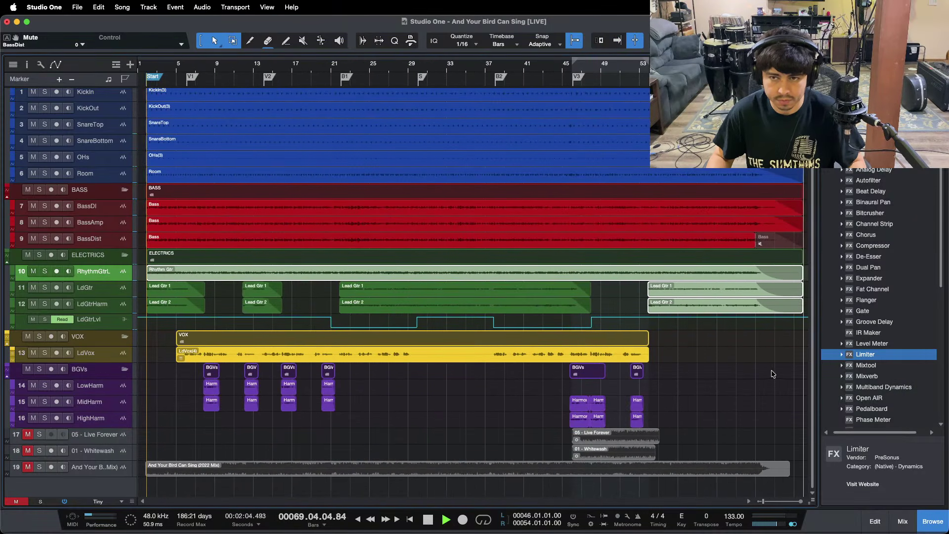
Stop playback and return to the start of the song
{"action": "key", "text": "space"}
{"action": "key", "text": "Home"}
{"action": "scroll", "coordinate": [746, 383], "scroll_direction": "up", "scroll_amount": 1}
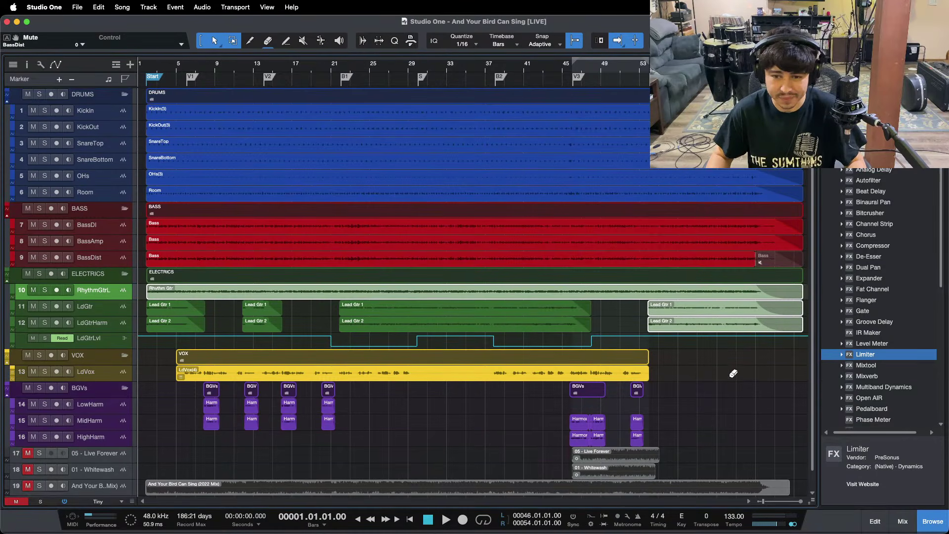
{"action": "key", "text": "F3"}
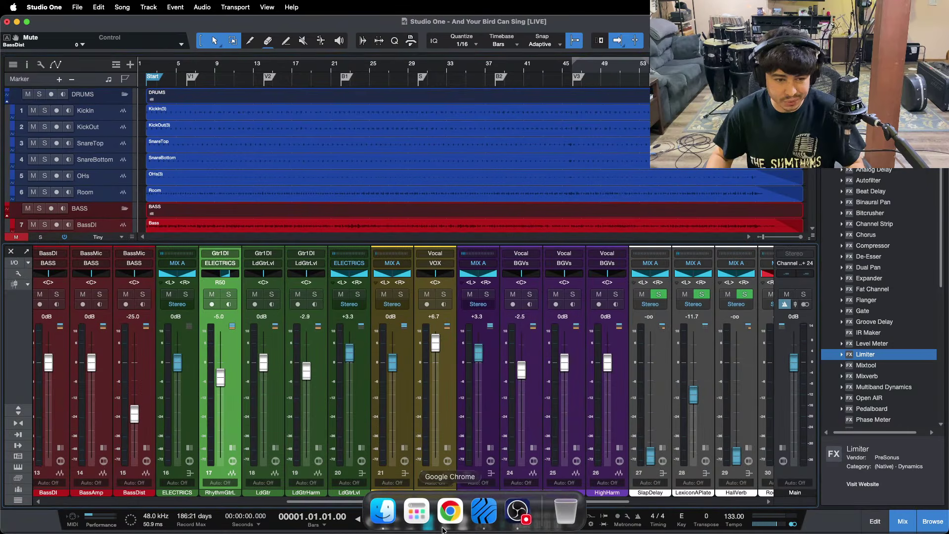
{"action": "left_click", "coordinate": [509, 505]}
{"action": "left_click", "coordinate": [911, 482]}
{"action": "key", "text": "F3"}
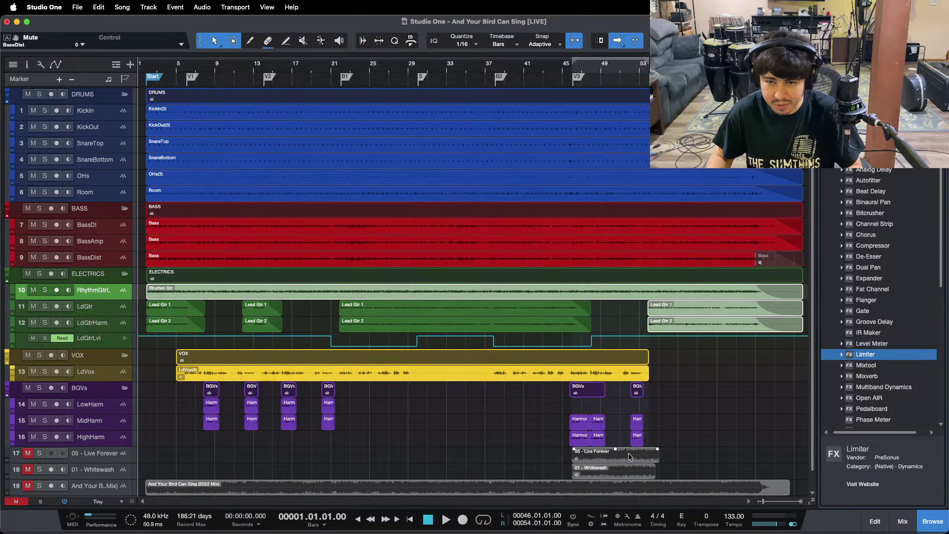
{"action": "key", "text": "F3"}
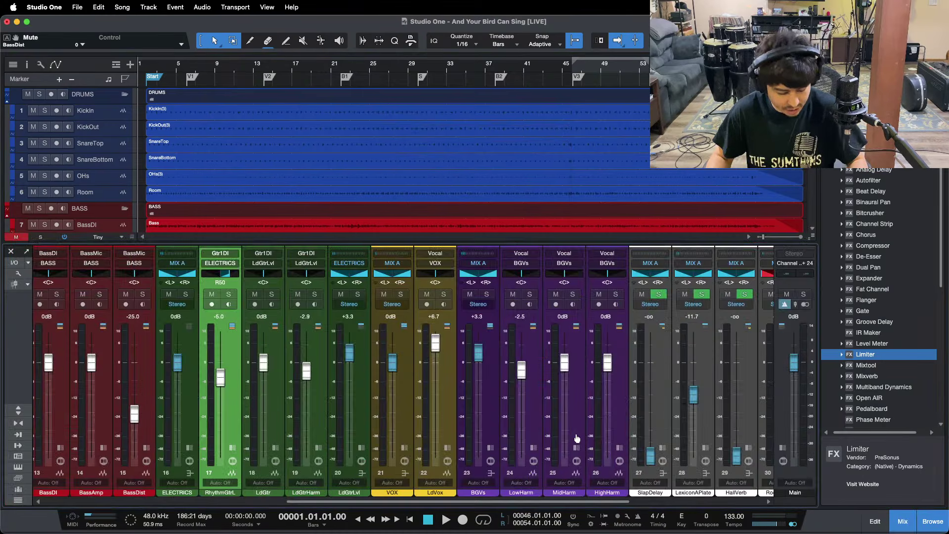
{"action": "left_click", "coordinate": [480, 420]}
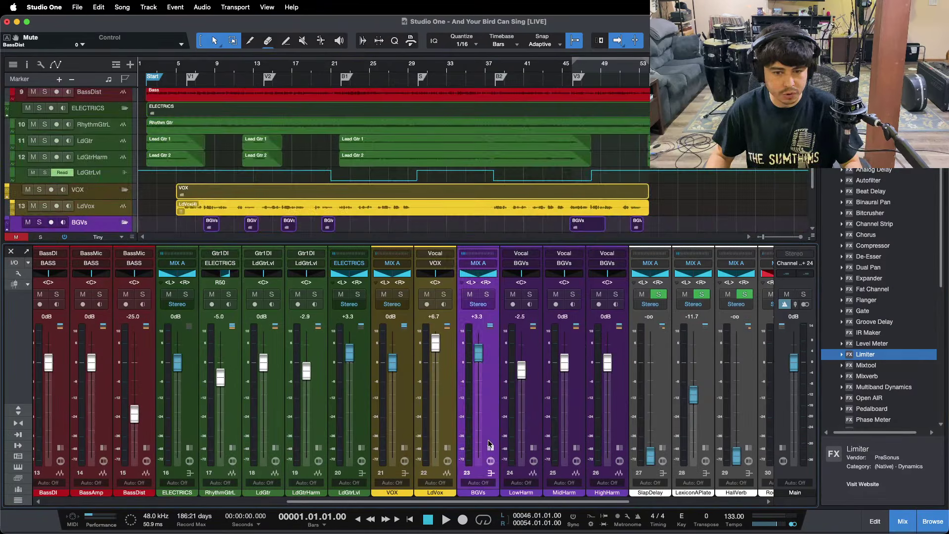
{"action": "key", "text": "F3"}
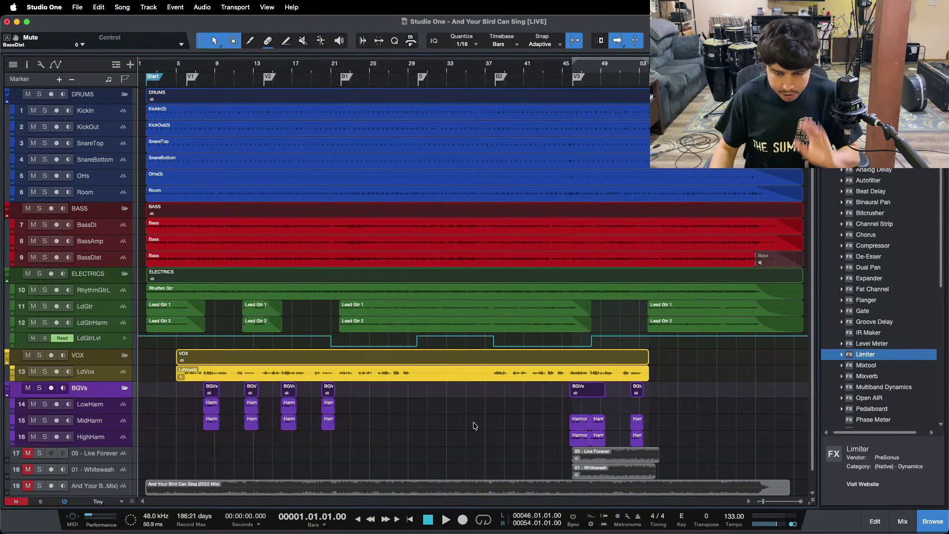
Switch to OBS
{"action": "left_click", "coordinate": [518, 523]}
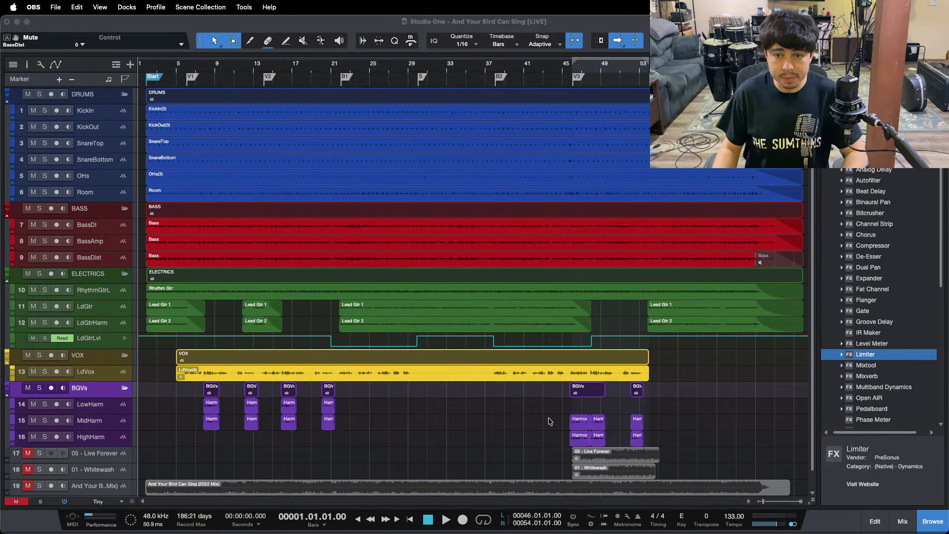